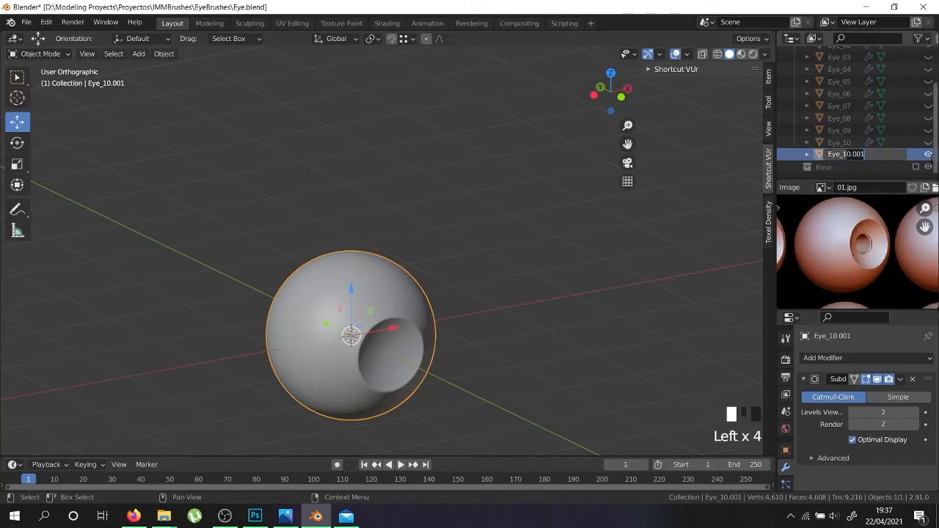
# - Rename the duplicated eye object as Eye_11 and open its mesh for editing
pyautogui.press('Return')
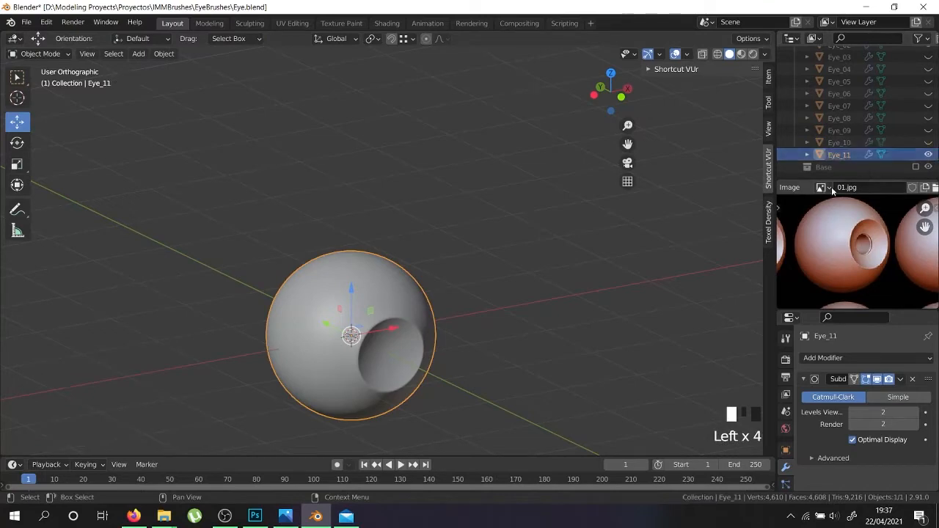
pyautogui.press('Tab')
pyautogui.scroll(2, 507, 277)
pyautogui.scroll(4, 344, 329)
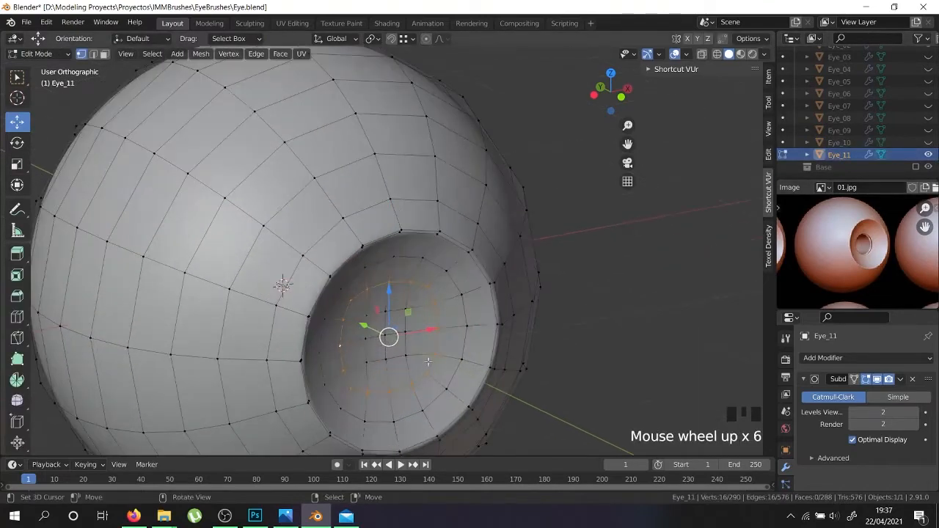
pyautogui.moveTo(371, 345); pyautogui.dragTo(377, 351, button='middle')
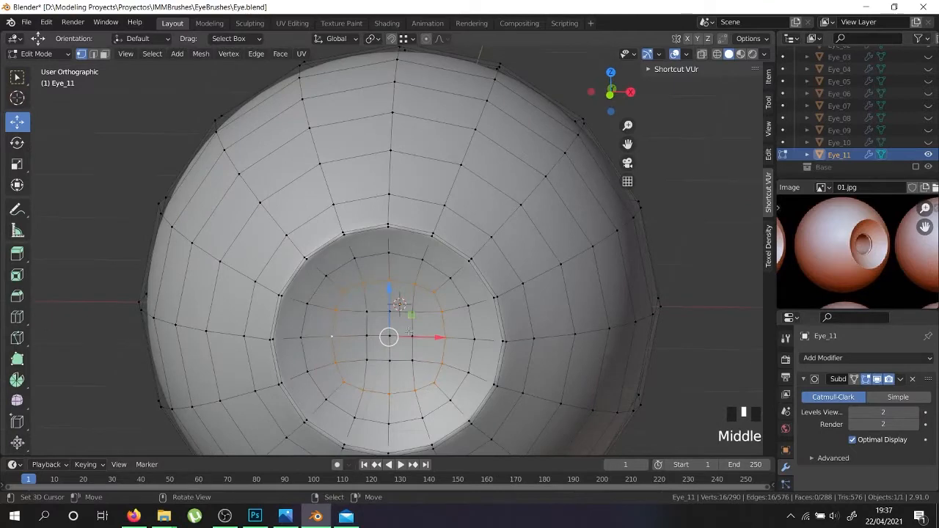
# - Reshape the selected vertex loop inside the eye socket into a regular circle with LoopTools Circle, working in front view
pyautogui.press('KP_1')
pyautogui.scroll(3, 409, 332)
pyautogui.scroll(-2, 418, 352)
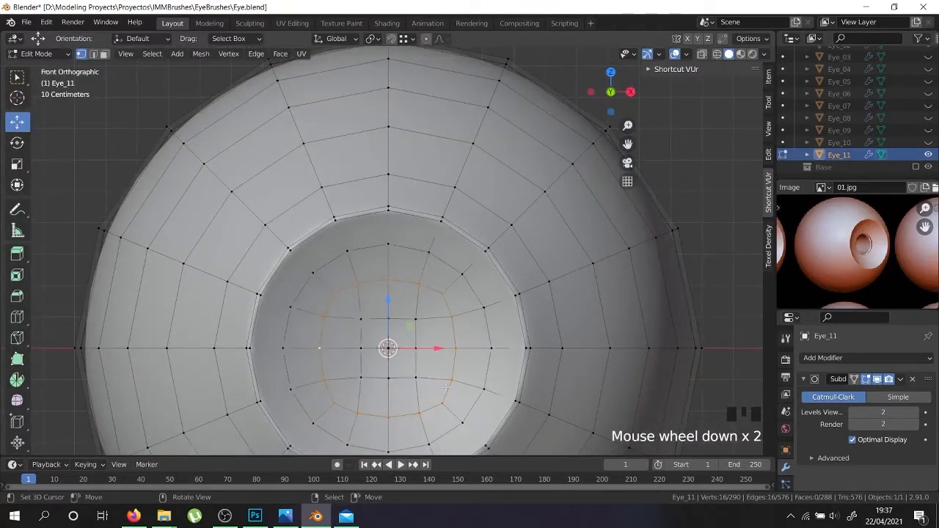
pyautogui.rightClick(446, 360)
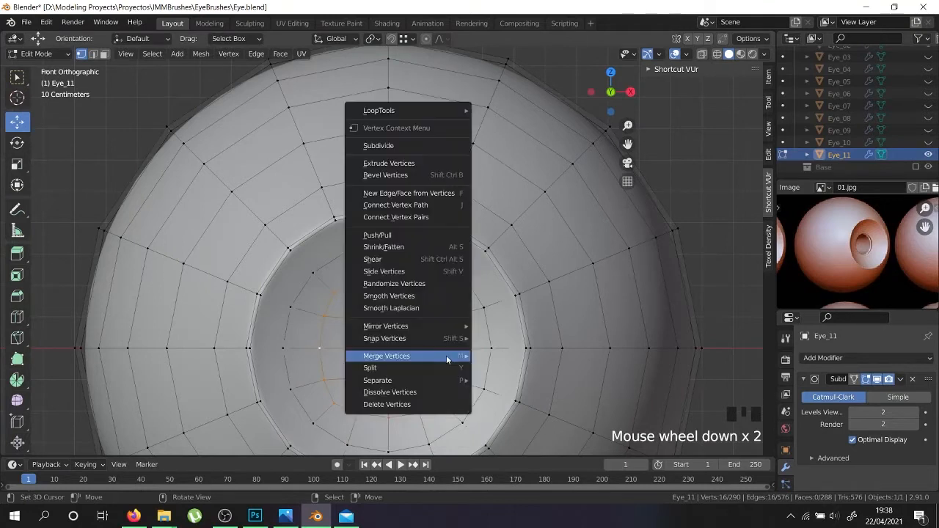
pyautogui.moveTo(396, 110)
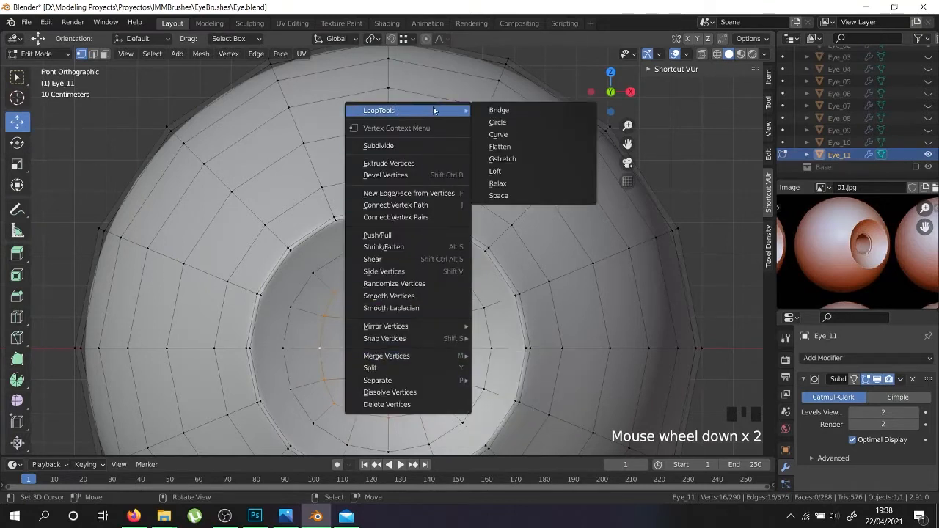
pyautogui.click(535, 123)
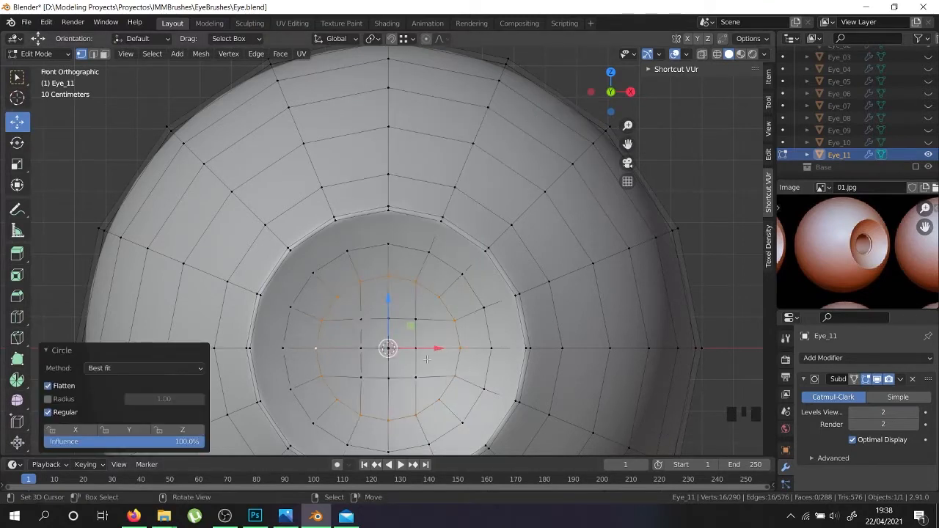
# - Scale the circular vertex loop down to about 0.828
pyautogui.press('s')
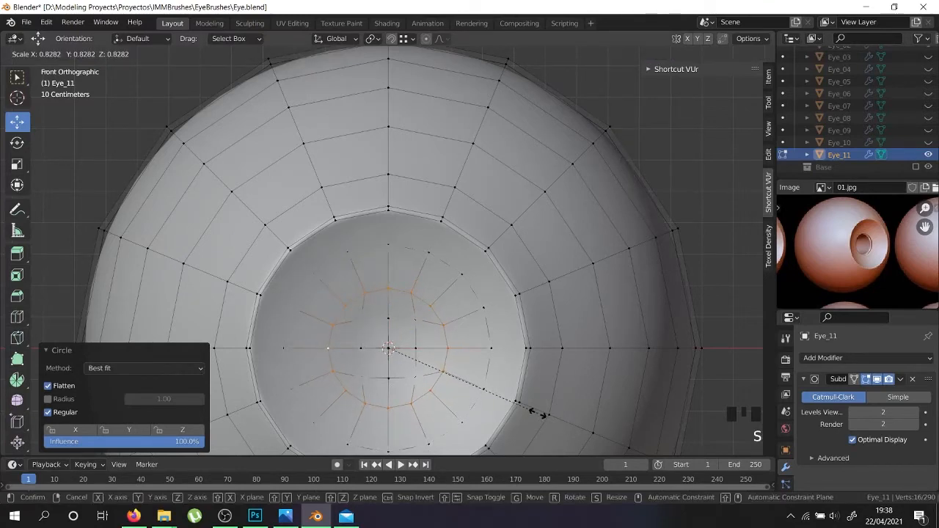
pyautogui.click(539, 415)
pyautogui.scroll(3, 367, 378)
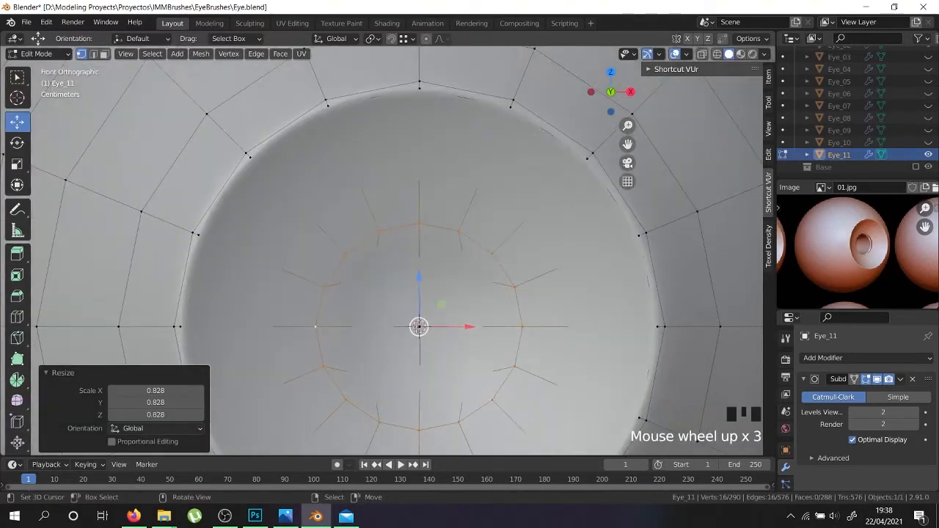
# - Select all faces enclosed by the circular loop in the socket, leaving out the ones at the back of the eyeball
pyautogui.press('z')
pyautogui.press('c')
pyautogui.scroll(-2, 417, 327)
pyautogui.scroll(1, 417, 327)
pyautogui.click(417, 328)
pyautogui.rightClick(417, 327)
pyautogui.moveTo(417, 327); pyautogui.dragTo(359, 315, button='middle')
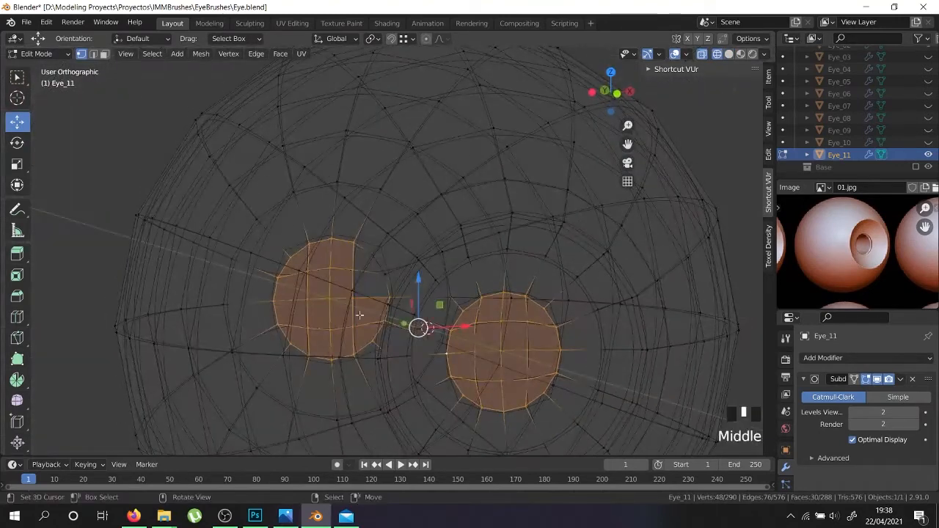
pyautogui.press('c')
pyautogui.middleClick(302, 282)
pyautogui.rightClick(302, 282)
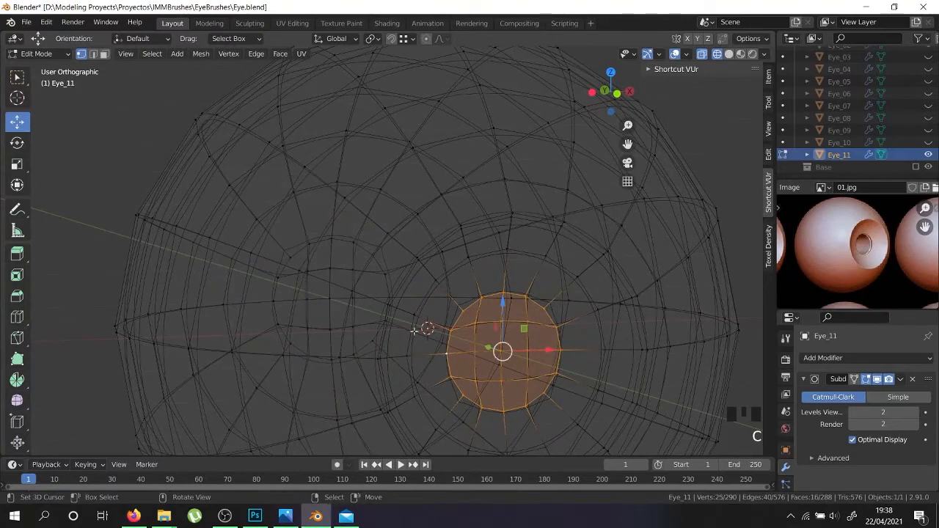
# - Extrude the selected circular faces about 0.13 m into the eyeball along Y to form a pupil recess
pyautogui.press('z')
pyautogui.moveTo(506, 363); pyautogui.dragTo(528, 376, button='middle')
pyautogui.scroll(1, 491, 362)
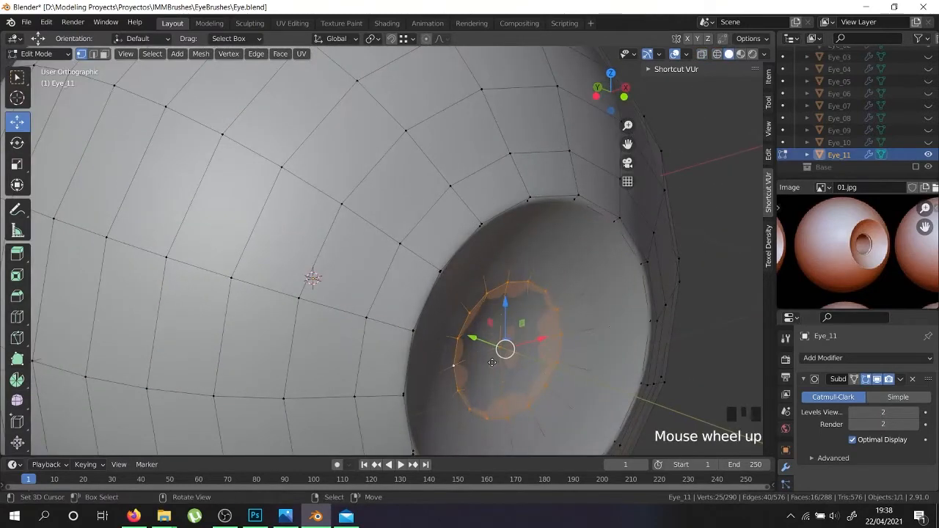
pyautogui.press('e')
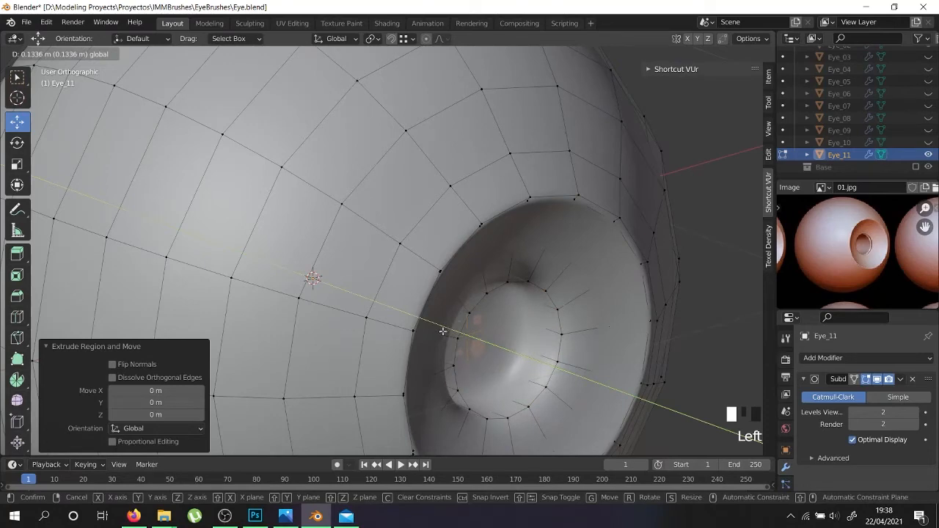
pyautogui.click(441, 331)
# - Add a centred loop cut around the pupil recess wall, bevel it into two supporting loops, and return to Object Mode
pyautogui.scroll(3, 442, 331)
pyautogui.hotkey('ctrl', 'r')
pyautogui.click(534, 387)
pyautogui.rightClick(534, 386)
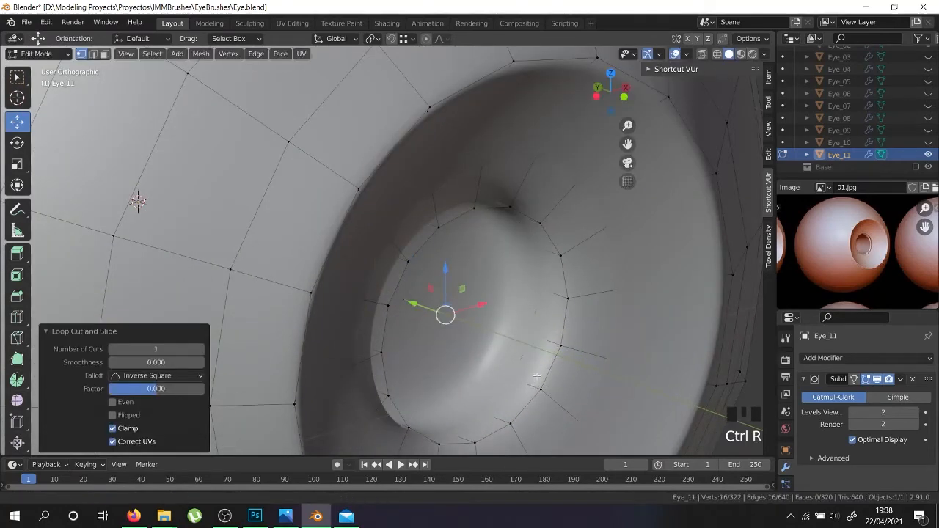
pyautogui.keyDown('shift'); pyautogui.moveTo(534, 386); pyautogui.dragTo(549, 330, button='middle'); pyautogui.keyUp('shift')
pyautogui.hotkey('ctrl', 'b')
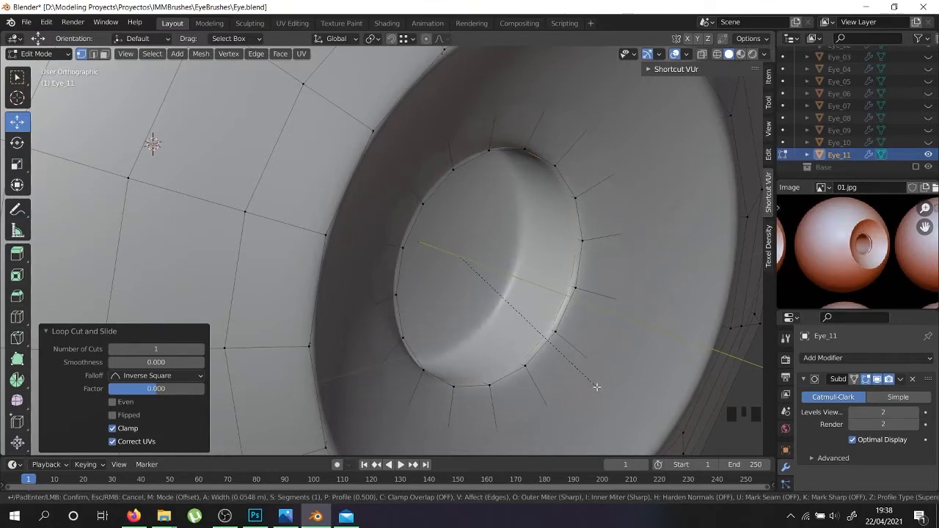
pyautogui.press('Tab')
# - Compare the pupil recess of Eye_11 with the matching eye in the reference image 01.jpg
pyautogui.scroll(-5, 569, 363)
pyautogui.moveTo(553, 344); pyautogui.dragTo(225, 304, button='middle')
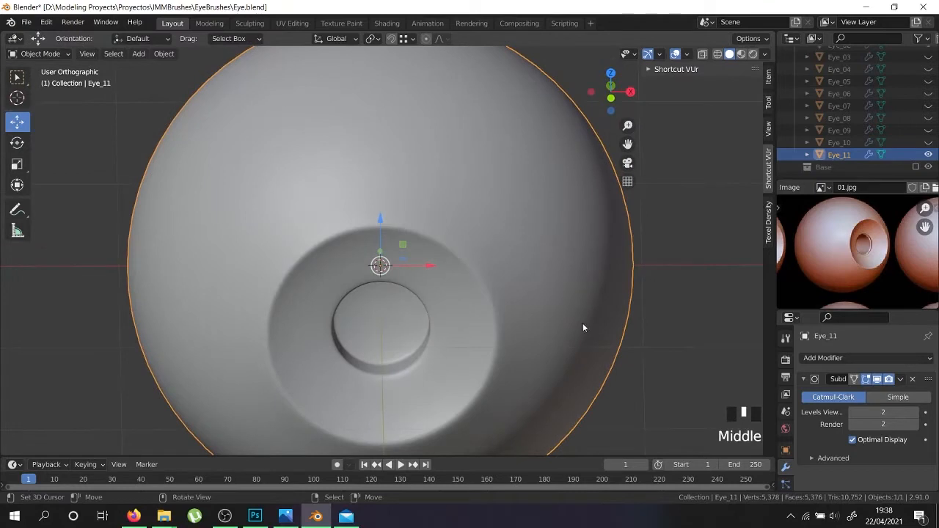
pyautogui.scroll(5, 889, 244)
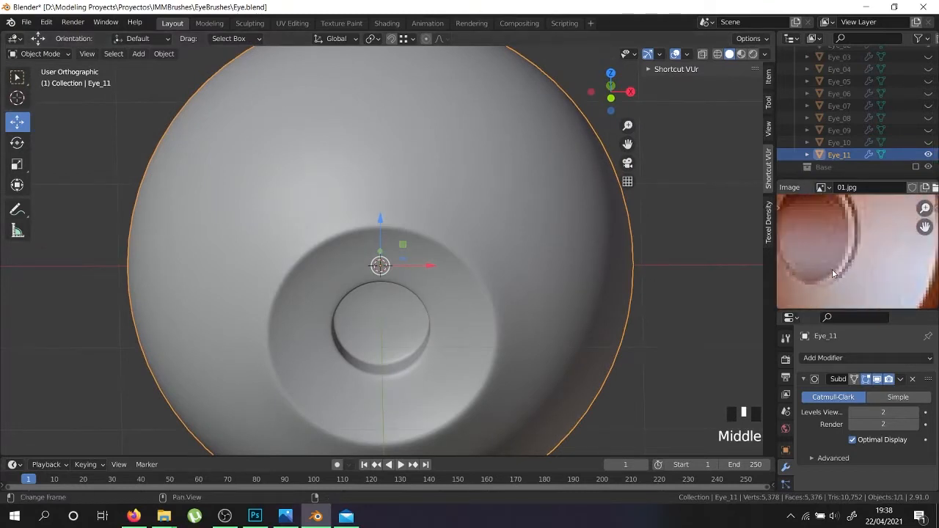
pyautogui.scroll(-3, 858, 253)
pyautogui.scroll(-7, 427, 344)
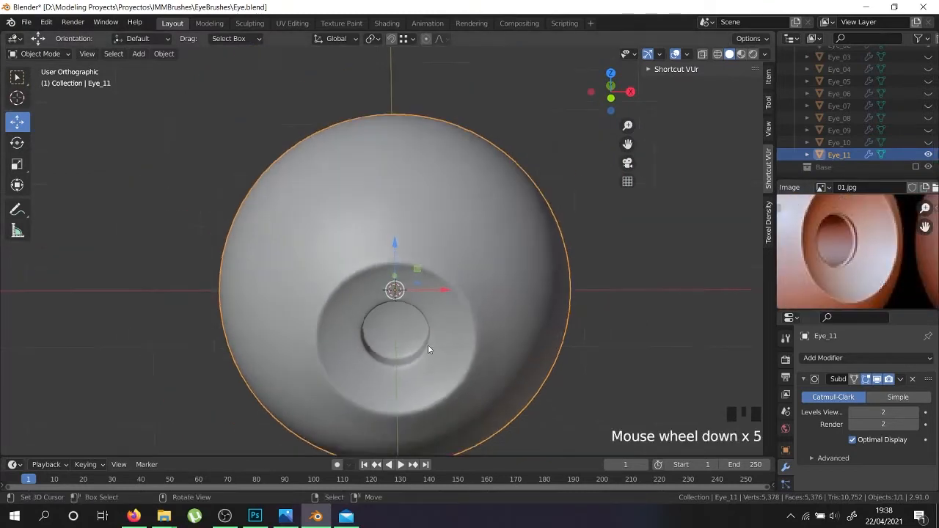
pyautogui.moveTo(384, 303); pyautogui.dragTo(433, 336, button='middle')
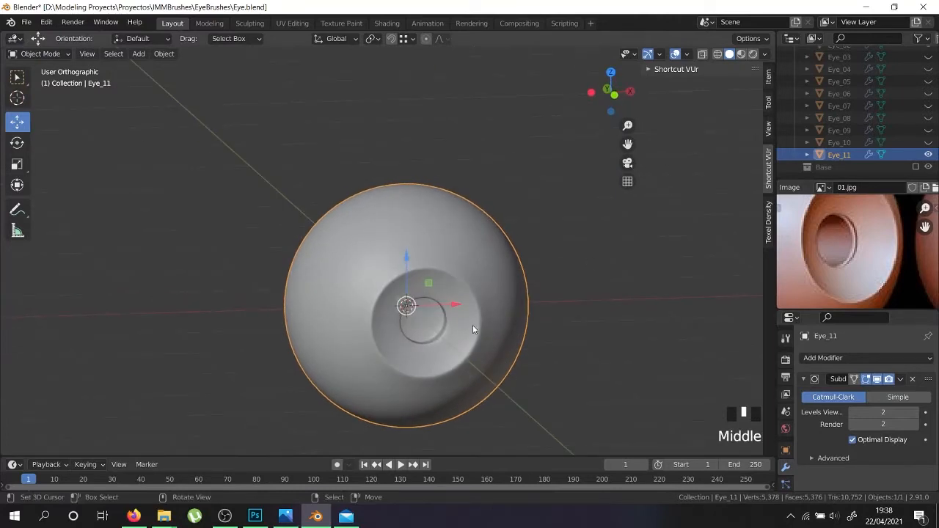
# - Duplicate Eye_11 in place and hide the original
pyautogui.hotkey('shift', 'd')
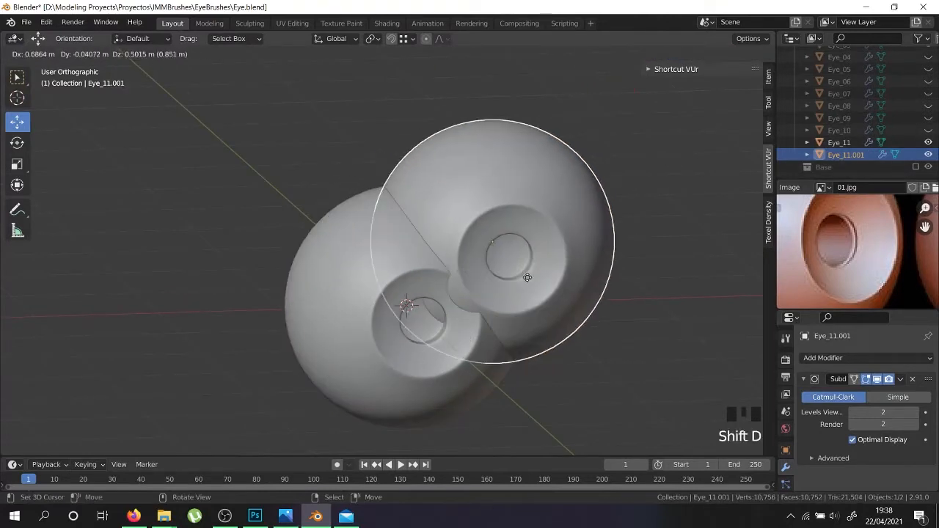
pyautogui.press('Escape')
pyautogui.click(929, 143)
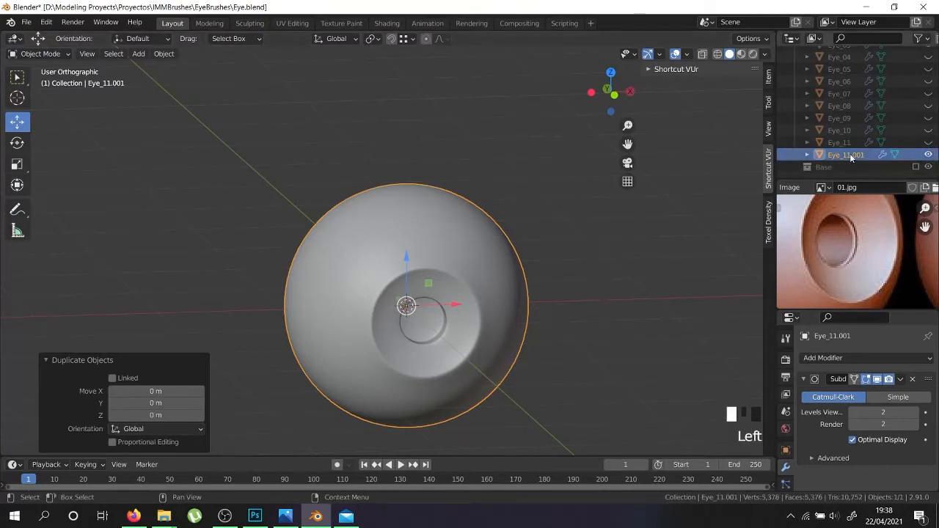
# - Rename the duplicated eye object as Eye_12
pyautogui.doubleClick(850, 155)
pyautogui.moveTo(847, 155); pyautogui.dragTo(933, 155)
pyautogui.write('2')
pyautogui.press('Return')
# - In face select mode on Eye_12, select the wide loop of faces around the pupil recess wall
pyautogui.press('Tab')
pyautogui.scroll(5, 529, 321)
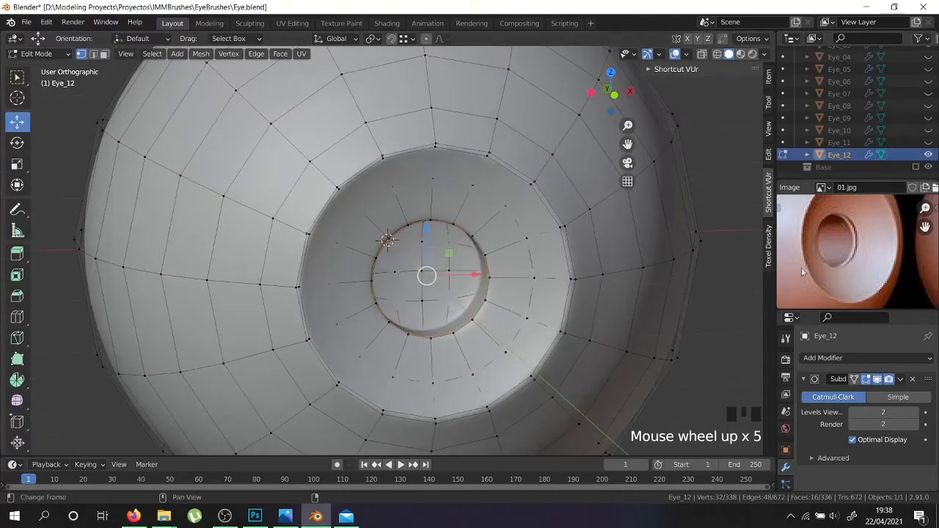
pyautogui.scroll(4, 449, 330)
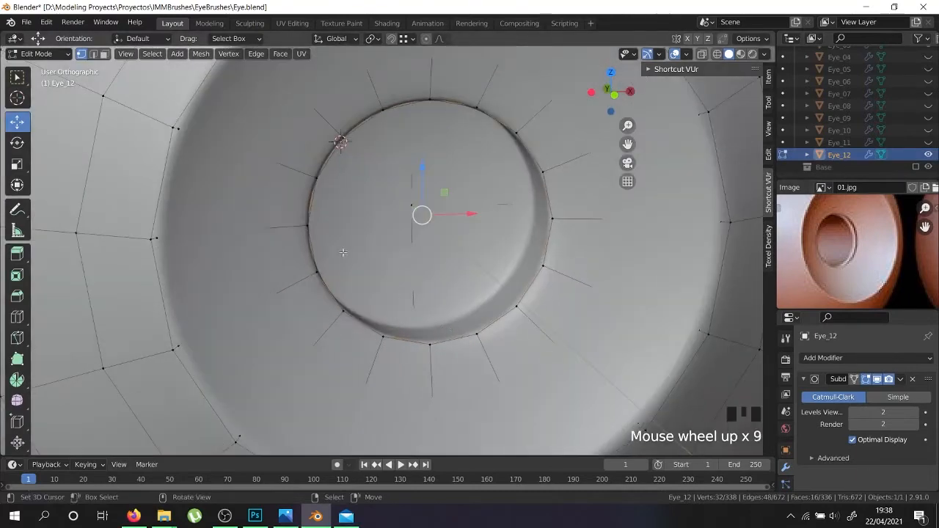
pyautogui.click(105, 55)
pyautogui.moveTo(495, 271); pyautogui.dragTo(515, 286, button='middle')
pyautogui.rightClick(475, 296)
pyautogui.keyDown('alt'); pyautogui.rightClick(499, 281); pyautogui.keyUp('alt')
pyautogui.keyDown('alt'); pyautogui.keyDown('shift'); pyautogui.rightClick(499, 282); pyautogui.keyUp('shift'); pyautogui.keyUp('alt')
pyautogui.press('z')
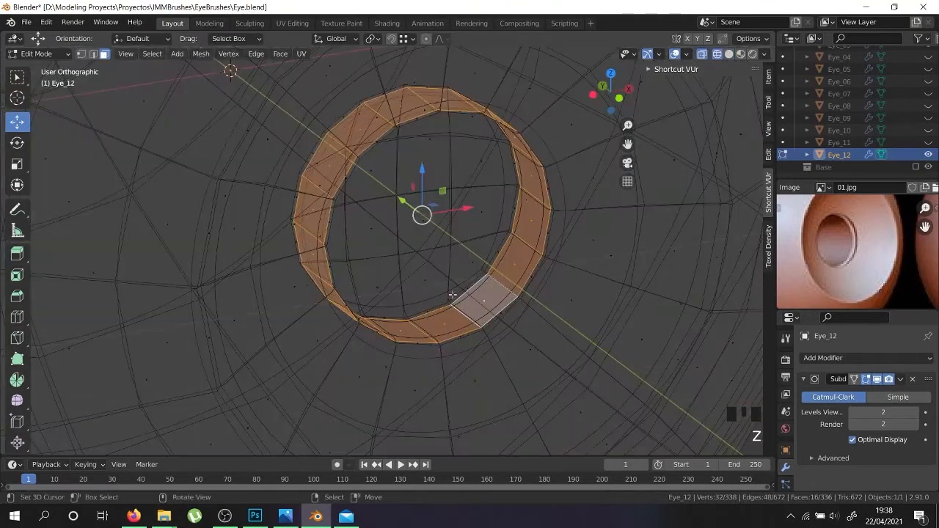
pyautogui.press('z')
pyautogui.press('z')
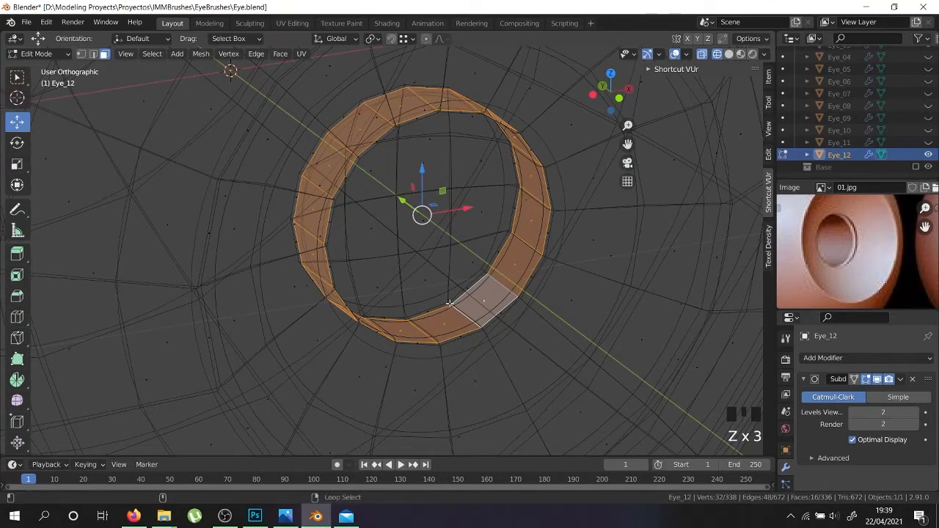
# - Add the narrow face loop at the recess's inner end to the selection and undo the stray extra loop selection
pyautogui.keyDown('alt'); pyautogui.keyDown('shift'); pyautogui.rightClick(450, 303); pyautogui.keyUp('shift'); pyautogui.keyUp('alt')
pyautogui.keyDown('alt'); pyautogui.keyDown('shift'); pyautogui.rightClick(450, 268); pyautogui.keyUp('shift'); pyautogui.keyUp('alt')
pyautogui.hotkey('ctrl', 'z')
pyautogui.moveTo(433, 277)
pyautogui.mouseDown(button='middle')
pyautogui.moveTo(421, 278)
pyautogui.moveTo(429, 305)
pyautogui.moveTo(409, 333)
pyautogui.mouseUp(button='middle')
pyautogui.press('z')
pyautogui.press('z')
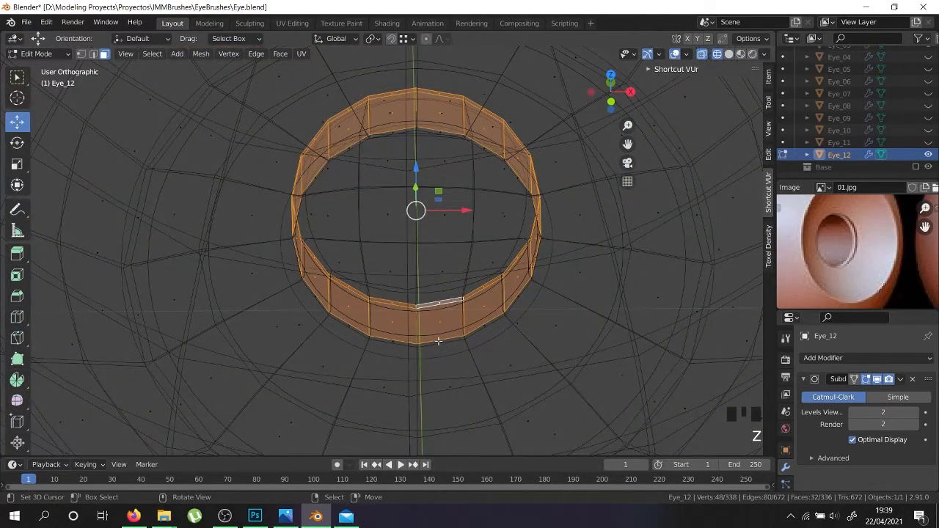
pyautogui.moveTo(393, 313); pyautogui.dragTo(462, 364, button='middle')
pyautogui.press('z')
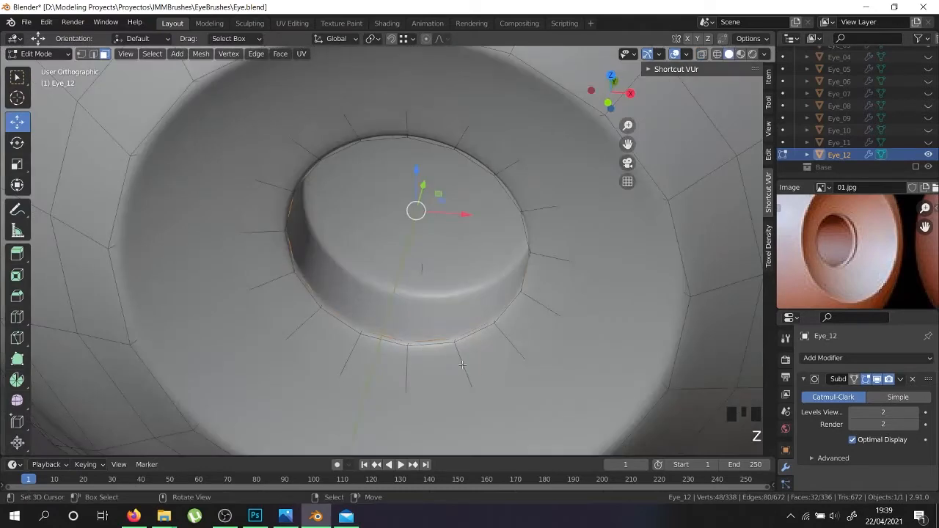
# - Extrude the selected recess wall faces in place and scale them to about 0.856 in X and Z, locking Y
pyautogui.press('e')
pyautogui.rightClick(498, 388)
pyautogui.press('s')
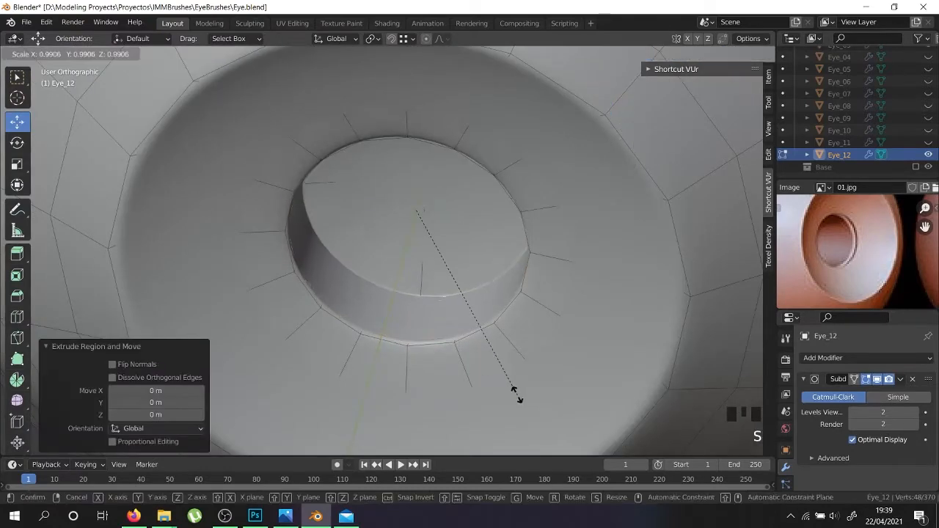
pyautogui.rightClick(506, 383)
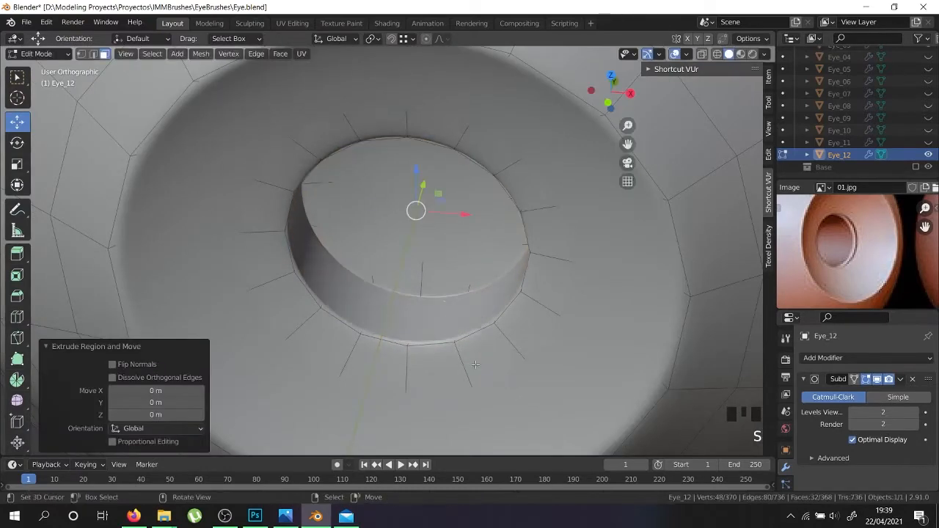
pyautogui.moveTo(476, 366); pyautogui.dragTo(533, 377, button='middle')
pyautogui.press('s')
pyautogui.hotkey('shift', 'y')
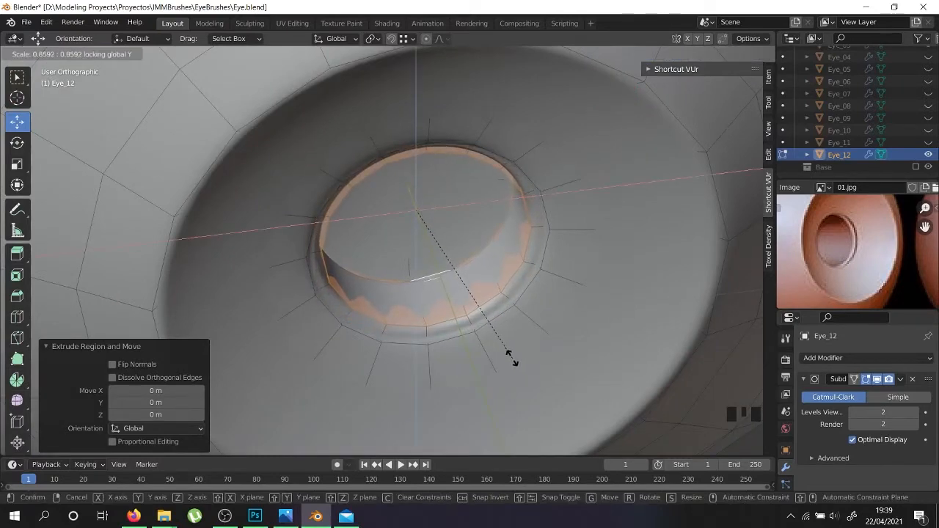
pyautogui.click(512, 357)
# - Try to select the loop of side faces along the inner edge of the extruded recess wall
pyautogui.hotkey('alt', 'z')
pyautogui.scroll(5, 408, 286)
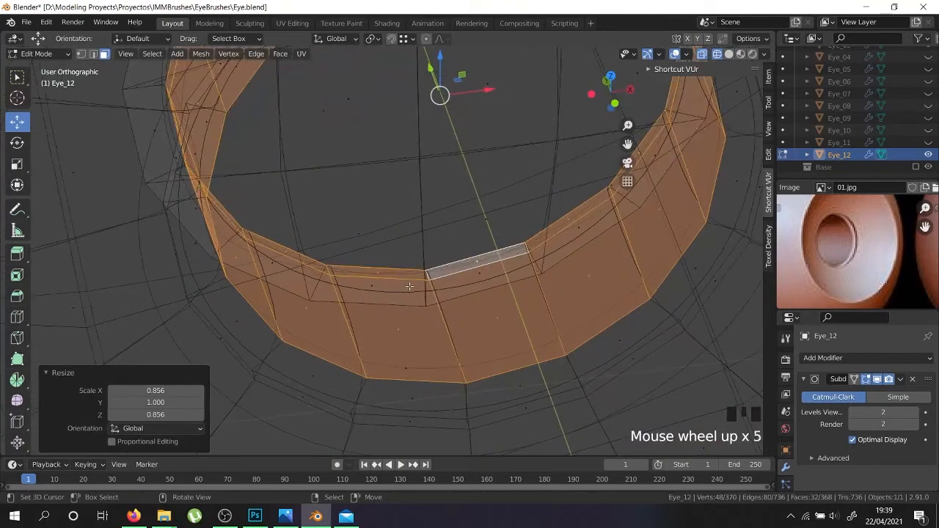
pyautogui.rightClick(421, 291)
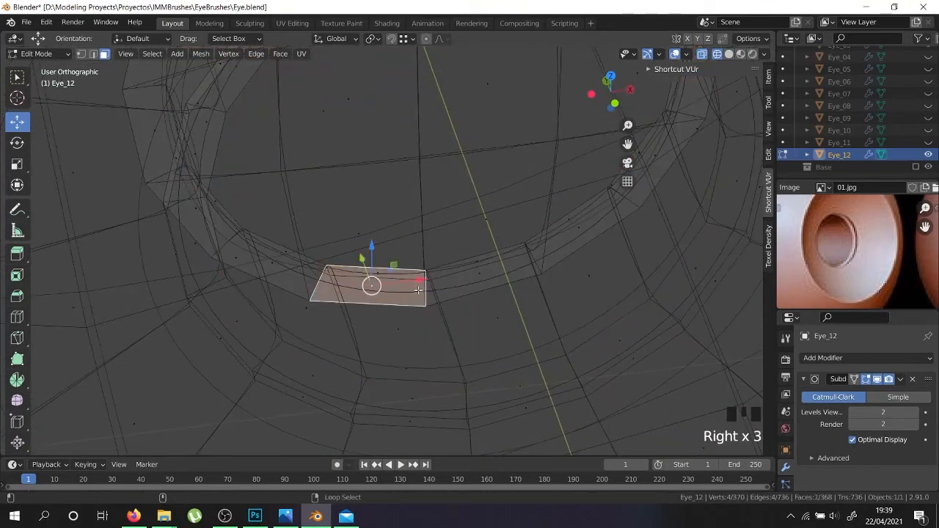
pyautogui.keyDown('alt'); pyautogui.keyDown('shift'); pyautogui.rightClick(418, 291); pyautogui.keyUp('shift'); pyautogui.keyUp('alt')
pyautogui.scroll(-6, 421, 292)
pyautogui.hotkey('shift', 'z')
pyautogui.scroll(-7, 418, 294)
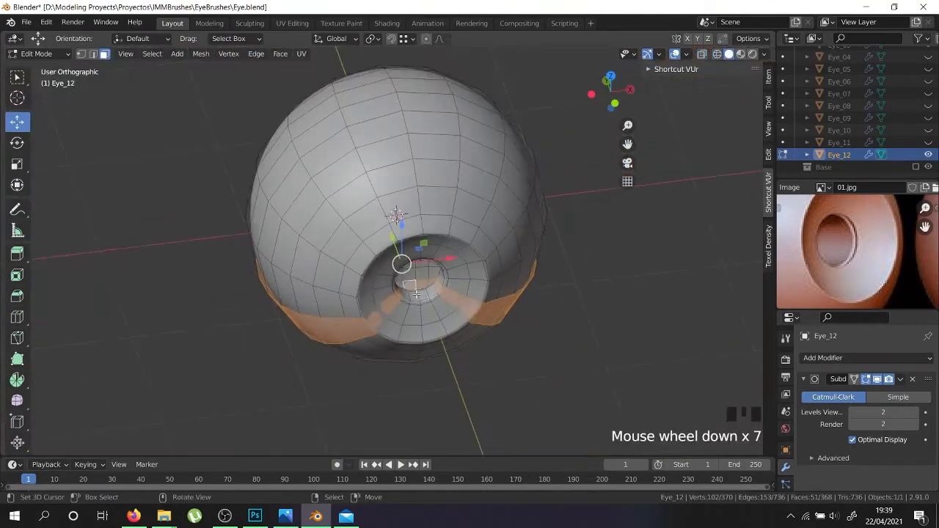
# - Select the full loop of faces around the middle of the eyeball and hide it, separating the front from the back
pyautogui.press('a')
pyautogui.moveTo(403, 279); pyautogui.dragTo(516, 274, button='middle')
pyautogui.rightClick(515, 274)
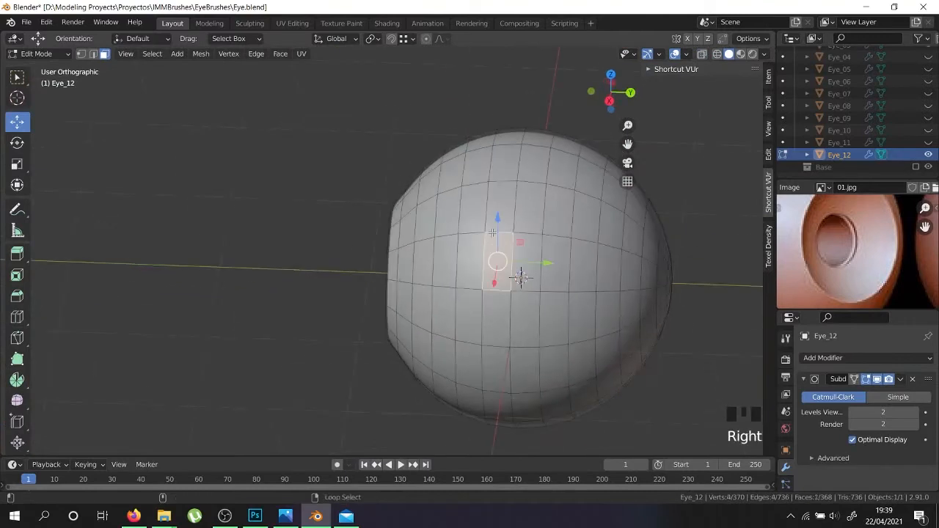
pyautogui.keyDown('alt'); pyautogui.keyDown('shift'); pyautogui.rightClick(492, 231); pyautogui.keyUp('shift'); pyautogui.keyUp('alt')
pyautogui.keyDown('alt'); pyautogui.keyDown('shift'); pyautogui.rightClick(492, 232); pyautogui.keyUp('shift'); pyautogui.keyUp('alt')
pyautogui.keyDown('alt'); pyautogui.keyDown('shift'); pyautogui.rightClick(492, 232); pyautogui.keyUp('shift'); pyautogui.keyUp('alt')
pyautogui.press('h')
# - Select all connected faces of the eyeball's rear half and hide them, undoing the accidental single-face fill
pyautogui.rightClick(574, 242)
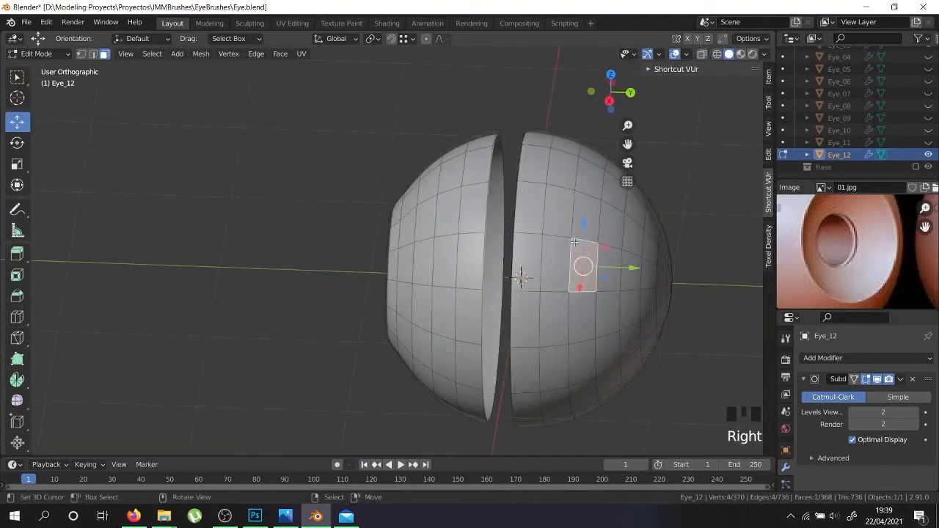
pyautogui.press('l')
pyautogui.press('f')
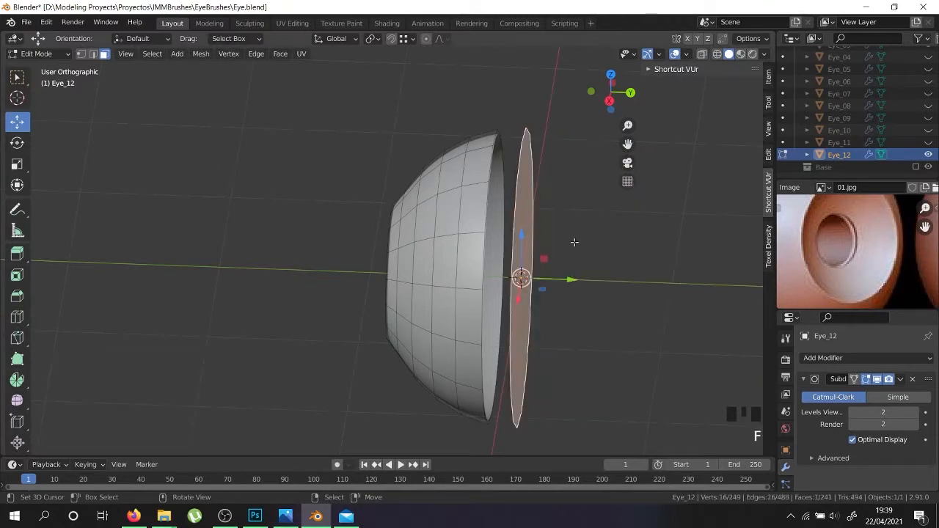
pyautogui.hotkey('ctrl', 'z')
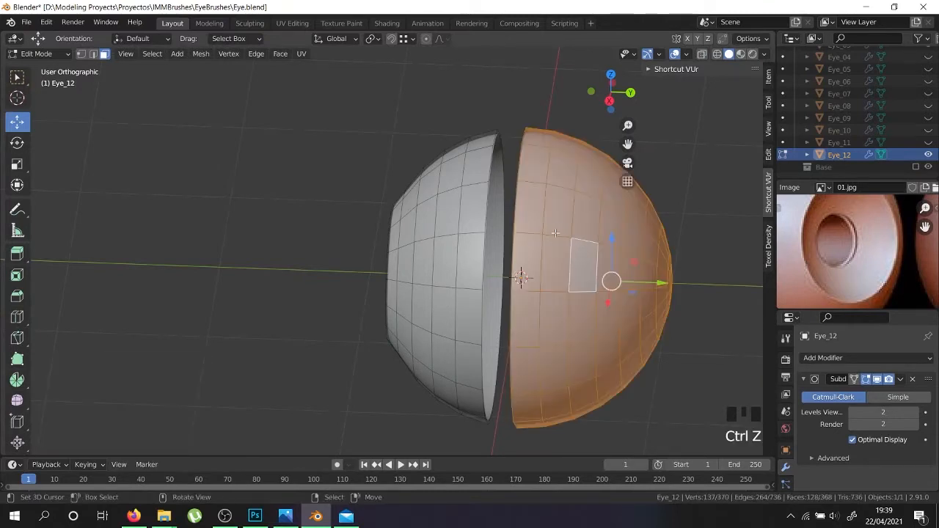
pyautogui.press('h')
# - Select the faces of the disc closing the recess's inner end, building up the selection face by face
pyautogui.moveTo(557, 285); pyautogui.dragTo(417, 280, button='middle')
pyautogui.scroll(6, 403, 270)
pyautogui.rightClick(402, 228)
pyautogui.moveTo(401, 229); pyautogui.dragTo(440, 264, button='middle')
pyautogui.rightClick(471, 286)
pyautogui.keyDown('ctrl'); pyautogui.rightClick(455, 202); pyautogui.keyUp('ctrl')
pyautogui.keyDown('ctrl'); pyautogui.rightClick(506, 213); pyautogui.keyUp('ctrl')
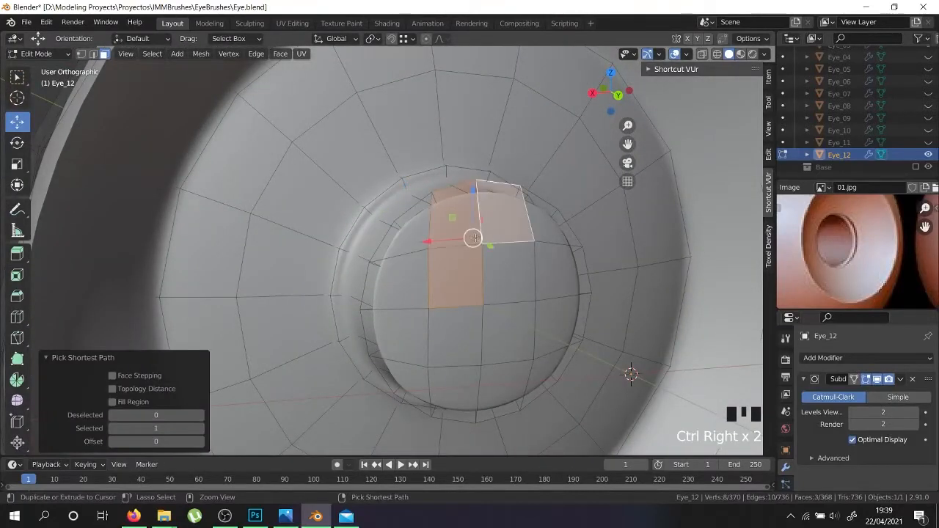
pyautogui.keyDown('ctrl'); pyautogui.rightClick(403, 239); pyautogui.keyUp('ctrl')
pyautogui.keyDown('ctrl'); pyautogui.rightClick(385, 278); pyautogui.keyUp('ctrl')
pyautogui.keyDown('ctrl'); pyautogui.rightClick(405, 323); pyautogui.keyUp('ctrl')
pyautogui.keyDown('ctrl'); pyautogui.rightClick(400, 382); pyautogui.keyUp('ctrl')
pyautogui.keyDown('ctrl'); pyautogui.rightClick(451, 389); pyautogui.keyUp('ctrl')
pyautogui.keyDown('ctrl'); pyautogui.rightClick(503, 388); pyautogui.keyUp('ctrl')
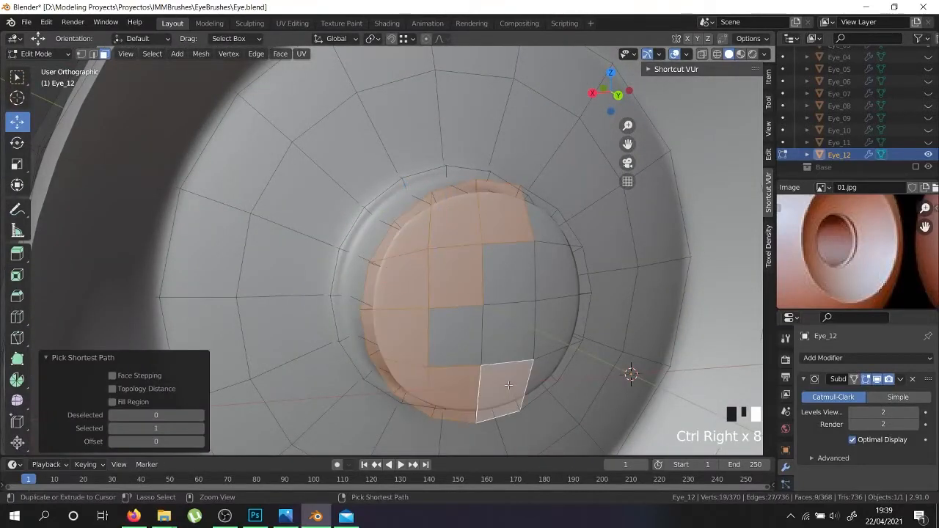
pyautogui.keyDown('ctrl'); pyautogui.rightClick(557, 374); pyautogui.keyUp('ctrl')
pyautogui.keyDown('ctrl'); pyautogui.rightClick(556, 325); pyautogui.keyUp('ctrl')
pyautogui.keyDown('ctrl'); pyautogui.rightClick(488, 331); pyautogui.keyUp('ctrl')
pyautogui.keyDown('ctrl'); pyautogui.rightClick(485, 331); pyautogui.keyUp('ctrl')
pyautogui.keyDown('ctrl'); pyautogui.rightClick(455, 345); pyautogui.keyUp('ctrl')
pyautogui.keyDown('ctrl'); pyautogui.rightClick(484, 289); pyautogui.keyUp('ctrl')
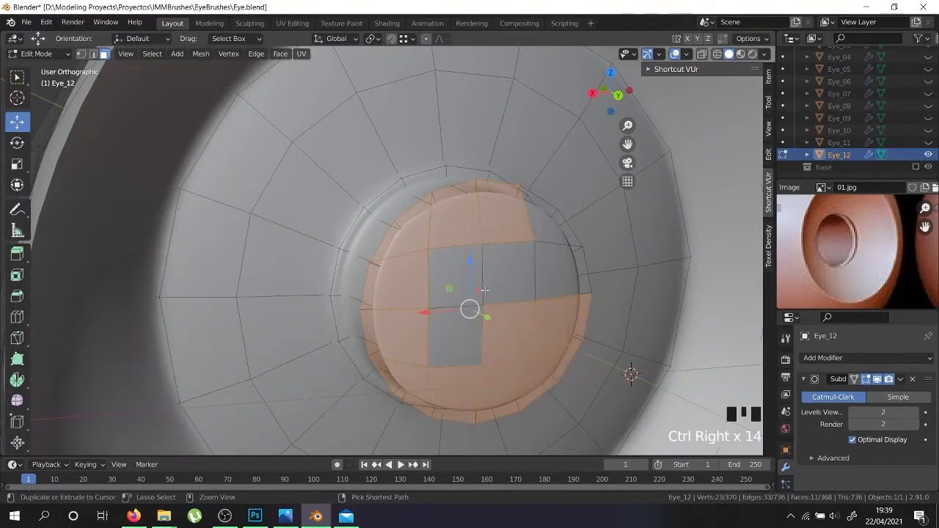
pyautogui.keyDown('ctrl'); pyautogui.rightClick(467, 344); pyautogui.keyUp('ctrl')
pyautogui.scroll(-2, 467, 352)
pyautogui.scroll(2, 467, 351)
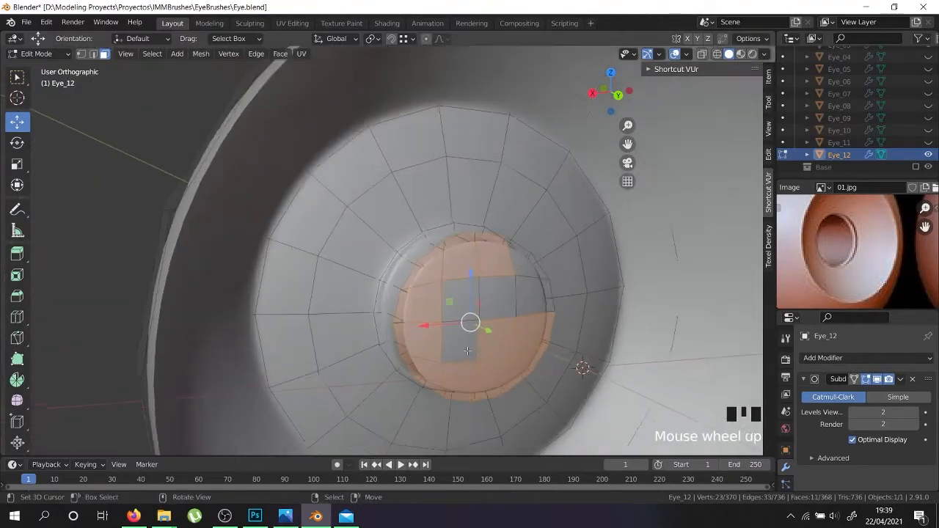
# - Complete the disc selection by adding its remaining middle faces with Circle Select
pyautogui.press('x')
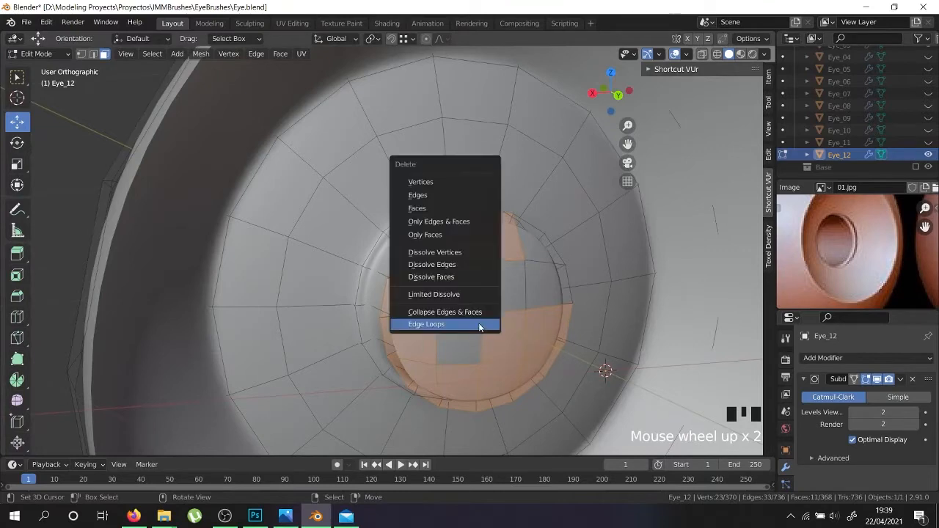
pyautogui.press('c')
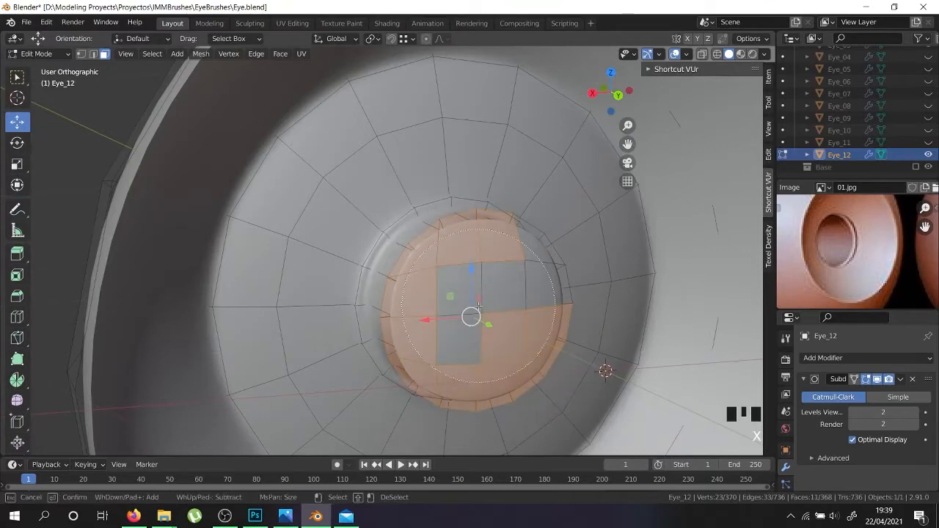
pyautogui.click(477, 308)
# - Cancel a trial scaling of the selected disc faces and hide them to open up the recess's inner end
pyautogui.moveTo(477, 313)
pyautogui.mouseDown(button='middle')
pyautogui.moveTo(474, 333)
pyautogui.moveTo(484, 323)
pyautogui.mouseUp(button='middle')
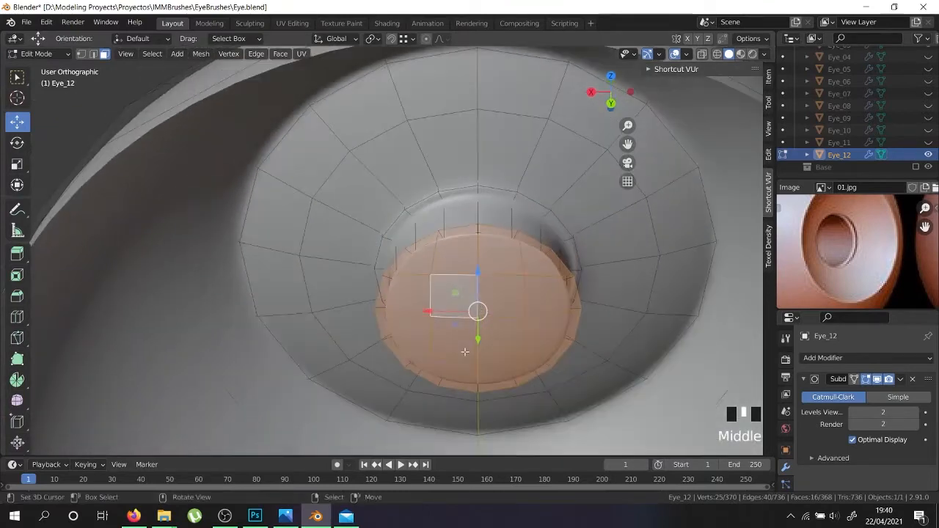
pyautogui.scroll(2, 498, 315)
pyautogui.press('s')
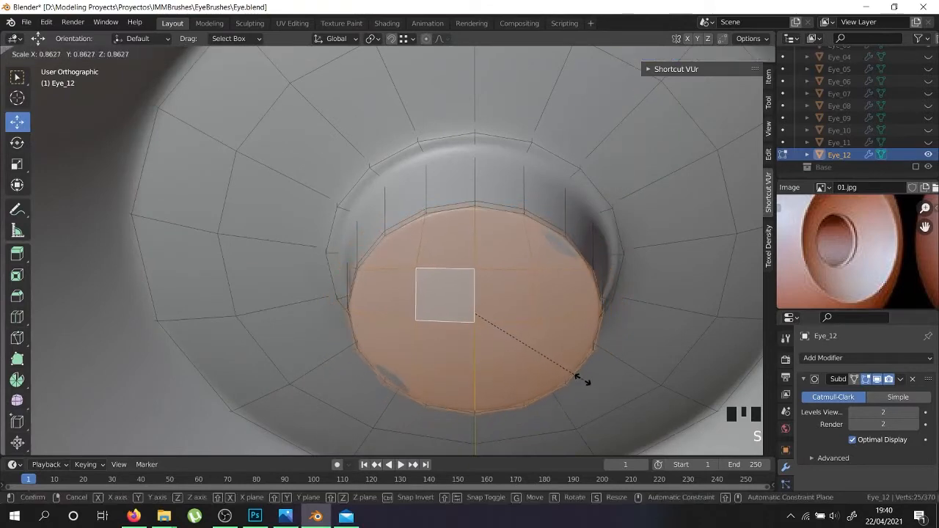
pyautogui.rightClick(521, 356)
pyautogui.moveTo(521, 356); pyautogui.dragTo(430, 350, button='middle')
pyautogui.press('h')
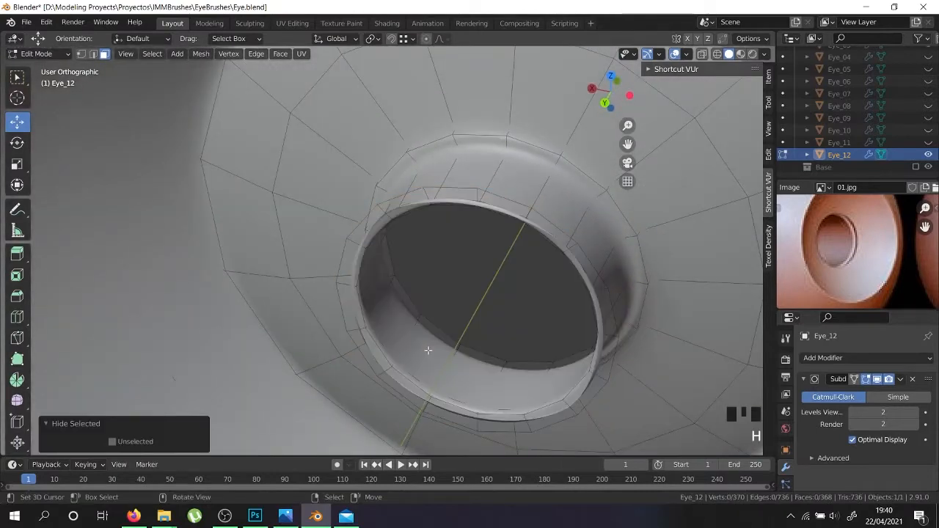
# - Select the flat face loop around the rim of the recess's inner end and delete its faces
pyautogui.rightClick(390, 207)
pyautogui.keyDown('alt'); pyautogui.keyDown('shift'); pyautogui.rightClick(381, 218); pyautogui.keyUp('shift'); pyautogui.keyUp('alt')
pyautogui.keyDown('alt'); pyautogui.keyDown('shift'); pyautogui.rightClick(382, 217); pyautogui.keyUp('shift'); pyautogui.keyUp('alt')
pyautogui.keyDown('alt'); pyautogui.keyDown('shift'); pyautogui.rightClick(381, 217); pyautogui.keyUp('shift'); pyautogui.keyUp('alt')
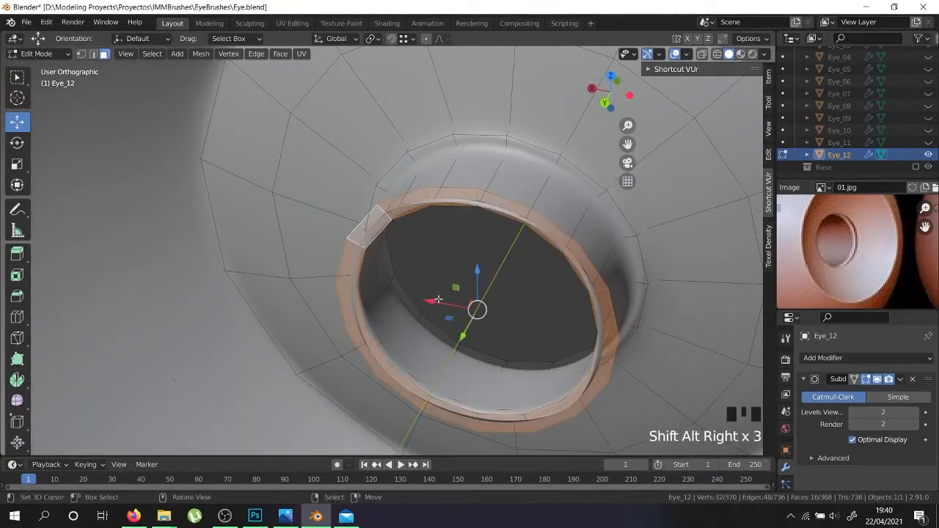
pyautogui.press('x')
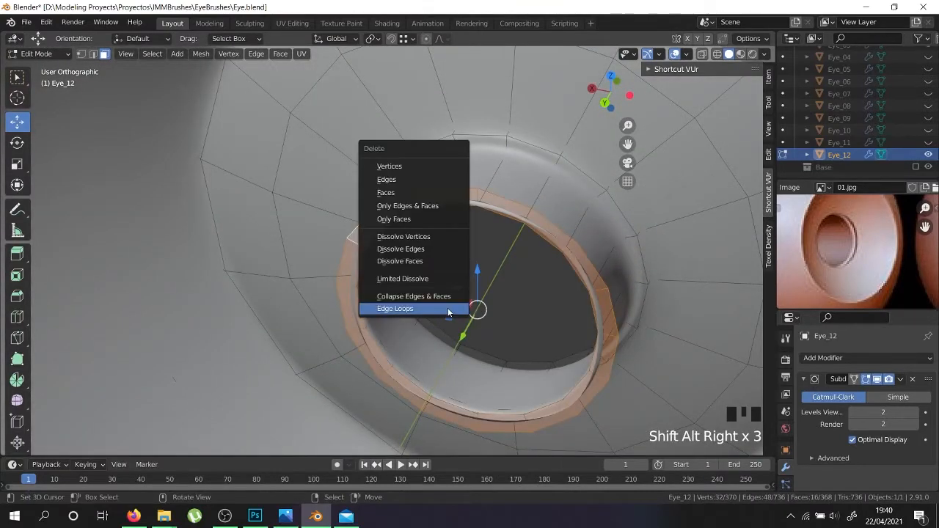
pyautogui.click(409, 192)
pyautogui.moveTo(466, 278); pyautogui.dragTo(525, 256, button='middle')
pyautogui.hotkey('ctrl', 'z')
pyautogui.press('x')
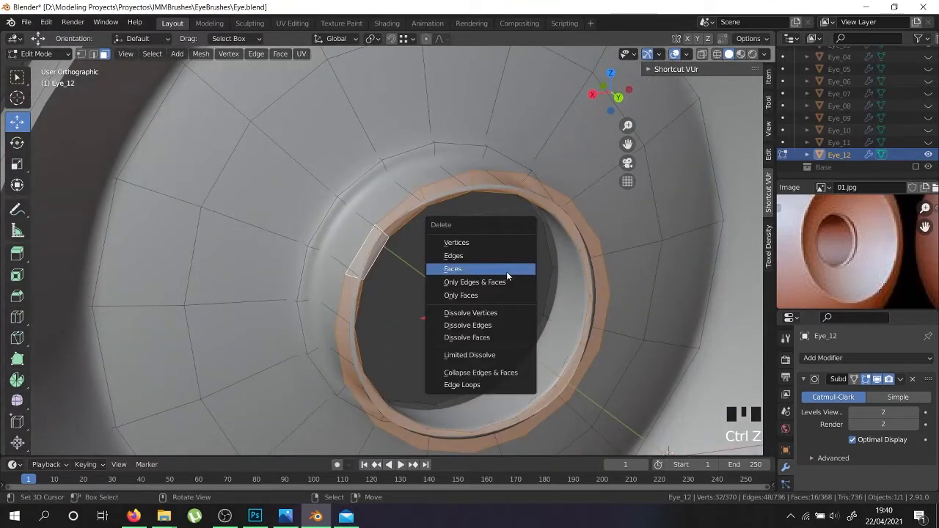
pyautogui.click(484, 267)
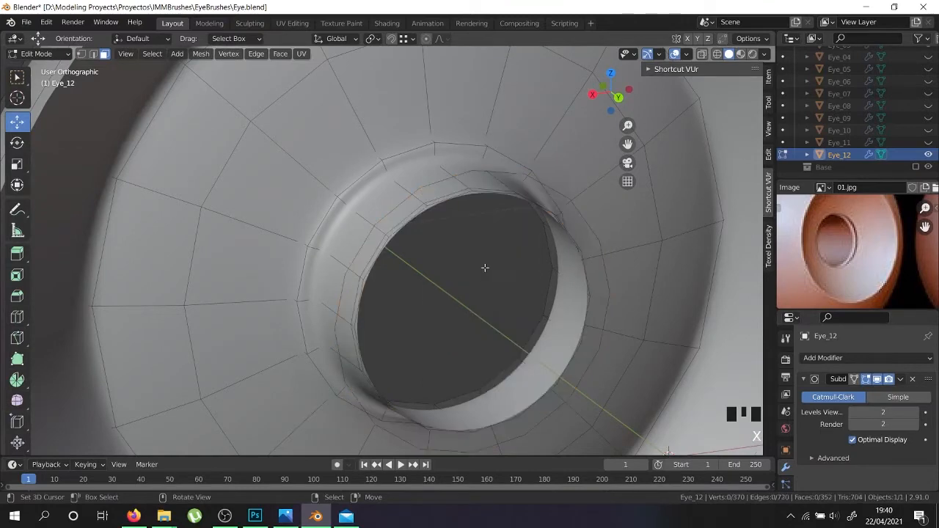
# - In edge selection mode, select the leftover edge ring around the recess's inner end and delete it
pyautogui.rightClick(374, 219)
pyautogui.moveTo(380, 228); pyautogui.dragTo(388, 205, button='middle')
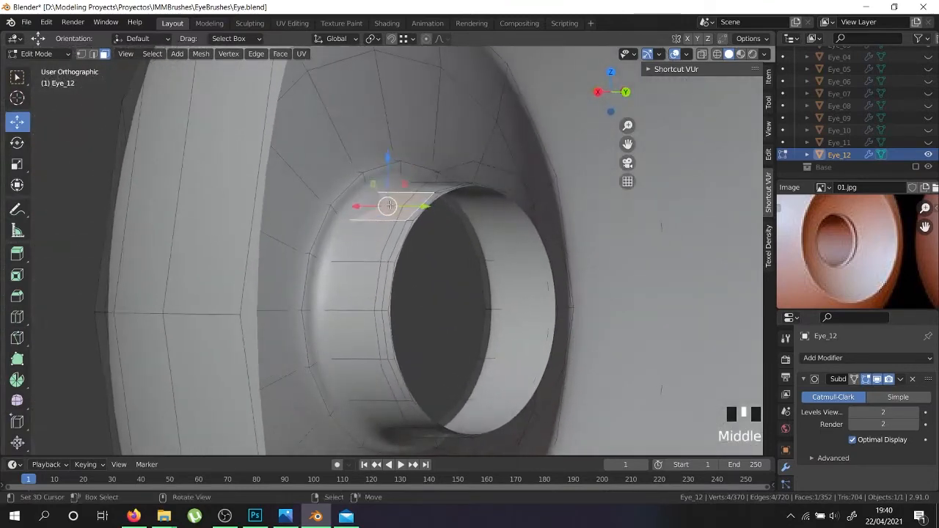
pyautogui.click(93, 54)
pyautogui.rightClick(405, 191)
pyautogui.keyDown('alt'); pyautogui.keyDown('shift'); pyautogui.rightClick(408, 197); pyautogui.keyUp('shift'); pyautogui.keyUp('alt')
pyautogui.keyDown('alt'); pyautogui.keyDown('shift'); pyautogui.rightClick(408, 196); pyautogui.keyUp('shift'); pyautogui.keyUp('alt')
pyautogui.keyDown('alt'); pyautogui.keyDown('shift'); pyautogui.rightClick(408, 196); pyautogui.keyUp('shift'); pyautogui.keyUp('alt')
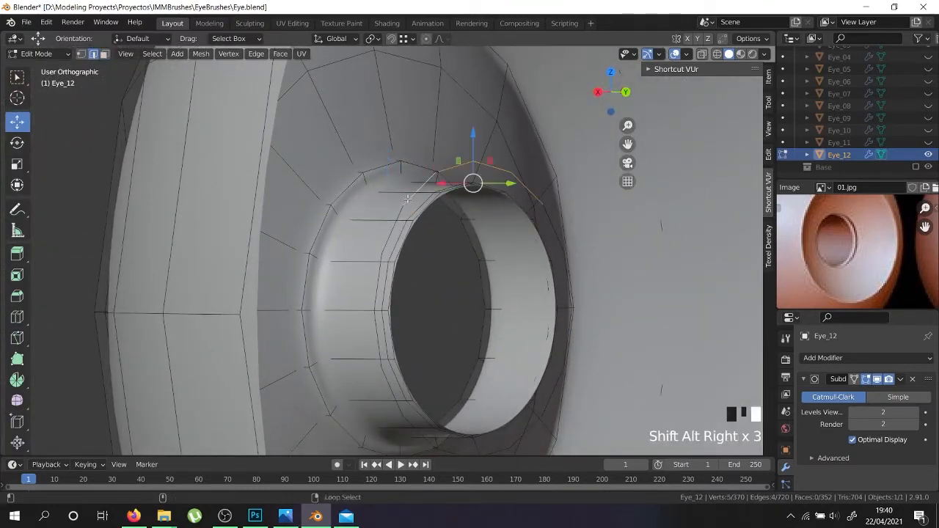
pyautogui.moveTo(402, 212); pyautogui.dragTo(345, 254, button='middle')
pyautogui.keyDown('alt'); pyautogui.keyDown('shift'); pyautogui.rightClick(345, 254); pyautogui.keyUp('shift'); pyautogui.keyUp('alt')
pyautogui.press('l')
pyautogui.rightClick(348, 255)
pyautogui.moveTo(347, 254); pyautogui.dragTo(422, 279, button='middle')
pyautogui.rightClick(452, 433)
pyautogui.press('l')
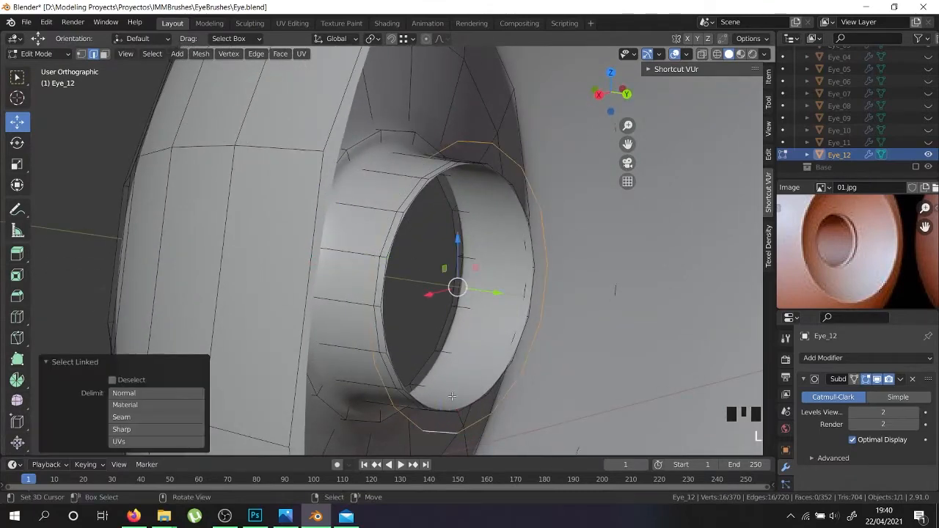
pyautogui.press('x')
pyautogui.click(421, 345)
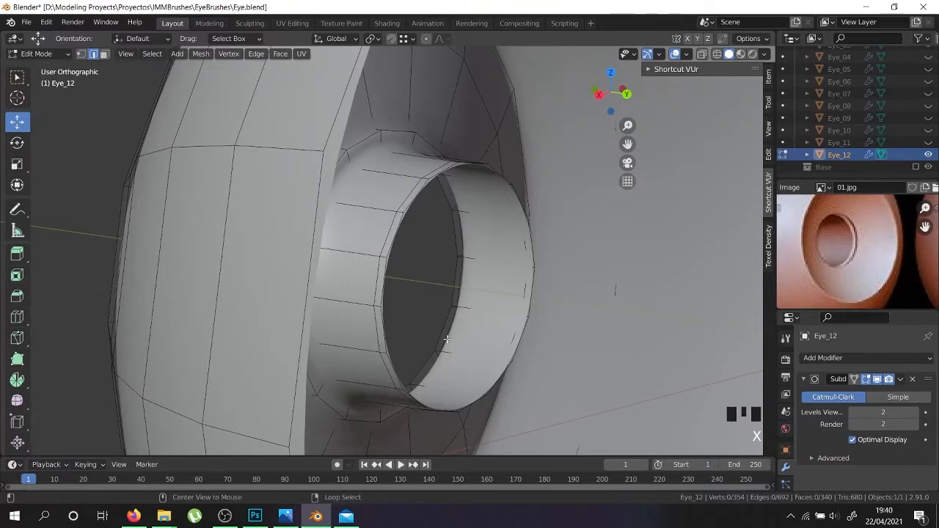
# - Reveal all hidden geometry, select an edge loop around the eyeball's middle and hide it in vertex selection mode
pyautogui.hotkey('alt', 'h')
pyautogui.scroll(-6, 447, 338)
pyautogui.rightClick(463, 283)
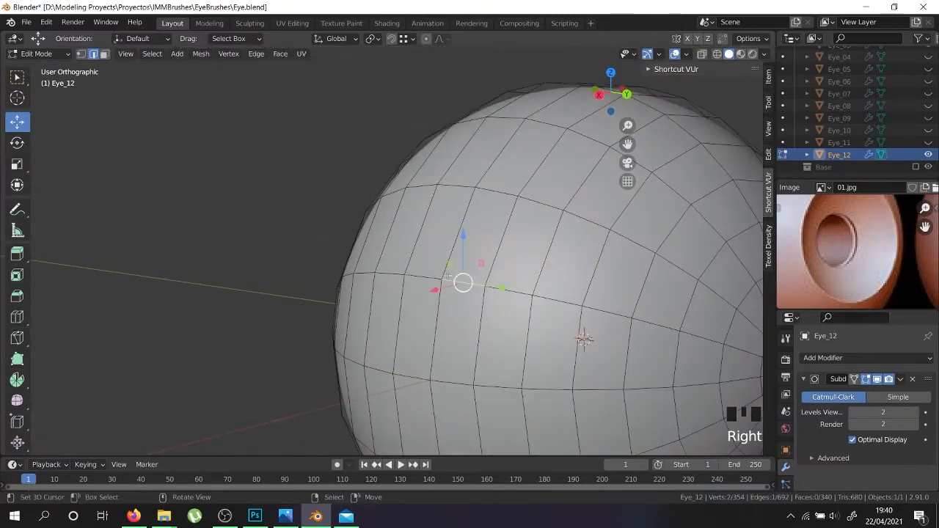
pyautogui.keyDown('alt'); pyautogui.keyDown('shift'); pyautogui.rightClick(445, 270); pyautogui.keyUp('shift'); pyautogui.keyUp('alt')
pyautogui.moveTo(445, 271); pyautogui.dragTo(509, 331, button='middle')
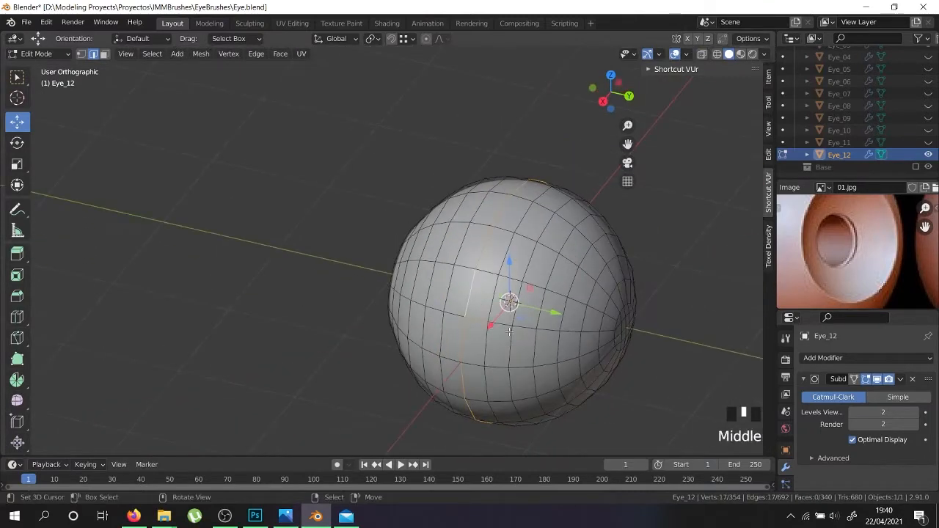
pyautogui.press('h')
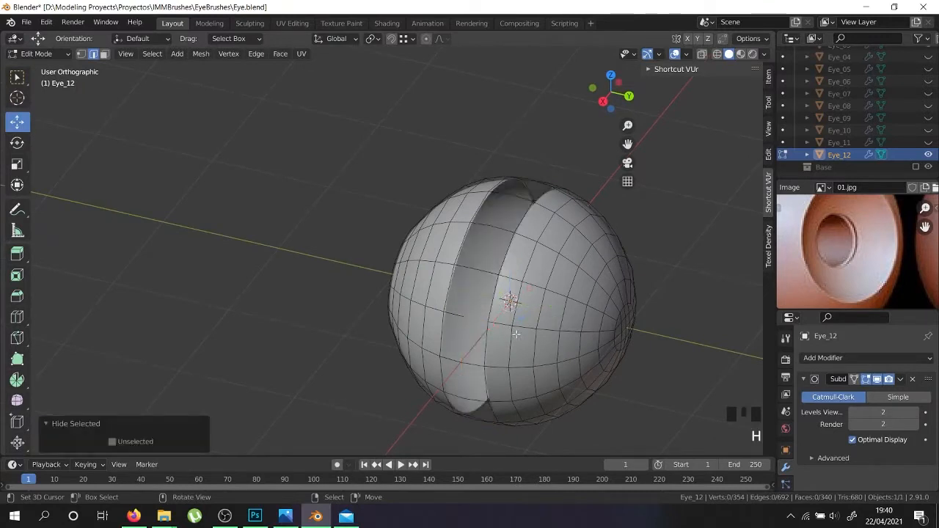
pyautogui.hotkey('ctrl', 'z')
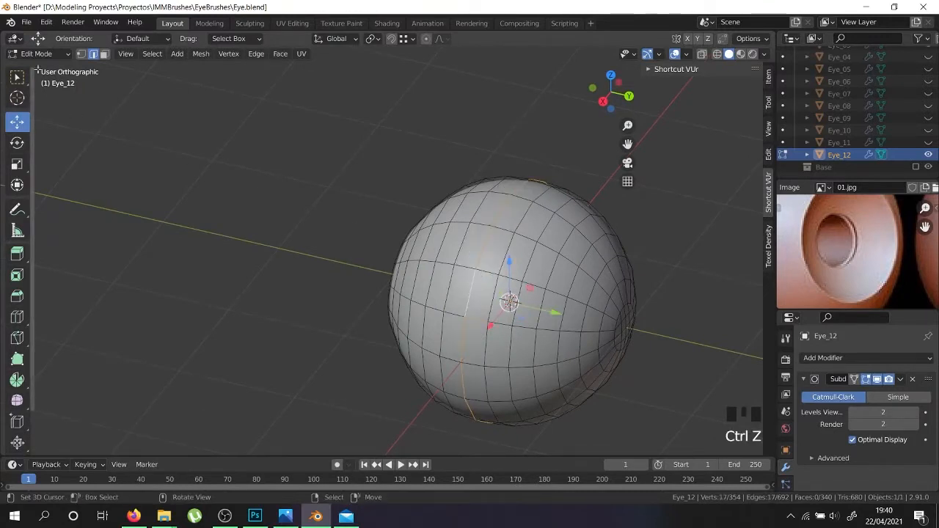
pyautogui.click(81, 53)
pyautogui.press('h')
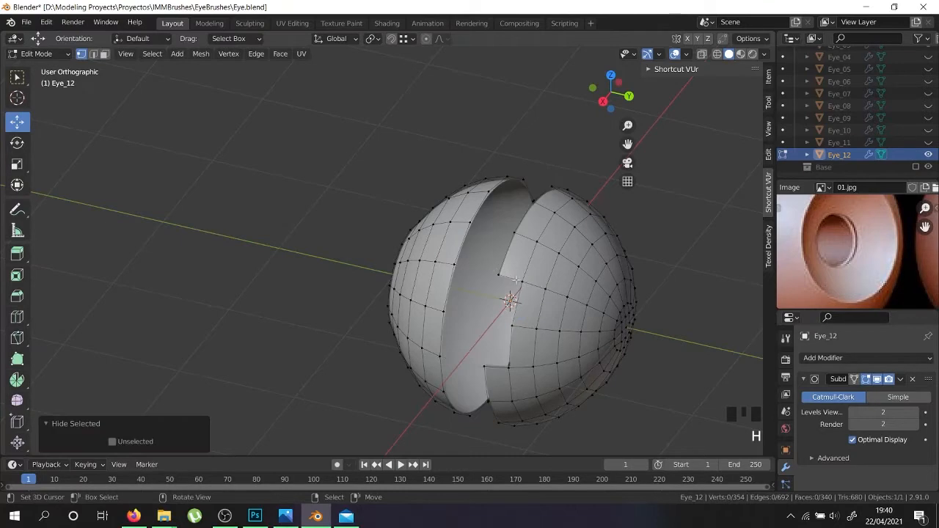
# - Select the connected rear part of the eyeball and hide it to expose the recess's inner end
pyautogui.rightClick(525, 275)
pyautogui.press('l')
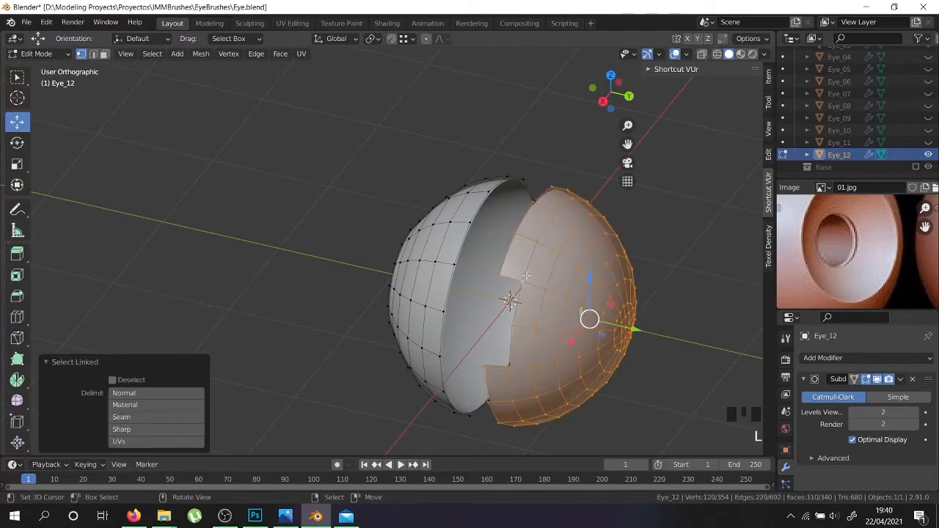
pyautogui.press('h')
pyautogui.moveTo(543, 304); pyautogui.dragTo(462, 274, button='middle')
pyautogui.scroll(8, 487, 270)
pyautogui.rightClick(464, 256)
pyautogui.scroll(3, 462, 274)
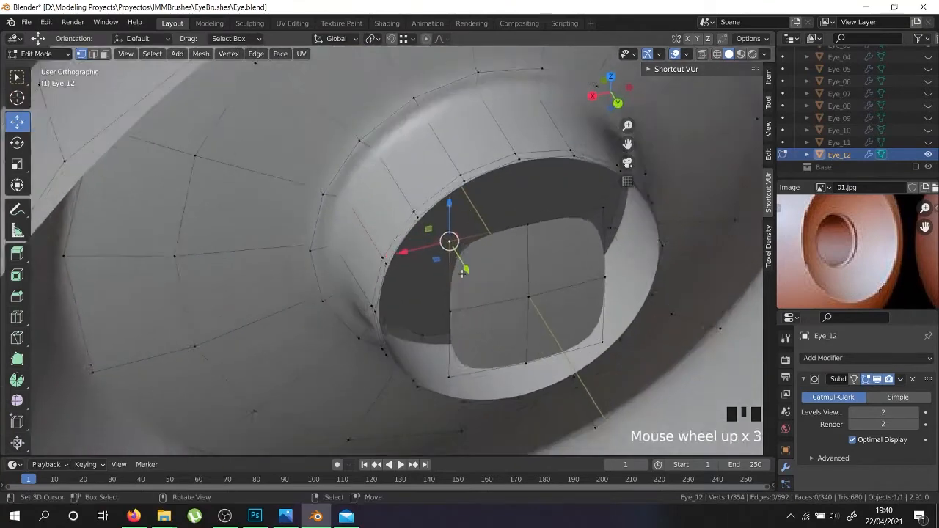
pyautogui.scroll(1, 462, 273)
# - Undo the hiding of the rear part and of the vertices around the eyeball's middle
pyautogui.hotkey('ctrl', 'z')
pyautogui.hotkey('ctrl', 'z')
pyautogui.scroll(-6, 463, 272)
pyautogui.scroll(-4, 463, 272)
pyautogui.moveTo(463, 272); pyautogui.dragTo(520, 248, button='middle')
pyautogui.hotkey('ctrl', 'z')
pyautogui.hotkey('ctrl', 'z')
pyautogui.hotkey('ctrl', 'z')
pyautogui.hotkey('ctrl', 'z')
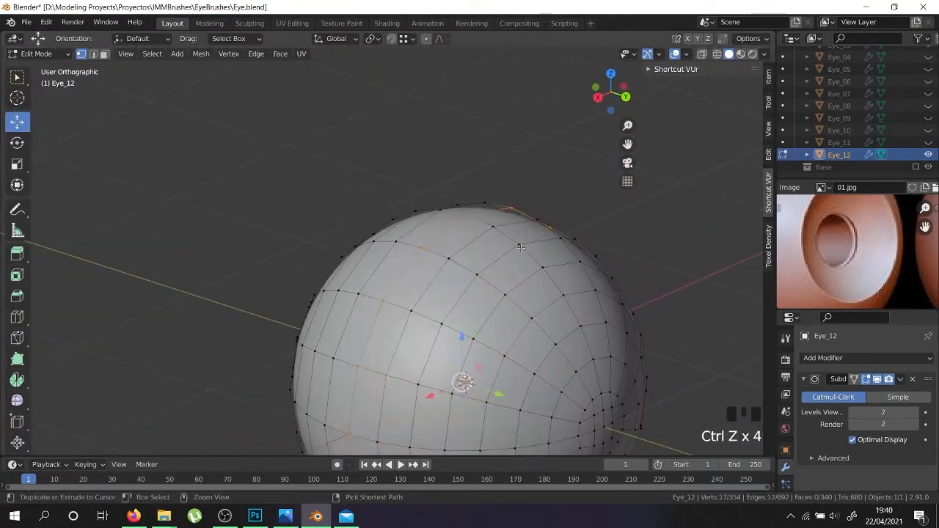
# - Hide a full vertex loop around the eyeball's middle and the whole connected rear half
pyautogui.rightClick(412, 309)
pyautogui.rightClick(384, 299)
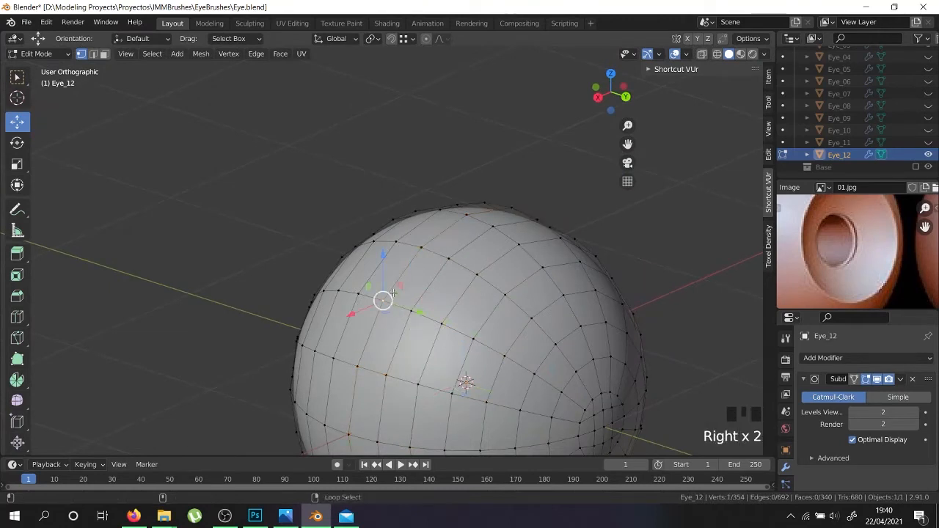
pyautogui.keyDown('alt'); pyautogui.keyDown('shift'); pyautogui.rightClick(393, 292); pyautogui.keyUp('shift'); pyautogui.keyUp('alt')
pyautogui.press('h')
pyautogui.rightClick(481, 323)
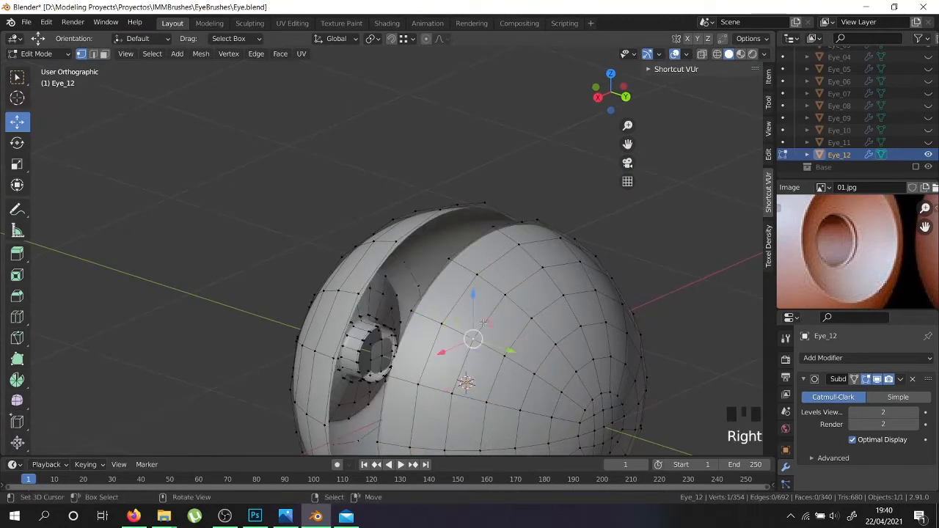
pyautogui.press('l')
pyautogui.press('h')
# - Select the leftover floating face patch in the middle of the recess opening and delete it
pyautogui.scroll(6, 482, 323)
pyautogui.moveTo(482, 322); pyautogui.dragTo(418, 309, button='middle')
pyautogui.keyDown('shift'); pyautogui.moveTo(411, 366); pyautogui.dragTo(397, 348, button='middle'); pyautogui.keyUp('shift')
pyautogui.scroll(3, 397, 347)
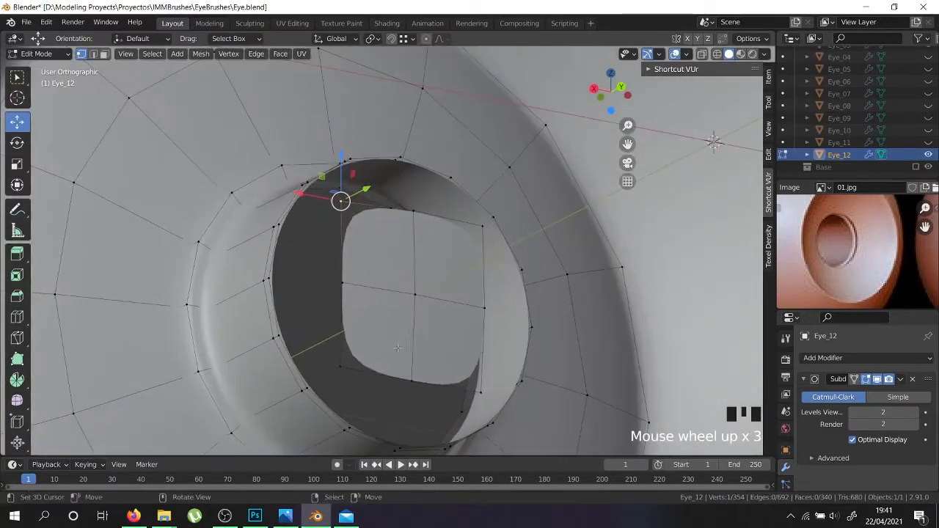
pyautogui.rightClick(311, 384)
pyautogui.keyDown('shift'); pyautogui.rightClick(311, 384); pyautogui.keyUp('shift')
pyautogui.moveTo(311, 383); pyautogui.dragTo(308, 394, button='middle')
pyautogui.moveTo(335, 361); pyautogui.dragTo(319, 377, button='middle')
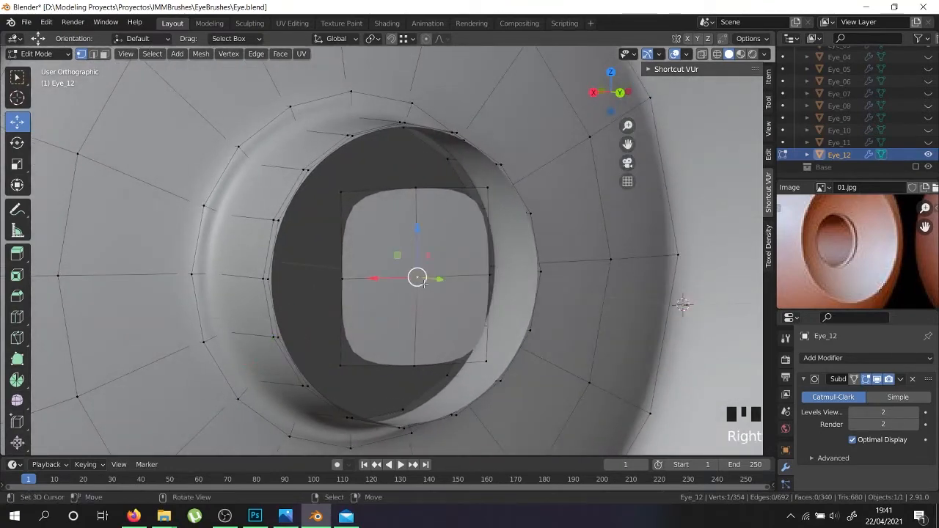
pyautogui.press('l')
pyautogui.press('x')
pyautogui.click(412, 280)
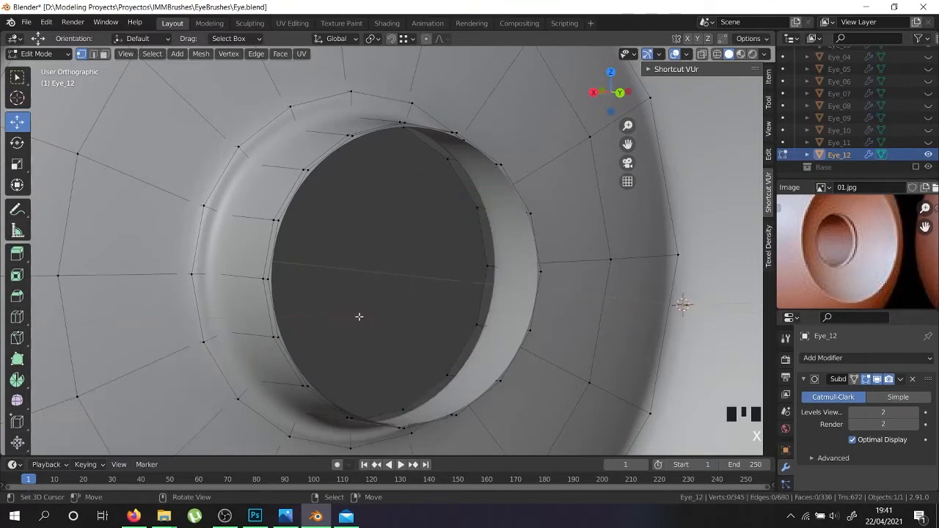
# - Fill a face strip across the recess's open inner end between two opposite rim edges
pyautogui.rightClick(307, 383)
pyautogui.moveTo(309, 381); pyautogui.dragTo(285, 341, button='middle')
pyautogui.rightClick(411, 435)
pyautogui.keyDown('shift'); pyautogui.rightClick(415, 145); pyautogui.keyUp('shift')
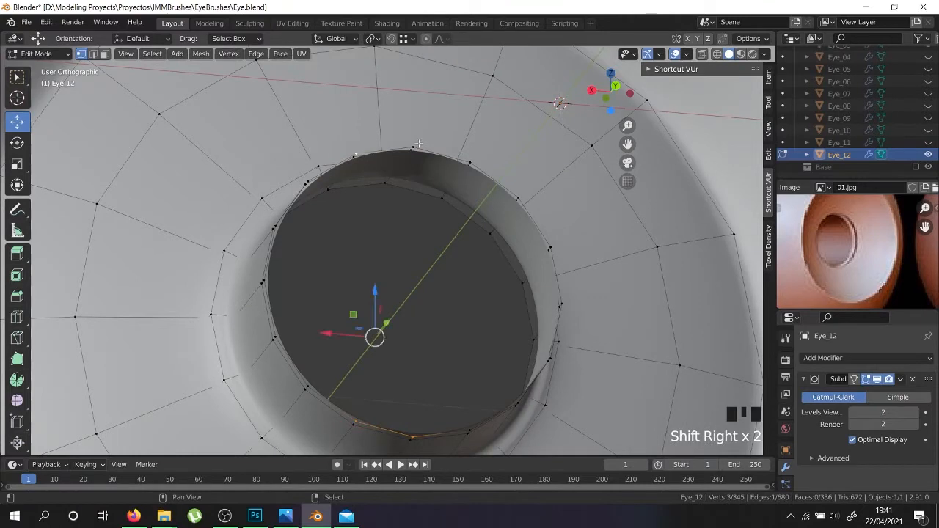
pyautogui.press('f')
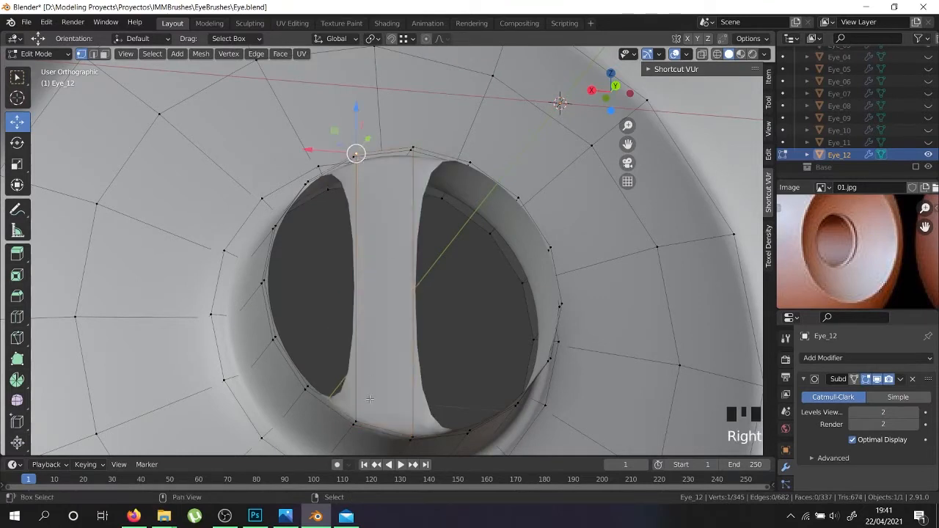
# - Fill additional face strips across the recess's open inner end between opposite rim edges on both sides of the existing strip
pyautogui.press('f')
pyautogui.hotkey('ctrl', 'z')
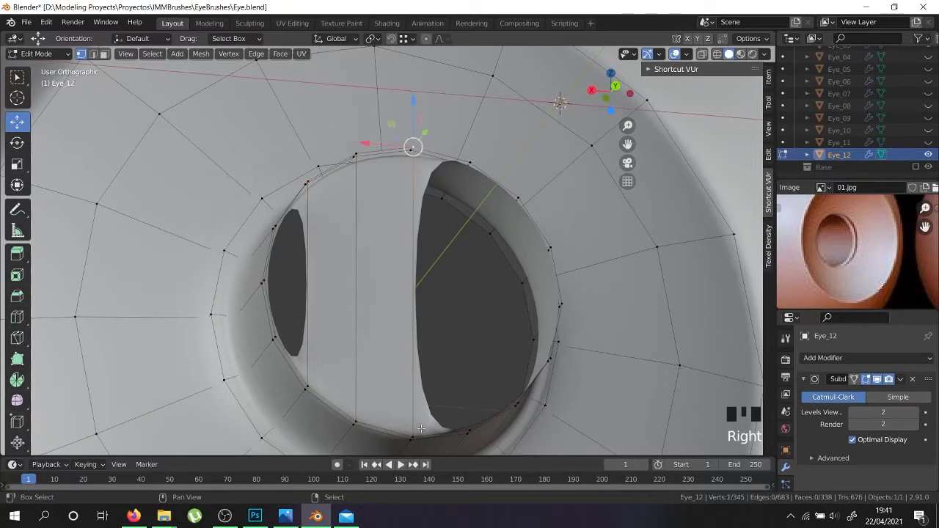
pyautogui.press('f')
pyautogui.press('f')
pyautogui.press('f')
# - Add three centred loop cuts across the filled face strips in the recess
pyautogui.hotkey('ctrl', 'r')
pyautogui.scroll(2, 322, 293)
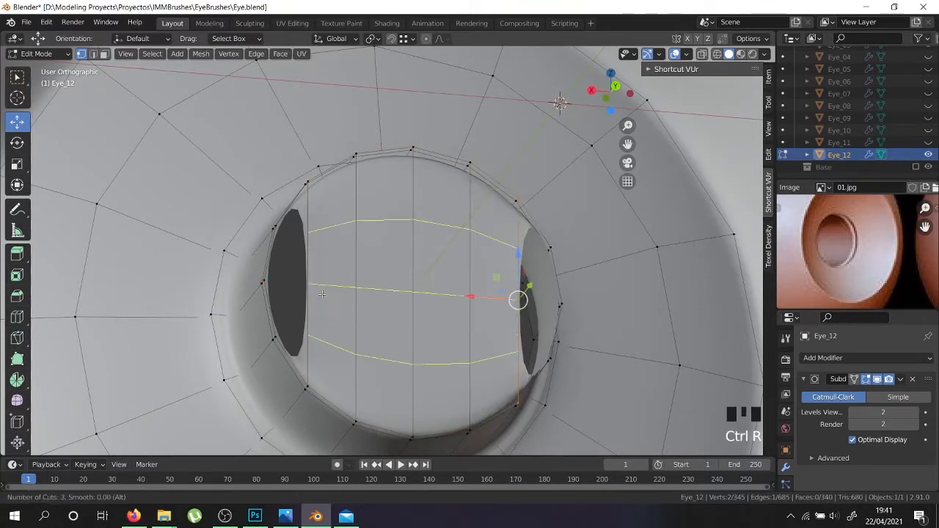
pyautogui.click(322, 295)
pyautogui.rightClick(322, 302)
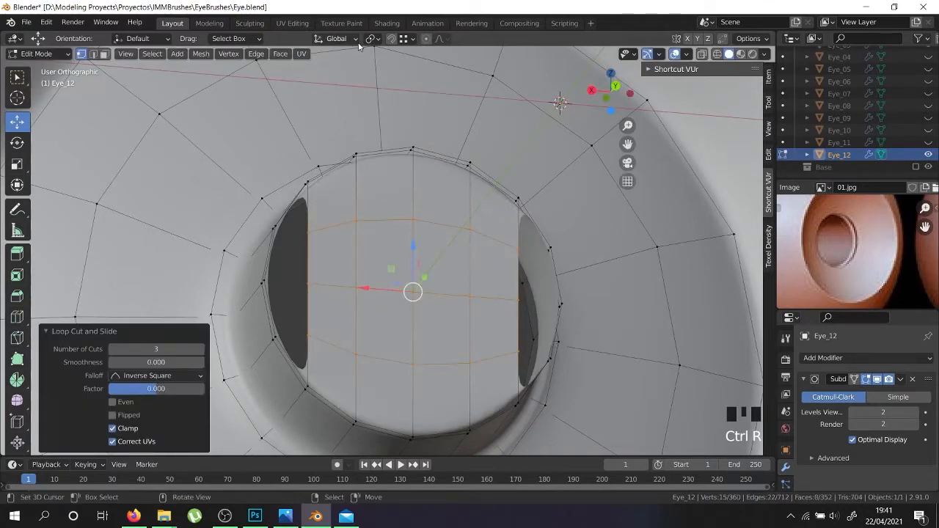
# - Snap the three free vertices on one open side of the filled patch onto the matching recess rim vertices
pyautogui.rightClick(308, 336)
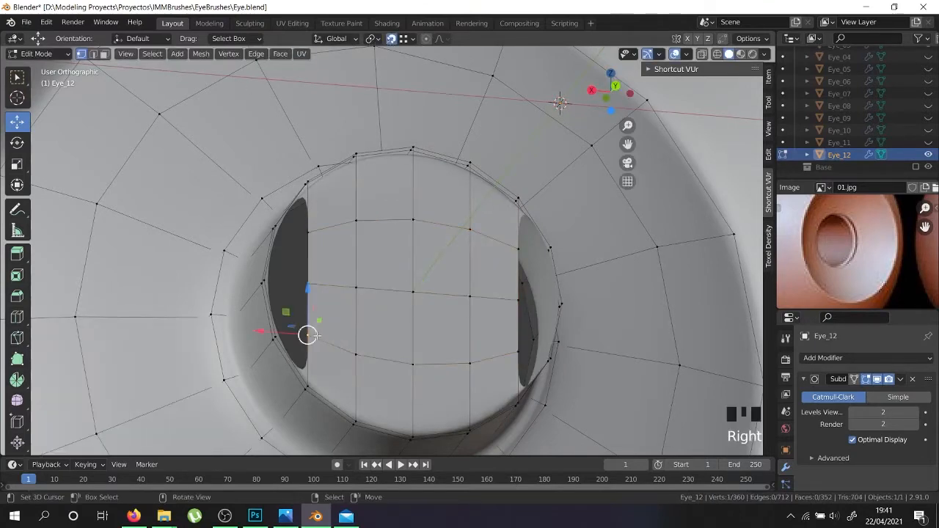
pyautogui.press('g')
pyautogui.click(277, 333)
pyautogui.scroll(2, 276, 333)
pyautogui.rightClick(326, 257)
pyautogui.press('g')
pyautogui.click(319, 194)
pyautogui.rightClick(319, 194)
pyautogui.press('g')
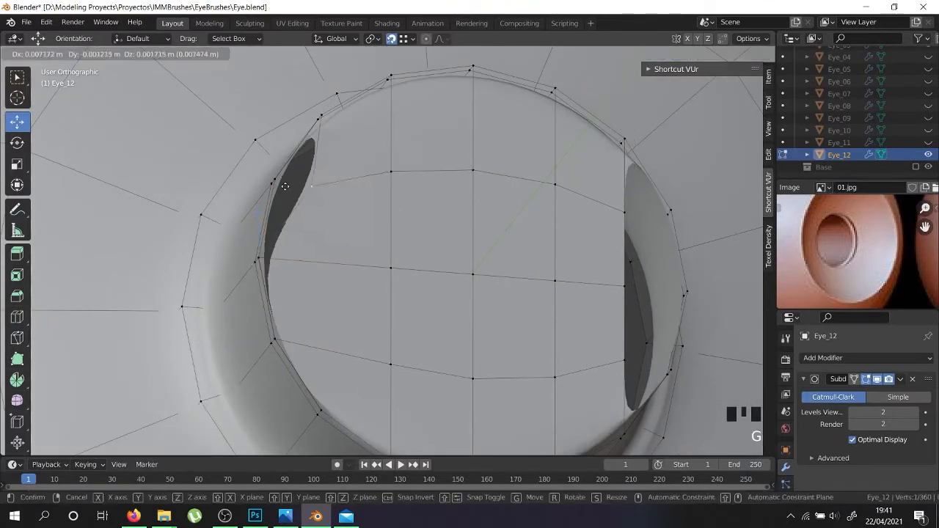
pyautogui.click(274, 179)
# - Snap the free vertices on the opposite open side of the filled patch onto the matching recess rim vertices
pyautogui.scroll(-2, 495, 241)
pyautogui.keyDown('shift'); pyautogui.moveTo(515, 246); pyautogui.dragTo(481, 242, button='middle'); pyautogui.keyUp('shift')
pyautogui.scroll(4, 482, 242)
pyautogui.rightClick(482, 213)
pyautogui.press('g')
pyautogui.click(535, 206)
pyautogui.rightClick(482, 309)
pyautogui.press('g')
pyautogui.click(553, 308)
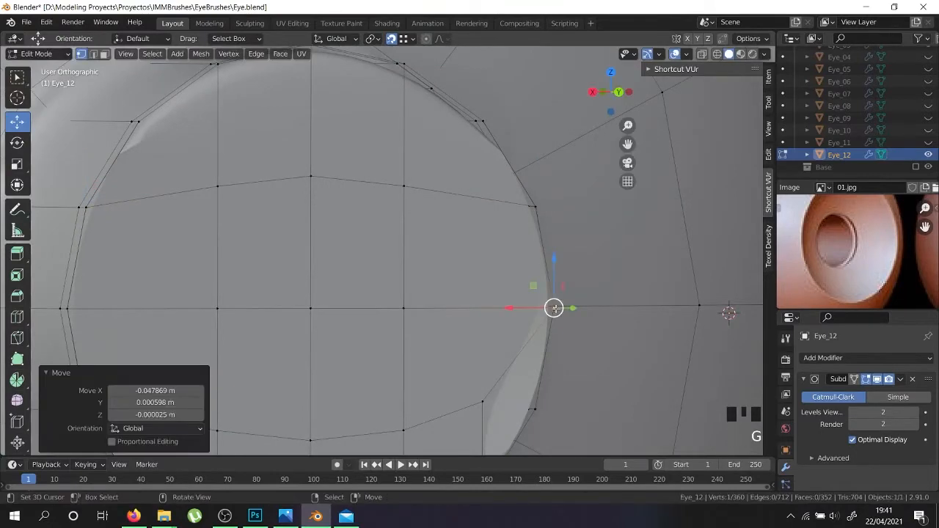
pyautogui.scroll(-2, 553, 308)
pyautogui.scroll(2, 522, 367)
pyautogui.rightClick(499, 377)
# - Select all visible geometry and merge its overlapping vertices by distance at 0.0001 m
pyautogui.scroll(-2, 552, 379)
pyautogui.press('a')
pyautogui.press('a')
pyautogui.press('a')
pyautogui.press('w')
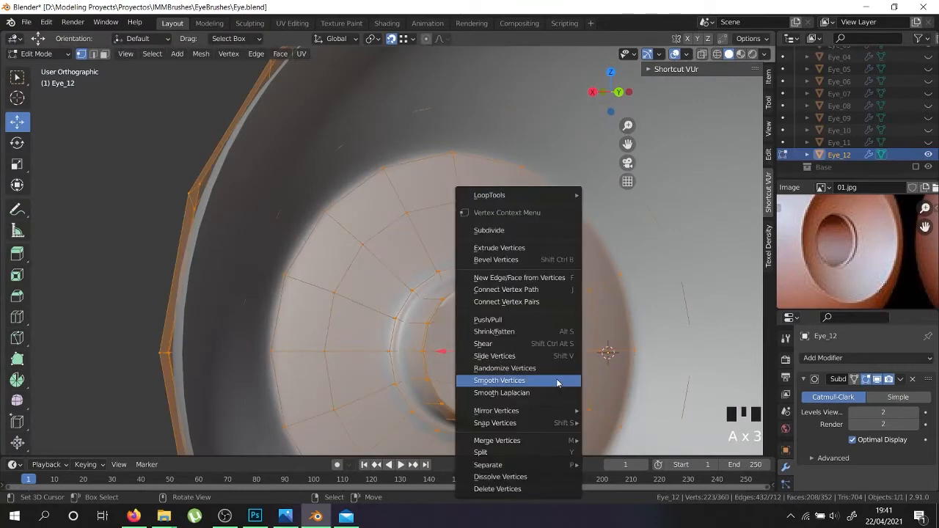
pyautogui.moveTo(532, 442)
pyautogui.click(618, 440)
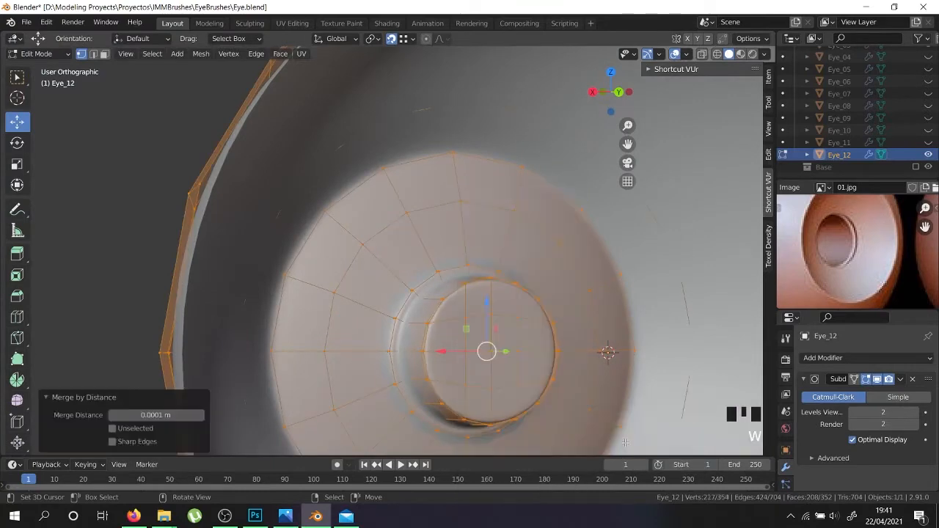
# - Reveal all hidden geometry of Eye_12 and check the closed recess in Object Mode
pyautogui.scroll(-5, 548, 417)
pyautogui.hotkey('alt', 'h')
pyautogui.press('Tab')
pyautogui.moveTo(445, 390); pyautogui.dragTo(602, 430, button='middle')
pyautogui.scroll(4, 594, 424)
pyautogui.press('Tab')
pyautogui.scroll(3, 587, 418)
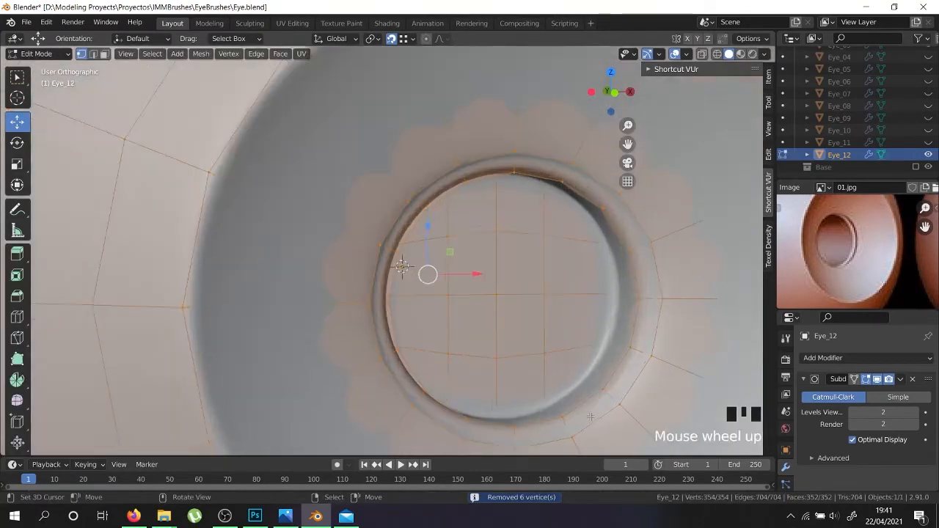
# - Add a centred edge loop around the recess's rim band and bevel it about 0.004 m wide
pyautogui.hotkey('alt', 'a')
pyautogui.hotkey('ctrl', 'r')
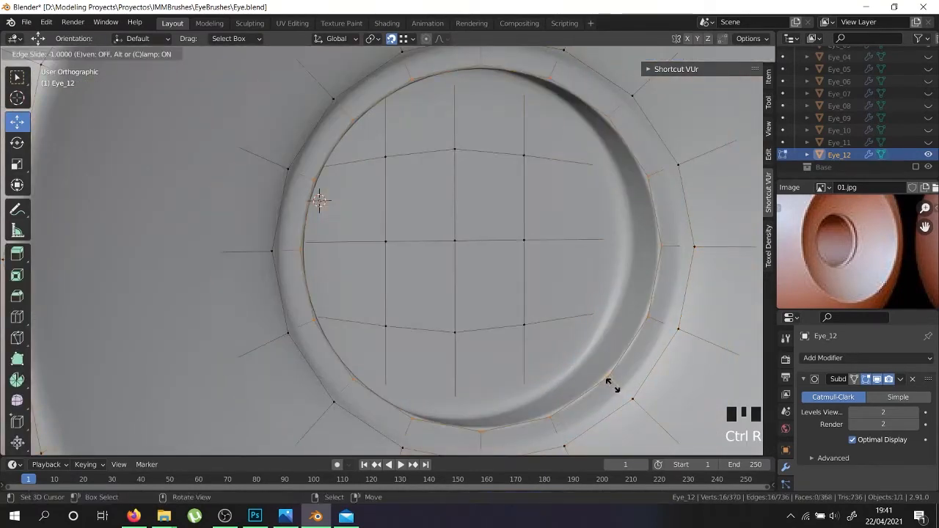
pyautogui.click(611, 386)
pyautogui.scroll(3, 605, 336)
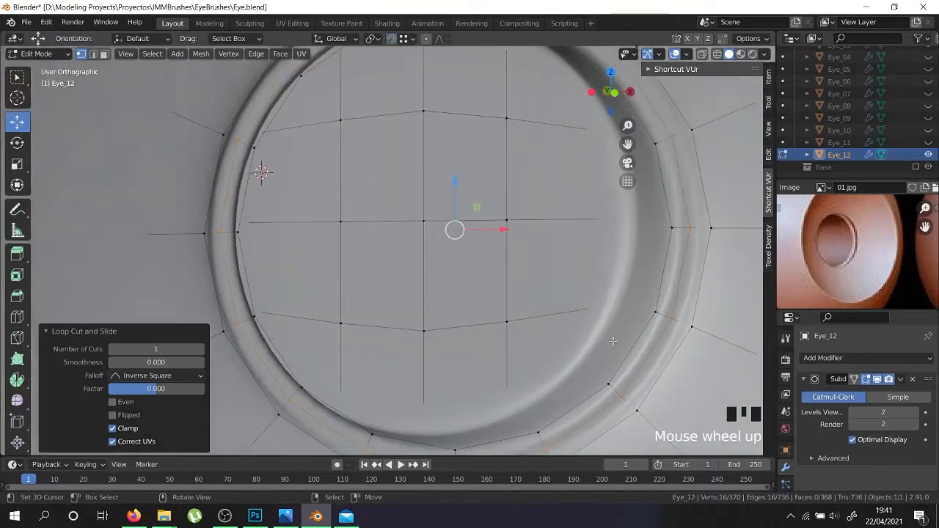
pyautogui.hotkey('ctrl', 'b')
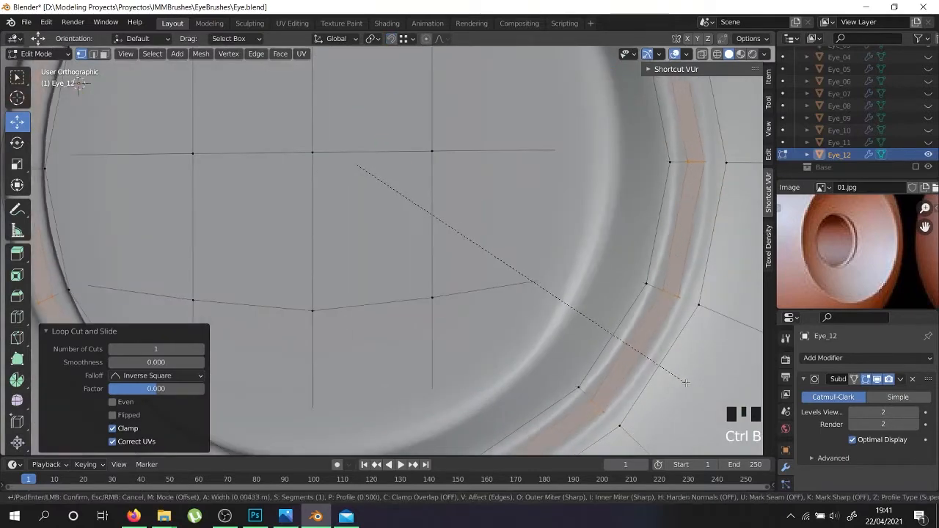
pyautogui.click(689, 382)
# - Add an edge loop between the bevelled band and the rim's outer edge, slid to a factor of 0.75
pyautogui.press('Tab')
pyautogui.scroll(-4, 674, 354)
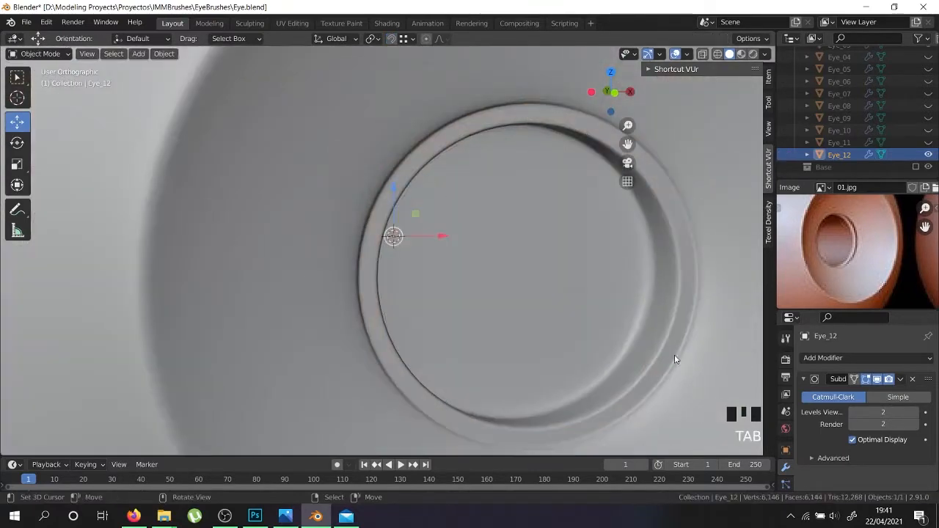
pyautogui.moveTo(670, 351); pyautogui.dragTo(691, 401, button='middle')
pyautogui.press('Tab')
pyautogui.press('Tab')
pyautogui.keyDown('shift'); pyautogui.moveTo(622, 293); pyautogui.dragTo(449, 99, button='middle'); pyautogui.keyUp('shift')
pyautogui.scroll(5, 541, 303)
pyautogui.press('Tab')
pyautogui.scroll(4, 542, 301)
pyautogui.hotkey('ctrl', 'r')
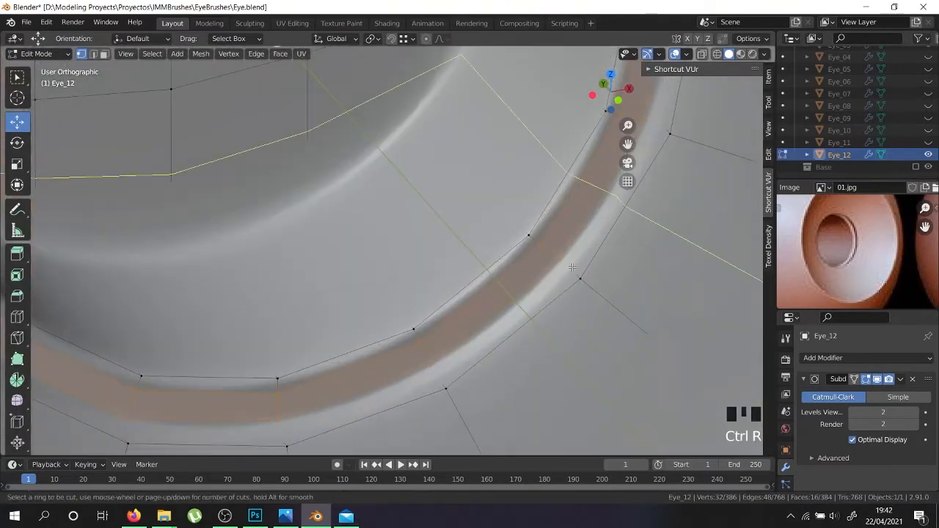
pyautogui.click(569, 276)
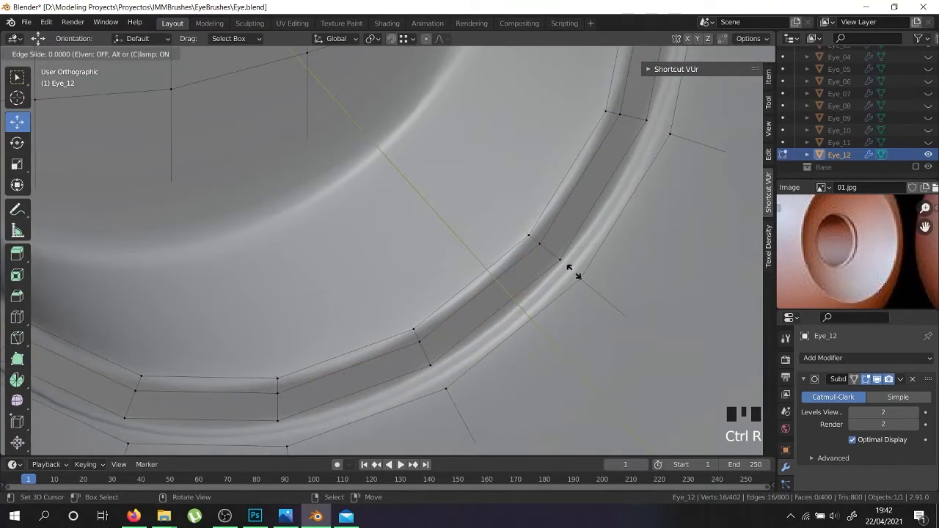
pyautogui.click(577, 273)
pyautogui.scroll(-4, 569, 270)
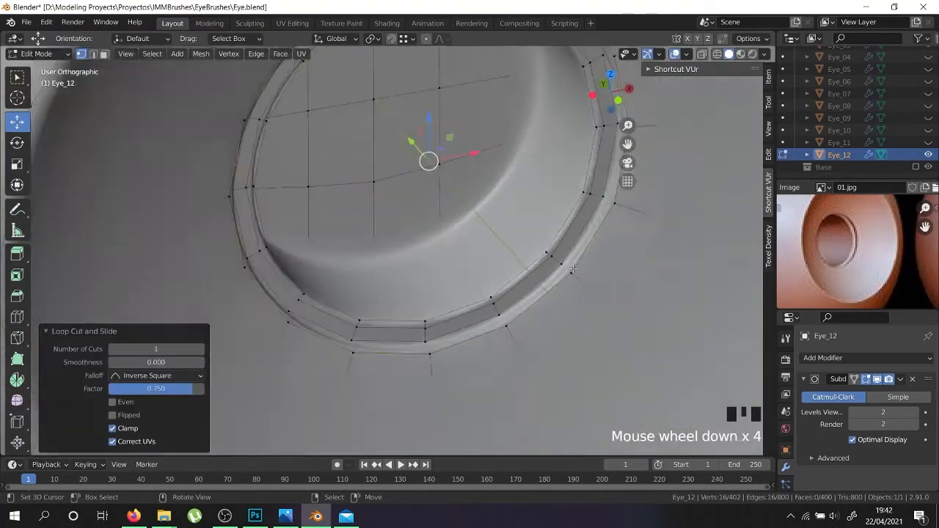
# - Select the narrow face ring around the recess rim and grow the selection to the neighbouring face rings
pyautogui.press('Tab')
pyautogui.keyDown('shift'); pyautogui.moveTo(567, 268); pyautogui.dragTo(465, 405, button='middle'); pyautogui.keyUp('shift')
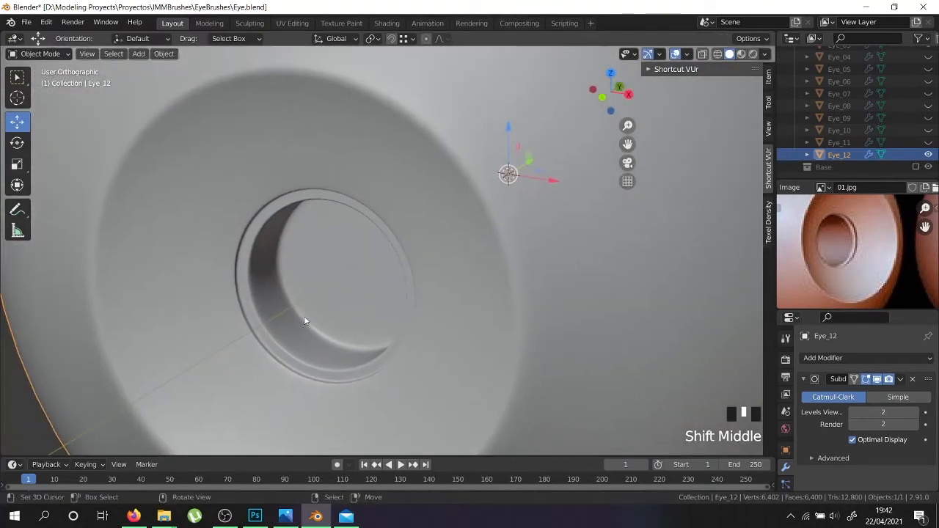
pyautogui.scroll(3, 251, 251)
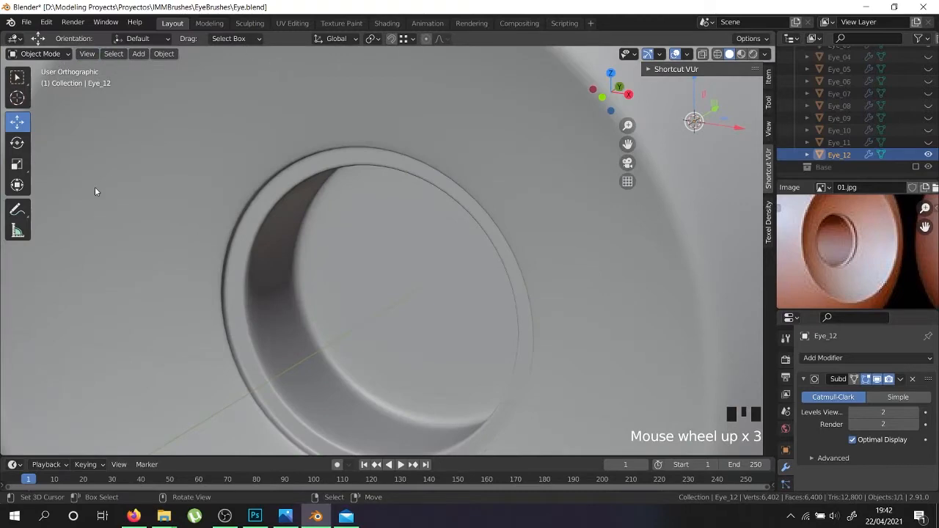
pyautogui.press('Tab')
pyautogui.keyDown('shift'); pyautogui.moveTo(201, 322); pyautogui.dragTo(316, 269, button='middle'); pyautogui.keyUp('shift')
pyautogui.click(104, 54)
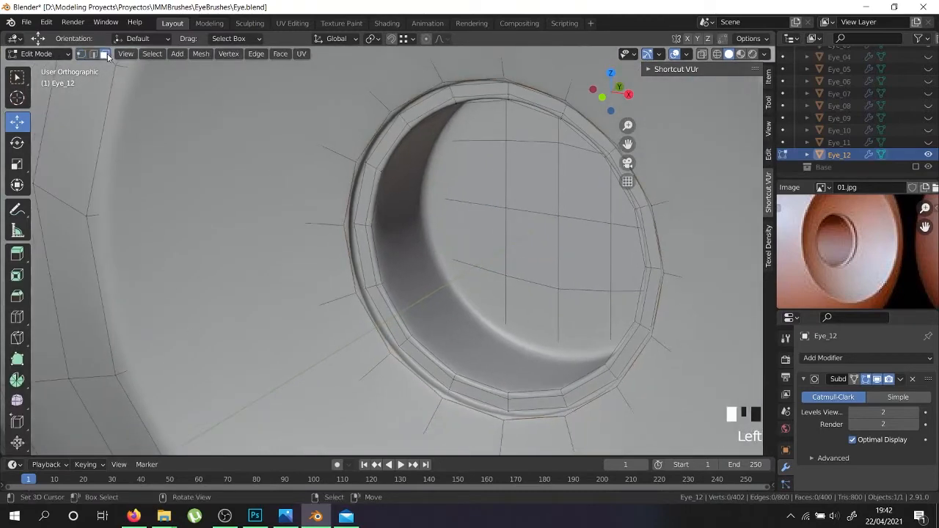
pyautogui.scroll(3, 413, 316)
pyautogui.rightClick(413, 316)
pyautogui.keyDown('alt'); pyautogui.keyDown('shift'); pyautogui.rightClick(413, 316); pyautogui.keyUp('shift'); pyautogui.keyUp('alt')
pyautogui.keyDown('alt'); pyautogui.keyDown('shift'); pyautogui.rightClick(413, 316); pyautogui.keyUp('shift'); pyautogui.keyUp('alt')
pyautogui.keyDown('alt'); pyautogui.keyDown('shift'); pyautogui.rightClick(413, 315); pyautogui.keyUp('shift'); pyautogui.keyUp('alt')
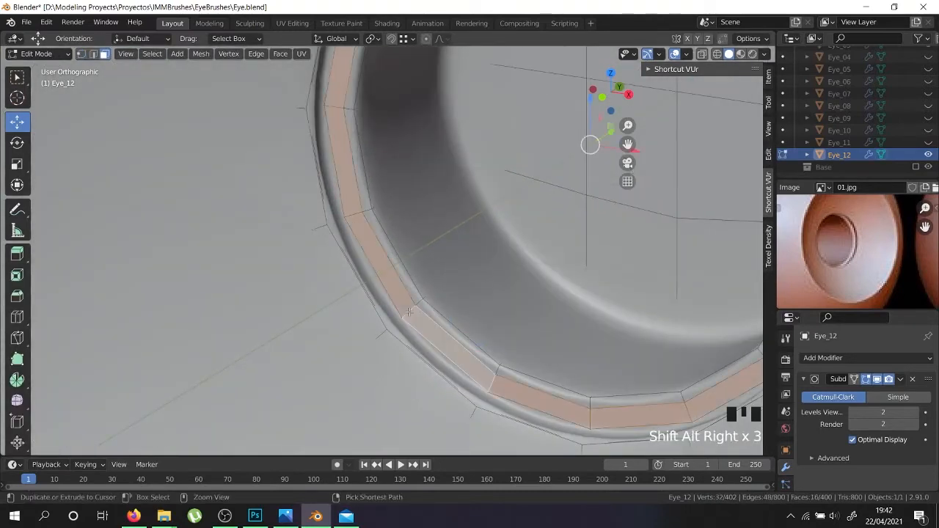
pyautogui.press('ctrl+KP_Add')
# - Move the selected rim face rings about 0.0156 m along Y into the eyeball
pyautogui.scroll(-2, 409, 312)
pyautogui.scroll(-3, 409, 311)
pyautogui.moveTo(596, 189); pyautogui.dragTo(549, 213, button='middle')
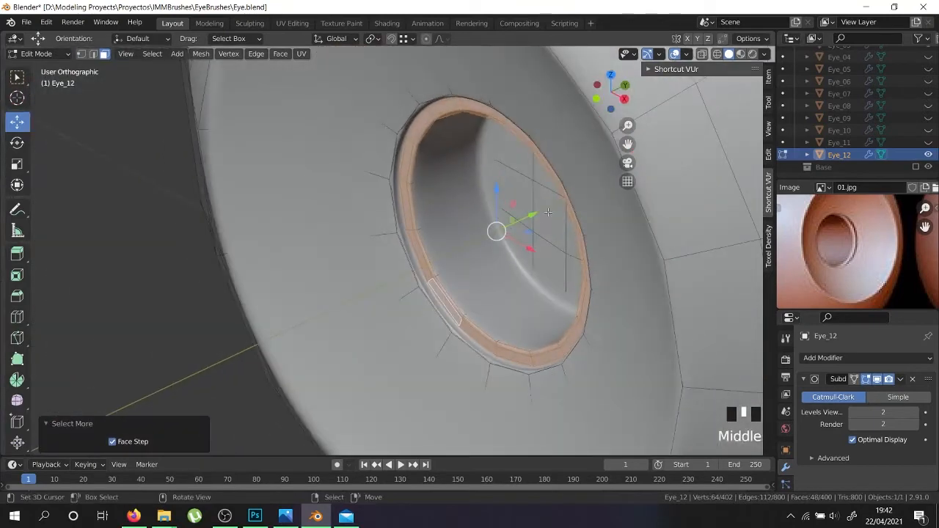
pyautogui.moveTo(534, 217); pyautogui.dragTo(545, 211)
# - Examine the edges and vertices of the stepped wall beside the moved rim in wireframe and solid shading
pyautogui.scroll(6, 469, 341)
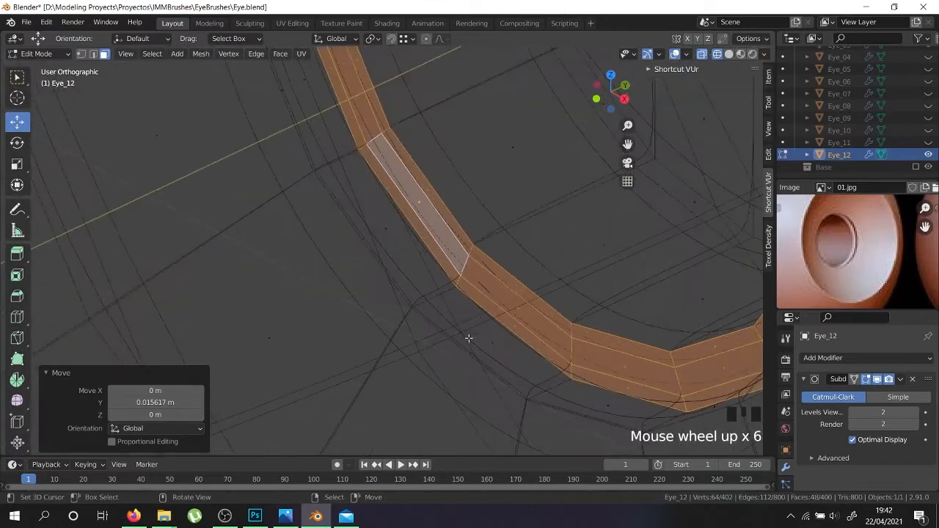
pyautogui.moveTo(479, 319)
pyautogui.mouseDown(button='middle')
pyautogui.moveTo(457, 318)
pyautogui.moveTo(485, 379)
pyautogui.mouseUp(button='middle')
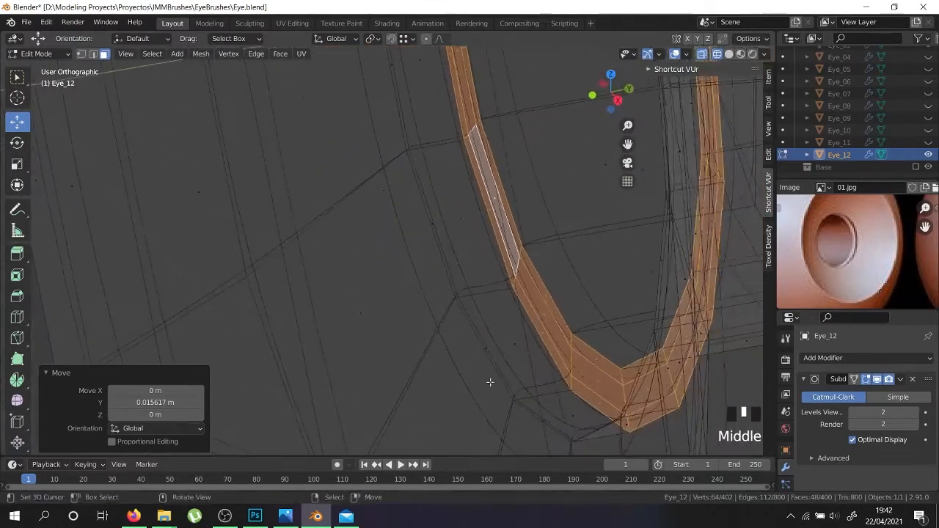
pyautogui.rightClick(495, 368)
pyautogui.press('z')
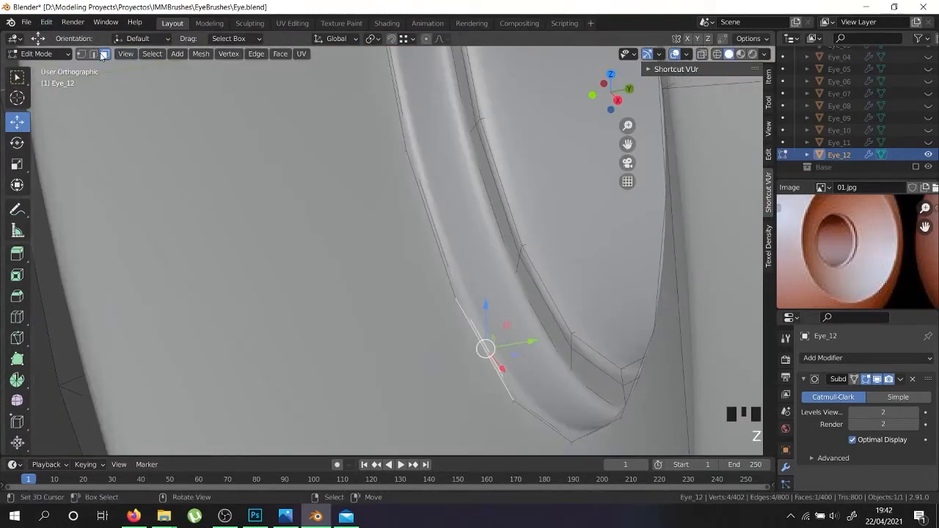
pyautogui.press('z')
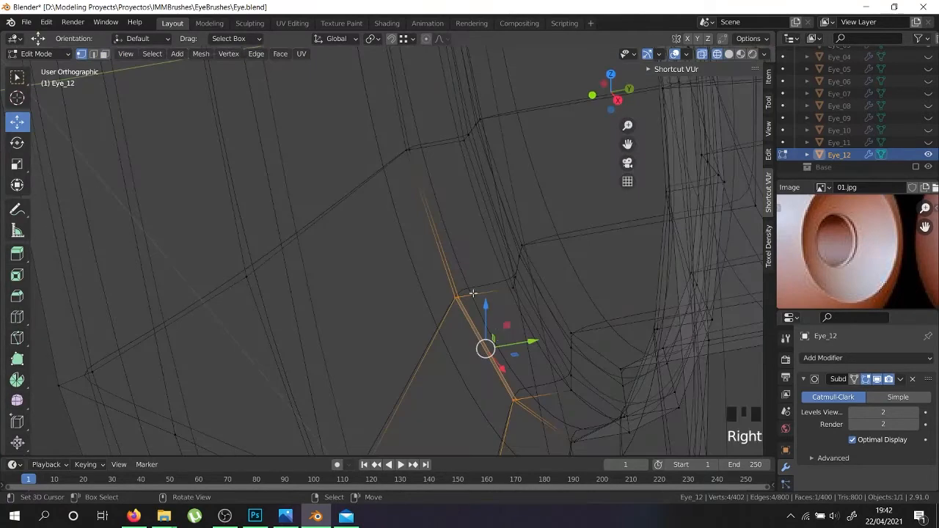
pyautogui.rightClick(473, 293)
pyautogui.rightClick(505, 291)
pyautogui.press('z')
pyautogui.moveTo(511, 299); pyautogui.dragTo(505, 324, button='middle')
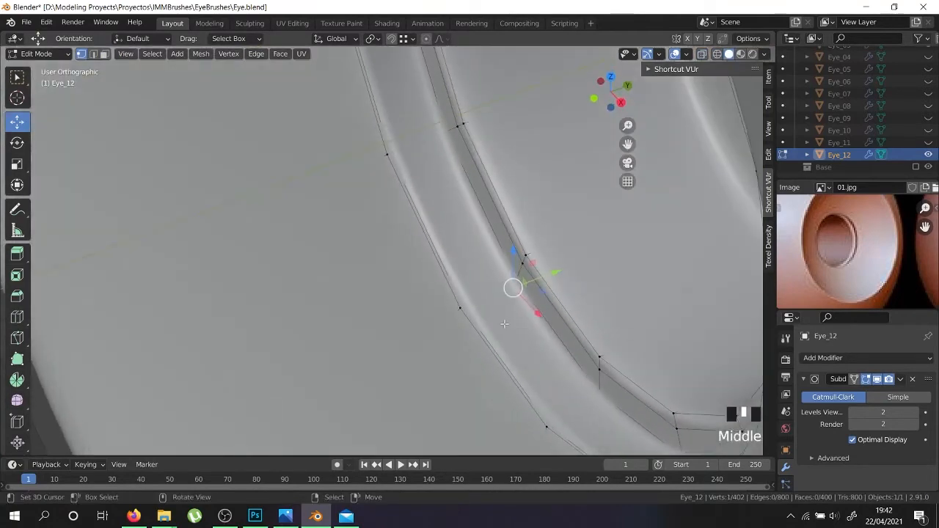
# - Add a centred edge loop around the stepped wall outside the moved rim and bevel it about 0.01 m wide
pyautogui.hotkey('ctrl', 'r')
pyautogui.click(492, 304)
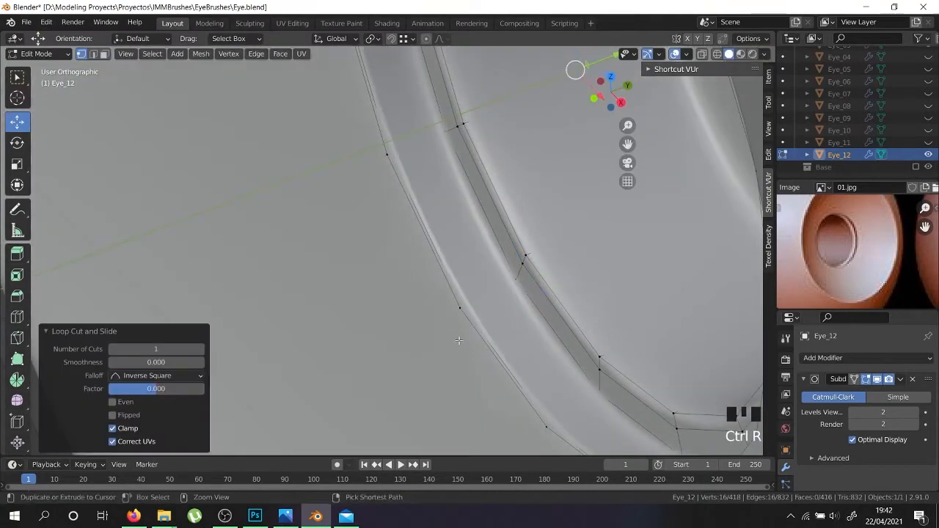
pyautogui.hotkey('ctrl', 'b')
pyautogui.rightClick(435, 362)
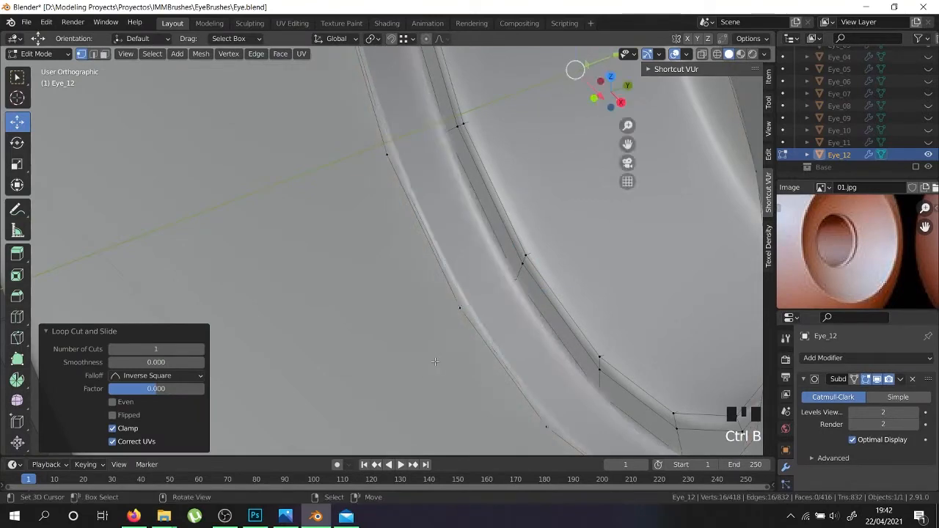
pyautogui.hotkey('shift', 'z')
pyautogui.scroll(3, 478, 324)
pyautogui.hotkey('ctrl', 'b')
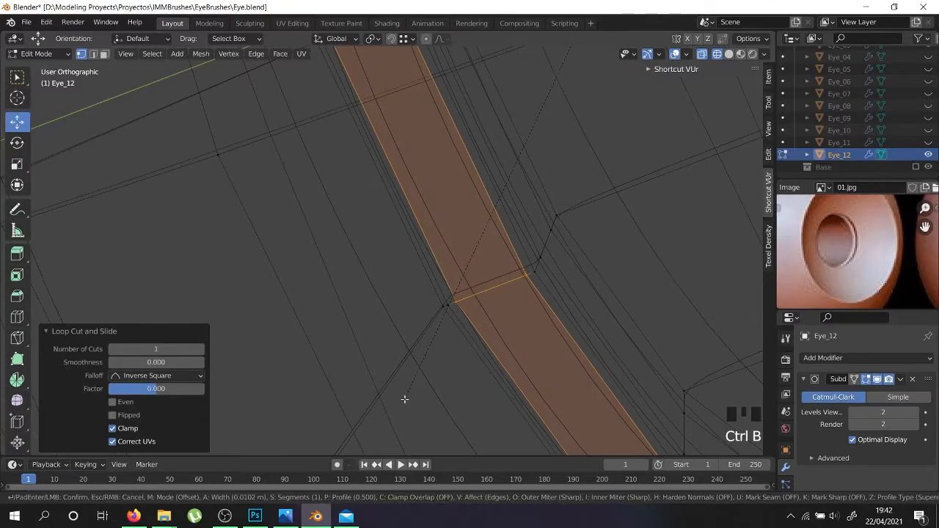
pyautogui.click(406, 389)
pyautogui.hotkey('shift', 'z')
# - Check the rim in Object Mode and select the full face ring along the recess's inner wall
pyautogui.scroll(-3, 411, 352)
pyautogui.press('Tab')
pyautogui.moveTo(420, 311); pyautogui.dragTo(543, 266, button='middle')
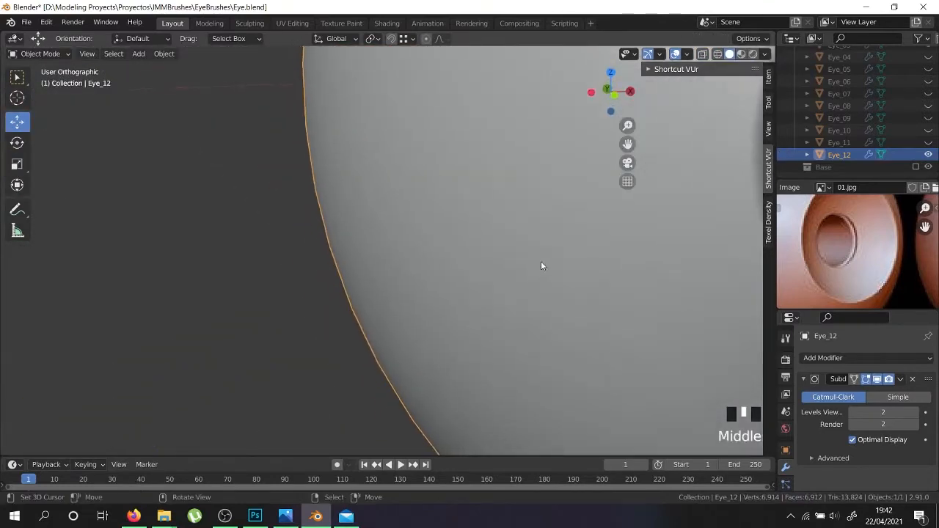
pyautogui.scroll(-5, 621, 274)
pyautogui.keyDown('shift'); pyautogui.moveTo(621, 274); pyautogui.dragTo(471, 315, button='middle'); pyautogui.keyUp('shift')
pyautogui.scroll(4, 539, 292)
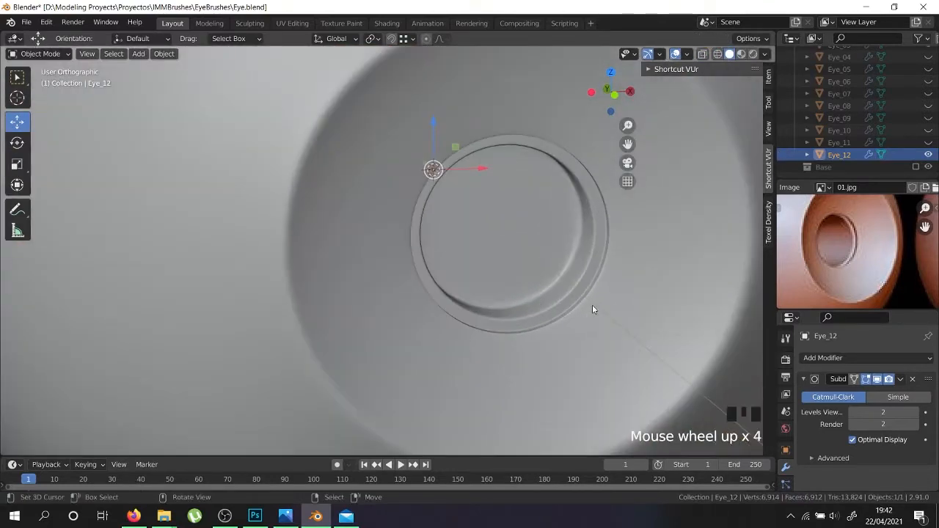
pyautogui.press('Tab')
pyautogui.moveTo(592, 309); pyautogui.dragTo(506, 283, button='middle')
pyautogui.scroll(3, 497, 277)
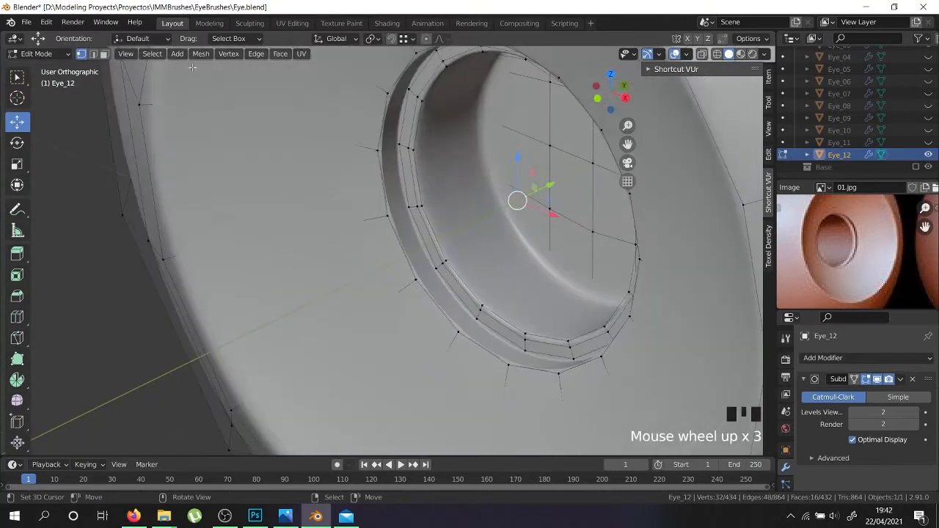
pyautogui.rightClick(453, 251)
pyautogui.keyDown('alt'); pyautogui.keyDown('shift'); pyautogui.rightClick(453, 251); pyautogui.keyUp('shift'); pyautogui.keyUp('alt')
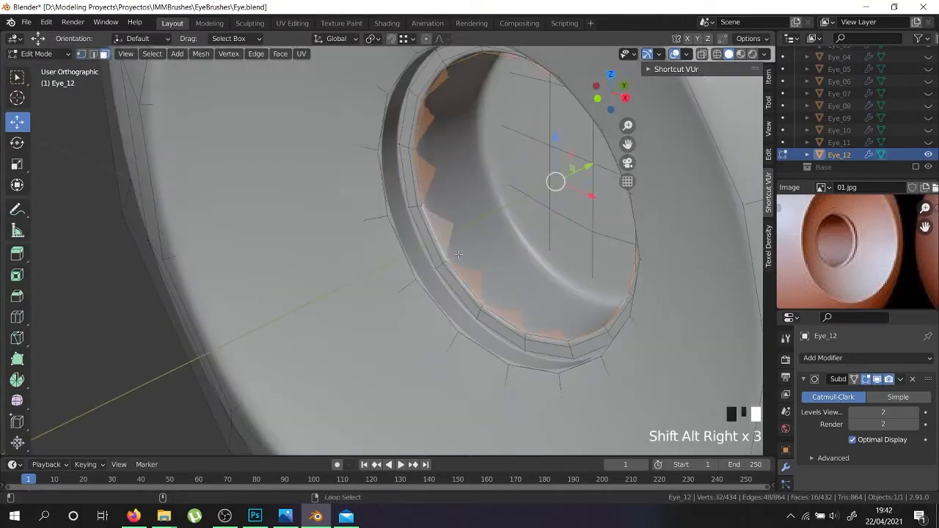
pyautogui.scroll(-4, 458, 254)
pyautogui.press('KP_1')
pyautogui.scroll(3, 542, 250)
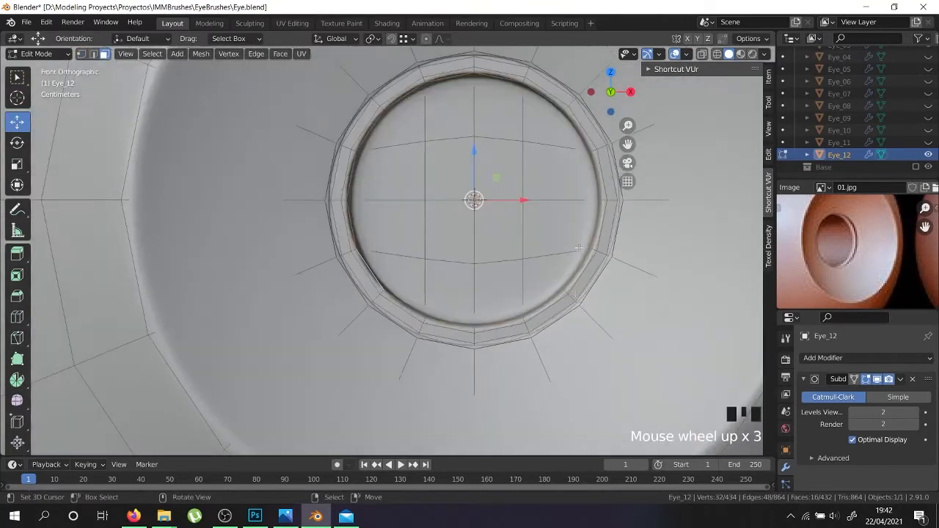
pyautogui.keyDown('shift'); pyautogui.moveTo(634, 315); pyautogui.dragTo(608, 390, button='middle'); pyautogui.keyUp('shift')
pyautogui.press('s')
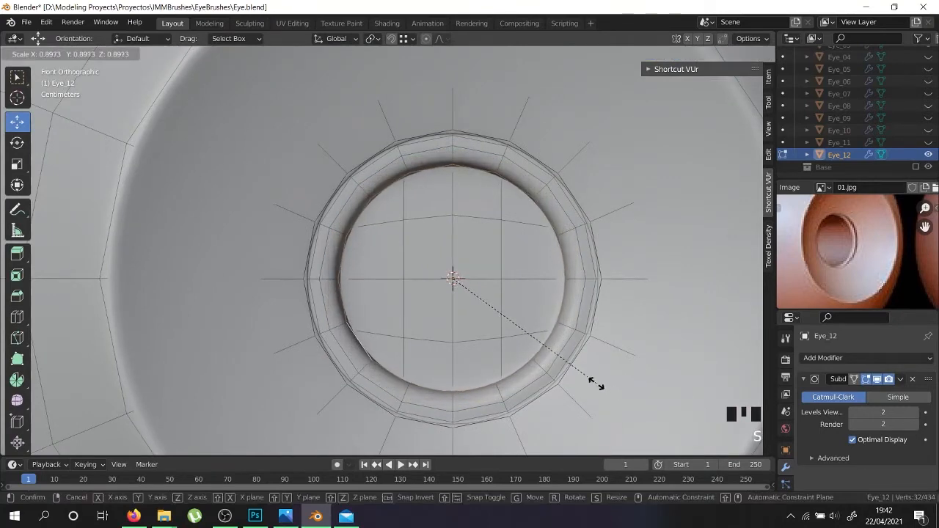
pyautogui.rightClick(594, 381)
pyautogui.moveTo(511, 373); pyautogui.dragTo(469, 435, button='middle')
pyautogui.press('s')
pyautogui.click(561, 436)
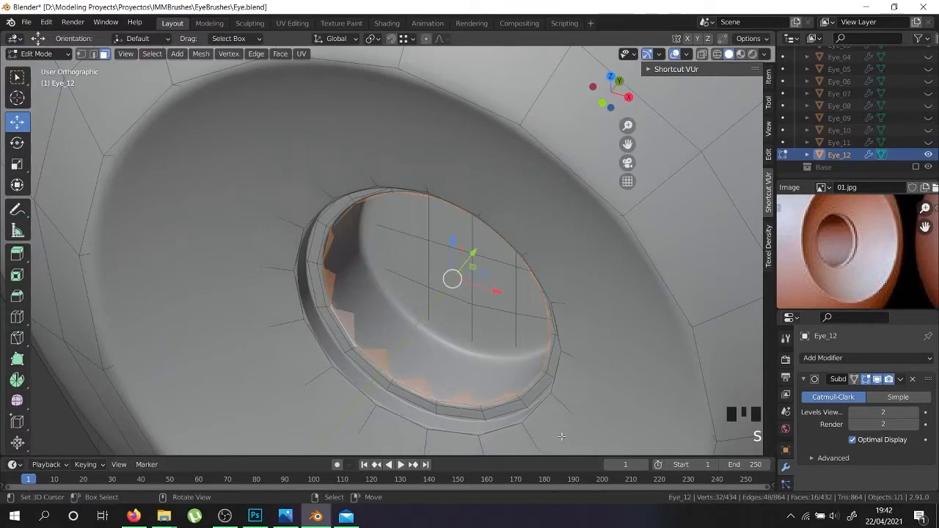
# - Scale the inner-wall face ring to about 0.87 in X and Z with Y locked, and check it in Object Mode
pyautogui.press('s')
pyautogui.hotkey('shift', 'y')
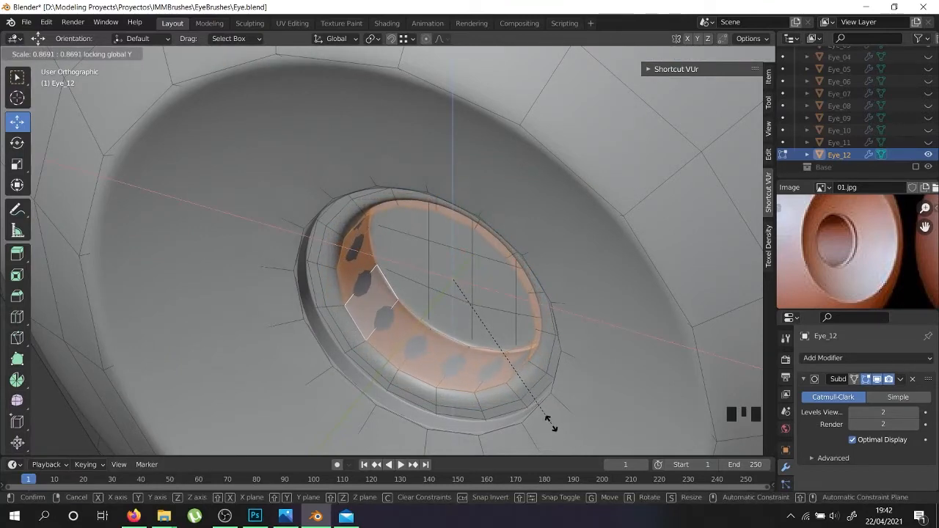
pyautogui.click(550, 423)
pyautogui.press('Tab')
pyautogui.scroll(-3, 487, 386)
pyautogui.moveTo(488, 386); pyautogui.dragTo(546, 297, button='middle')
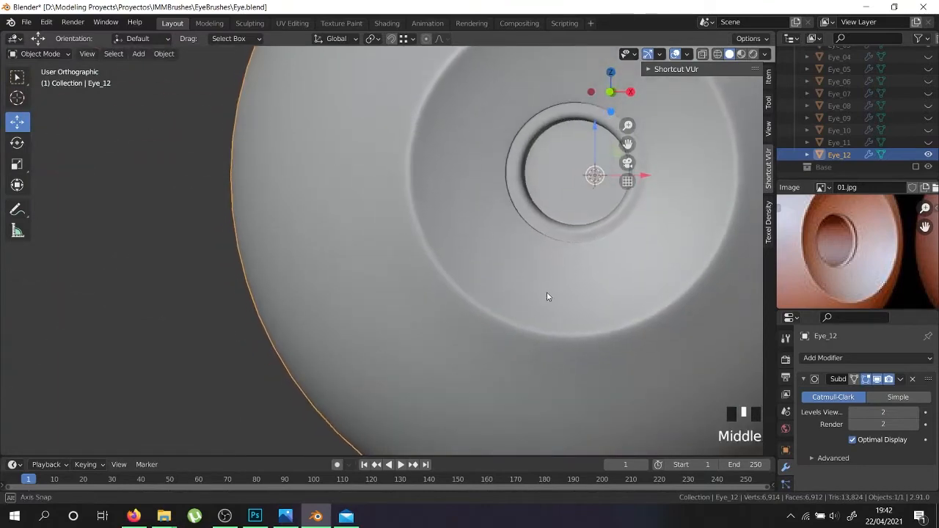
# - Select the edge loop running around the middle of the pupil rim and slide it inward by a factor of -0.712
pyautogui.press('Tab')
pyautogui.scroll(2, 541, 242)
pyautogui.rightClick(539, 241)
pyautogui.keyDown('shift'); pyautogui.moveTo(543, 208); pyautogui.dragTo(272, 316, button='middle'); pyautogui.keyUp('shift')
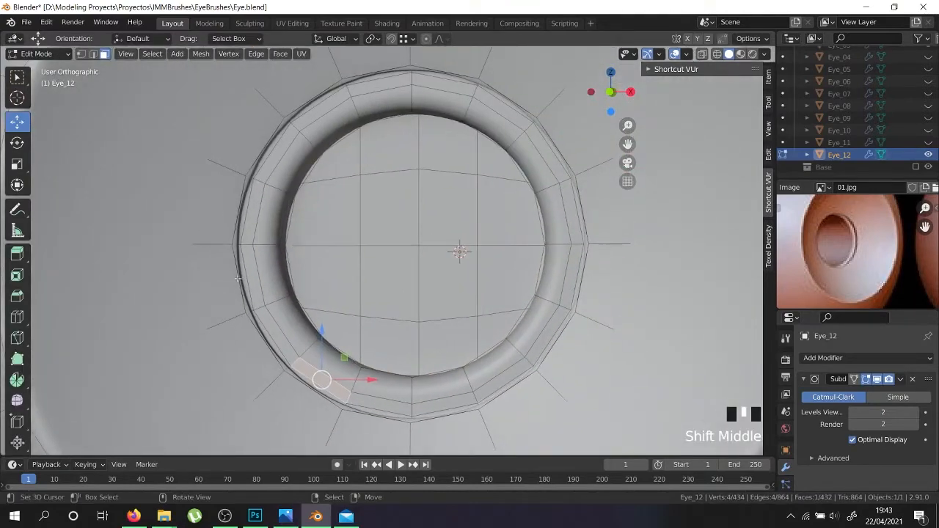
pyautogui.rightClick(339, 405)
pyautogui.keyDown('alt'); pyautogui.keyDown('shift'); pyautogui.rightClick(345, 393); pyautogui.keyUp('shift'); pyautogui.keyUp('alt')
pyautogui.scroll(2, 349, 387)
pyautogui.press('g')
pyautogui.press('g')
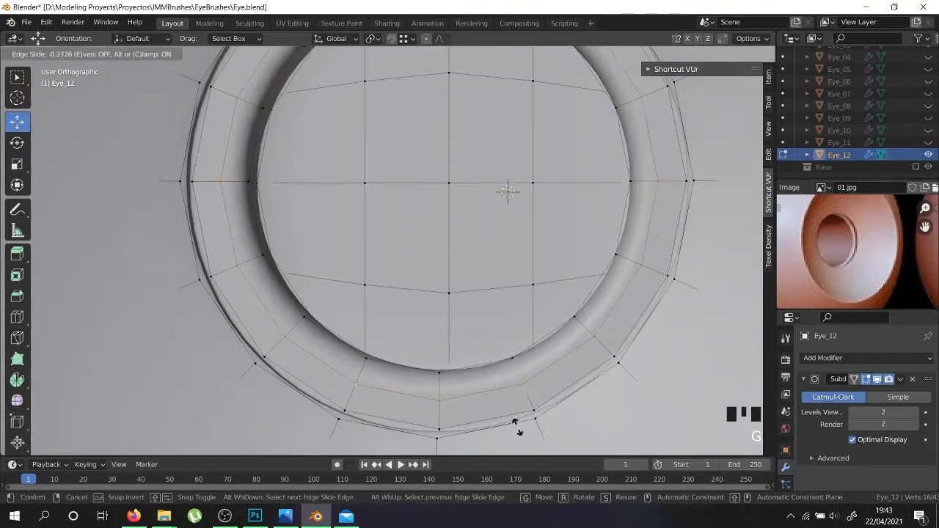
pyautogui.click(510, 417)
pyautogui.scroll(-2, 507, 390)
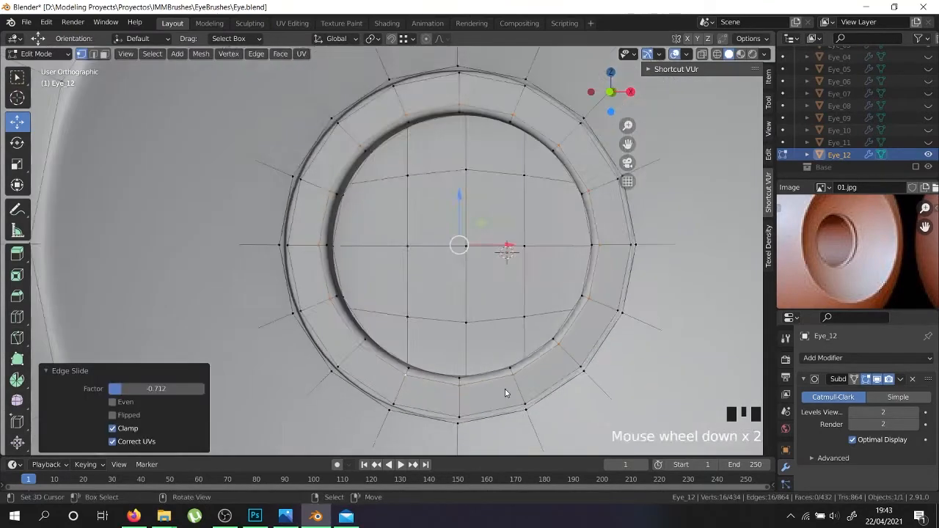
# - Check the finished eyeball in Object Mode and save the file
pyautogui.press('Tab')
pyautogui.scroll(-2, 506, 389)
pyautogui.scroll(-3, 506, 392)
pyautogui.keyDown('shift'); pyautogui.moveTo(507, 391); pyautogui.dragTo(433, 316, button='middle'); pyautogui.keyUp('shift')
pyautogui.scroll(-5, 454, 346)
pyautogui.moveTo(454, 346); pyautogui.dragTo(480, 382, button='middle')
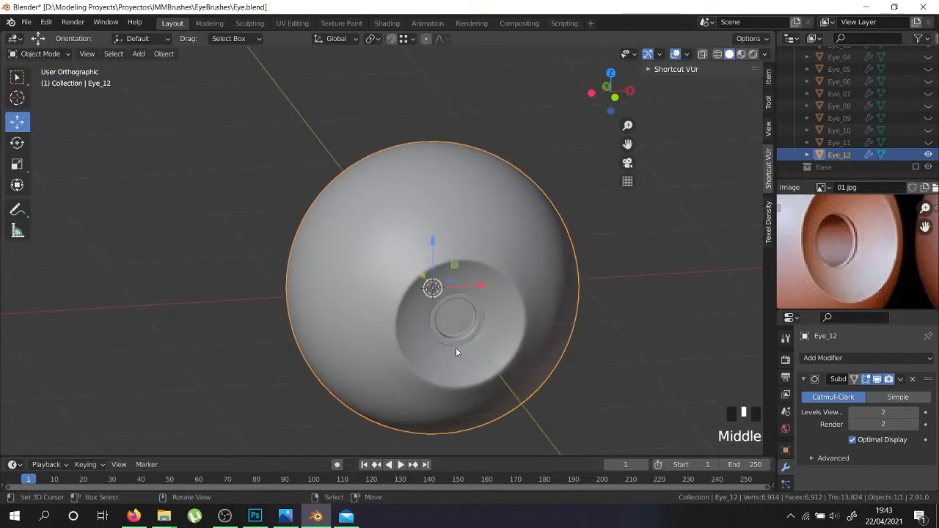
pyautogui.hotkey('ctrl', 's')
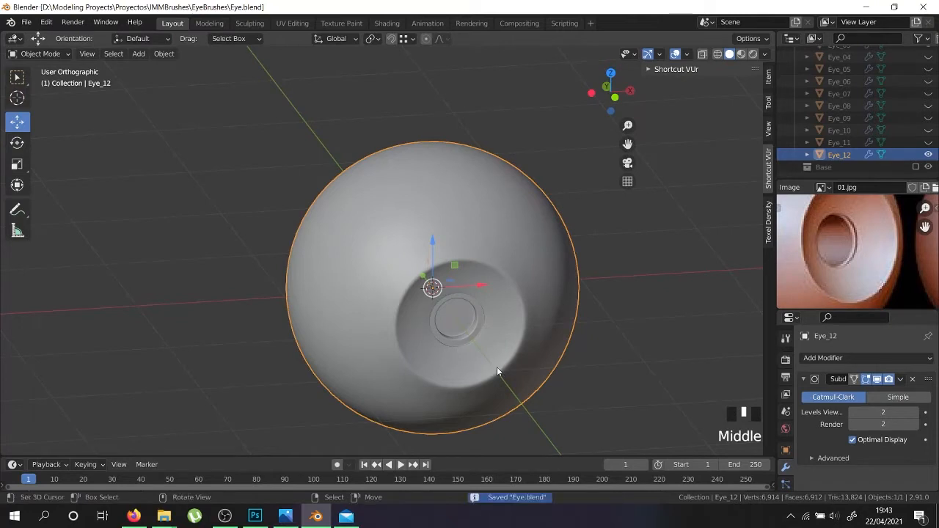
# - Hide Eye_12, then show and select Eye_11 as the base for the next eyeball framed in reference image 01.jpg
pyautogui.scroll(-4, 839, 262)
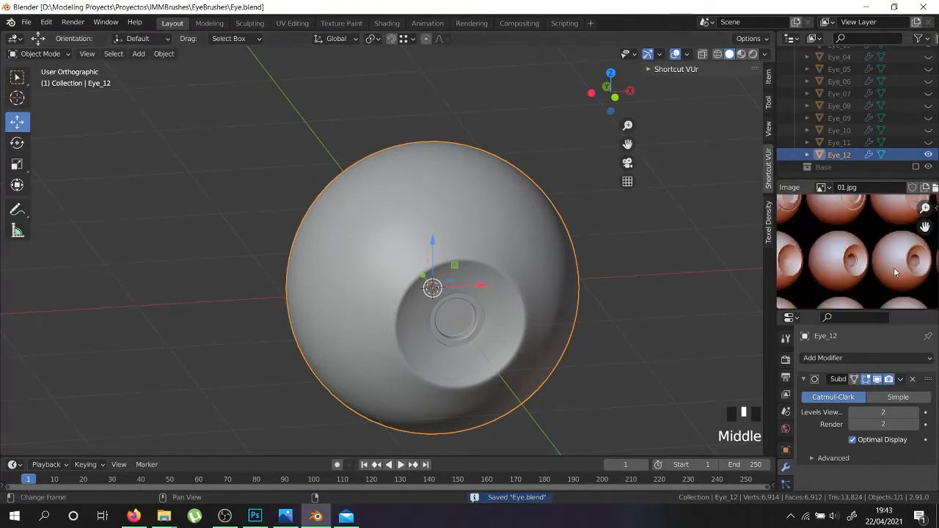
pyautogui.scroll(3, 888, 267)
pyautogui.scroll(-3, 863, 270)
pyautogui.moveTo(911, 274); pyautogui.dragTo(881, 281, button='middle')
pyautogui.scroll(5, 903, 273)
pyautogui.scroll(-3, 880, 281)
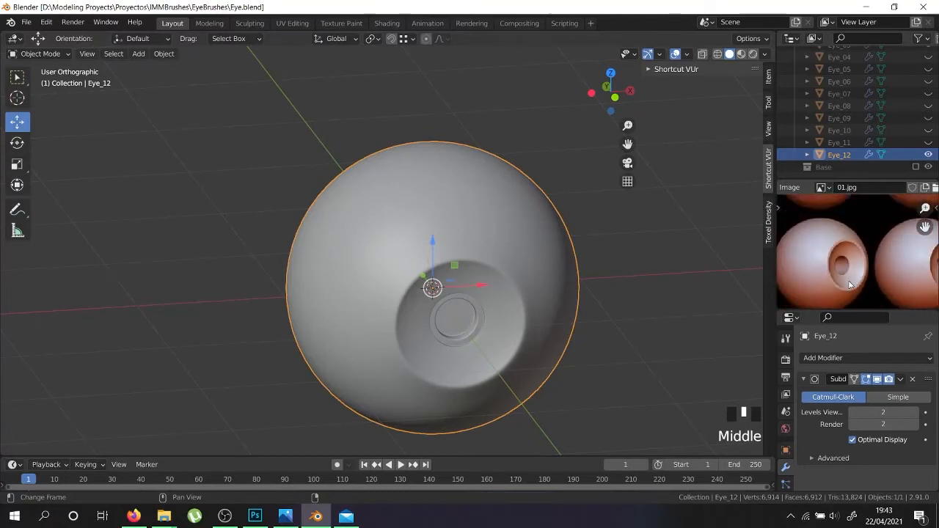
pyautogui.click(928, 154)
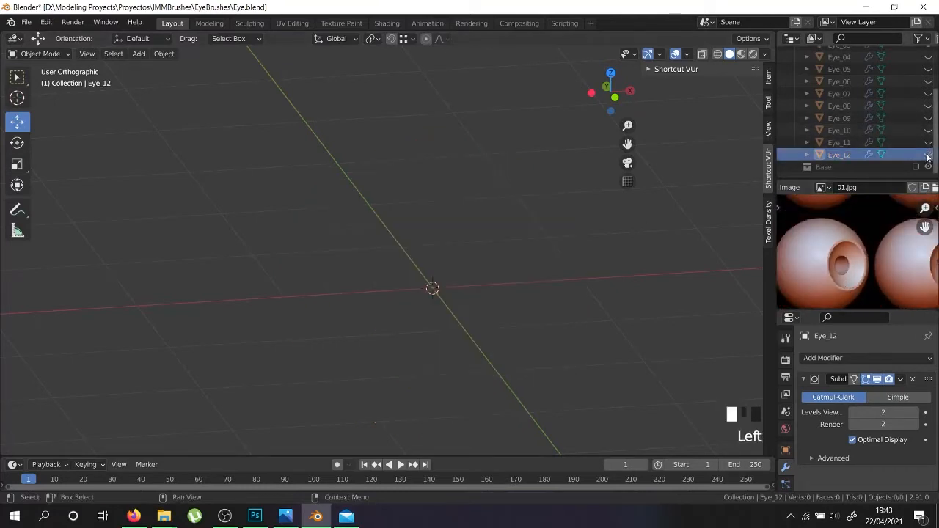
pyautogui.click(928, 130)
pyautogui.click(928, 130)
pyautogui.click(928, 142)
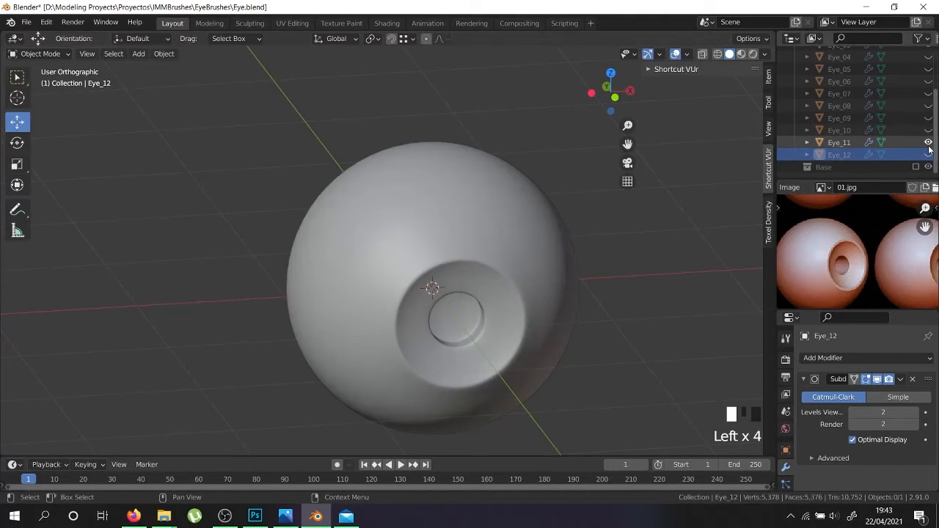
pyautogui.rightClick(523, 285)
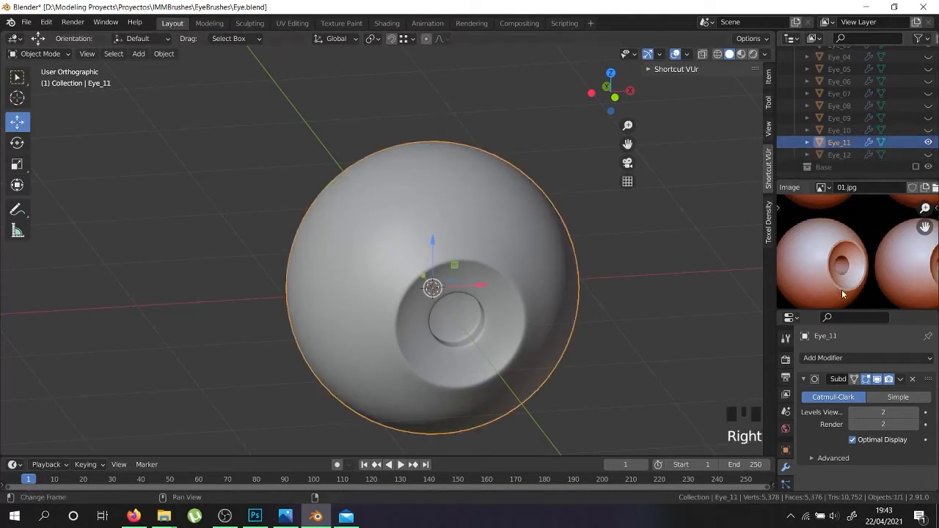
# - Duplicate Eye_11 in place, rename the copy Eye_13 and hide the original
pyautogui.hotkey('shift', 'd')
pyautogui.rightClick(297, 284)
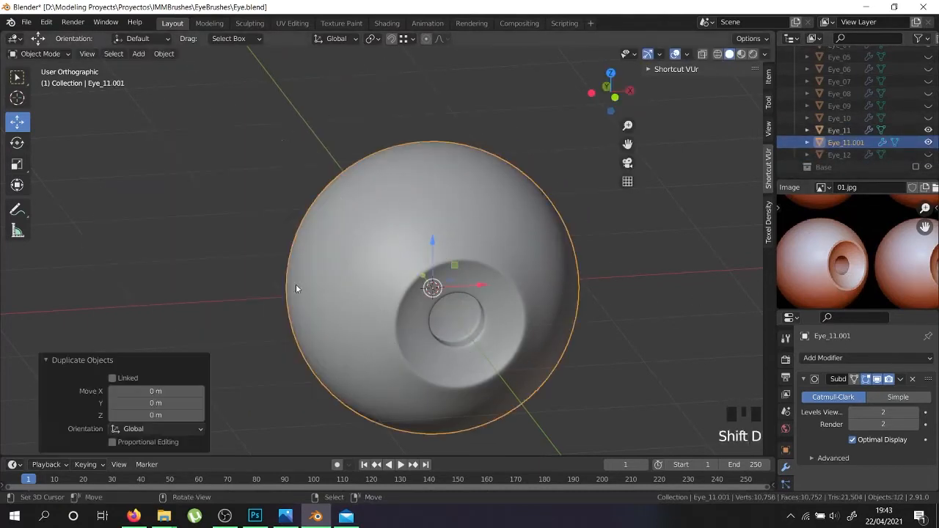
pyautogui.click(847, 143)
pyautogui.doubleClick(849, 143)
pyautogui.click(850, 142)
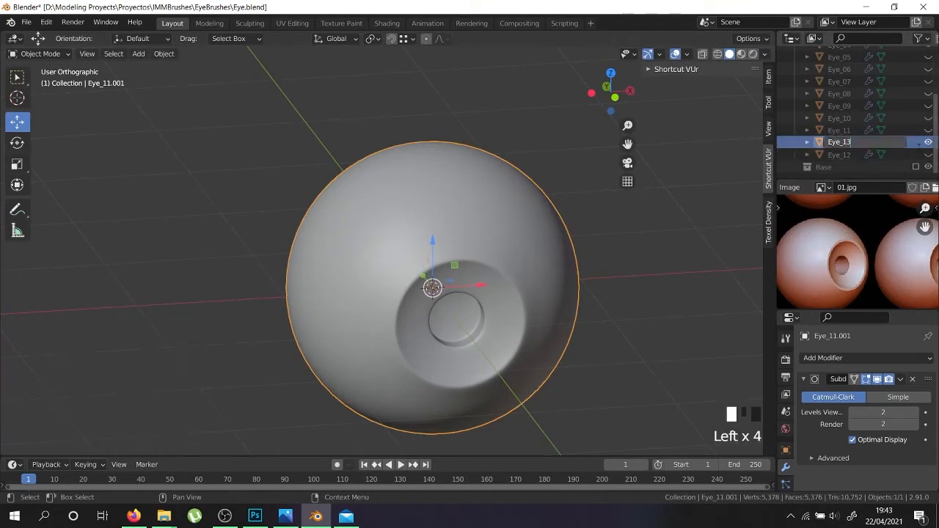
pyautogui.press('Return')
pyautogui.press('capslock')
# - Select the edge loop around the outer rim of Eye_13's iris recess in wireframe and slide it along the surface
pyautogui.press('Tab')
pyautogui.scroll(2, 521, 334)
pyautogui.moveTo(521, 333); pyautogui.dragTo(378, 366, button='middle')
pyautogui.scroll(2, 378, 367)
pyautogui.keyDown('alt'); pyautogui.keyDown('shift'); pyautogui.rightClick(378, 367); pyautogui.keyUp('shift'); pyautogui.keyUp('alt')
pyautogui.press('z')
pyautogui.moveTo(432, 345); pyautogui.dragTo(435, 392, button='middle')
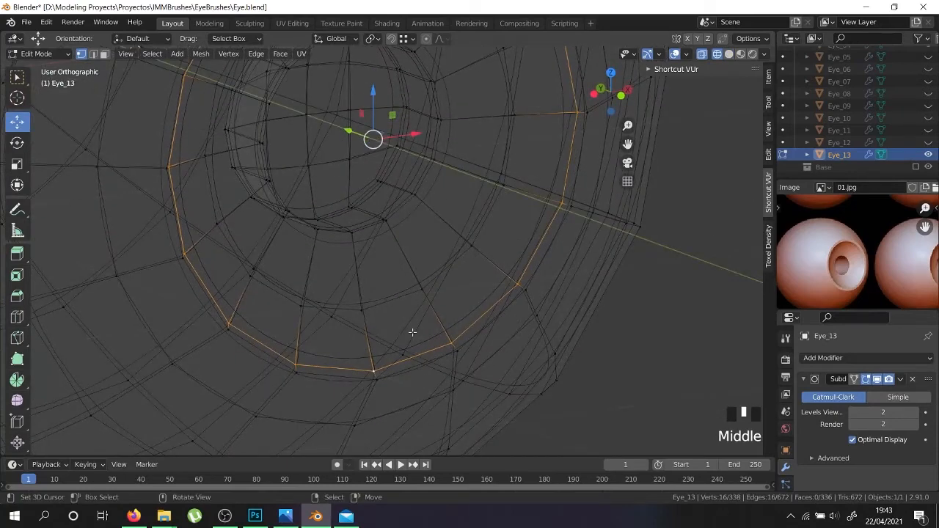
pyautogui.press('g')
pyautogui.press('g')
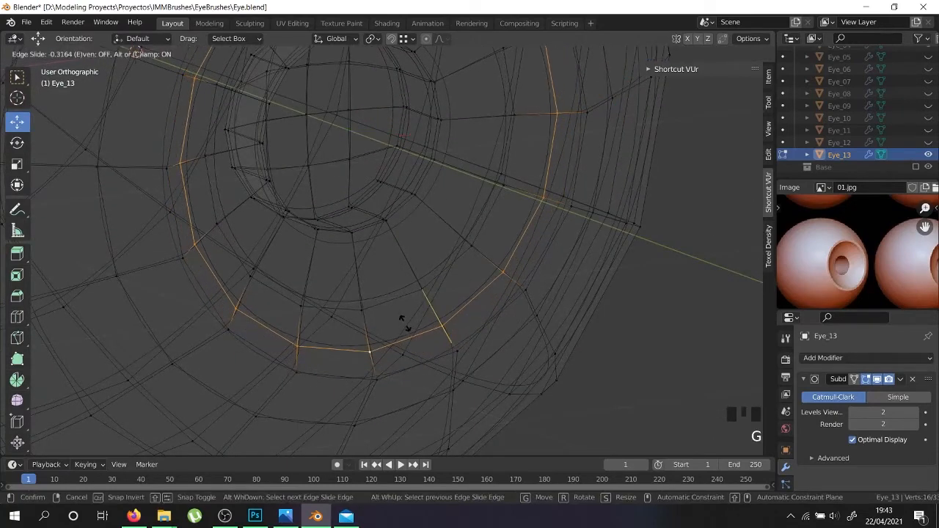
pyautogui.click(403, 357)
# - Bevel the iris recess's outer rim loop with a width of 0.0341 m and one segment
pyautogui.keyDown('alt'); pyautogui.keyDown('shift'); pyautogui.rightClick(389, 375); pyautogui.keyUp('shift'); pyautogui.keyUp('alt')
pyautogui.hotkey('shift', 'z')
pyautogui.scroll(-2, 451, 391)
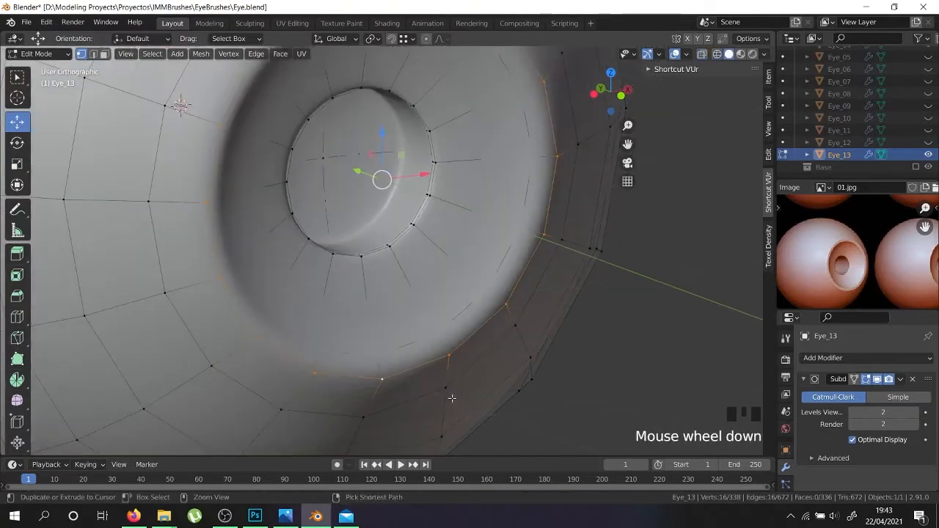
pyautogui.hotkey('ctrl', 'b')
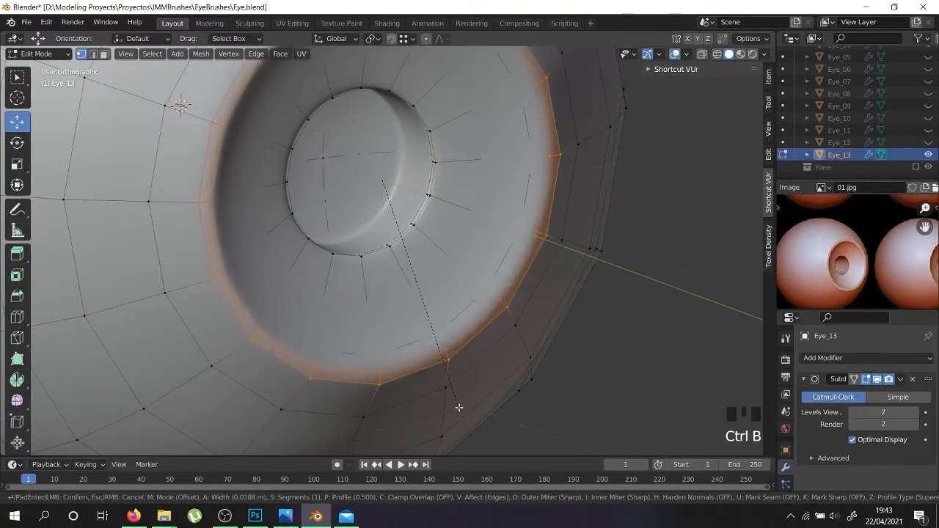
pyautogui.rightClick(459, 407)
pyautogui.press('KP_3')
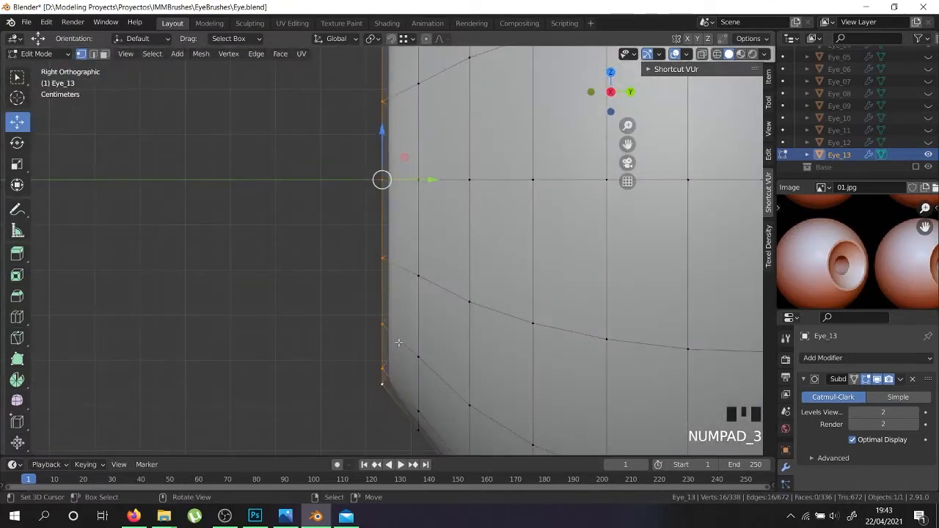
pyautogui.scroll(1, 404, 386)
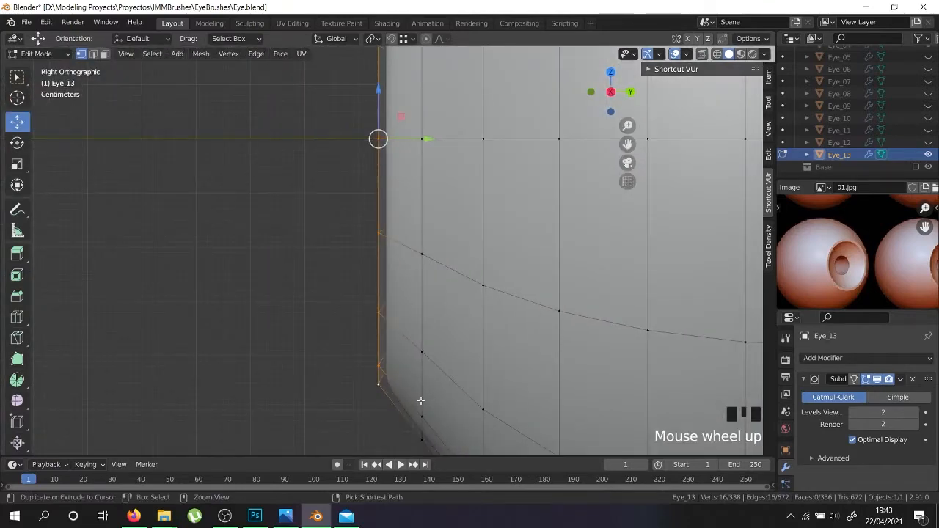
pyautogui.hotkey('ctrl', 'b')
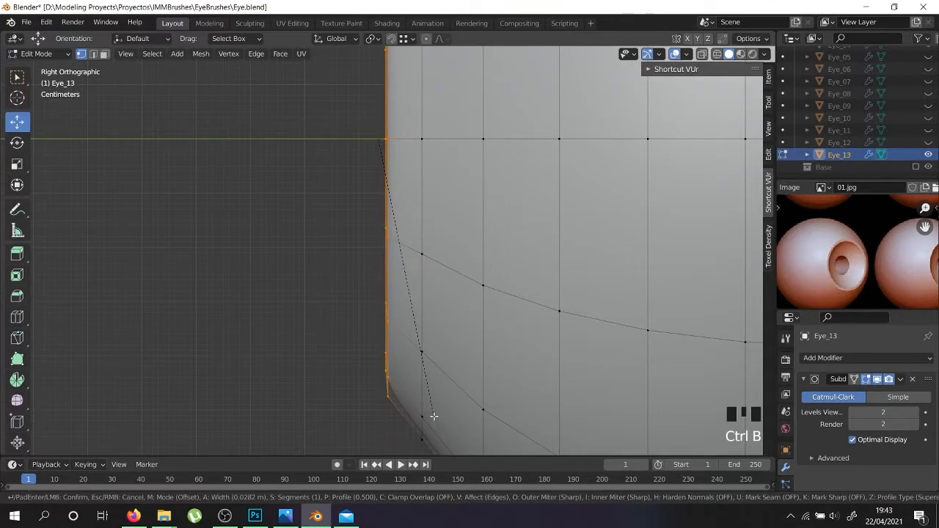
pyautogui.click(435, 419)
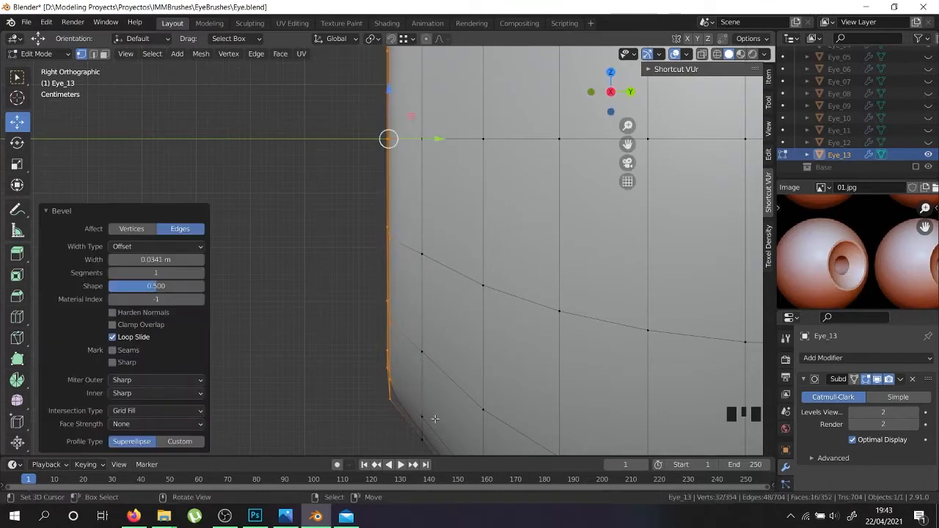
# - Flatten the bevelled rim ring by scaling it to 0 along Y, and check it in Object Mode
pyautogui.scroll(-3, 434, 419)
pyautogui.moveTo(435, 418); pyautogui.dragTo(469, 399, button='middle')
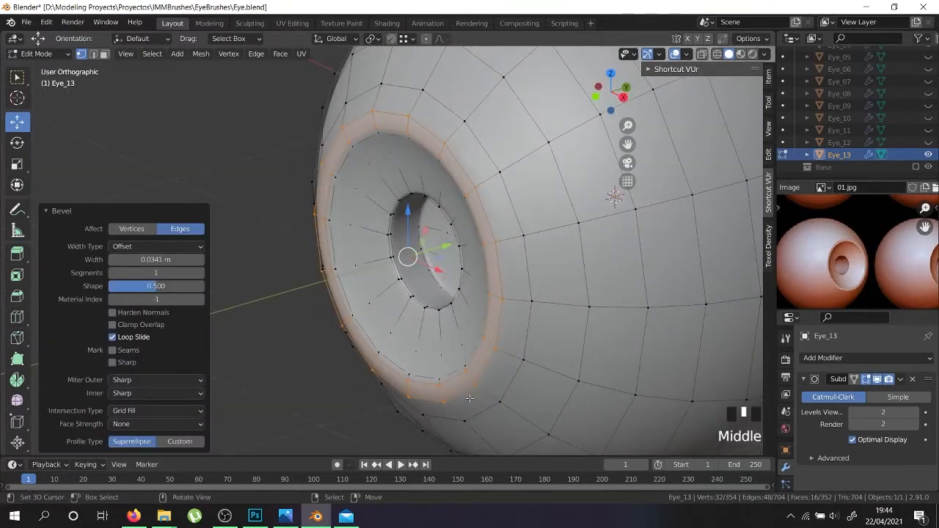
pyautogui.press('s')
pyautogui.press('y')
pyautogui.press('Return')
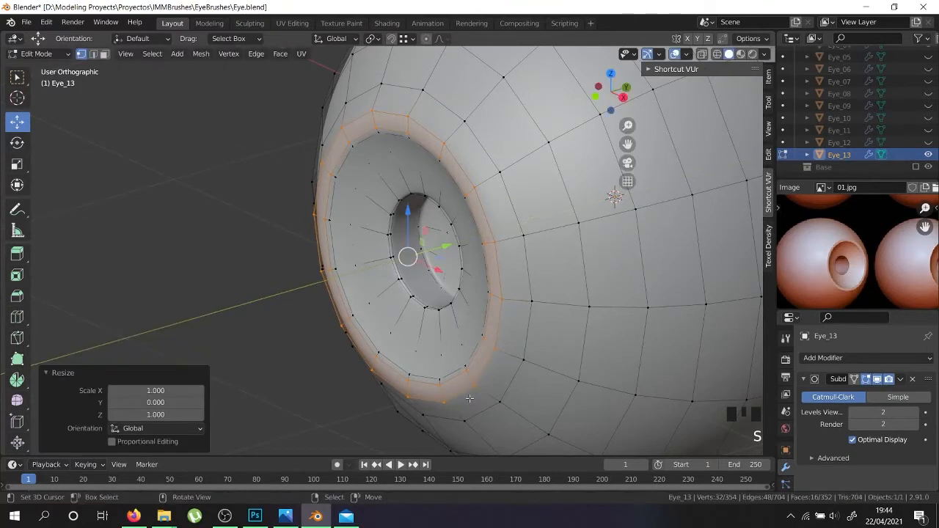
pyautogui.press('Tab')
pyautogui.moveTo(398, 371); pyautogui.dragTo(475, 342, button='middle')
# - Add a centred edge loop around the flattened rim ring, bevel it about 0.02 m wide and check the shading
pyautogui.press('Tab')
pyautogui.keyDown('shift'); pyautogui.moveTo(586, 352); pyautogui.dragTo(411, 363, button='middle'); pyautogui.keyUp('shift')
pyautogui.scroll(3, 410, 363)
pyautogui.hotkey('ctrl', 'r')
pyautogui.click(419, 366)
pyautogui.rightClick(419, 367)
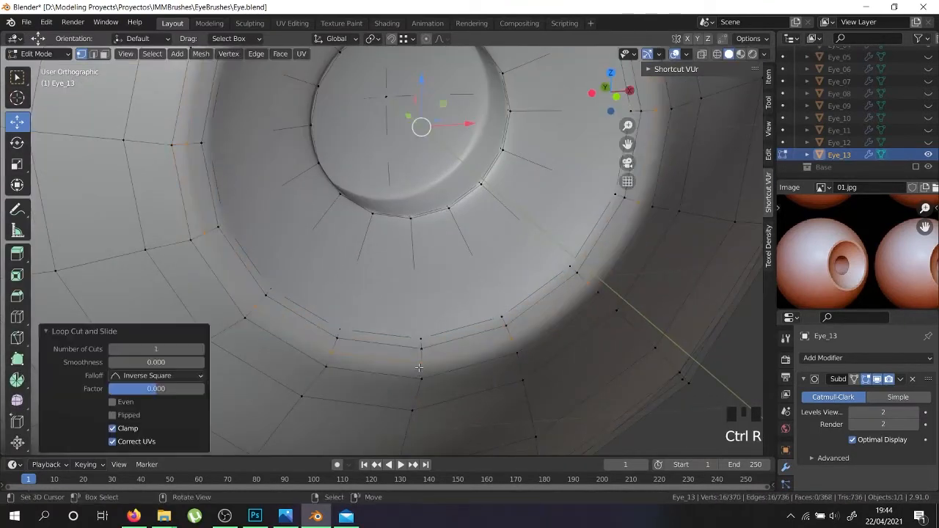
pyautogui.hotkey('ctrl', 'b')
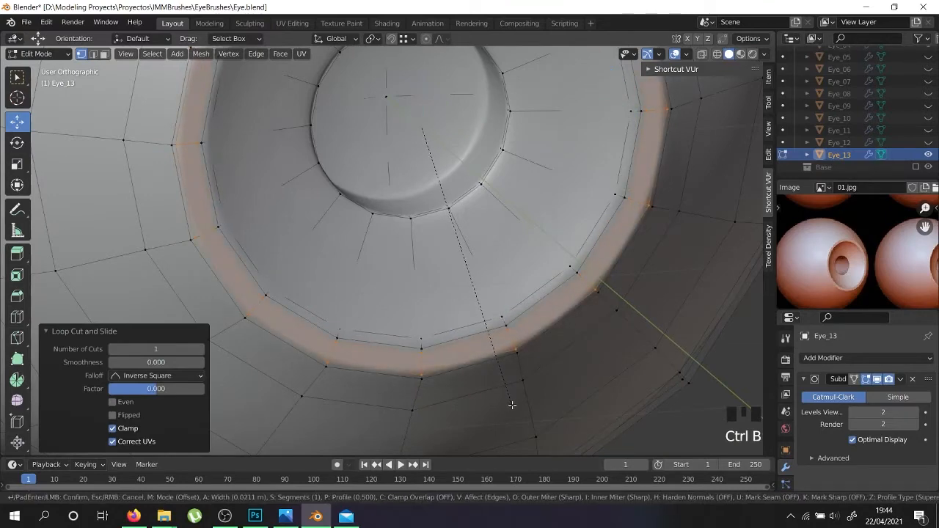
pyautogui.press('Tab')
pyautogui.scroll(-6, 457, 360)
pyautogui.moveTo(457, 360); pyautogui.dragTo(509, 226, button='middle')
pyautogui.moveTo(503, 259); pyautogui.dragTo(446, 257, button='middle')
# - Add an edge loop on the eyeball surface just outside the rim ring, slide it towards the rim and check the result
pyautogui.press('Tab')
pyautogui.scroll(6, 447, 257)
pyautogui.hotkey('ctrl', 'r')
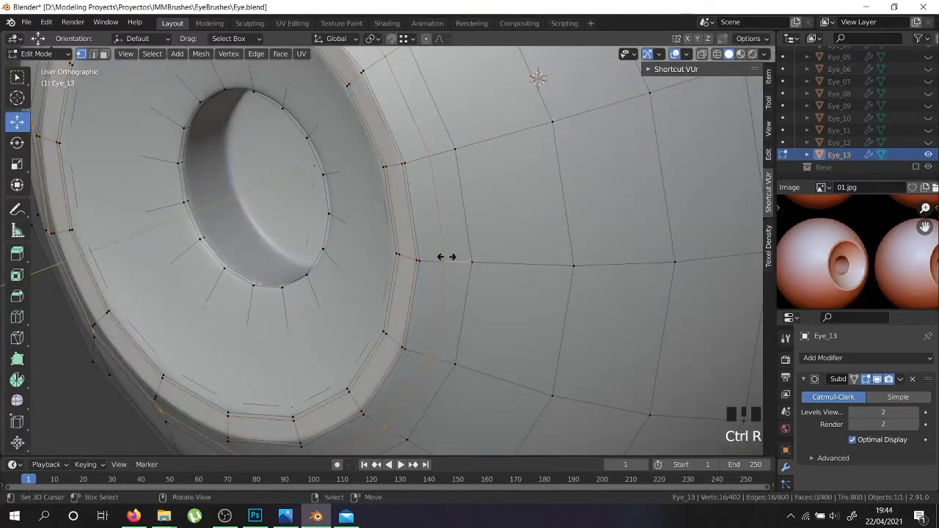
pyautogui.click(445, 256)
pyautogui.click(425, 250)
pyautogui.press('Tab')
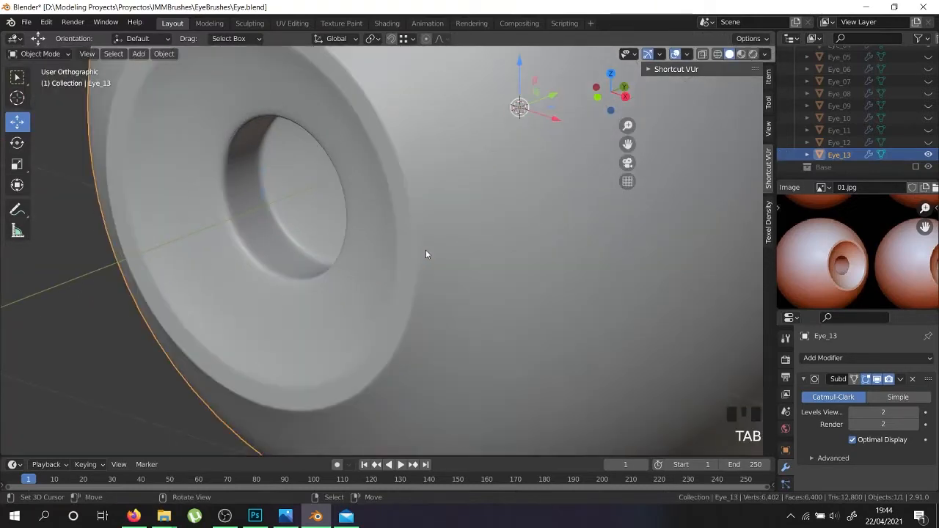
pyautogui.scroll(-5, 425, 252)
pyautogui.moveTo(426, 252); pyautogui.dragTo(488, 252, button='middle')
pyautogui.keyDown('shift'); pyautogui.moveTo(442, 295); pyautogui.dragTo(366, 344, button='middle'); pyautogui.keyUp('shift')
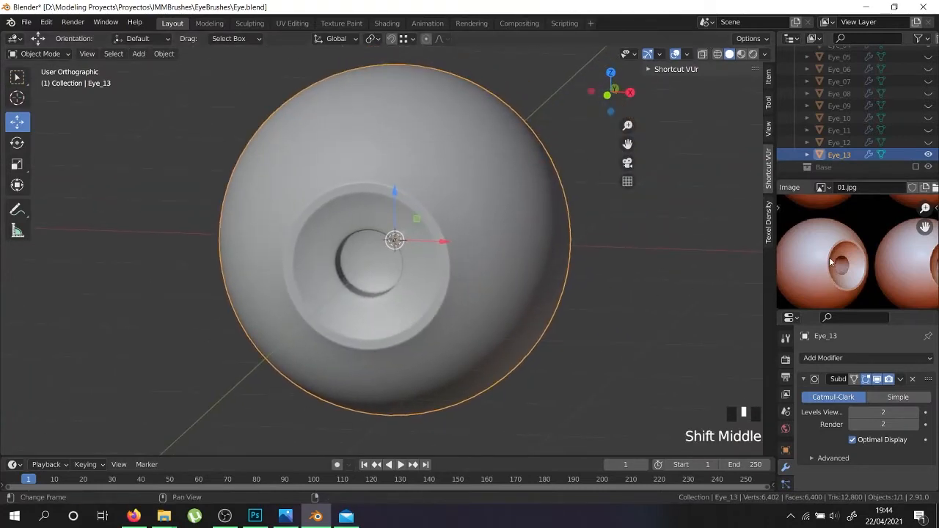
pyautogui.press('Tab')
pyautogui.press('Tab')
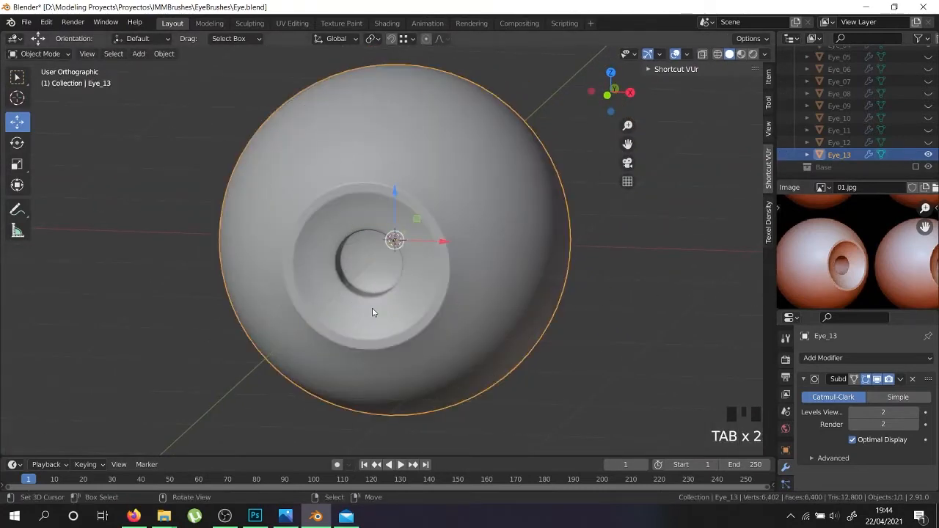
# - Select the ring of faces around the pupil recess's side wall and expand the selection by one ring
pyautogui.scroll(5, 364, 298)
pyautogui.press('Tab')
pyautogui.click(103, 54)
pyautogui.hotkey('alt', 'z')
pyautogui.scroll(3, 316, 374)
pyautogui.rightClick(321, 376)
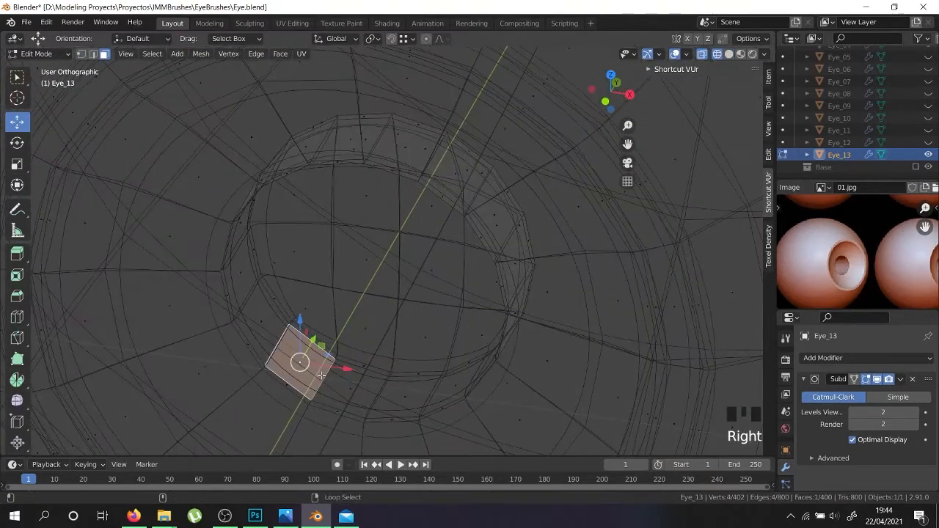
pyautogui.keyDown('alt'); pyautogui.keyDown('shift'); pyautogui.rightClick(321, 376); pyautogui.keyUp('shift'); pyautogui.keyUp('alt')
pyautogui.keyDown('alt'); pyautogui.keyDown('shift'); pyautogui.rightClick(322, 376); pyautogui.keyUp('shift'); pyautogui.keyUp('alt')
pyautogui.keyDown('alt'); pyautogui.keyDown('shift'); pyautogui.rightClick(321, 375); pyautogui.keyUp('shift'); pyautogui.keyUp('alt')
pyautogui.press('z')
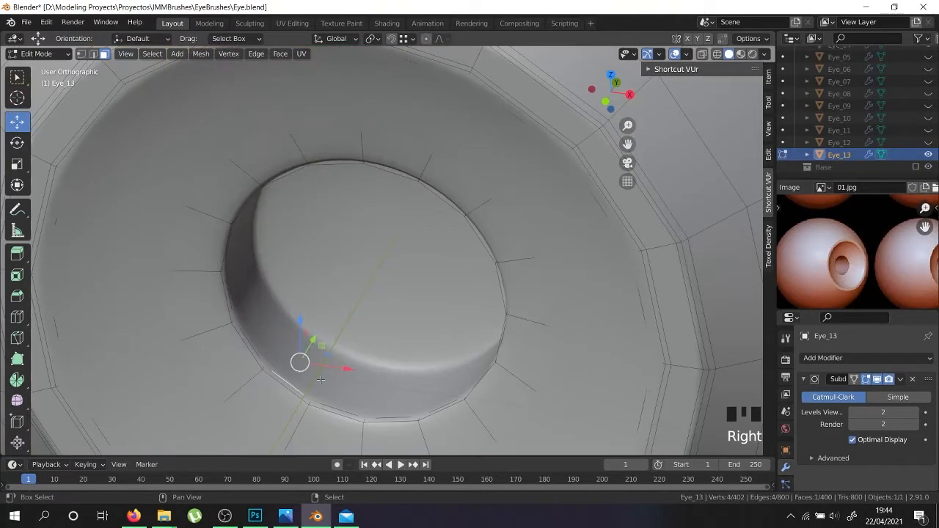
pyautogui.keyDown('alt'); pyautogui.keyDown('shift'); pyautogui.rightClick(321, 379); pyautogui.keyUp('shift'); pyautogui.keyUp('alt')
pyautogui.keyDown('alt'); pyautogui.keyDown('shift'); pyautogui.rightClick(321, 379); pyautogui.keyUp('shift'); pyautogui.keyUp('alt')
pyautogui.keyDown('alt'); pyautogui.keyDown('shift'); pyautogui.rightClick(320, 379); pyautogui.keyUp('shift'); pyautogui.keyUp('alt')
pyautogui.press('ctrl+KP_Add')
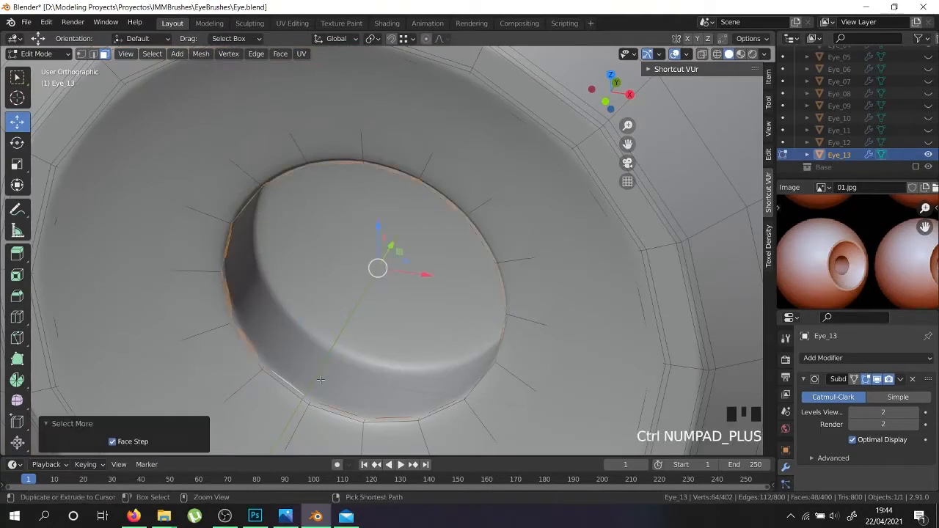
pyautogui.hotkey('shift', 'z')
pyautogui.scroll(-4, 320, 379)
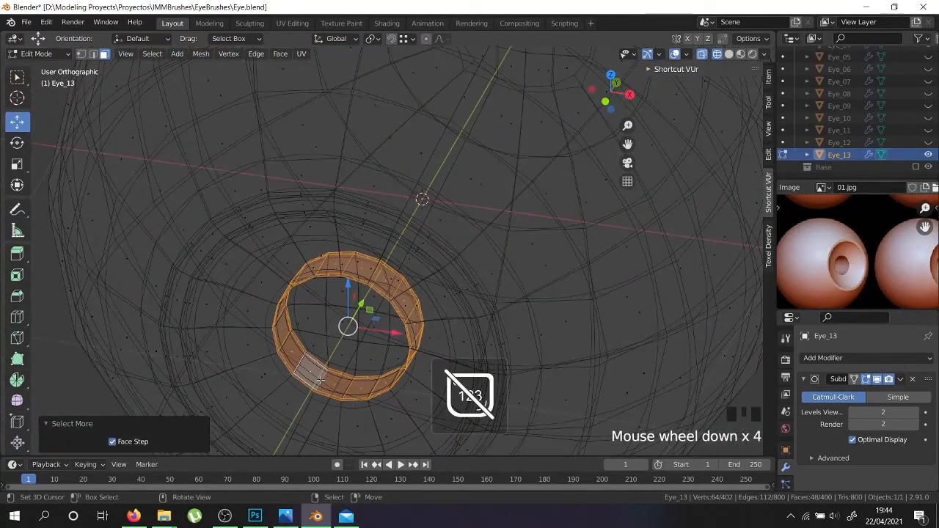
# - Scale the selected pupil wall rings down slightly in X and Z with Y locked, and check the eye in Object Mode
pyautogui.press('KP_1')
pyautogui.hotkey('shift', 'z')
pyautogui.scroll(3, 469, 388)
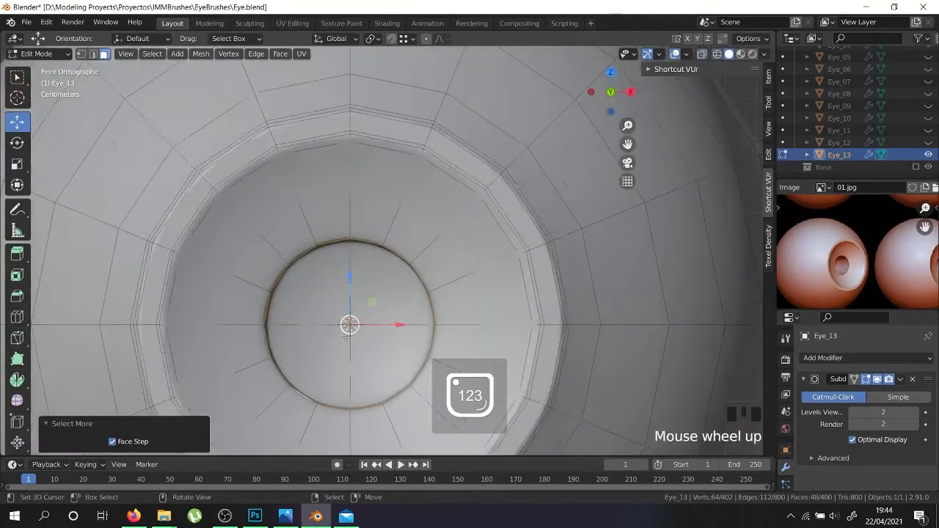
pyautogui.press('s')
pyautogui.press('s')
pyautogui.rightClick(472, 387)
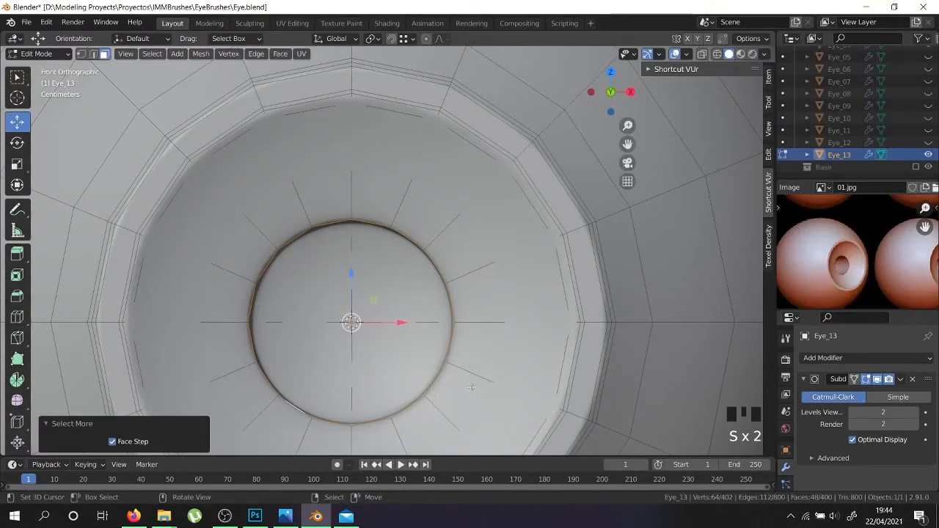
pyautogui.press('s')
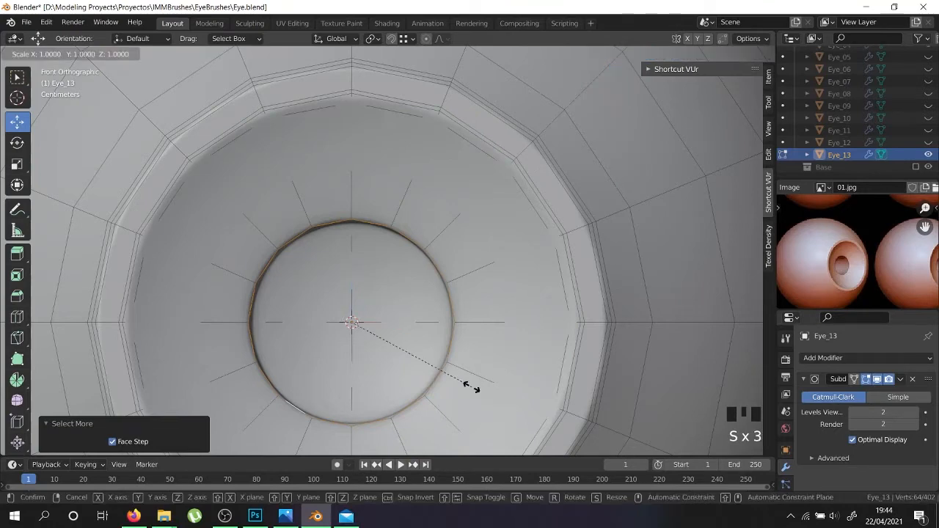
pyautogui.hotkey('shift', 'y')
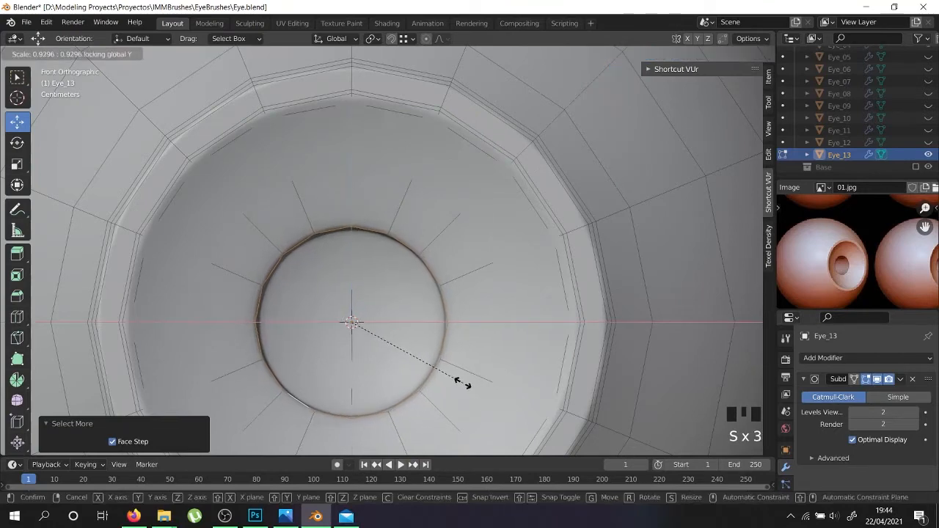
pyautogui.click(452, 380)
pyautogui.press('Tab')
pyautogui.scroll(-4, 452, 374)
pyautogui.moveTo(452, 375); pyautogui.dragTo(514, 410, button='middle')
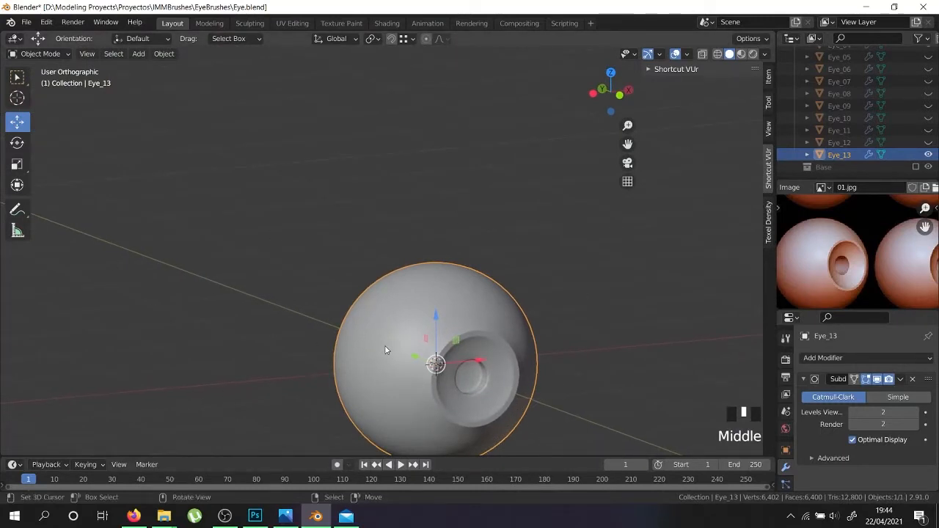
# - Hide Eye_13 and examine the reference image 01.jpg for the pupil details of the next eyeball variant
pyautogui.click(929, 155)
pyautogui.scroll(-3, 828, 253)
pyautogui.scroll(6, 825, 258)
pyautogui.moveTo(828, 256); pyautogui.dragTo(872, 263, button='middle')
pyautogui.scroll(-7, 856, 266)
pyautogui.scroll(4, 872, 266)
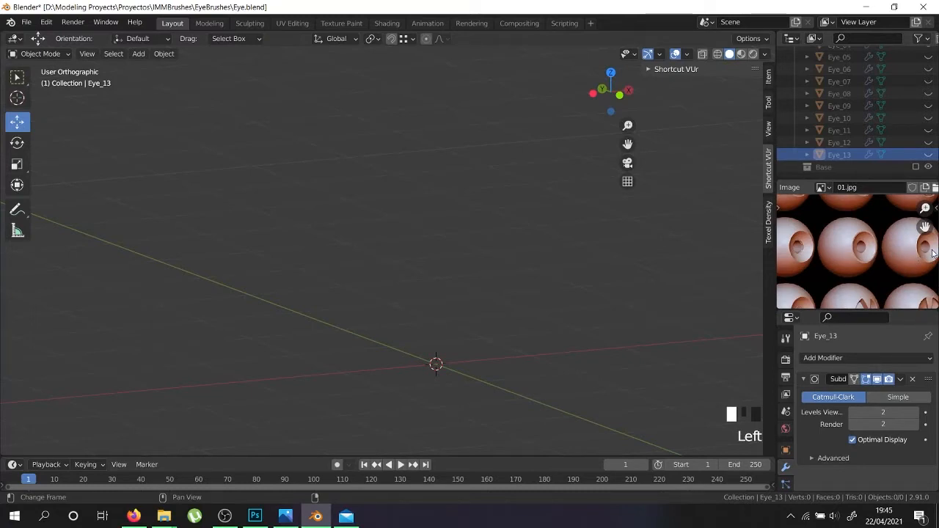
pyautogui.moveTo(824, 264); pyautogui.dragTo(930, 266, button='middle')
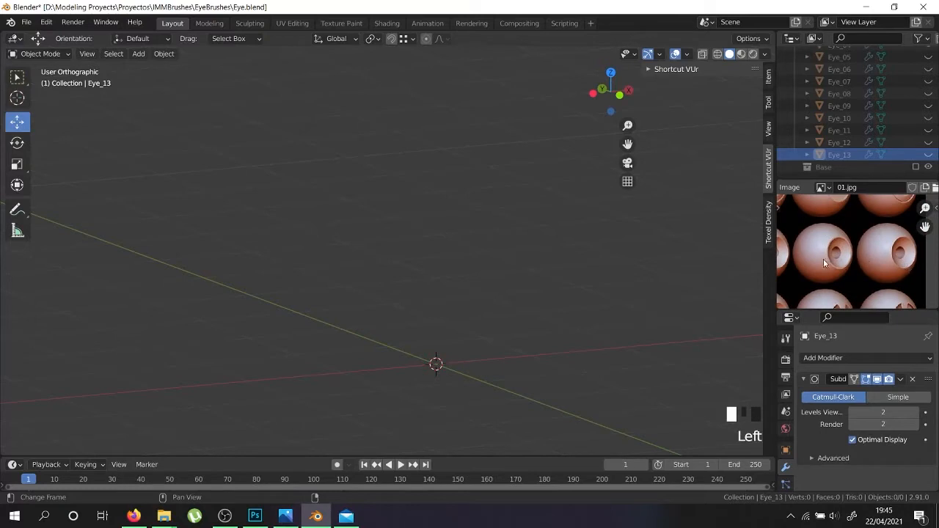
pyautogui.moveTo(828, 263); pyautogui.dragTo(849, 267, button='middle')
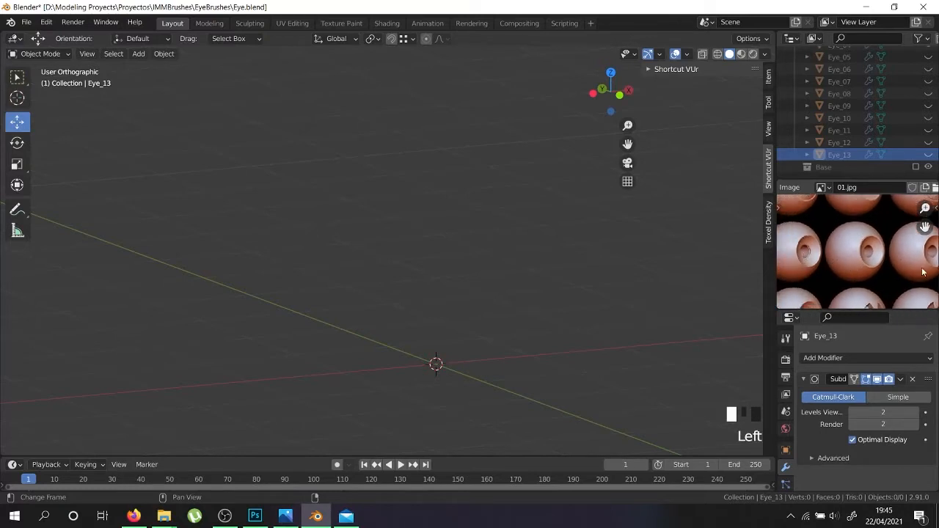
pyautogui.scroll(-2, 929, 262)
pyautogui.scroll(5, 855, 275)
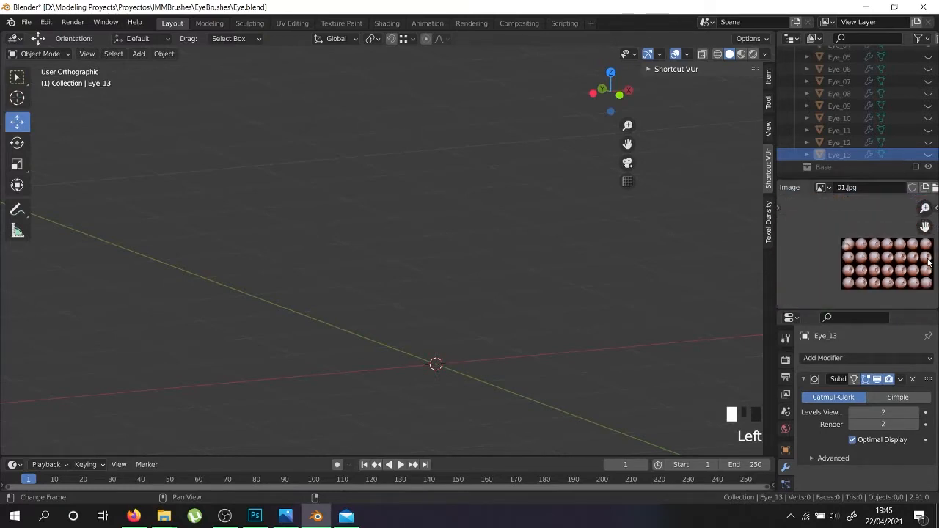
pyautogui.scroll(1, 855, 272)
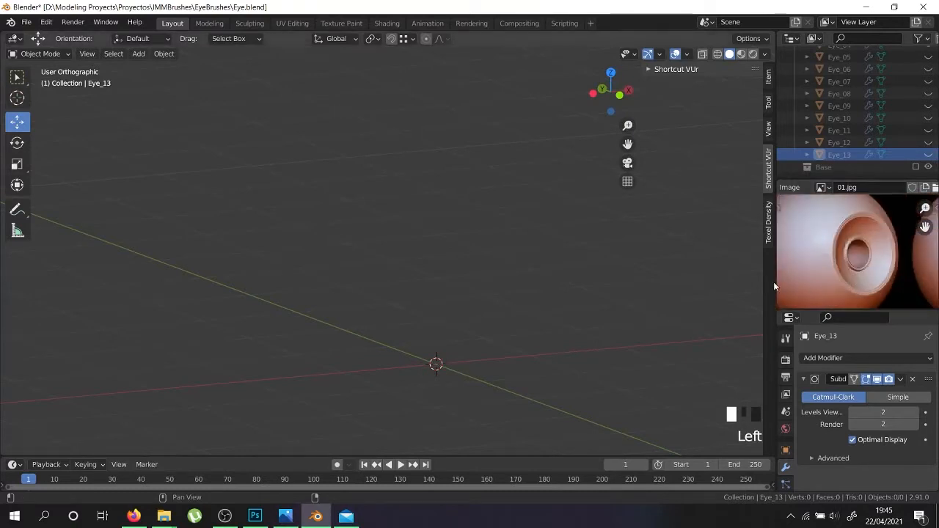
# - Show Eye_13 again, duplicate it in place and hide the original
pyautogui.click(928, 154)
pyautogui.rightClick(492, 383)
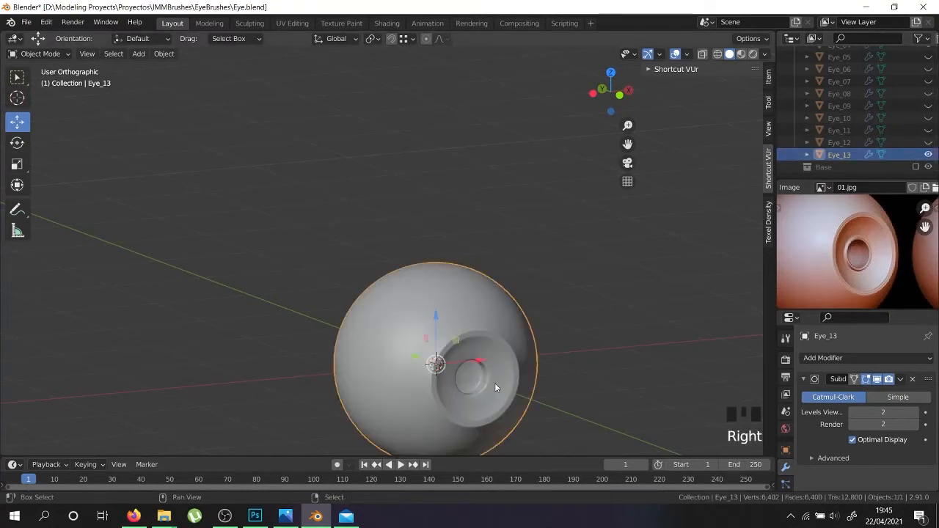
pyautogui.hotkey('shift', 'd')
pyautogui.press('Escape')
pyautogui.click(928, 142)
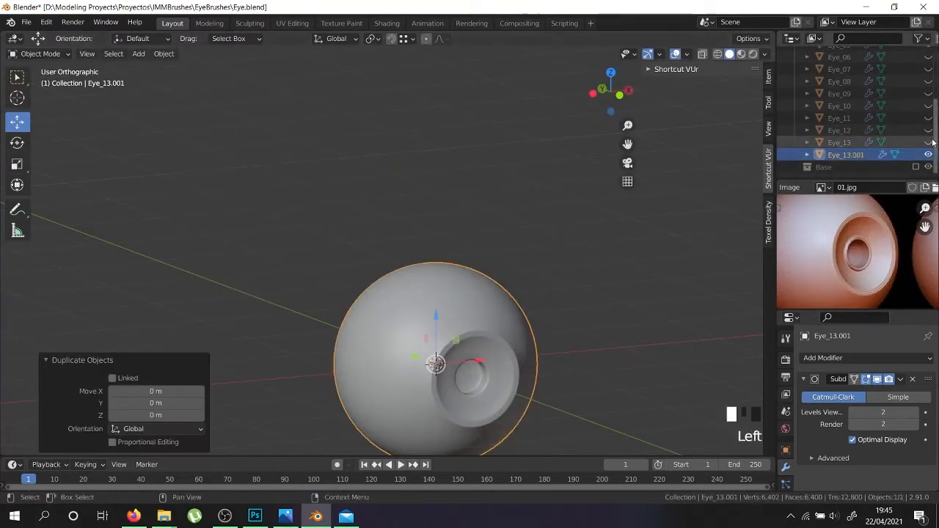
# - Add an edge loop on the iris surface around the pupil opening and slide it close to the pupil's edge
pyautogui.press('Tab')
pyautogui.scroll(4, 483, 393)
pyautogui.rightClick(484, 398)
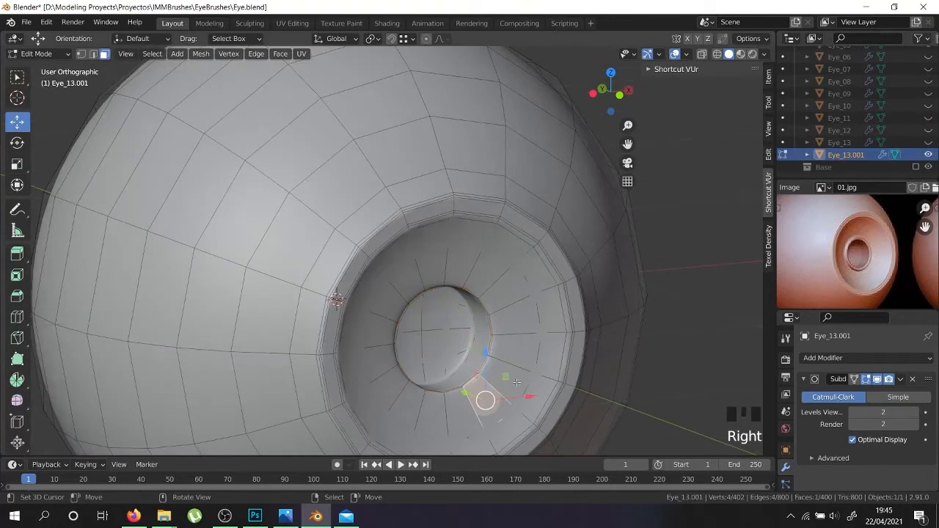
pyautogui.moveTo(517, 382); pyautogui.dragTo(502, 388, button='middle')
pyautogui.scroll(3, 502, 389)
pyautogui.hotkey('ctrl', 'r')
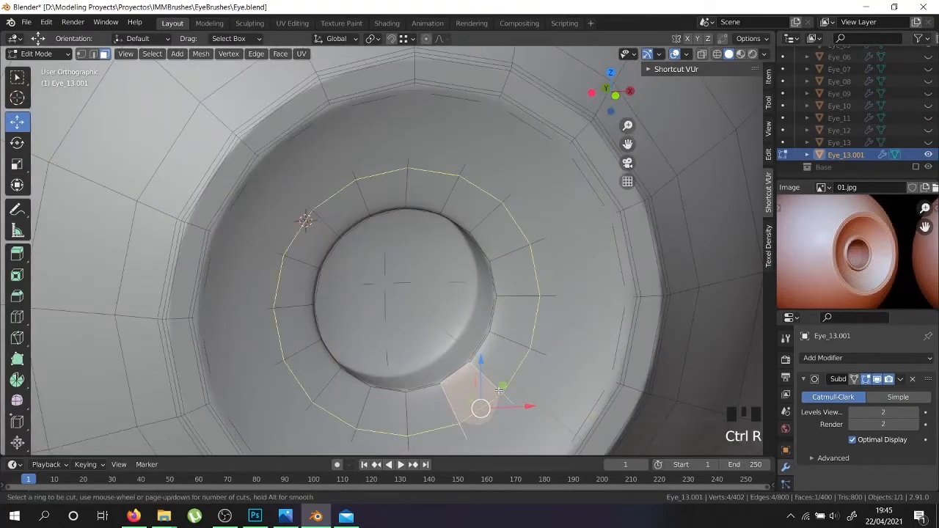
pyautogui.click(498, 389)
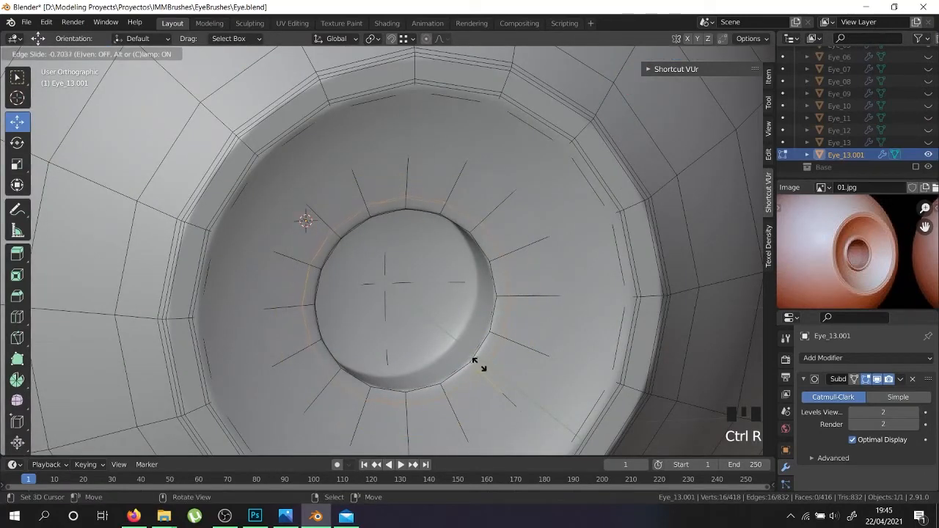
pyautogui.click(481, 366)
# - Extrude the narrow ring of faces around the pupil opening forward along Y into a raised lip, and check its shape
pyautogui.click(297, 290)
pyautogui.rightClick(314, 262)
pyautogui.keyDown('alt'); pyautogui.keyDown('shift'); pyautogui.rightClick(314, 262); pyautogui.keyUp('shift'); pyautogui.keyUp('alt')
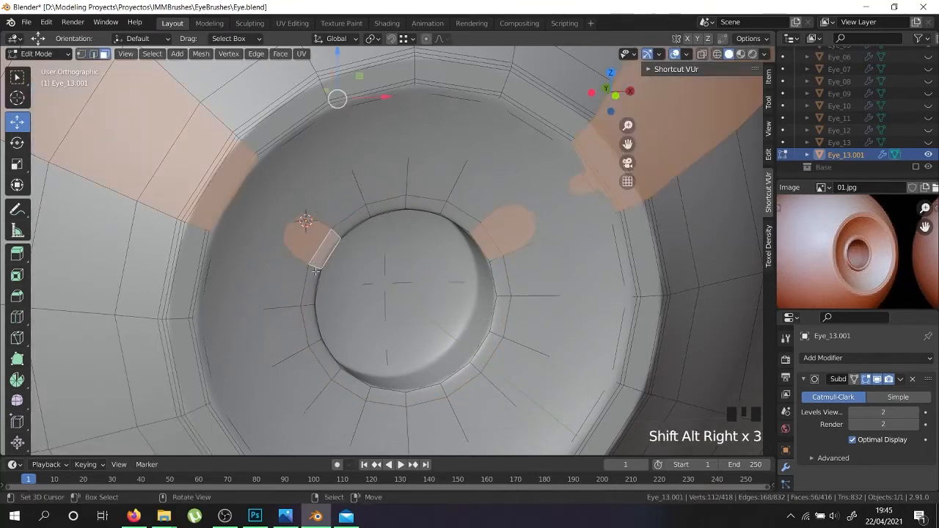
pyautogui.rightClick(311, 284)
pyautogui.keyDown('alt'); pyautogui.keyDown('shift'); pyautogui.rightClick(311, 287); pyautogui.keyUp('shift'); pyautogui.keyUp('alt')
pyautogui.keyDown('alt'); pyautogui.keyDown('shift'); pyautogui.rightClick(311, 289); pyautogui.keyUp('shift'); pyautogui.keyUp('alt')
pyautogui.moveTo(314, 289); pyautogui.dragTo(401, 242, button='middle')
pyautogui.scroll(2, 397, 294)
pyautogui.scroll(1, 404, 246)
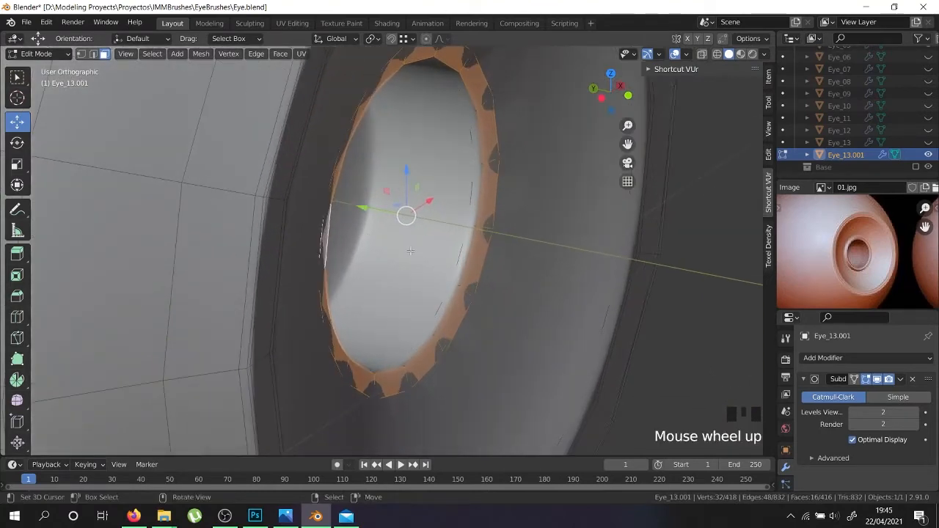
pyautogui.press('e')
pyautogui.moveTo(354, 207); pyautogui.dragTo(376, 211)
pyautogui.scroll(-3, 403, 220)
pyautogui.press('Tab')
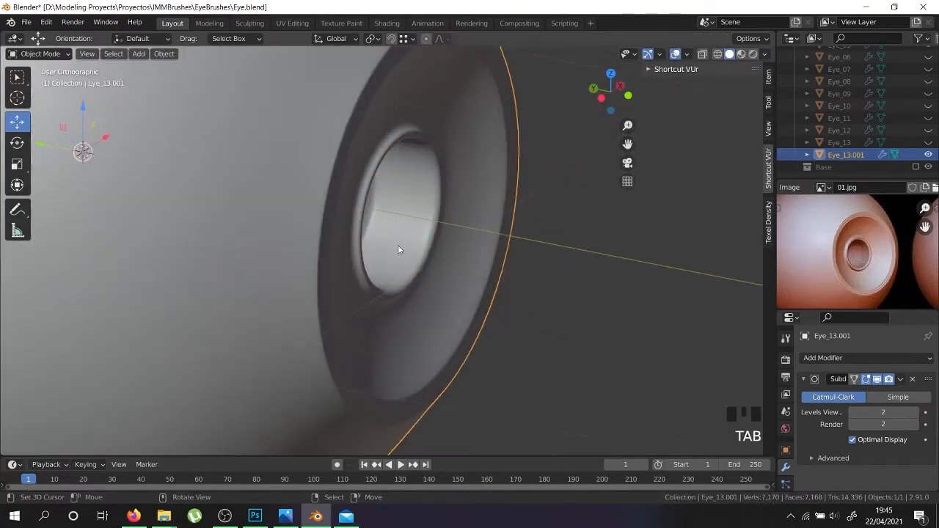
pyautogui.moveTo(399, 243); pyautogui.dragTo(332, 253, button='middle')
pyautogui.scroll(-6, 332, 254)
pyautogui.moveTo(287, 275); pyautogui.dragTo(275, 253, button='middle')
# - Add a centred edge loop around the raised lip's outer side and bevel it about 0.008 m wide with one segment
pyautogui.press('Tab')
pyautogui.scroll(9, 275, 251)
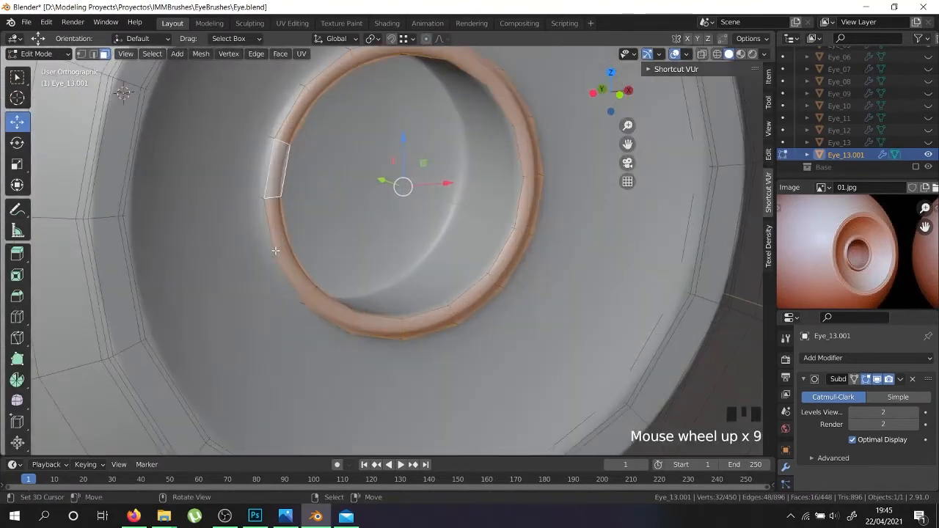
pyautogui.hotkey('ctrl', 'r')
pyautogui.click(267, 256)
pyautogui.rightClick(267, 257)
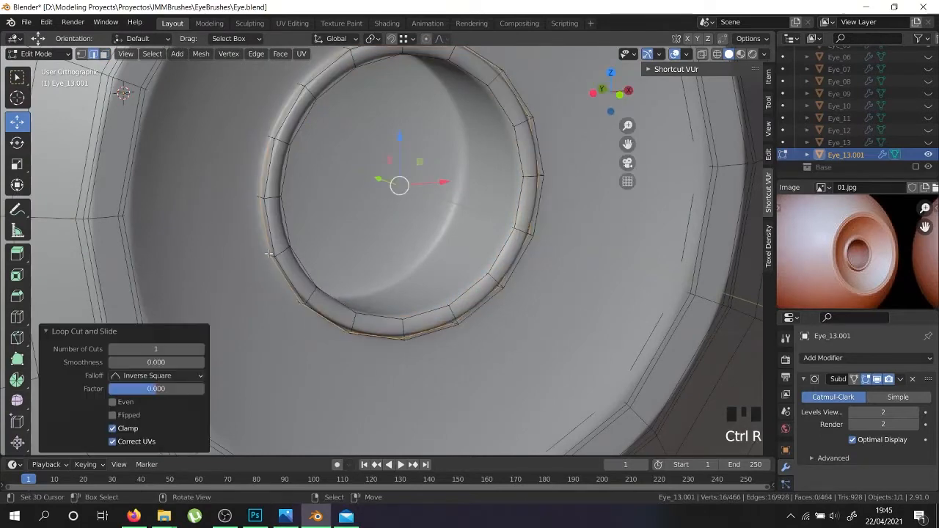
pyautogui.moveTo(267, 256); pyautogui.dragTo(312, 261, button='middle')
pyautogui.scroll(3, 312, 261)
pyautogui.hotkey('ctrl', 'b')
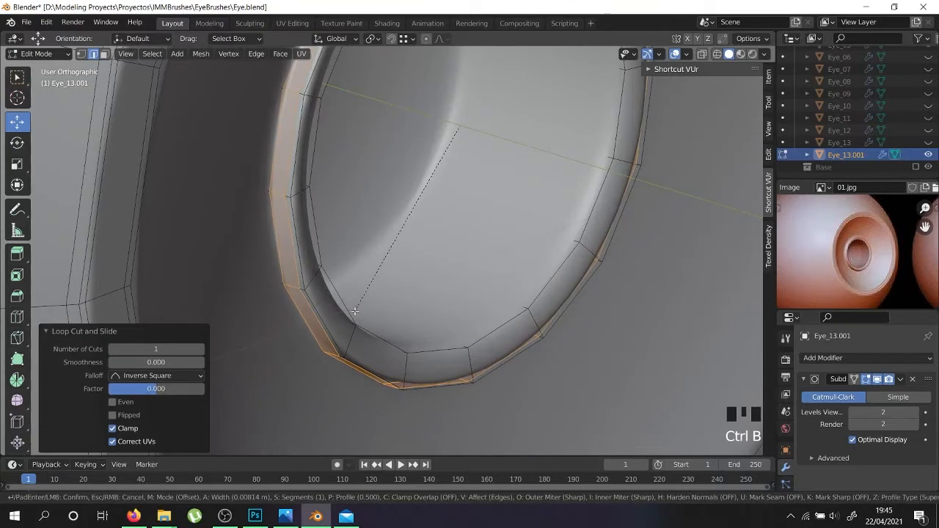
pyautogui.click(355, 311)
pyautogui.press('Tab')
pyautogui.scroll(-3, 360, 311)
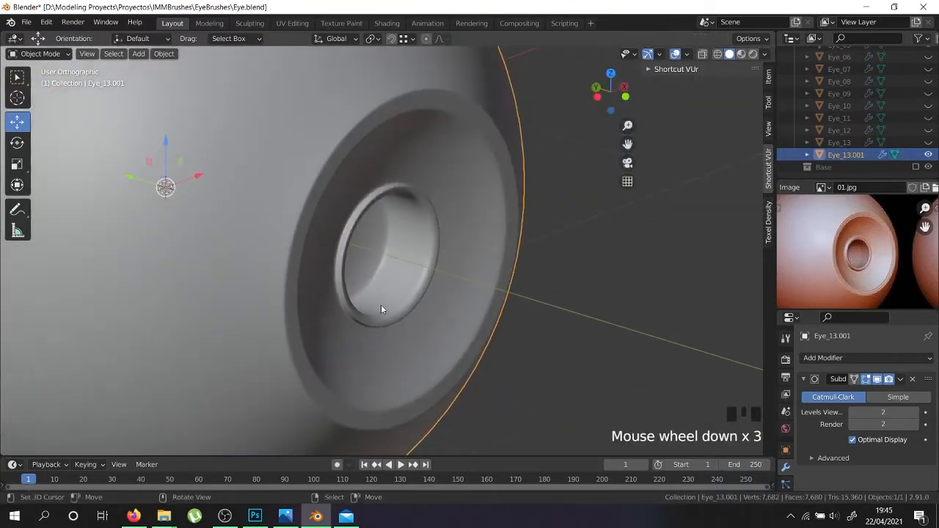
# - Inspect the raised pupil lip and its shading from several angles
pyautogui.moveTo(366, 310); pyautogui.dragTo(352, 333, button='middle')
pyautogui.scroll(-4, 438, 310)
pyautogui.moveTo(438, 310); pyautogui.dragTo(404, 301, button='middle')
pyautogui.scroll(3, 343, 308)
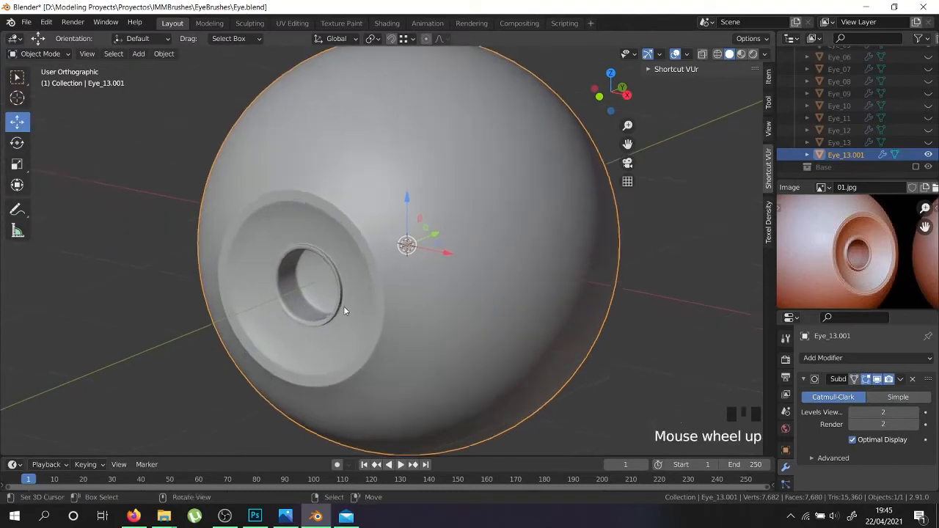
pyautogui.scroll(5, 313, 317)
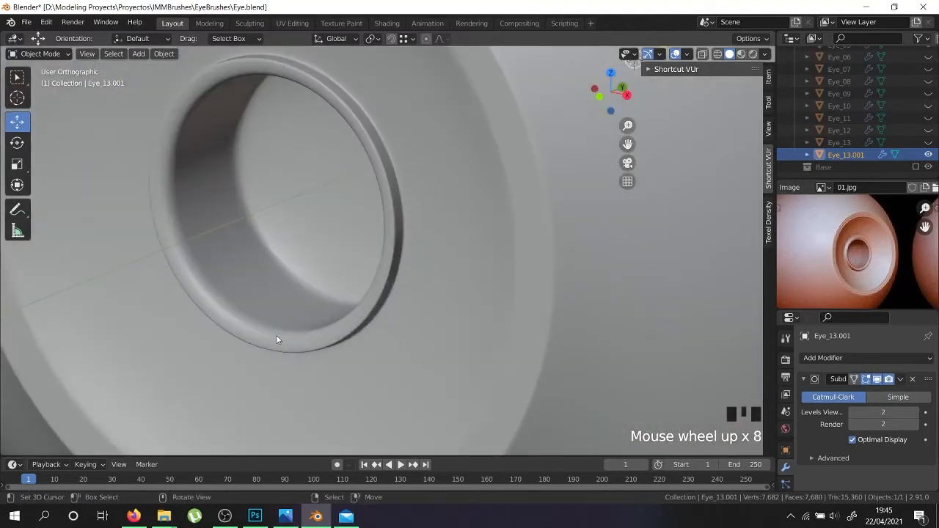
pyautogui.scroll(-5, 281, 335)
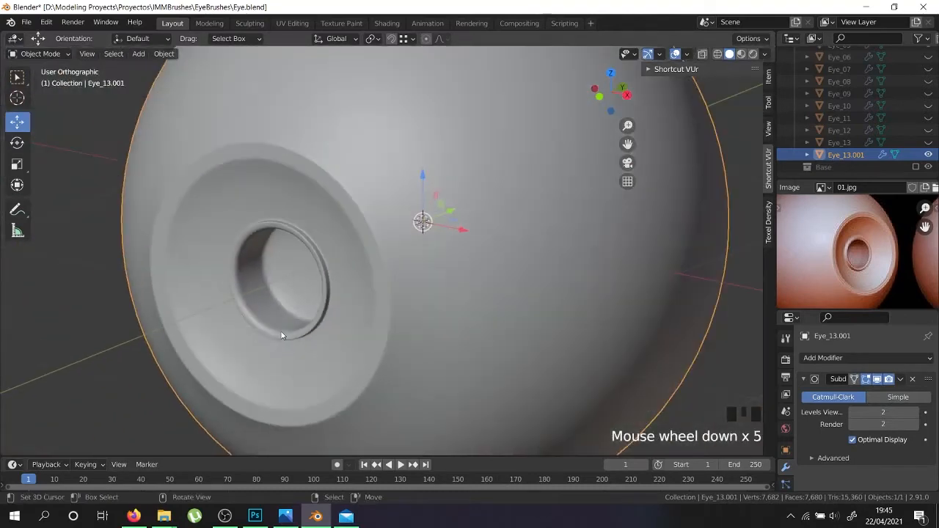
pyautogui.press('Tab')
pyautogui.rightClick(375, 277)
pyautogui.moveTo(375, 278); pyautogui.dragTo(372, 341, button='middle')
pyautogui.press('Tab')
pyautogui.scroll(-4, 356, 311)
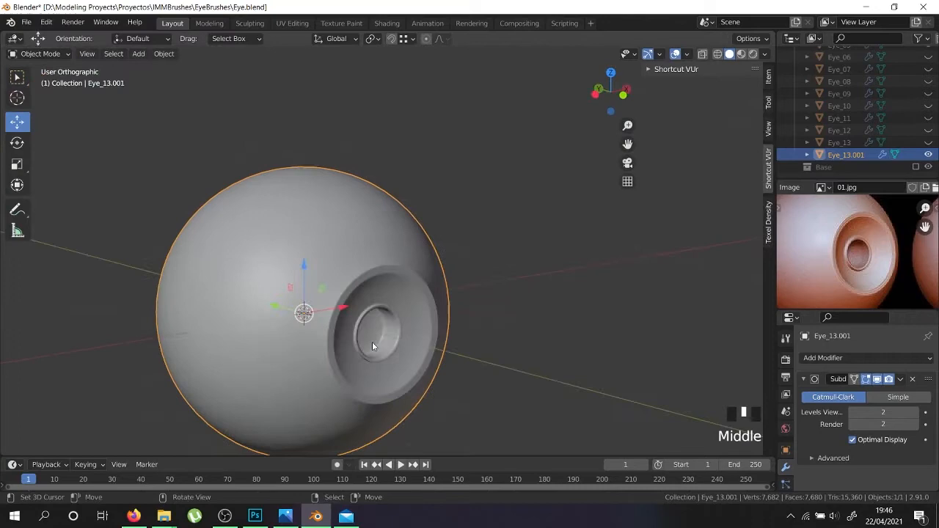
# - Select the face ring on the pupil lip's outer side, expand it by one ring and scale it up slightly to thicken the lip
pyautogui.press('Tab')
pyautogui.scroll(8, 367, 349)
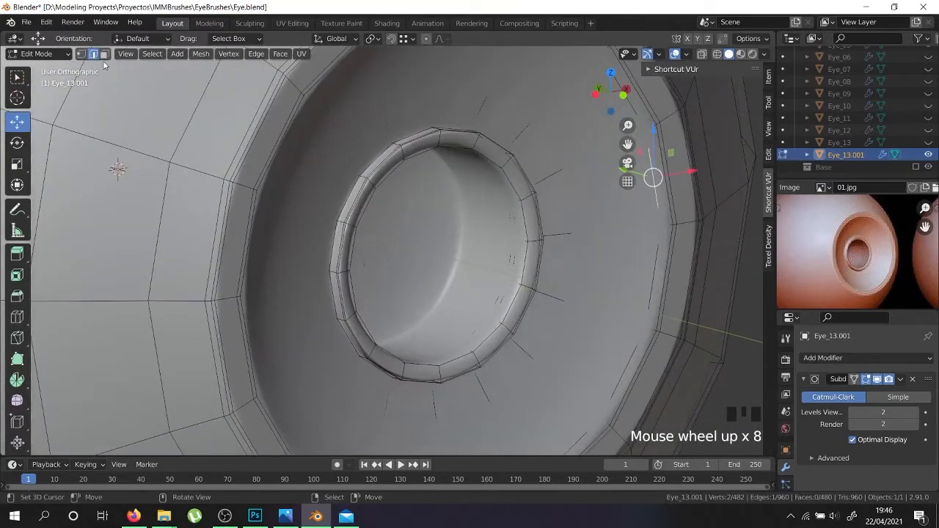
pyautogui.click(104, 55)
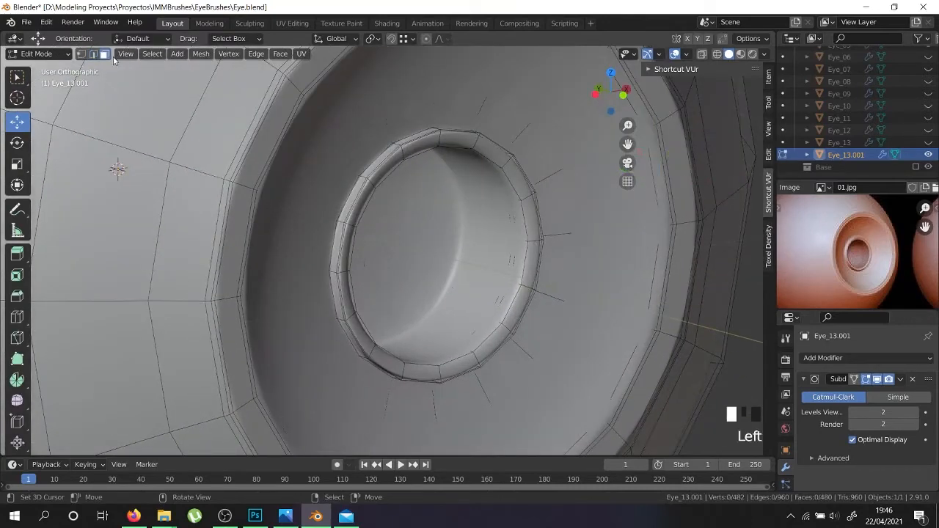
pyautogui.keyDown('alt'); pyautogui.keyDown('shift'); pyautogui.rightClick(339, 222); pyautogui.keyUp('shift'); pyautogui.keyUp('alt')
pyautogui.keyDown('alt'); pyautogui.keyDown('shift'); pyautogui.rightClick(339, 221); pyautogui.keyUp('shift'); pyautogui.keyUp('alt')
pyautogui.press('ctrl+KP_Add')
pyautogui.press('KP_1')
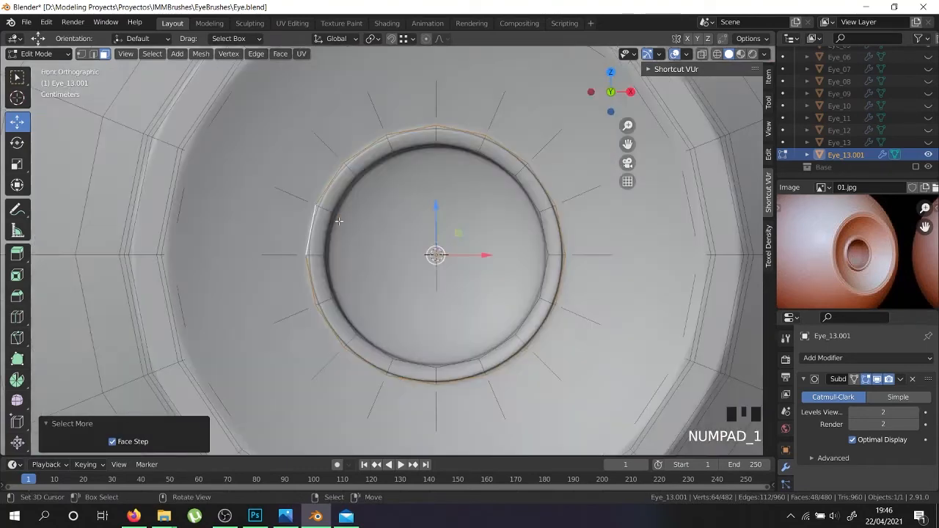
pyautogui.press('s')
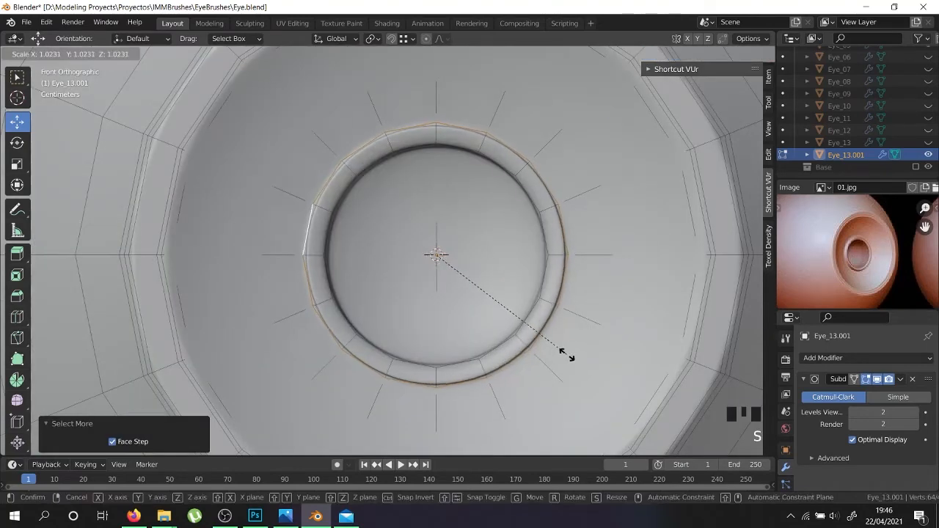
pyautogui.click(577, 357)
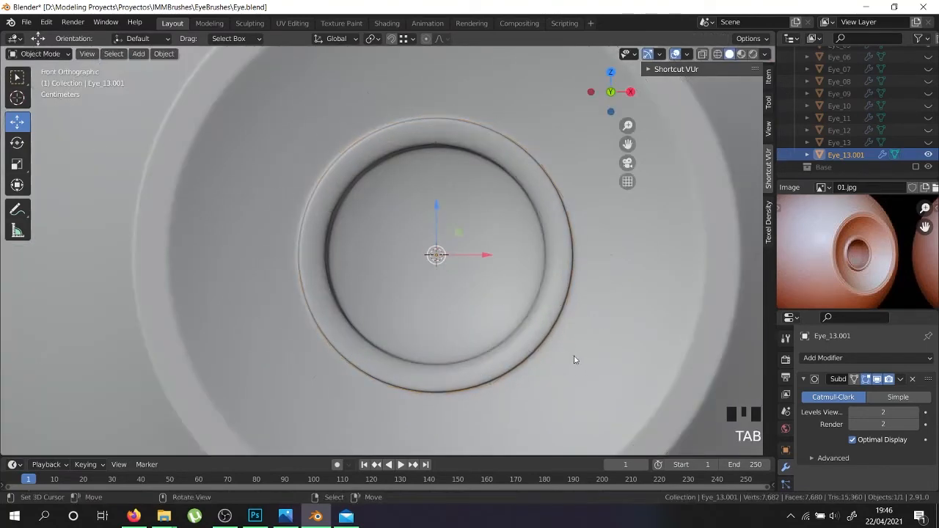
# - Select one of the two closely spaced edge loops around the pupil lip's outer side and delete it
pyautogui.press('Tab')
pyautogui.scroll(-2, 537, 354)
pyautogui.moveTo(537, 354); pyautogui.dragTo(553, 370, button='middle')
pyautogui.scroll(3, 552, 366)
pyautogui.keyDown('shift'); pyautogui.moveTo(540, 408); pyautogui.dragTo(351, 285, button='middle'); pyautogui.keyUp('shift')
pyautogui.press('Tab')
pyautogui.scroll(5, 445, 353)
pyautogui.rightClick(439, 348)
pyautogui.click(92, 54)
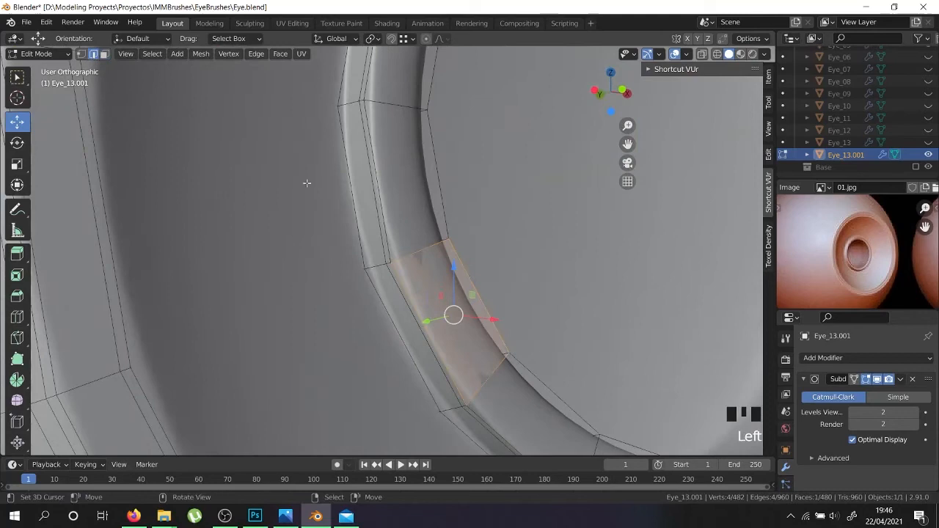
pyautogui.rightClick(384, 241)
pyautogui.rightClick(385, 241)
pyautogui.keyDown('alt'); pyautogui.keyDown('shift'); pyautogui.rightClick(382, 241); pyautogui.keyUp('shift'); pyautogui.keyUp('alt')
pyautogui.keyDown('alt'); pyautogui.keyDown('shift'); pyautogui.rightClick(382, 241); pyautogui.keyUp('shift'); pyautogui.keyUp('alt')
pyautogui.keyDown('alt'); pyautogui.keyDown('shift'); pyautogui.rightClick(383, 241); pyautogui.keyUp('shift'); pyautogui.keyUp('alt')
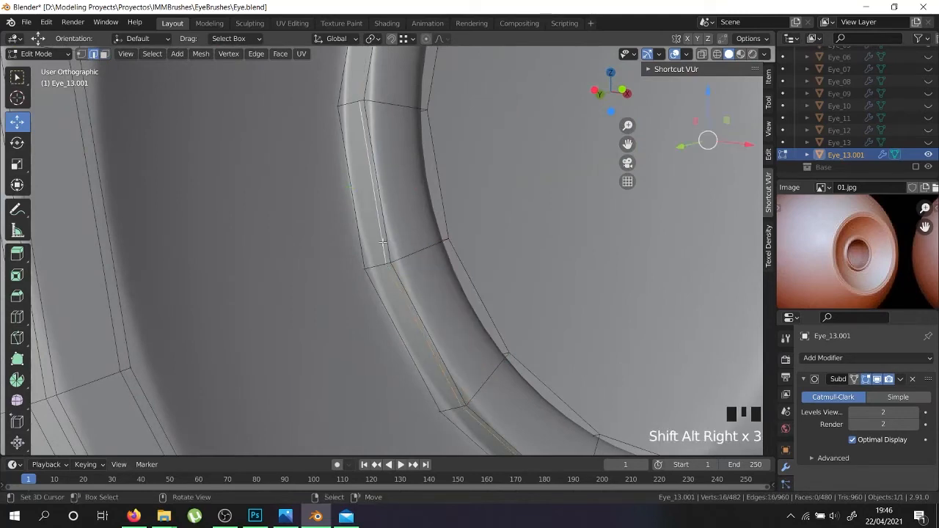
pyautogui.press('x')
pyautogui.click(359, 386)
# - Select the remaining edge loop around the pupil lip's outer side and bevel it with one segment
pyautogui.keyDown('alt'); pyautogui.keyDown('shift'); pyautogui.rightClick(430, 336); pyautogui.keyUp('shift'); pyautogui.keyUp('alt')
pyautogui.keyDown('alt'); pyautogui.keyDown('shift'); pyautogui.rightClick(430, 336); pyautogui.keyUp('shift'); pyautogui.keyUp('alt')
pyautogui.keyDown('alt'); pyautogui.keyDown('shift'); pyautogui.rightClick(430, 336); pyautogui.keyUp('shift'); pyautogui.keyUp('alt')
pyautogui.scroll(-5, 440, 339)
pyautogui.press('Tab')
pyautogui.moveTo(461, 342)
pyautogui.mouseDown(button='middle')
pyautogui.moveTo(434, 365)
pyautogui.moveTo(470, 344)
pyautogui.mouseUp(button='middle')
pyautogui.press('Tab')
pyautogui.scroll(2, 469, 345)
pyautogui.hotkey('ctrl', 'b')
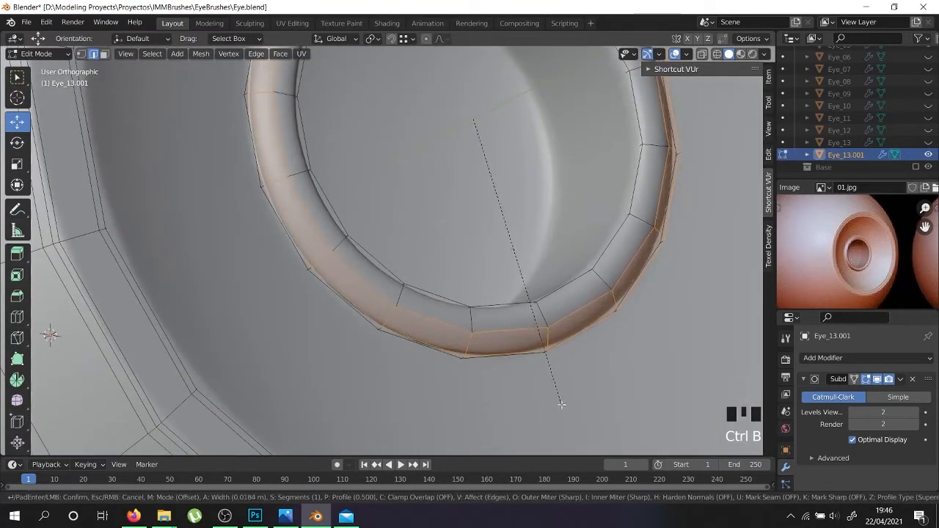
pyautogui.click(484, 370)
pyautogui.press('Tab')
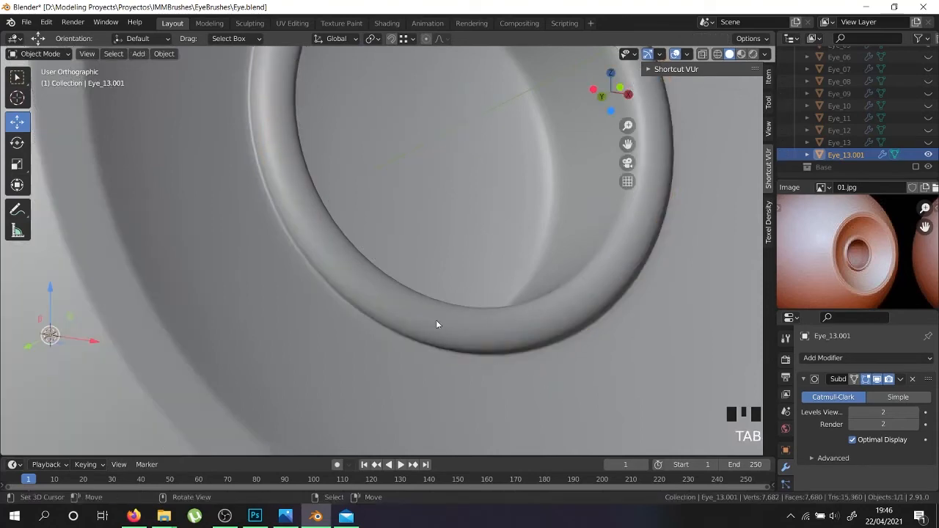
pyautogui.scroll(-4, 436, 324)
pyautogui.moveTo(433, 323); pyautogui.dragTo(399, 354, button='middle')
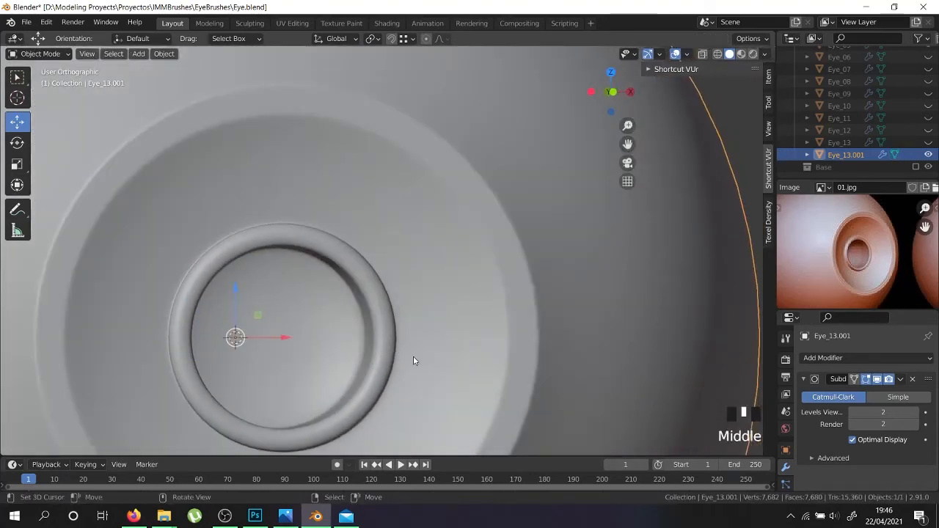
# - Select the surplus edge loop around the pupil lip's outer side and delete it
pyautogui.press('Tab')
pyautogui.moveTo(413, 360); pyautogui.dragTo(347, 356, button='middle')
pyautogui.scroll(4, 204, 400)
pyautogui.rightClick(229, 389)
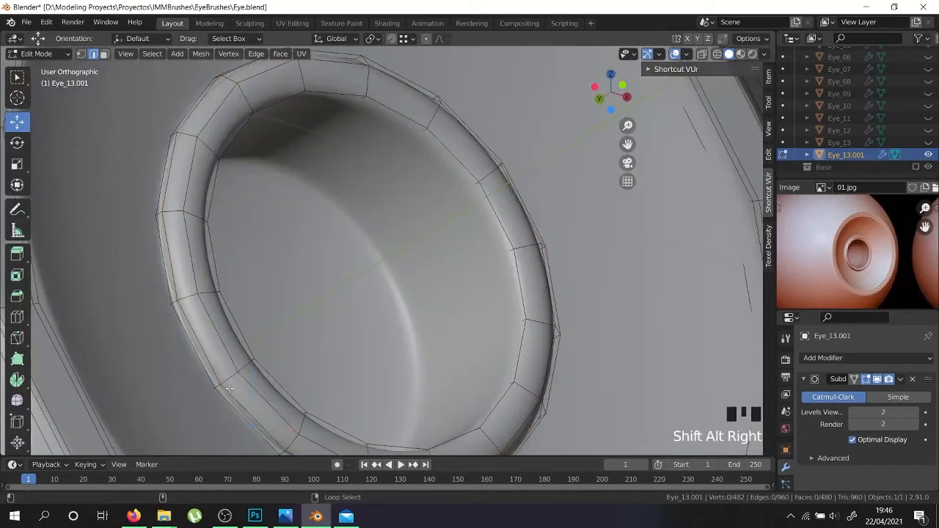
pyautogui.keyDown('alt'); pyautogui.keyDown('shift'); pyautogui.rightClick(230, 389); pyautogui.keyUp('shift'); pyautogui.keyUp('alt')
pyautogui.keyDown('alt'); pyautogui.keyDown('shift'); pyautogui.rightClick(227, 389); pyautogui.keyUp('shift'); pyautogui.keyUp('alt')
pyautogui.press('x')
pyautogui.click(230, 390)
# - Examine the lip's smoothed shape and the whole eyeball from several angles and distances
pyautogui.scroll(-2, 229, 389)
pyautogui.press('Tab')
pyautogui.scroll(-1, 229, 388)
pyautogui.moveTo(230, 388); pyautogui.dragTo(362, 286, button='middle')
pyautogui.scroll(-2, 220, 403)
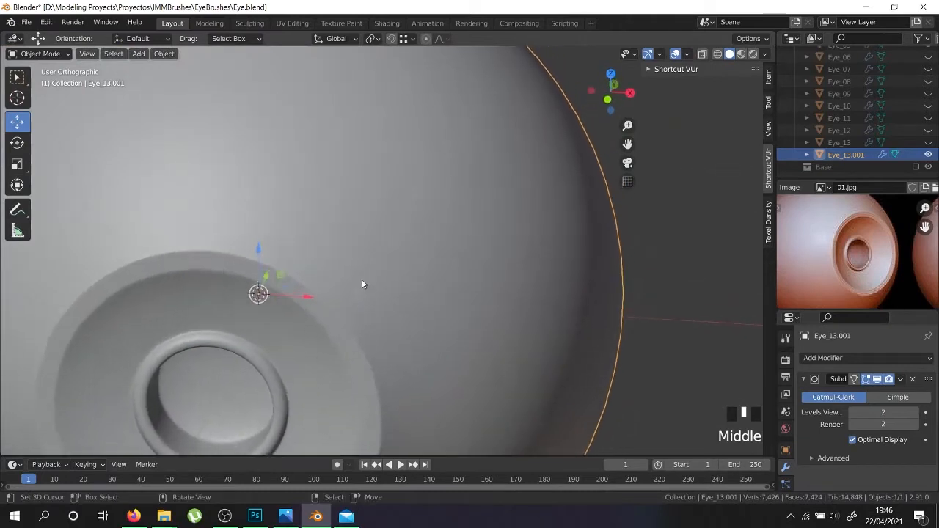
pyautogui.scroll(-4, 353, 343)
pyautogui.moveTo(353, 343); pyautogui.dragTo(332, 365, button='middle')
pyautogui.press('Tab')
pyautogui.press('Tab')
pyautogui.press('Tab')
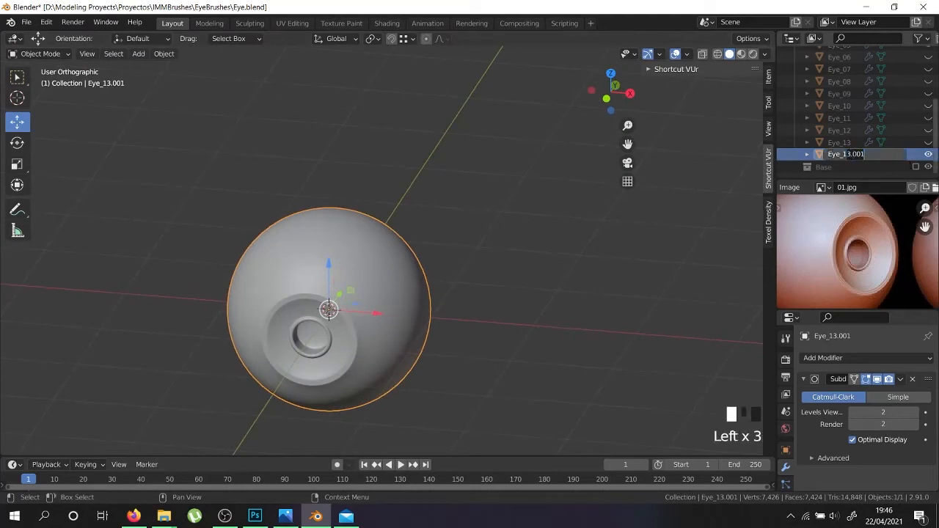
# - Rename the duplicated eyeball as Eye_14
pyautogui.press('BackSpace')
pyautogui.press('BackSpace')
pyautogui.press('BackSpace')
pyautogui.press('BackSpace')
pyautogui.press('BackSpace')
pyautogui.press('BackSpace')
pyautogui.write('4')
pyautogui.press('Return')
# - Look up the next eye variant in the reference image and hide Eye_14
pyautogui.scroll(-5, 870, 255)
pyautogui.scroll(5, 899, 249)
pyautogui.scroll(5, 895, 253)
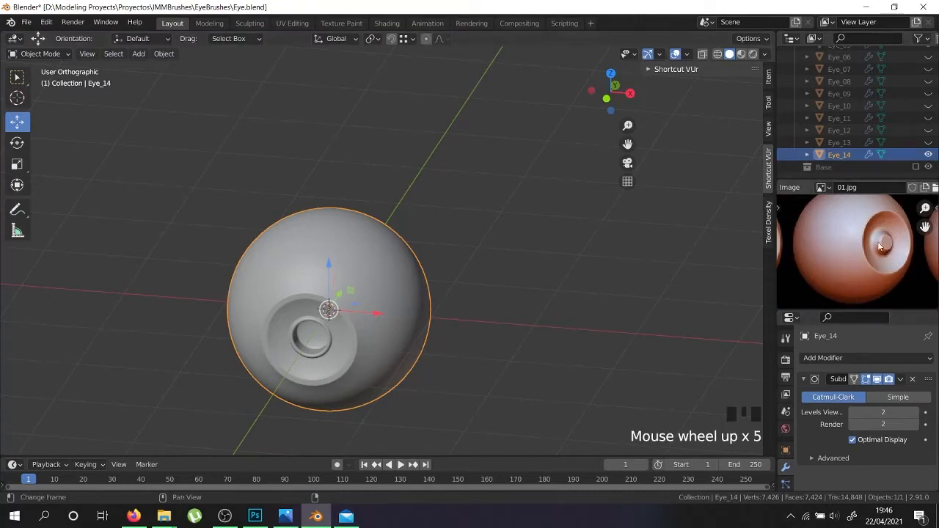
pyautogui.click(928, 154)
# - Preview Eye_12 and Eye_13 one at a time and compare them with the next eye in the reference image
pyautogui.click(928, 132)
pyautogui.click(928, 133)
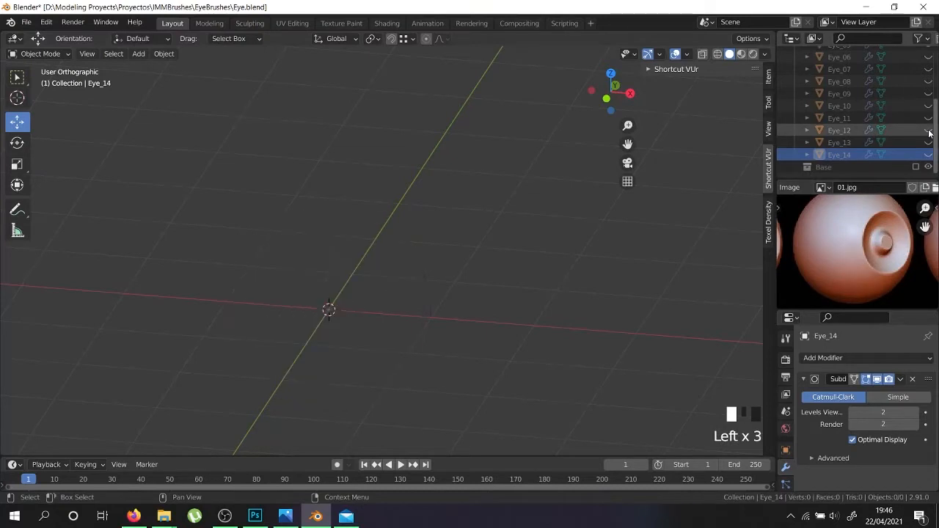
pyautogui.click(928, 143)
pyautogui.rightClick(334, 344)
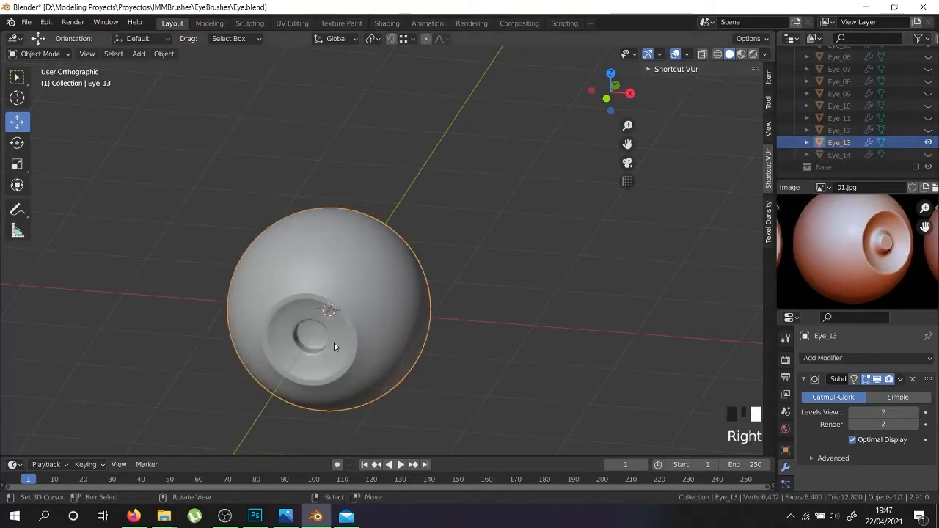
pyautogui.scroll(-6, 795, 286)
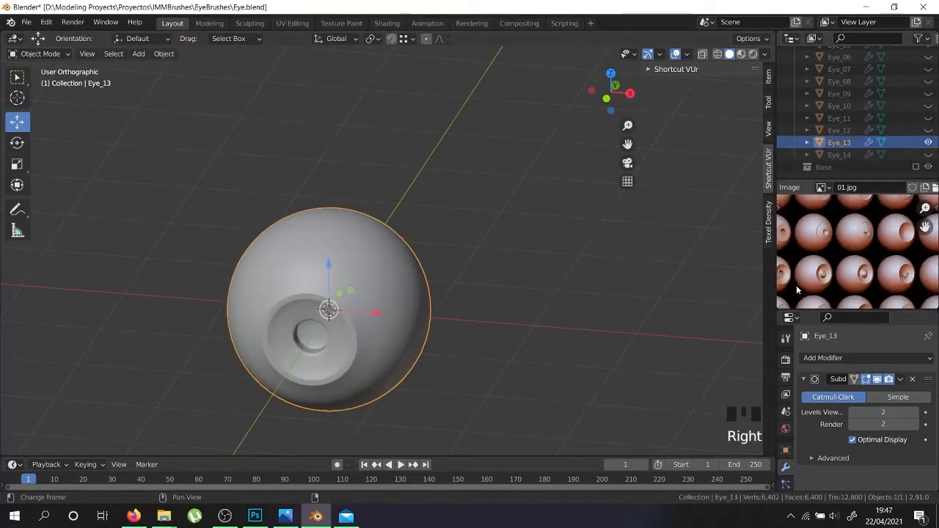
pyautogui.scroll(5, 796, 284)
pyautogui.click(928, 142)
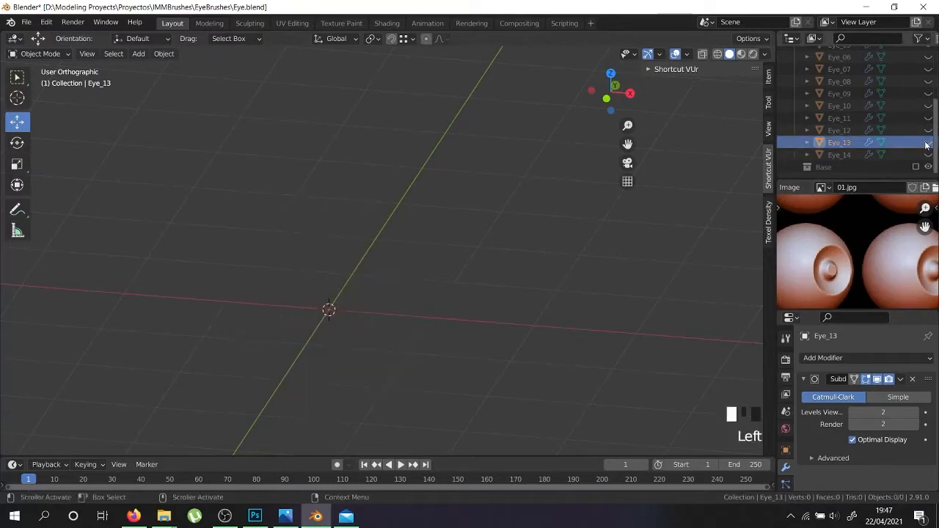
# - Show Eye_11, duplicate it in place and rename the copy as Eye_15
pyautogui.click(927, 118)
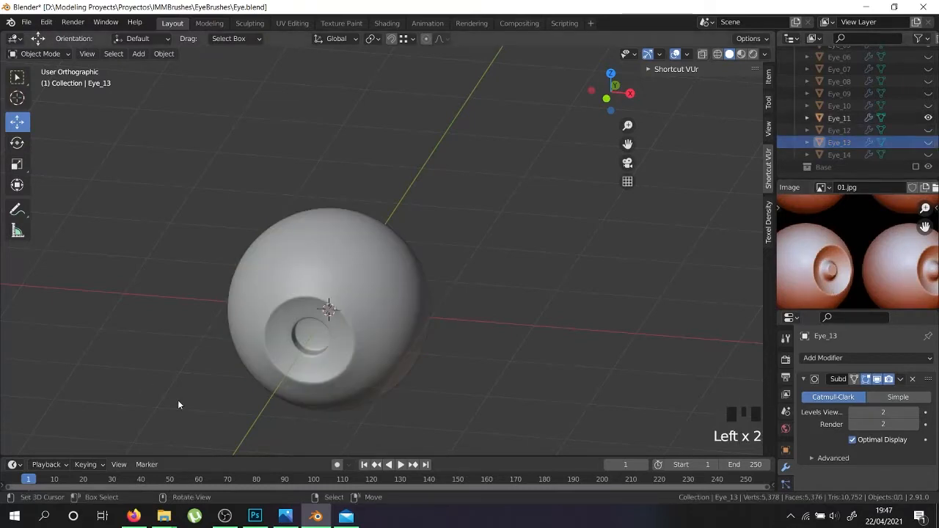
pyautogui.rightClick(287, 369)
pyautogui.press('Tab')
pyautogui.moveTo(287, 368); pyautogui.dragTo(341, 351, button='middle')
pyautogui.press('Tab')
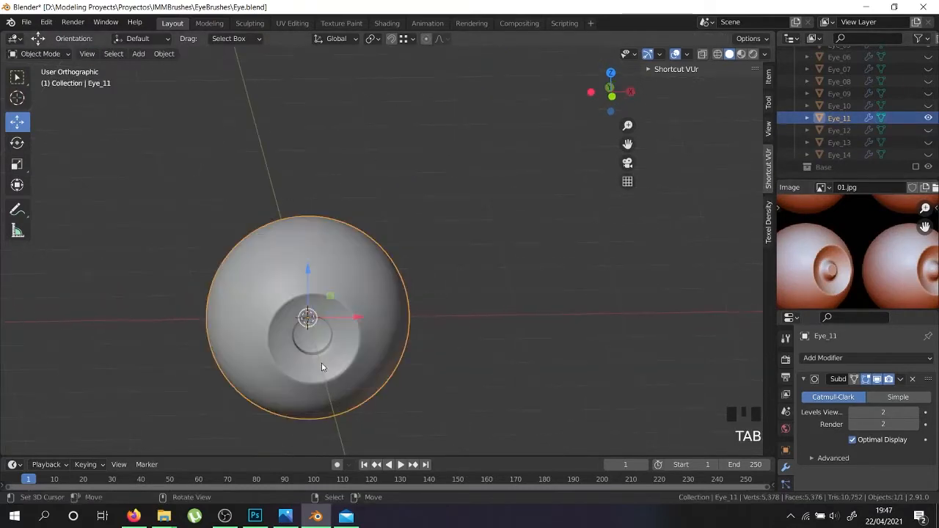
pyautogui.hotkey('shift', 'd')
pyautogui.press('Escape')
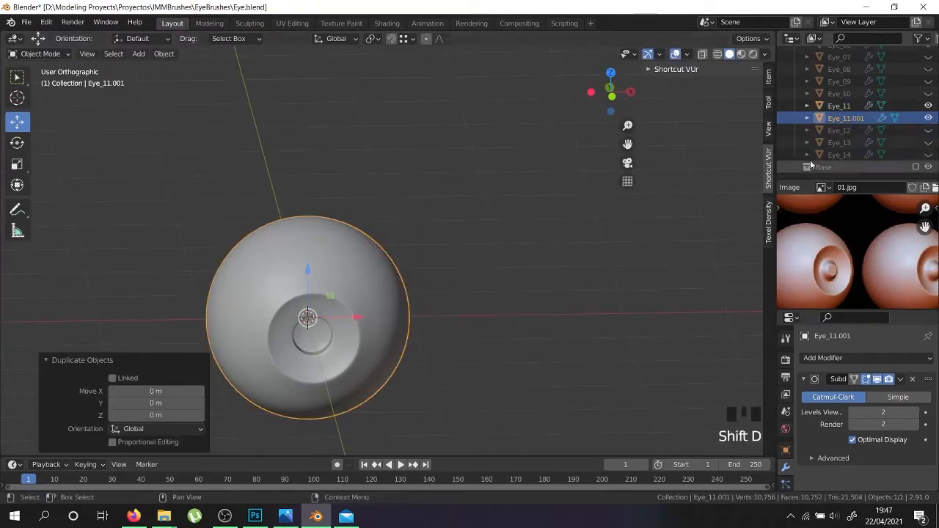
pyautogui.doubleClick(852, 118)
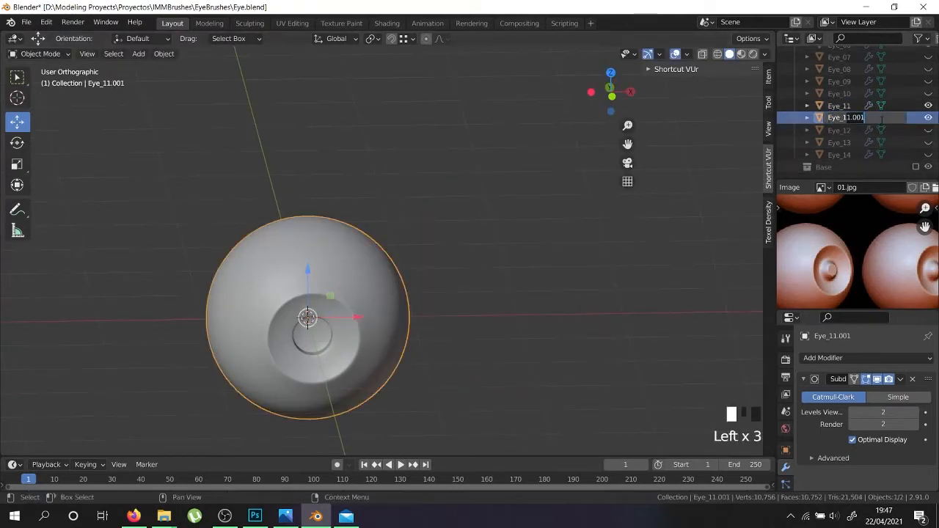
pyautogui.write('5')
pyautogui.press('Return')
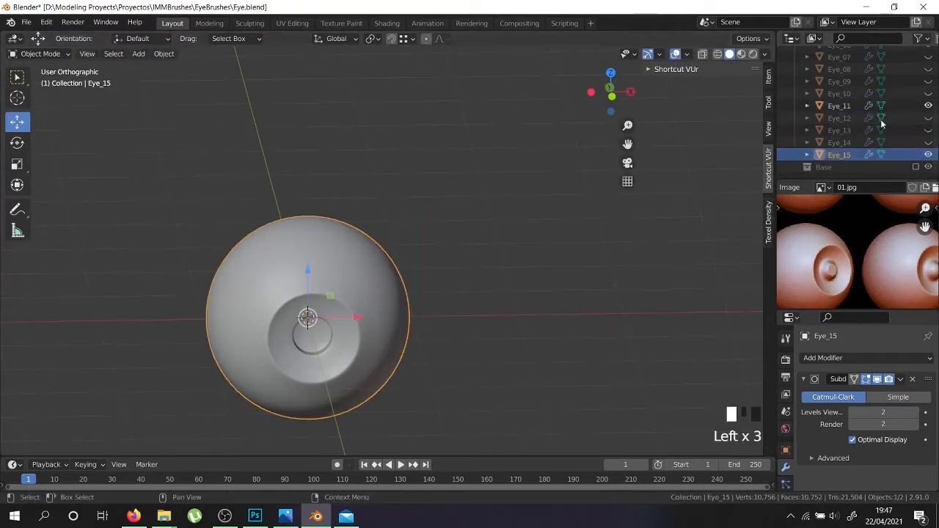
# - Hide Eye_11 and enter Edit Mode on Eye_15
pyautogui.click(928, 106)
pyautogui.press('Tab')
pyautogui.scroll(9, 402, 317)
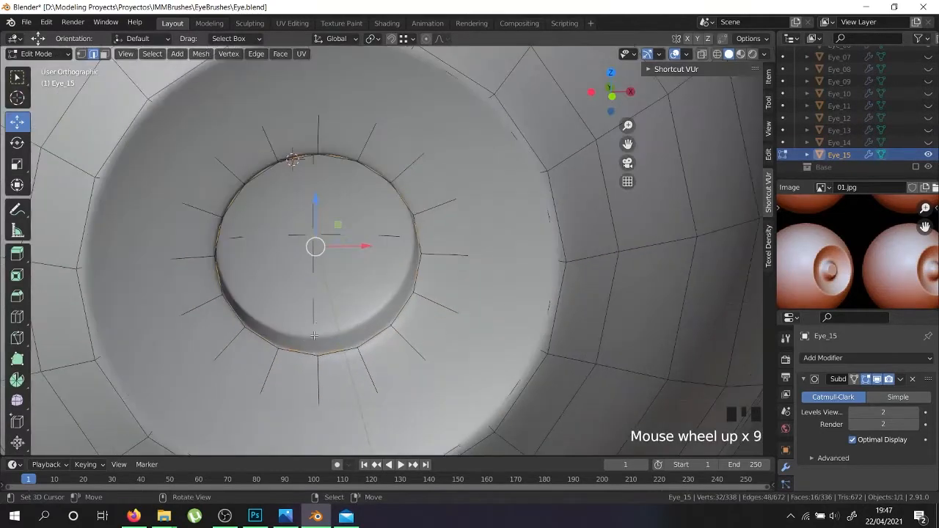
# - Select the pupil disc's faces by picking its centre vertex in wireframe and growing the selection twice
pyautogui.rightClick(322, 316)
pyautogui.hotkey('shift', 'z')
pyautogui.moveTo(298, 224); pyautogui.dragTo(308, 252, button='middle')
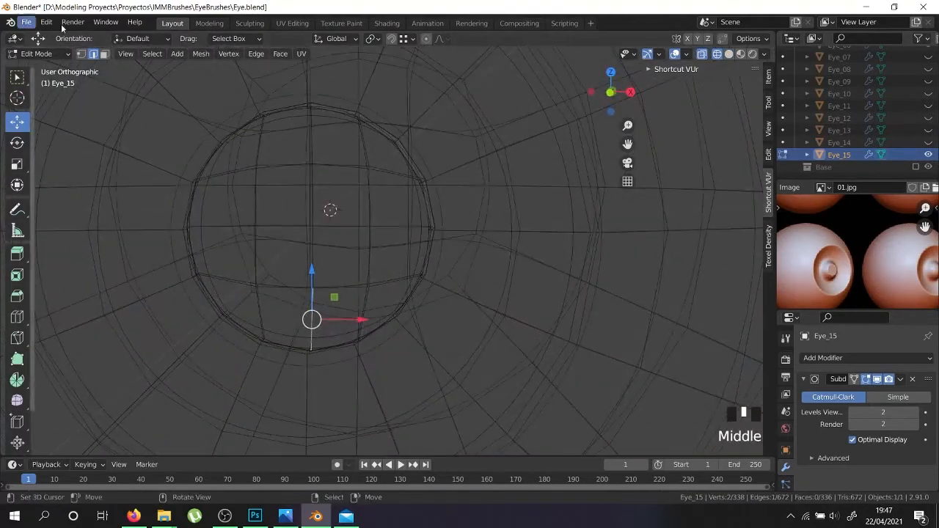
pyautogui.click(84, 53)
pyautogui.rightClick(308, 221)
pyautogui.moveTo(340, 235)
pyautogui.mouseDown(button='middle')
pyautogui.moveTo(356, 240)
pyautogui.moveTo(362, 265)
pyautogui.moveTo(352, 259)
pyautogui.mouseUp(button='middle')
pyautogui.hotkey('shift', 'z')
pyautogui.press('KP_1')
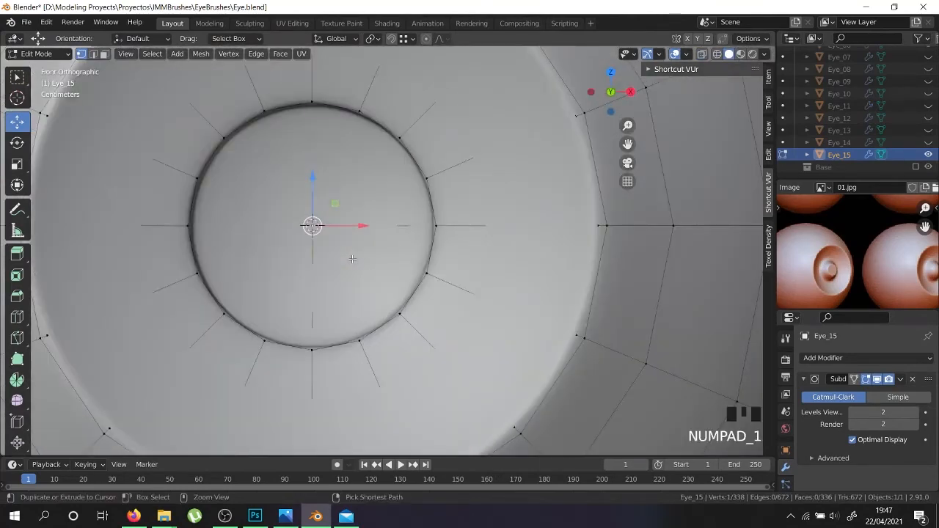
pyautogui.press('ctrl+KP_Add')
pyautogui.press('ctrl+KP_Add')
pyautogui.hotkey('shift', 'z')
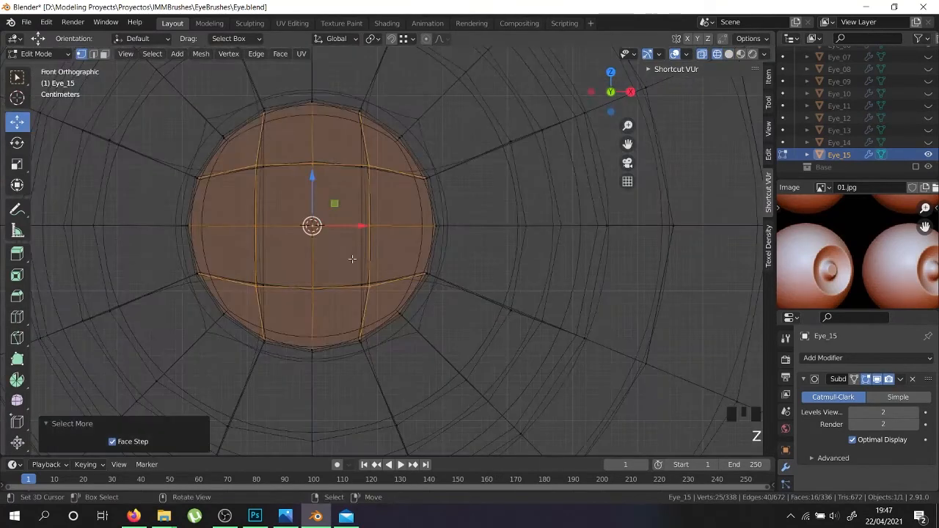
pyautogui.moveTo(353, 259); pyautogui.dragTo(331, 335, button='middle')
pyautogui.scroll(3, 331, 335)
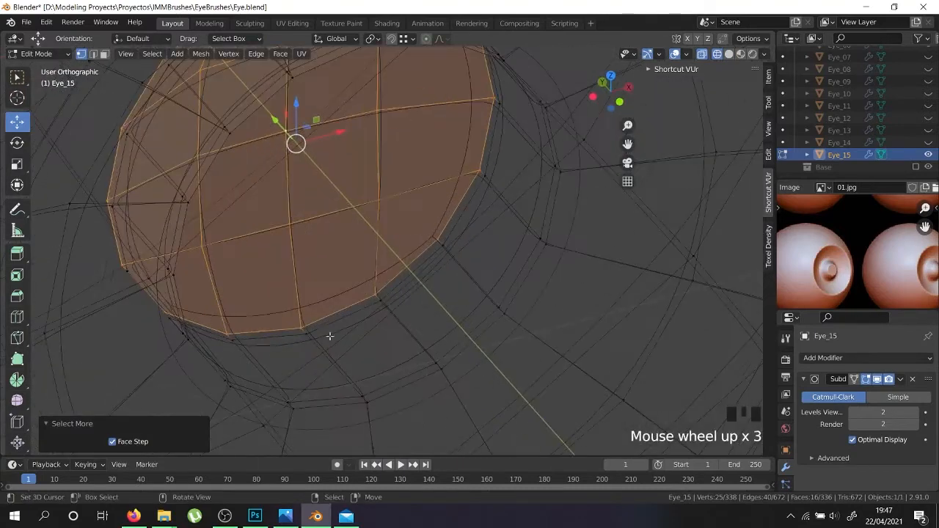
# - Try to select the supporting edge loop next to the pupil disc in wireframe
pyautogui.rightClick(324, 323)
pyautogui.keyDown('alt'); pyautogui.keyDown('shift'); pyautogui.rightClick(324, 323); pyautogui.keyUp('shift'); pyautogui.keyUp('alt')
pyautogui.keyDown('alt'); pyautogui.keyDown('shift'); pyautogui.rightClick(324, 323); pyautogui.keyUp('shift'); pyautogui.keyUp('alt')
pyautogui.keyDown('alt'); pyautogui.keyDown('shift'); pyautogui.rightClick(324, 324); pyautogui.keyUp('shift'); pyautogui.keyUp('alt')
pyautogui.keyDown('alt'); pyautogui.keyDown('shift'); pyautogui.rightClick(324, 323); pyautogui.keyUp('shift'); pyautogui.keyUp('alt')
pyautogui.moveTo(323, 323); pyautogui.dragTo(394, 376, button='middle')
pyautogui.keyDown('alt'); pyautogui.keyDown('shift'); pyautogui.rightClick(394, 377); pyautogui.keyUp('shift'); pyautogui.keyUp('alt')
# - Turn off the Subdivision modifier's viewport display and delete the two supporting edge loops along the inner and outer ends of the pupil wall
pyautogui.click(878, 379)
pyautogui.press('z')
pyautogui.rightClick(376, 282)
pyautogui.keyDown('alt'); pyautogui.keyDown('shift'); pyautogui.rightClick(379, 276); pyautogui.keyUp('shift'); pyautogui.keyUp('alt')
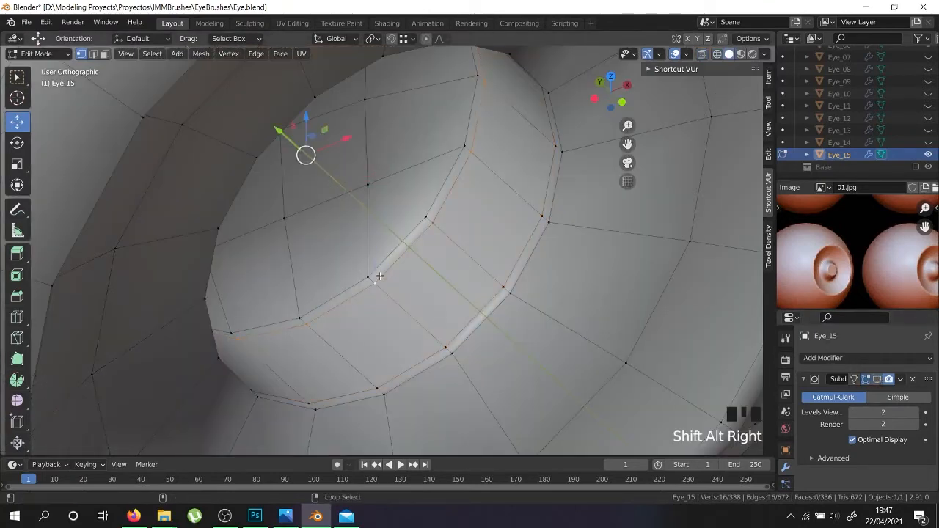
pyautogui.keyDown('alt'); pyautogui.keyDown('shift'); pyautogui.rightClick(467, 327); pyautogui.keyUp('shift'); pyautogui.keyUp('alt')
pyautogui.hotkey('ctrl', 'z')
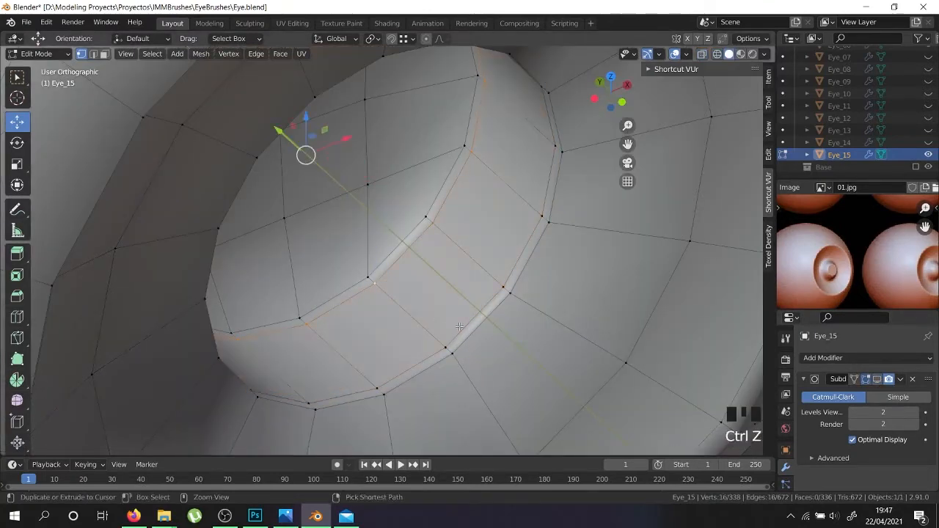
pyautogui.click(93, 54)
pyautogui.keyDown('alt'); pyautogui.keyDown('shift'); pyautogui.rightClick(456, 332); pyautogui.keyUp('shift'); pyautogui.keyUp('alt')
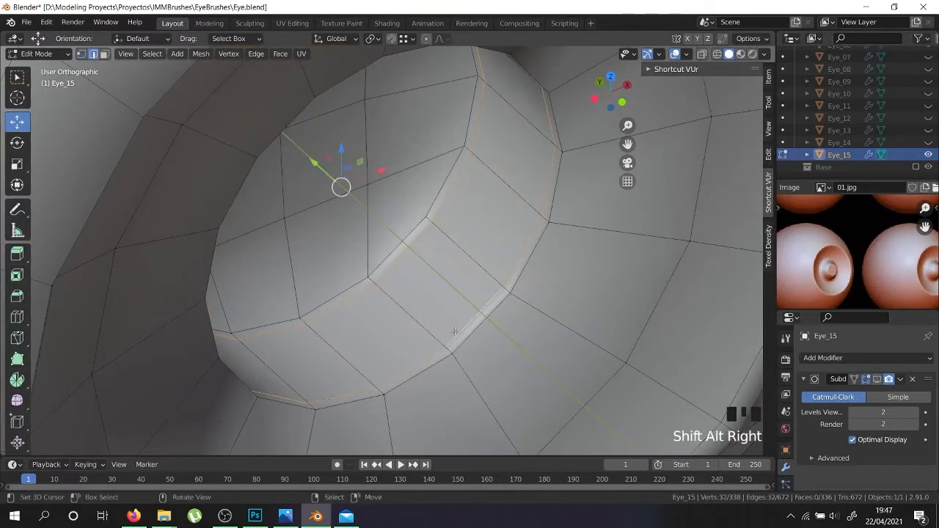
pyautogui.press('x')
pyautogui.click(402, 331)
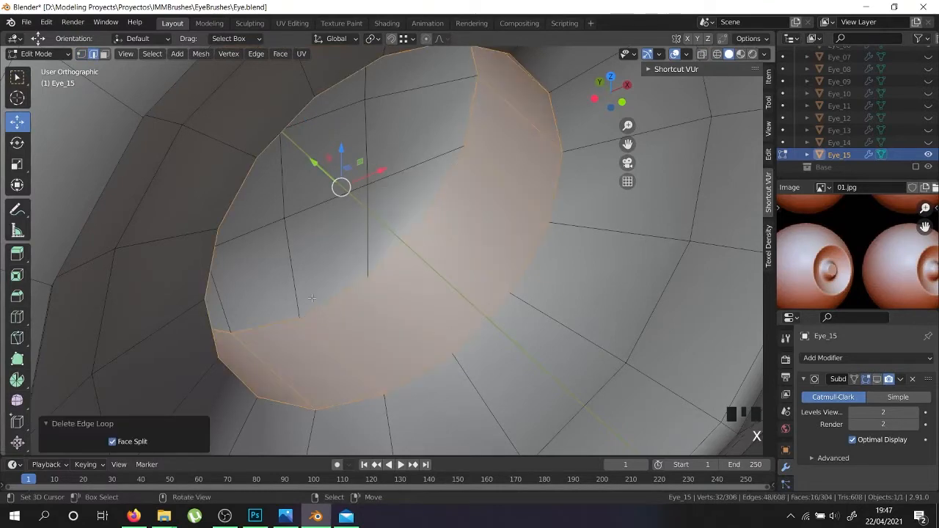
# - Select the four central faces of the pupil disc and grow the selection to cover the whole disc
pyautogui.scroll(-2, 312, 297)
pyautogui.moveTo(312, 297); pyautogui.dragTo(301, 192, button='middle')
pyautogui.click(103, 54)
pyautogui.rightClick(301, 192)
pyautogui.keyDown('ctrl'); pyautogui.rightClick(326, 248); pyautogui.keyUp('ctrl')
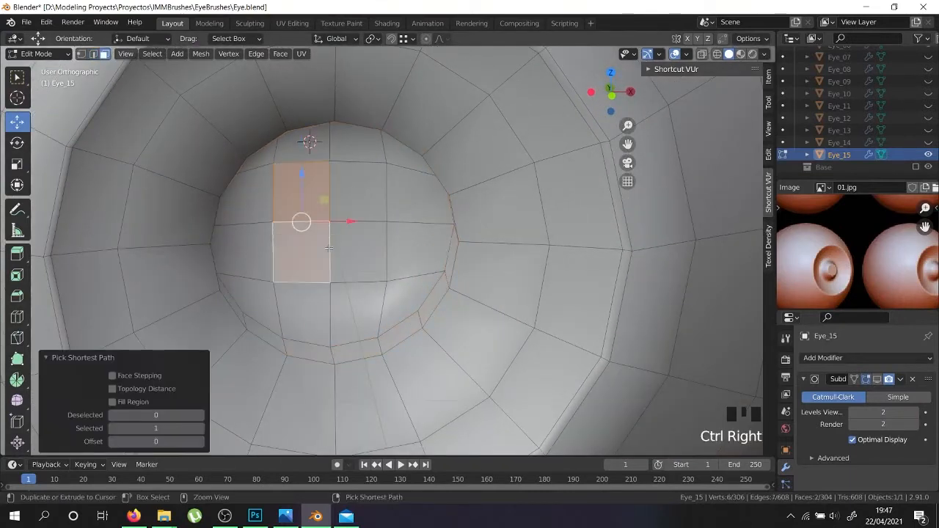
pyautogui.keyDown('ctrl'); pyautogui.rightClick(358, 251); pyautogui.keyUp('ctrl')
pyautogui.keyDown('ctrl'); pyautogui.rightClick(358, 192); pyautogui.keyUp('ctrl')
pyautogui.press('ctrl+KP_Add')
pyautogui.scroll(-2, 350, 214)
pyautogui.moveTo(351, 214); pyautogui.dragTo(302, 202, button='middle')
# - Move the pupil disc forward along Y by about 0.235 m, and pull it back by about 0.016 m
pyautogui.moveTo(301, 204); pyautogui.dragTo(379, 231)
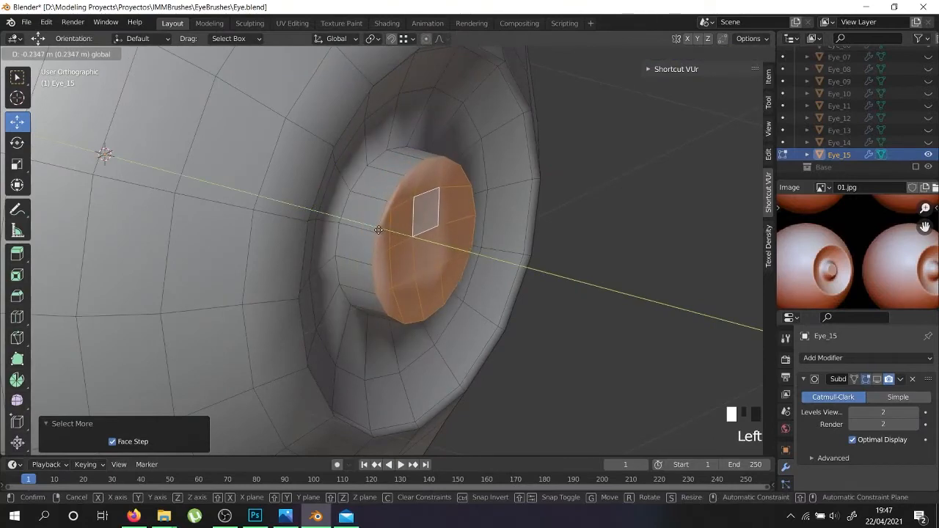
pyautogui.click(378, 231)
pyautogui.scroll(-2, 377, 231)
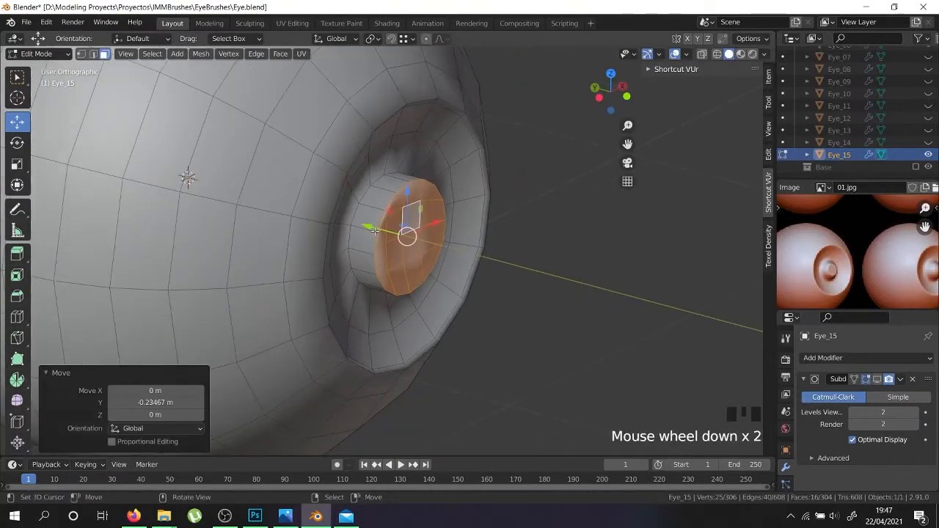
pyautogui.press('KP_3')
pyautogui.moveTo(464, 239); pyautogui.dragTo(469, 240)
# - Flatten the selected pupil disc by scaling it to 0 along Y
pyautogui.moveTo(469, 240); pyautogui.dragTo(593, 279, button='middle')
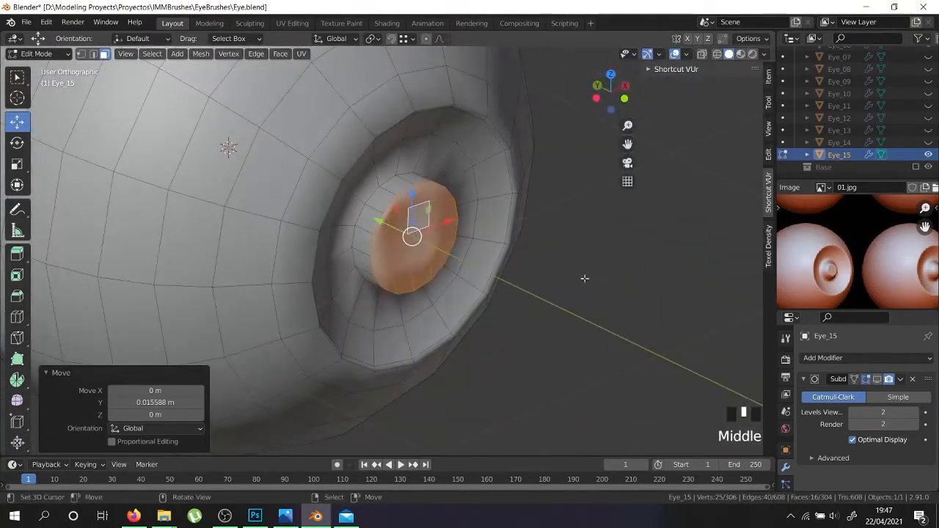
pyautogui.scroll(2, 451, 256)
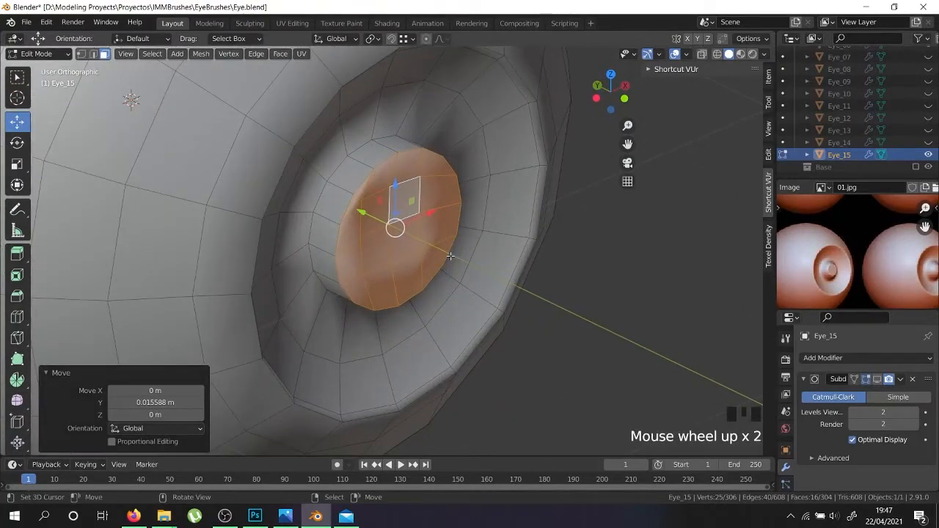
pyautogui.press('s')
pyautogui.press('y')
pyautogui.press('0')
pyautogui.press('Return')
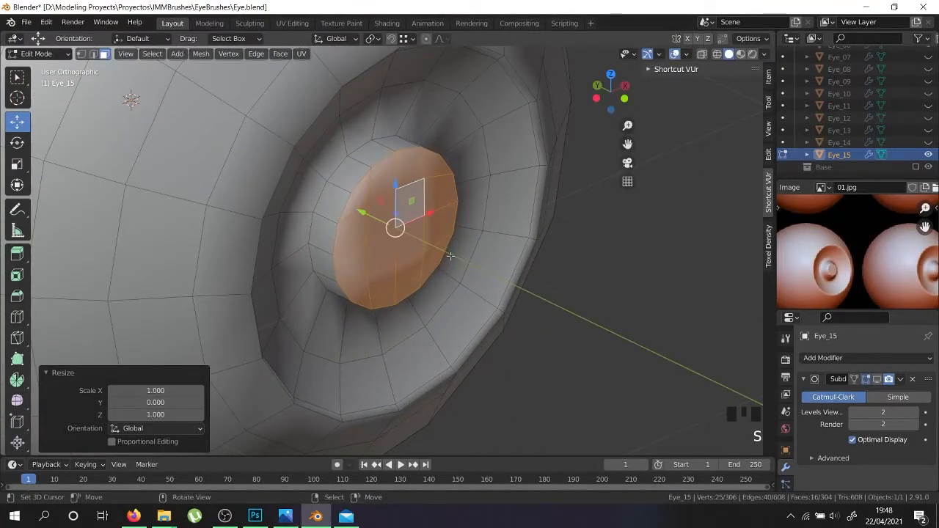
# - Move the flattened pupil disc forward along Y by about 0.008 m in side view and check it in solid shading
pyautogui.press('KP_3')
pyautogui.scroll(2, 402, 232)
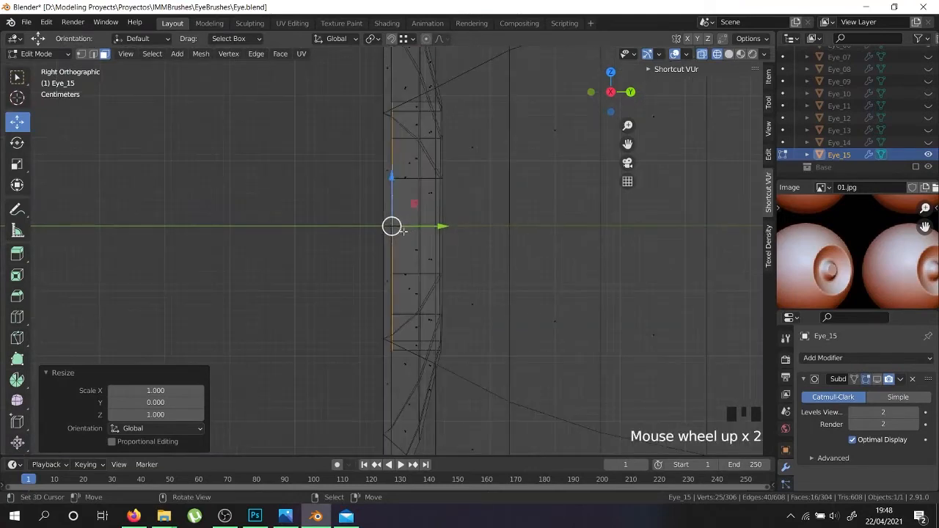
pyautogui.moveTo(438, 231); pyautogui.dragTo(434, 230)
pyautogui.scroll(-1, 433, 230)
pyautogui.scroll(-3, 434, 231)
pyautogui.press('z')
pyautogui.moveTo(308, 287); pyautogui.dragTo(481, 318, button='middle')
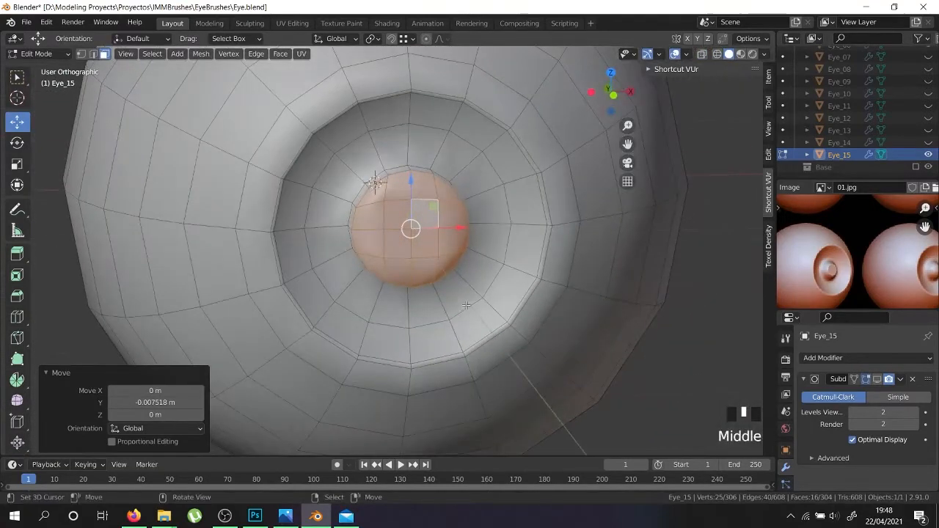
# - Turn on the Subdivision modifier's viewport display for Eye_15 and compare the smoothed pupil with the reference image
pyautogui.press('Tab')
pyautogui.click(877, 378)
pyautogui.moveTo(462, 249); pyautogui.dragTo(424, 320, button='middle')
pyautogui.scroll(4, 424, 320)
pyautogui.press('Tab')
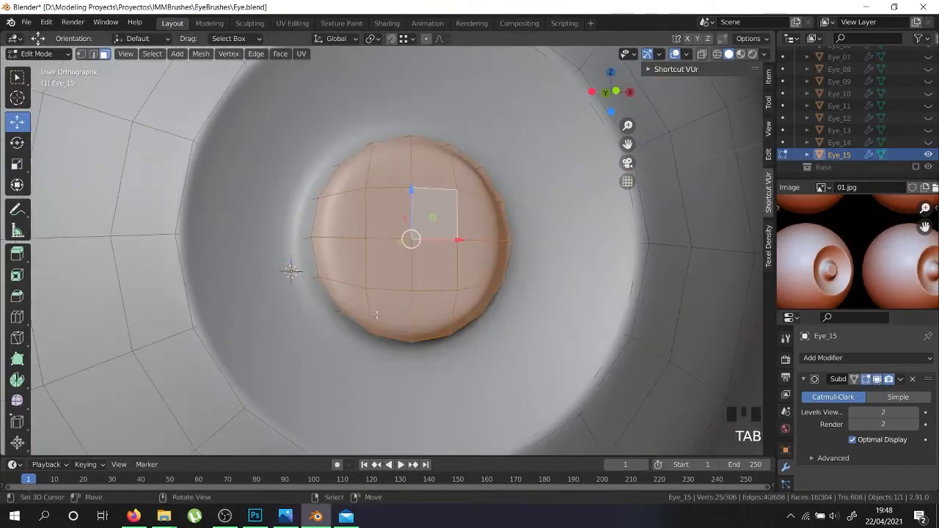
pyautogui.scroll(-3, 897, 259)
pyautogui.scroll(2, 896, 260)
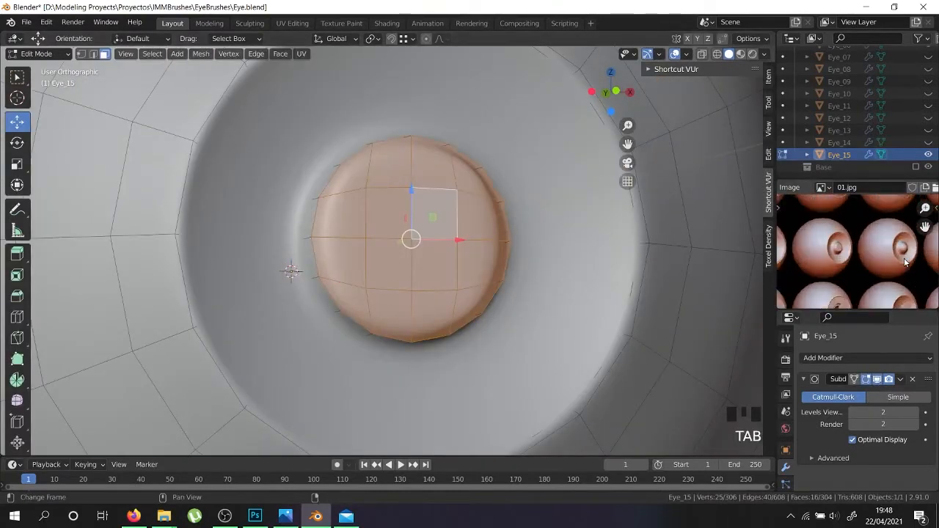
pyautogui.scroll(3, 344, 300)
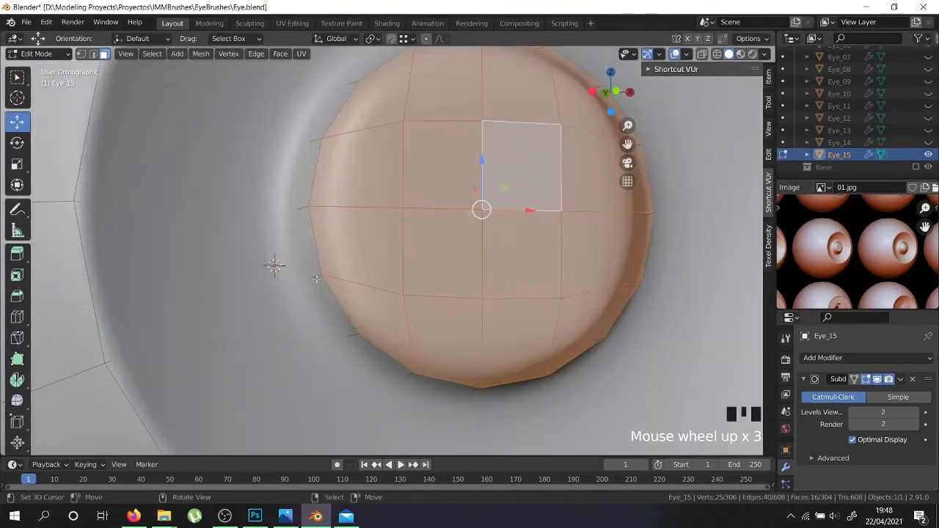
# - Add an edge loop around the side wall of Eye_15's pupil disc in wireframe and slide it close to the rim
pyautogui.press('z')
pyautogui.hotkey('ctrl', 'r')
pyautogui.click(315, 278)
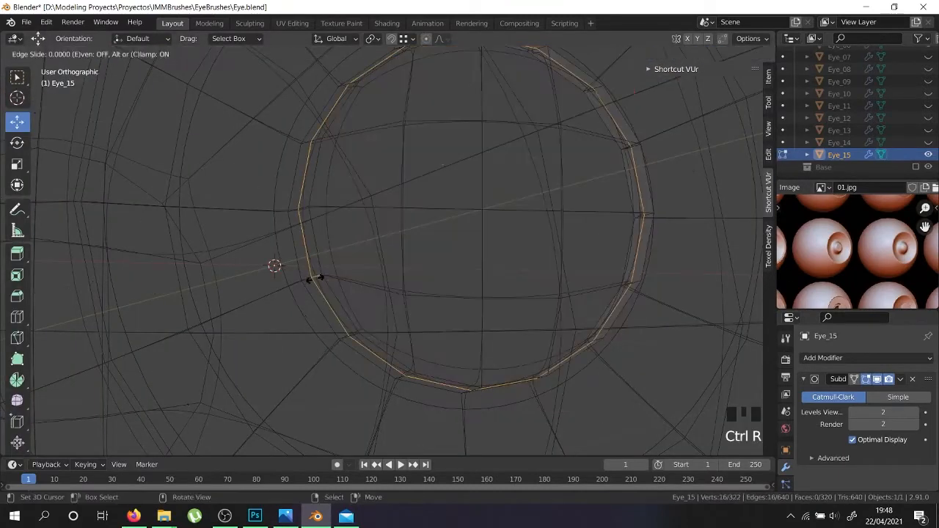
pyautogui.click(321, 277)
pyautogui.press('z')
# - Examine the smoothed pupil of Eye_15 from several angles and compare its shape with the eyes in the reference image
pyautogui.scroll(-4, 320, 274)
pyautogui.press('Tab')
pyautogui.moveTo(345, 280)
pyautogui.mouseDown(button='middle')
pyautogui.moveTo(417, 330)
pyautogui.moveTo(517, 344)
pyautogui.mouseUp(button='middle')
pyautogui.press('Tab')
pyautogui.scroll(3, 517, 344)
pyautogui.press('Tab')
pyautogui.scroll(-5, 460, 323)
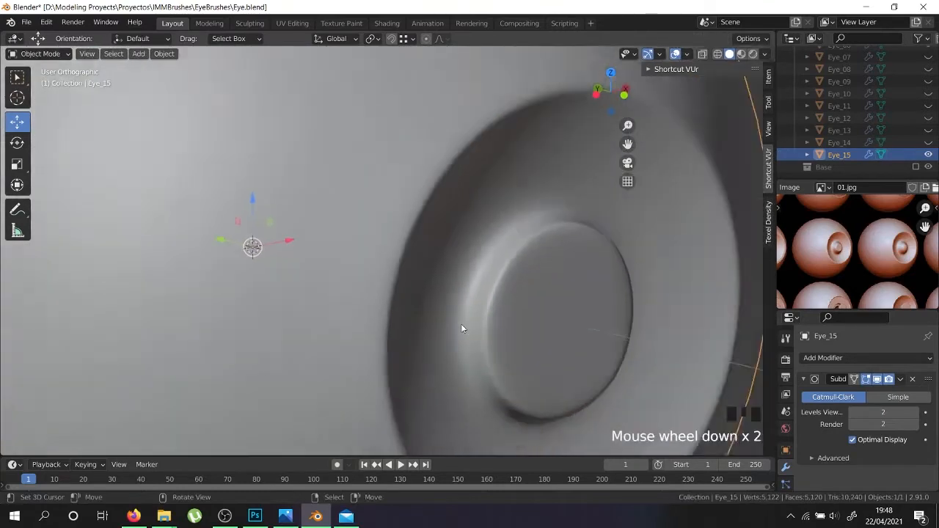
pyautogui.moveTo(495, 367); pyautogui.dragTo(436, 334, button='middle')
pyautogui.scroll(-4, 436, 334)
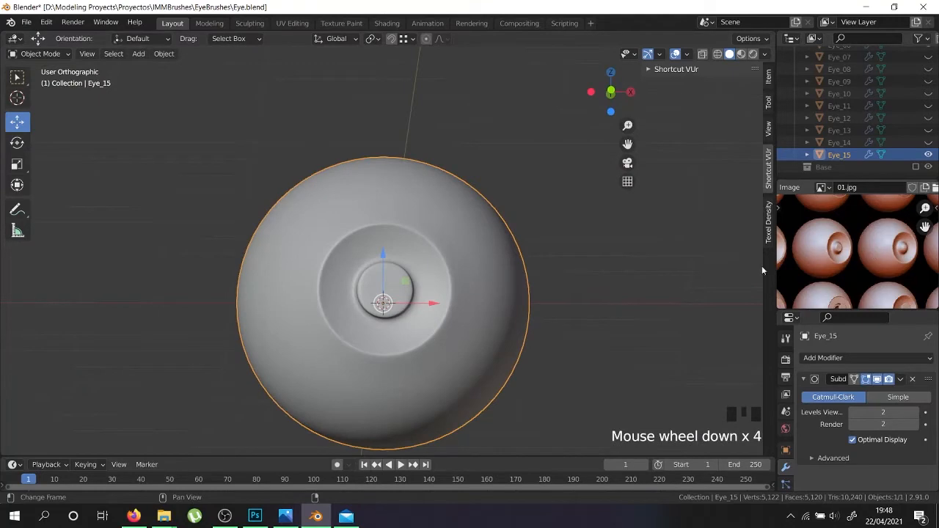
pyautogui.press('Tab')
pyautogui.scroll(4, 424, 300)
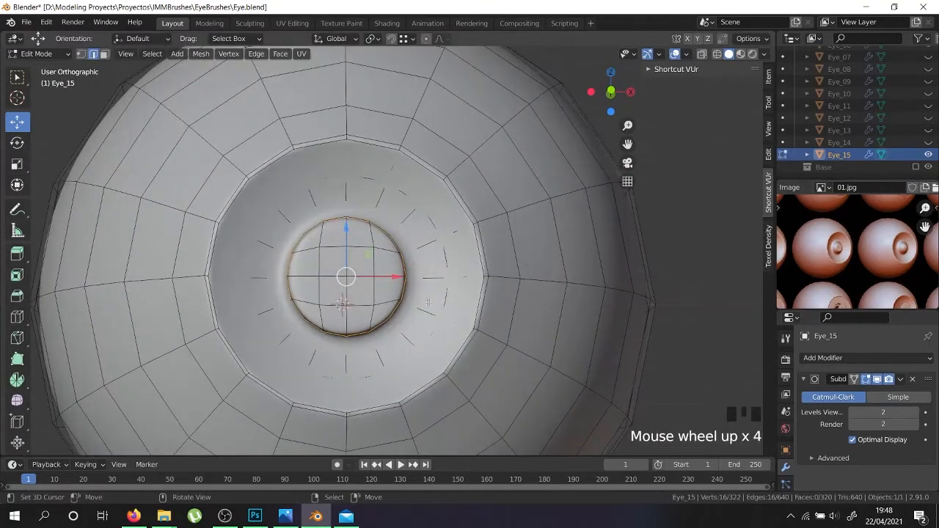
pyautogui.press('Tab')
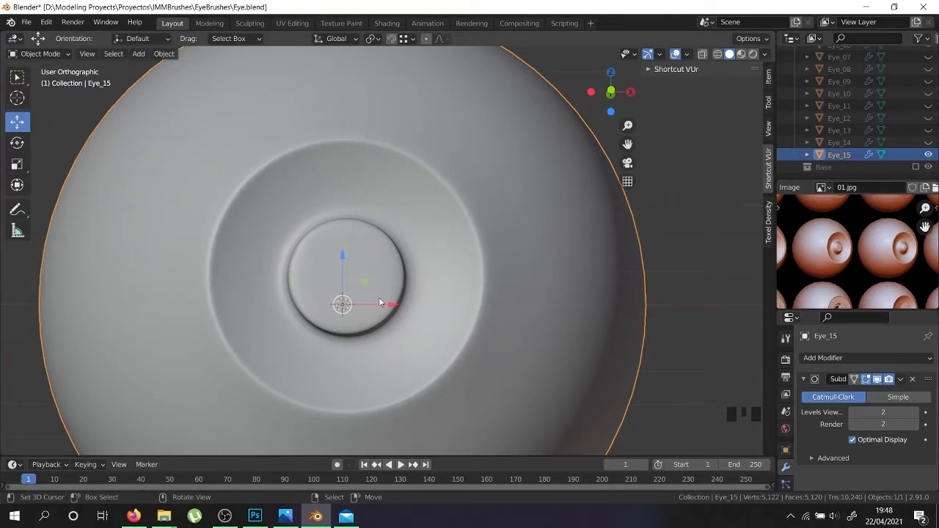
pyautogui.scroll(-1, 880, 253)
pyautogui.scroll(3, 894, 258)
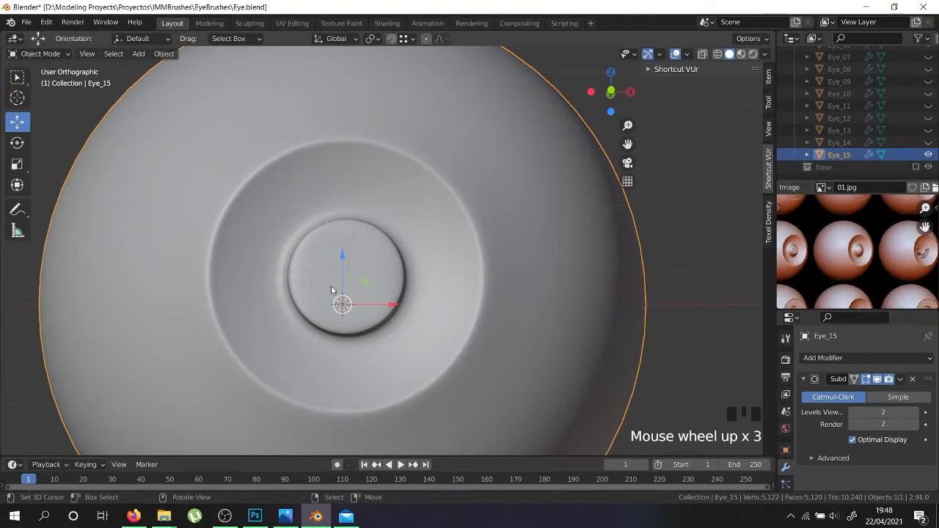
pyautogui.scroll(-4, 873, 255)
pyautogui.scroll(4, 857, 258)
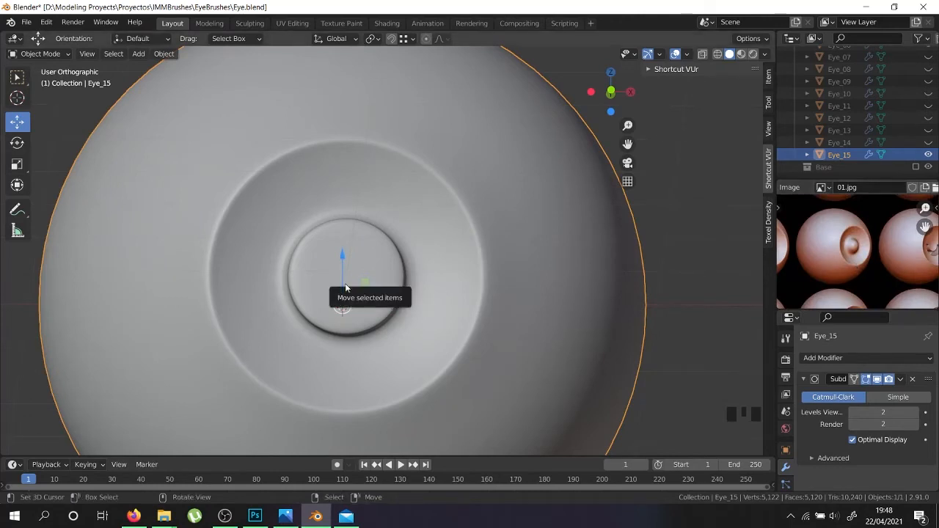
pyautogui.scroll(-2, 345, 287)
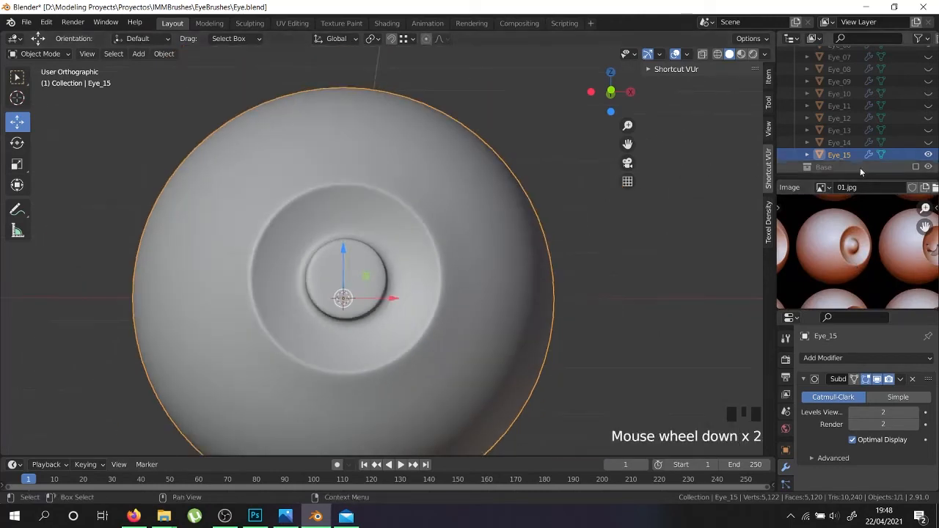
# - Hide Eye_15 and bring the next eye designs with the notched pupil into view in the reference image
pyautogui.click(928, 154)
pyautogui.scroll(-3, 825, 260)
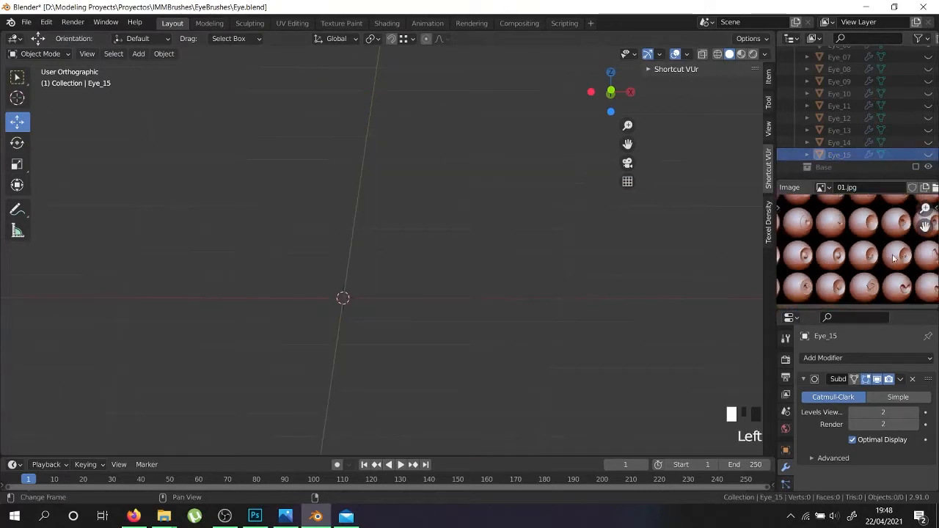
pyautogui.scroll(4, 887, 259)
pyautogui.scroll(-1, 823, 269)
pyautogui.moveTo(899, 265); pyautogui.dragTo(847, 264, button='middle')
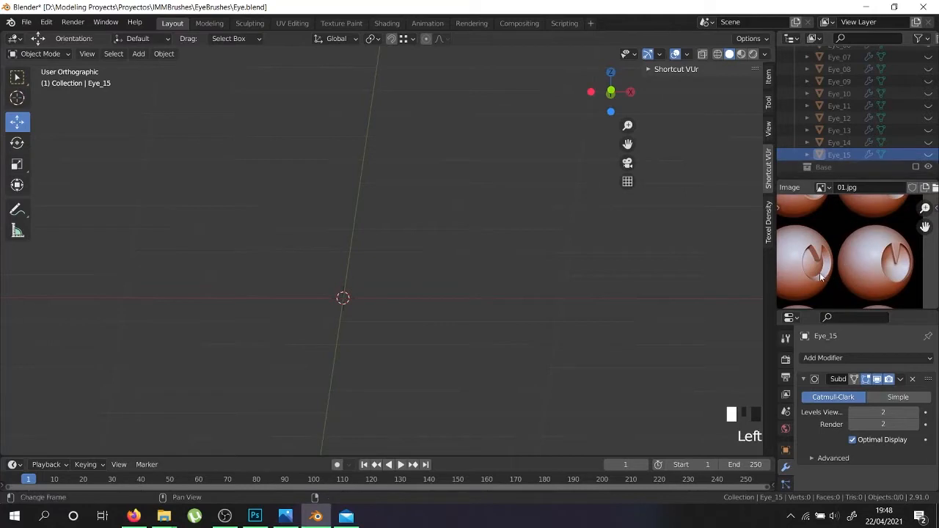
pyautogui.scroll(3, 929, 147)
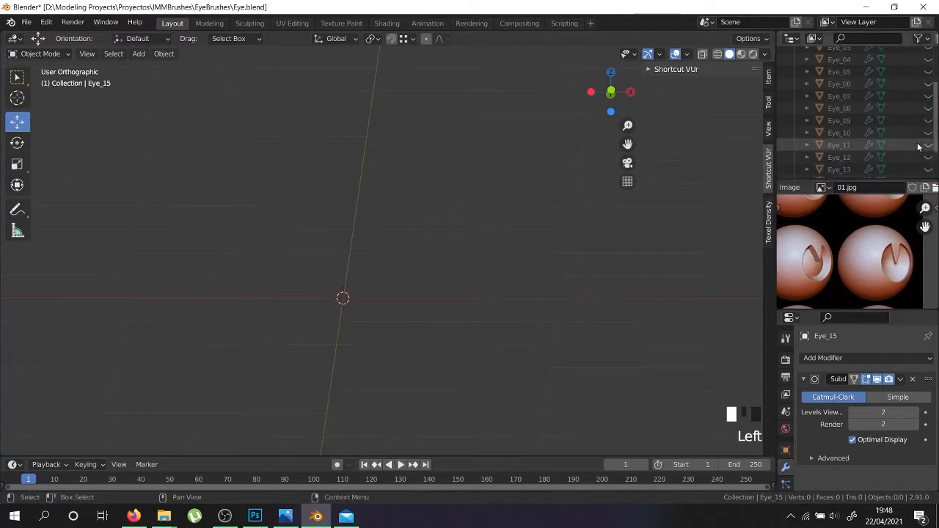
# - Show Eye_10, duplicate it in place and hide the original
pyautogui.click(929, 133)
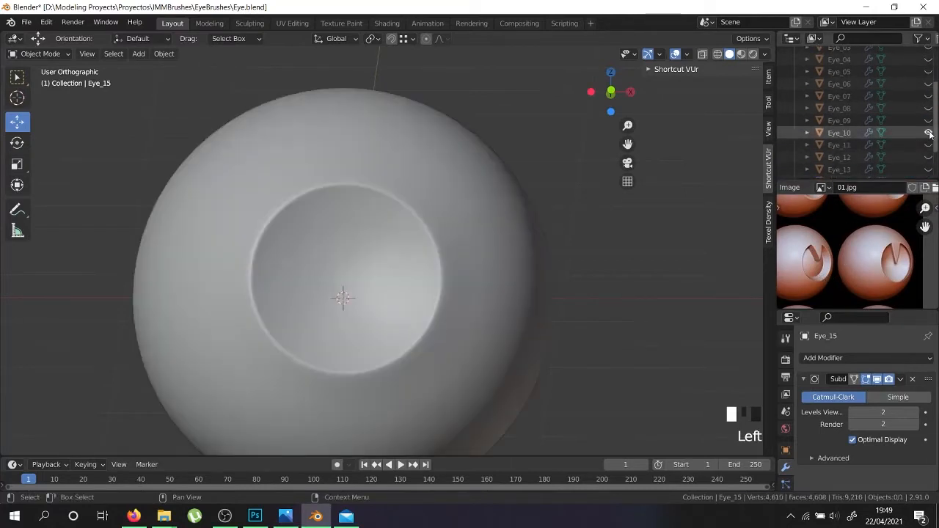
pyautogui.rightClick(527, 276)
pyautogui.moveTo(527, 277); pyautogui.dragTo(422, 318, button='middle')
pyautogui.hotkey('shift', 'd')
pyautogui.press('Escape')
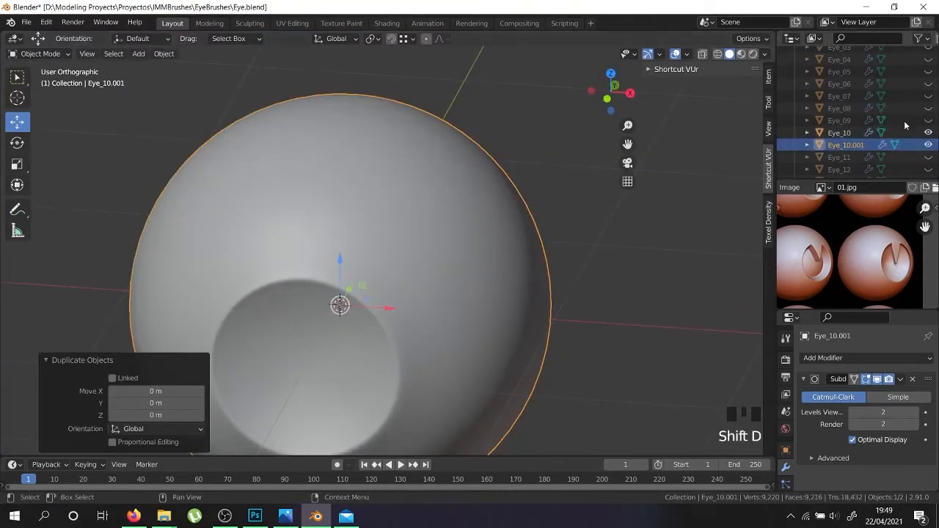
pyautogui.click(928, 132)
# - Rename the duplicated eye object as Eye_16
pyautogui.scroll(-3, 910, 125)
pyautogui.click(858, 94)
pyautogui.doubleClick(855, 93)
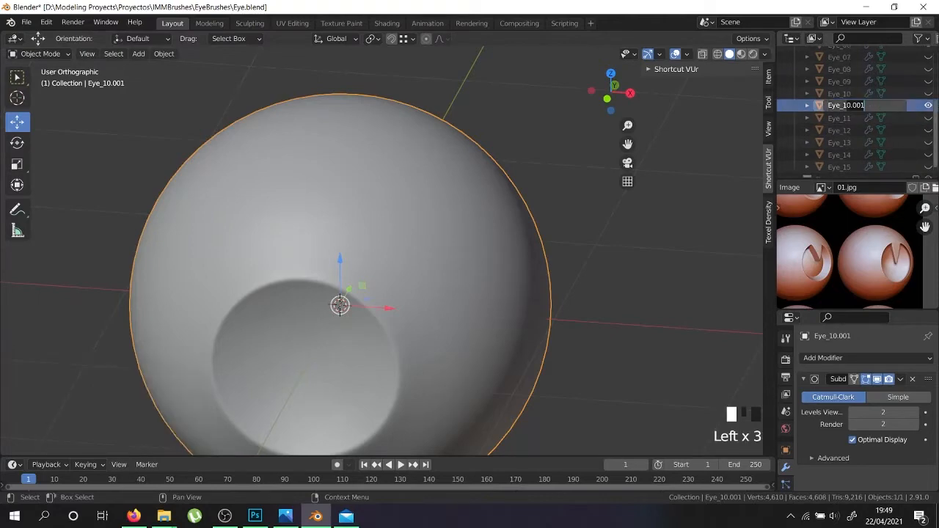
pyautogui.write('Eye_16')
pyautogui.press('Return')
# - Reshape the selected inner edge loop of Eye_16's recess into a circle with LoopTools, working in front view
pyautogui.press('Tab')
pyautogui.moveTo(411, 345); pyautogui.dragTo(457, 263, button='middle')
pyautogui.scroll(2, 440, 276)
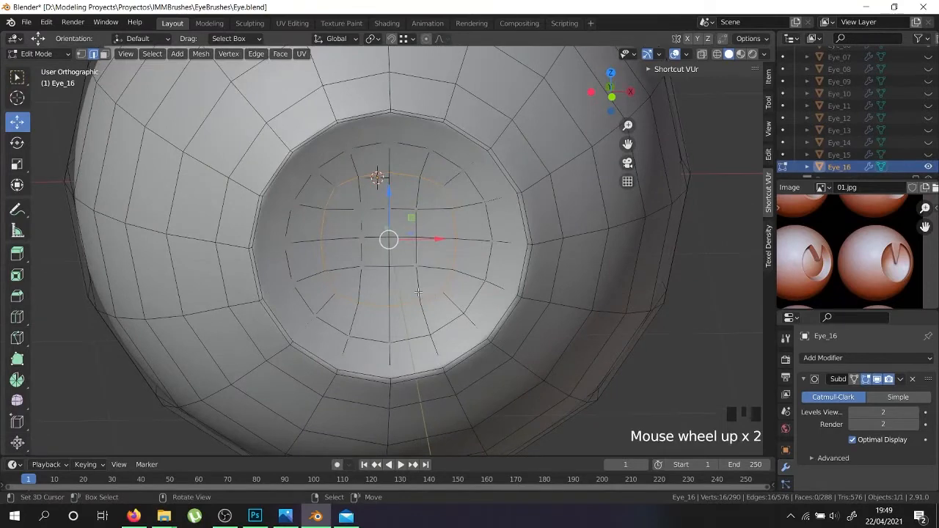
pyautogui.press('KP_1')
pyautogui.rightClick(418, 291)
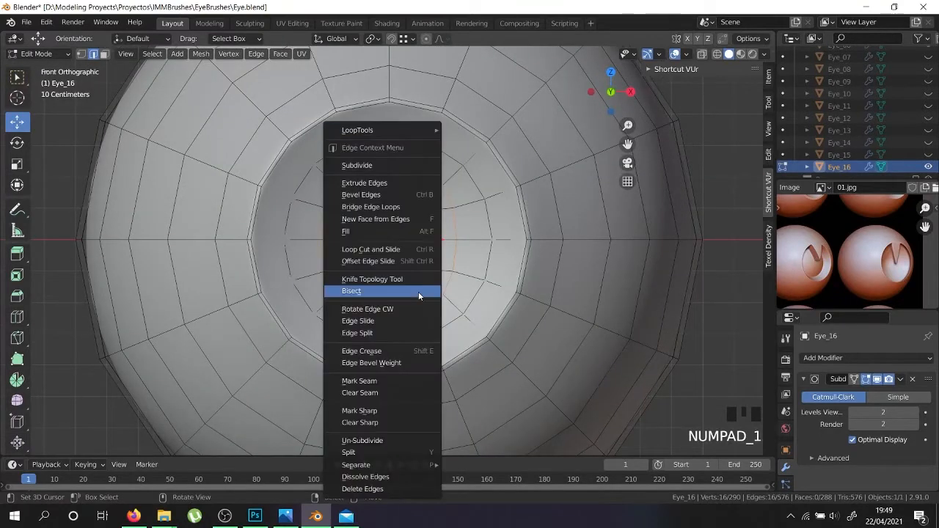
pyautogui.moveTo(421, 131)
pyautogui.click(483, 142)
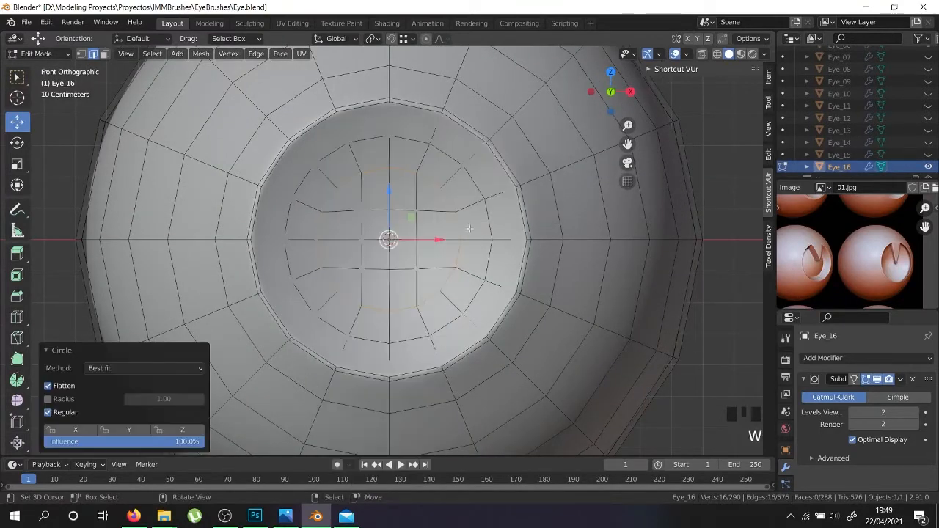
pyautogui.moveTo(408, 251)
pyautogui.mouseDown(button='middle')
pyautogui.moveTo(507, 308)
pyautogui.moveTo(402, 261)
pyautogui.mouseUp(button='middle')
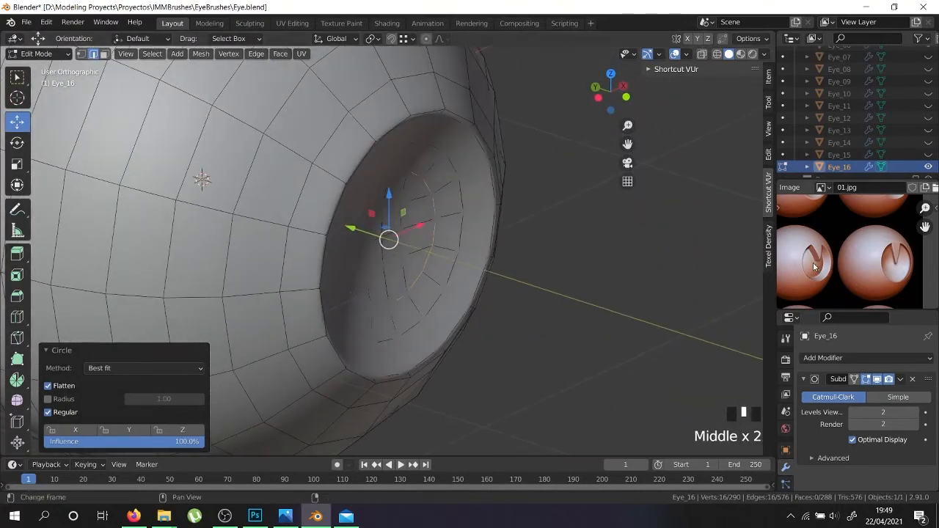
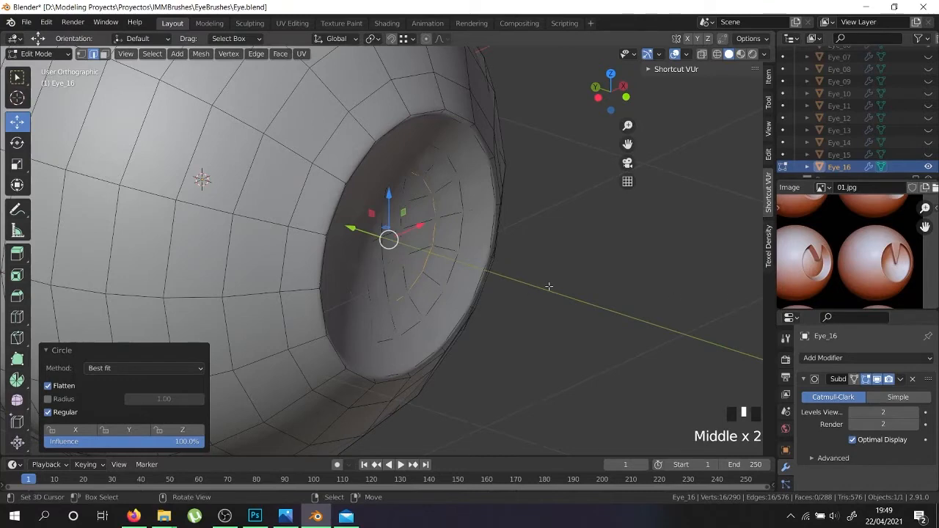
# - Split the central disc from the recess along the circular loop and invert it by scaling to -1 along Y
pyautogui.moveTo(460, 278); pyautogui.dragTo(397, 291, button='middle')
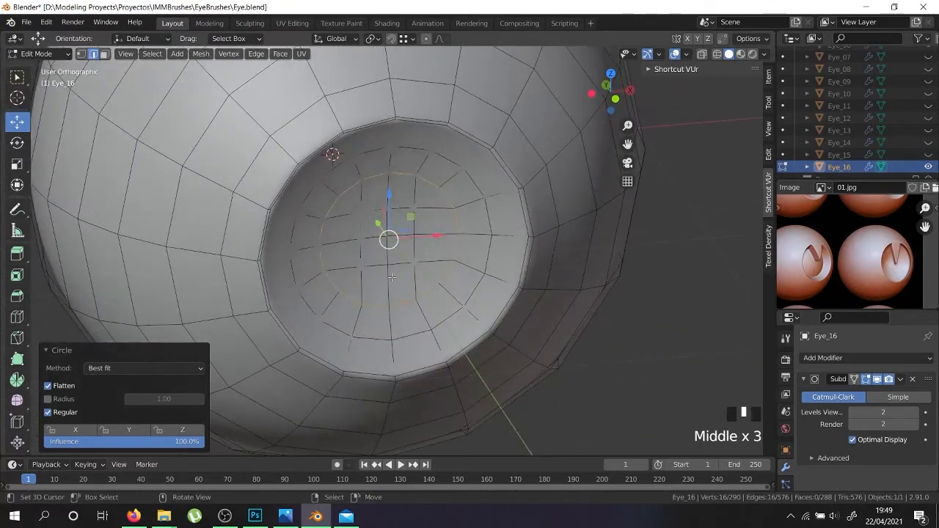
pyautogui.press('v')
pyautogui.press('l')
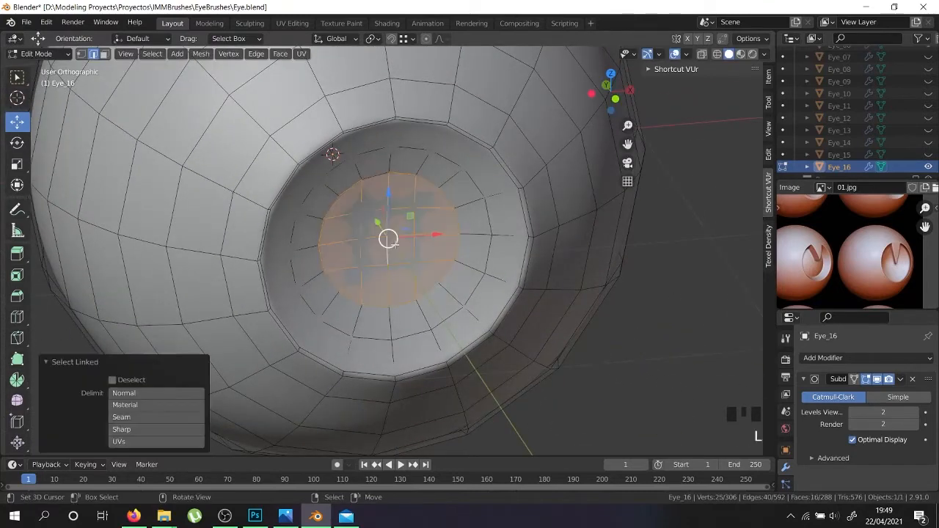
pyautogui.write('sy')
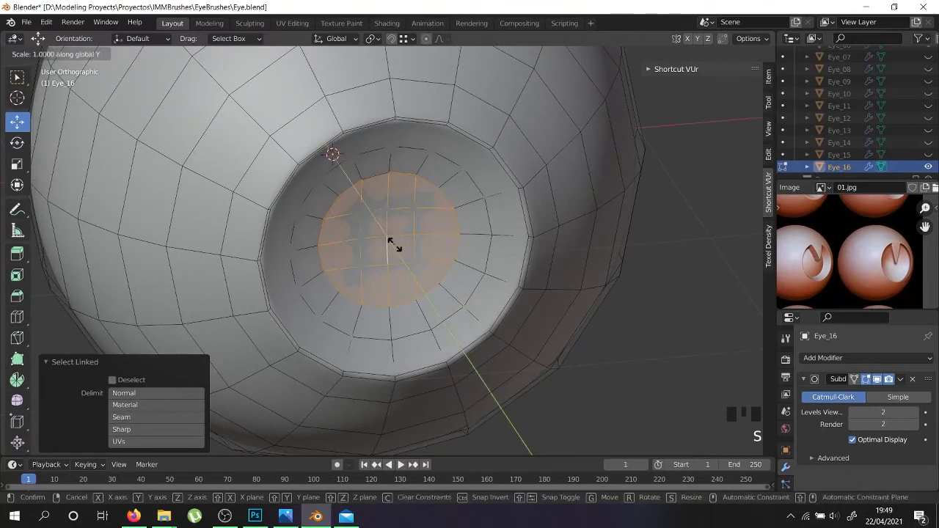
pyautogui.write('-1')
pyautogui.press('Return')
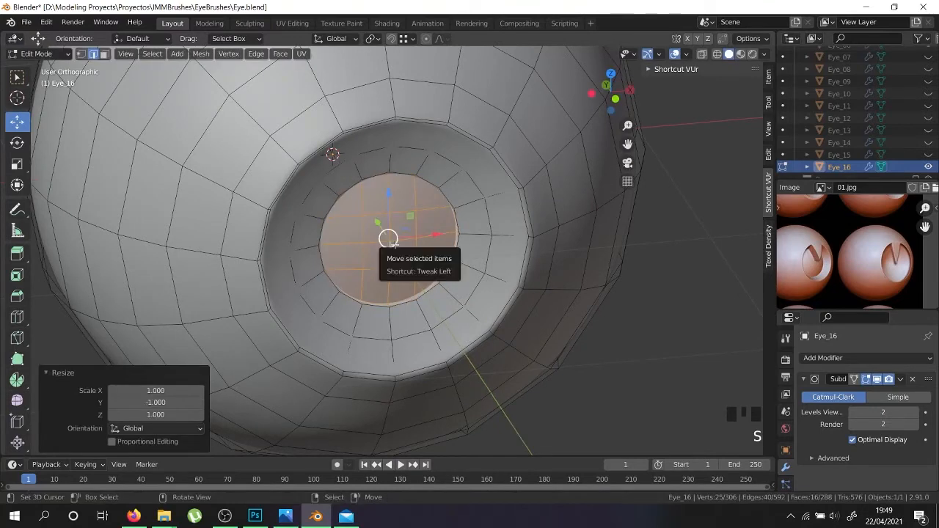
# - Move the inverted disc about 0.103 m forward along Y, vertex-snap it back about 0.087 m to the opening's edge, and show the wireframe
pyautogui.moveTo(394, 244); pyautogui.dragTo(427, 258, button='middle')
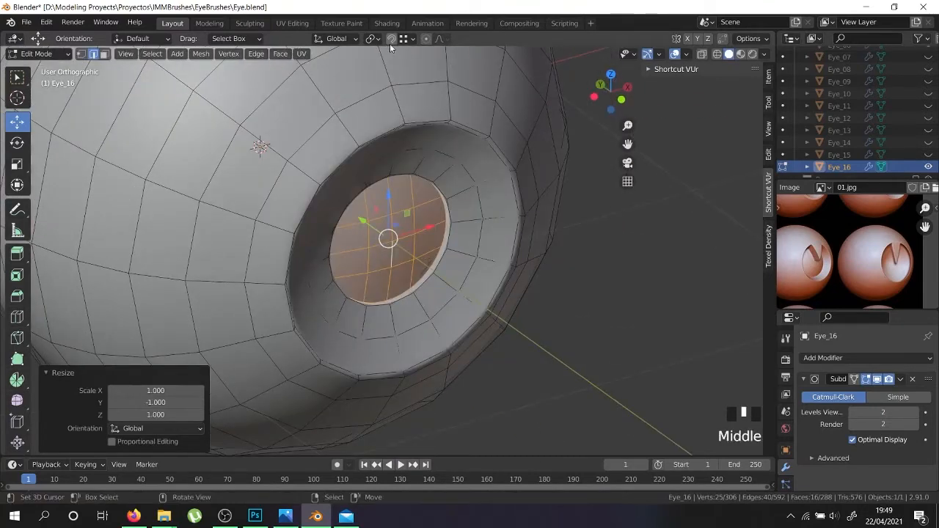
pyautogui.scroll(3, 372, 217)
pyautogui.moveTo(400, 222); pyautogui.dragTo(429, 240)
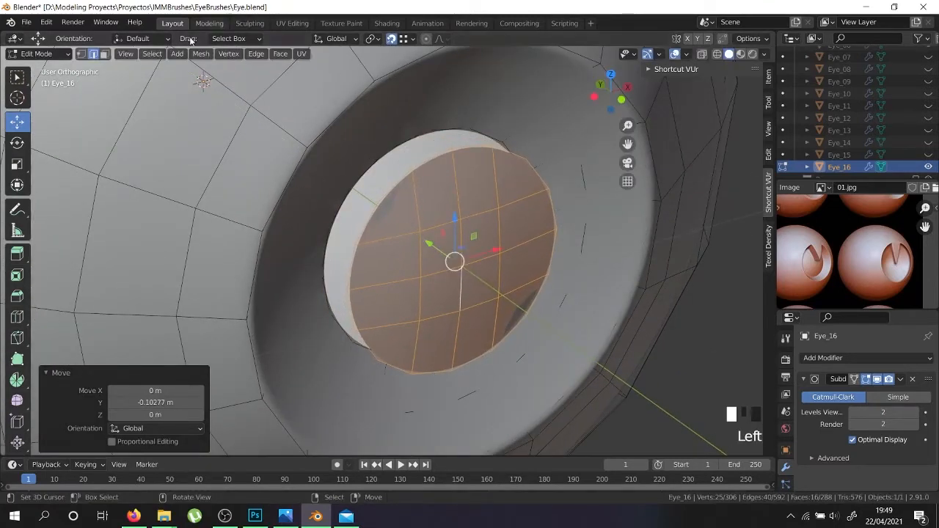
pyautogui.click(82, 54)
pyautogui.press('g')
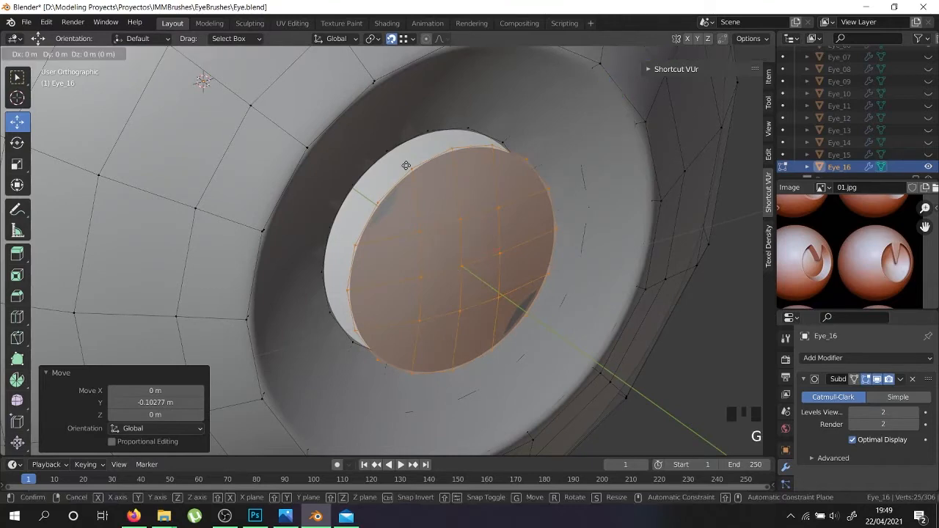
pyautogui.press('y')
pyautogui.click(391, 144)
pyautogui.moveTo(414, 288)
pyautogui.mouseDown(button='middle')
pyautogui.moveTo(409, 372)
pyautogui.moveTo(440, 367)
pyautogui.mouseUp(button='middle')
pyautogui.hotkey('shift', 'z')
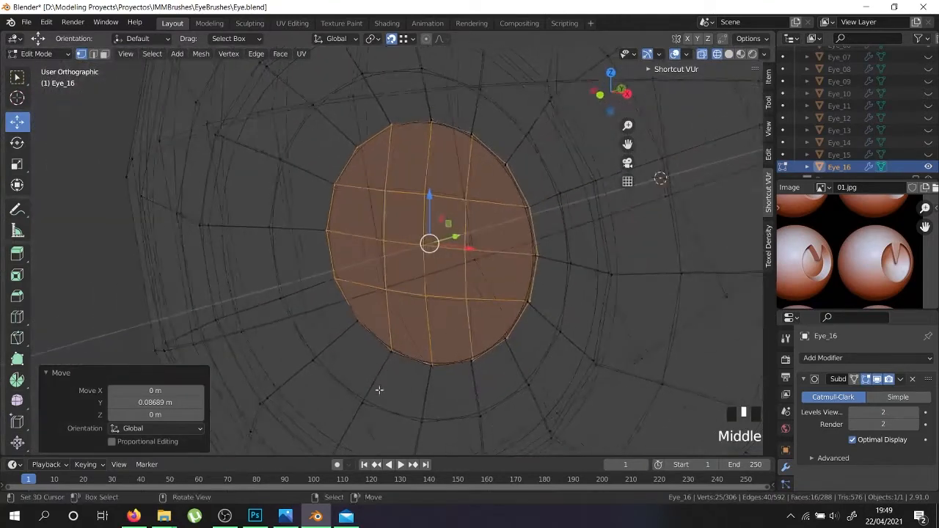
# - Try to flatten the disc together with the opening's rim loop by scaling to 0 along Y
pyautogui.scroll(4, 440, 367)
pyautogui.keyDown('alt'); pyautogui.keyDown('shift'); pyautogui.rightClick(461, 360); pyautogui.keyUp('shift'); pyautogui.keyUp('alt')
pyautogui.scroll(-2, 463, 360)
pyautogui.scroll(-3, 463, 361)
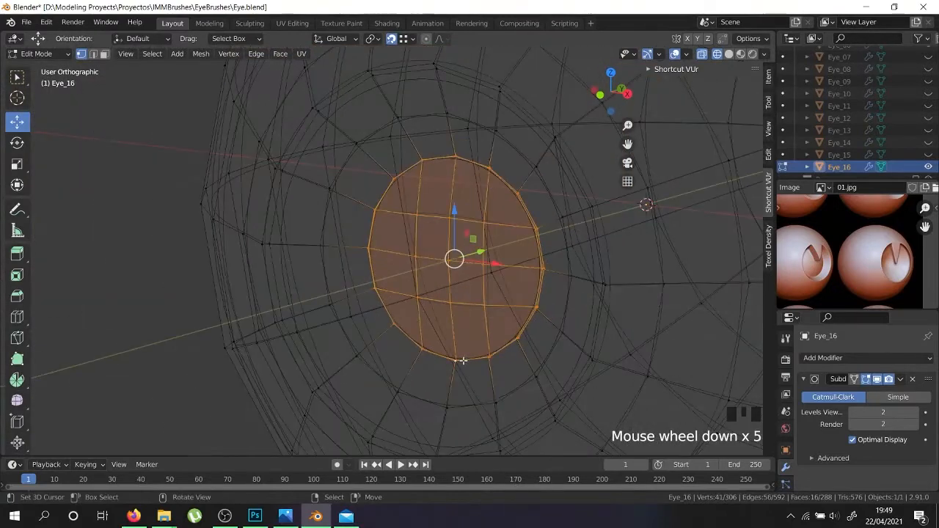
pyautogui.press('s')
pyautogui.press('y')
pyautogui.press('0')
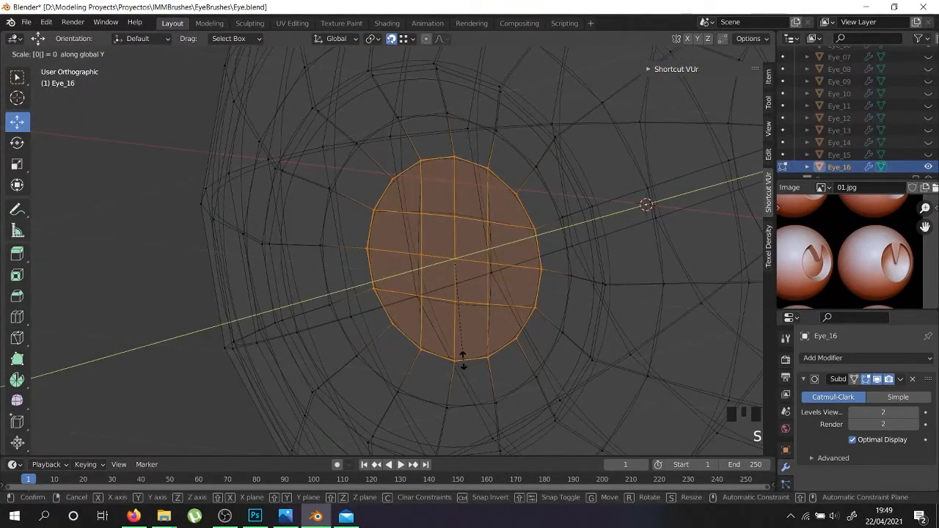
pyautogui.press('Return')
# - Select only the rim loops where disc and opening meet, scale them to 0 along Y, and check them in solid front view
pyautogui.scroll(3, 462, 360)
pyautogui.rightClick(495, 357)
pyautogui.keyDown('alt'); pyautogui.keyDown('shift'); pyautogui.rightClick(474, 360); pyautogui.keyUp('shift'); pyautogui.keyUp('alt')
pyautogui.keyDown('alt'); pyautogui.keyDown('shift'); pyautogui.rightClick(413, 363); pyautogui.keyUp('shift'); pyautogui.keyUp('alt')
pyautogui.scroll(-4, 405, 362)
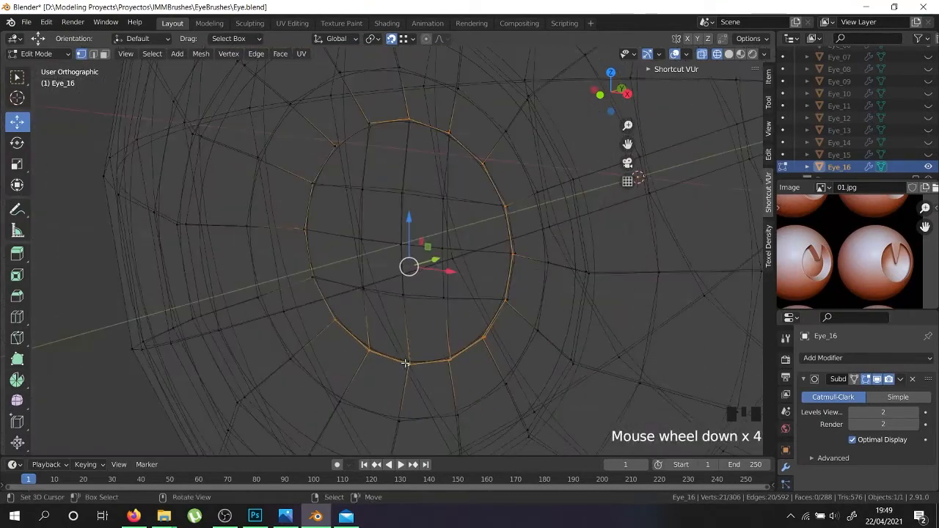
pyautogui.press('s')
pyautogui.press('y')
pyautogui.press('0')
pyautogui.press('Return')
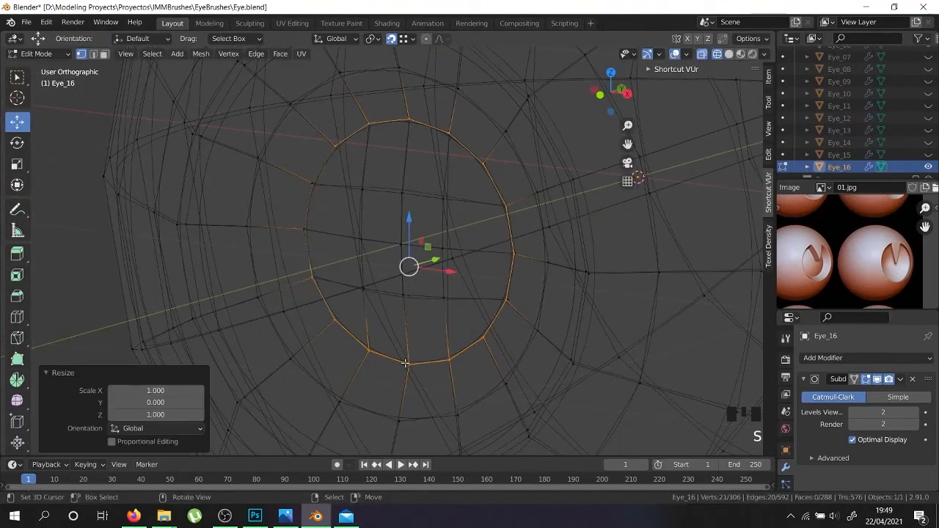
pyautogui.press('KP_1')
pyautogui.press('z')
pyautogui.scroll(-2, 405, 363)
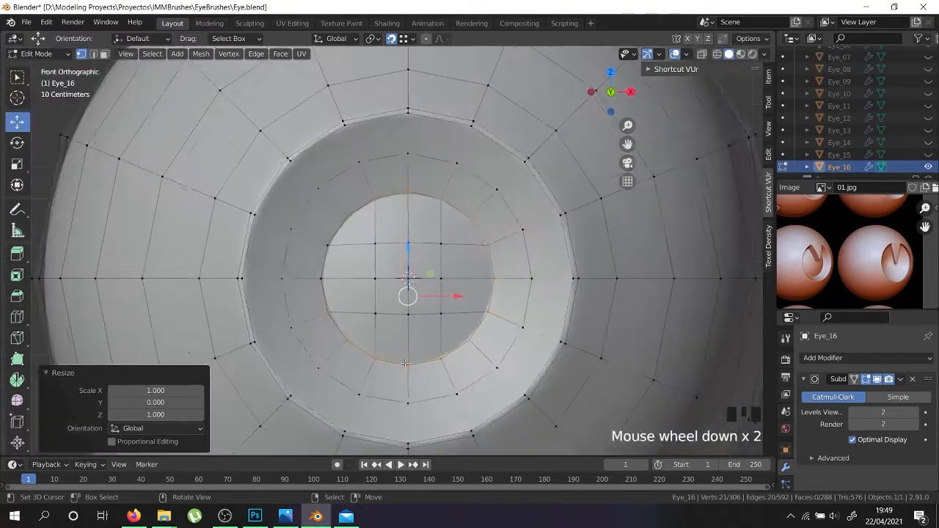
# - Try to merge all of the mesh's vertices by distance at 0.0001 m
pyautogui.press('a')
pyautogui.press('a')
pyautogui.rightClick(405, 362)
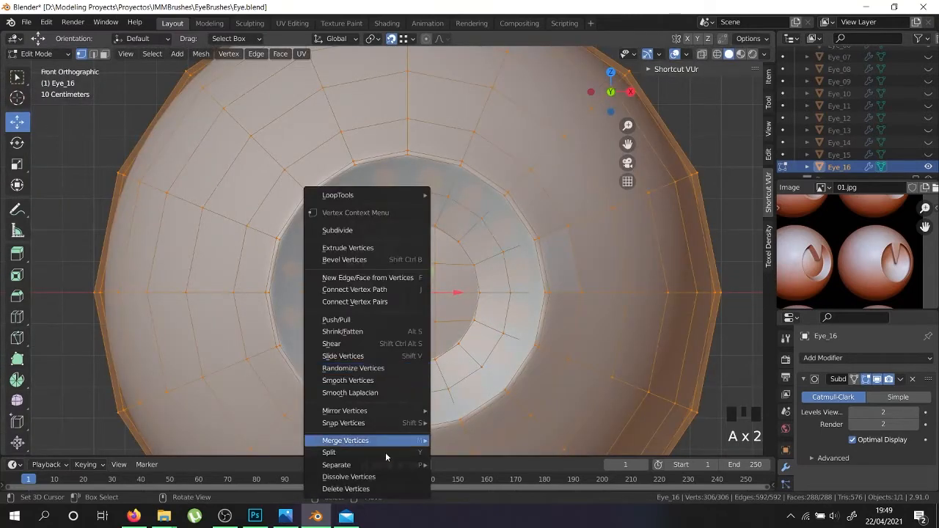
pyautogui.moveTo(388, 440)
pyautogui.click(473, 441)
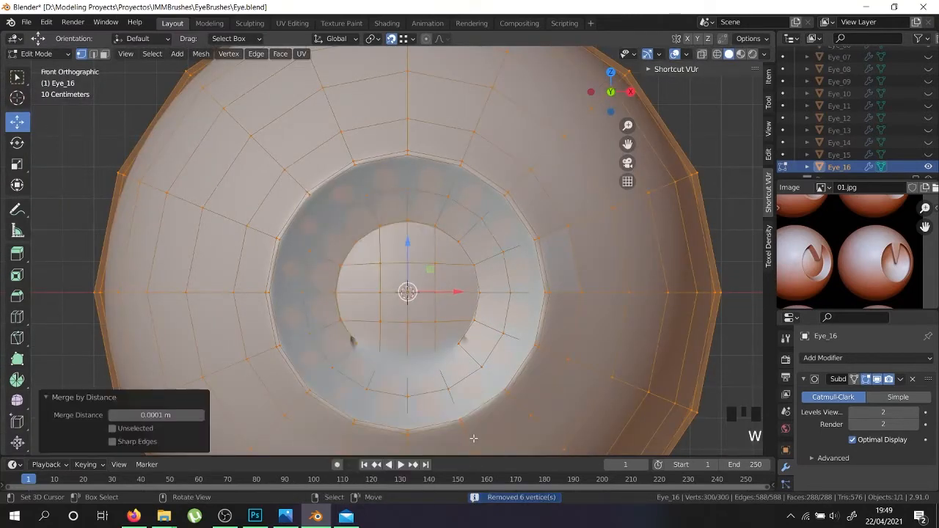
pyautogui.hotkey('ctrl', 'z')
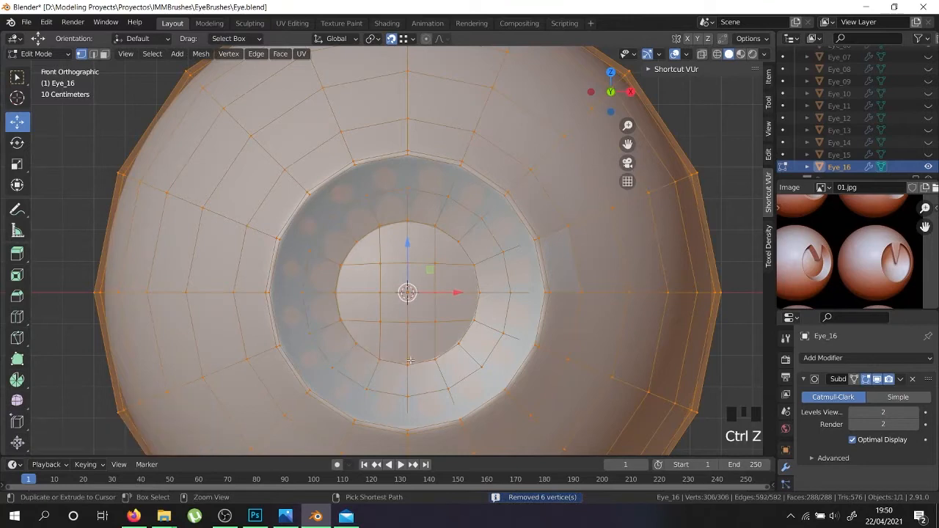
pyautogui.hotkey('ctrl', 'z')
pyautogui.hotkey('ctrl', 'z')
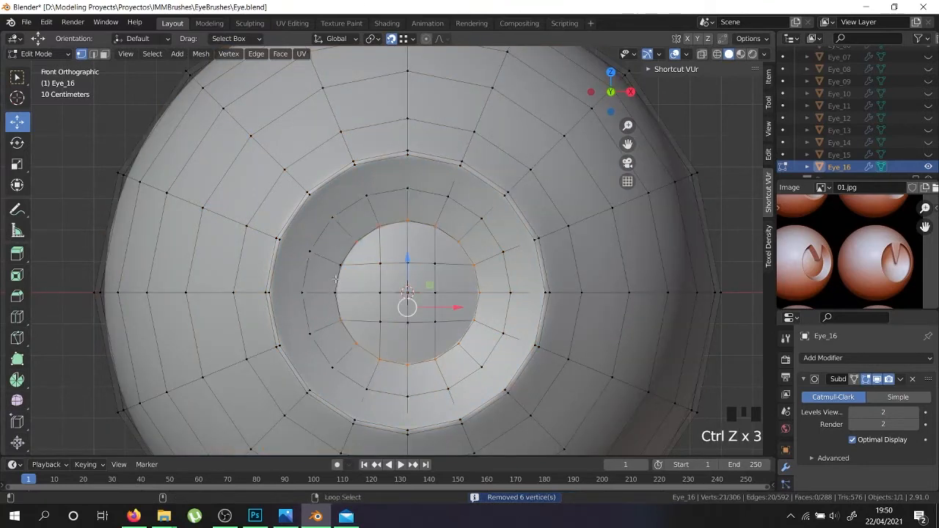
# - Add the missing segment to the rim loop selection in wireframe and scale the whole loop to 0 along Y
pyautogui.keyDown('alt'); pyautogui.keyDown('shift'); pyautogui.rightClick(336, 279); pyautogui.keyUp('shift'); pyautogui.keyUp('alt')
pyautogui.press('z')
pyautogui.scroll(4, 336, 279)
pyautogui.keyDown('alt'); pyautogui.keyDown('shift'); pyautogui.rightClick(330, 277); pyautogui.keyUp('shift'); pyautogui.keyUp('alt')
pyautogui.keyDown('alt'); pyautogui.keyDown('shift'); pyautogui.rightClick(329, 277); pyautogui.keyUp('shift'); pyautogui.keyUp('alt')
pyautogui.scroll(-3, 356, 301)
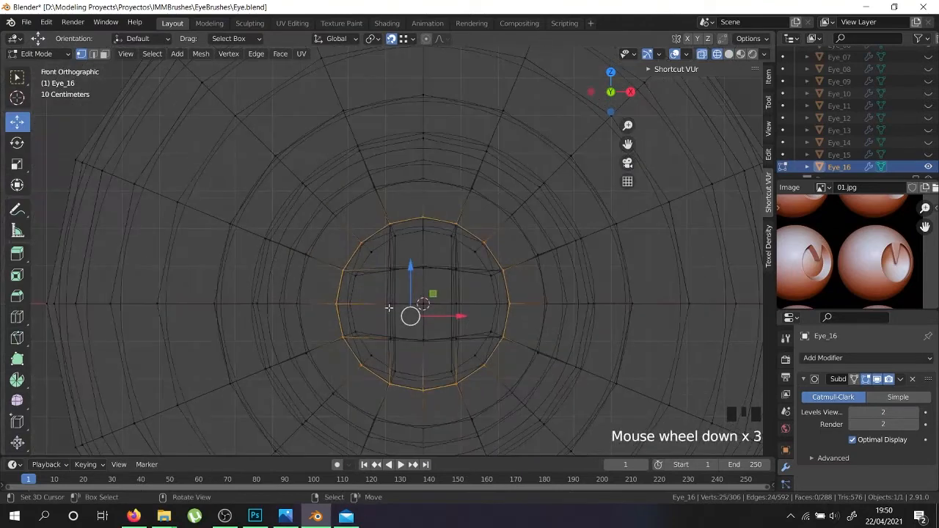
pyautogui.rightClick(389, 307)
pyautogui.moveTo(389, 307)
pyautogui.click(451, 379)
pyautogui.press('s')
pyautogui.press('y')
pyautogui.press('0')
pyautogui.press('Return')
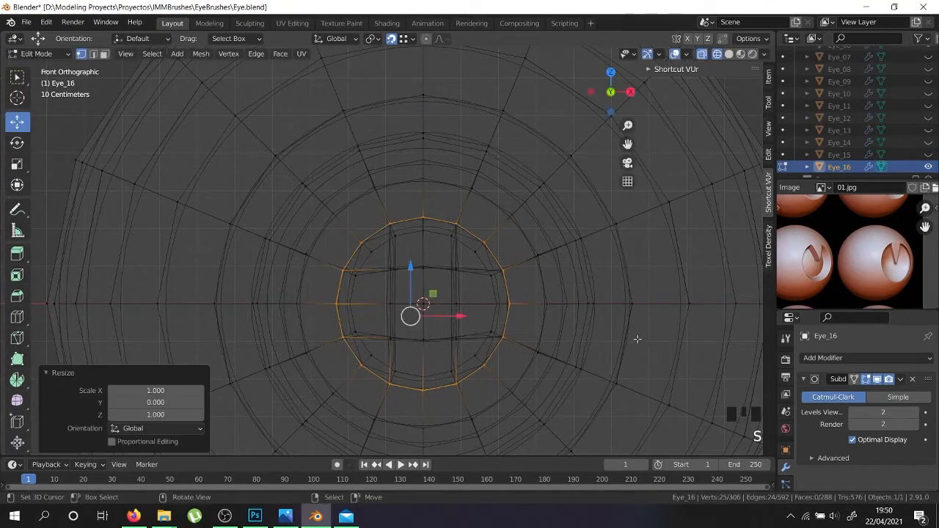
# - Select the whole mesh and merge its vertices by distance at 0.0001 m
pyautogui.press('a')
pyautogui.rightClick(605, 338)
pyautogui.moveTo(608, 340)
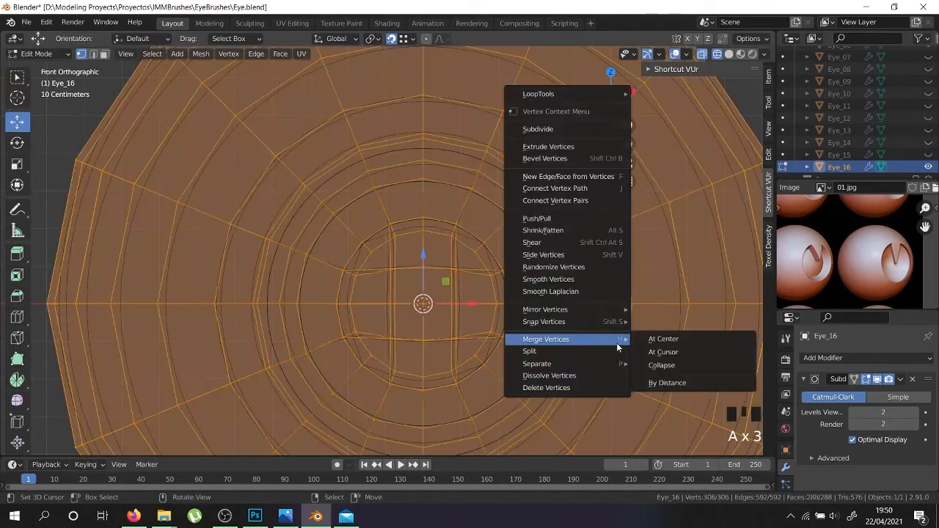
pyautogui.click(651, 381)
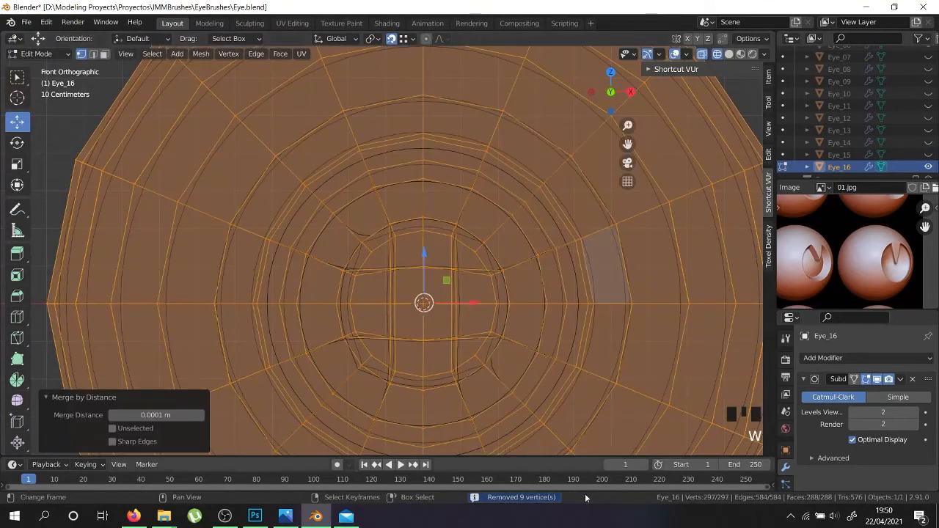
# - Select the rim loop between disc and recess piece by piece and check its continuity in solid view
pyautogui.keyDown('alt'); pyautogui.keyDown('shift'); pyautogui.rightClick(447, 374); pyautogui.keyUp('shift'); pyautogui.keyUp('alt')
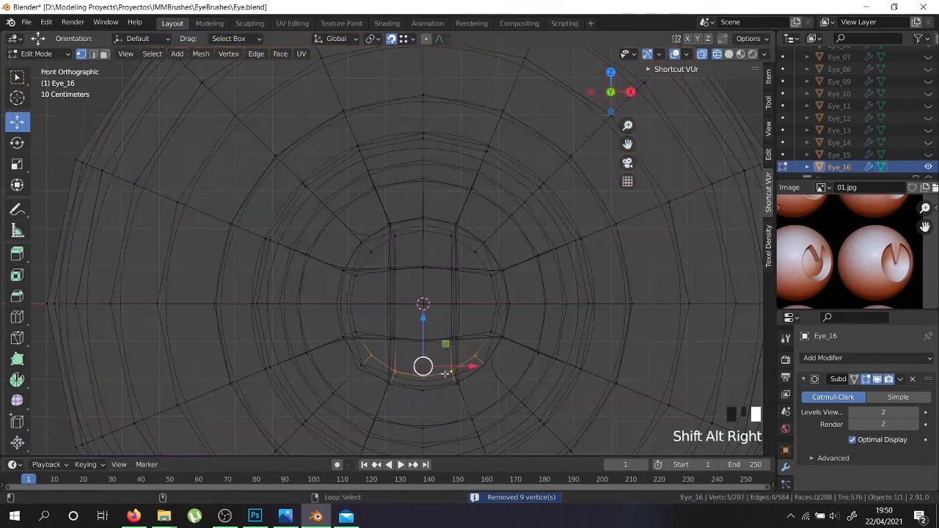
pyautogui.keyDown('alt'); pyautogui.keyDown('shift'); pyautogui.rightClick(350, 308); pyautogui.keyUp('shift'); pyautogui.keyUp('alt')
pyautogui.keyDown('alt'); pyautogui.keyDown('shift'); pyautogui.rightClick(450, 242); pyautogui.keyUp('shift'); pyautogui.keyUp('alt')
pyautogui.keyDown('alt'); pyautogui.keyDown('shift'); pyautogui.rightClick(495, 289); pyautogui.keyUp('shift'); pyautogui.keyUp('alt')
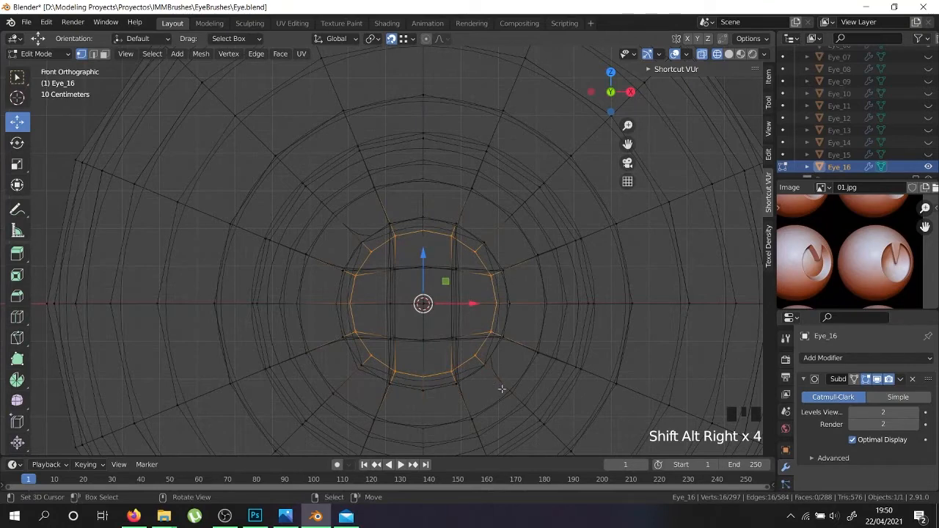
pyautogui.press('z')
pyautogui.moveTo(422, 341)
pyautogui.mouseDown(button='middle')
pyautogui.moveTo(446, 389)
pyautogui.moveTo(429, 348)
pyautogui.mouseUp(button='middle')
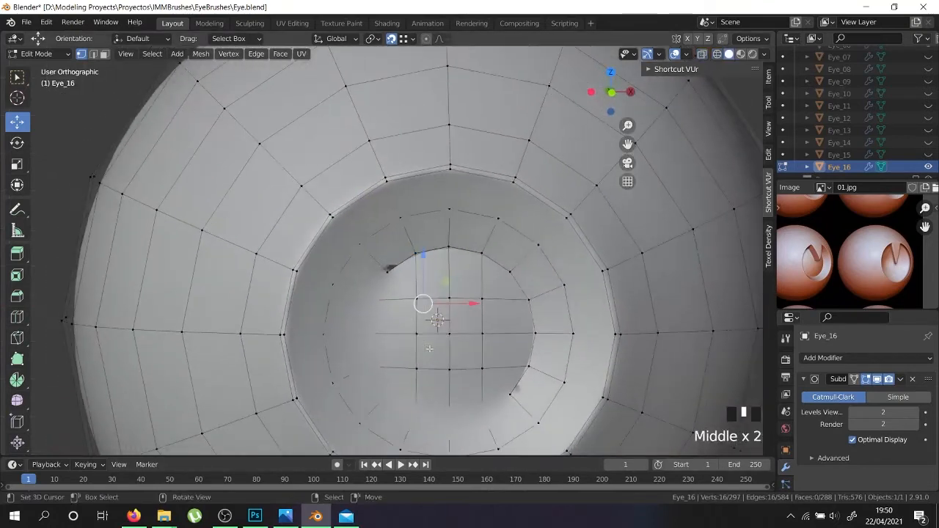
# - Examine the pinched upper-left rim vertex up close in wireframe and solid shading from several angles
pyautogui.scroll(3, 399, 286)
pyautogui.rightClick(379, 261)
pyautogui.press('z')
pyautogui.scroll(6, 379, 263)
pyautogui.rightClick(375, 256)
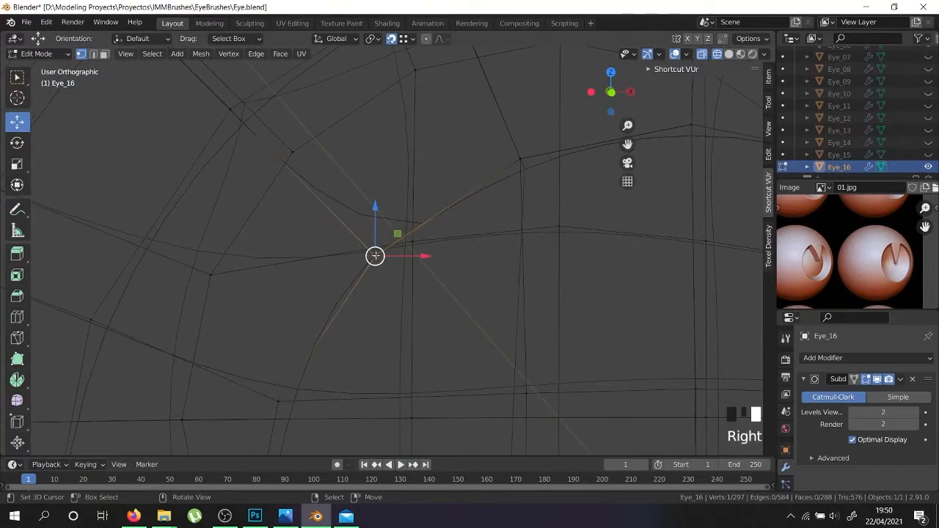
pyautogui.moveTo(415, 246)
pyautogui.mouseDown(button='middle')
pyautogui.moveTo(450, 272)
pyautogui.moveTo(440, 272)
pyautogui.moveTo(539, 287)
pyautogui.moveTo(367, 287)
pyautogui.moveTo(438, 257)
pyautogui.moveTo(556, 279)
pyautogui.mouseUp(button='middle')
pyautogui.scroll(-5, 424, 248)
pyautogui.scroll(-3, 422, 246)
pyautogui.scroll(-5, 440, 272)
pyautogui.press('z')
pyautogui.scroll(8, 345, 345)
pyautogui.rightClick(297, 332)
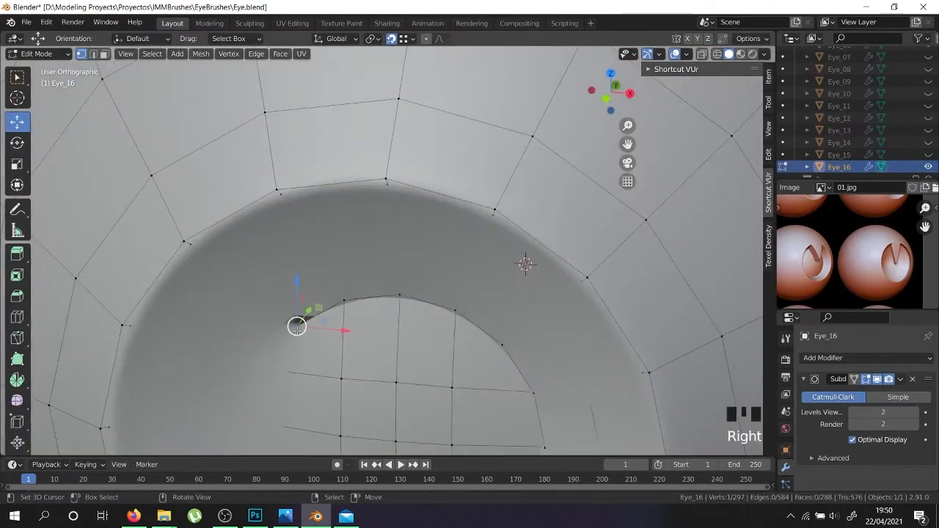
pyautogui.press('z')
pyautogui.scroll(6, 302, 331)
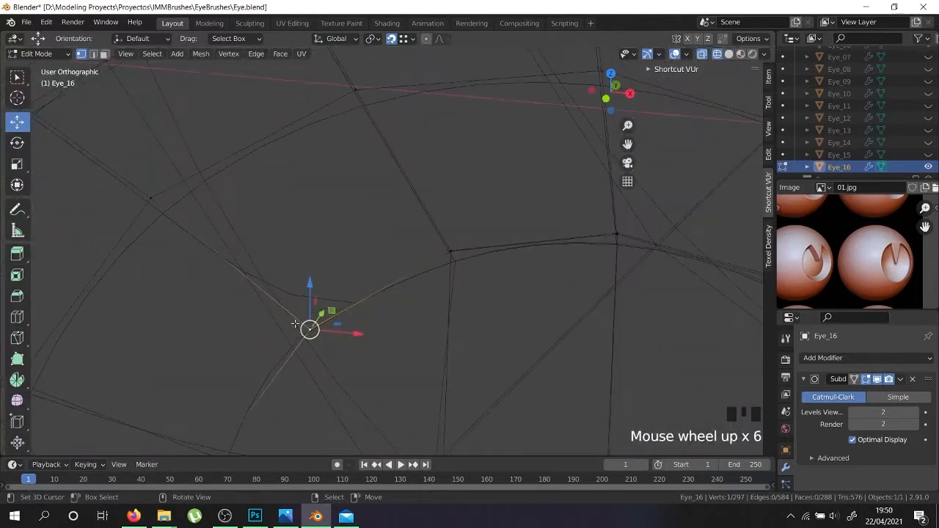
# - Hide the Subdivision modifier's effect in the viewport and vertex-snap the upper-left rim vertex about 0.0007 m along Y
pyautogui.click(877, 381)
pyautogui.press('z')
pyautogui.scroll(-4, 364, 344)
pyautogui.scroll(4, 386, 323)
pyautogui.rightClick(429, 280)
pyautogui.moveTo(433, 285); pyautogui.dragTo(440, 289, button='middle')
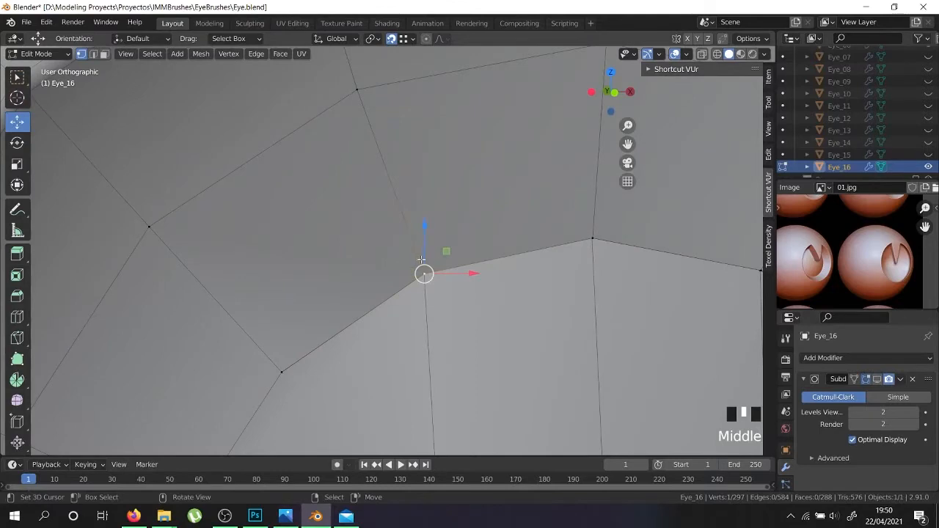
pyautogui.moveTo(423, 273); pyautogui.dragTo(423, 272)
pyautogui.scroll(-7, 544, 309)
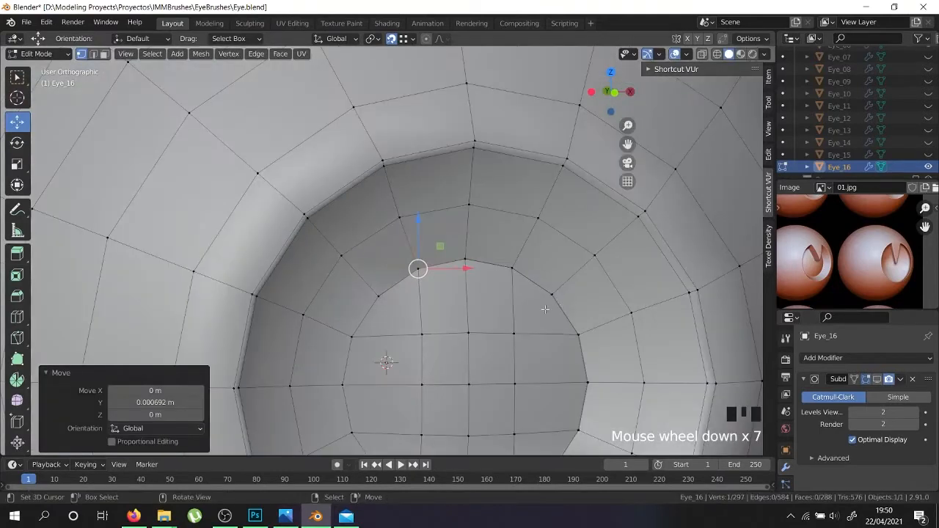
# - Show the wireframe and vertex-snap the two upper-right rim vertices onto their unmerged duplicates
pyautogui.scroll(4, 554, 297)
pyautogui.rightClick(529, 294)
pyautogui.rightClick(529, 294)
pyautogui.scroll(5, 529, 295)
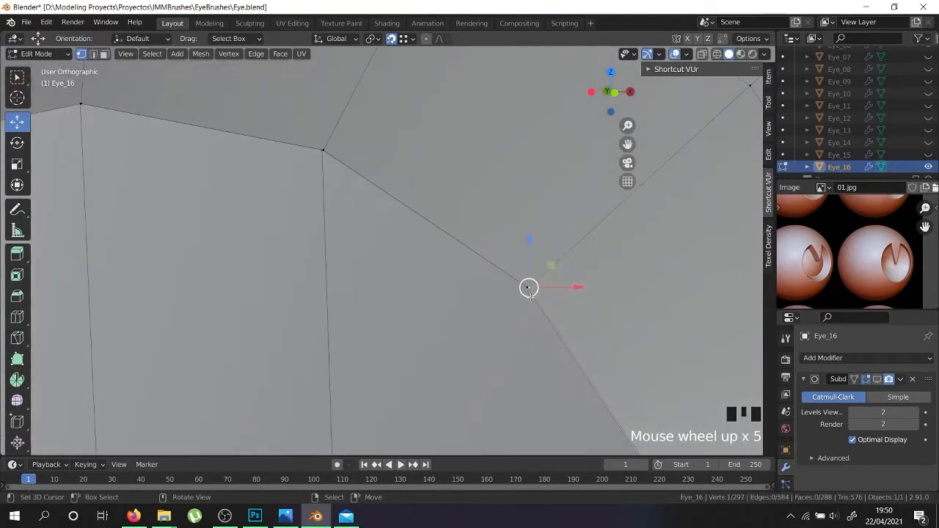
pyautogui.hotkey('shift', 'z')
pyautogui.rightClick(528, 287)
pyautogui.moveTo(527, 288); pyautogui.dragTo(529, 287)
pyautogui.scroll(-4, 440, 256)
pyautogui.scroll(2, 447, 222)
pyautogui.rightClick(447, 223)
pyautogui.press('g')
pyautogui.click(448, 222)
# - Vertex-snap the top rim vertex about -0.0016 m along Y, and snap its left neighbour onto its duplicate
pyautogui.rightClick(112, 226)
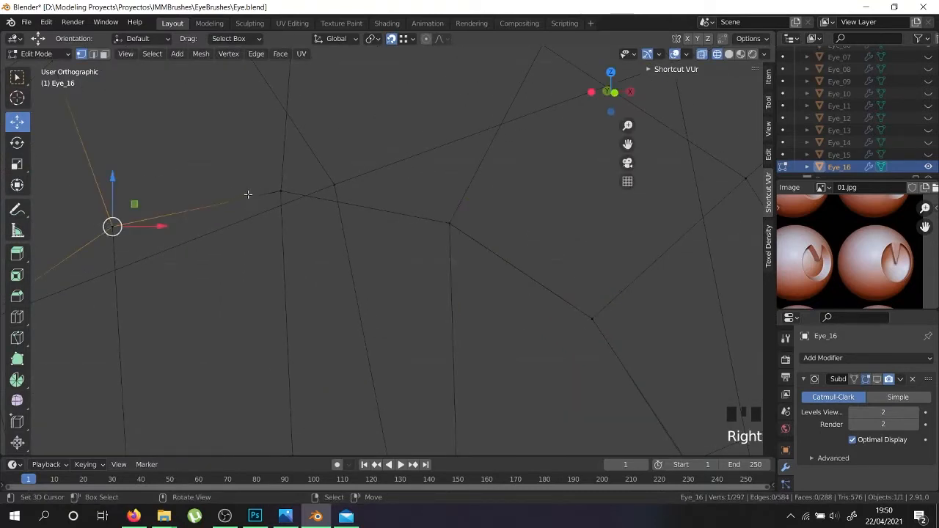
pyautogui.rightClick(278, 193)
pyautogui.press('g')
pyautogui.click(281, 191)
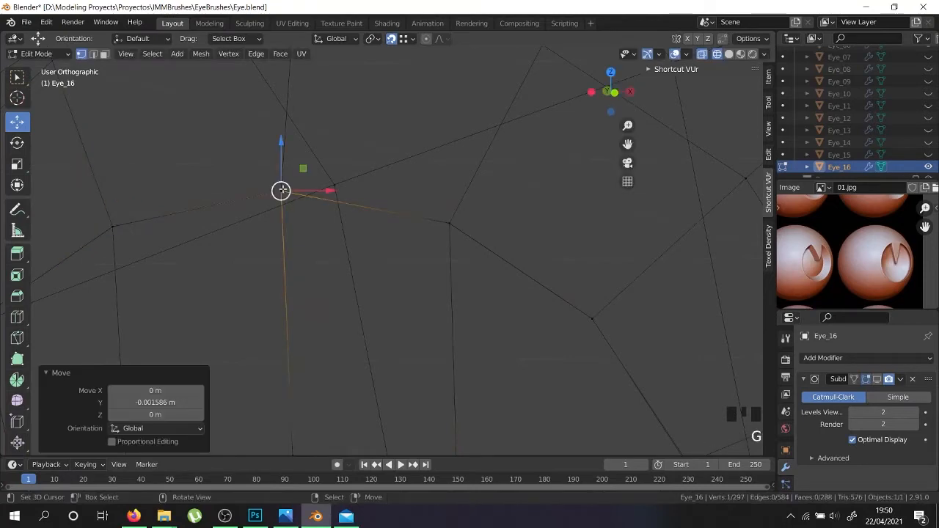
pyautogui.rightClick(125, 232)
pyautogui.press('g')
pyautogui.click(123, 230)
# - Vertex-snap two rim vertices on the disc's right side onto their duplicates, each about 0.0047 to 0.0048 m along Y
pyautogui.scroll(-8, 266, 318)
pyautogui.keyDown('shift'); pyautogui.moveTo(266, 319); pyautogui.dragTo(396, 252, button='middle'); pyautogui.keyUp('shift')
pyautogui.scroll(4, 396, 252)
pyautogui.rightClick(379, 283)
pyautogui.press('g')
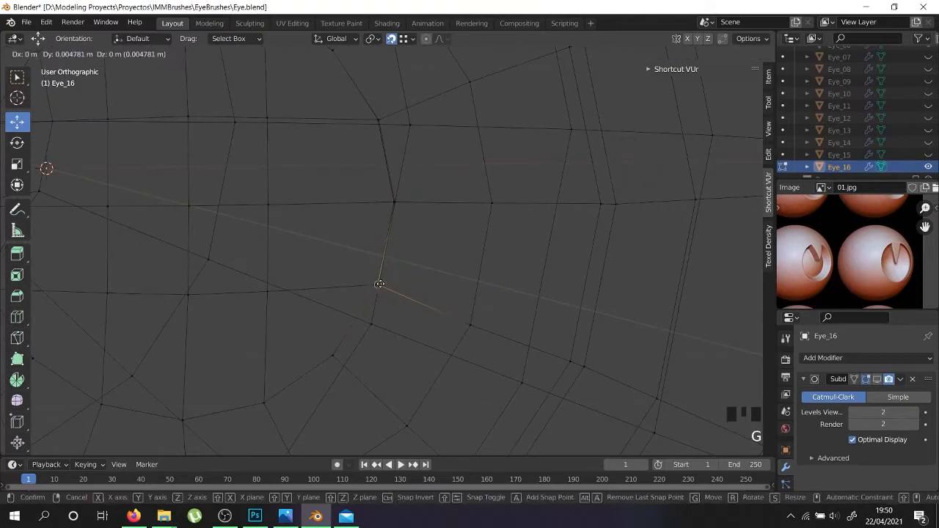
pyautogui.click(380, 283)
pyautogui.moveTo(403, 276); pyautogui.dragTo(400, 299, button='middle')
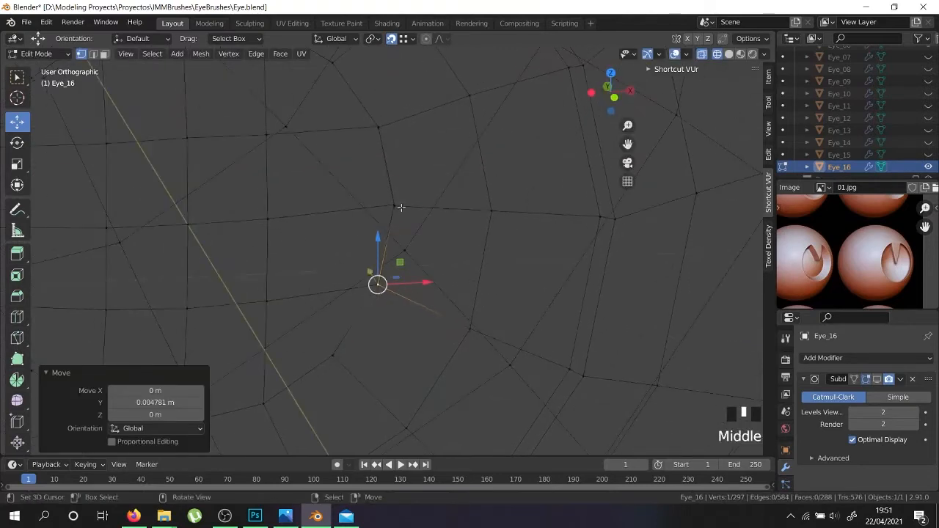
pyautogui.rightClick(396, 206)
pyautogui.press('g')
pyautogui.click(394, 204)
pyautogui.scroll(-3, 394, 204)
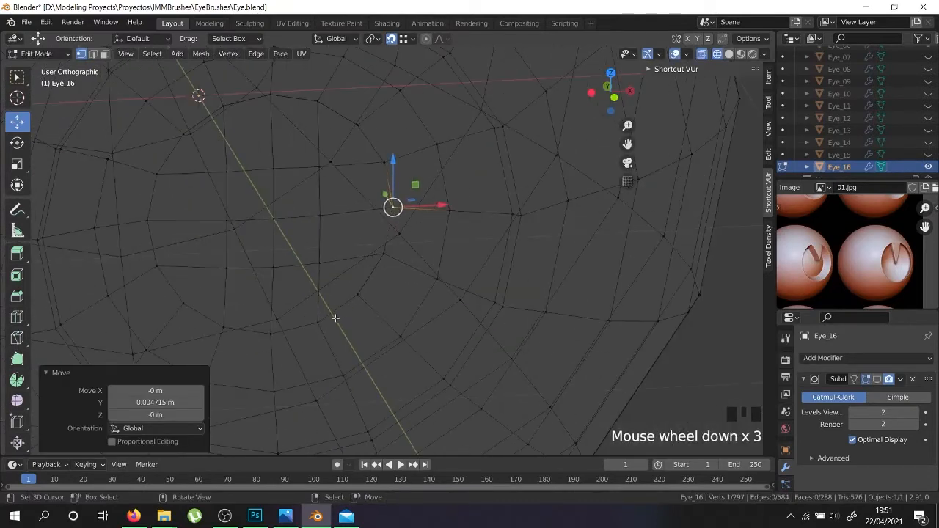
# - Select all vertices and merge the snapped rim duplicates by distance at 0.0001 m
pyautogui.rightClick(345, 299)
pyautogui.scroll(3, 186, 325)
pyautogui.scroll(-2, 208, 310)
pyautogui.press('a')
pyautogui.press('a')
pyautogui.press('a')
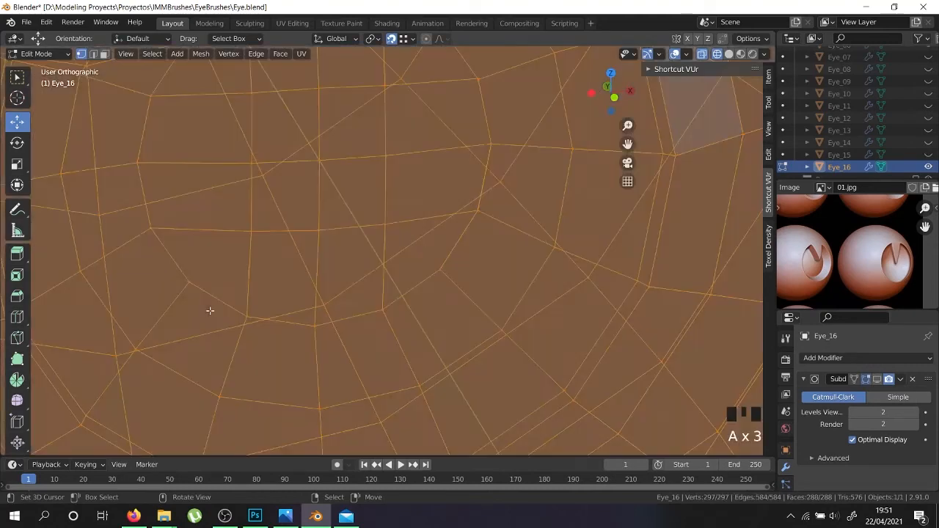
pyautogui.press('w')
pyautogui.click(268, 352)
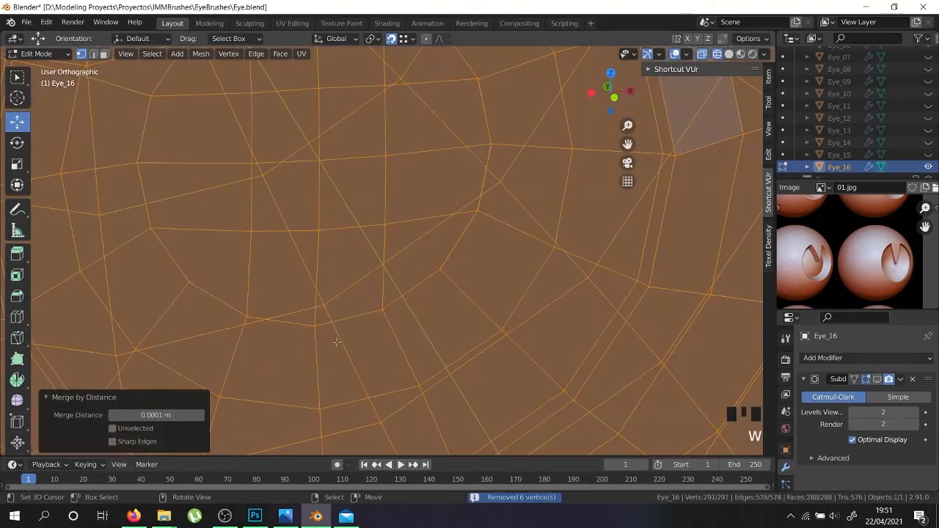
# - Select the merged rim loop in solid view, apply a scale along Y, and return to Object Mode
pyautogui.press('z')
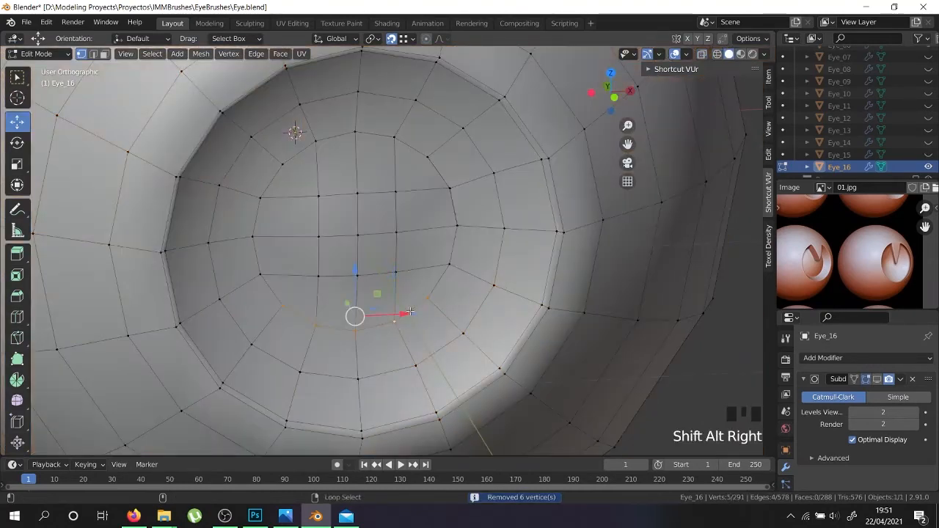
pyautogui.keyDown('alt'); pyautogui.keyDown('shift'); pyautogui.rightClick(262, 257); pyautogui.keyUp('shift'); pyautogui.keyUp('alt')
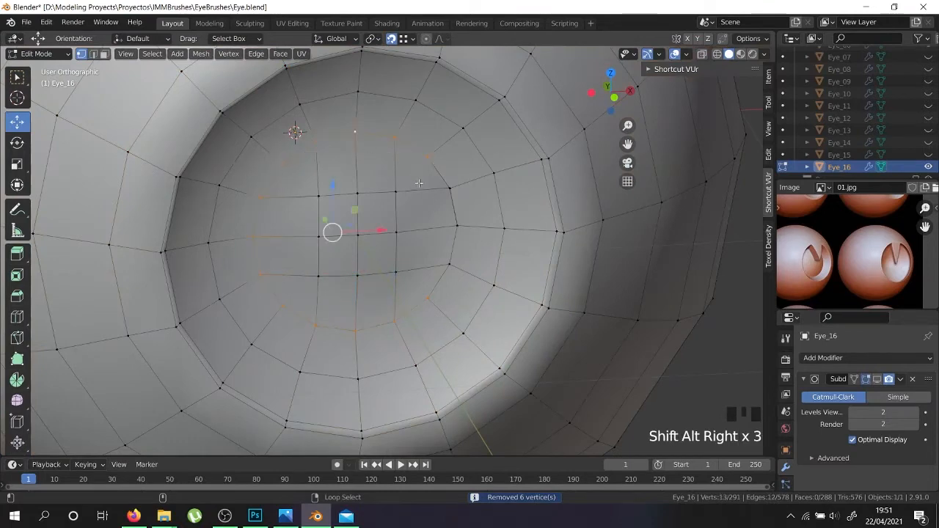
pyautogui.moveTo(447, 208); pyautogui.dragTo(368, 297, button='middle')
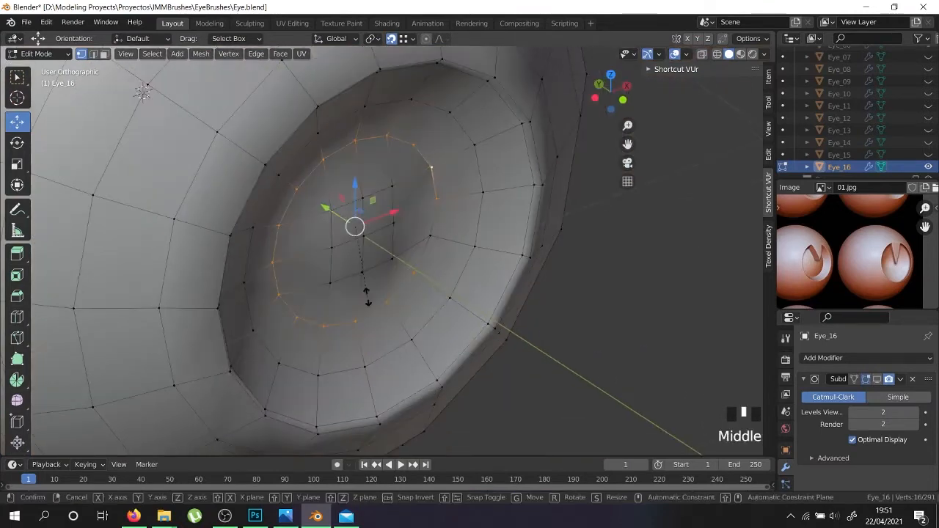
pyautogui.press('s')
pyautogui.press('y')
pyautogui.click(367, 297)
pyautogui.press('Tab')
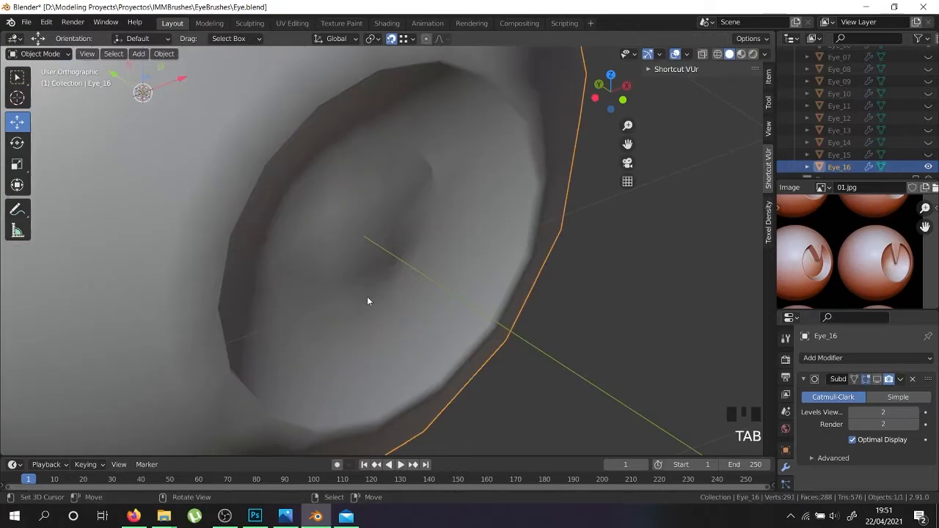
# - Find the remaining split vertex on the rim's right side and vertex-snap it onto its duplicate in Edit Mode
pyautogui.scroll(-3, 371, 308)
pyautogui.moveTo(440, 249); pyautogui.dragTo(439, 355, button='middle')
pyautogui.scroll(5, 396, 253)
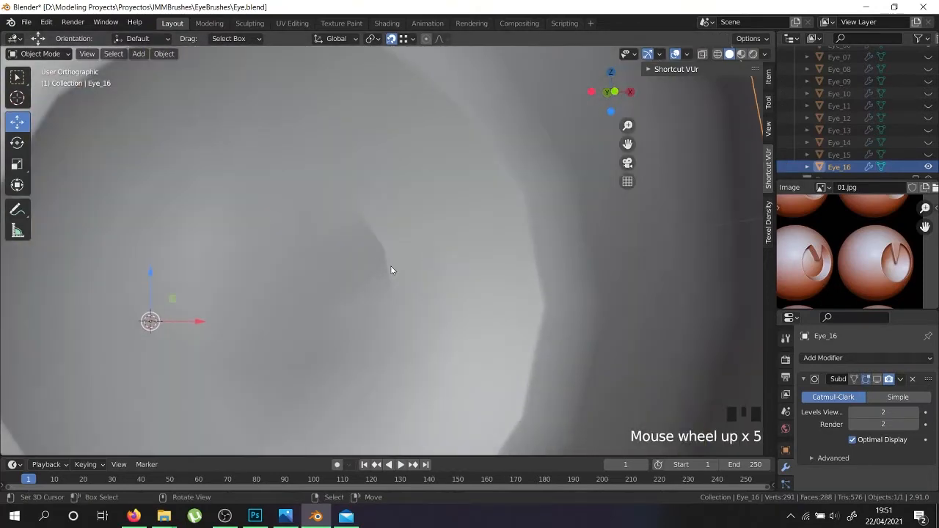
pyautogui.press('Tab')
pyautogui.scroll(4, 382, 249)
pyautogui.rightClick(382, 249)
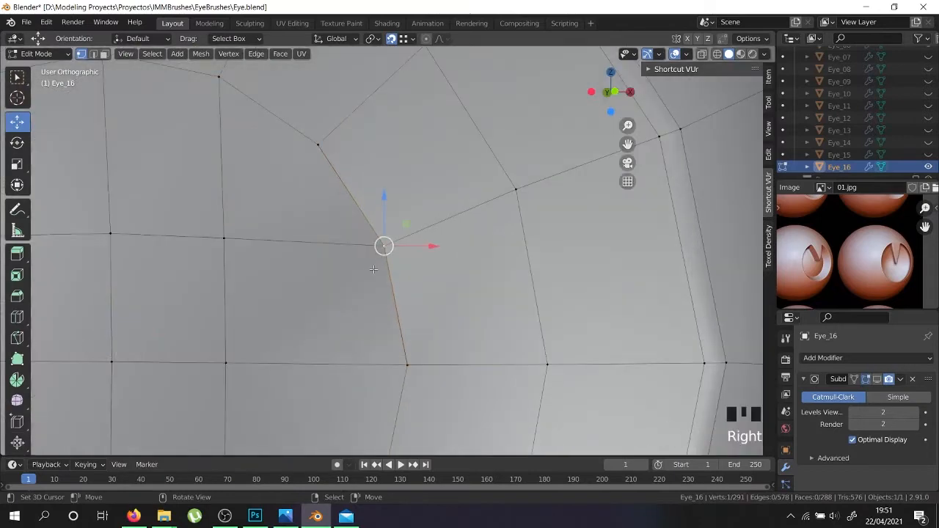
pyautogui.press('g')
pyautogui.rightClick(380, 249)
pyautogui.press('z')
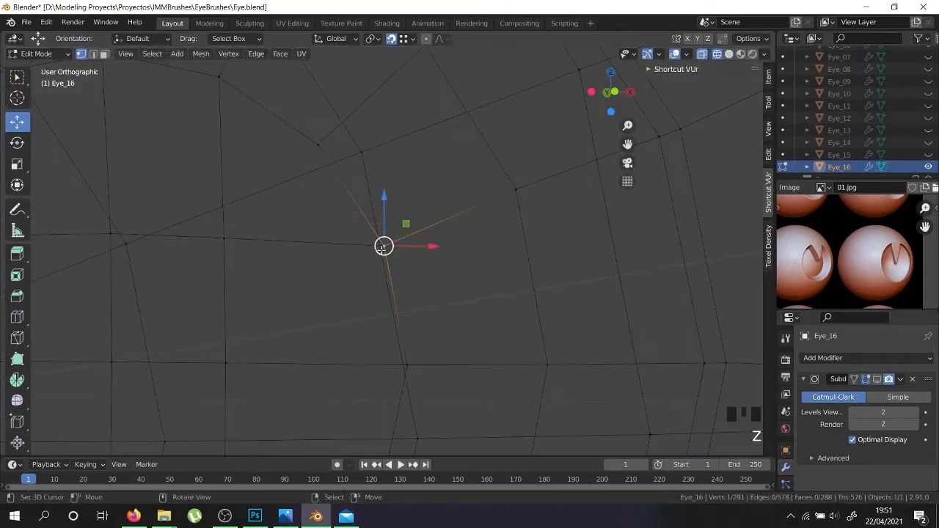
pyautogui.press('g')
pyautogui.click(384, 245)
# - Merge the entire mesh by distance again at 0.0001 m to close the last split rim vertex
pyautogui.scroll(-4, 398, 255)
pyautogui.press('a')
pyautogui.press('a')
pyautogui.press('a')
pyautogui.press('w')
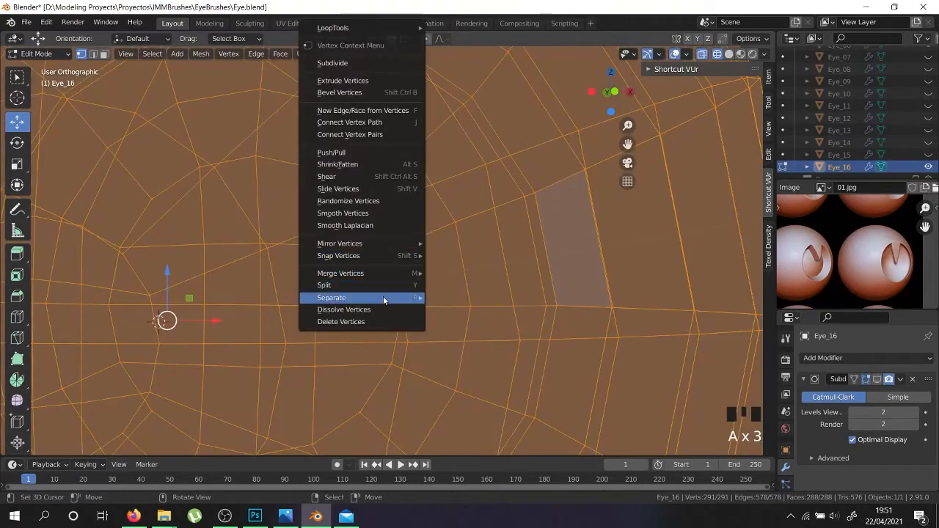
pyautogui.moveTo(367, 273)
pyautogui.click(449, 316)
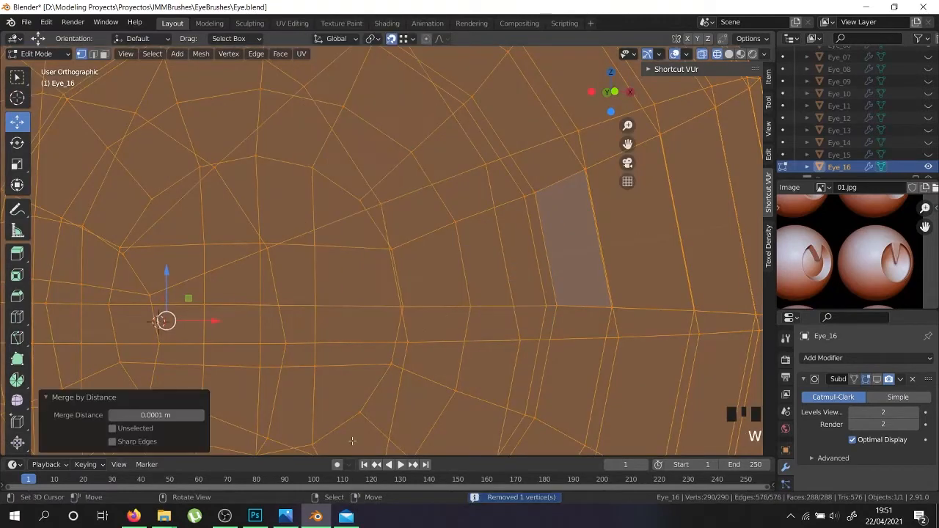
# - Select the complete outer edge loop of Eye_16's inner disc and flatten it with a Y scale of 0
pyautogui.rightClick(368, 401)
pyautogui.keyDown('alt'); pyautogui.keyDown('shift'); pyautogui.rightClick(367, 400); pyautogui.keyUp('shift'); pyautogui.keyUp('alt')
pyautogui.press('z')
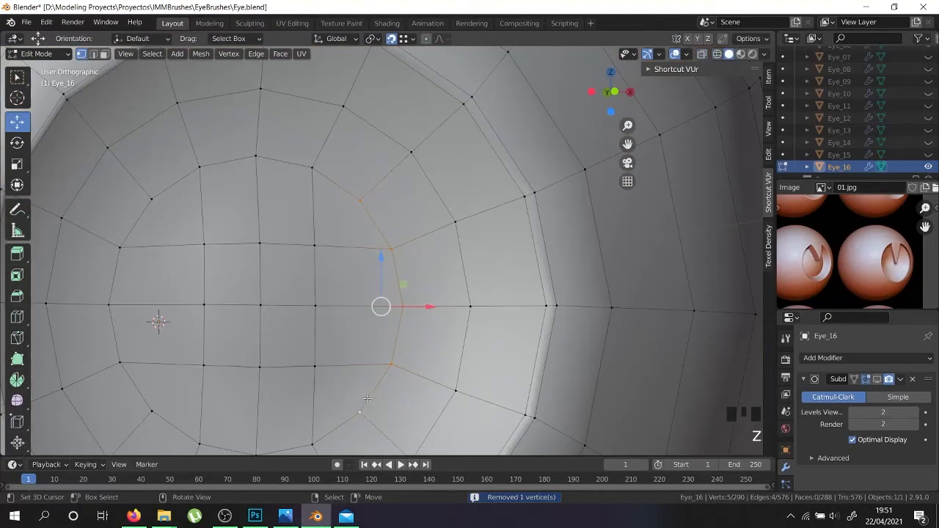
pyautogui.scroll(-1, 368, 401)
pyautogui.keyDown('alt'); pyautogui.keyDown('shift'); pyautogui.rightClick(200, 411); pyautogui.keyUp('shift'); pyautogui.keyUp('alt')
pyautogui.keyDown('alt'); pyautogui.keyDown('shift'); pyautogui.rightClick(150, 309); pyautogui.keyUp('shift'); pyautogui.keyUp('alt')
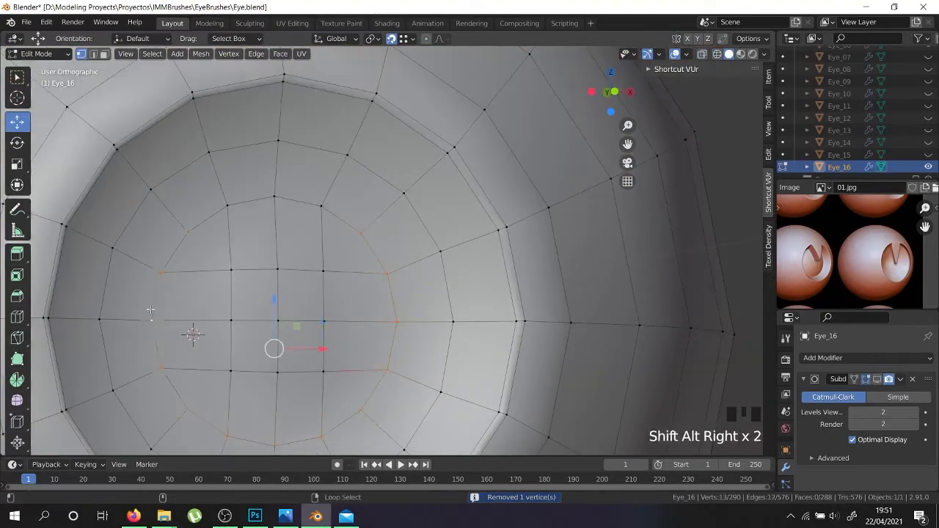
pyautogui.press('s')
pyautogui.press('y')
pyautogui.click(283, 316)
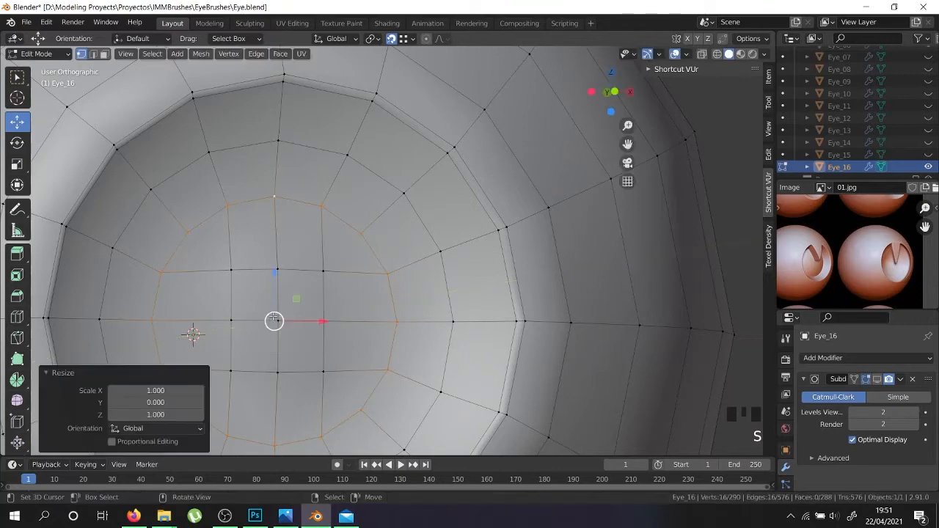
# - Return to Object Mode and turn on the Subdivision modifier's viewport display for Eye_16
pyautogui.scroll(-4, 274, 320)
pyautogui.moveTo(273, 319); pyautogui.dragTo(360, 342, button='middle')
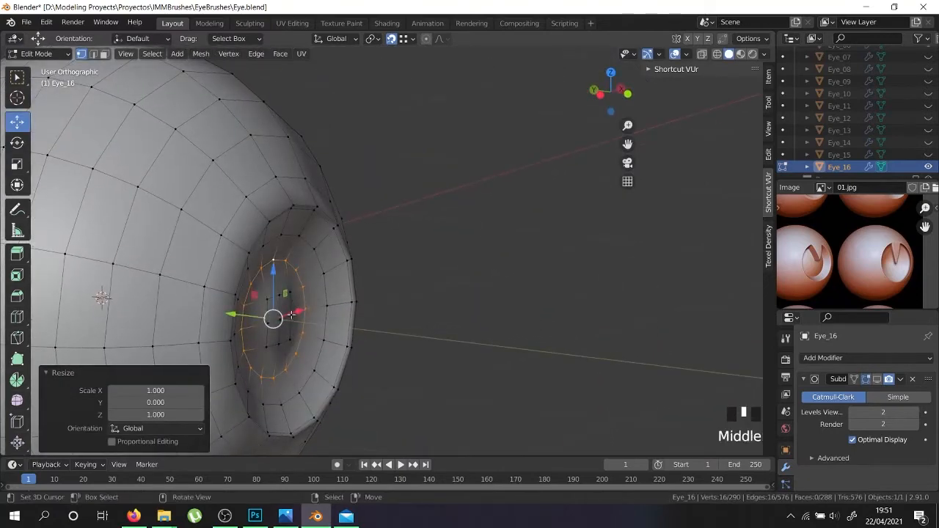
pyautogui.scroll(2, 291, 314)
pyautogui.press('Tab')
pyautogui.scroll(-3, 298, 329)
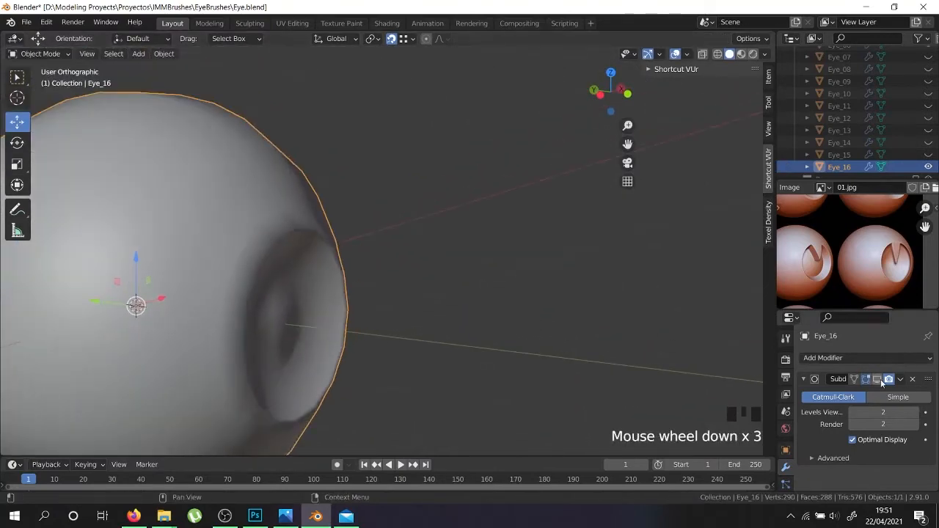
pyautogui.click(878, 380)
pyautogui.moveTo(176, 374); pyautogui.dragTo(253, 314, button='middle')
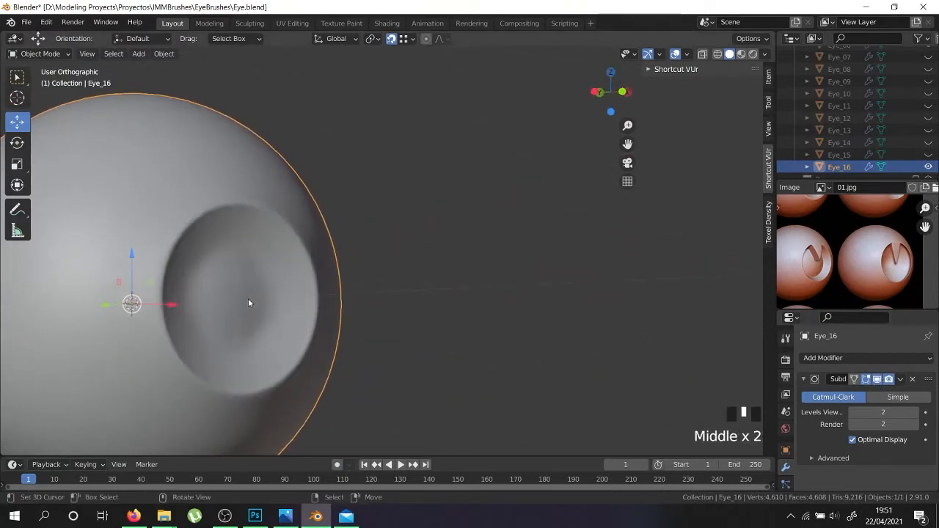
# - Select the edge loop between the inner disc and the recess rim in Edit Mode and delete it as an edge loop
pyautogui.press('Tab')
pyautogui.scroll(2, 216, 332)
pyautogui.rightClick(218, 369)
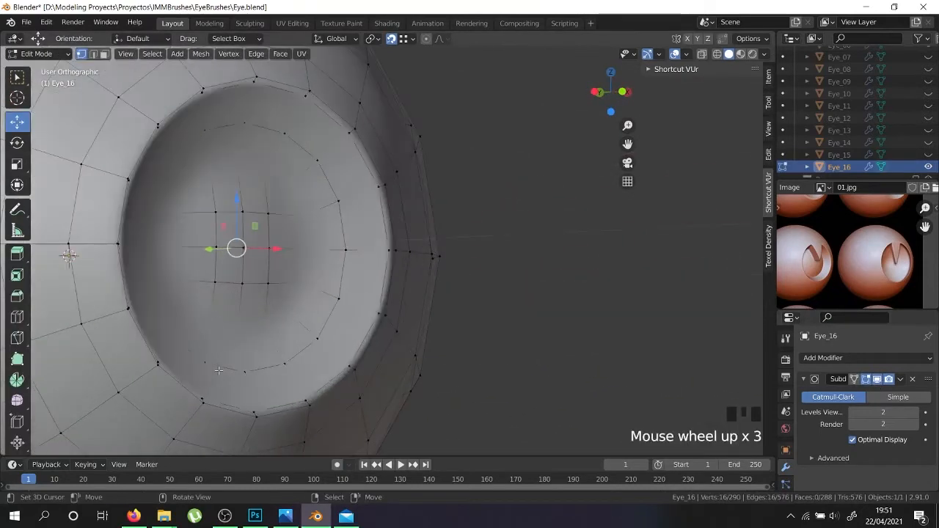
pyautogui.keyDown('alt'); pyautogui.keyDown('shift'); pyautogui.rightClick(219, 365); pyautogui.keyUp('shift'); pyautogui.keyUp('alt')
pyautogui.press('z')
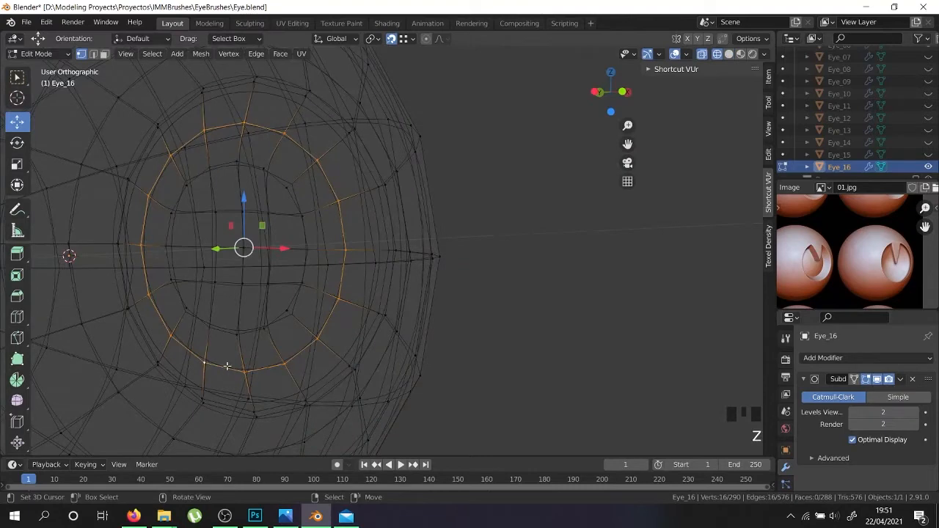
pyautogui.press('x')
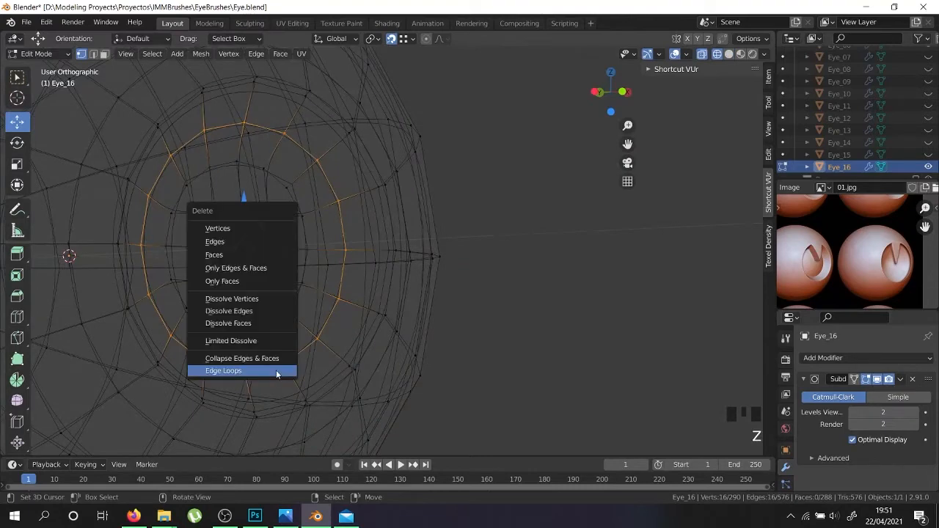
pyautogui.click(276, 369)
pyautogui.press('z')
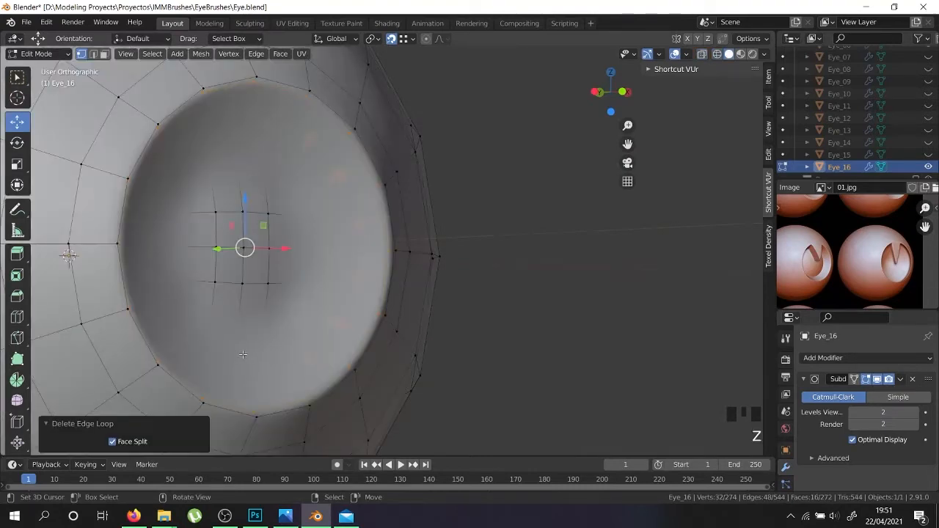
# - Select the full edge loop around the inner disc and scale it up uniformly to about 1.25 in front view
pyautogui.press('z')
pyautogui.rightClick(218, 329)
pyautogui.keyDown('alt'); pyautogui.keyDown('shift'); pyautogui.rightClick(224, 329); pyautogui.keyUp('shift'); pyautogui.keyUp('alt')
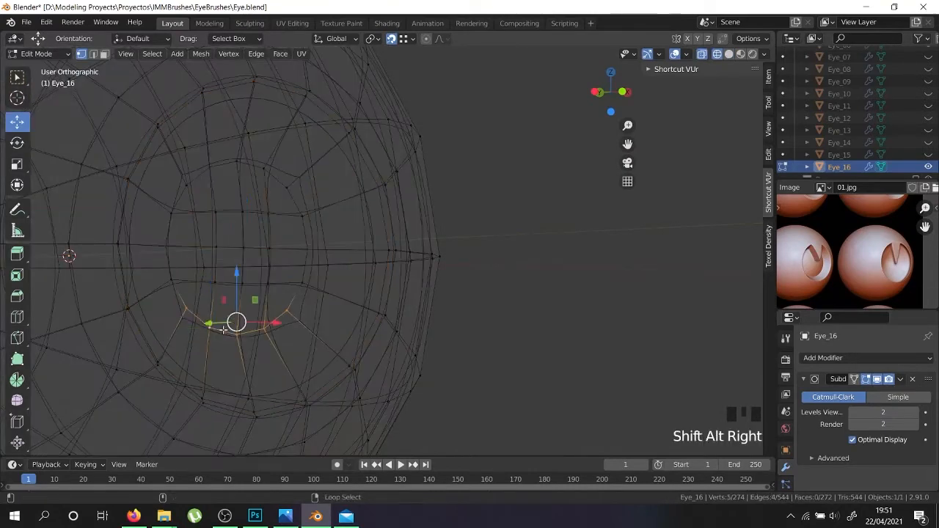
pyautogui.keyDown('alt'); pyautogui.keyDown('shift'); pyautogui.rightClick(167, 251); pyautogui.keyUp('shift'); pyautogui.keyUp('alt')
pyautogui.keyDown('alt'); pyautogui.keyDown('shift'); pyautogui.rightClick(222, 164); pyautogui.keyUp('shift'); pyautogui.keyUp('alt')
pyautogui.keyDown('alt'); pyautogui.keyDown('shift'); pyautogui.rightClick(299, 240); pyautogui.keyUp('shift'); pyautogui.keyUp('alt')
pyautogui.press('KP_3')
pyautogui.press('KP_1')
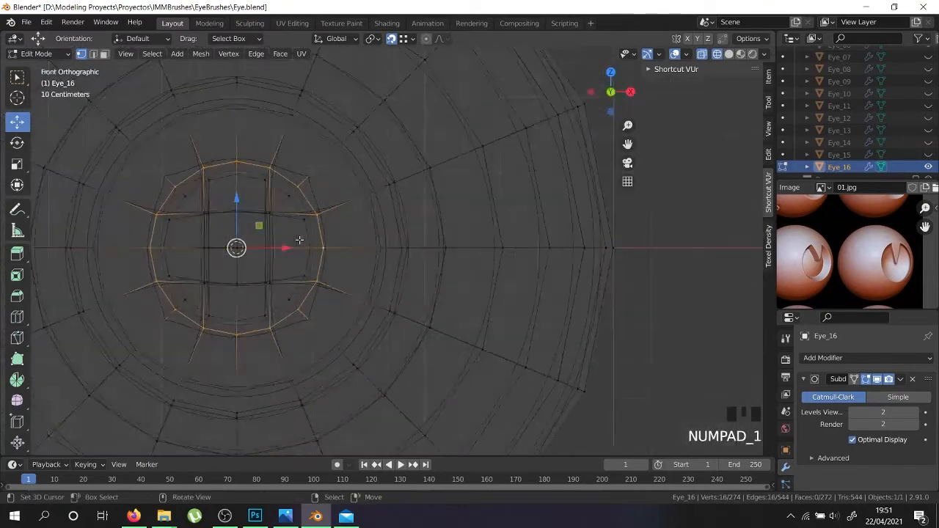
pyautogui.keyDown('shift'); pyautogui.moveTo(300, 240); pyautogui.dragTo(343, 279, button='middle'); pyautogui.keyUp('shift')
pyautogui.press('s')
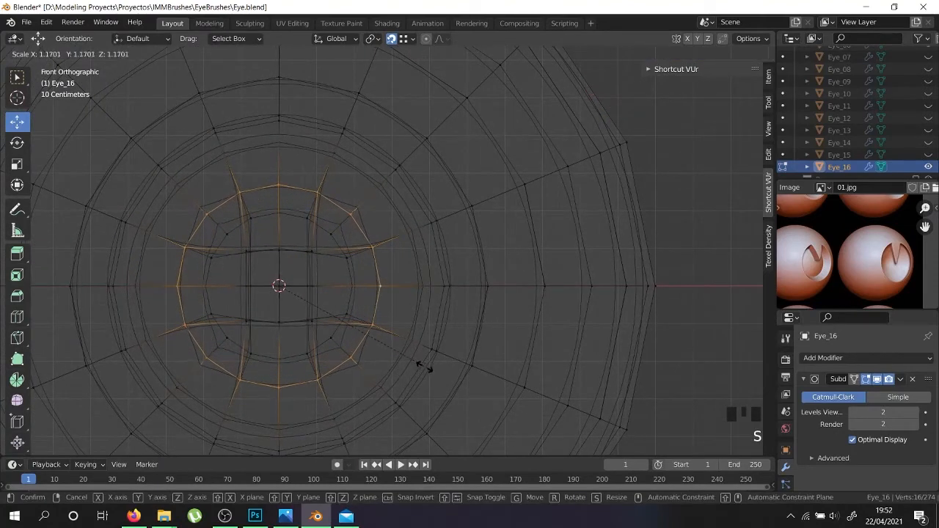
pyautogui.click(432, 369)
pyautogui.press('z')
# - Add one centred loop cut between the enlarged disc edge and the recess rim, and bevel it into two loops
pyautogui.moveTo(357, 365); pyautogui.dragTo(398, 379, button='middle')
pyautogui.press('z')
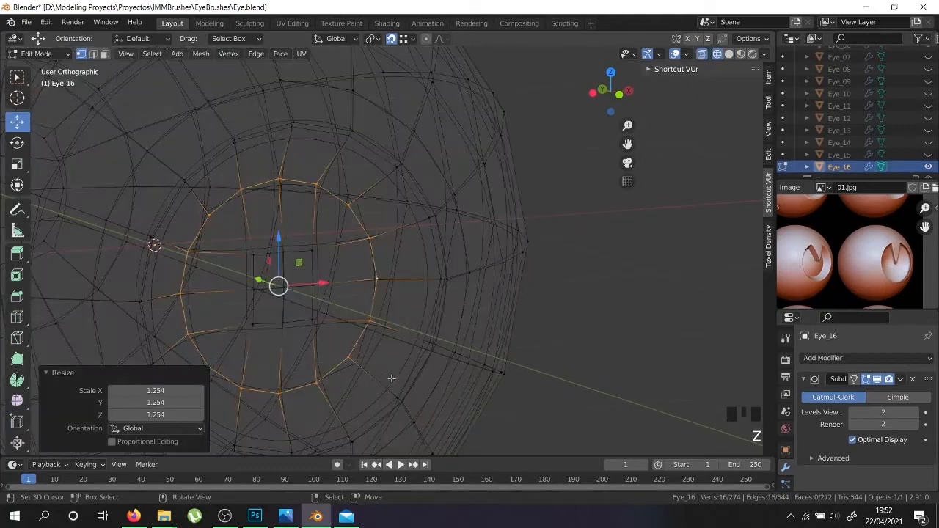
pyautogui.hotkey('ctrl', 'r')
pyautogui.click(382, 377)
pyautogui.rightClick(382, 377)
pyautogui.scroll(2, 432, 393)
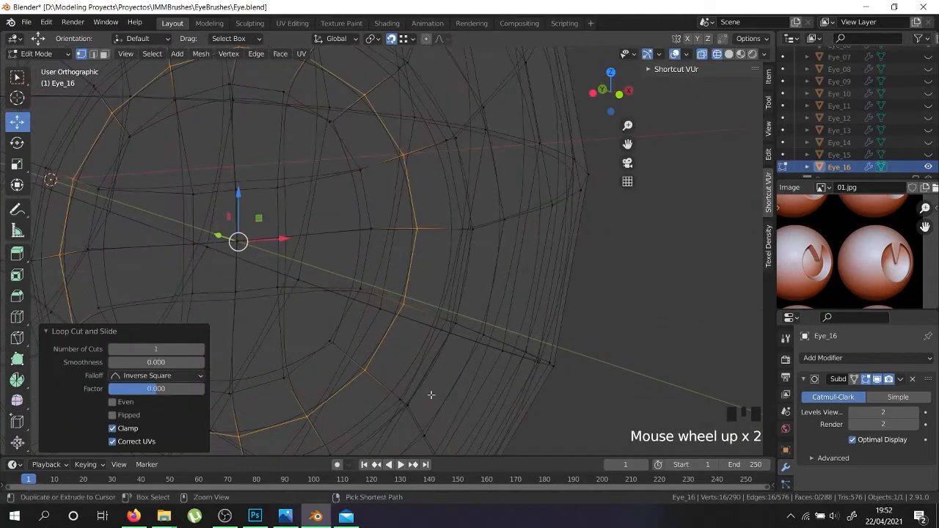
pyautogui.hotkey('ctrl', 'b')
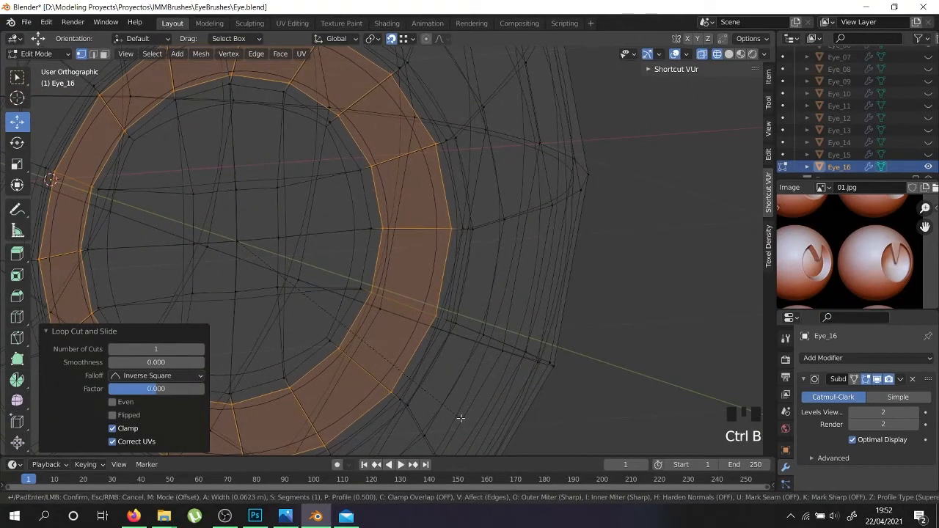
pyautogui.click(447, 410)
pyautogui.press('z')
pyautogui.scroll(-3, 447, 409)
pyautogui.press('Tab')
pyautogui.moveTo(426, 374); pyautogui.dragTo(400, 311, button='middle')
# - Select the disc's centre vertex, grow the selection to the four surrounding faces, and smooth the vertices by 0.5
pyautogui.press('Tab')
pyautogui.scroll(2, 358, 282)
pyautogui.rightClick(357, 281)
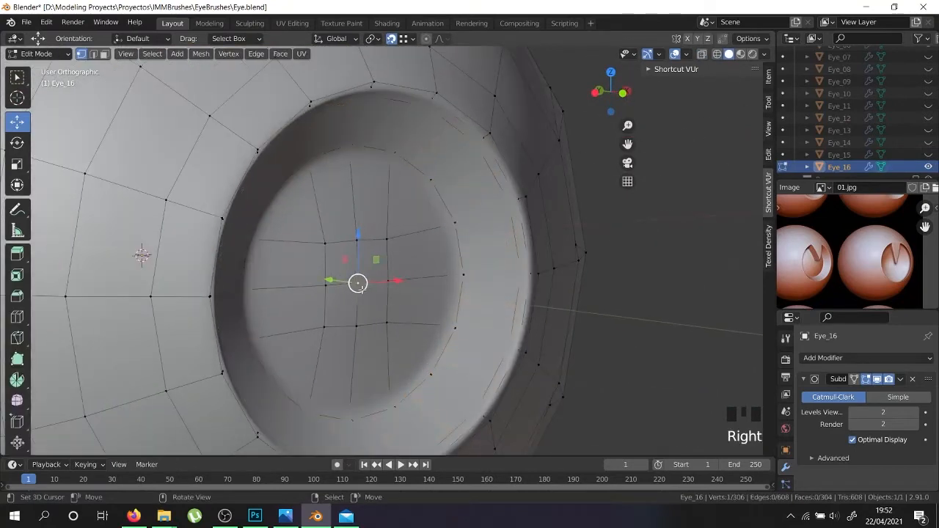
pyautogui.press('ctrl+KP_Add')
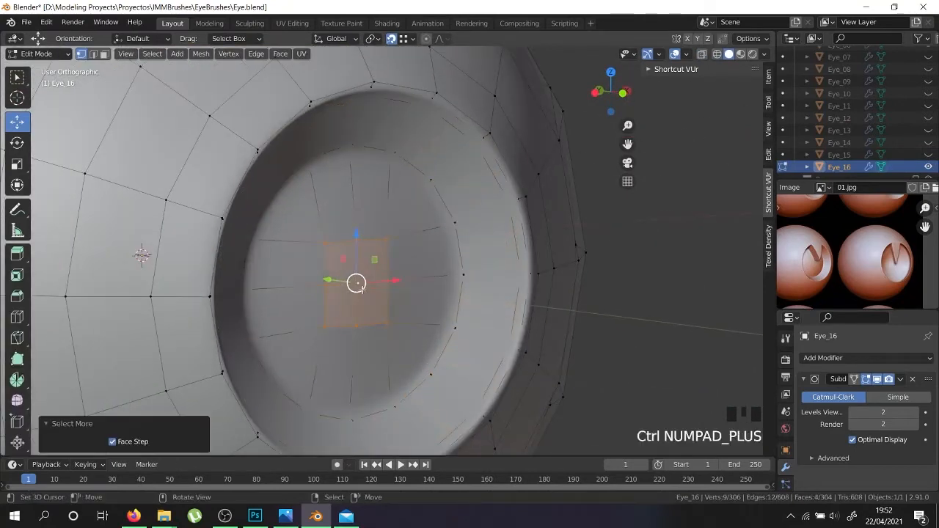
pyautogui.press('KP_1')
pyautogui.rightClick(361, 289)
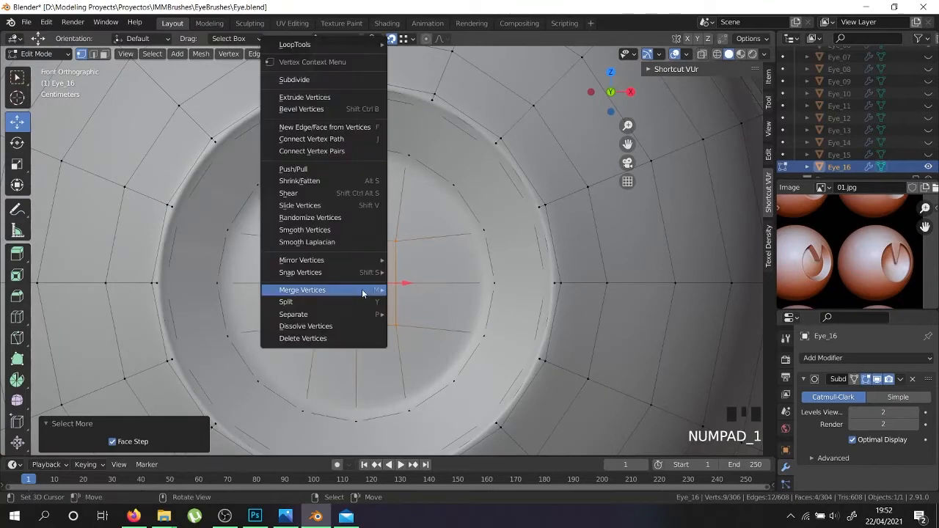
pyautogui.click(342, 230)
pyautogui.moveTo(342, 230); pyautogui.dragTo(427, 334, button='middle')
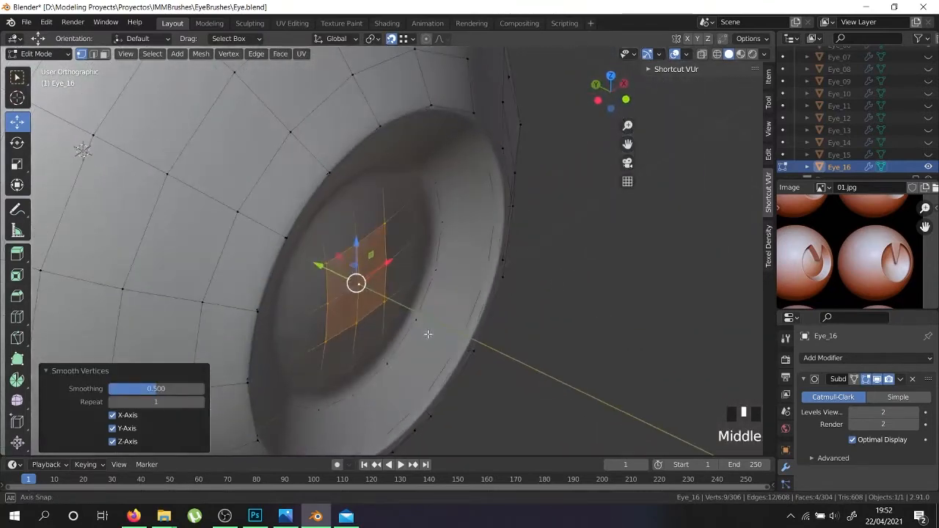
# - Move the disc's four central faces about -0.021 m along Y and smooth their vertices again
pyautogui.moveTo(319, 265); pyautogui.dragTo(323, 269)
pyautogui.rightClick(333, 273)
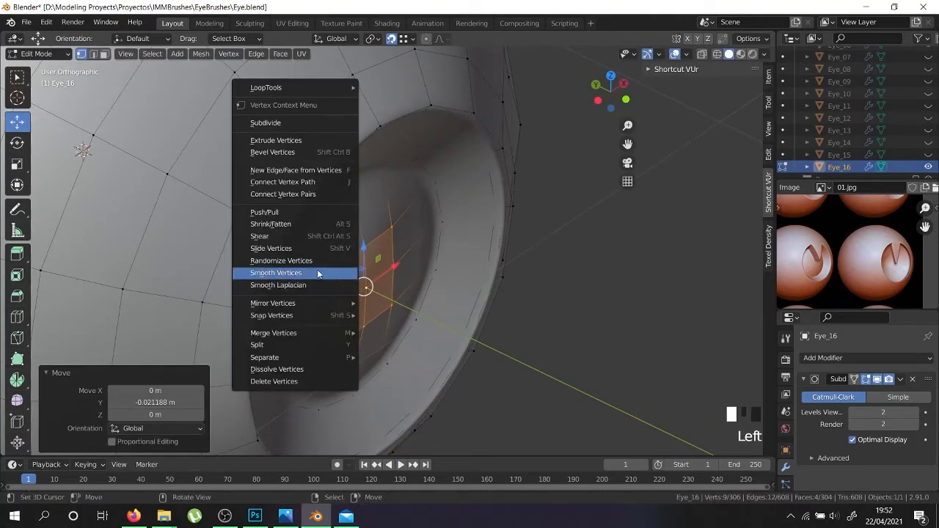
pyautogui.click(317, 273)
# - Return to Object Mode, save Eye.blend with the finished recess, and hide Eye_16
pyautogui.press('Tab')
pyautogui.moveTo(318, 273); pyautogui.dragTo(360, 327, button='middle')
pyautogui.scroll(-5, 323, 231)
pyautogui.scroll(-3, 311, 301)
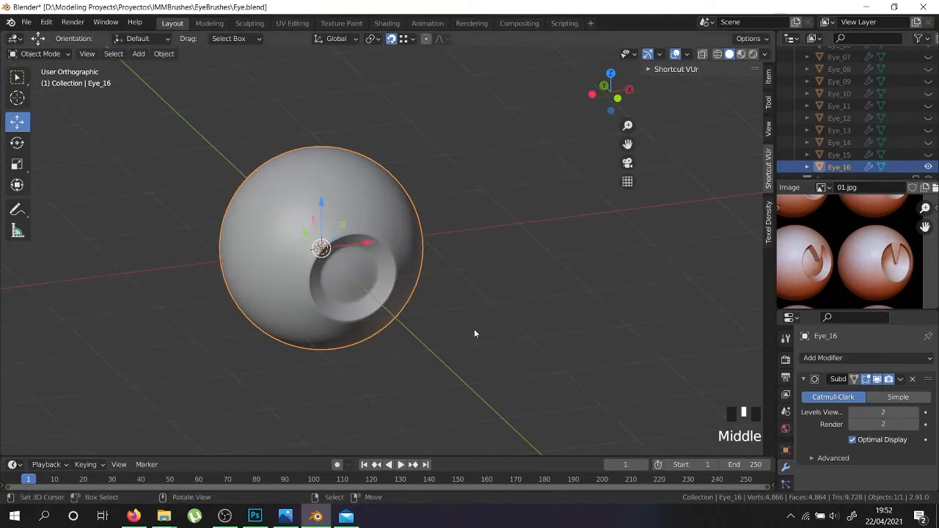
pyautogui.moveTo(361, 271); pyautogui.dragTo(580, 255, button='middle')
pyautogui.scroll(-4, 258, 250)
pyautogui.scroll(4, 258, 255)
pyautogui.hotkey('ctrl', 's')
pyautogui.scroll(-1, 881, 140)
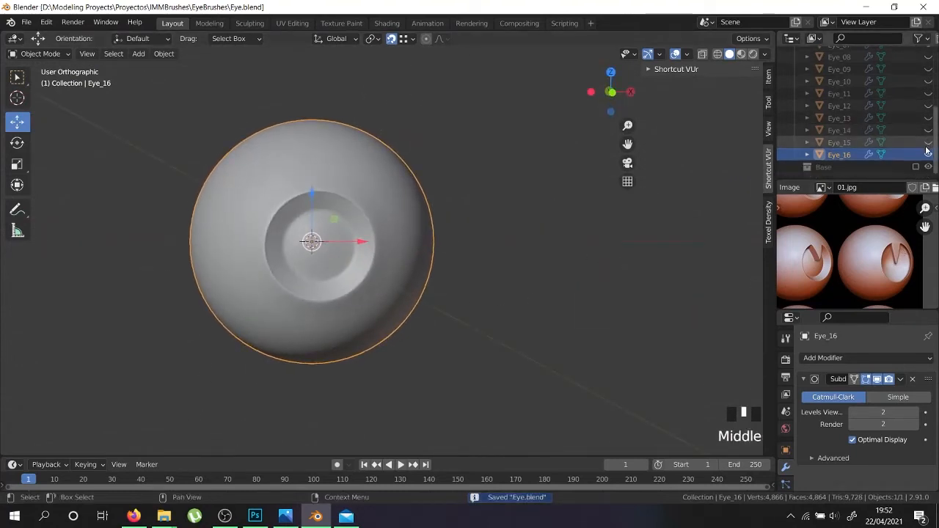
pyautogui.click(928, 154)
# - Examine the eyeballs in reference image 01.jpg to choose the next variant, focusing on the nested circular pupil shape
pyautogui.scroll(-3, 834, 271)
pyautogui.scroll(5, 834, 272)
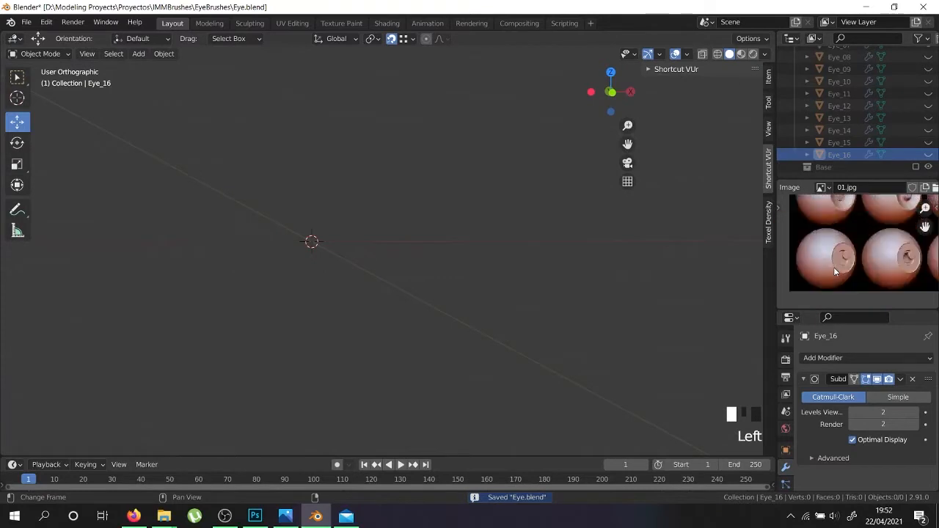
pyautogui.scroll(4, 833, 267)
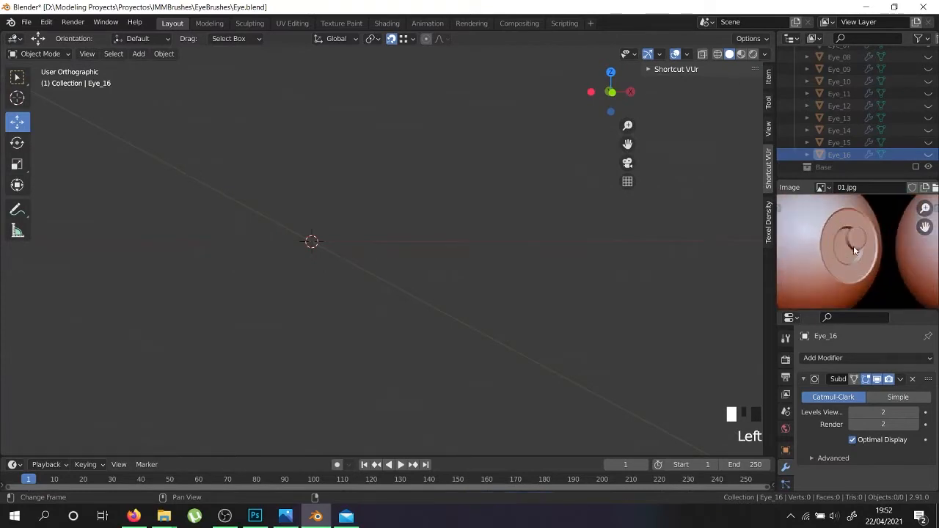
pyautogui.scroll(-4, 854, 281)
pyautogui.moveTo(857, 258); pyautogui.dragTo(799, 321, button='middle')
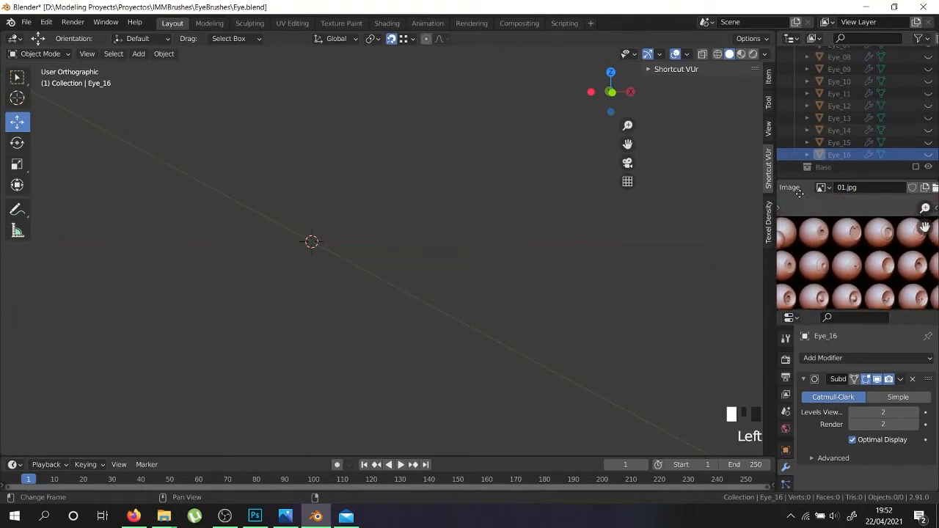
pyautogui.scroll(6, 861, 221)
pyautogui.moveTo(904, 254); pyautogui.dragTo(829, 242, button='middle')
pyautogui.scroll(-6, 878, 249)
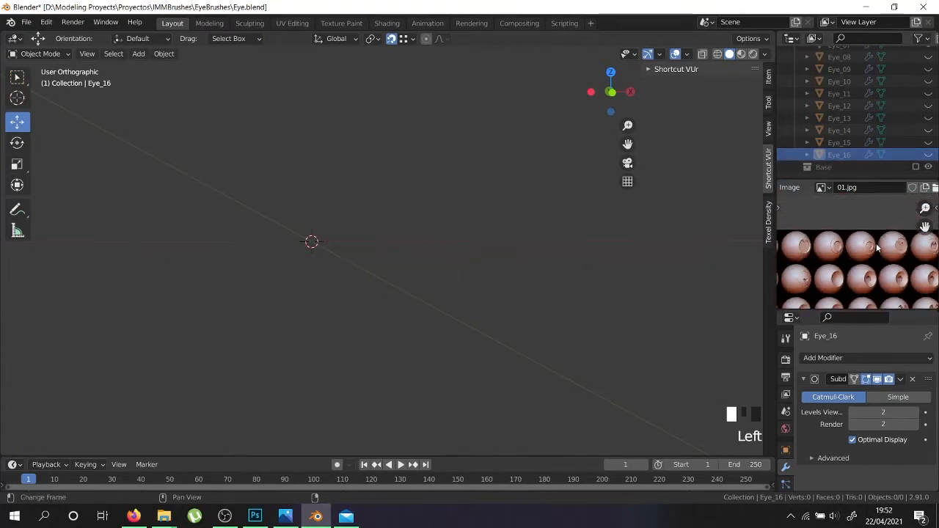
pyautogui.moveTo(905, 251); pyautogui.dragTo(853, 242, button='middle')
pyautogui.scroll(6, 882, 244)
pyautogui.scroll(-7, 877, 249)
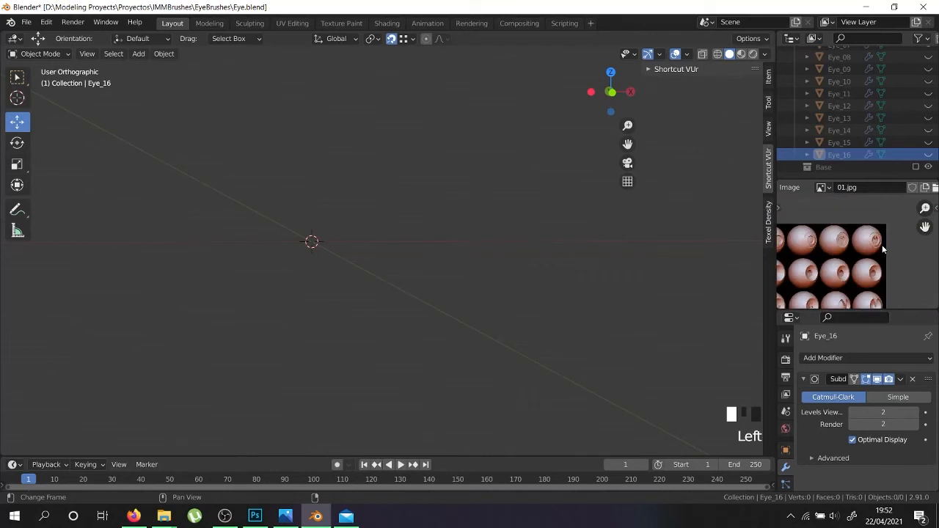
pyautogui.moveTo(829, 286); pyautogui.dragTo(825, 253, button='middle')
pyautogui.scroll(5, 856, 217)
pyautogui.scroll(5, 882, 74)
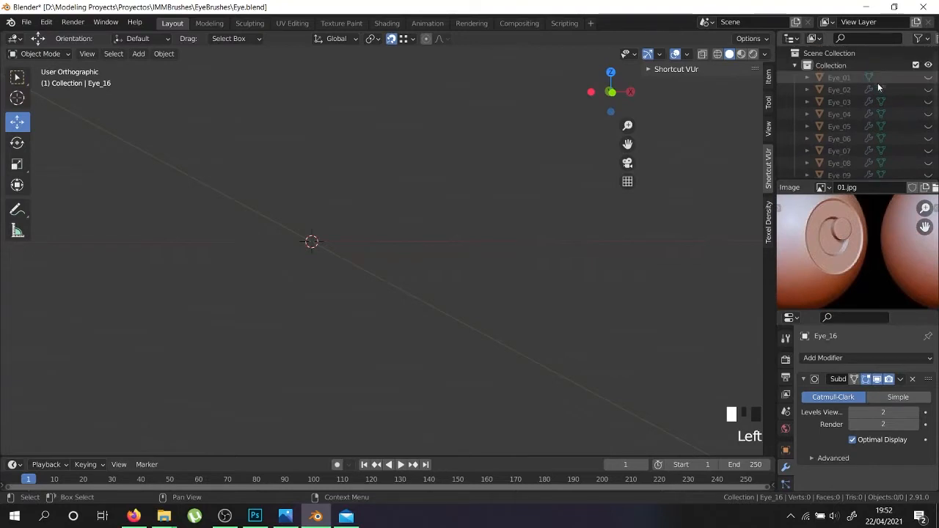
# - Unhide Eye_02 and duplicate it in place without moving the copy
pyautogui.click(928, 90)
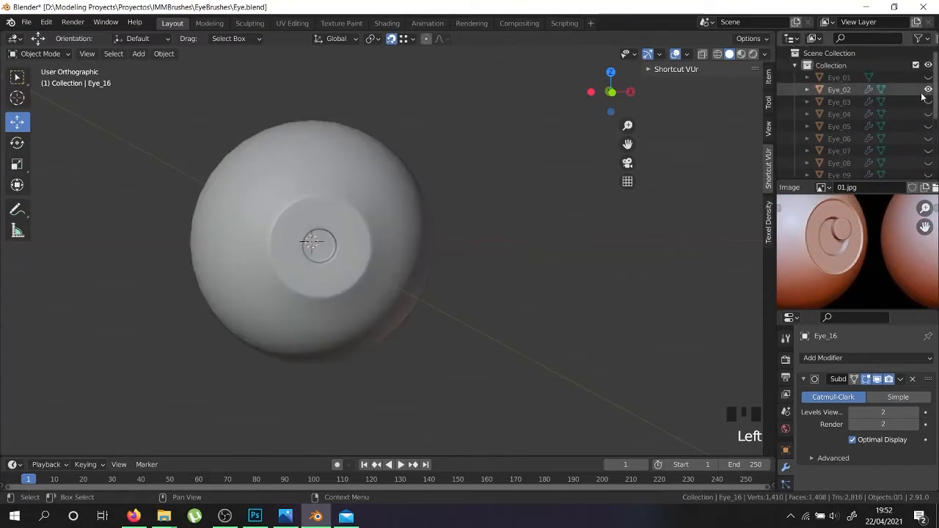
pyautogui.rightClick(389, 278)
pyautogui.hotkey('shift', 'd')
pyautogui.rightClick(617, 240)
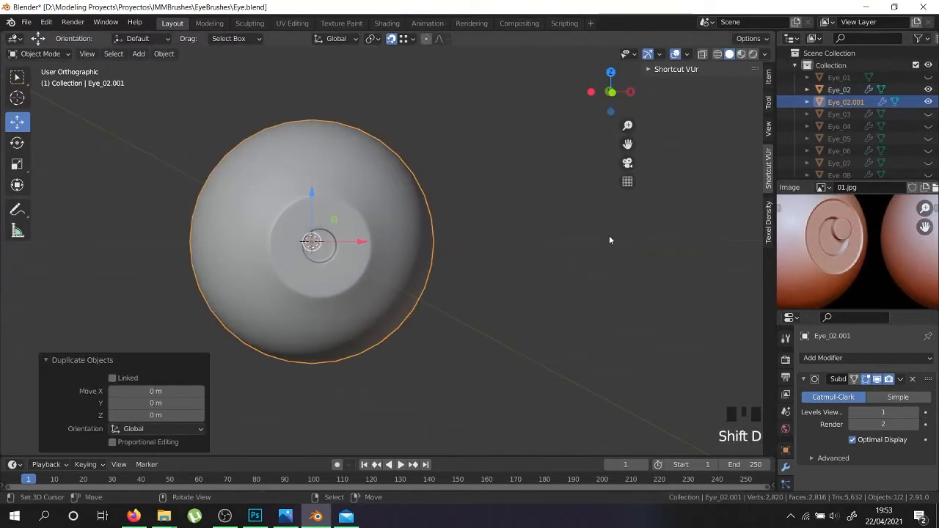
# - Hide the original Eye_02 and rename its duplicate Eye_17
pyautogui.scroll(-2, 853, 97)
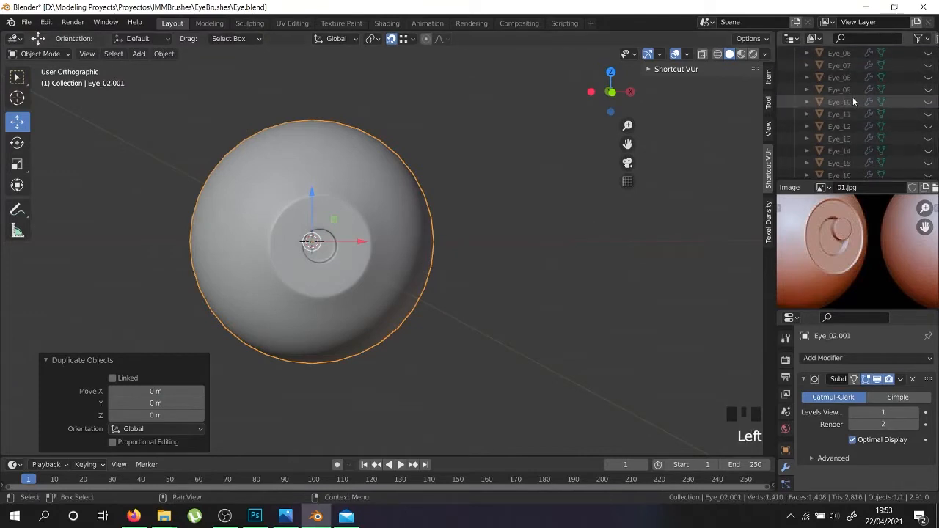
pyautogui.doubleClick(847, 82)
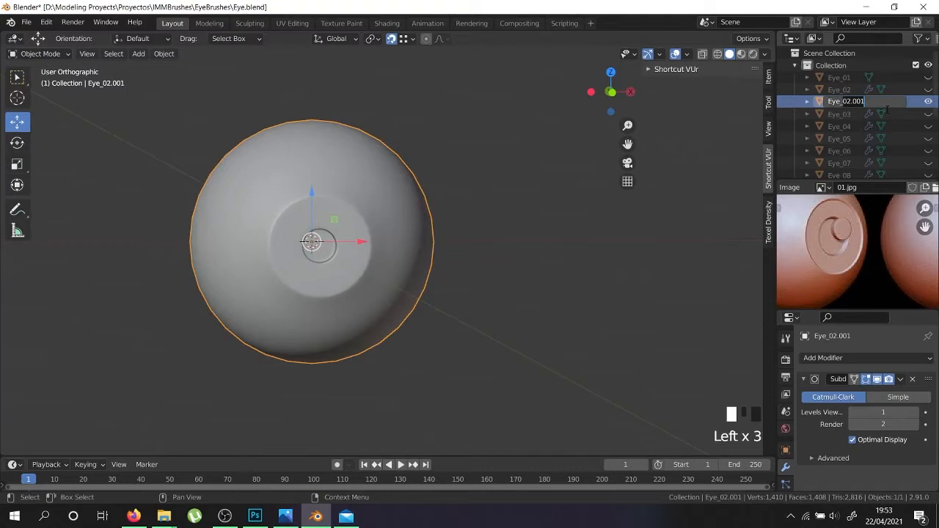
pyautogui.press('Return')
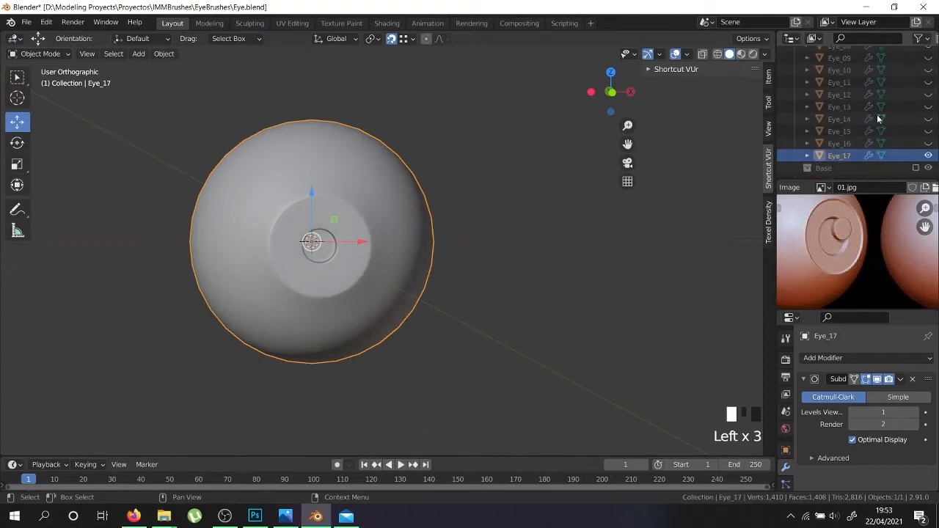
# - Enter Edit Mode on Eye_17 and delete the selected support edge loop around the iris rim
pyautogui.press('Tab')
pyautogui.scroll(1, 332, 290)
pyautogui.scroll(4, 332, 289)
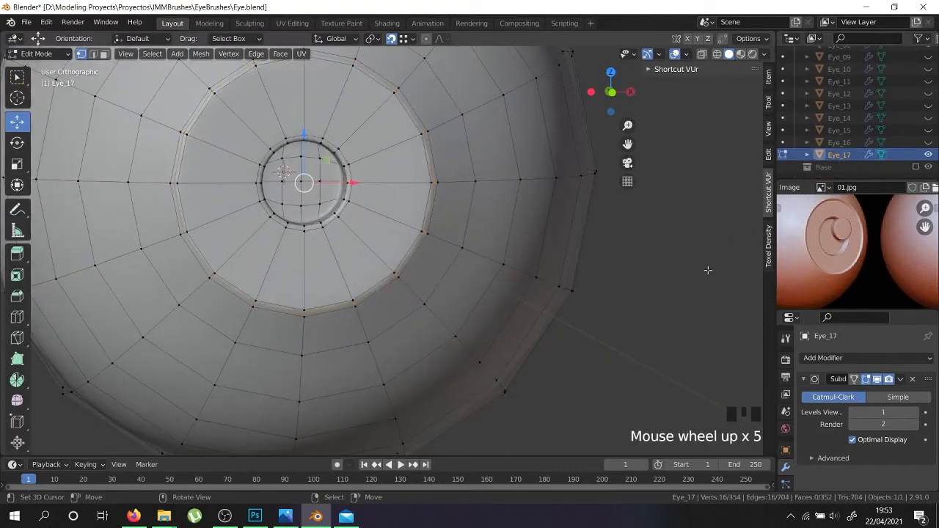
pyautogui.scroll(-2, 822, 272)
pyautogui.scroll(3, 822, 271)
pyautogui.moveTo(381, 242); pyautogui.dragTo(374, 305, button='middle')
pyautogui.scroll(2, 272, 307)
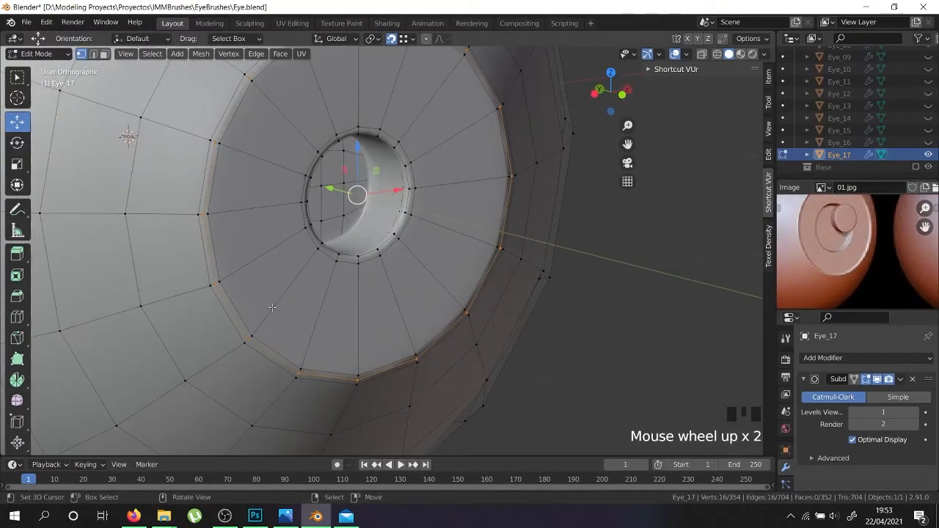
pyautogui.press('x')
pyautogui.click(238, 306)
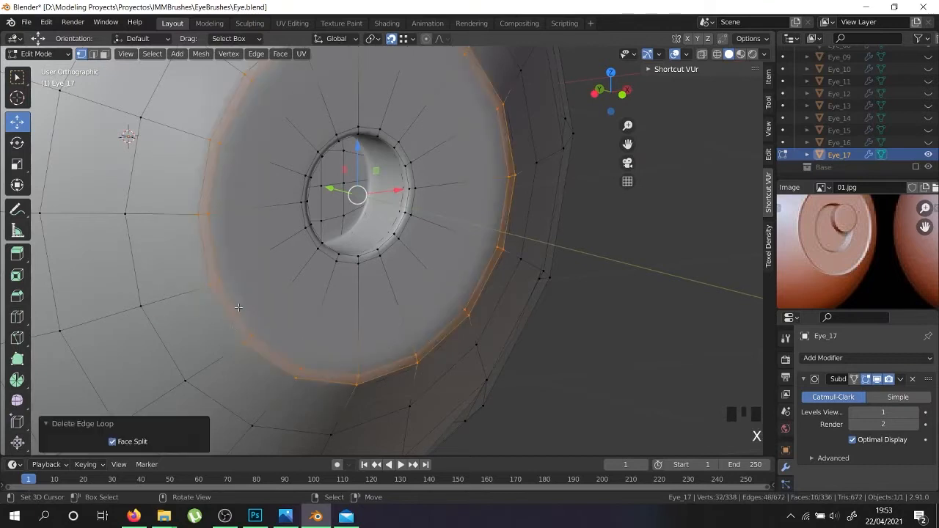
# - Flatten the iris rim's ring of faces by scaling it to 0 along the Y axis
pyautogui.click(104, 55)
pyautogui.press('s')
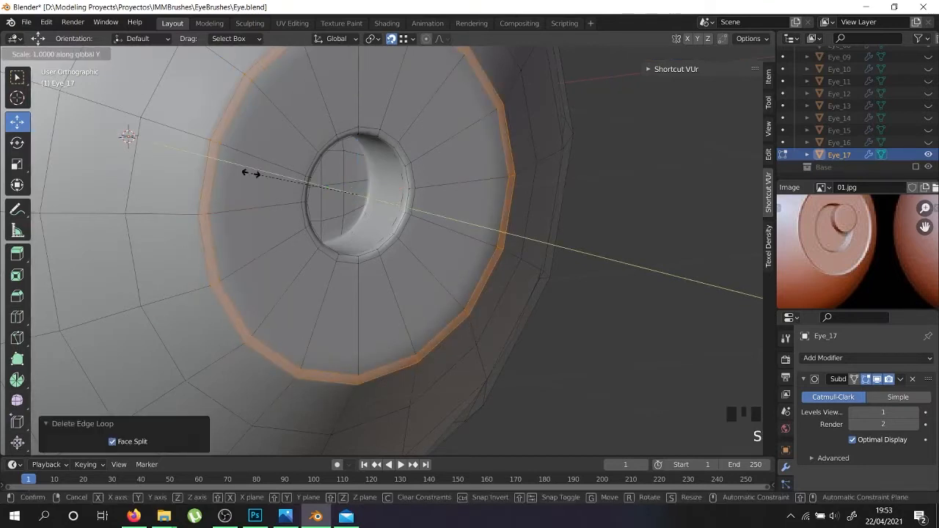
pyautogui.press('0')
pyautogui.press('Return')
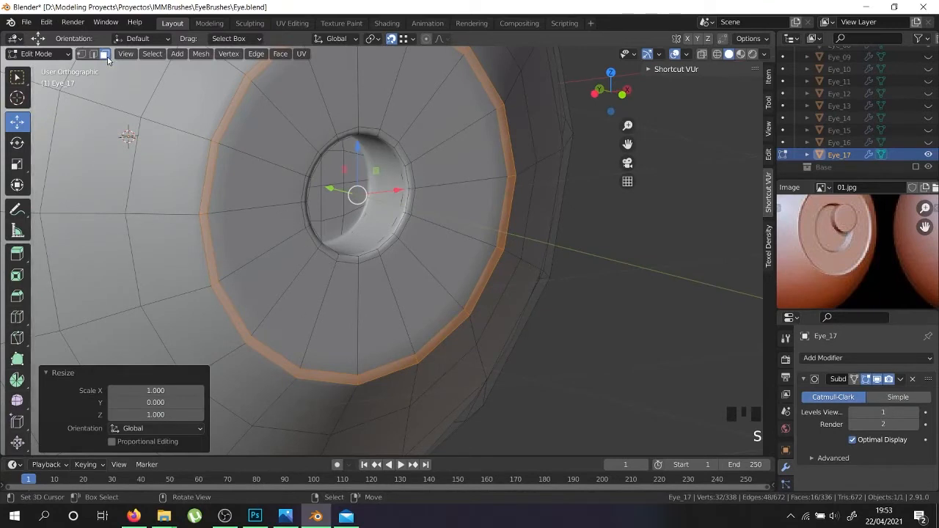
# - Select the support edge loop around the pupil opening and delete it as an edge loop
pyautogui.rightClick(340, 306)
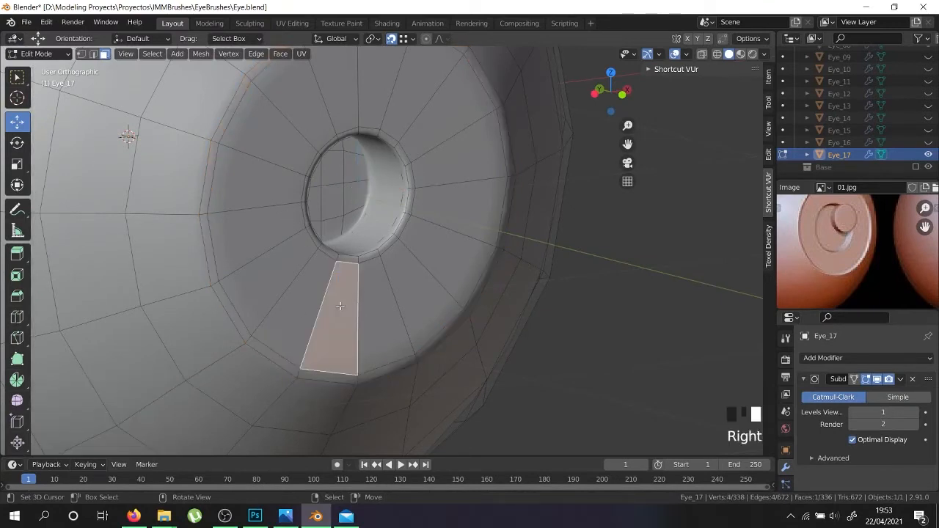
pyautogui.click(93, 54)
pyautogui.rightClick(324, 253)
pyautogui.keyDown('alt'); pyautogui.keyDown('shift'); pyautogui.rightClick(322, 251); pyautogui.keyUp('shift'); pyautogui.keyUp('alt')
pyautogui.keyDown('alt'); pyautogui.keyDown('shift'); pyautogui.rightClick(322, 252); pyautogui.keyUp('shift'); pyautogui.keyUp('alt')
pyautogui.keyDown('alt'); pyautogui.keyDown('shift'); pyautogui.rightClick(322, 252); pyautogui.keyUp('shift'); pyautogui.keyUp('alt')
pyautogui.press('x')
pyautogui.click(323, 253)
# - Select the two support edge loops inside the pupil recess and delete them as edge loops
pyautogui.rightClick(378, 238)
pyautogui.keyDown('alt'); pyautogui.keyDown('shift'); pyautogui.rightClick(352, 195); pyautogui.keyUp('shift'); pyautogui.keyUp('alt')
pyautogui.keyDown('alt'); pyautogui.keyDown('shift'); pyautogui.rightClick(352, 195); pyautogui.keyUp('shift'); pyautogui.keyUp('alt')
pyautogui.keyDown('alt'); pyautogui.keyDown('shift'); pyautogui.rightClick(352, 195); pyautogui.keyUp('shift'); pyautogui.keyUp('alt')
pyautogui.hotkey('shift', 'z')
pyautogui.keyDown('alt'); pyautogui.keyDown('shift'); pyautogui.rightClick(357, 231); pyautogui.keyUp('shift'); pyautogui.keyUp('alt')
pyautogui.hotkey('ctrl', 'z')
pyautogui.keyDown('alt'); pyautogui.keyDown('shift'); pyautogui.rightClick(355, 234); pyautogui.keyUp('shift'); pyautogui.keyUp('alt')
pyautogui.hotkey('ctrl', 'z')
pyautogui.scroll(2, 366, 223)
pyautogui.keyDown('alt'); pyautogui.keyDown('shift'); pyautogui.rightClick(365, 218); pyautogui.keyUp('shift'); pyautogui.keyUp('alt')
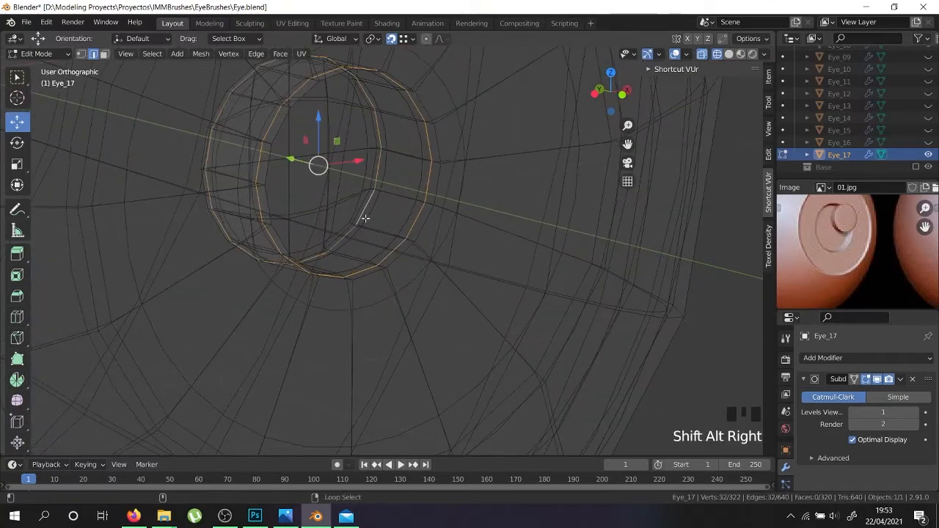
pyautogui.keyDown('alt'); pyautogui.keyDown('shift'); pyautogui.rightClick(372, 212); pyautogui.keyUp('shift'); pyautogui.keyUp('alt')
pyautogui.keyDown('alt'); pyautogui.keyDown('shift'); pyautogui.rightClick(376, 205); pyautogui.keyUp('shift'); pyautogui.keyUp('alt')
pyautogui.keyDown('alt'); pyautogui.keyDown('shift'); pyautogui.rightClick(378, 202); pyautogui.keyUp('shift'); pyautogui.keyUp('alt')
pyautogui.scroll(4, 378, 203)
pyautogui.keyDown('alt'); pyautogui.keyDown('shift'); pyautogui.rightClick(374, 199); pyautogui.keyUp('shift'); pyautogui.keyUp('alt')
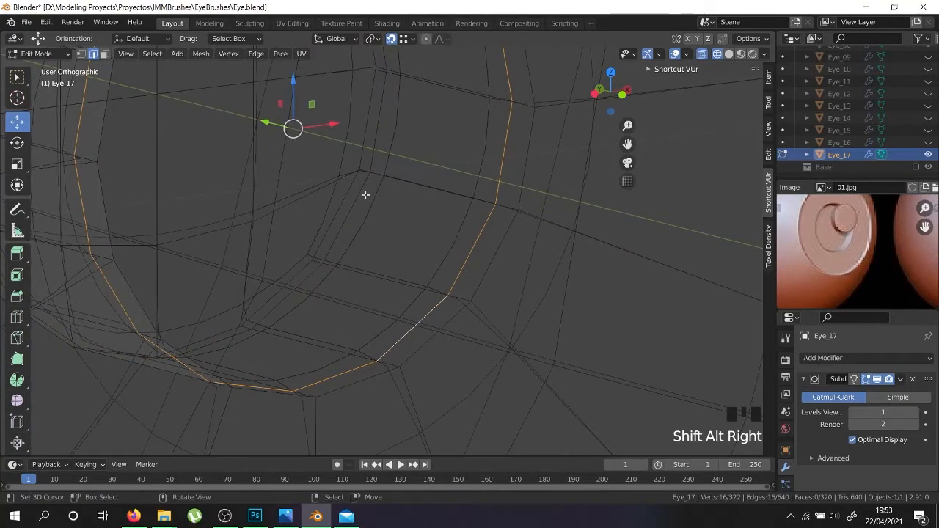
pyautogui.hotkey('ctrl', 'z')
pyautogui.scroll(-6, 373, 210)
pyautogui.press('x')
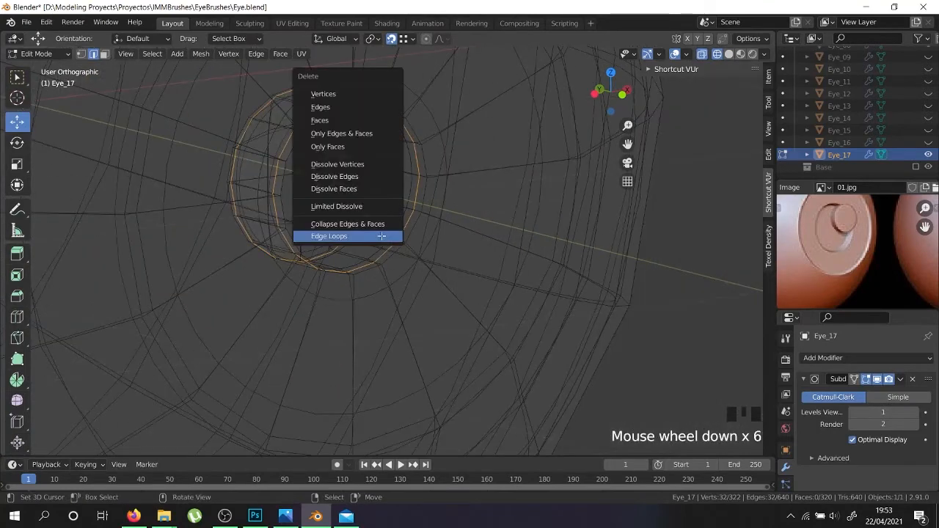
pyautogui.click(381, 236)
pyautogui.hotkey('shift', 'z')
pyautogui.scroll(-3, 381, 259)
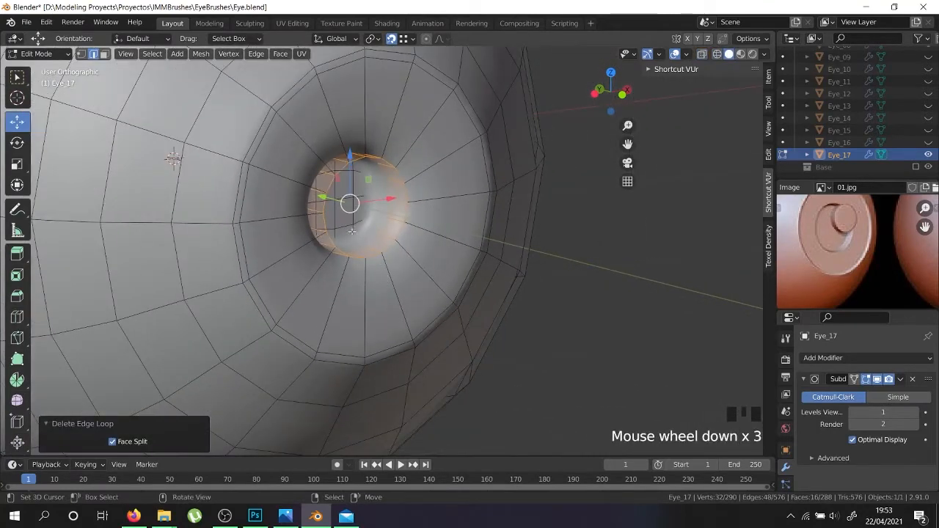
# - Extrude the ring of iris faces around the pupil and move it about 0.0175 m along Y
pyautogui.click(104, 54)
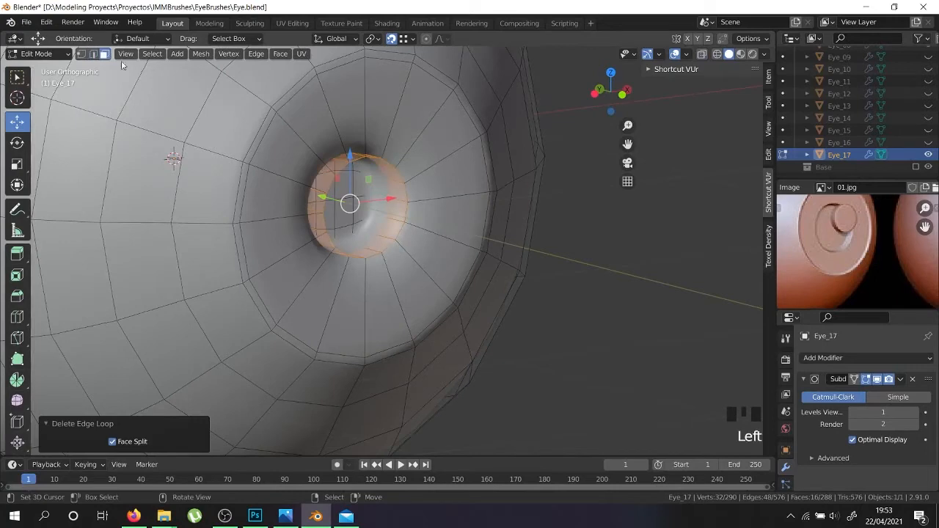
pyautogui.rightClick(314, 281)
pyautogui.keyDown('alt'); pyautogui.keyDown('shift'); pyautogui.rightClick(304, 279); pyautogui.keyUp('shift'); pyautogui.keyUp('alt')
pyautogui.keyDown('alt'); pyautogui.keyDown('shift'); pyautogui.rightClick(305, 278); pyautogui.keyUp('shift'); pyautogui.keyUp('alt')
pyautogui.moveTo(346, 278); pyautogui.dragTo(360, 293, button='middle')
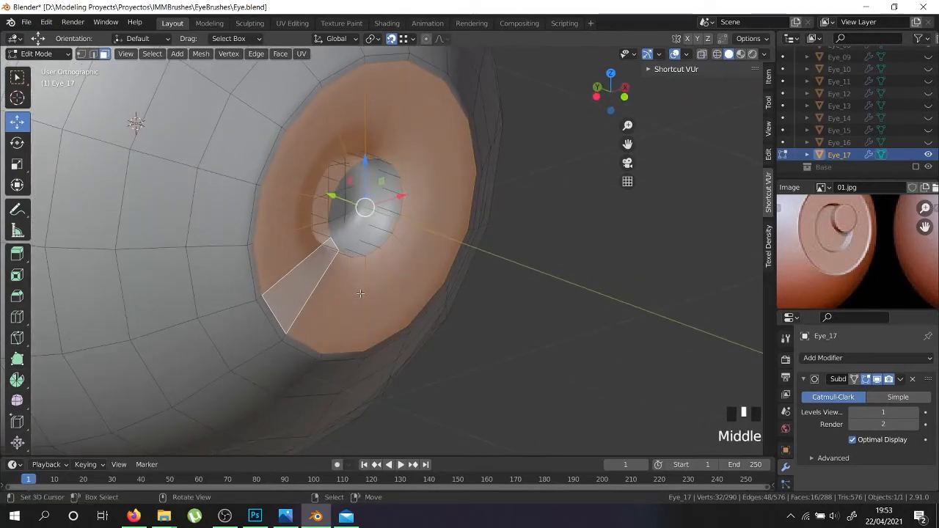
pyautogui.scroll(2, 365, 262)
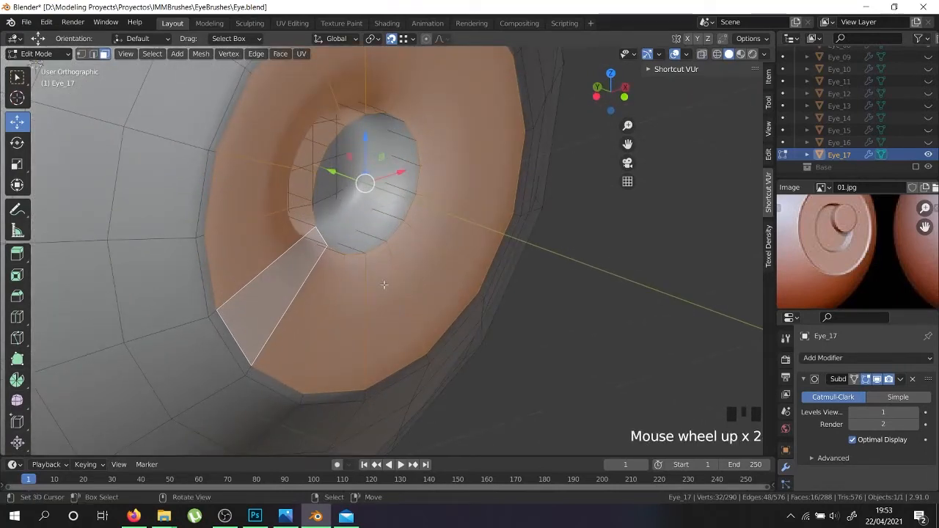
pyautogui.press('e')
pyautogui.moveTo(346, 180); pyautogui.dragTo(340, 177)
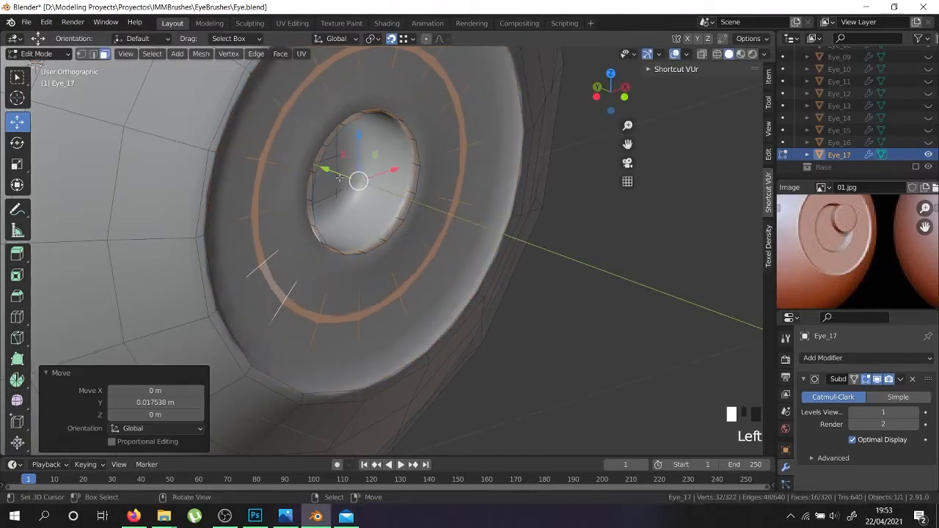
# - Select the thin ring of extruded wall faces around the pupil opening and delete those faces
pyautogui.scroll(2, 397, 240)
pyautogui.rightClick(382, 234)
pyautogui.keyDown('alt'); pyautogui.keyDown('shift'); pyautogui.rightClick(375, 236); pyautogui.keyUp('shift'); pyautogui.keyUp('alt')
pyautogui.keyDown('alt'); pyautogui.keyDown('shift'); pyautogui.rightClick(375, 237); pyautogui.keyUp('shift'); pyautogui.keyUp('alt')
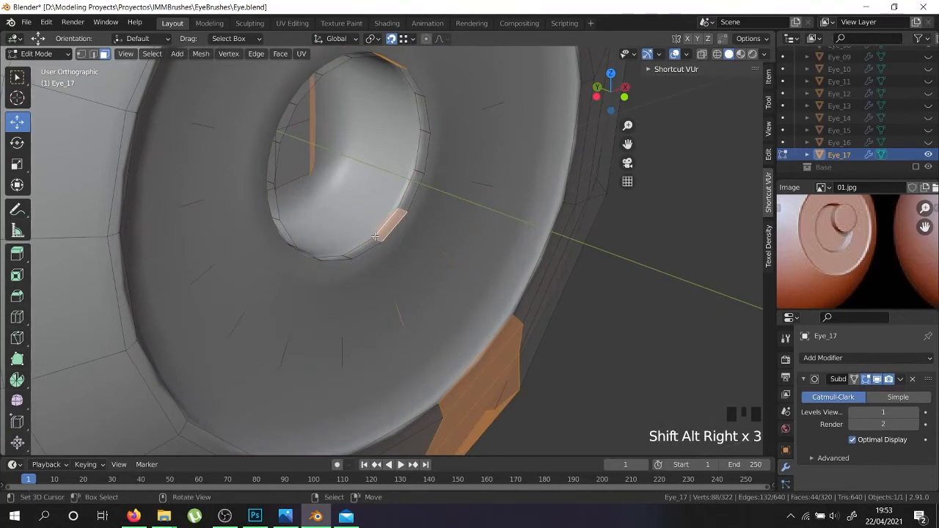
pyautogui.rightClick(374, 242)
pyautogui.keyDown('alt'); pyautogui.keyDown('shift'); pyautogui.rightClick(375, 240); pyautogui.keyUp('shift'); pyautogui.keyUp('alt')
pyautogui.keyDown('alt'); pyautogui.keyDown('shift'); pyautogui.rightClick(375, 240); pyautogui.keyUp('shift'); pyautogui.keyUp('alt')
pyautogui.keyDown('alt'); pyautogui.keyDown('shift'); pyautogui.rightClick(375, 241); pyautogui.keyUp('shift'); pyautogui.keyUp('alt')
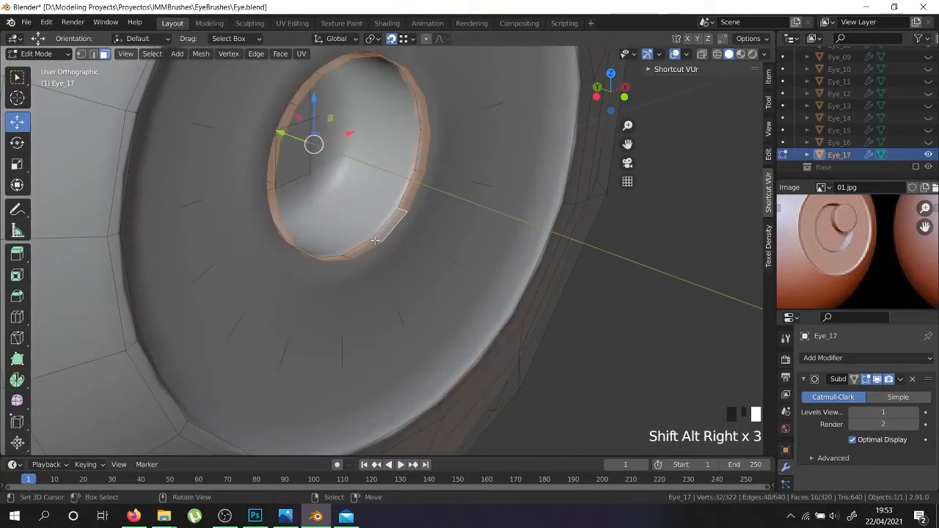
pyautogui.press('x')
pyautogui.click(312, 126)
# - Delete the remaining ring of wall faces inside the pupil hole to detach its back disc
pyautogui.rightClick(270, 157)
pyautogui.keyDown('alt'); pyautogui.keyDown('shift'); pyautogui.rightClick(276, 143); pyautogui.keyUp('shift'); pyautogui.keyUp('alt')
pyautogui.keyDown('alt'); pyautogui.keyDown('shift'); pyautogui.rightClick(276, 143); pyautogui.keyUp('shift'); pyautogui.keyUp('alt')
pyautogui.keyDown('alt'); pyautogui.keyDown('shift'); pyautogui.rightClick(276, 143); pyautogui.keyUp('shift'); pyautogui.keyUp('alt')
pyautogui.press('x')
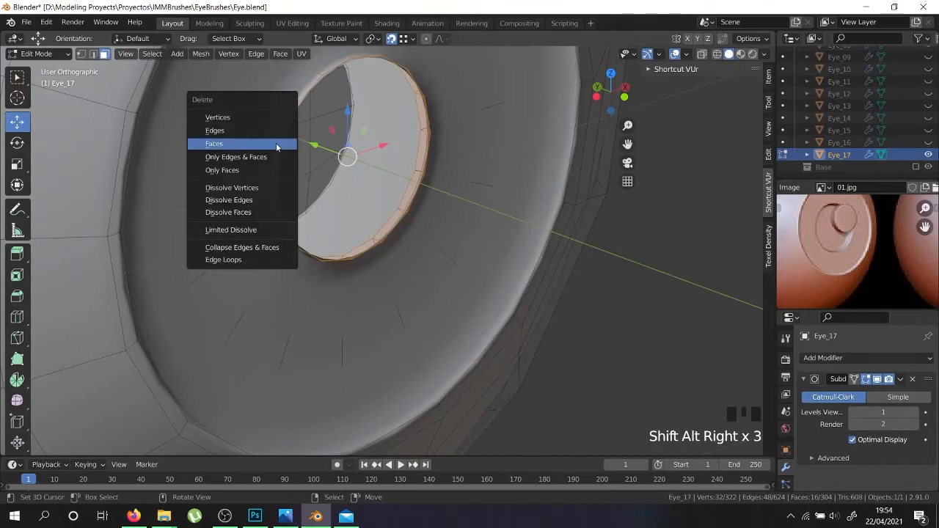
pyautogui.click(275, 143)
pyautogui.hotkey('shift', 'z')
pyautogui.scroll(-5, 398, 219)
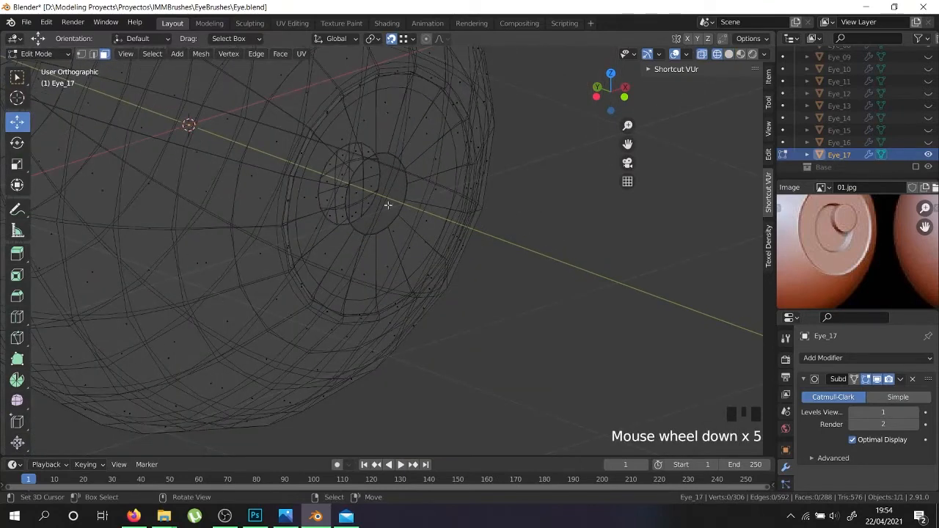
# - Try to insert a loop cut along the iris recess's side wall
pyautogui.moveTo(428, 255); pyautogui.dragTo(448, 286, button='middle')
pyautogui.press('z')
pyautogui.scroll(4, 388, 289)
pyautogui.press('z')
pyautogui.press('z')
pyautogui.hotkey('shift', 'z')
pyautogui.scroll(5, 359, 300)
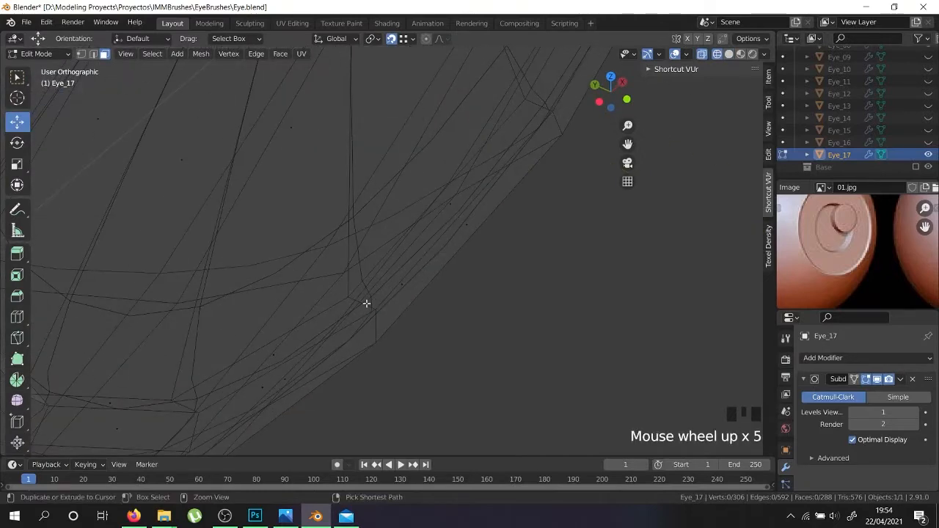
pyautogui.hotkey('ctrl', 'r')
pyautogui.click(366, 303)
pyautogui.hotkey('ctrl', 'z')
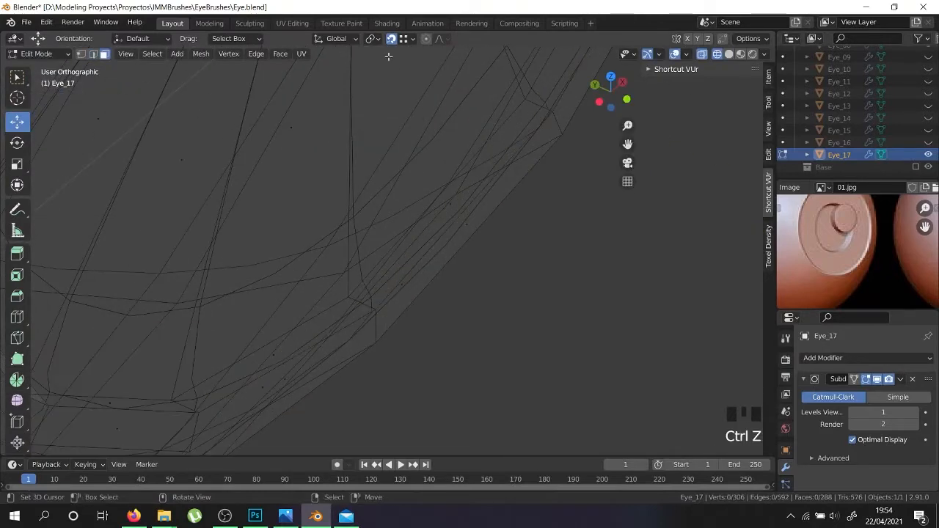
pyautogui.hotkey('ctrl', 'r')
pyautogui.click(363, 308)
pyautogui.hotkey('ctrl', 'z')
# - Insert an edge loop along the iris recess's side wall and bevel it about 0.0057 m wide
pyautogui.scroll(3, 367, 308)
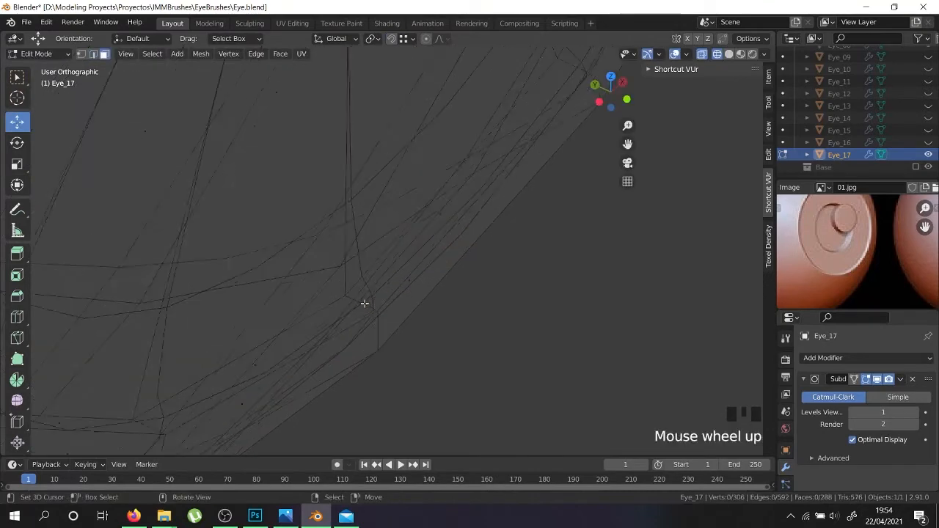
pyautogui.hotkey('ctrl', 'r')
pyautogui.click(369, 308)
pyautogui.moveTo(369, 308); pyautogui.dragTo(418, 321, button='middle')
pyautogui.scroll(4, 419, 317)
pyautogui.hotkey('ctrl', 'b')
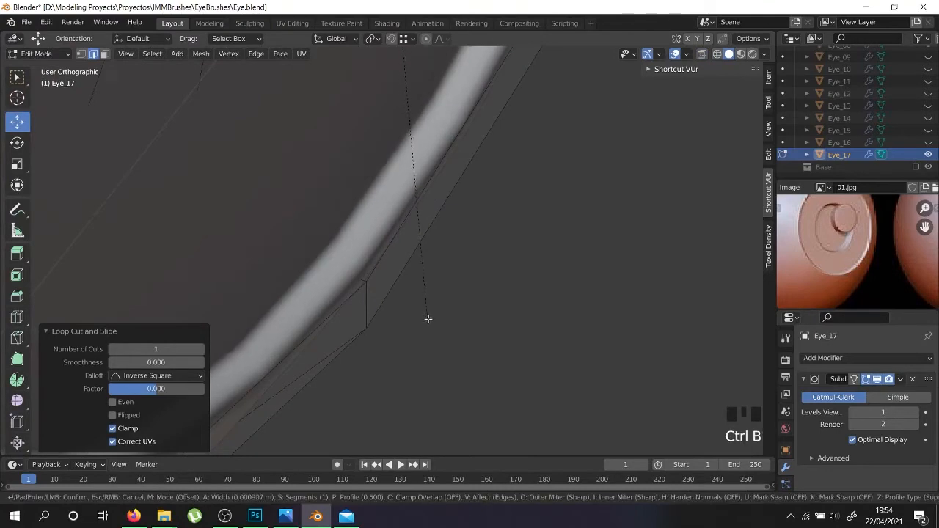
pyautogui.click(422, 321)
pyautogui.hotkey('alt', 'z')
pyautogui.scroll(1, 364, 294)
pyautogui.hotkey('ctrl', 'z')
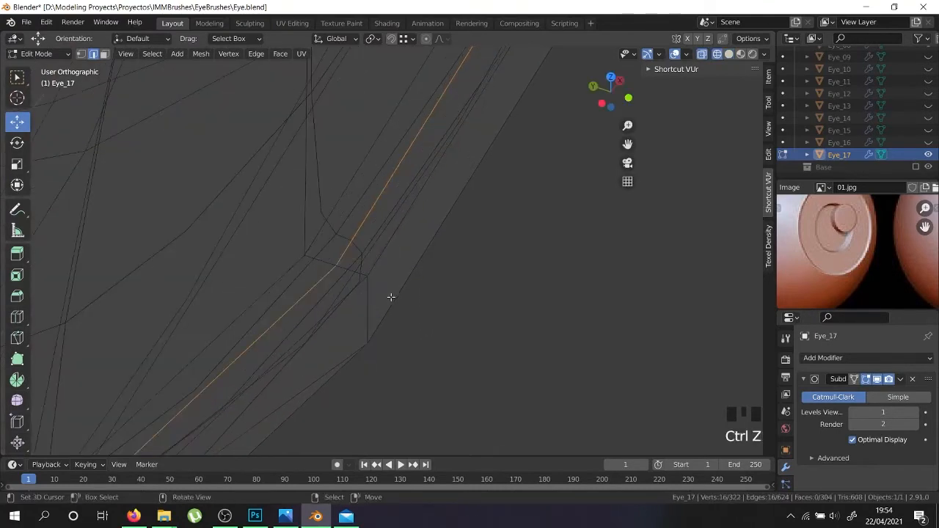
pyautogui.hotkey('ctrl', 'b')
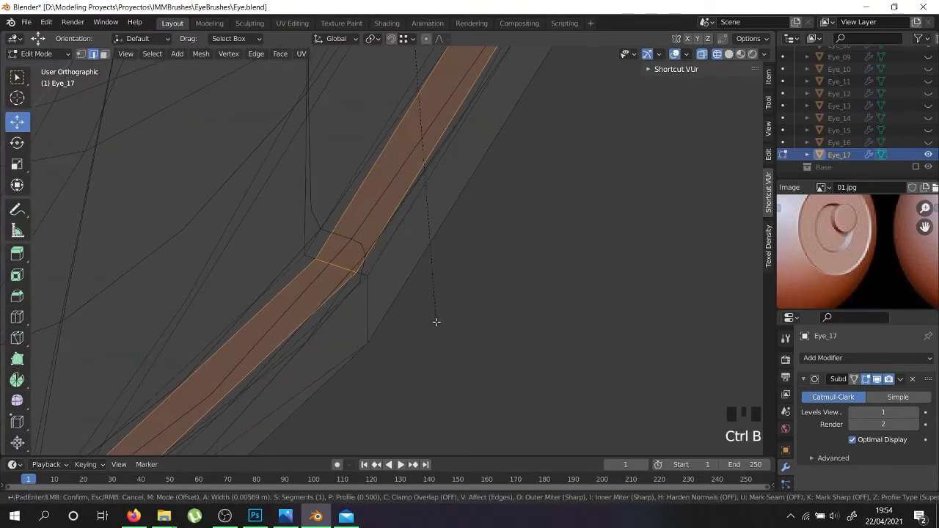
pyautogui.click(433, 321)
# - Insert a centred edge loop along the flat iris rim and bevel it 0.00719 m wide
pyautogui.scroll(-2, 396, 283)
pyautogui.press('Tab')
pyautogui.press('z')
pyautogui.moveTo(390, 284); pyautogui.dragTo(358, 277, button='middle')
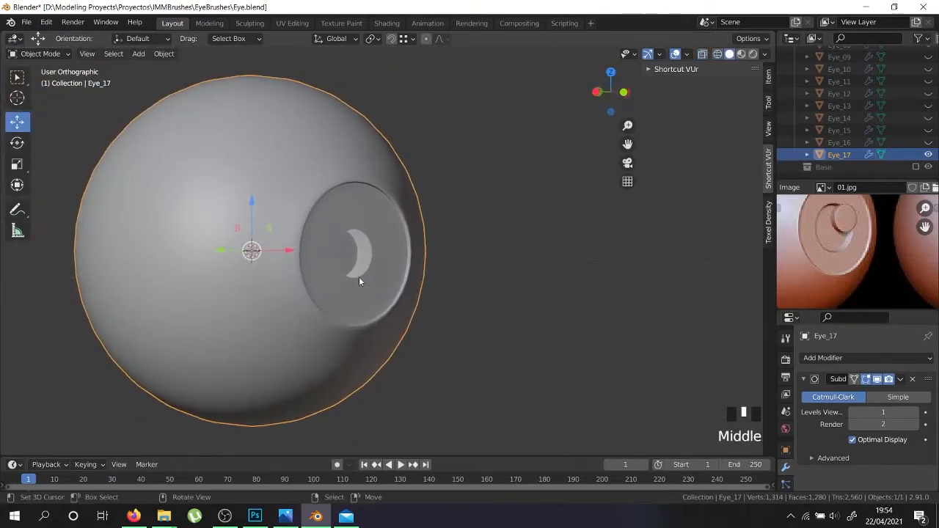
pyautogui.scroll(3, 360, 274)
pyautogui.press('Tab')
pyautogui.scroll(3, 317, 364)
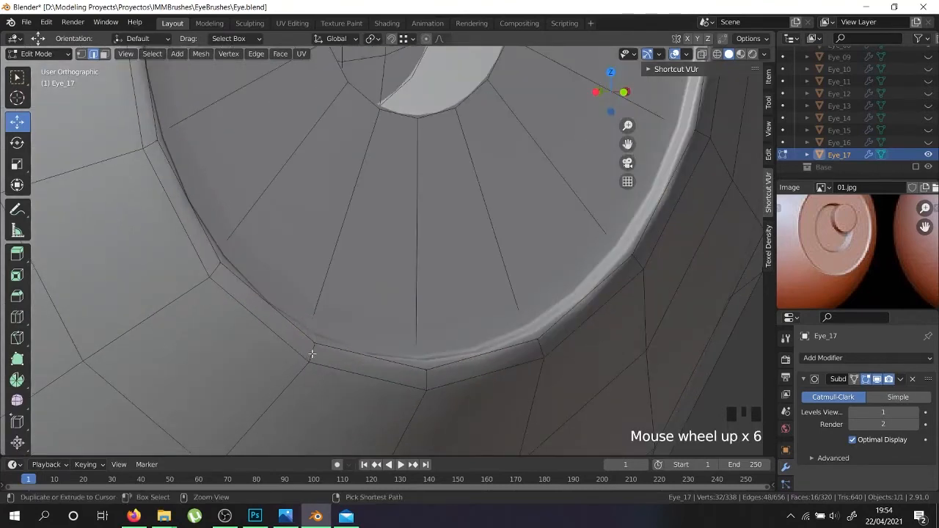
pyautogui.hotkey('ctrl', 'r')
pyautogui.click(312, 357)
pyautogui.rightClick(312, 360)
pyautogui.hotkey('ctrl', 'b')
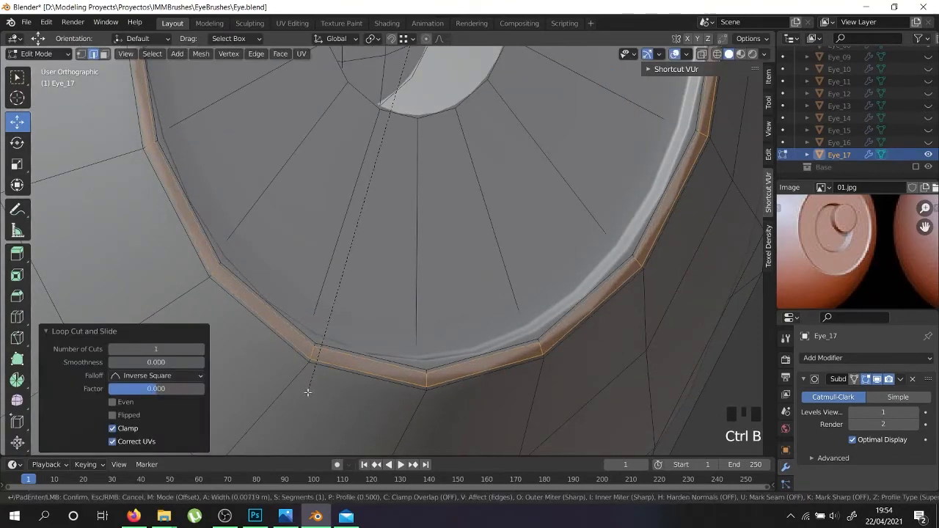
pyautogui.click(302, 387)
# - Add an edge loop on the eyeball surface just outside the iris rim and return to Object Mode
pyautogui.hotkey('ctrl', 'r')
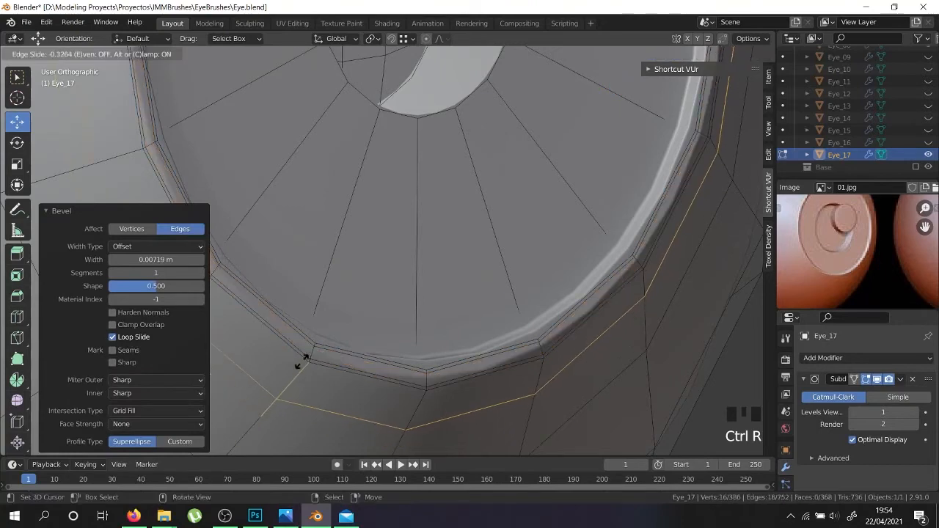
pyautogui.click(309, 338)
pyautogui.rightClick(309, 337)
pyautogui.press('Tab')
pyautogui.scroll(-4, 310, 338)
pyautogui.moveTo(325, 318); pyautogui.dragTo(312, 346, button='middle')
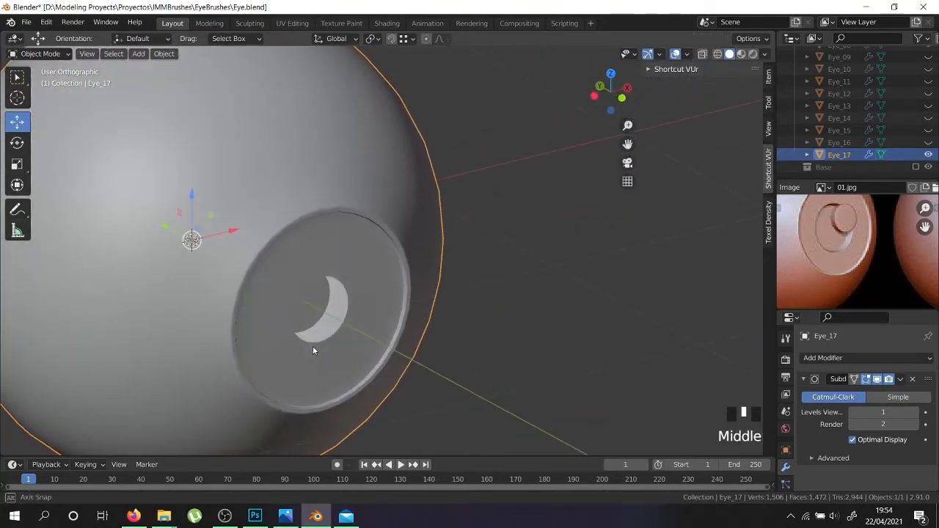
# - Select the pupil opening's edge loop together with the detached back disc's outer loop and enlarge both in front view
pyautogui.press('Tab')
pyautogui.scroll(4, 313, 342)
pyautogui.rightClick(312, 342)
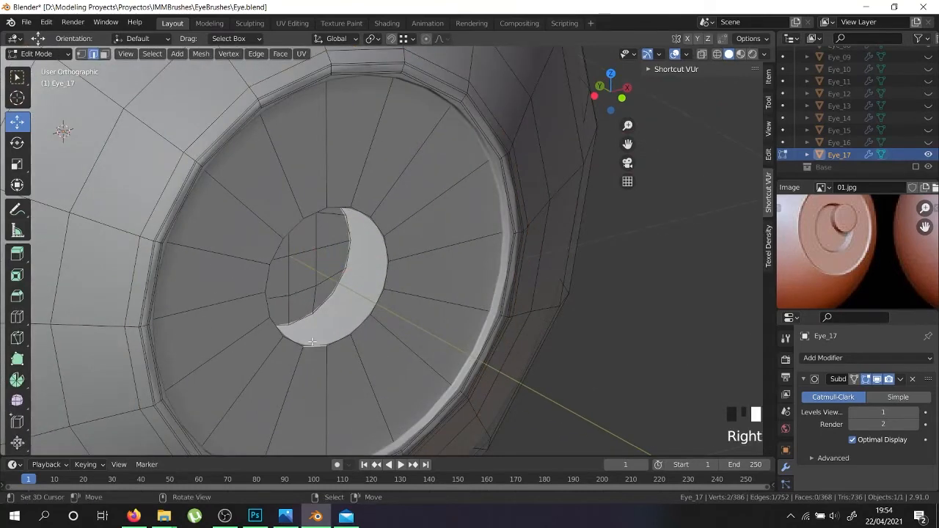
pyautogui.keyDown('alt'); pyautogui.keyDown('shift'); pyautogui.rightClick(313, 342); pyautogui.keyUp('shift'); pyautogui.keyUp('alt')
pyautogui.keyDown('alt'); pyautogui.keyDown('shift'); pyautogui.rightClick(313, 342); pyautogui.keyUp('shift'); pyautogui.keyUp('alt')
pyautogui.press('KP_1')
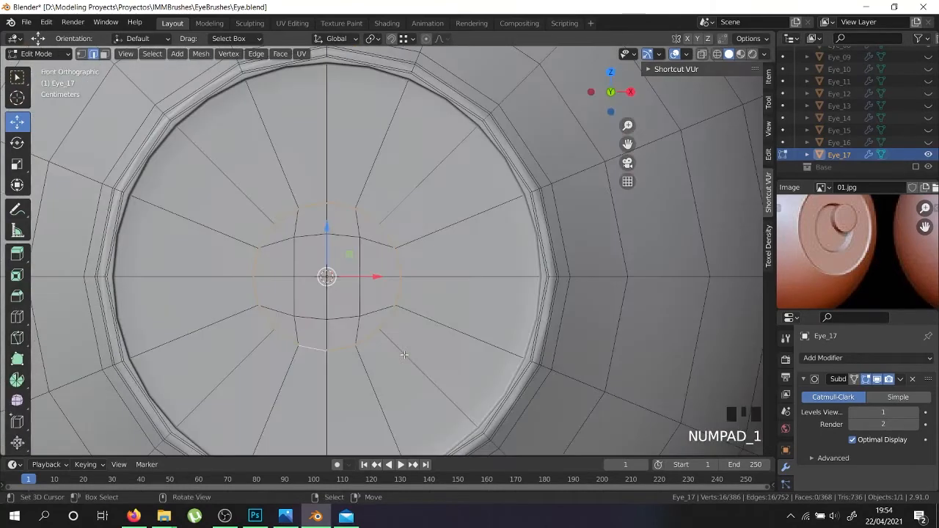
pyautogui.hotkey('shift', 'z')
pyautogui.scroll(3, 336, 336)
pyautogui.keyDown('alt'); pyautogui.keyDown('shift'); pyautogui.rightClick(317, 349); pyautogui.keyUp('shift'); pyautogui.keyUp('alt')
pyautogui.moveTo(317, 349); pyautogui.dragTo(311, 378, button='middle')
pyautogui.hotkey('ctrl', 'z')
pyautogui.keyDown('alt'); pyautogui.keyDown('shift'); pyautogui.rightClick(281, 443); pyautogui.keyUp('shift'); pyautogui.keyUp('alt')
pyautogui.keyDown('alt'); pyautogui.keyDown('shift'); pyautogui.rightClick(205, 390); pyautogui.keyUp('shift'); pyautogui.keyUp('alt')
pyautogui.keyDown('alt'); pyautogui.keyDown('shift'); pyautogui.rightClick(351, 210); pyautogui.keyUp('shift'); pyautogui.keyUp('alt')
pyautogui.scroll(-4, 354, 220)
pyautogui.press('KP_1')
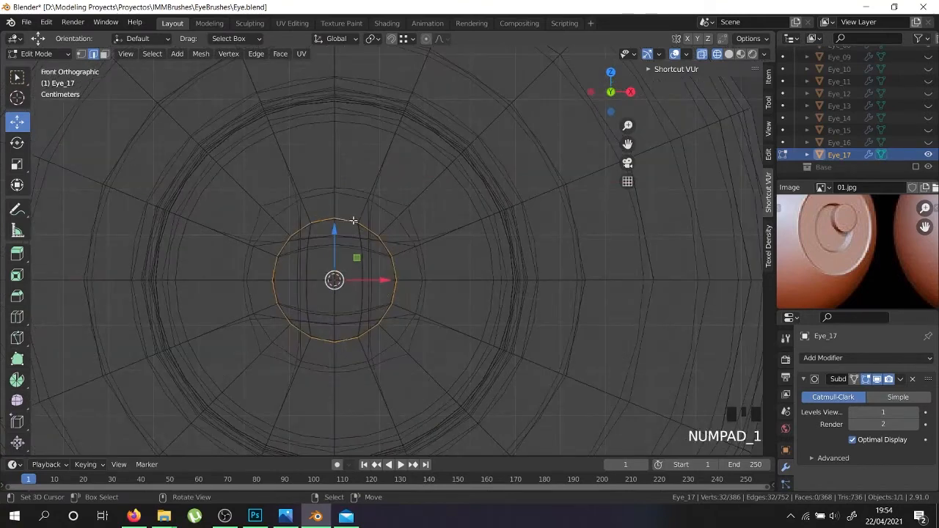
pyautogui.press('z')
pyautogui.press('s')
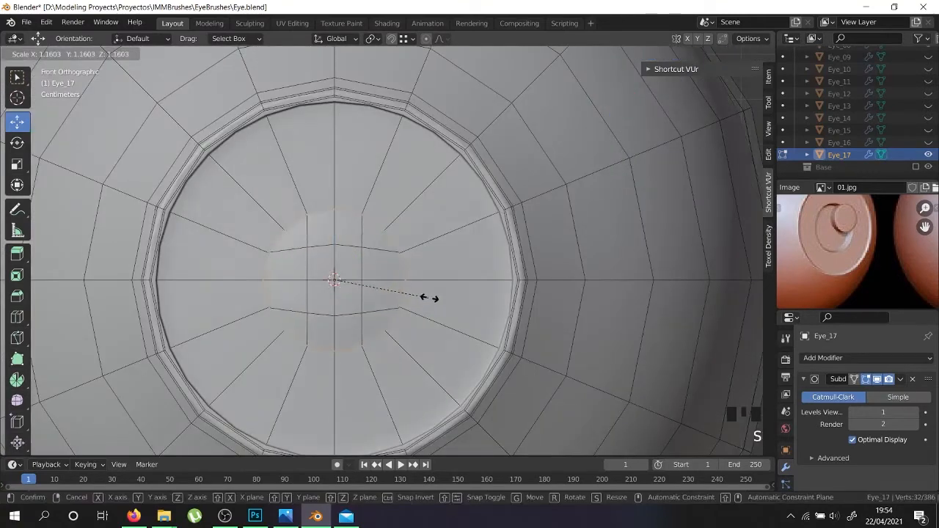
pyautogui.click(463, 300)
# - Select the whole detached back disc behind the pupil opening and flatten it to zero along the global Y axis
pyautogui.moveTo(462, 298)
pyautogui.mouseDown(button='middle')
pyautogui.moveTo(447, 295)
pyautogui.moveTo(460, 296)
pyautogui.mouseUp(button='middle')
pyautogui.rightClick(314, 299)
pyautogui.press('l')
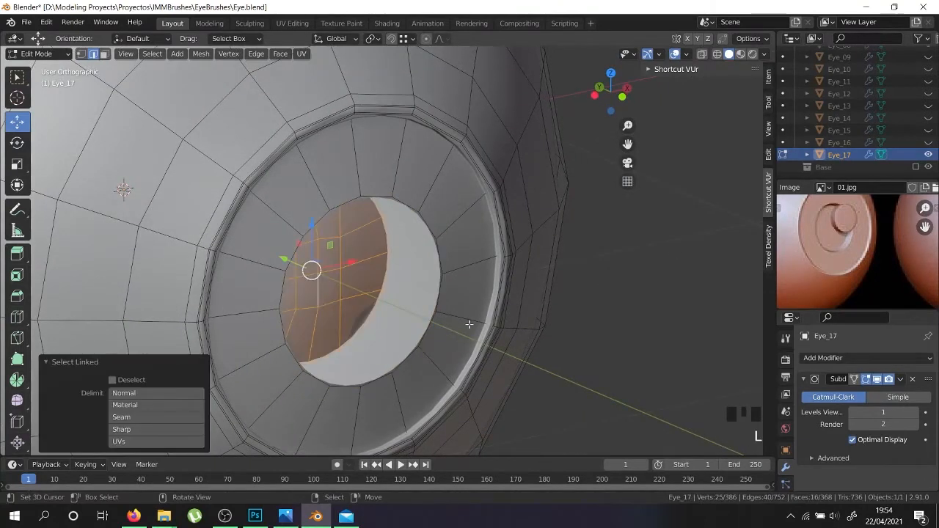
pyautogui.press('s')
pyautogui.press('y')
pyautogui.press('0')
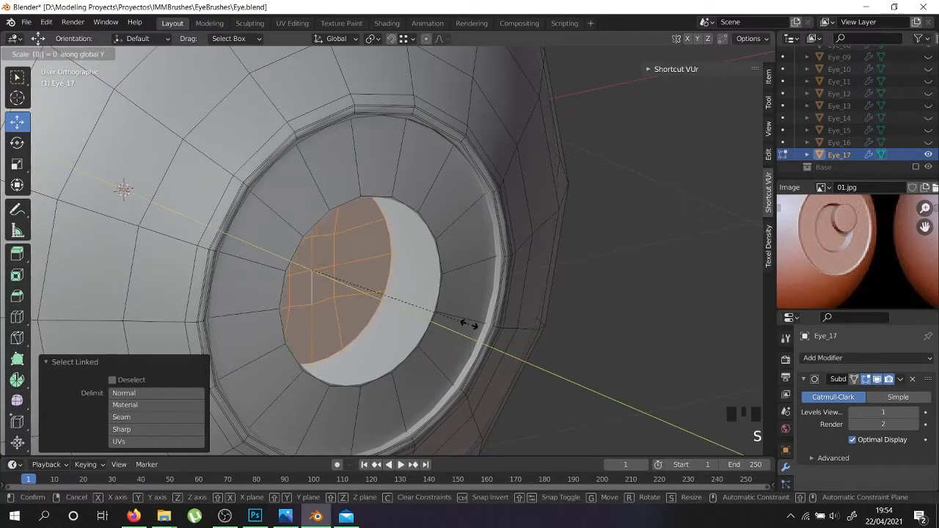
pyautogui.press('Return')
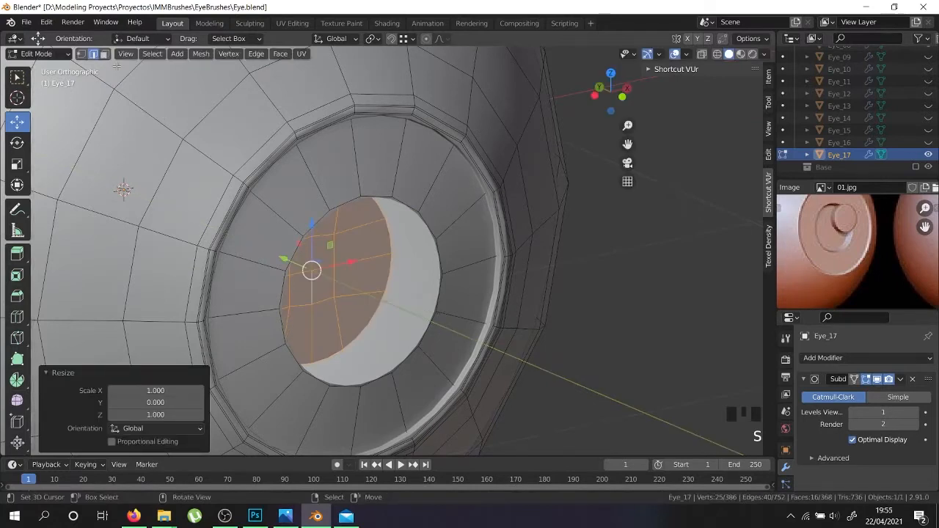
# - Select the back disc's outer edge loop and the pupil opening's edge loop and join them with Bridge Edge Loops
pyautogui.click(81, 53)
pyautogui.rightClick(384, 299)
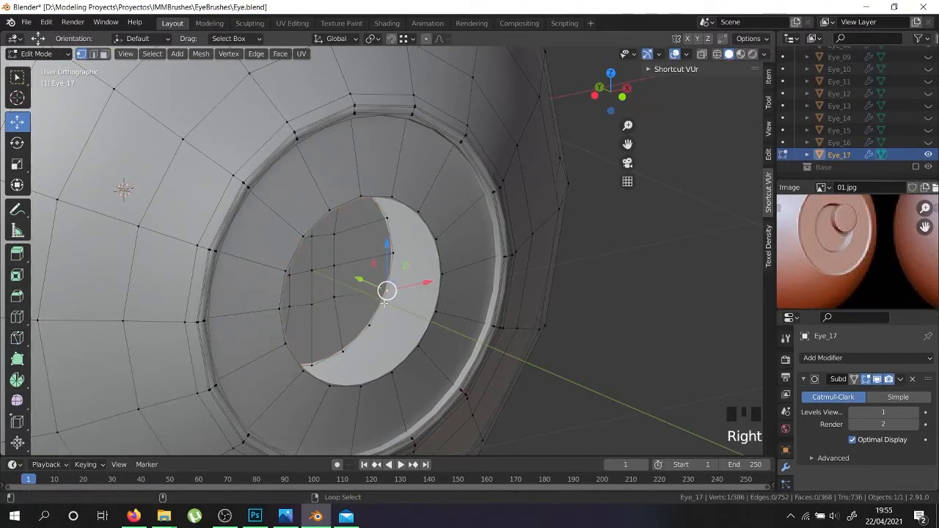
pyautogui.keyDown('alt'); pyautogui.keyDown('shift'); pyautogui.rightClick(416, 353); pyautogui.keyUp('shift'); pyautogui.keyUp('alt')
pyautogui.moveTo(415, 354); pyautogui.dragTo(311, 341, button='middle')
pyautogui.keyDown('alt'); pyautogui.keyDown('shift'); pyautogui.rightClick(320, 330); pyautogui.keyUp('shift'); pyautogui.keyUp('alt')
pyautogui.keyDown('alt'); pyautogui.keyDown('shift'); pyautogui.rightClick(281, 277); pyautogui.keyUp('shift'); pyautogui.keyUp('alt')
pyautogui.moveTo(281, 277); pyautogui.dragTo(411, 316, button='middle')
pyautogui.keyDown('alt'); pyautogui.keyDown('shift'); pyautogui.rightClick(366, 217); pyautogui.keyUp('shift'); pyautogui.keyUp('alt')
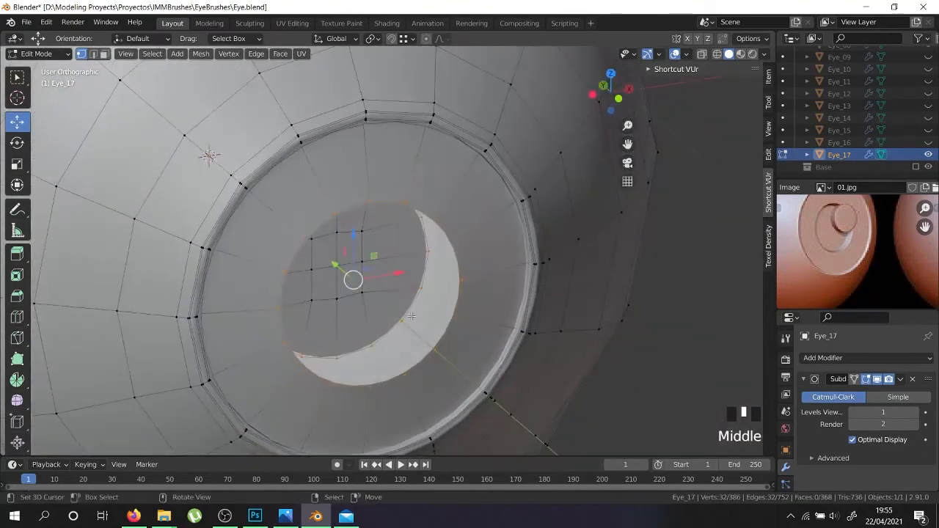
pyautogui.hotkey('ctrl', 'e')
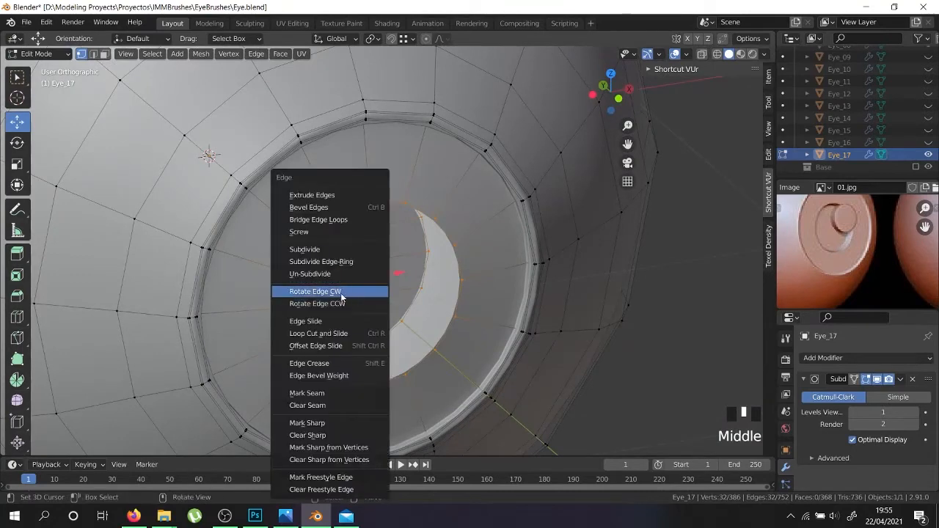
pyautogui.click(346, 220)
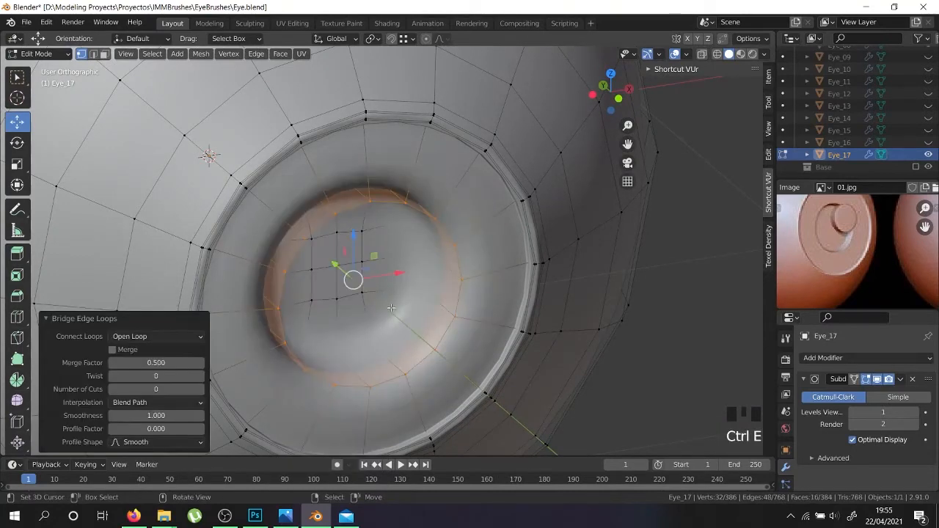
# - Insert a centred edge loop around the pupil recess's side wall and bevel it 0.085 m wide
pyautogui.press('Tab')
pyautogui.scroll(-3, 383, 343)
pyautogui.press('Tab')
pyautogui.scroll(5, 383, 345)
pyautogui.hotkey('ctrl', 'r')
pyautogui.click(383, 354)
pyautogui.rightClick(383, 353)
pyautogui.hotkey('ctrl', 'b')
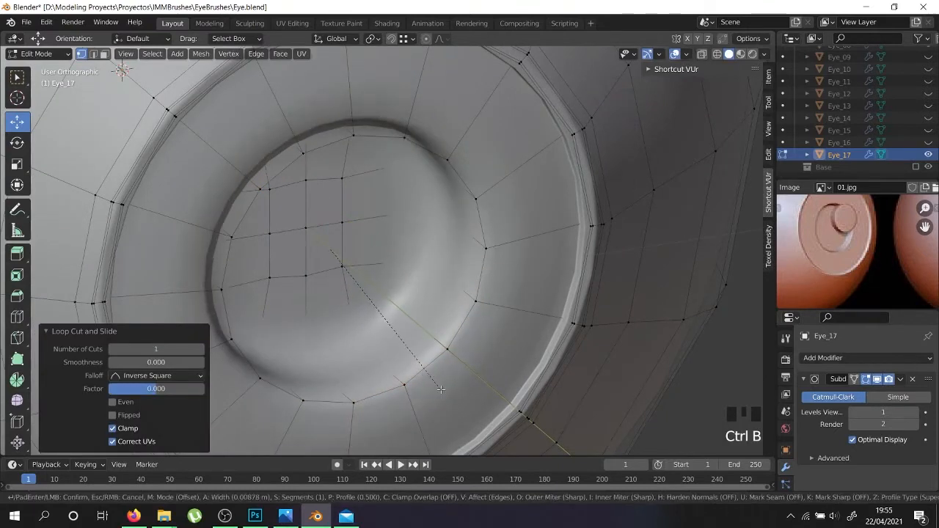
pyautogui.click(487, 413)
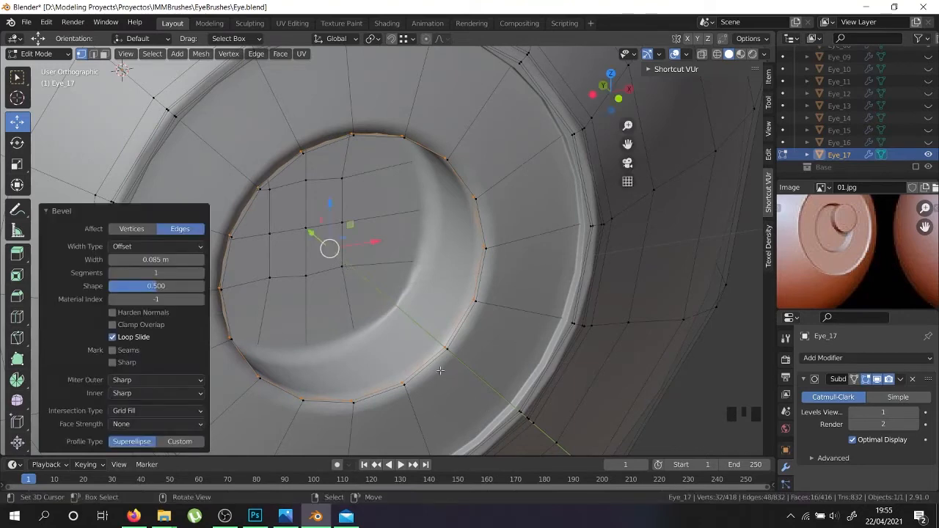
# - Add an edge loop on the flat iris ring close to the pupil opening and return to Object Mode
pyautogui.hotkey('ctrl', 'r')
pyautogui.click(468, 393)
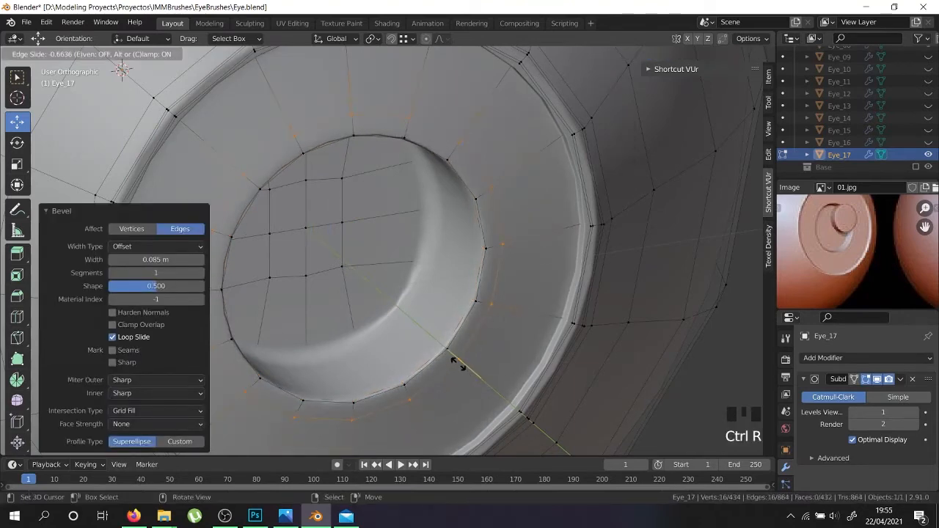
pyautogui.click(455, 358)
pyautogui.scroll(-3, 455, 357)
pyautogui.press('Tab')
pyautogui.moveTo(455, 358); pyautogui.dragTo(417, 315, button='middle')
pyautogui.scroll(-3, 407, 308)
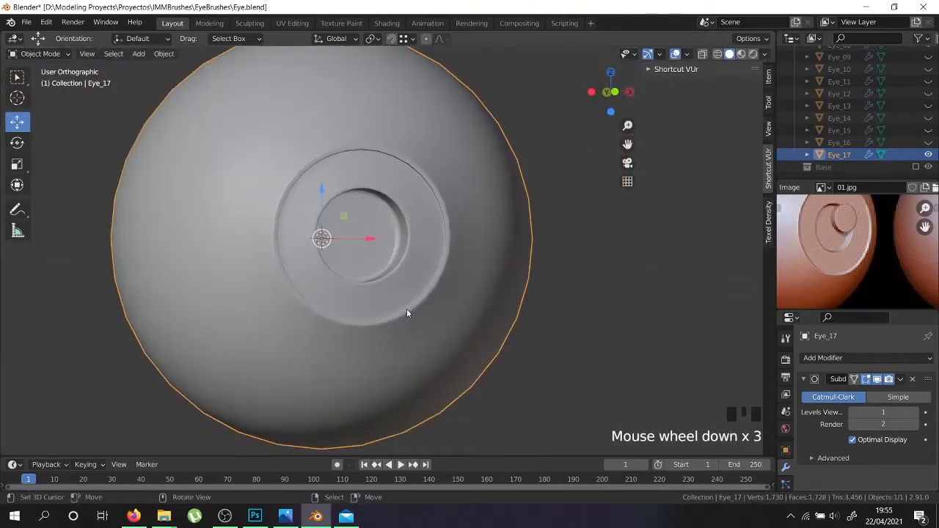
# - Examine the pupil recess and iris rim in both Edit Mode and Object Mode against the reference image
pyautogui.press('Tab')
pyautogui.scroll(6, 327, 280)
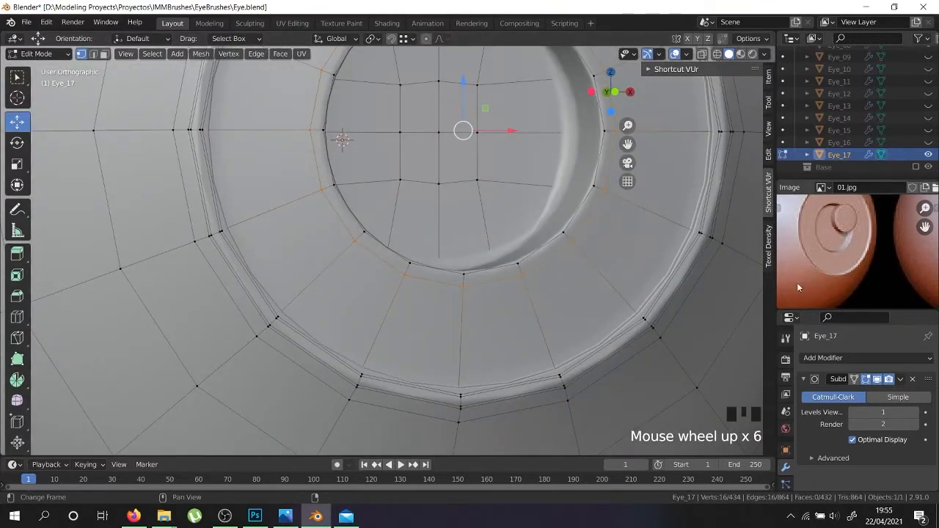
pyautogui.press('Tab')
pyautogui.scroll(-7, 394, 361)
pyautogui.moveTo(394, 359); pyautogui.dragTo(383, 387, button='middle')
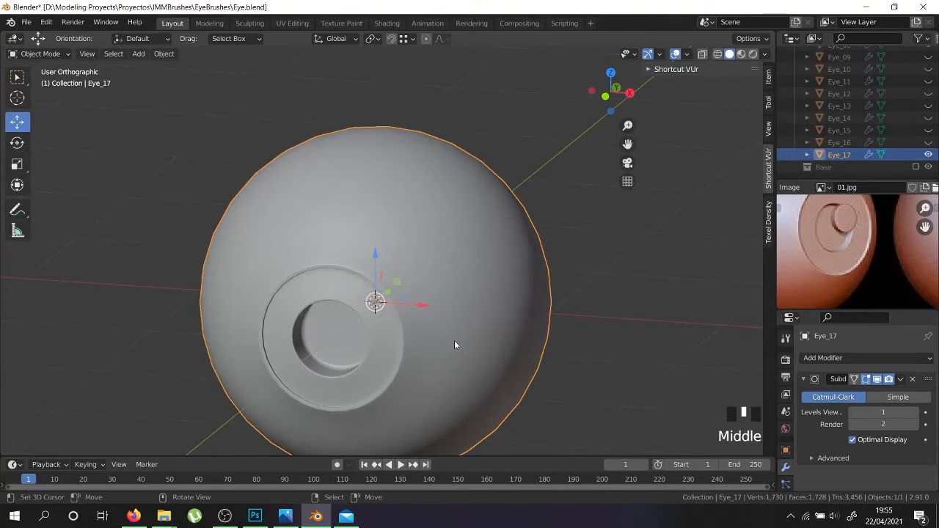
pyautogui.scroll(4, 346, 376)
pyautogui.moveTo(373, 352); pyautogui.dragTo(363, 275, button='middle')
# - Select the iris floor's two face rings, flatten them to zero along Y and move them 0.017956 m along Y
pyautogui.press('Tab')
pyautogui.scroll(2, 455, 324)
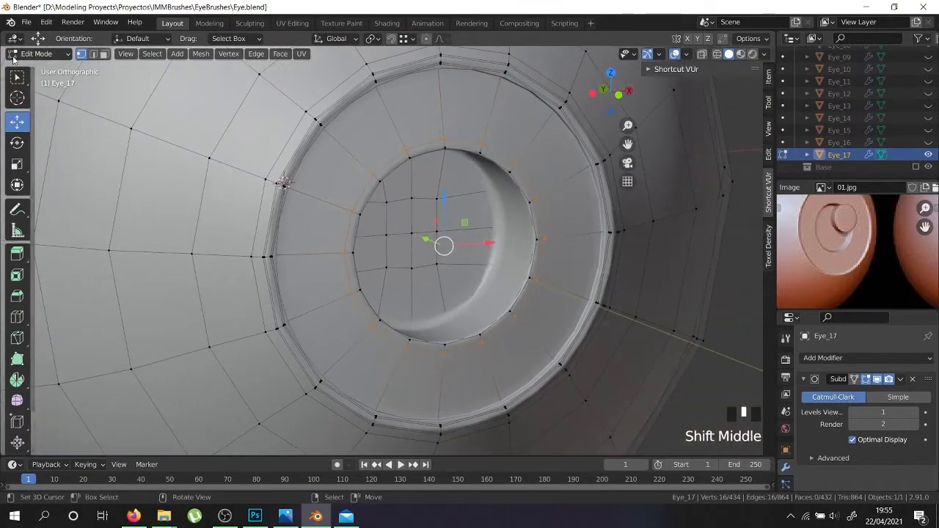
pyautogui.click(103, 54)
pyautogui.rightClick(391, 321)
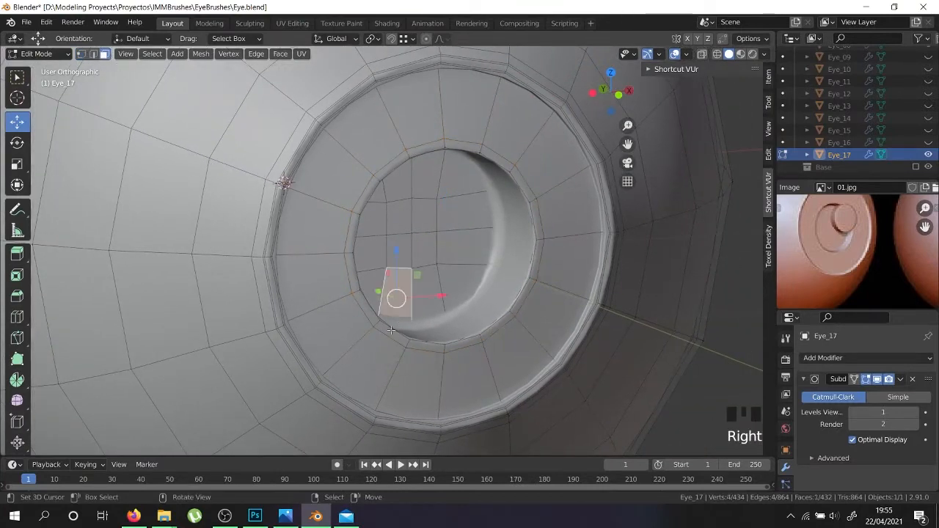
pyautogui.rightClick(370, 339)
pyautogui.keyDown('alt'); pyautogui.keyDown('shift'); pyautogui.rightClick(363, 339); pyautogui.keyUp('shift'); pyautogui.keyUp('alt')
pyautogui.keyDown('alt'); pyautogui.keyDown('shift'); pyautogui.rightClick(375, 316); pyautogui.keyUp('shift'); pyautogui.keyUp('alt')
pyautogui.moveTo(375, 316); pyautogui.dragTo(509, 351, button='middle')
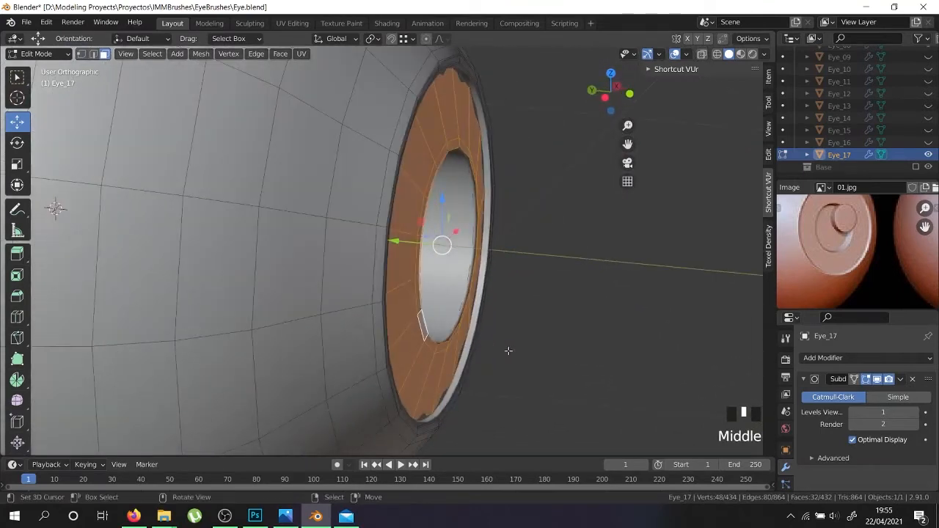
pyautogui.press('s')
pyautogui.press('y')
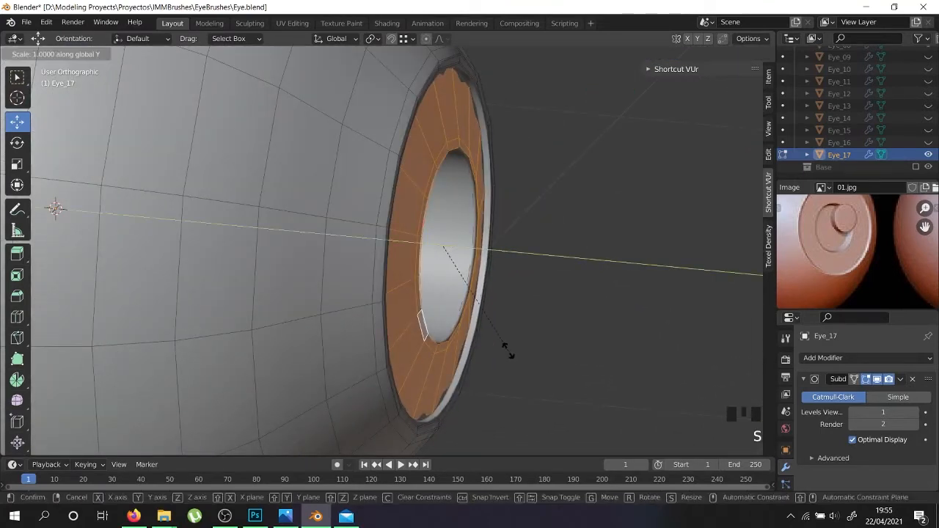
pyautogui.press('0')
pyautogui.press('Return')
pyautogui.moveTo(394, 244); pyautogui.dragTo(435, 259)
pyautogui.moveTo(434, 258); pyautogui.dragTo(280, 249, button='middle')
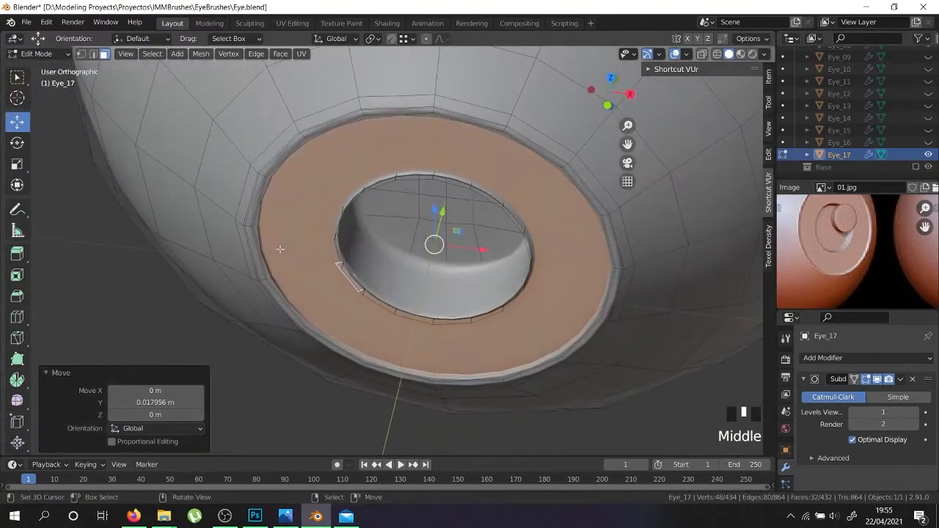
# - Select the support edge loop at the front of the pupil wall, move it 0.039339 m deeper along Y and fine-tune its depth
pyautogui.click(93, 54)
pyautogui.scroll(5, 404, 324)
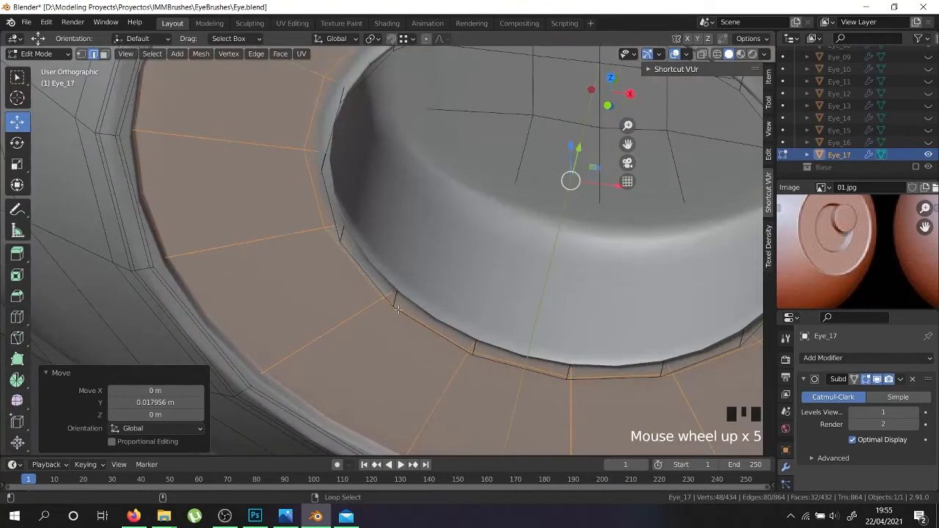
pyautogui.rightClick(422, 323)
pyautogui.keyDown('alt'); pyautogui.keyDown('shift'); pyautogui.rightClick(426, 325); pyautogui.keyUp('shift'); pyautogui.keyUp('alt')
pyautogui.keyDown('alt'); pyautogui.keyDown('shift'); pyautogui.rightClick(426, 325); pyautogui.keyUp('shift'); pyautogui.keyUp('alt')
pyautogui.keyDown('alt'); pyautogui.keyDown('shift'); pyautogui.rightClick(426, 326); pyautogui.keyUp('shift'); pyautogui.keyUp('alt')
pyautogui.moveTo(591, 230); pyautogui.dragTo(504, 231, button='middle')
pyautogui.moveTo(608, 182); pyautogui.dragTo(645, 172)
pyautogui.doubleClick(634, 314)
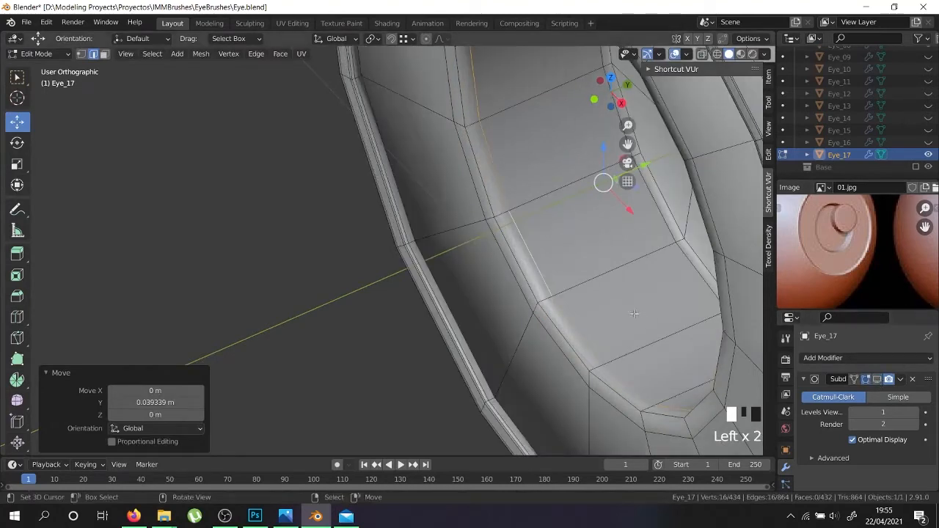
pyautogui.moveTo(634, 314); pyautogui.dragTo(648, 190, button='middle')
pyautogui.moveTo(650, 165); pyautogui.dragTo(655, 160)
# - Return Eye_17 to Object Mode and turn its Subdivision modifier's viewport display back on
pyautogui.press('Tab')
pyautogui.moveTo(496, 275); pyautogui.dragTo(534, 271, button='middle')
pyautogui.press('Tab')
pyautogui.scroll(3, 583, 254)
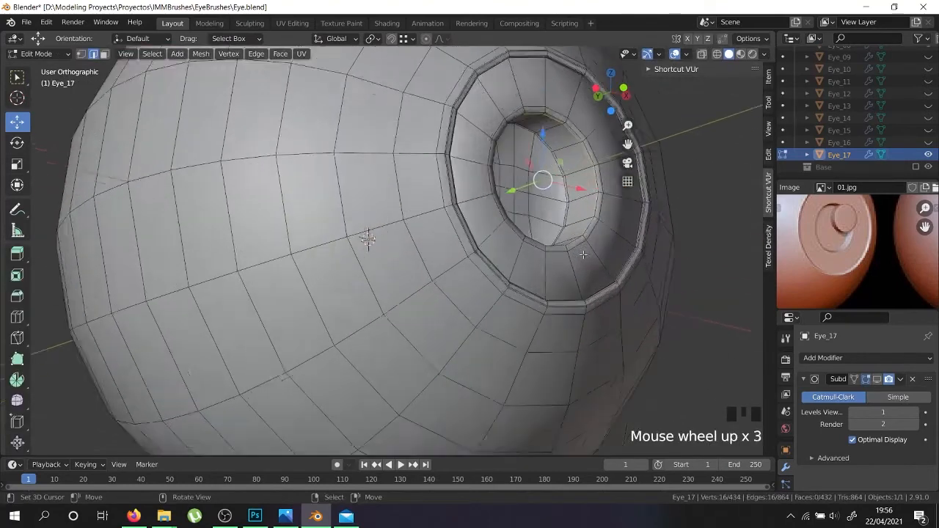
pyautogui.scroll(2, 583, 255)
pyautogui.rightClick(559, 269)
pyautogui.press('Tab')
pyautogui.scroll(-5, 559, 269)
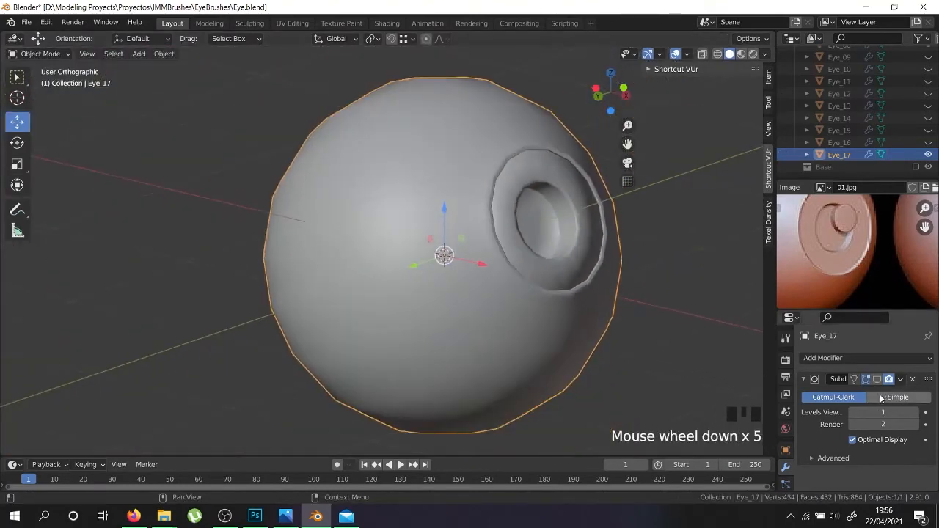
pyautogui.click(882, 398)
pyautogui.moveTo(557, 271); pyautogui.dragTo(541, 319, button='middle')
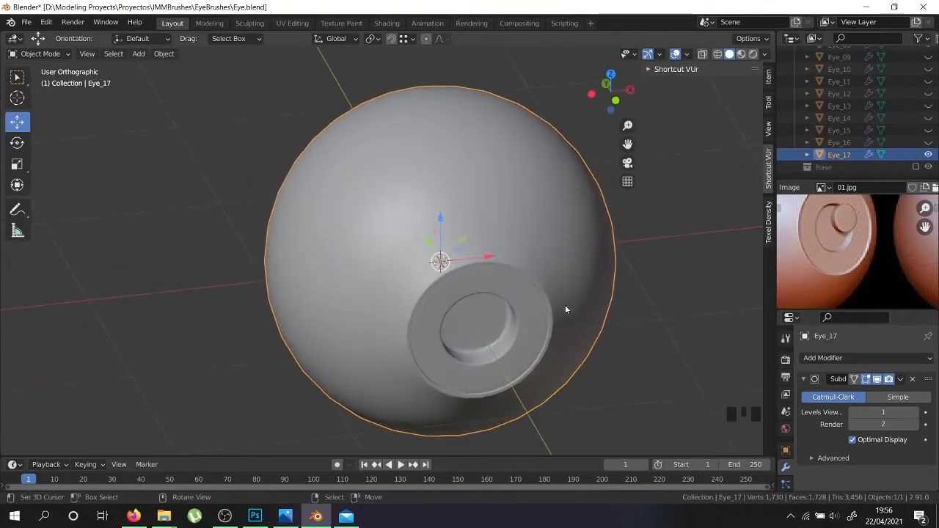
# - Show Eye_02, Eye_03 and Eye_04 for comparison with Eye_17 and hide them again
pyautogui.scroll(5, 891, 130)
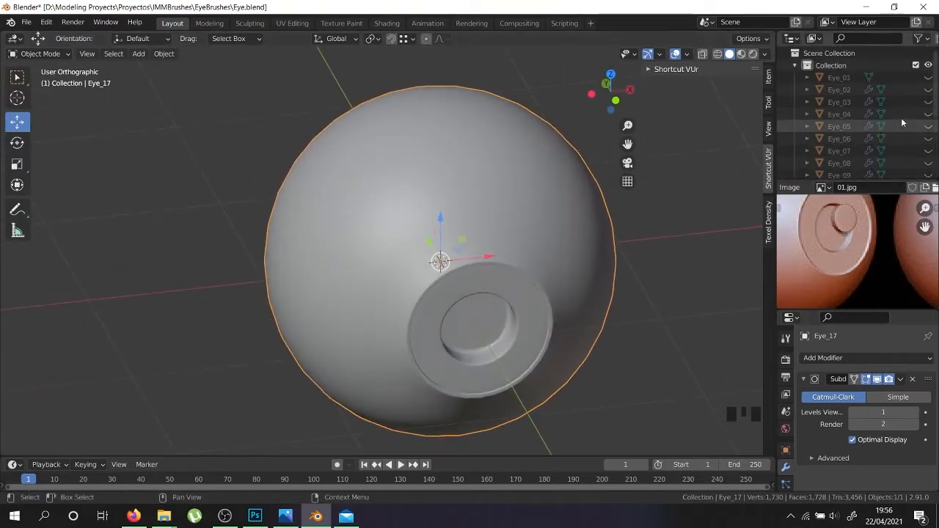
pyautogui.click(928, 89)
pyautogui.click(928, 102)
pyautogui.click(928, 114)
pyautogui.click(928, 114)
pyautogui.click(928, 102)
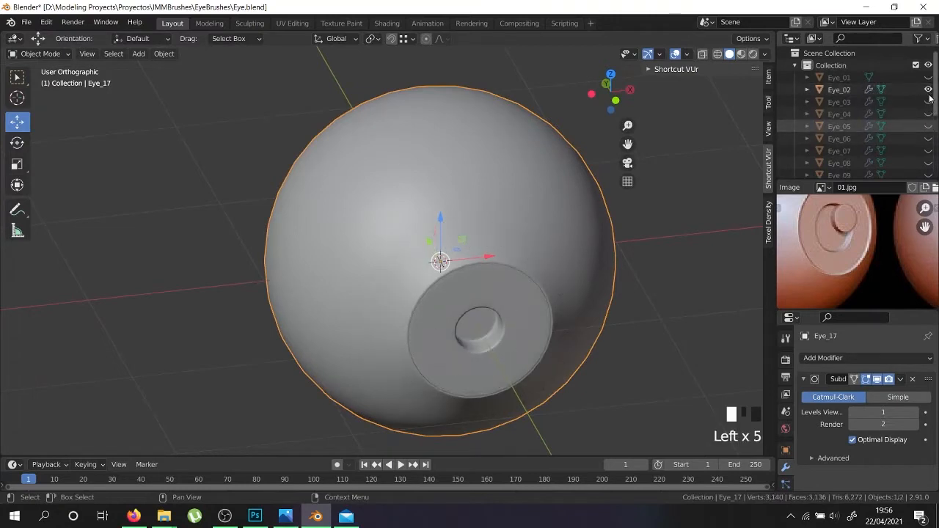
pyautogui.click(928, 89)
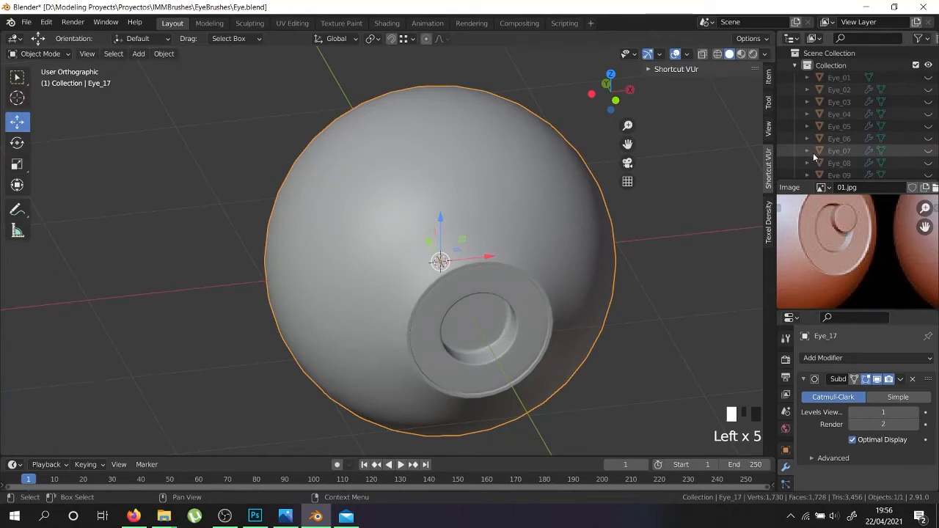
# - Save Eye.blend and examine the next eye design in the reference image 01.jpg
pyautogui.hotkey('ctrl', 's')
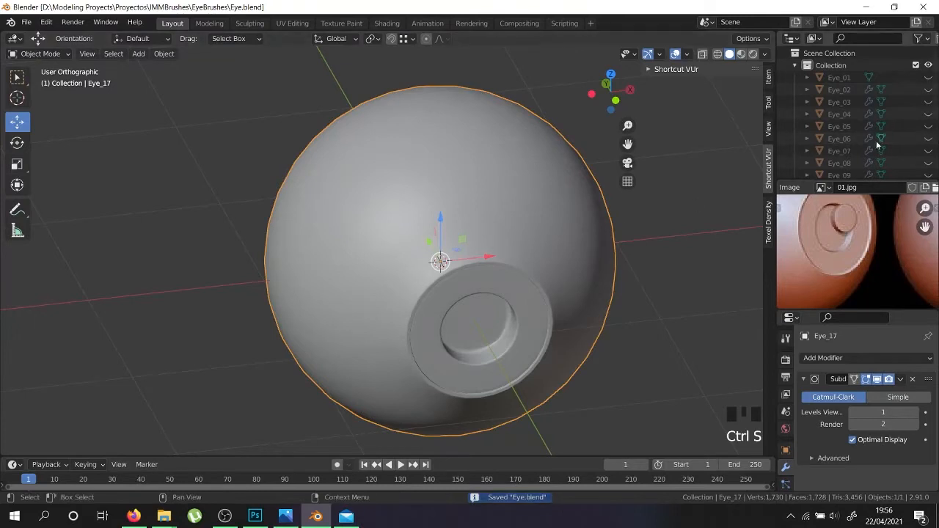
pyautogui.scroll(-5, 875, 146)
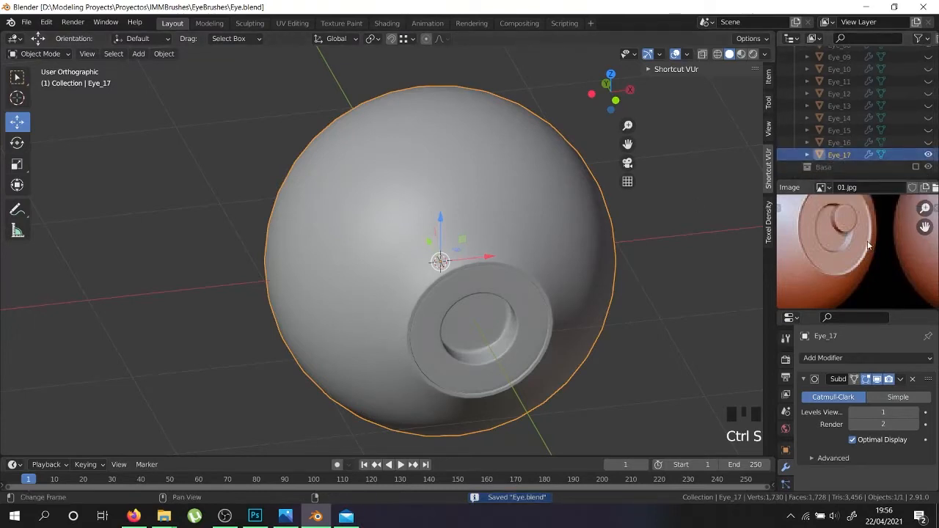
pyautogui.scroll(-5, 865, 242)
pyautogui.scroll(3, 889, 248)
pyautogui.moveTo(906, 237); pyautogui.dragTo(830, 257, button='middle')
pyautogui.scroll(3, 832, 256)
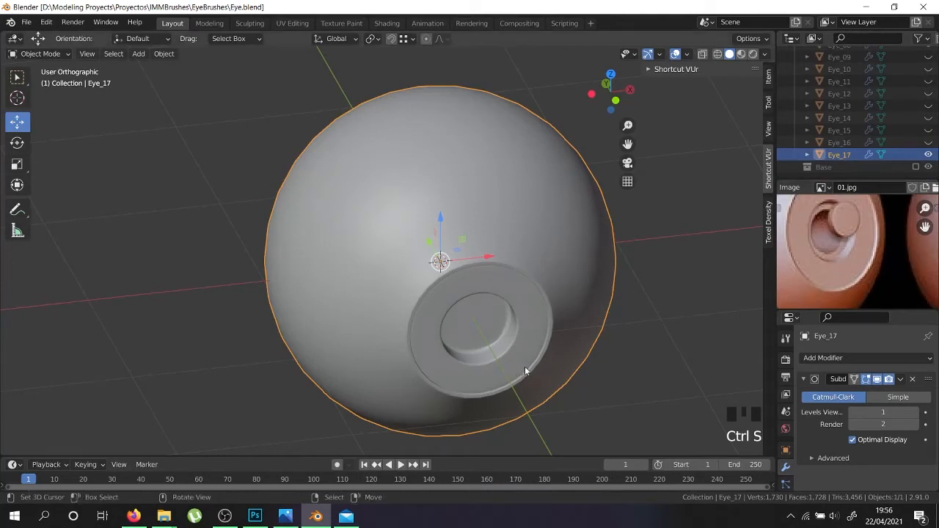
# - Duplicate Eye_17 in place, hide the original and rename the copy Eye_18
pyautogui.rightClick(501, 278)
pyautogui.scroll(-3, 500, 279)
pyautogui.scroll(3, 499, 295)
pyautogui.moveTo(499, 300); pyautogui.dragTo(490, 297, button='middle')
pyautogui.hotkey('shift', 'd')
pyautogui.rightClick(423, 234)
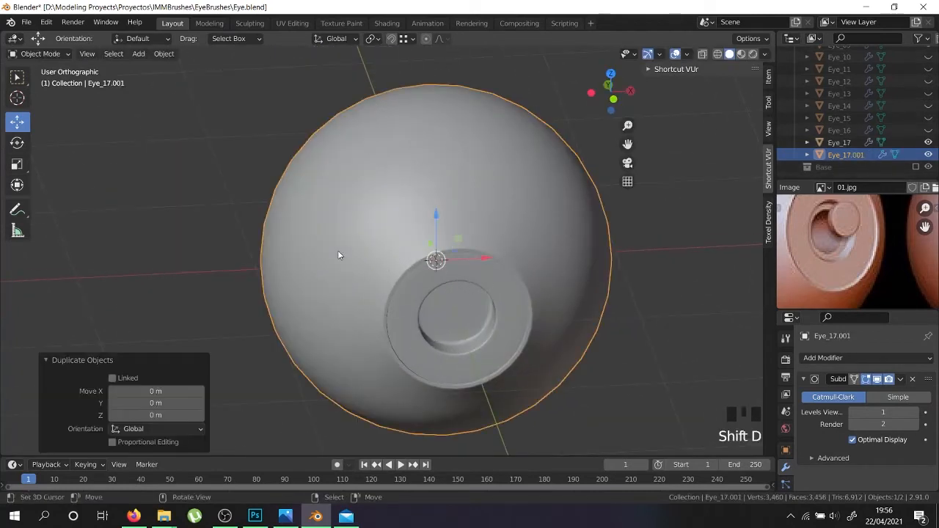
pyautogui.click(869, 158)
pyautogui.click(851, 154)
pyautogui.doubleClick(852, 154)
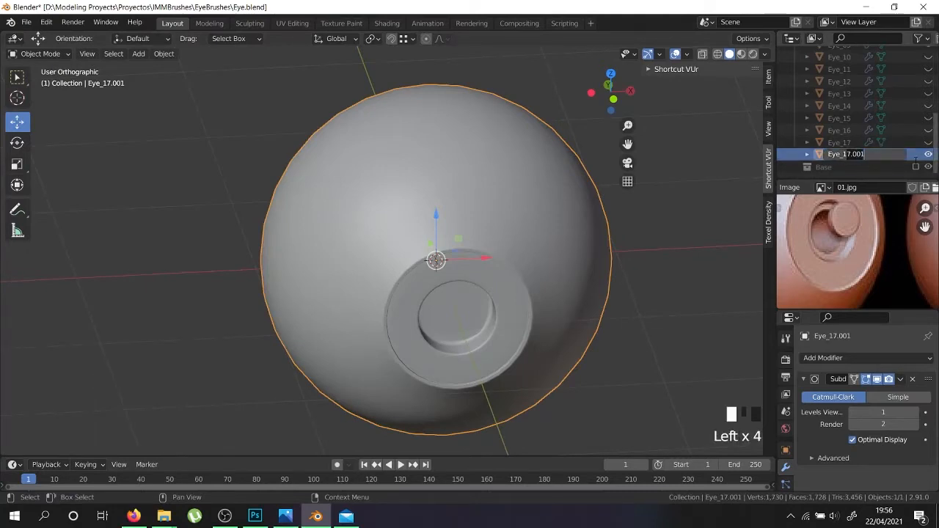
pyautogui.write('Eye_18')
pyautogui.press('Return')
# - Delete the edge loop along Eye_18's pupil opening with Delete Edge Loop and switch to face selection
pyautogui.press('Tab')
pyautogui.scroll(2, 450, 353)
pyautogui.scroll(3, 451, 354)
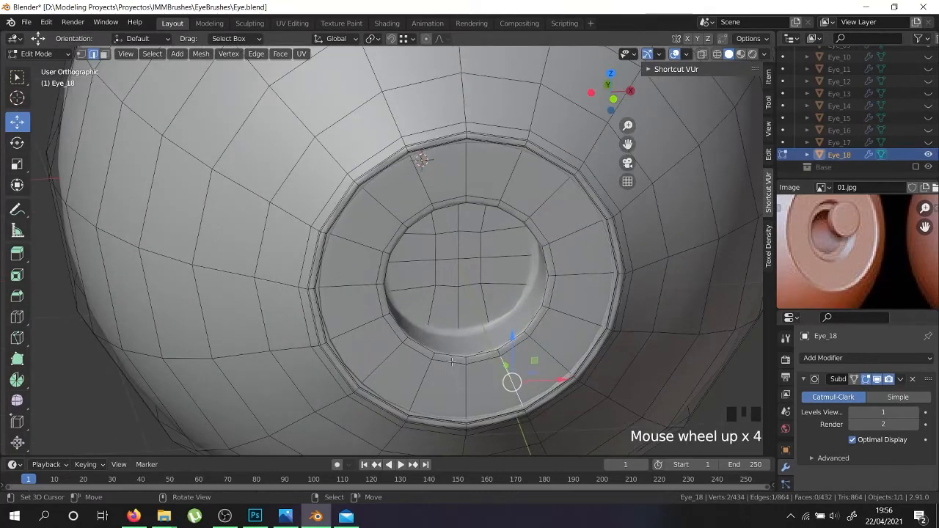
pyautogui.rightClick(452, 361)
pyautogui.rightClick(452, 361)
pyautogui.keyDown('alt'); pyautogui.keyDown('shift'); pyautogui.rightClick(452, 361); pyautogui.keyUp('shift'); pyautogui.keyUp('alt')
pyautogui.scroll(4, 469, 360)
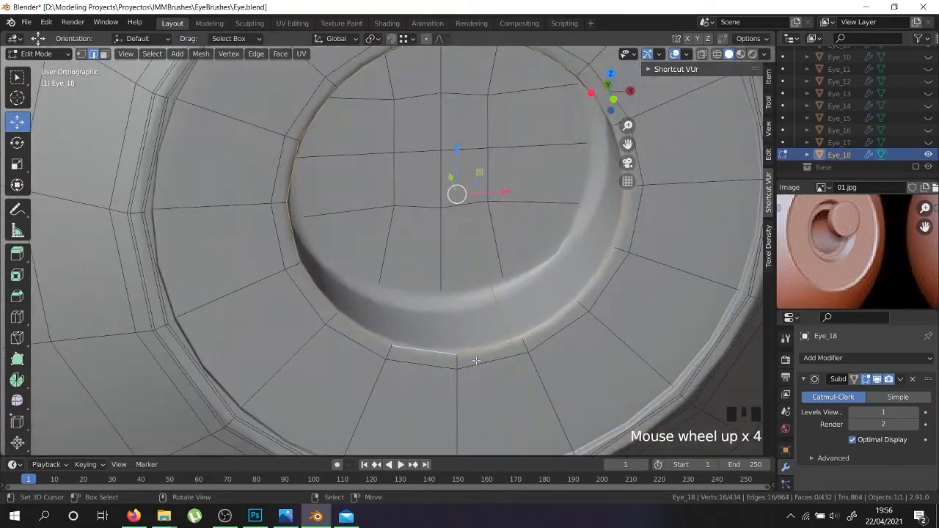
pyautogui.press('x')
pyautogui.click(445, 480)
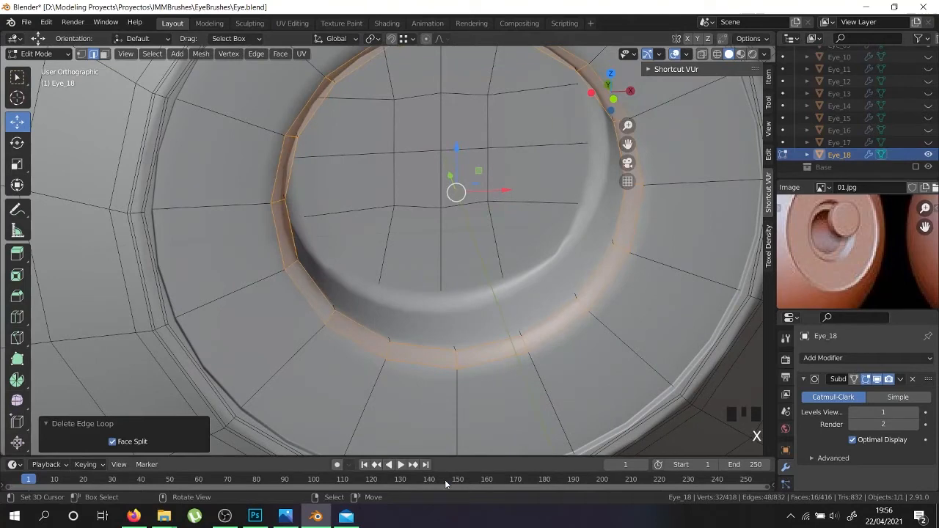
pyautogui.click(104, 54)
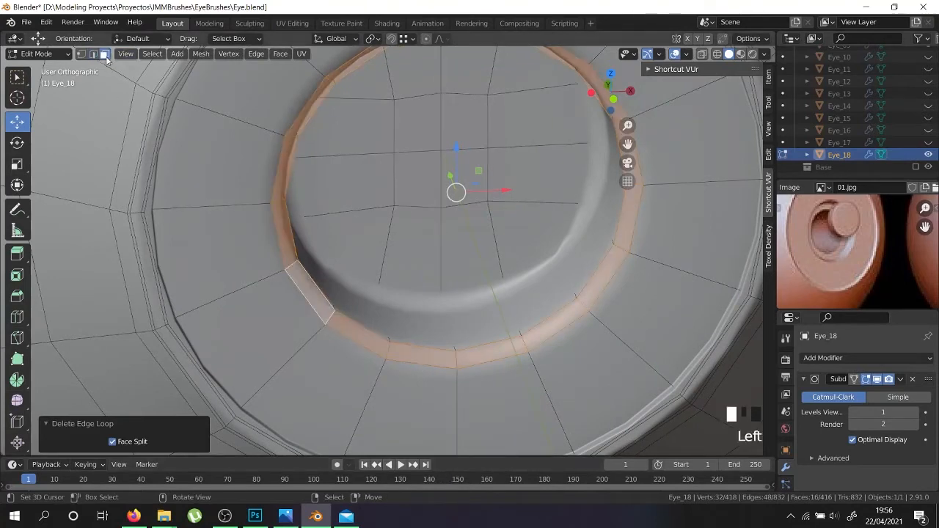
# - Select the ring of wall faces just inside Eye_18's pupil opening and delete those faces
pyautogui.rightClick(415, 322)
pyautogui.keyDown('alt'); pyautogui.keyDown('shift'); pyautogui.rightClick(444, 327); pyautogui.keyUp('shift'); pyautogui.keyUp('alt')
pyautogui.keyDown('alt'); pyautogui.keyDown('shift'); pyautogui.rightClick(443, 328); pyautogui.keyUp('shift'); pyautogui.keyUp('alt')
pyautogui.keyDown('alt'); pyautogui.keyDown('shift'); pyautogui.rightClick(443, 328); pyautogui.keyUp('shift'); pyautogui.keyUp('alt')
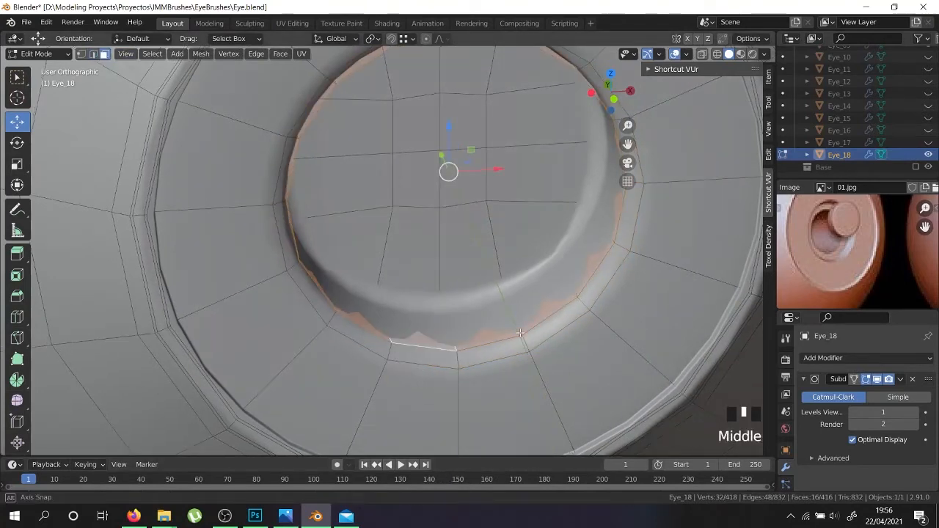
pyautogui.moveTo(508, 331); pyautogui.dragTo(552, 336, button='middle')
pyautogui.press('x')
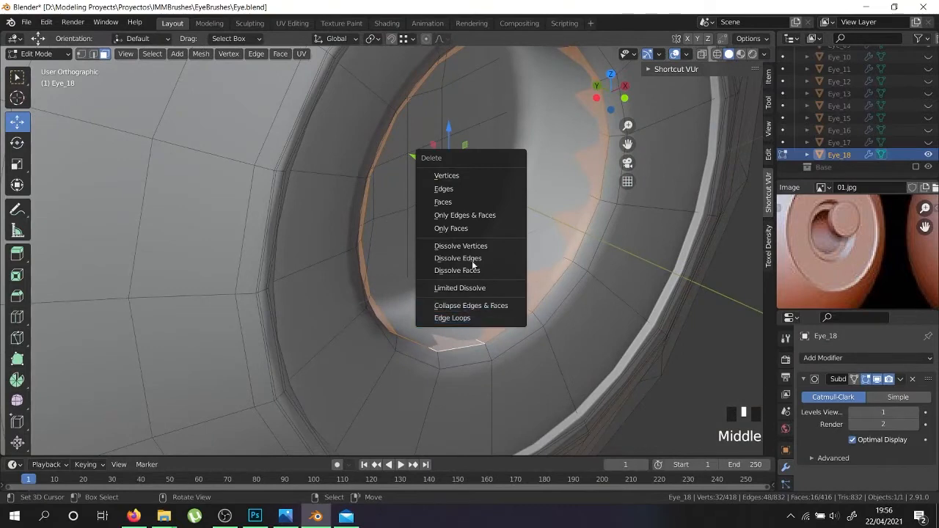
pyautogui.click(467, 203)
pyautogui.moveTo(541, 326); pyautogui.dragTo(480, 319, button='middle')
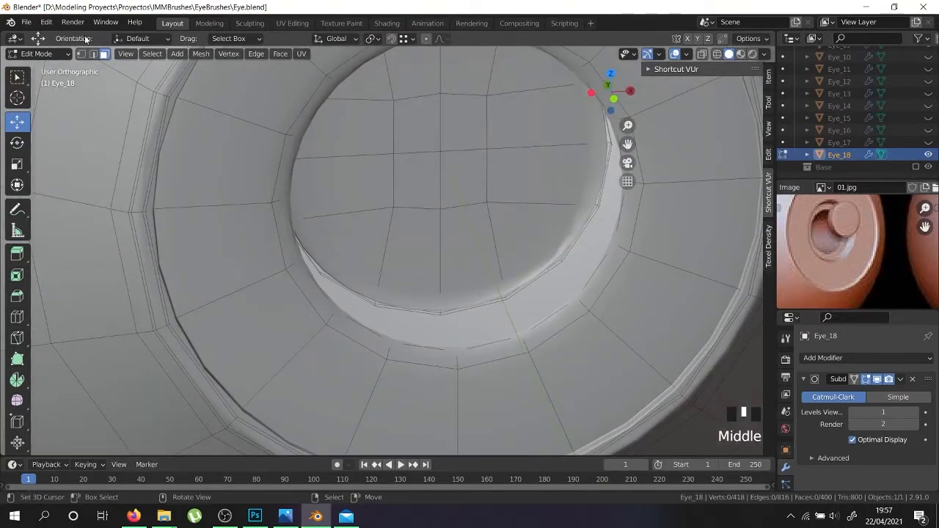
# - Slide the edge loop around the pupil opening outward across the iris by a factor of about 0.24
pyautogui.keyDown('alt'); pyautogui.keyDown('shift'); pyautogui.rightClick(415, 365); pyautogui.keyUp('shift'); pyautogui.keyUp('alt')
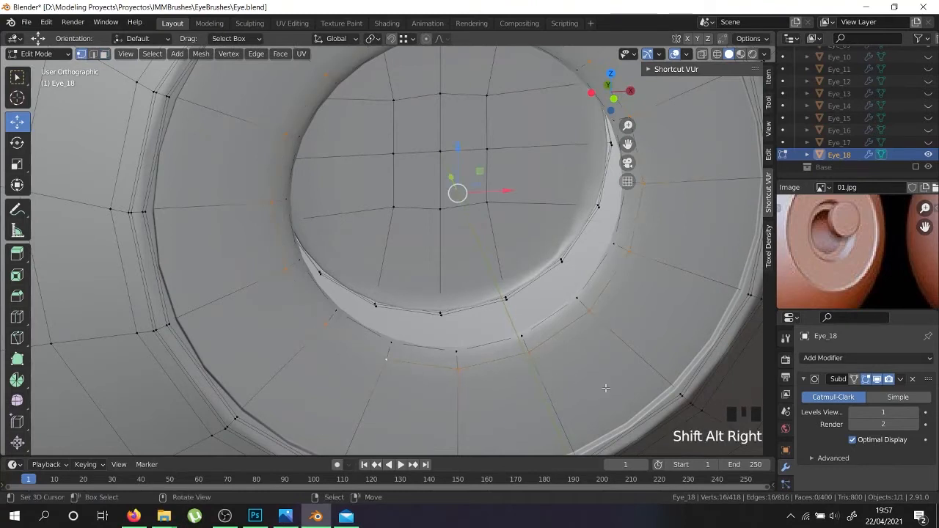
pyautogui.press('g')
pyautogui.press('g')
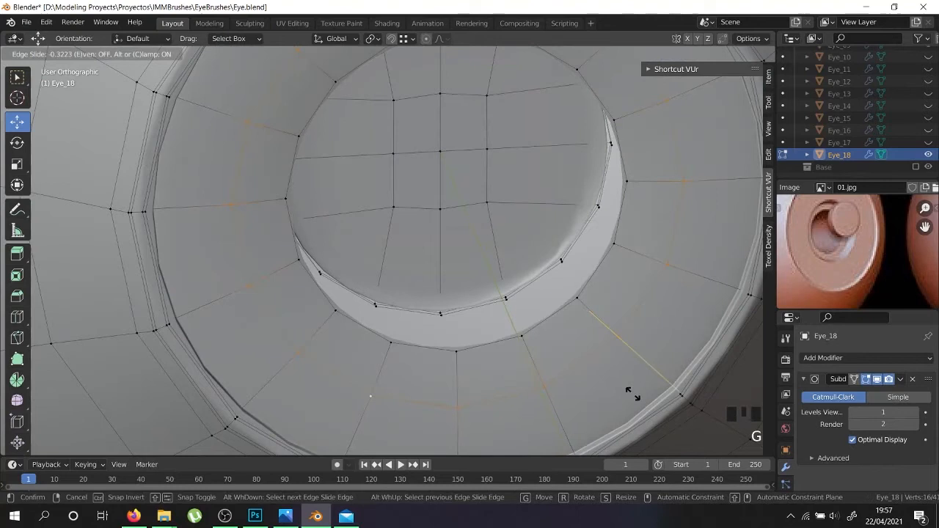
pyautogui.click(631, 393)
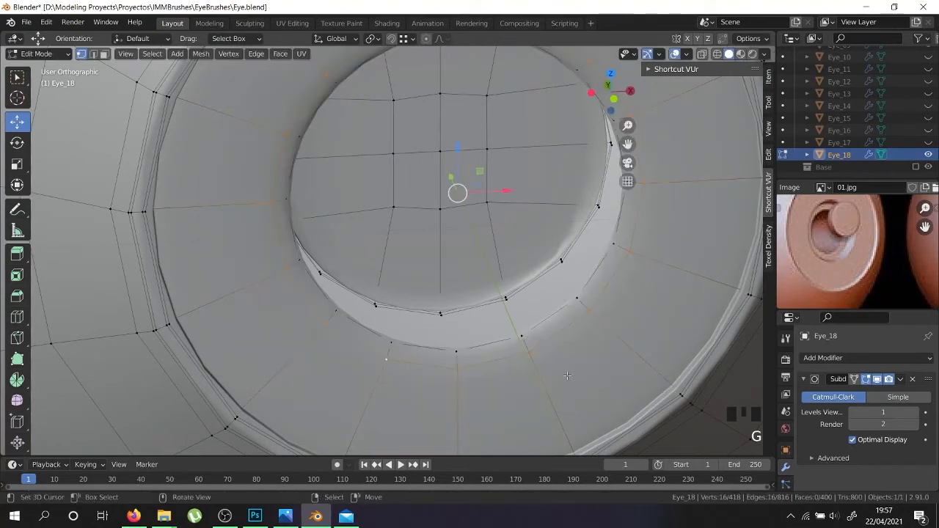
pyautogui.press('g')
pyautogui.press('g')
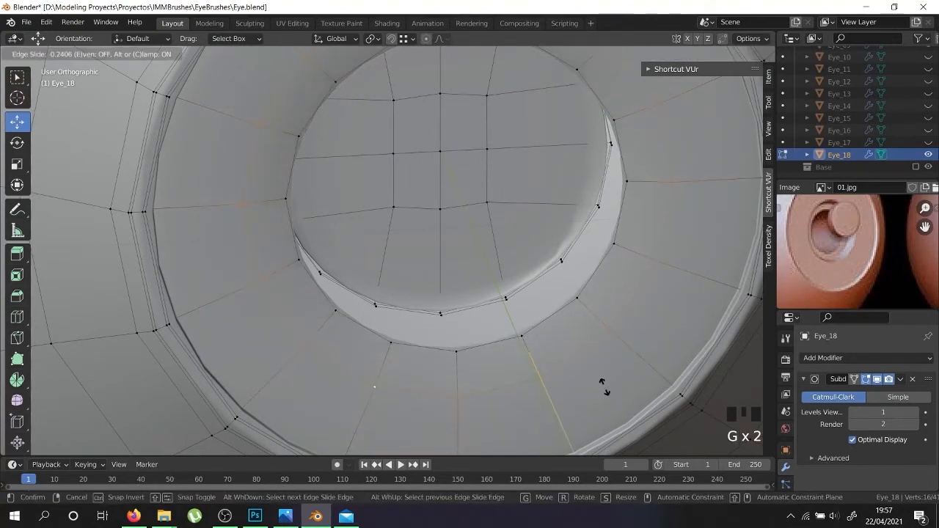
pyautogui.click(608, 386)
# - Select the border edge loop of the pupil opening and move it about 0.013 m along the global Y axis
pyautogui.moveTo(522, 354); pyautogui.dragTo(587, 340, button='middle')
pyautogui.rightClick(500, 321)
pyautogui.keyDown('alt'); pyautogui.keyDown('shift'); pyautogui.rightClick(499, 322); pyautogui.keyUp('shift'); pyautogui.keyUp('alt')
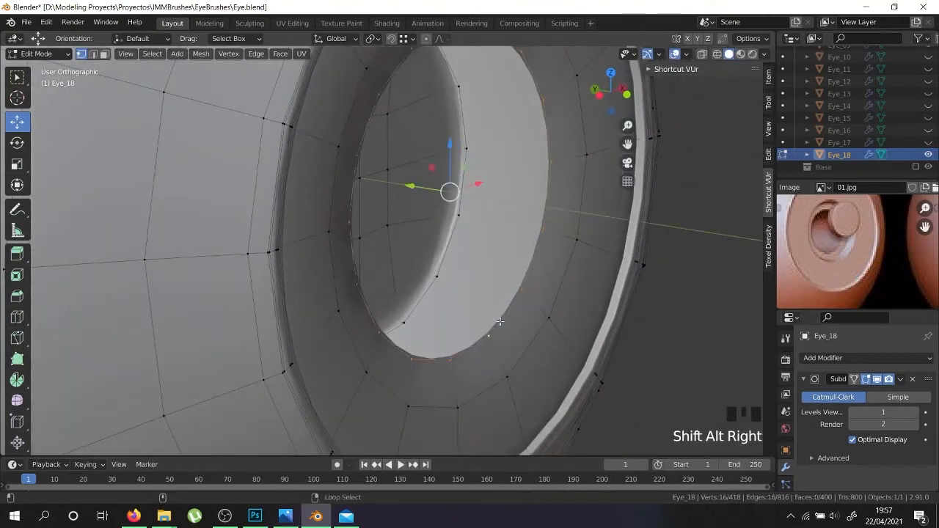
pyautogui.moveTo(407, 185); pyautogui.dragTo(397, 182)
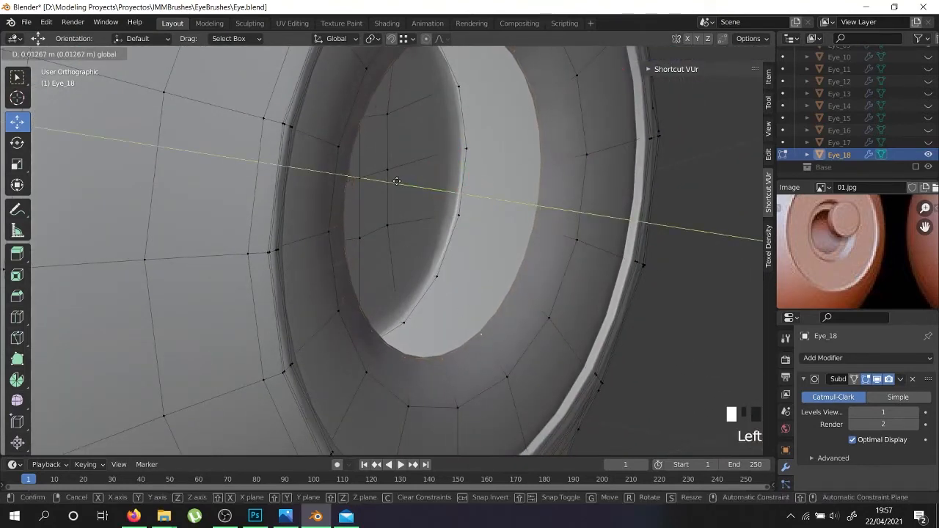
pyautogui.moveTo(397, 181); pyautogui.dragTo(396, 181)
pyautogui.moveTo(396, 181); pyautogui.dragTo(451, 246, button='middle')
# - Extrude the opening's border loop in place and scale the new ring inward to about 0.89
pyautogui.press('e')
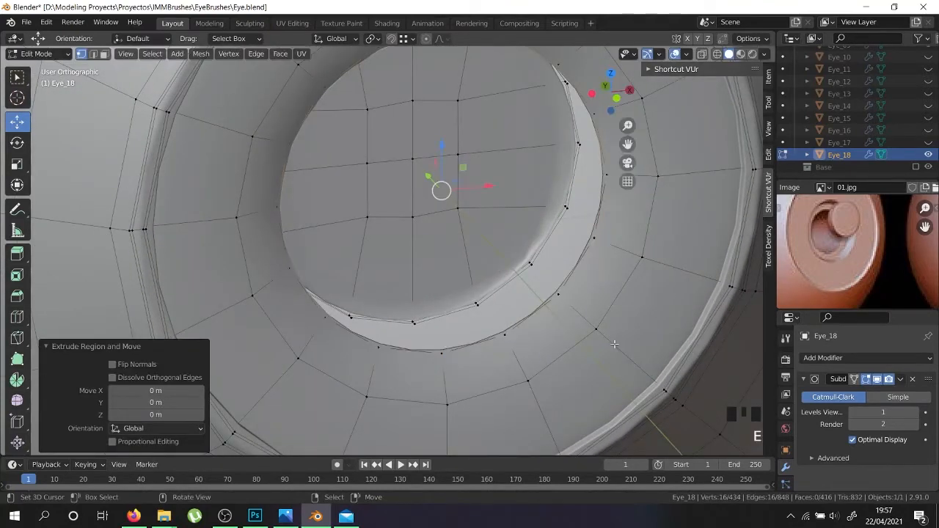
pyautogui.press('s')
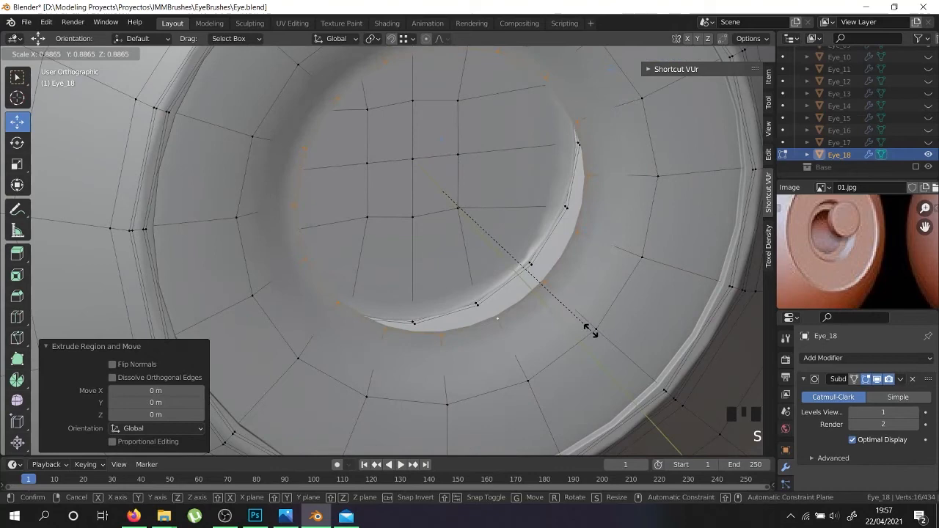
pyautogui.click(591, 331)
# - Select the whole detached inner pupil piece and scale it down to about 0.88 in a see-through front view
pyautogui.press('l')
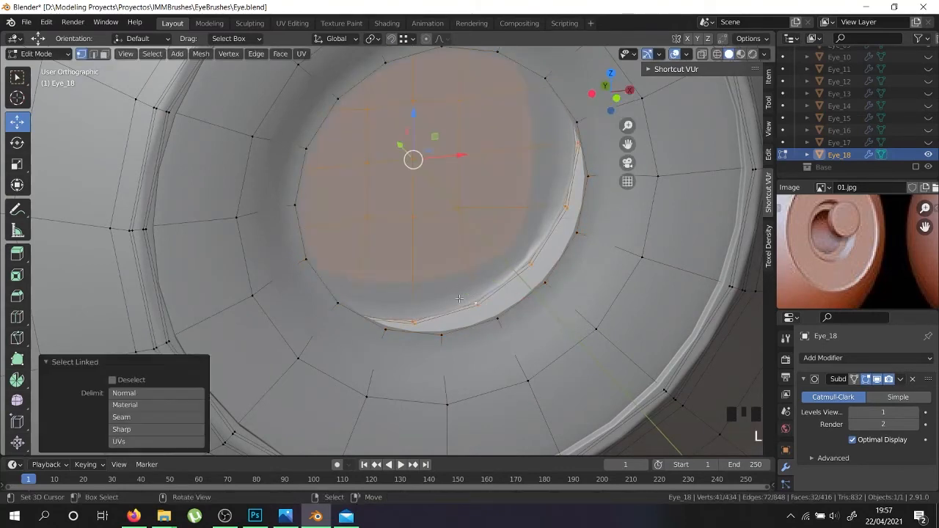
pyautogui.press('KP_1')
pyautogui.hotkey('alt', 'z')
pyautogui.scroll(2, 484, 308)
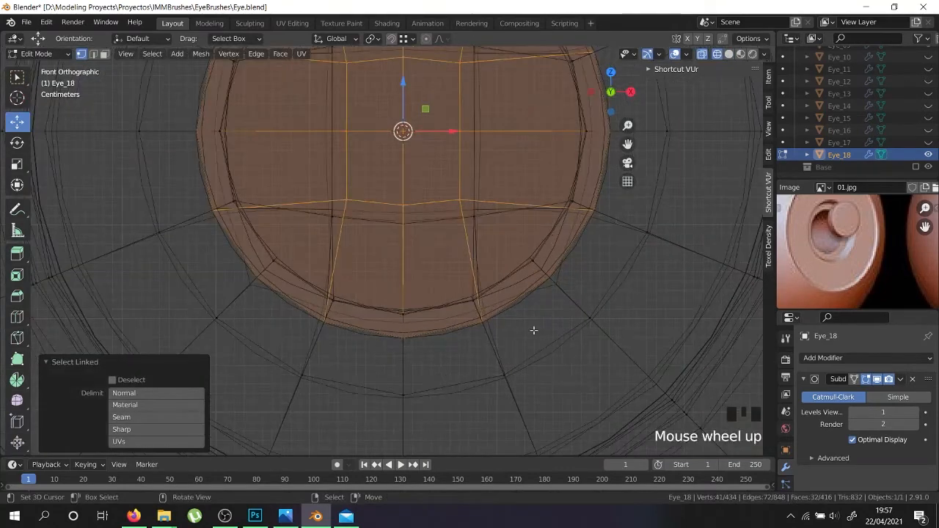
pyautogui.press('s')
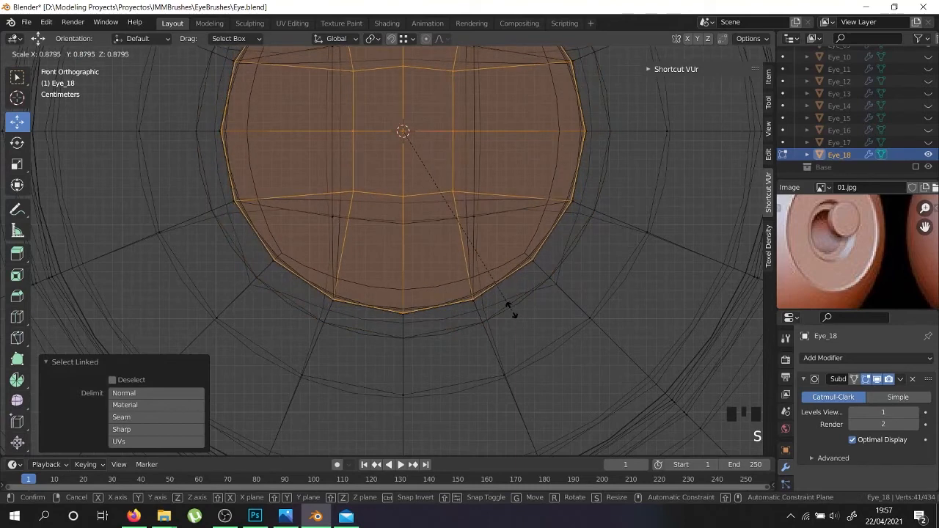
# - Scale the central disc to 0.88, then enlarge it slightly by about 1.008 so its rim lines up with the surrounding loop
pyautogui.click(508, 308)
pyautogui.scroll(7, 469, 306)
pyautogui.press('s')
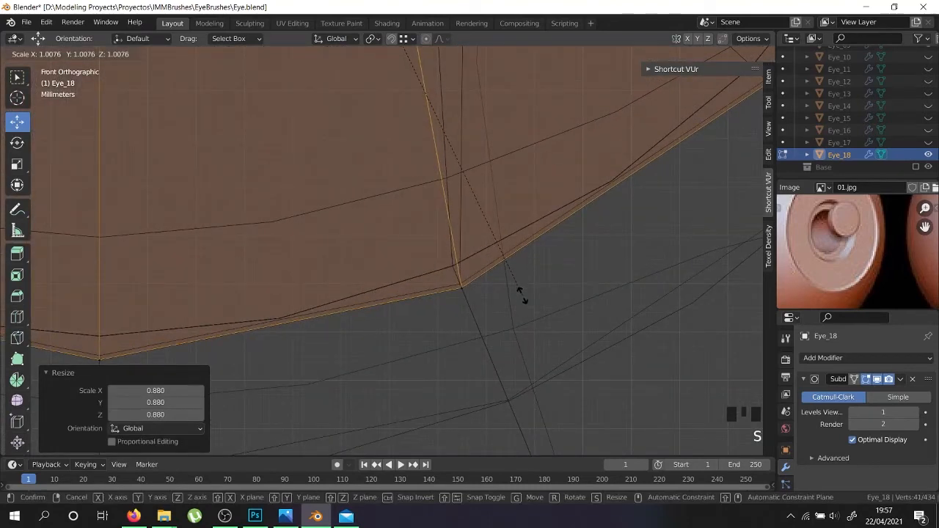
pyautogui.click(522, 296)
pyautogui.scroll(-7, 521, 296)
# - Select the disc's rim loop and the facing edge loop of the eye opening, and bridge them
pyautogui.moveTo(506, 287); pyautogui.dragTo(518, 327, button='middle')
pyautogui.rightClick(487, 262)
pyautogui.keyDown('alt'); pyautogui.keyDown('shift'); pyautogui.rightClick(486, 263); pyautogui.keyUp('shift'); pyautogui.keyUp('alt')
pyautogui.keyDown('alt'); pyautogui.keyDown('shift'); pyautogui.rightClick(528, 323); pyautogui.keyUp('shift'); pyautogui.keyUp('alt')
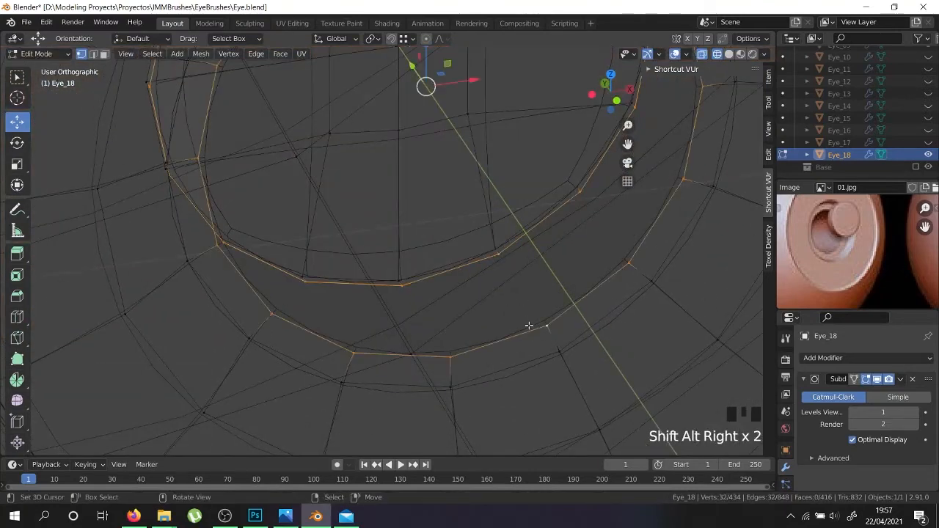
pyautogui.press('z')
pyautogui.hotkey('ctrl', 'e')
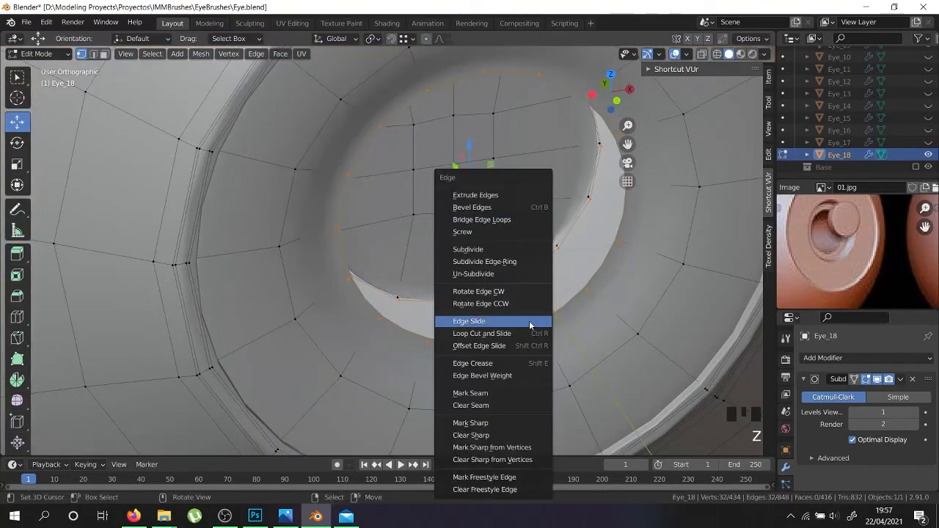
pyautogui.click(506, 219)
# - Add a centered edge loop on the sloped ring around the opening and bevel it about 0.024 m wide
pyautogui.scroll(-2, 505, 220)
pyautogui.moveTo(480, 284); pyautogui.dragTo(356, 295, button='middle')
pyautogui.scroll(3, 352, 295)
pyautogui.hotkey('ctrl', 'r')
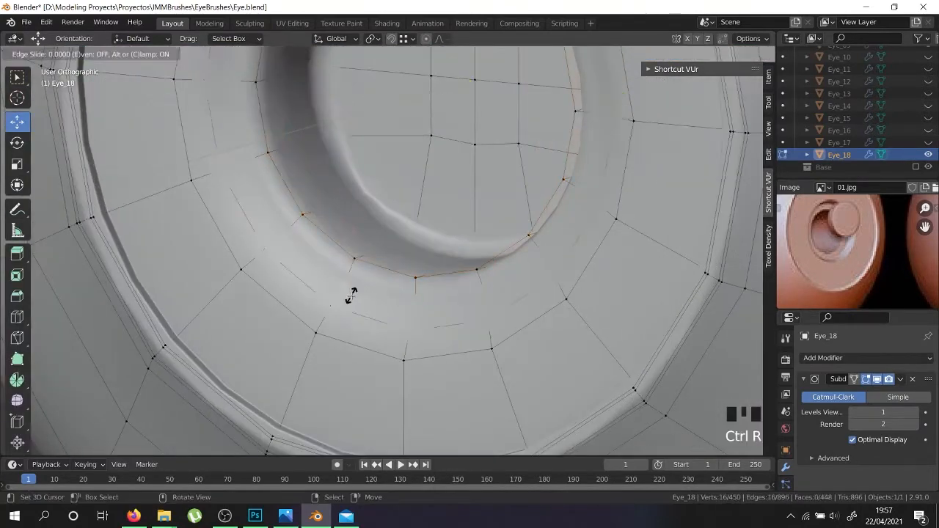
pyautogui.click(352, 295)
pyautogui.rightClick(392, 362)
pyautogui.hotkey('ctrl', 'b')
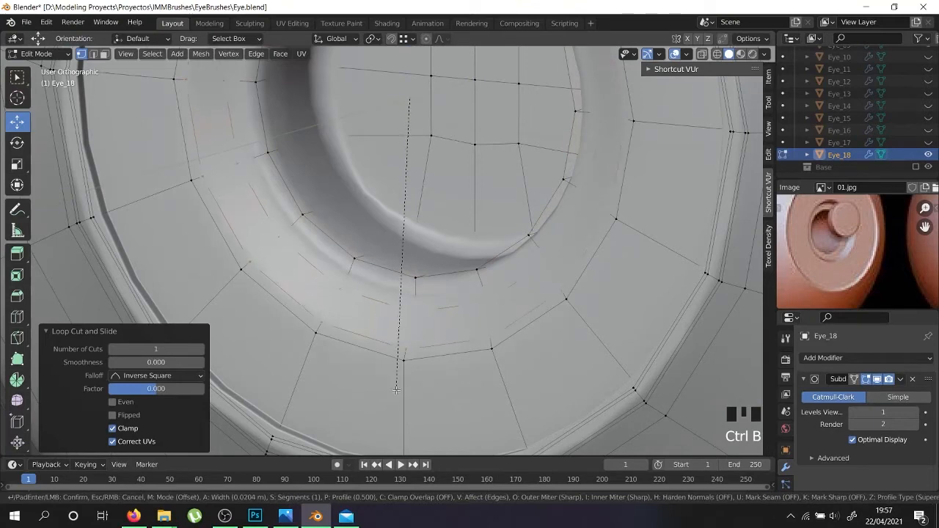
pyautogui.click(396, 392)
pyautogui.scroll(3, 408, 306)
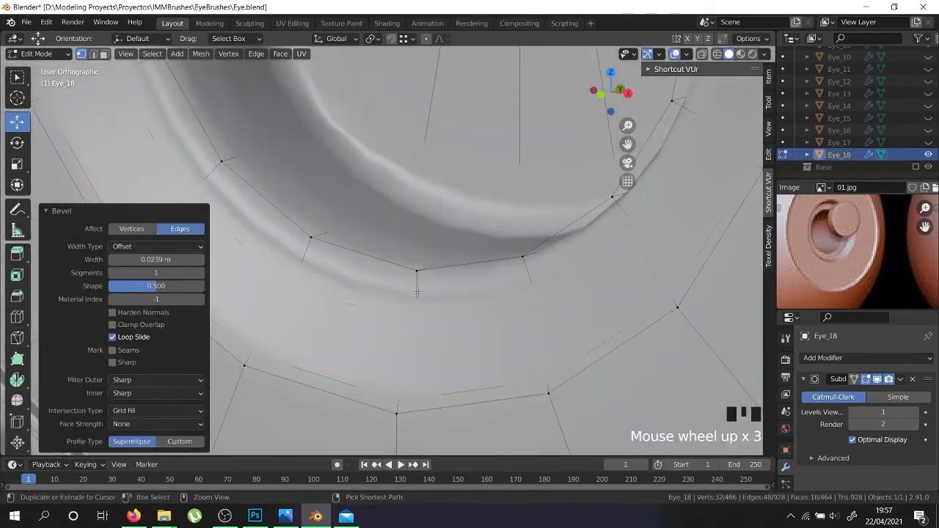
pyautogui.hotkey('ctrl', 'r')
pyautogui.click(417, 292)
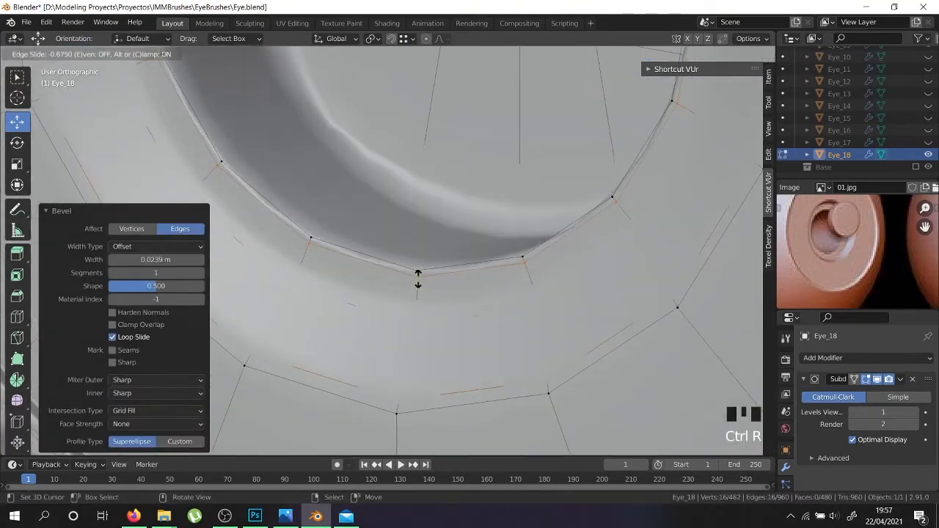
pyautogui.click(417, 277)
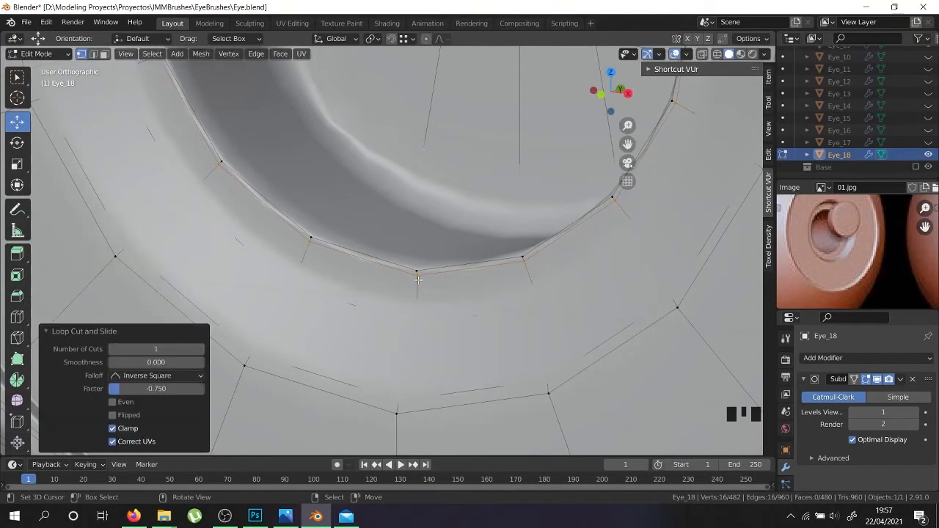
pyautogui.hotkey('ctrl', 'b')
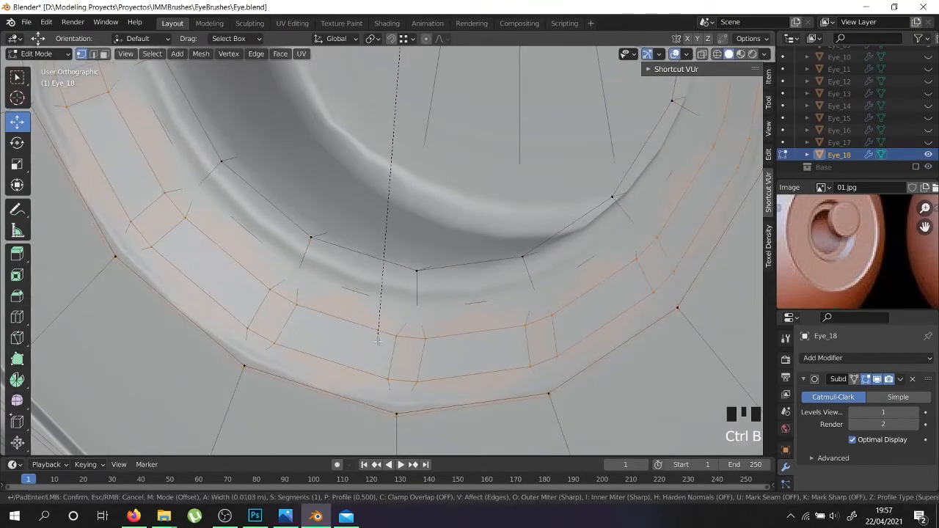
pyautogui.press('Escape')
# - Add a centered edge loop in the narrow band around the opening's rim, bevel it, and check the smoothed eye in Object Mode
pyautogui.hotkey('ctrl', 'r')
pyautogui.click(417, 286)
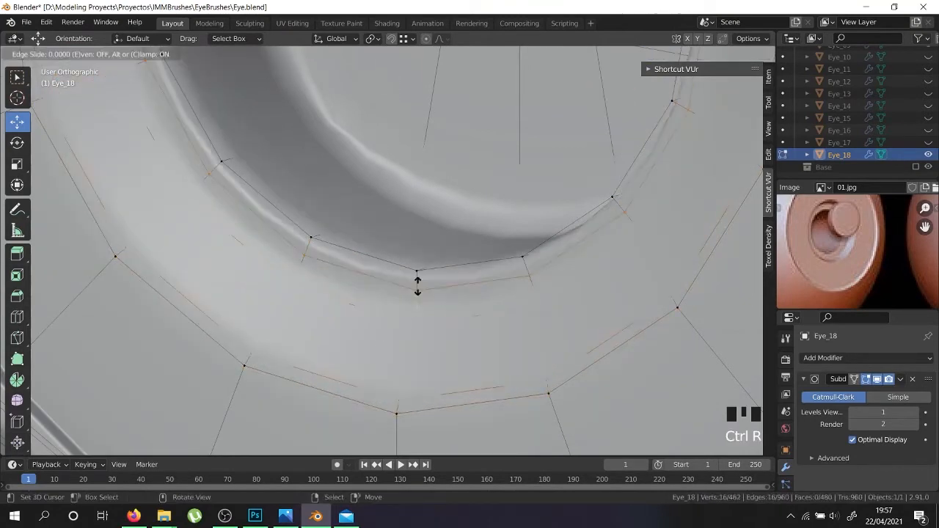
pyautogui.click(417, 286)
pyautogui.hotkey('ctrl', 'b')
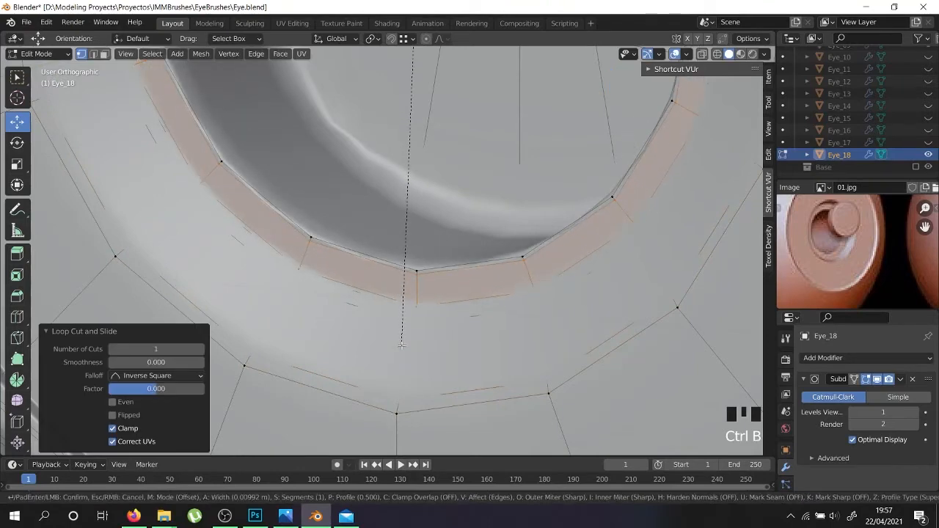
pyautogui.click(401, 342)
pyautogui.scroll(-6, 401, 342)
pyautogui.press('Tab')
pyautogui.moveTo(404, 336); pyautogui.dragTo(513, 302, button='middle')
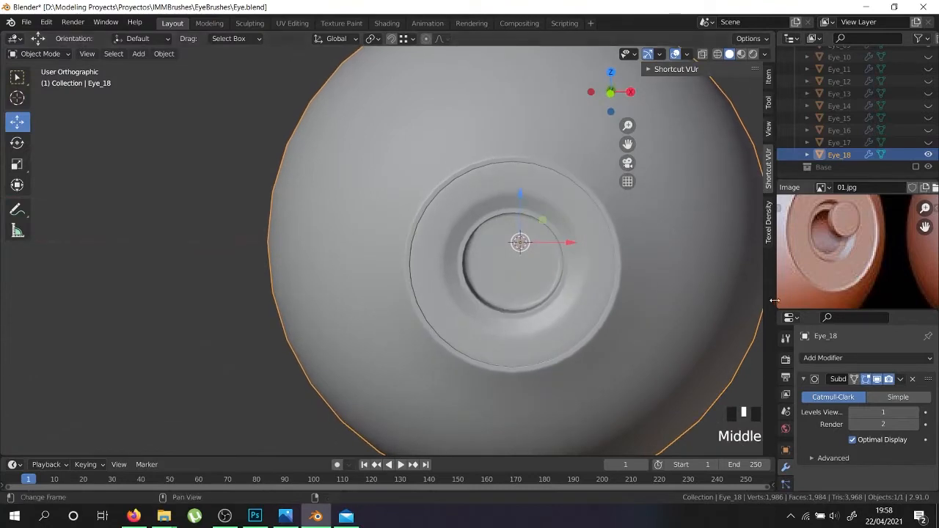
pyautogui.scroll(4, 545, 305)
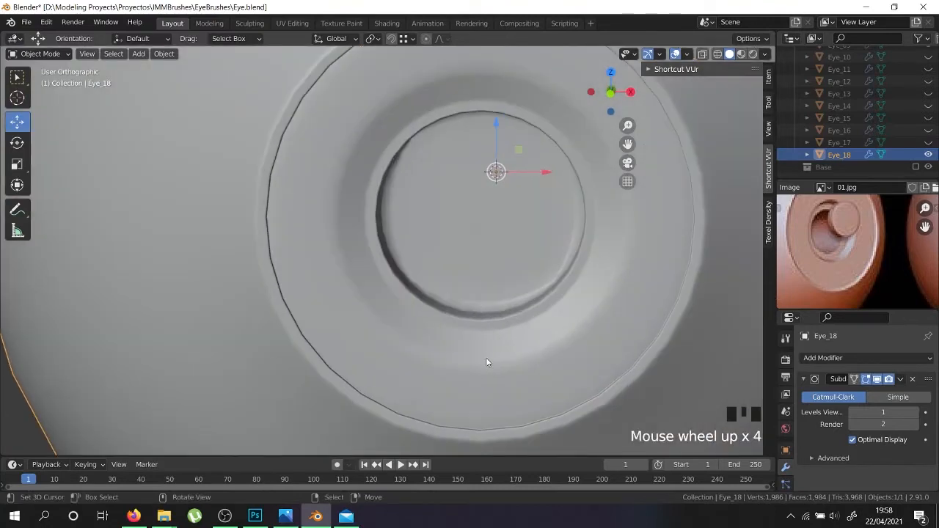
# - Add another edge loop to the ring around the opening, slid with a factor of 0.730, and check the smoothed shape
pyautogui.press('Tab')
pyautogui.scroll(2, 486, 356)
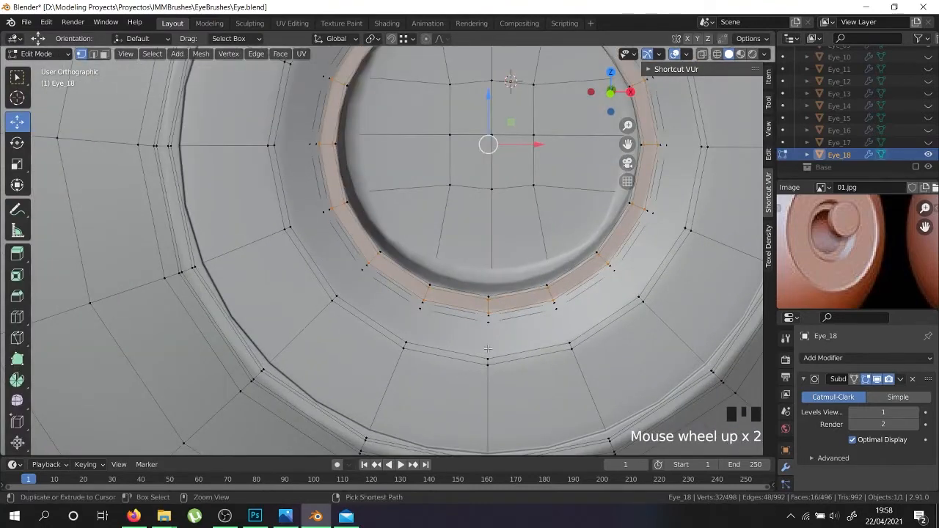
pyautogui.hotkey('ctrl', 'r')
pyautogui.click(487, 350)
pyautogui.click(491, 360)
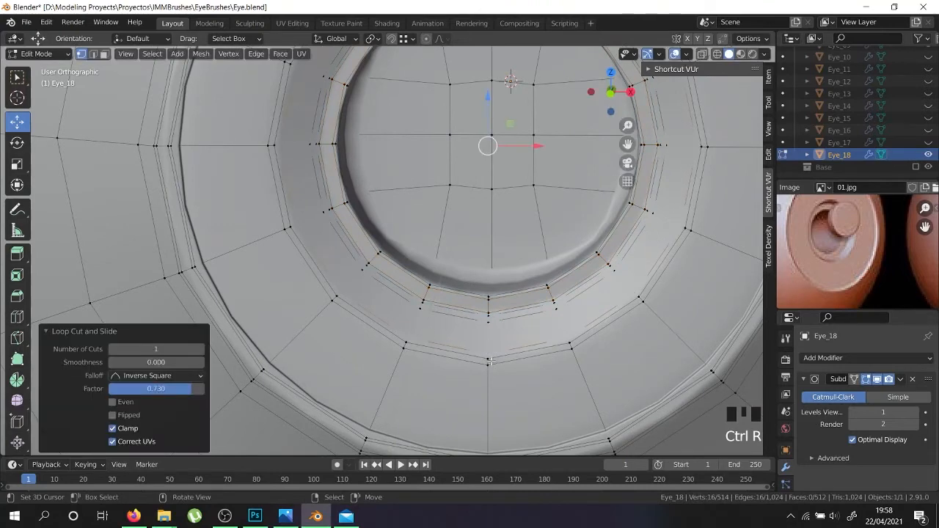
pyautogui.press('Tab')
pyautogui.scroll(-5, 491, 360)
pyautogui.moveTo(491, 360); pyautogui.dragTo(459, 371, button='middle')
# - Select the face loops along the inner side wall of the central recess in face select mode
pyautogui.press('Tab')
pyautogui.scroll(4, 378, 372)
pyautogui.scroll(4, 379, 372)
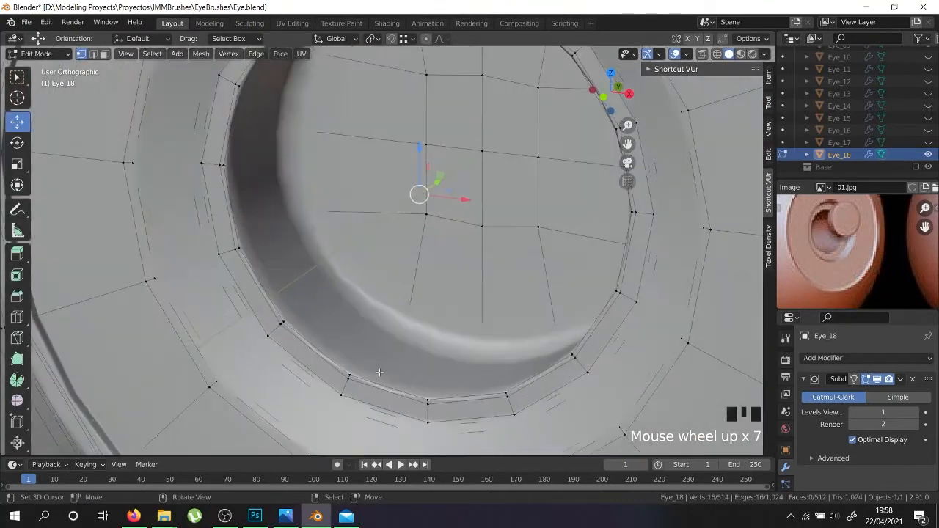
pyautogui.click(104, 55)
pyautogui.rightClick(301, 297)
pyautogui.keyDown('alt'); pyautogui.keyDown('shift'); pyautogui.rightClick(281, 289); pyautogui.keyUp('shift'); pyautogui.keyUp('alt')
pyautogui.press('z')
pyautogui.scroll(4, 281, 302)
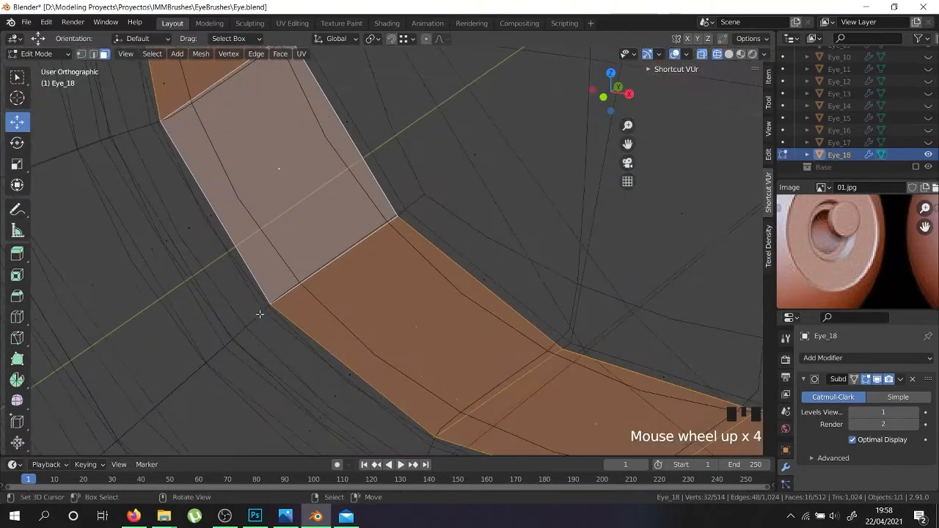
pyautogui.keyDown('alt'); pyautogui.keyDown('shift'); pyautogui.rightClick(335, 344); pyautogui.keyUp('shift'); pyautogui.keyUp('alt')
# - Extend the selection with the remaining narrow face loop bordering the recess wall, undoing the wrongly picked loop
pyautogui.scroll(-5, 433, 283)
pyautogui.press('z')
pyautogui.moveTo(433, 283)
pyautogui.mouseDown(button='middle')
pyautogui.moveTo(393, 129)
pyautogui.moveTo(400, 140)
pyautogui.mouseUp(button='middle')
pyautogui.press('z')
pyautogui.scroll(5, 529, 263)
pyautogui.keyDown('alt'); pyautogui.keyDown('shift'); pyautogui.rightClick(529, 263); pyautogui.keyUp('shift'); pyautogui.keyUp('alt')
pyautogui.hotkey('ctrl', 'z')
pyautogui.keyDown('alt'); pyautogui.keyDown('shift'); pyautogui.rightClick(471, 289); pyautogui.keyUp('shift'); pyautogui.keyUp('alt')
pyautogui.moveTo(471, 289); pyautogui.dragTo(455, 300, button='middle')
pyautogui.keyDown('alt'); pyautogui.keyDown('shift'); pyautogui.rightClick(364, 289); pyautogui.keyUp('shift'); pyautogui.keyUp('alt')
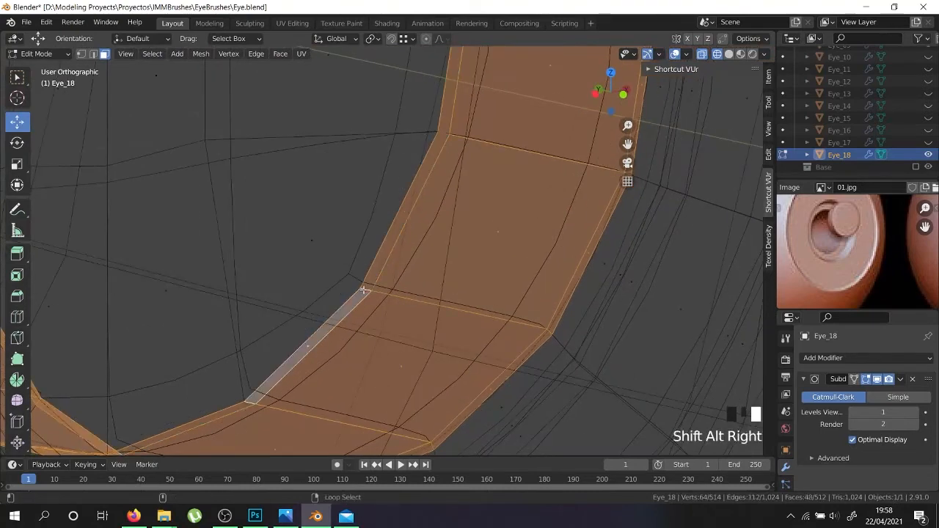
# - Scale the selected recess wall loops slightly inward from the front view
pyautogui.scroll(-6, 371, 292)
pyautogui.press('z')
pyautogui.moveTo(384, 292); pyautogui.dragTo(349, 282, button='middle')
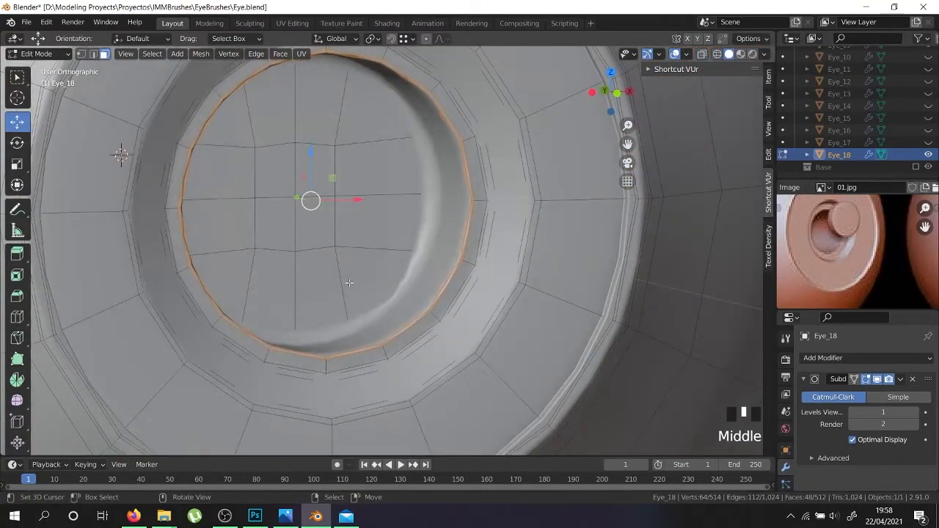
pyautogui.press('KP_1')
pyautogui.press('s')
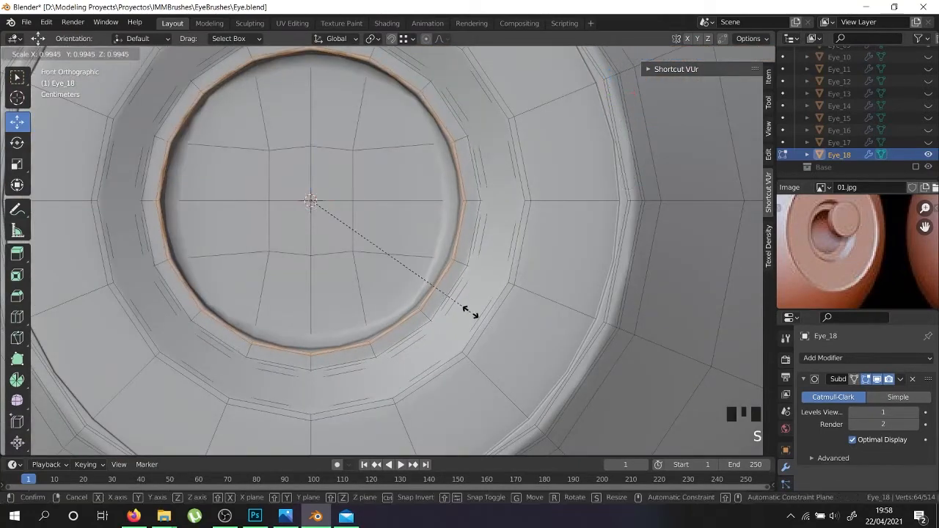
pyautogui.click(449, 301)
# - Inspect the recessed pupil and surrounding ring of Eye_18 in Object Mode from several angles
pyautogui.scroll(-2, 450, 300)
pyautogui.press('Tab')
pyautogui.moveTo(446, 304); pyautogui.dragTo(465, 323, button='middle')
pyautogui.press('Tab')
pyautogui.scroll(2, 449, 396)
pyautogui.scroll(-4, 449, 396)
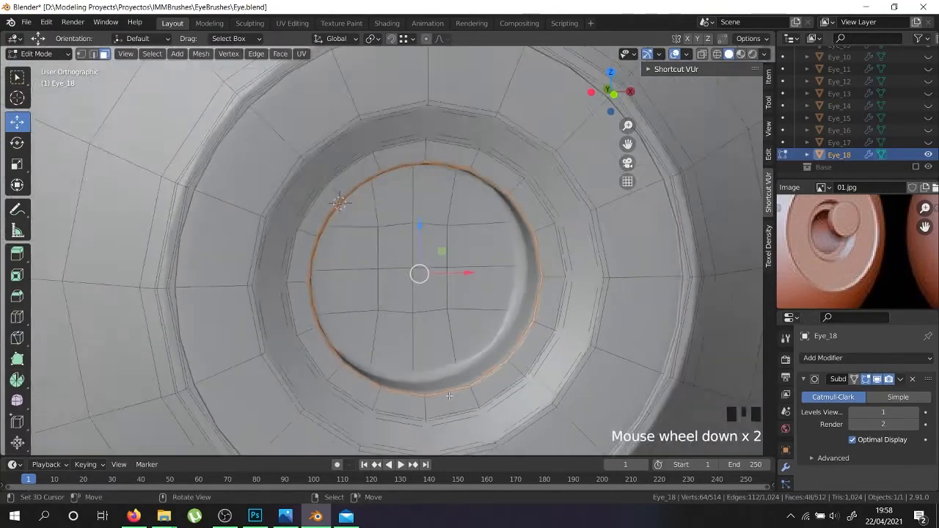
pyautogui.press('Tab')
pyautogui.moveTo(480, 386)
pyautogui.mouseDown(button='middle')
pyautogui.moveTo(445, 367)
pyautogui.moveTo(449, 351)
pyautogui.moveTo(506, 360)
pyautogui.moveTo(498, 390)
pyautogui.mouseUp(button='middle')
pyautogui.scroll(-1, 502, 370)
pyautogui.keyDown('shift'); pyautogui.moveTo(503, 356); pyautogui.dragTo(453, 276, button='middle'); pyautogui.keyUp('shift')
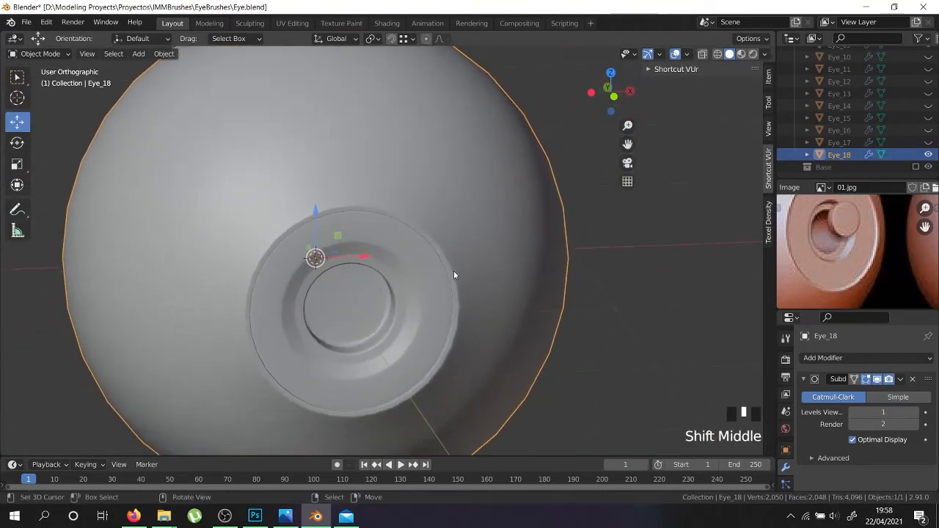
pyautogui.click(928, 154)
pyautogui.click(928, 154)
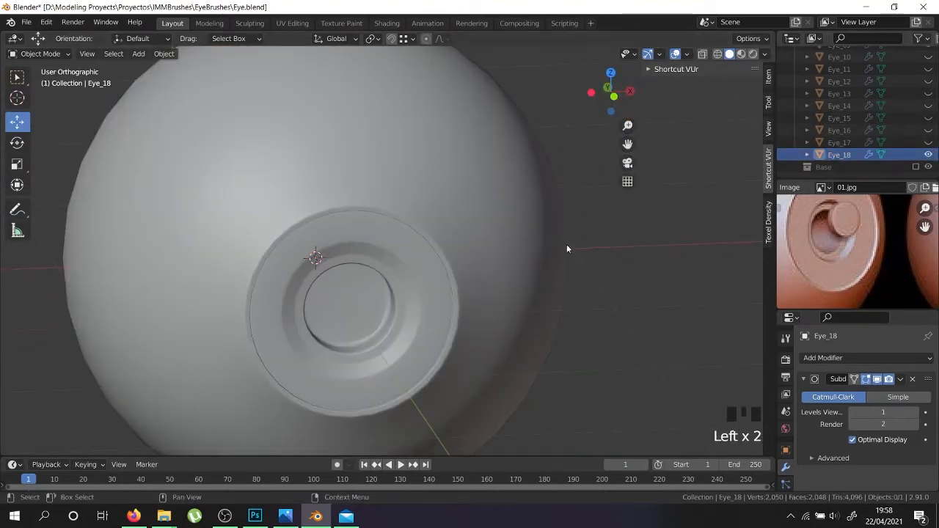
pyautogui.hotkey('shift', 'd')
pyautogui.rightClick(454, 277)
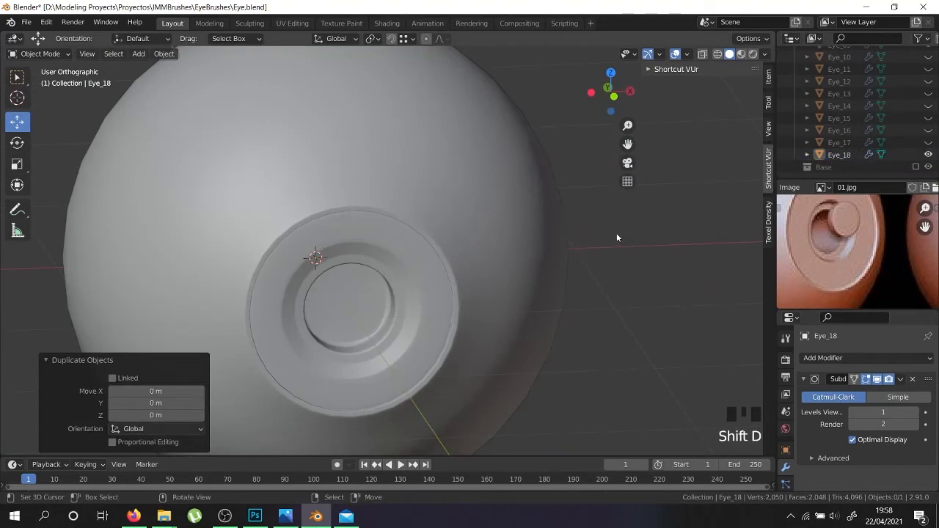
pyautogui.rightClick(494, 241)
# - Hide Eye_18 and save the file
pyautogui.click(928, 154)
pyautogui.click(928, 154)
pyautogui.hotkey('ctrl', 's')
# - Examine the remaining eye designs in the reference image, including the check-mark, heart and vertical-slit pupils
pyautogui.scroll(-4, 848, 249)
pyautogui.scroll(5, 902, 257)
pyautogui.moveTo(827, 264); pyautogui.dragTo(858, 285, button='middle')
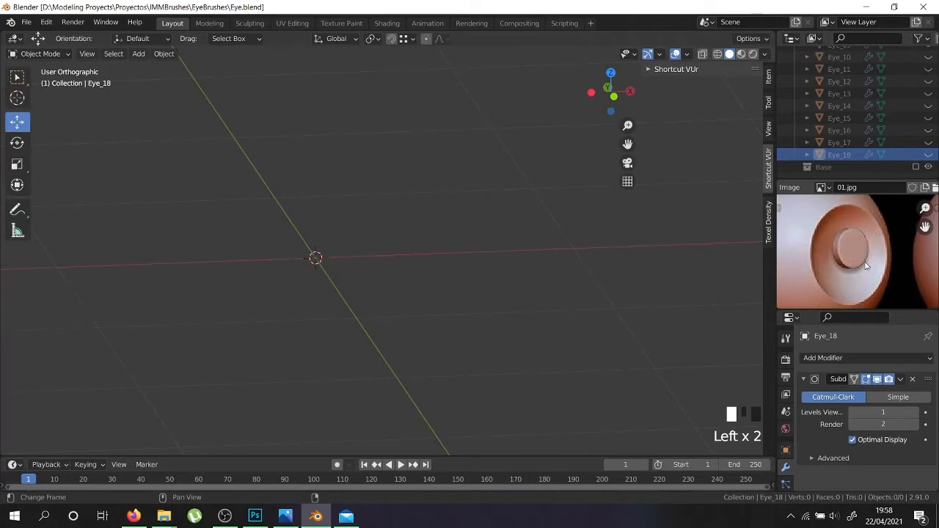
pyautogui.scroll(-4, 865, 265)
pyautogui.scroll(5, 884, 261)
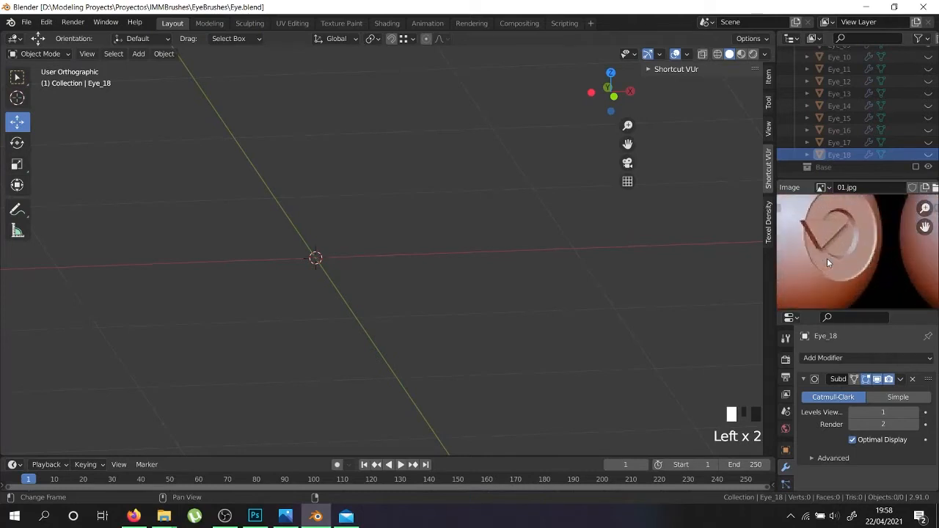
pyautogui.scroll(-4, 827, 260)
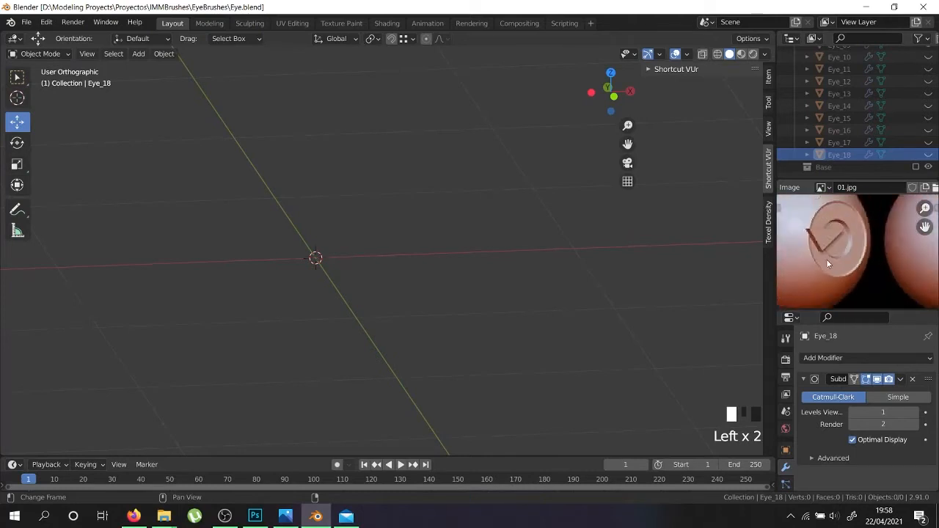
pyautogui.scroll(4, 895, 253)
pyautogui.moveTo(902, 254); pyautogui.dragTo(779, 244, button='middle')
pyautogui.scroll(-4, 818, 248)
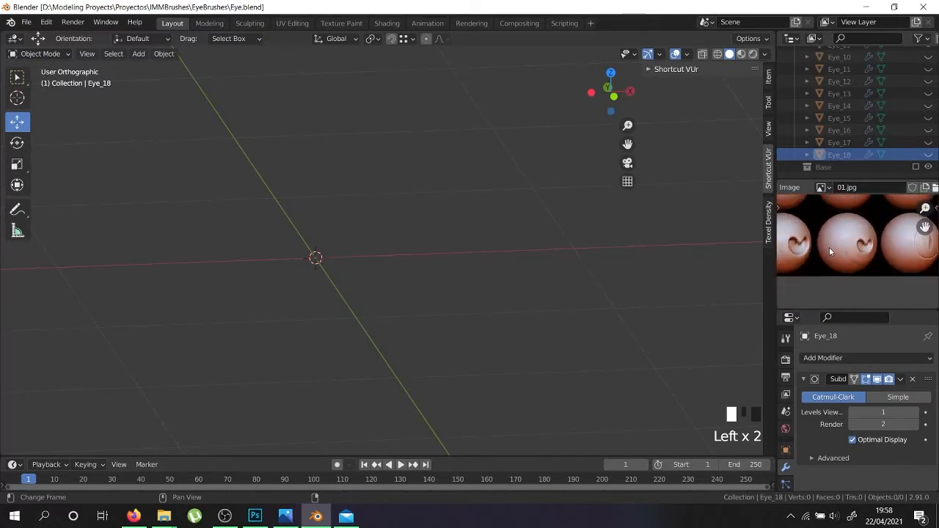
pyautogui.scroll(1, 898, 251)
pyautogui.moveTo(898, 251); pyautogui.dragTo(822, 271, button='middle')
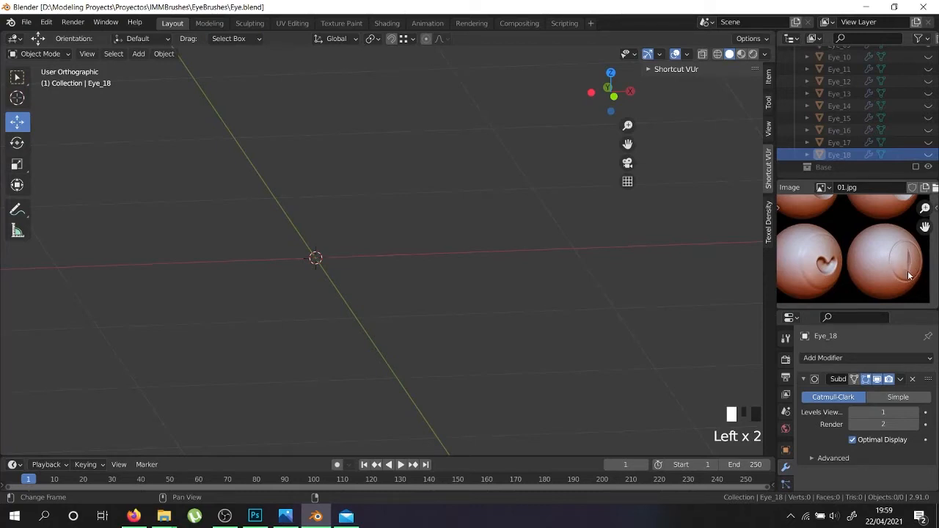
pyautogui.scroll(2, 900, 272)
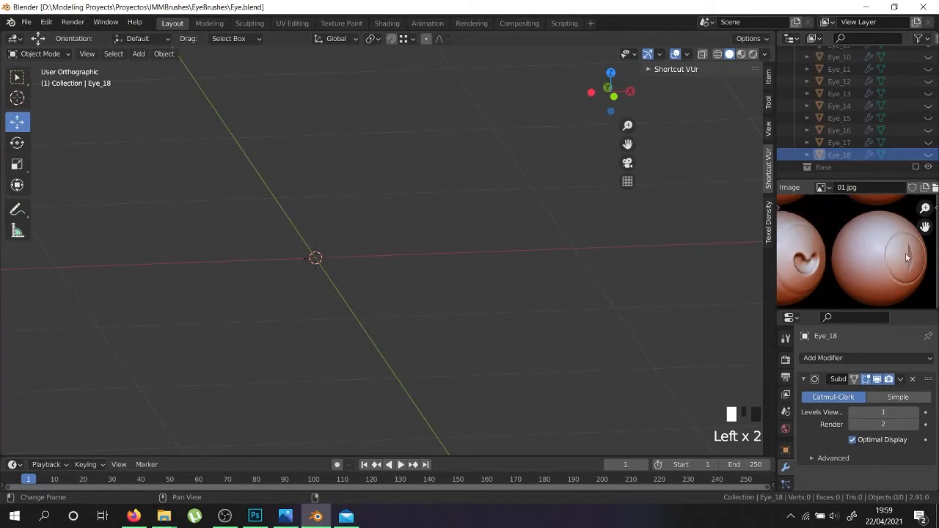
pyautogui.scroll(4, 861, 118)
pyautogui.scroll(-4, 880, 135)
pyautogui.scroll(4, 926, 147)
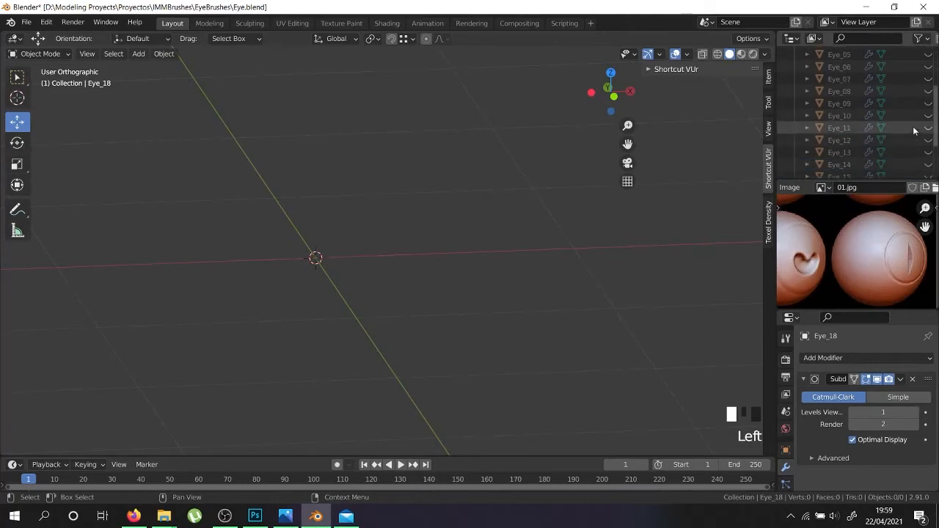
# - Show Eye_09 as the base for the next eye and select it
pyautogui.click(927, 117)
pyautogui.click(928, 117)
pyautogui.click(928, 105)
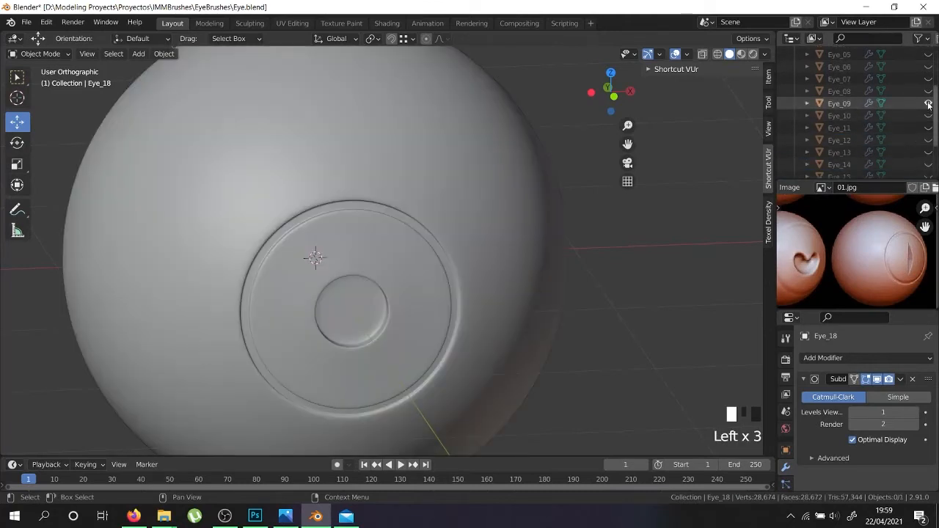
pyautogui.moveTo(513, 253); pyautogui.dragTo(420, 311, button='middle')
pyautogui.click(421, 311)
pyautogui.scroll(-3, 420, 311)
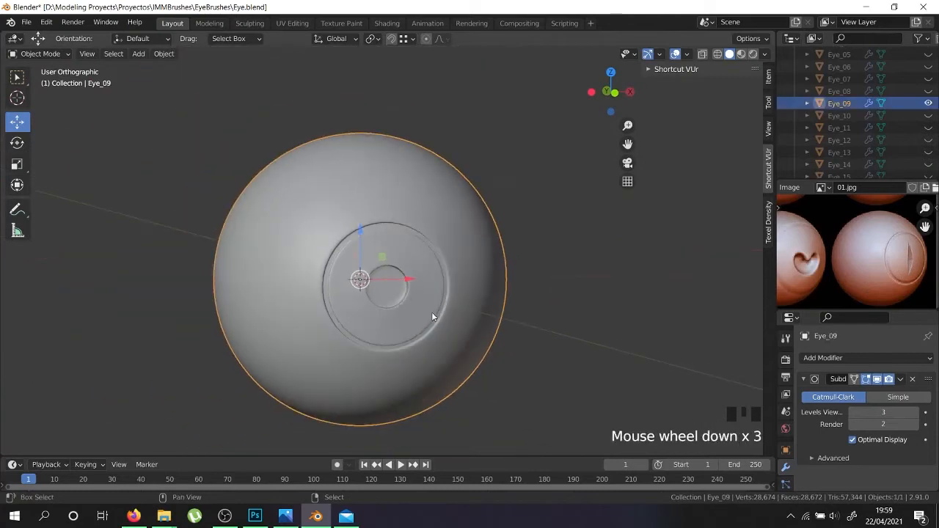
pyautogui.scroll(1, 431, 312)
# - Duplicate Eye_09 in place and rename the copy Eye_19
pyautogui.hotkey('shift', 'd')
pyautogui.rightClick(180, 299)
pyautogui.scroll(-3, 851, 138)
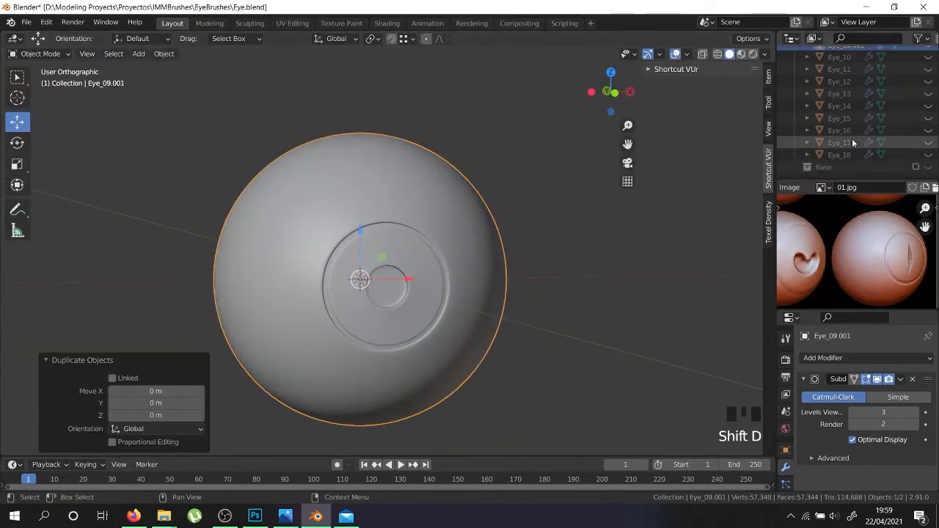
pyautogui.scroll(3, 860, 144)
pyautogui.doubleClick(854, 122)
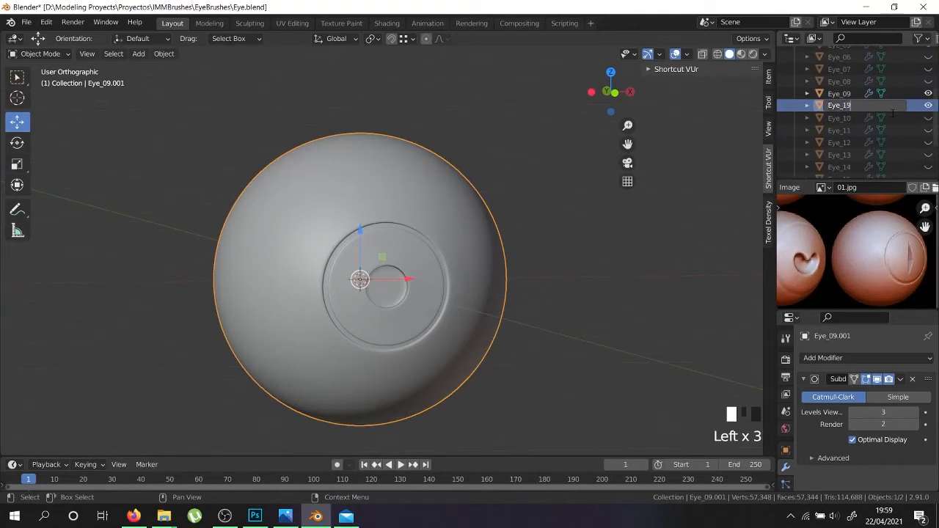
pyautogui.press('Return')
# - Hide Eye_09 and put Eye_19 in Edit Mode with face selection around the pupil
pyautogui.click(928, 94)
pyautogui.scroll(-7, 866, 129)
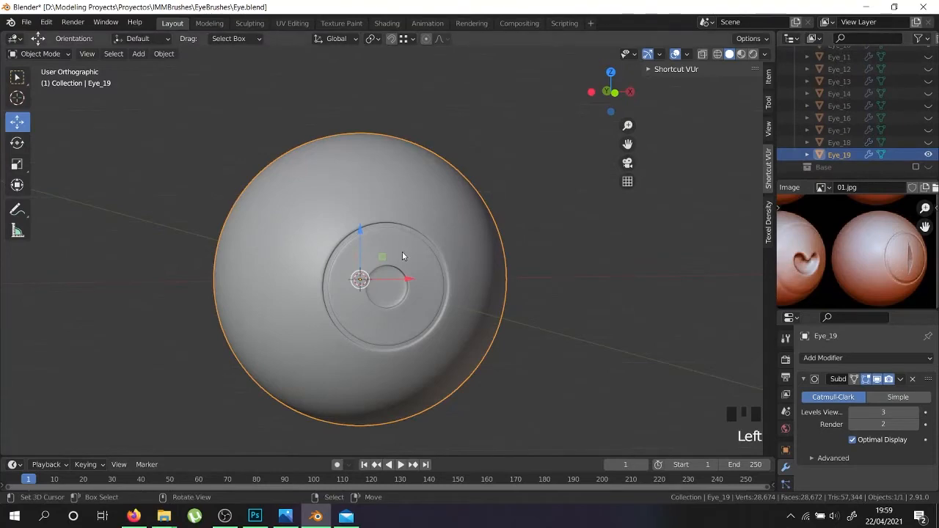
pyautogui.press('Tab')
pyautogui.scroll(6, 388, 301)
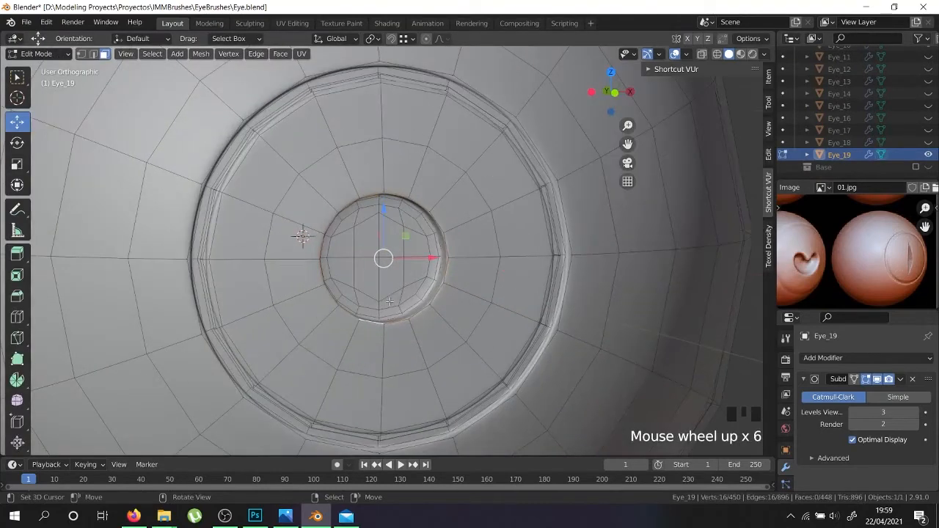
pyautogui.press('KP_1')
pyautogui.click(108, 54)
pyautogui.moveTo(455, 264); pyautogui.dragTo(413, 306, button='middle')
pyautogui.scroll(3, 413, 305)
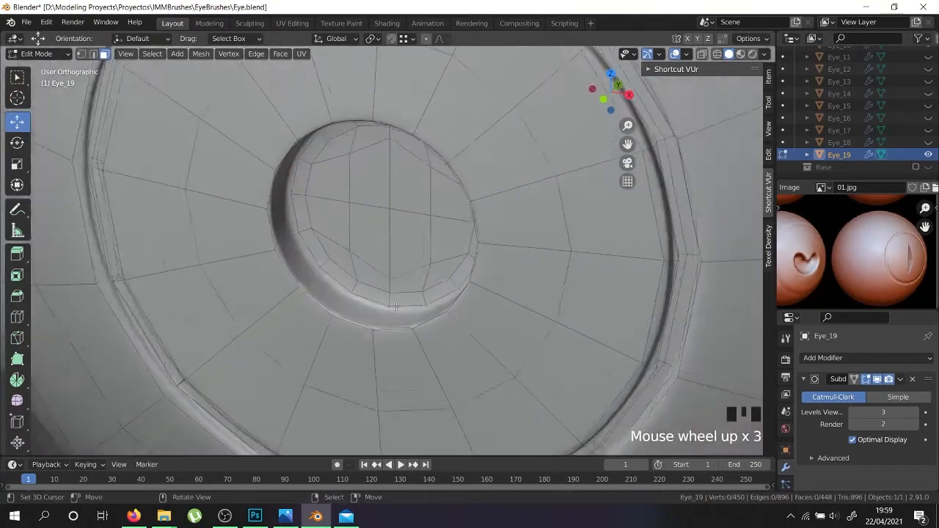
# - Delete the loop of faces forming the side wall of Eye_19's pupil recess
pyautogui.rightClick(381, 327)
pyautogui.press('z')
pyautogui.rightClick(378, 325)
pyautogui.rightClick(377, 323)
pyautogui.keyDown('alt'); pyautogui.keyDown('shift'); pyautogui.rightClick(379, 323); pyautogui.keyUp('shift'); pyautogui.keyUp('alt')
pyautogui.scroll(-1, 378, 323)
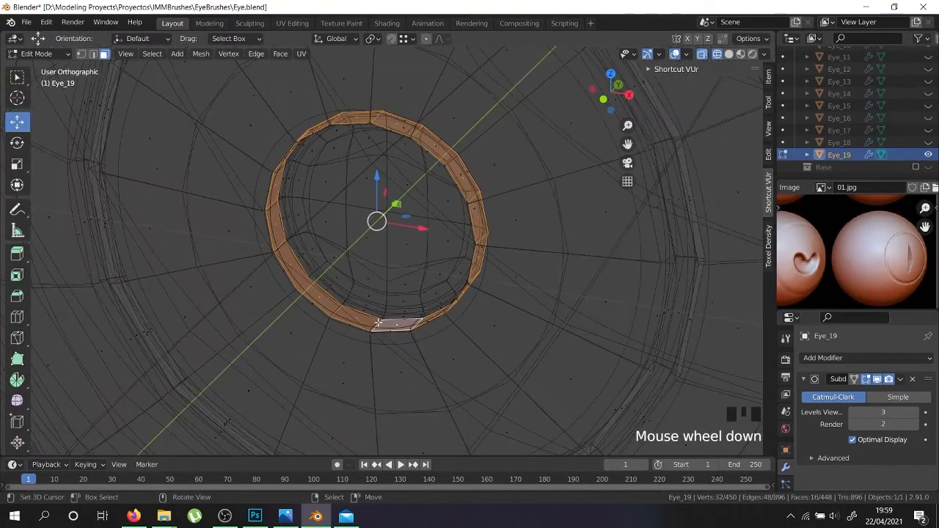
pyautogui.press('z')
pyautogui.moveTo(373, 320); pyautogui.dragTo(385, 343, button='middle')
pyautogui.press('x')
pyautogui.click(371, 347)
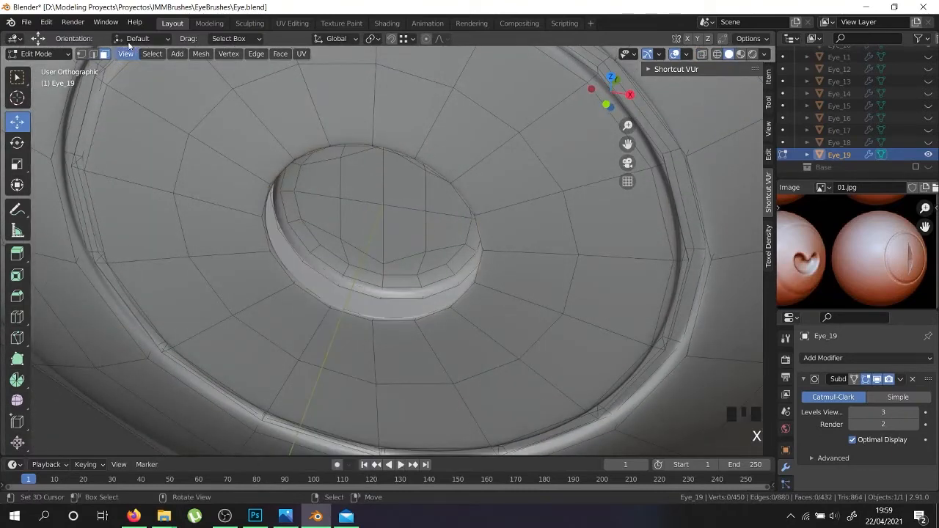
# - Delete the vertex loop around the open outer rim of the pupil recess
pyautogui.scroll(4, 350, 313)
pyautogui.rightClick(325, 306)
pyautogui.keyDown('alt'); pyautogui.keyDown('shift'); pyautogui.rightClick(330, 307); pyautogui.keyUp('shift'); pyautogui.keyUp('alt')
pyautogui.press('z')
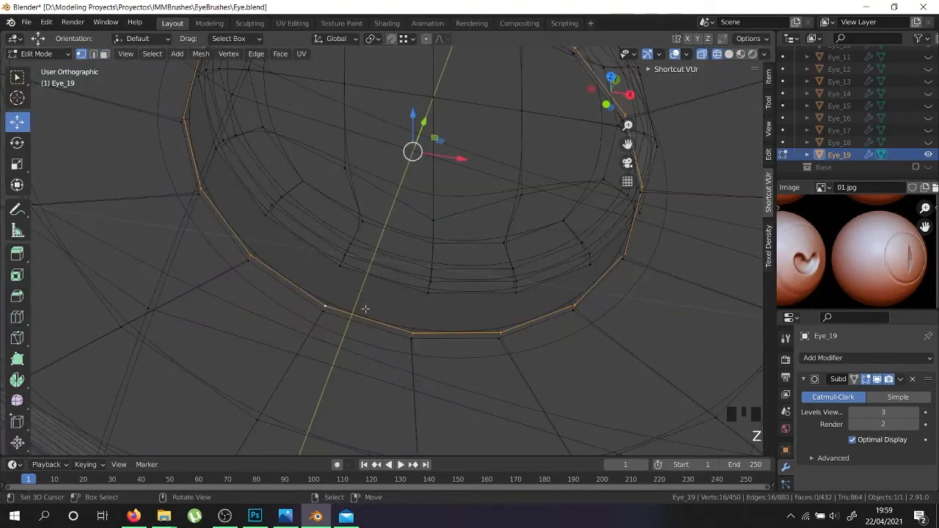
pyautogui.scroll(-2, 366, 309)
pyautogui.press('x')
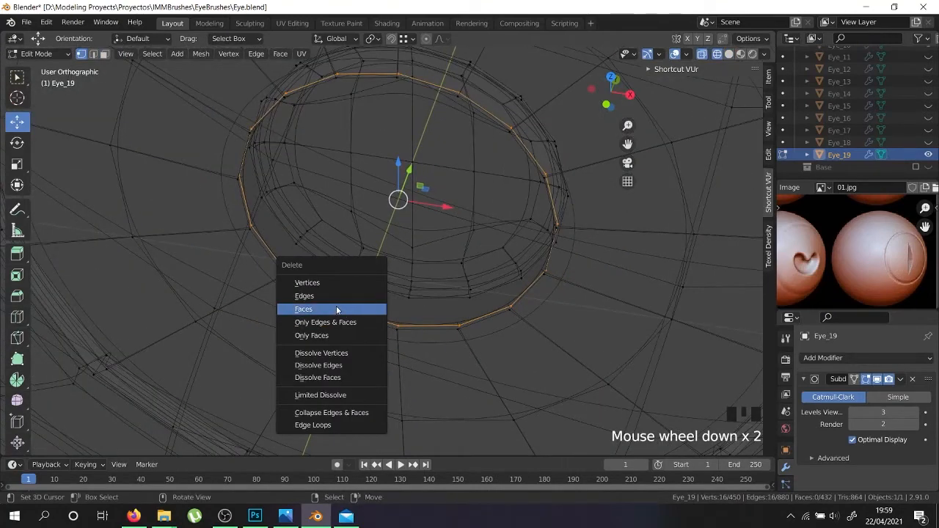
pyautogui.click(331, 283)
# - Select the whole disconnected pupil floor and delete its vertices
pyautogui.rightClick(383, 283)
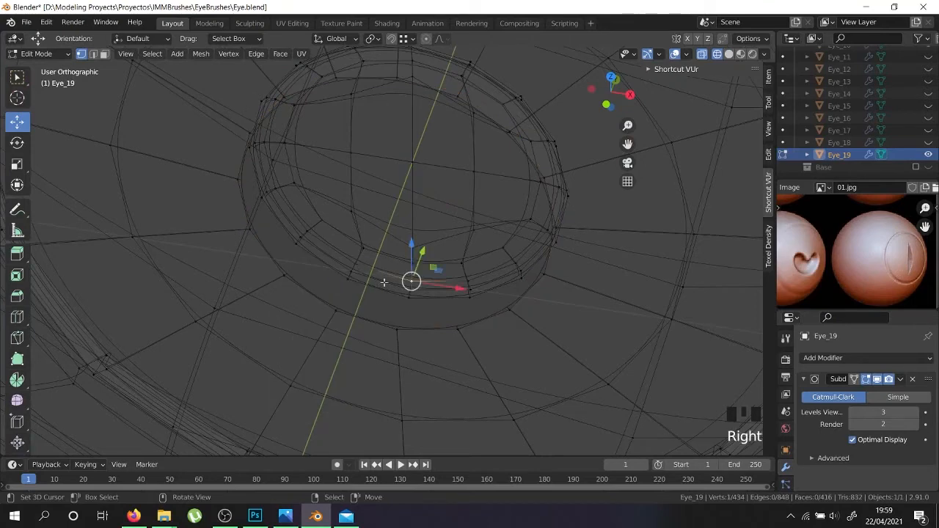
pyautogui.press('l')
pyautogui.press('x')
pyautogui.click(367, 279)
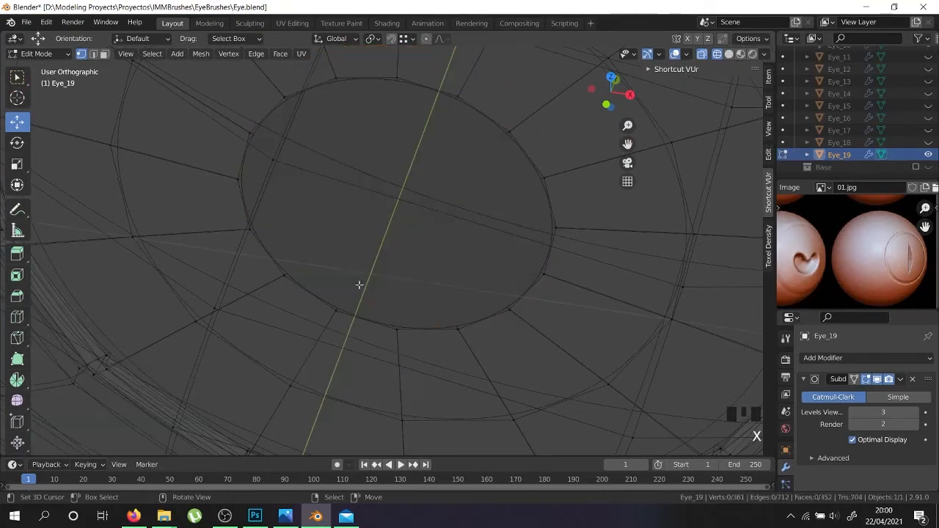
# - Examine Eye_19's pupil opening in solid shading, in Object and Edit Mode, from the front and at an angle
pyautogui.hotkey('alt', 'z')
pyautogui.scroll(-5, 381, 288)
pyautogui.press('KP_1')
pyautogui.press('Tab')
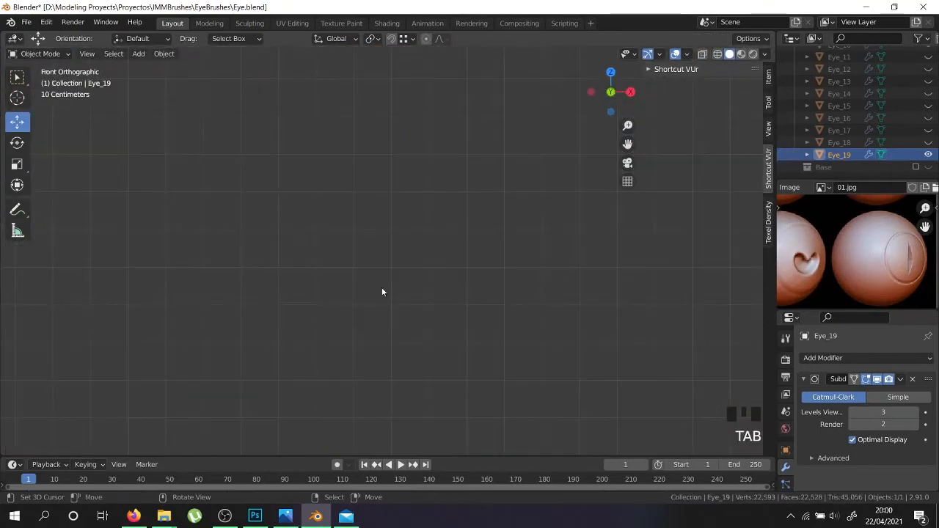
pyautogui.scroll(-12, 369, 208)
pyautogui.scroll(3, 408, 75)
pyautogui.scroll(8, 333, 125)
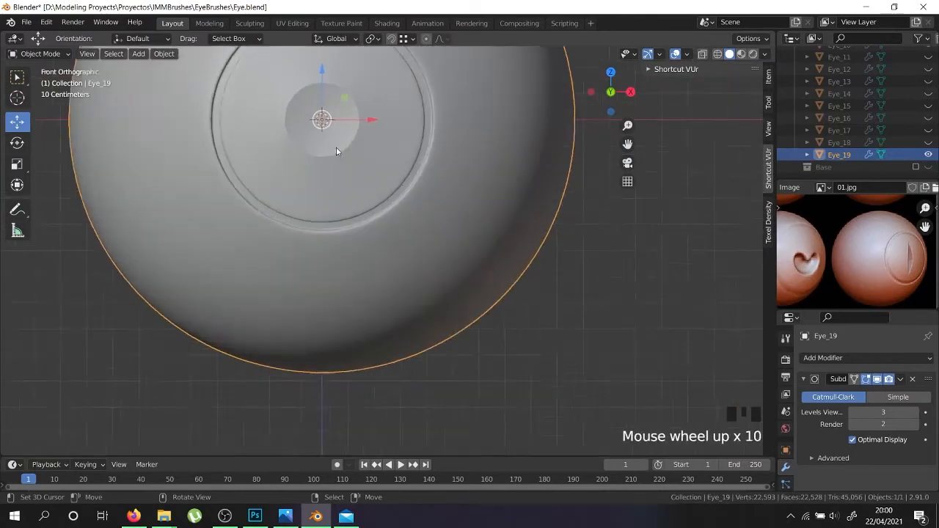
pyautogui.keyDown('shift'); pyautogui.moveTo(333, 136); pyautogui.dragTo(349, 247, button='middle'); pyautogui.keyUp('shift')
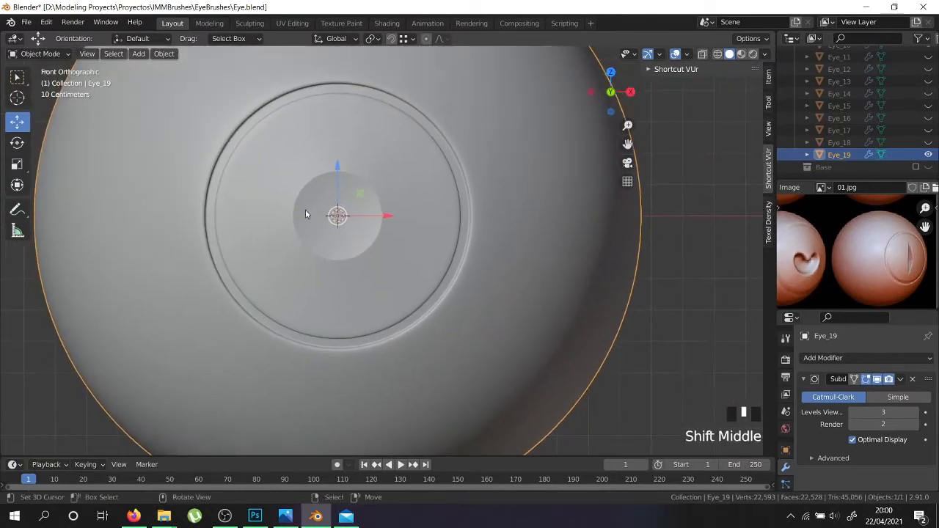
pyautogui.press('Tab')
pyautogui.scroll(3, 334, 263)
pyautogui.rightClick(341, 262)
pyautogui.moveTo(341, 262); pyautogui.dragTo(308, 297, button='middle')
pyautogui.scroll(2, 394, 269)
pyautogui.scroll(-3, 394, 268)
pyautogui.press('KP_1')
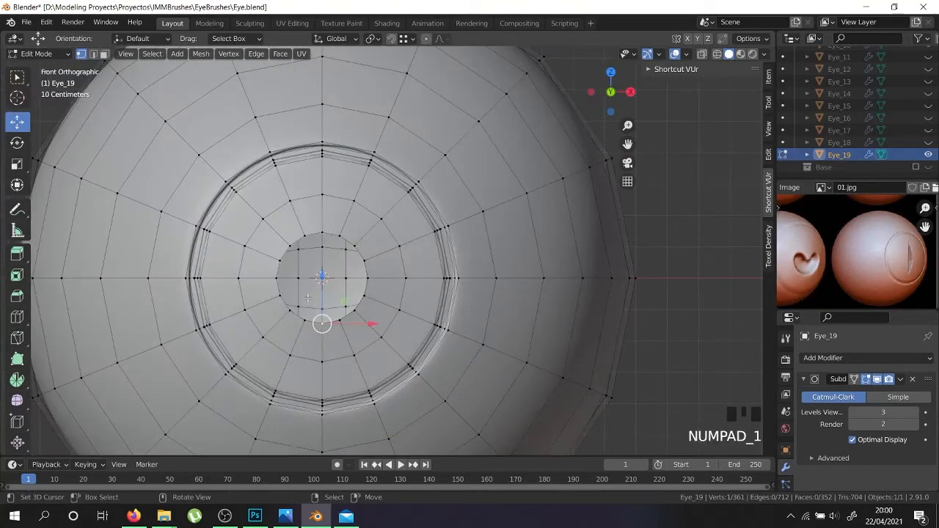
pyautogui.press('Tab')
pyautogui.scroll(-4, 308, 297)
pyautogui.hotkey('shift', 'c')
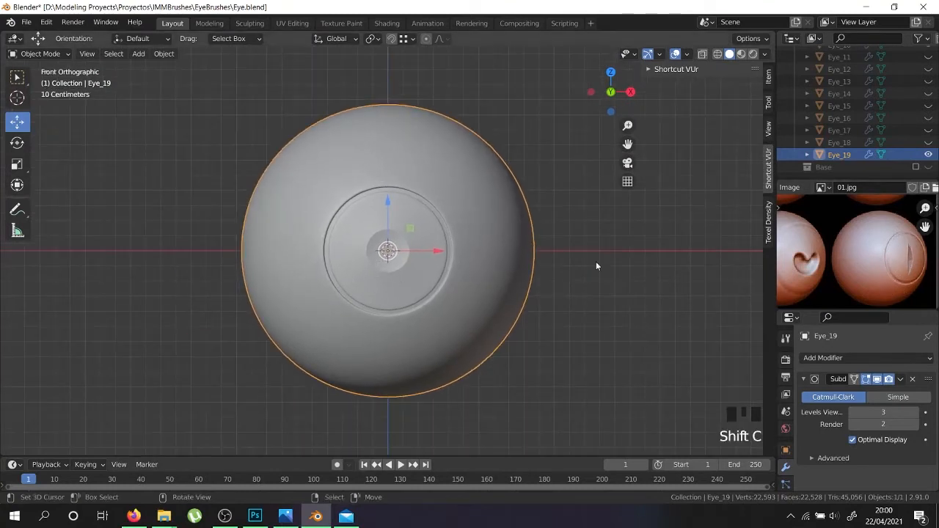
pyautogui.hotkey('shift', 'c')
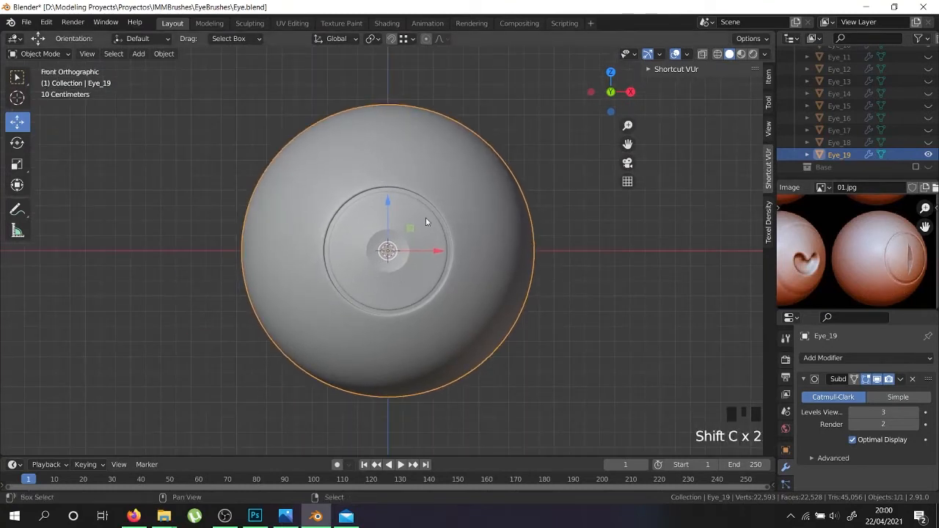
pyautogui.hotkey('shift', 'a')
pyautogui.moveTo(424, 218)
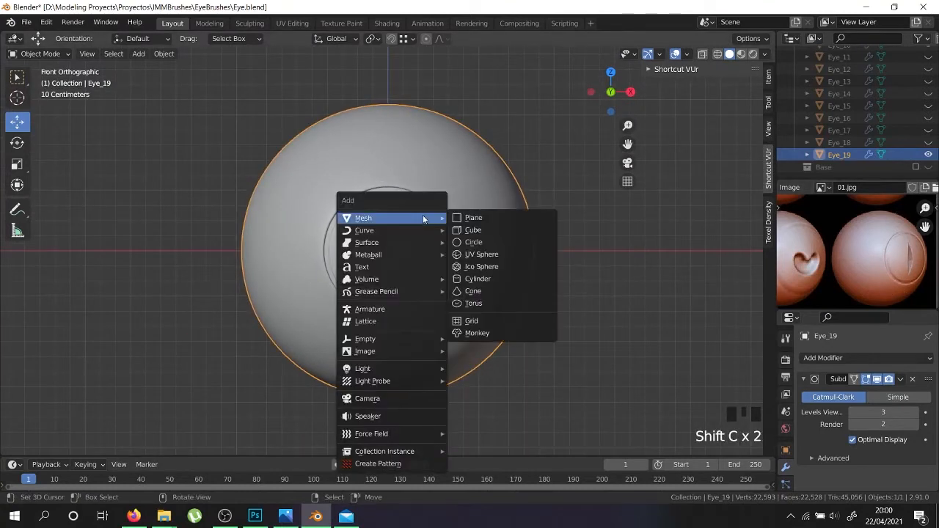
pyautogui.click(486, 230)
pyautogui.press('Tab')
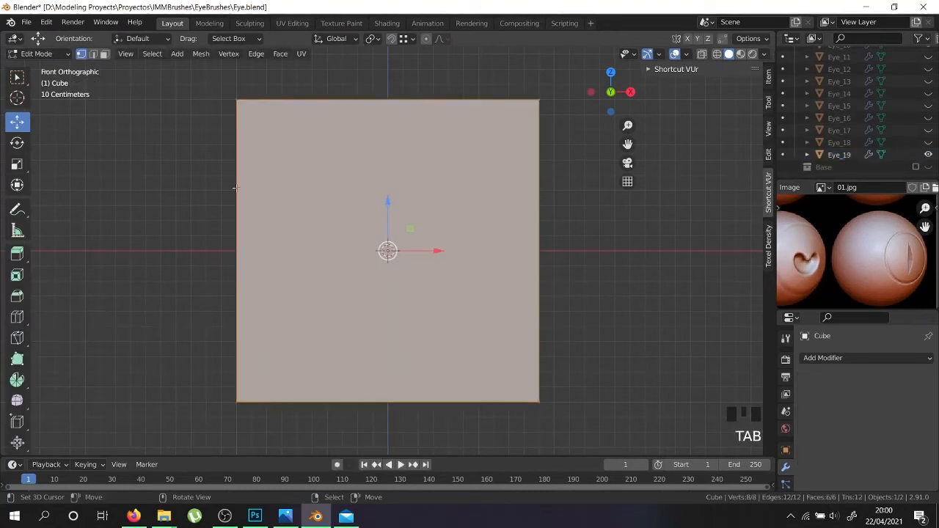
pyautogui.rightClick(236, 100)
pyautogui.rightClick(236, 99)
pyautogui.keyDown('shift'); pyautogui.rightClick(236, 374); pyautogui.keyUp('shift')
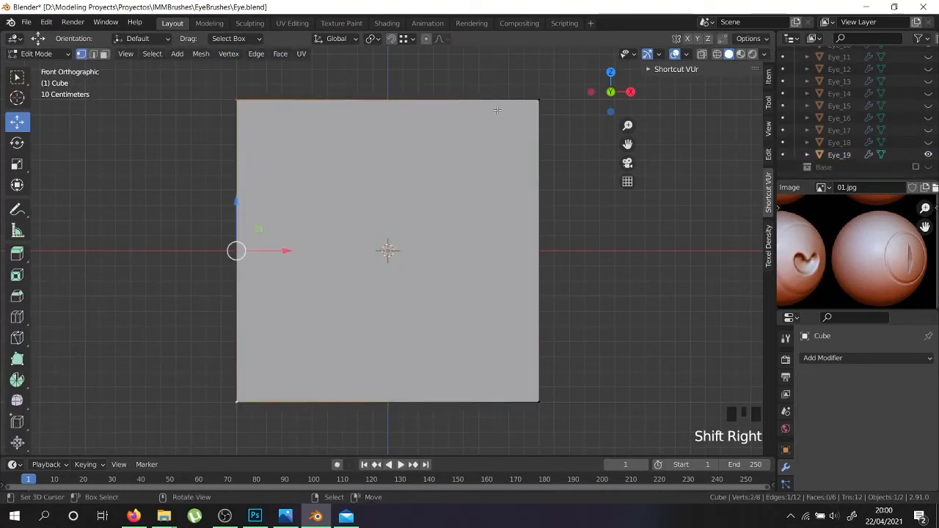
pyautogui.keyDown('shift'); pyautogui.rightClick(538, 100); pyautogui.keyUp('shift')
pyautogui.keyDown('shift'); pyautogui.rightClick(538, 100); pyautogui.keyUp('shift')
pyautogui.press('x')
pyautogui.click(517, 114)
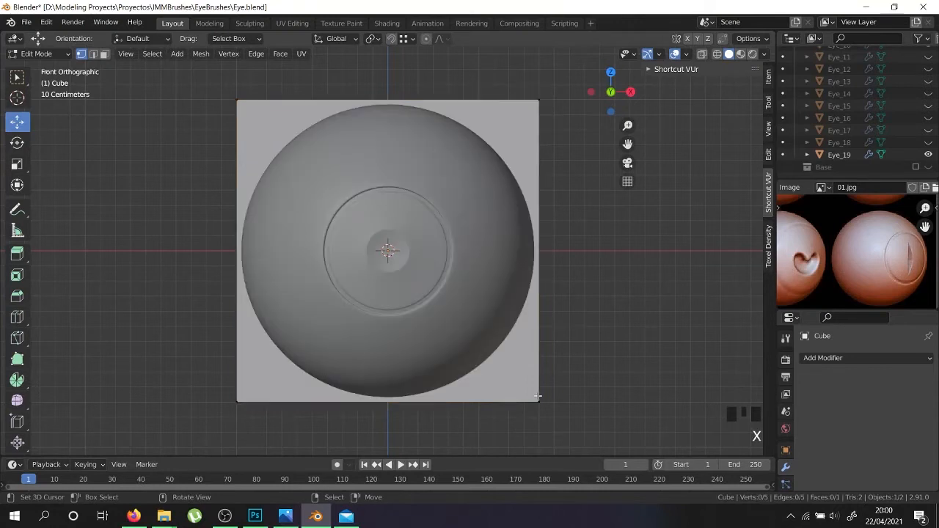
pyautogui.moveTo(408, 249); pyautogui.dragTo(424, 277, button='middle')
pyautogui.hotkey('ctrl', 'z')
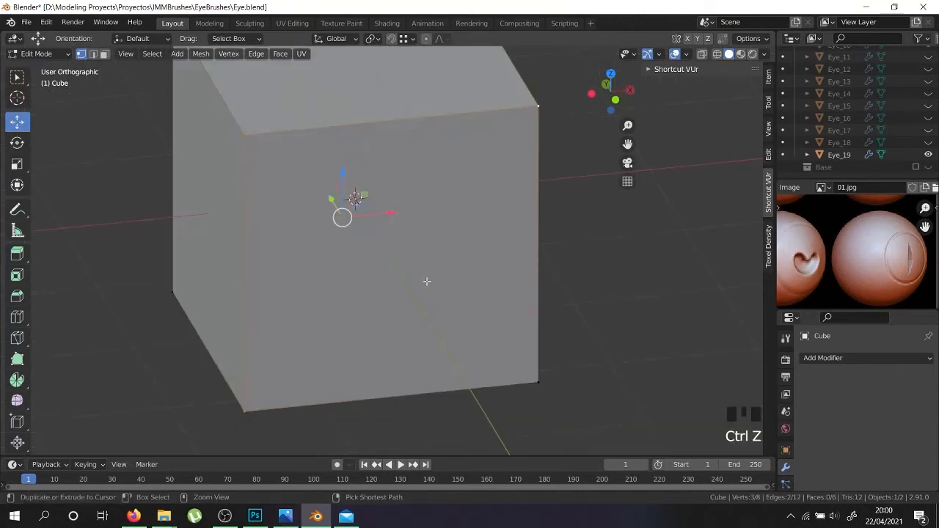
pyautogui.scroll(-4, 407, 258)
pyautogui.press('Tab')
pyautogui.press('x')
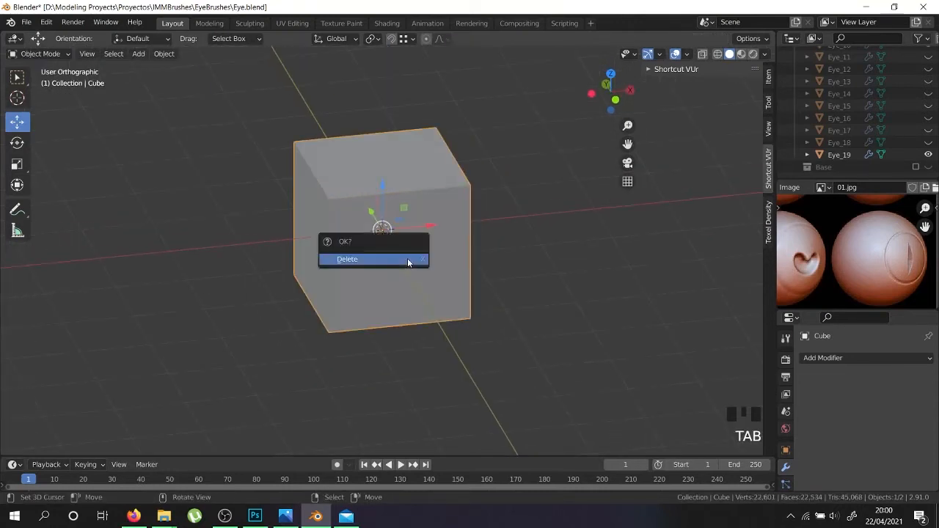
pyautogui.click(407, 258)
# - Add a plane at the world origin and rotate its mesh 90° about X so it faces the front view
pyautogui.hotkey('shift', 'c')
pyautogui.hotkey('shift', 'a')
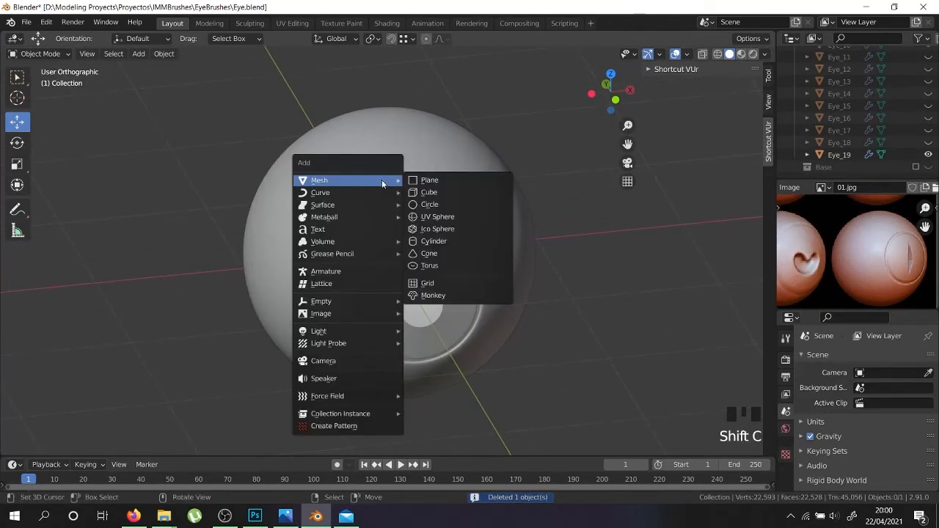
pyautogui.click(429, 180)
pyautogui.scroll(-2, 432, 185)
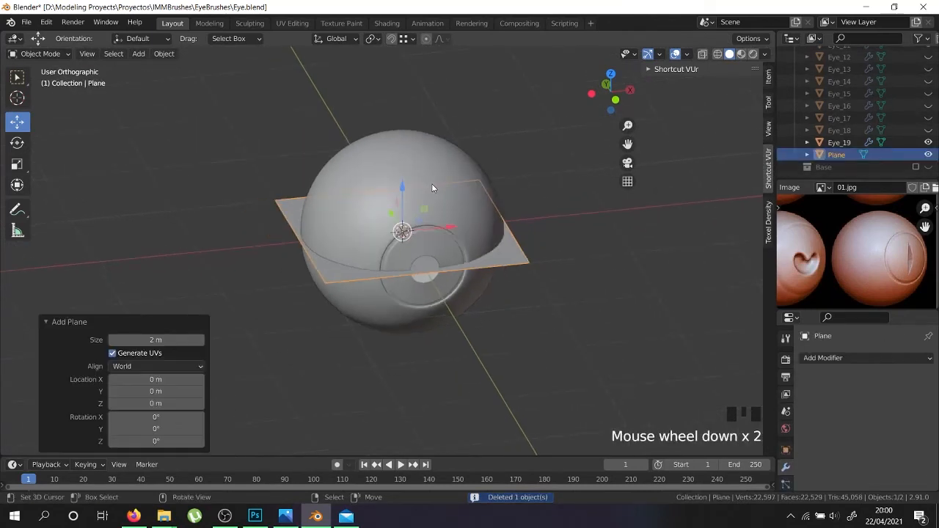
pyautogui.press('KP_3')
pyautogui.press('KP_1')
pyautogui.press('Tab')
pyautogui.write('rx90')
pyautogui.press('Return')
# - Delete three of the plane's corner vertices, keeping only the lower one on the positive X side
pyautogui.rightClick(297, 128)
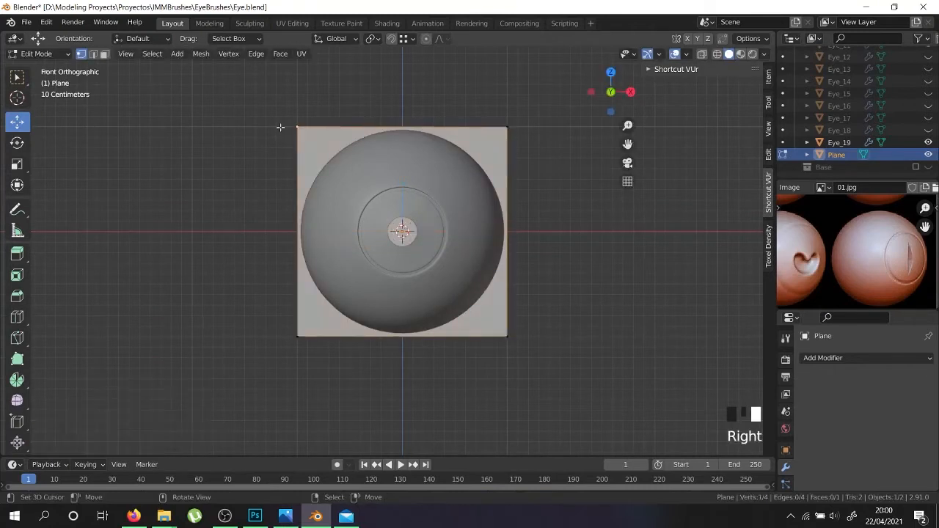
pyautogui.keyDown('shift'); pyautogui.rightClick(297, 337); pyautogui.keyUp('shift')
pyautogui.press('x')
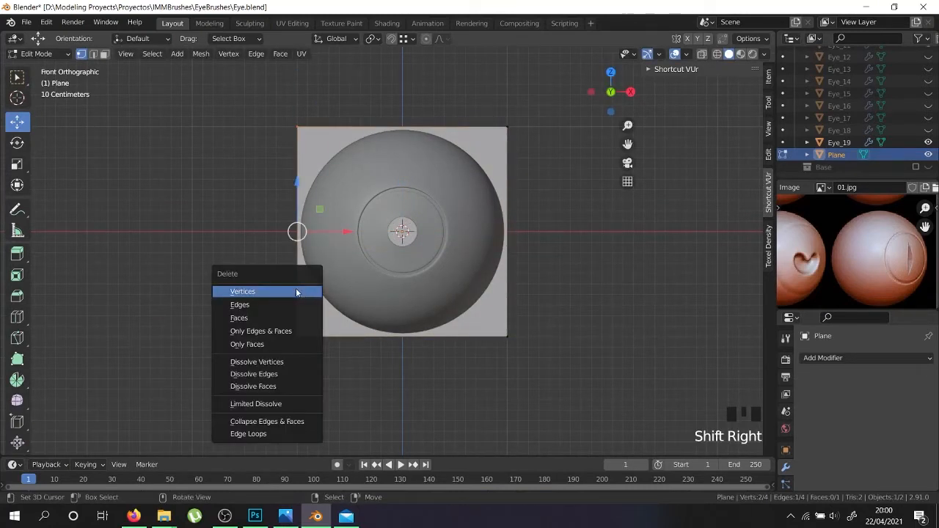
pyautogui.click(296, 292)
pyautogui.rightClick(507, 129)
pyautogui.press('x')
pyautogui.click(506, 138)
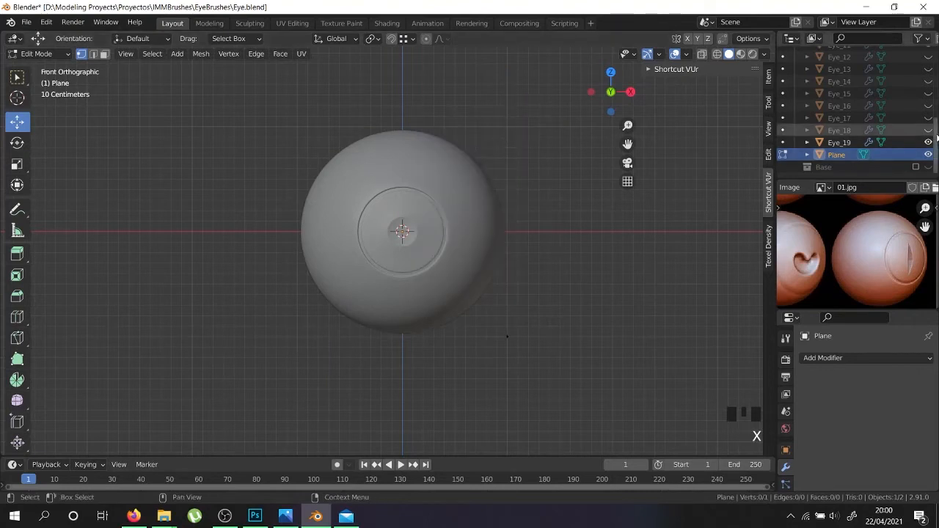
# - Hide Eye_19 and move the remaining vertex close to the origin, slightly below it on the positive X side
pyautogui.click(927, 141)
pyautogui.rightClick(502, 346)
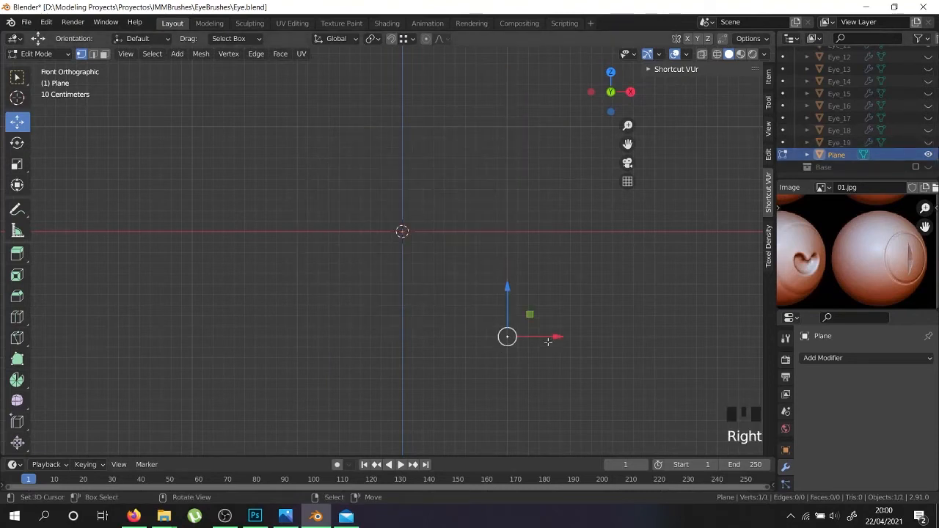
pyautogui.press('g')
pyautogui.click(452, 243)
pyautogui.hotkey('shift', 'c')
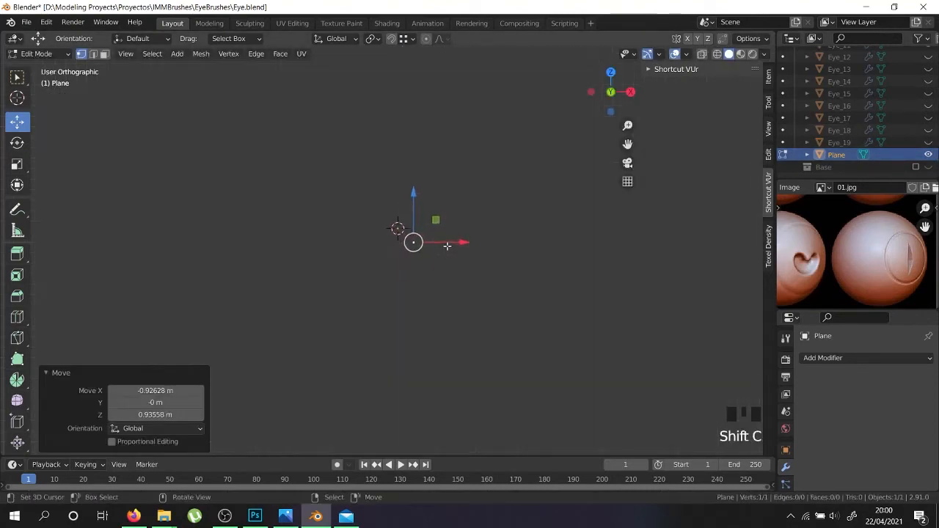
pyautogui.scroll(-2, 460, 265)
pyautogui.keyDown('shift'); pyautogui.moveTo(459, 265); pyautogui.dragTo(538, 308, button='middle'); pyautogui.keyUp('shift')
pyautogui.press('g')
pyautogui.click(425, 252)
# - Add a Mirror modifier to the plane on the X axis with Clipping enabled
pyautogui.click(833, 362)
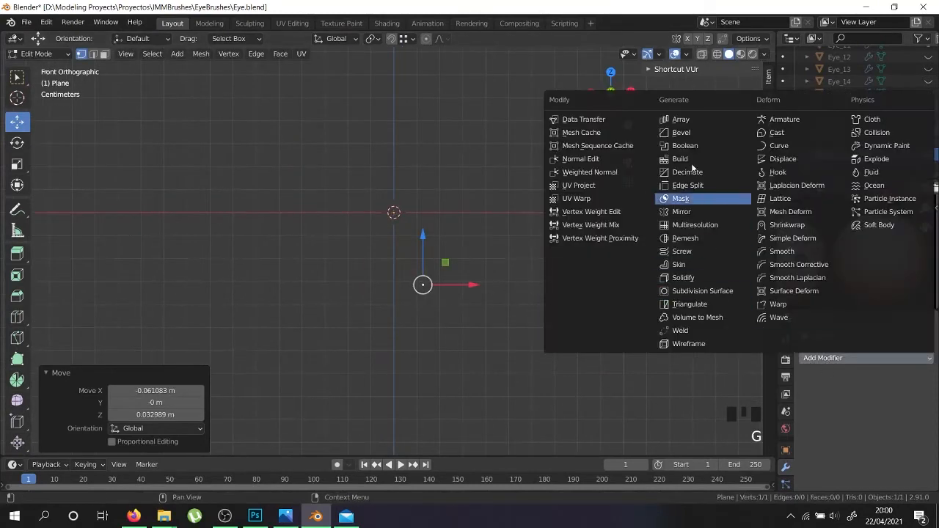
pyautogui.click(709, 211)
pyautogui.keyDown('shift'); pyautogui.moveTo(482, 300); pyautogui.dragTo(589, 348, button='middle'); pyautogui.keyUp('shift')
pyautogui.scroll(3, 543, 353)
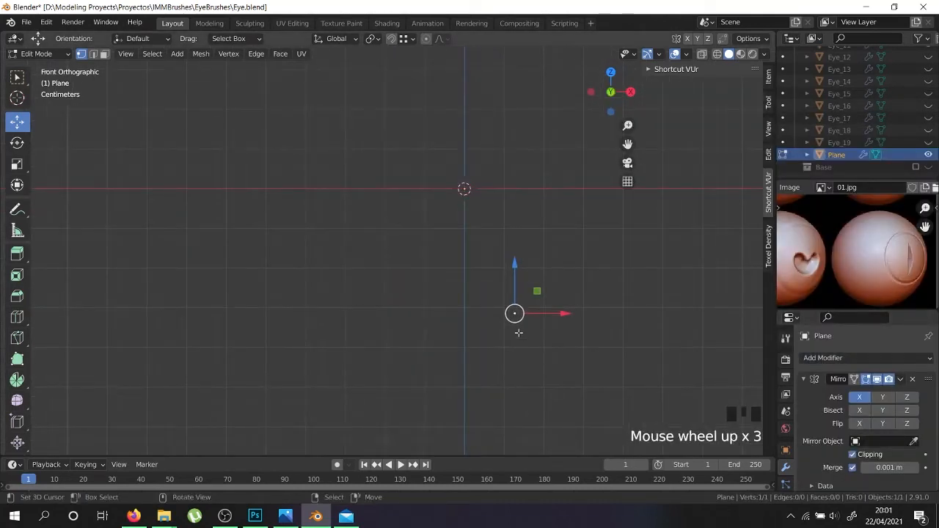
# - Extrude the vertex down to the mirror line as the slit's lower tip, and raise the original side vertex along Z
pyautogui.press('e')
pyautogui.click(457, 389)
pyautogui.rightClick(526, 315)
pyautogui.scroll(-4, 524, 315)
pyautogui.keyDown('shift'); pyautogui.moveTo(521, 315); pyautogui.dragTo(499, 363, button='middle'); pyautogui.keyUp('shift')
pyautogui.moveTo(499, 362); pyautogui.dragTo(490, 258)
pyautogui.keyDown('shift'); pyautogui.moveTo(516, 251); pyautogui.dragTo(522, 340, button='middle'); pyautogui.keyUp('shift')
# - Extrude the side vertex straight up along Z, and extrude its end to the mirror line as the slit's upper tip
pyautogui.press('e')
pyautogui.rightClick(523, 320)
pyautogui.moveTo(513, 339); pyautogui.dragTo(503, 246)
pyautogui.moveTo(505, 346); pyautogui.dragTo(505, 266)
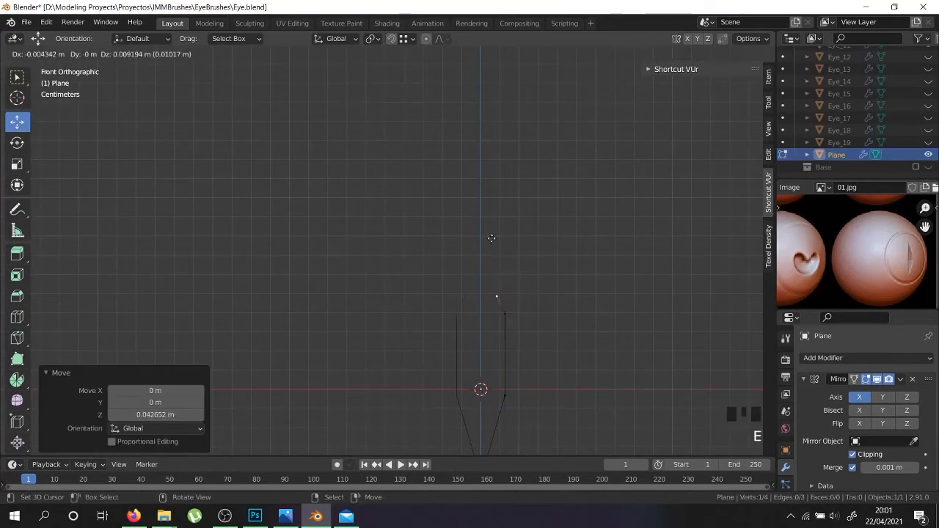
pyautogui.click(438, 171)
pyautogui.scroll(-3, 482, 234)
pyautogui.scroll(3, 496, 283)
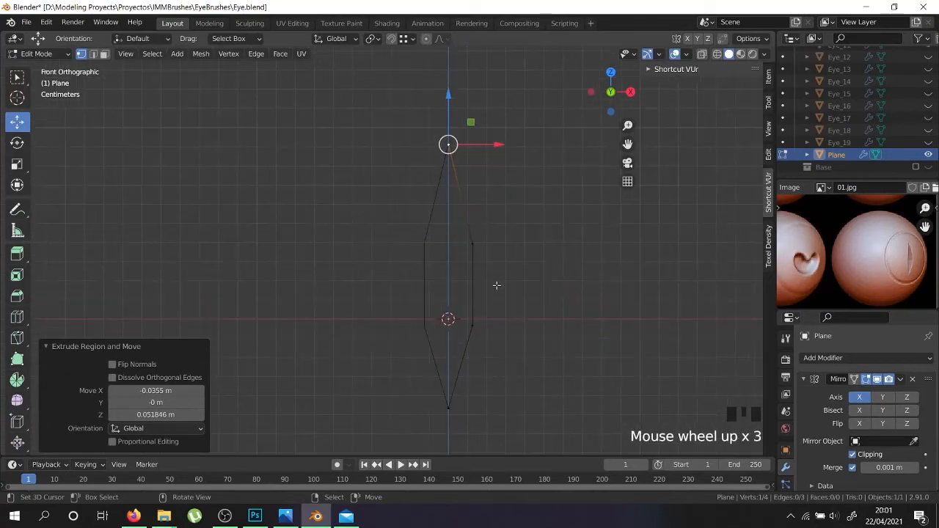
# - Insert one loop cut on the vertical side edge of the slit outline
pyautogui.scroll(1, 462, 293)
pyautogui.hotkey('ctrl', 'r')
pyautogui.click(493, 293)
pyautogui.click(495, 293)
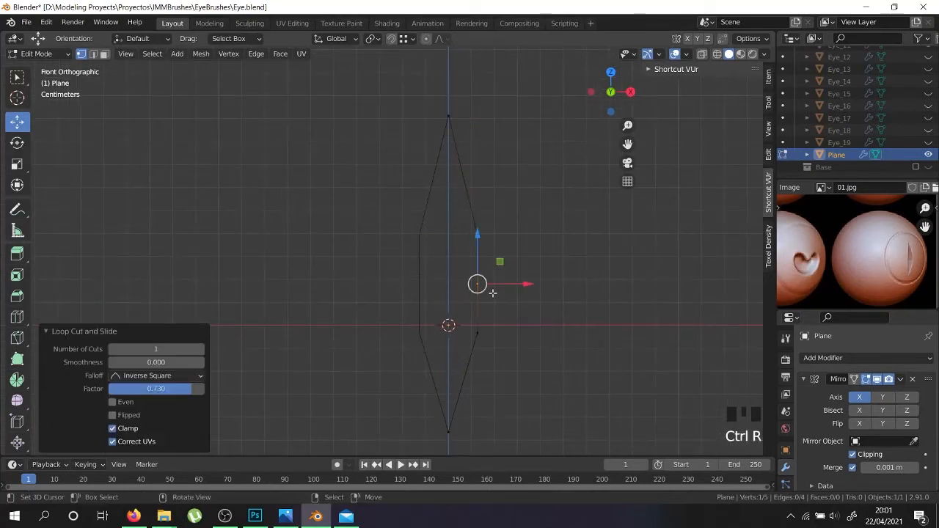
# - Move the inserted side vertex slightly outward along X, and delete the corner vertices above and below it
pyautogui.moveTo(520, 286); pyautogui.dragTo(531, 290)
pyautogui.rightClick(477, 332)
pyautogui.keyDown('shift'); pyautogui.rightClick(478, 235); pyautogui.keyUp('shift')
pyautogui.press('x')
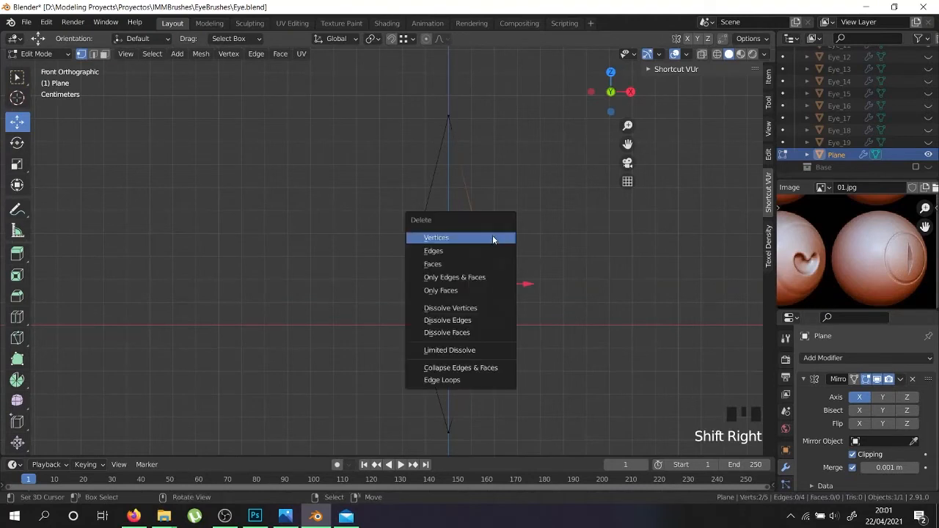
pyautogui.click(486, 237)
# - Connect the remaining side vertex with edges to the slit's upper tip and lower tip to form a diamond outline
pyautogui.rightClick(490, 284)
pyautogui.keyDown('shift'); pyautogui.rightClick(448, 116); pyautogui.keyUp('shift')
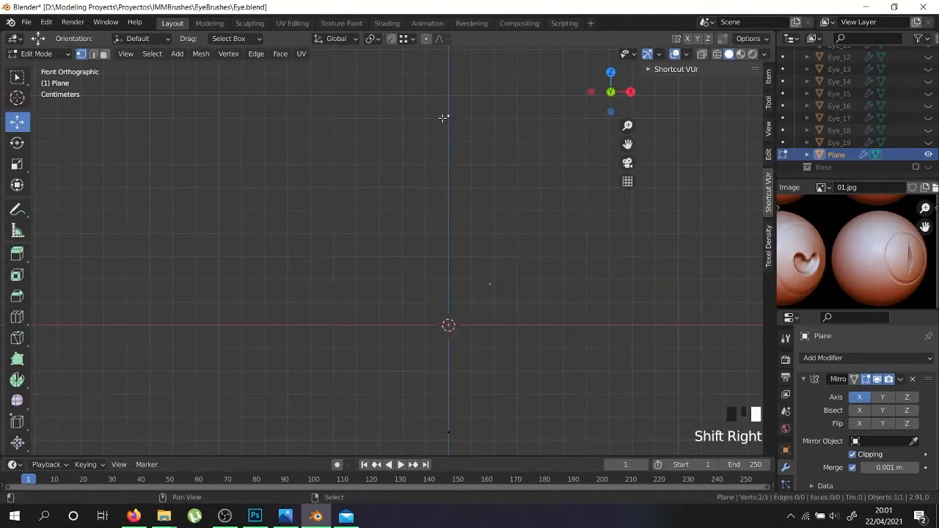
pyautogui.press('f')
pyautogui.rightClick(484, 284)
pyautogui.keyDown('shift'); pyautogui.rightClick(448, 431); pyautogui.keyUp('shift')
pyautogui.press('f')
pyautogui.scroll(-2, 486, 389)
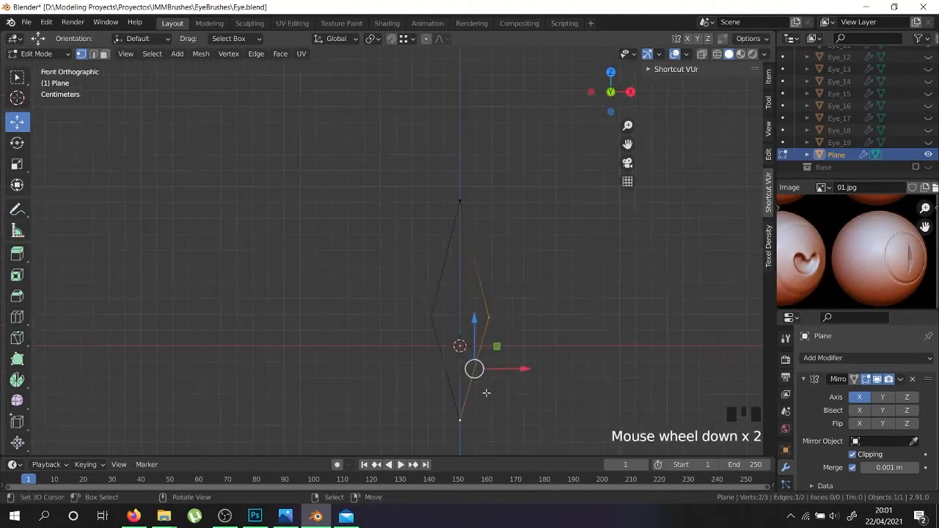
# - Leave mesh editing and show Eye_19 together with the slit outline in front view
pyautogui.press('Tab')
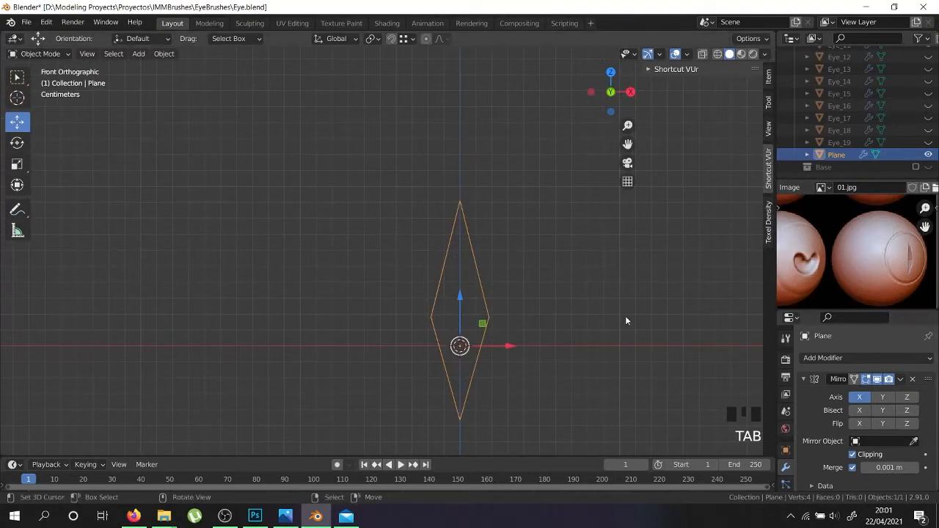
pyautogui.click(928, 142)
pyautogui.rightClick(410, 329)
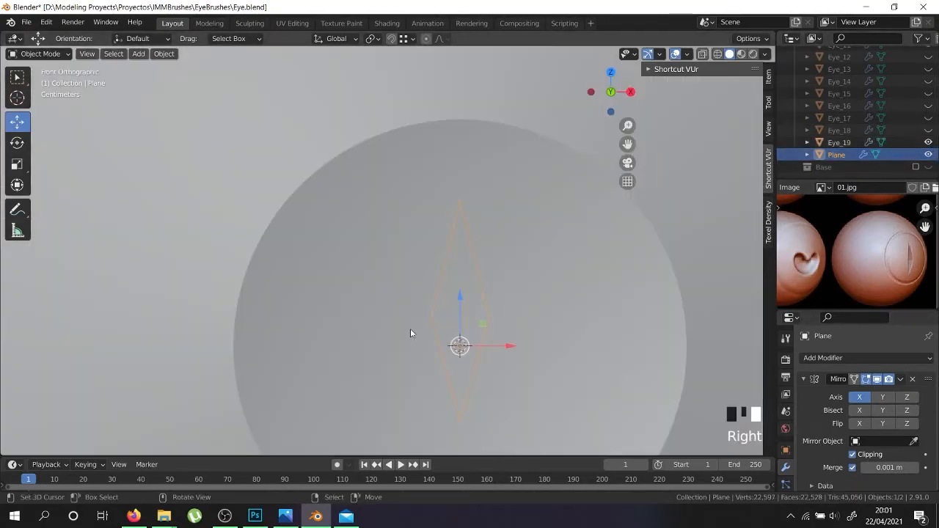
pyautogui.scroll(-6, 423, 339)
pyautogui.scroll(1, 423, 339)
pyautogui.press('KP_1')
pyautogui.scroll(-1, 423, 339)
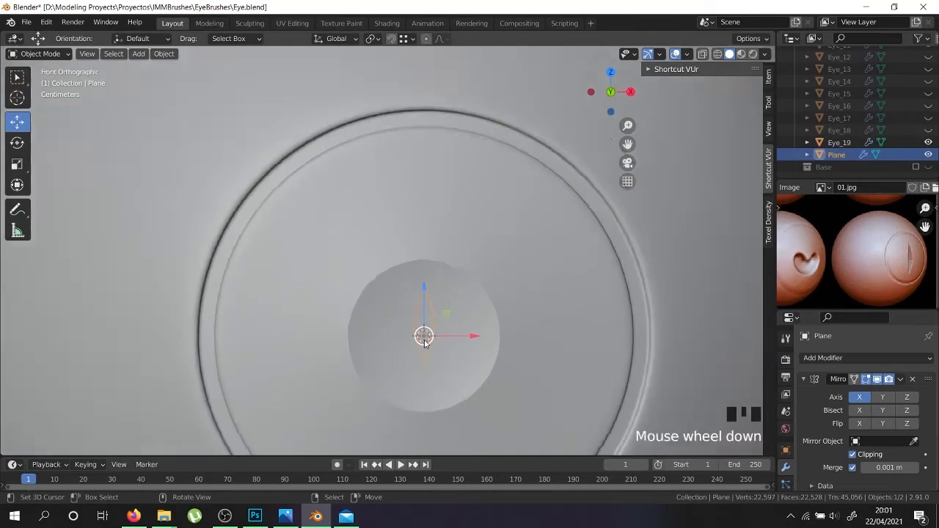
# - Apply the Mirror modifier on the slit outline plane
pyautogui.press('Tab')
pyautogui.scroll(1, 429, 343)
pyautogui.keyDown('shift'); pyautogui.moveTo(429, 344); pyautogui.dragTo(426, 259, button='middle'); pyautogui.keyUp('shift')
pyautogui.scroll(-4, 429, 238)
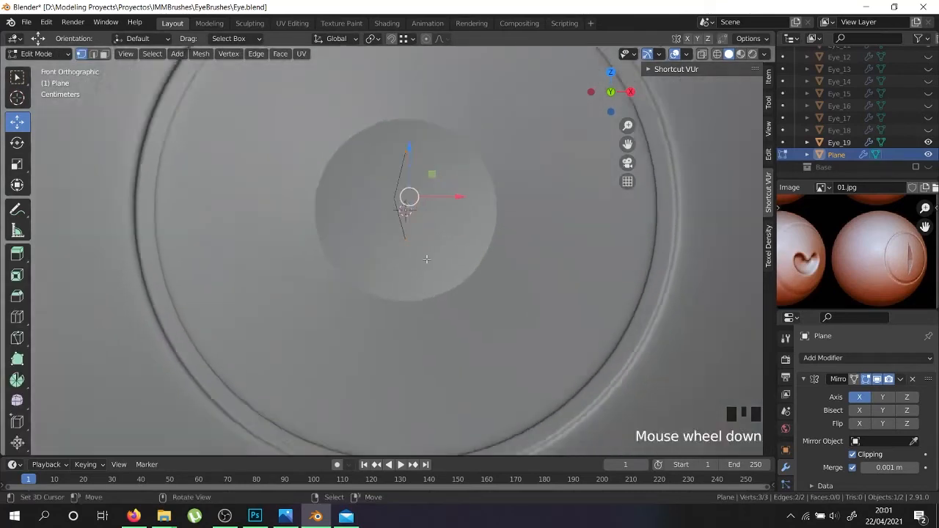
pyautogui.press('Tab')
pyautogui.click(900, 378)
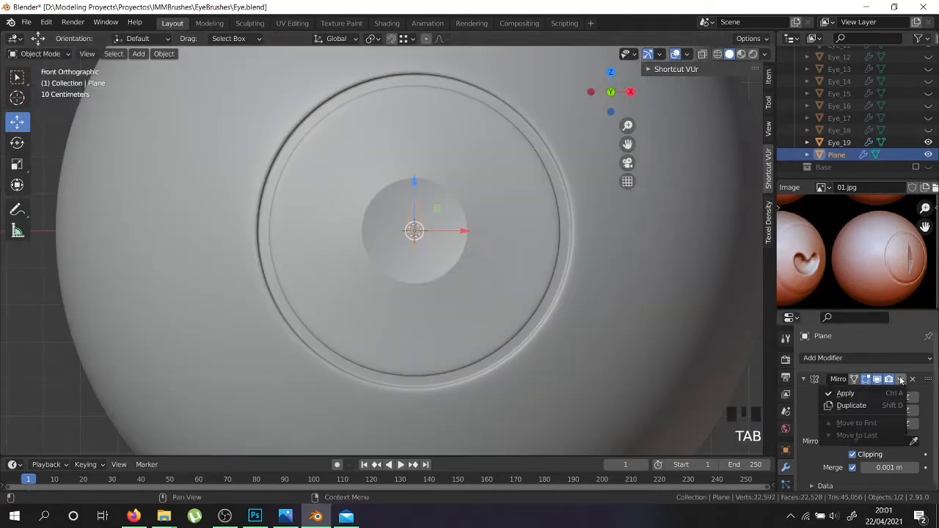
pyautogui.click(840, 390)
# - Scale the slit outline up by 3.572 and again by about 1.32, and lower it about 0.0105 m along Z
pyautogui.press('Tab')
pyautogui.press('KP_1')
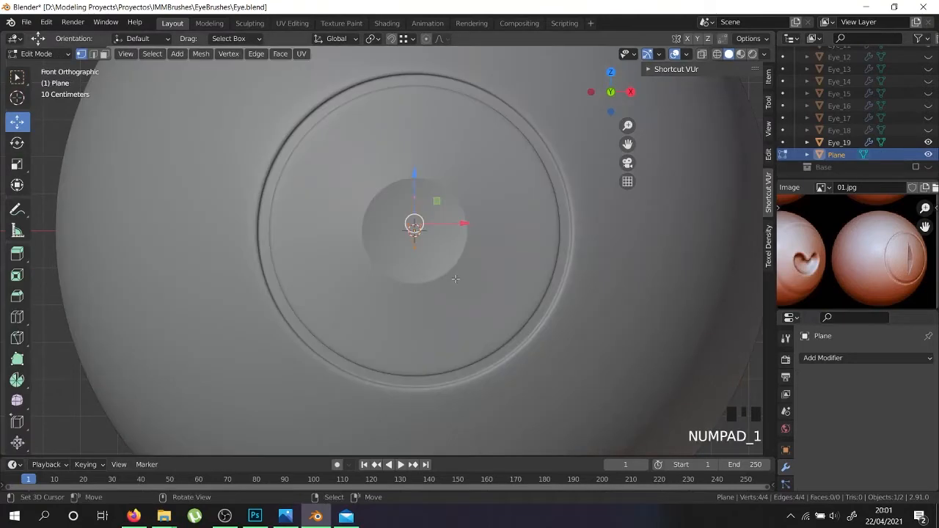
pyautogui.press('s')
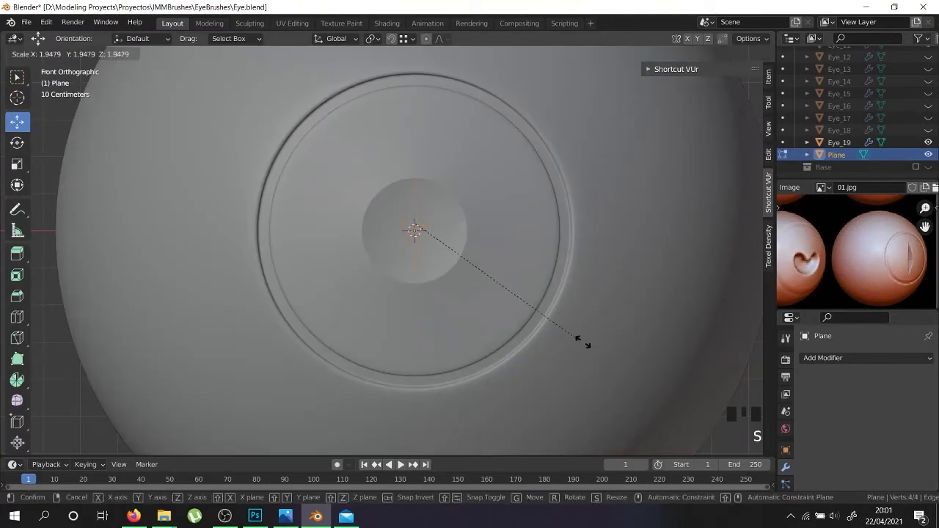
pyautogui.click(741, 387)
pyautogui.press('z')
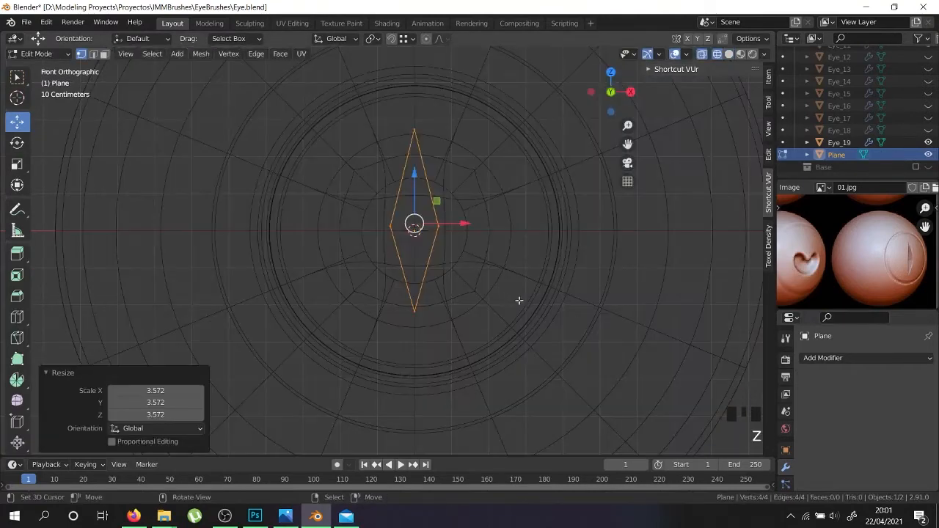
pyautogui.press('s')
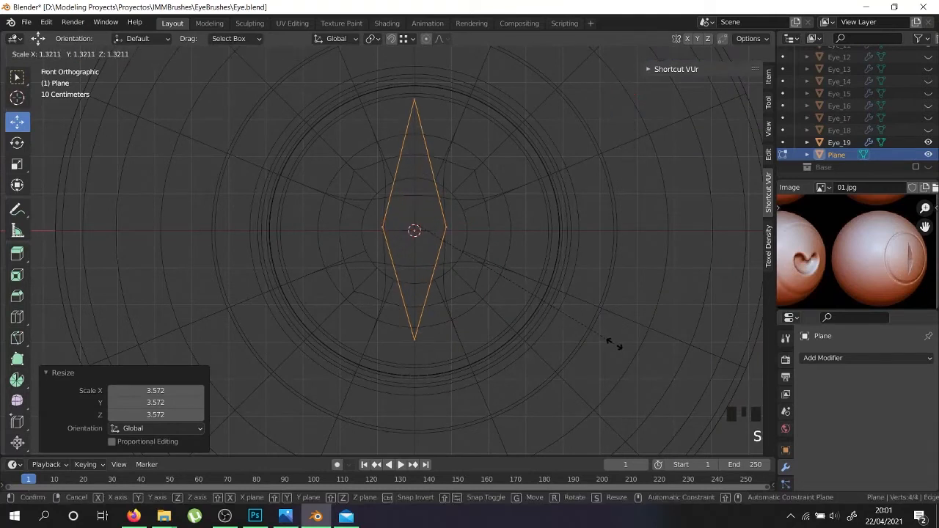
pyautogui.click(619, 345)
pyautogui.moveTo(415, 174); pyautogui.dragTo(418, 180)
# - Move the slit outline about -0.865 m along Y to the front of the eye
pyautogui.hotkey('shift', 'z')
pyautogui.press('KP_3')
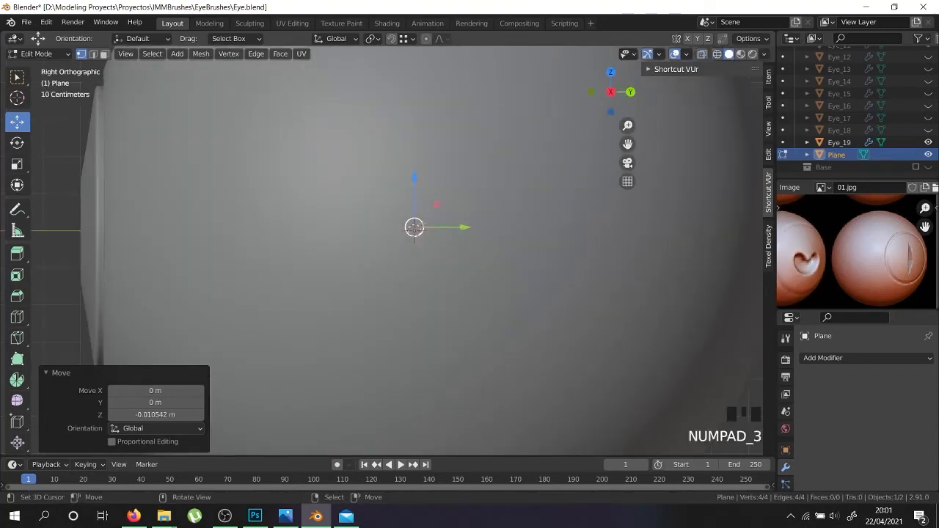
pyautogui.scroll(-1, 415, 226)
pyautogui.moveTo(461, 228); pyautogui.dragTo(304, 242)
pyautogui.moveTo(186, 251); pyautogui.dragTo(195, 249)
pyautogui.moveTo(110, 250); pyautogui.dragTo(409, 286, button='middle')
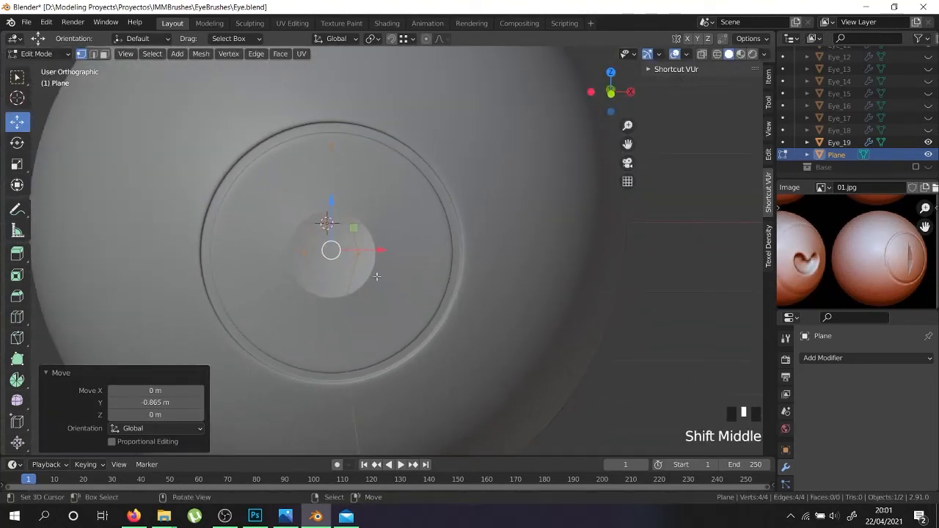
# - Join the slit outline into Eye_19 and turn off the Subdivision modifier's viewport display
pyautogui.press('Tab')
pyautogui.keyDown('shift'); pyautogui.rightClick(380, 258); pyautogui.keyUp('shift')
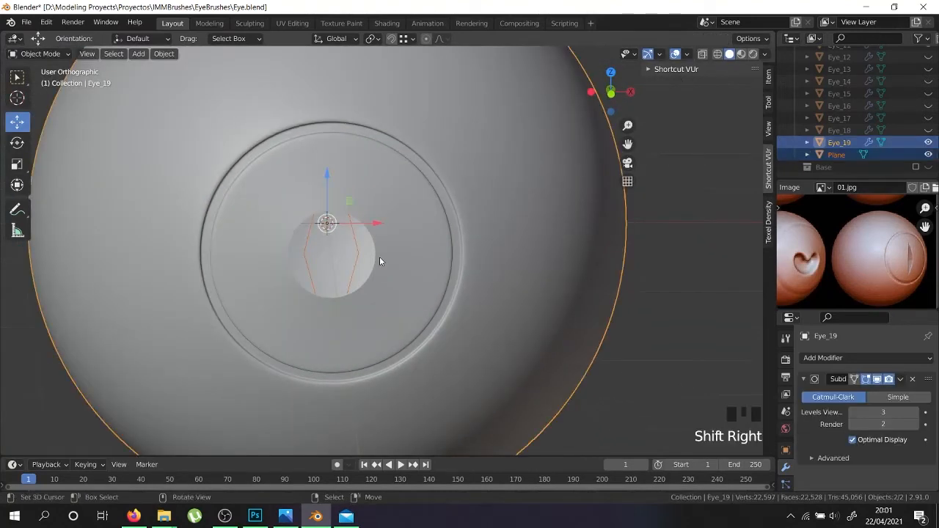
pyautogui.hotkey('ctrl', 'j')
pyautogui.press('Tab')
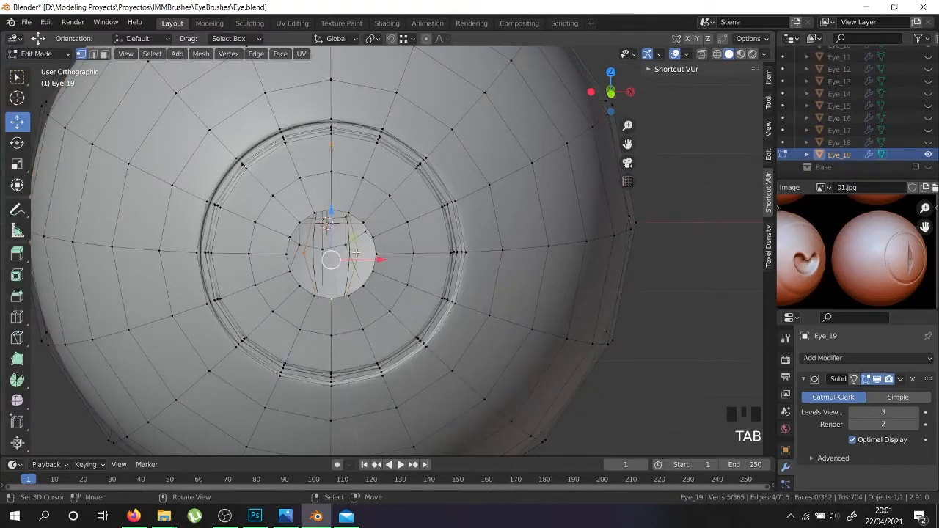
pyautogui.press('Tab')
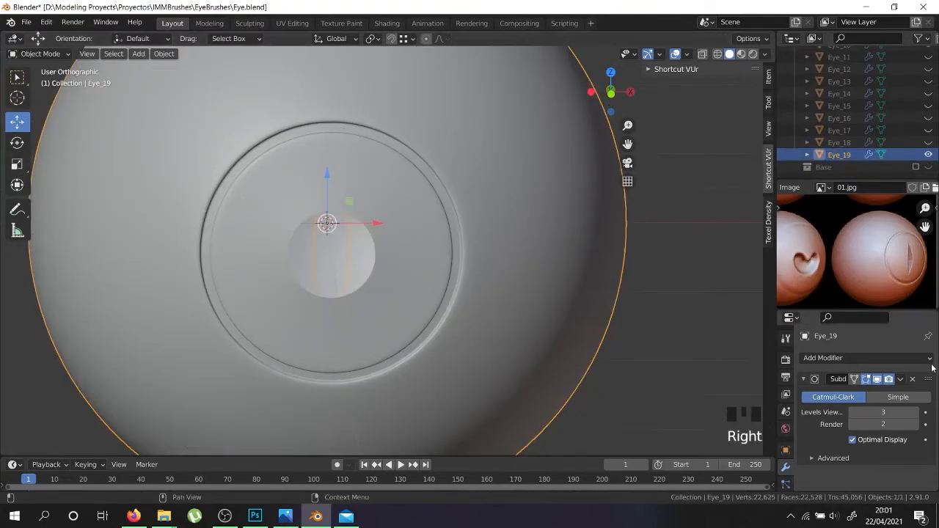
pyautogui.click(877, 378)
pyautogui.press('Tab')
# - Delete the vertex loop that borders the round pupil opening
pyautogui.rightClick(386, 261)
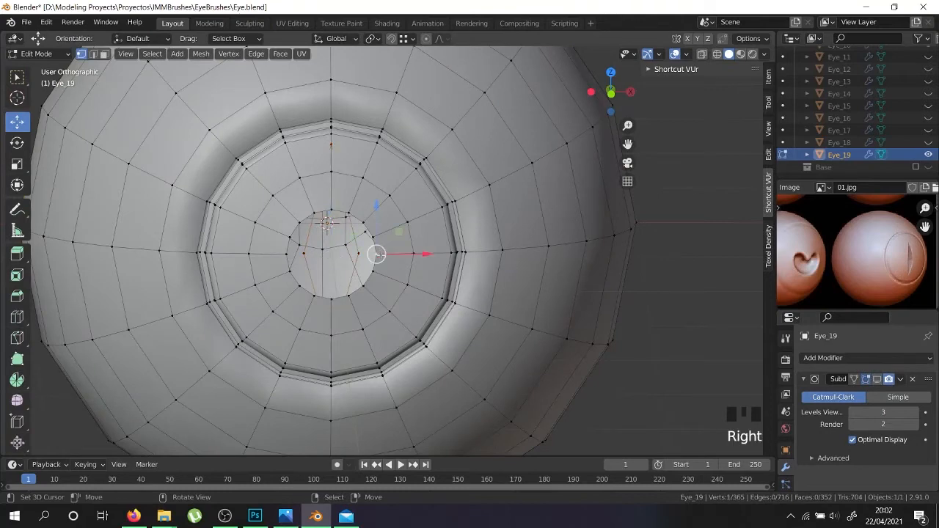
pyautogui.scroll(2, 381, 257)
pyautogui.keyDown('alt'); pyautogui.keyDown('shift'); pyautogui.rightClick(370, 277); pyautogui.keyUp('shift'); pyautogui.keyUp('alt')
pyautogui.press('KP_1')
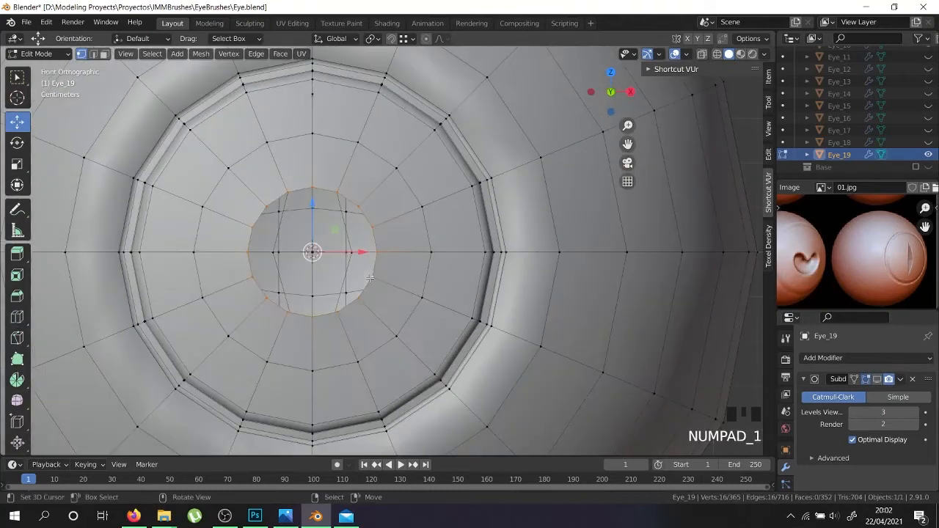
pyautogui.press('x')
pyautogui.click(360, 361)
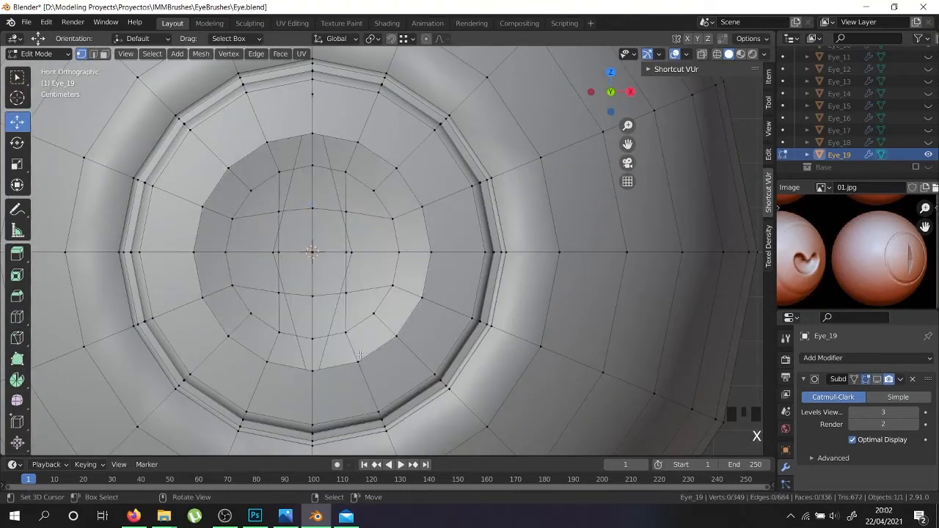
# - Delete the next vertex loop around the enlarged pupil opening
pyautogui.rightClick(356, 359)
pyautogui.keyDown('alt'); pyautogui.keyDown('shift'); pyautogui.rightClick(364, 351); pyautogui.keyUp('shift'); pyautogui.keyUp('alt')
pyautogui.press('x')
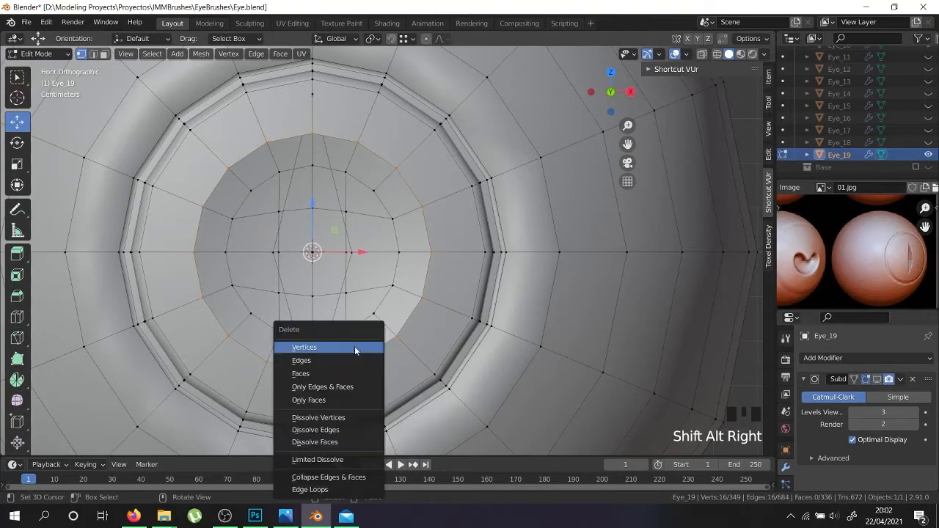
pyautogui.click(314, 418)
# - Undo the deletion of the second vertex loop around the pupil opening
pyautogui.keyDown('shift'); pyautogui.moveTo(314, 418); pyautogui.dragTo(362, 398, button='middle'); pyautogui.keyUp('shift')
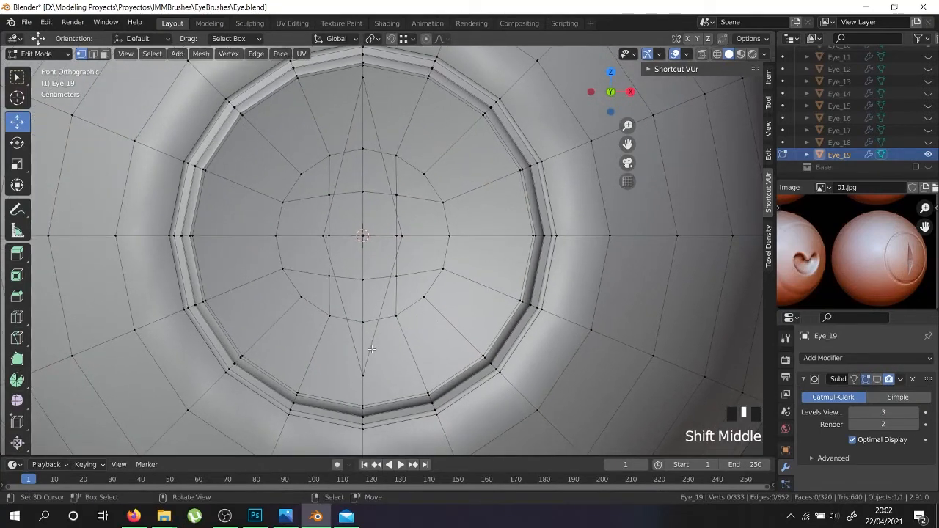
pyautogui.rightClick(367, 370)
pyautogui.hotkey('shift', 'z')
pyautogui.moveTo(389, 343); pyautogui.dragTo(310, 383, button='middle')
pyautogui.hotkey('ctrl', 'z')
pyautogui.hotkey('ctrl', 'z')
pyautogui.hotkey('ctrl', 'z')
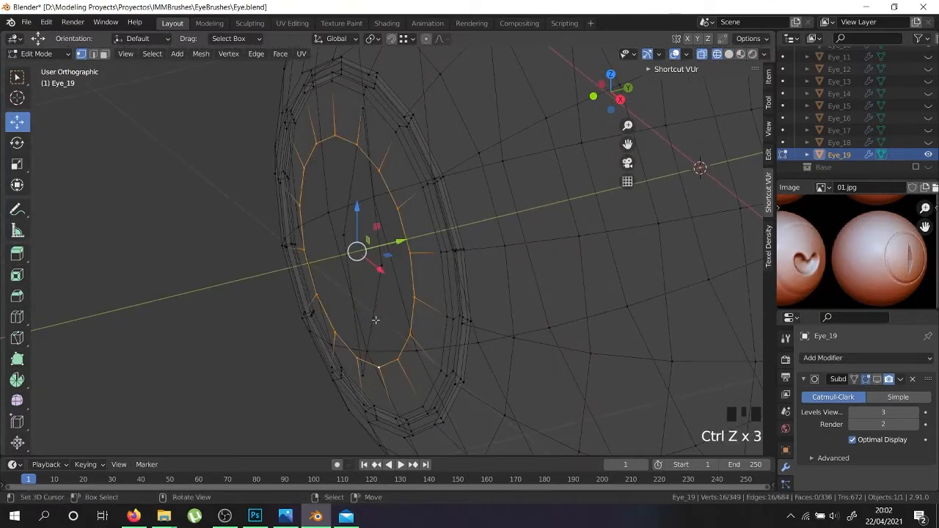
# - Enable snapping and move the slit's two side vertices along Y to align with the iris surface
pyautogui.rightClick(380, 267)
pyautogui.keyDown('shift'); pyautogui.rightClick(308, 246); pyautogui.keyUp('shift')
pyautogui.rightClick(344, 232)
pyautogui.keyDown('shift'); pyautogui.rightClick(389, 261); pyautogui.keyUp('shift')
pyautogui.click(392, 39)
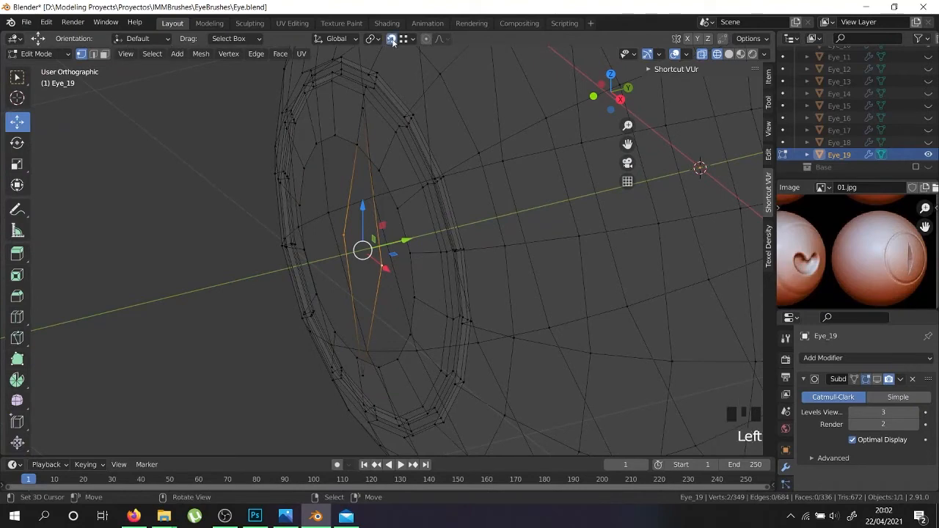
pyautogui.press('g')
pyautogui.press('y')
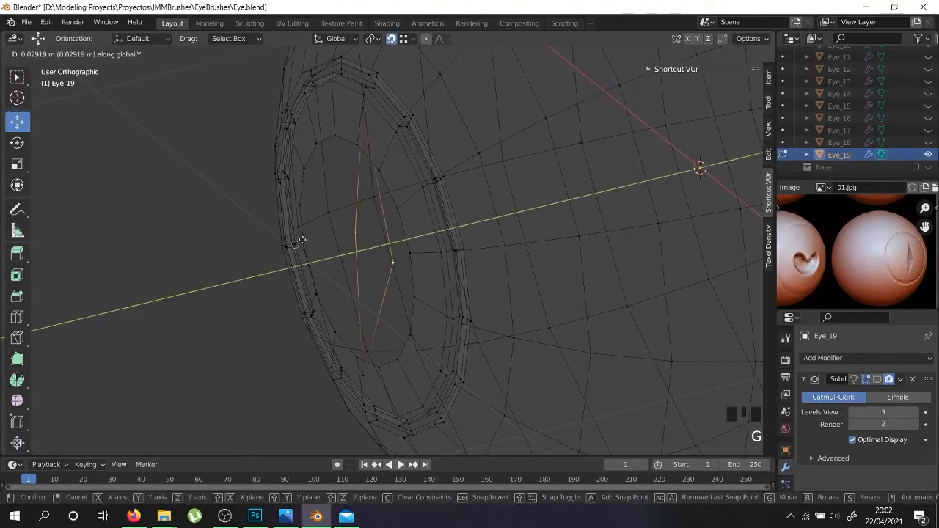
pyautogui.click(300, 199)
# - Move the slit's upper and lower tip vertices 0.002676 m along Y, snapped to the iris mesh
pyautogui.moveTo(300, 199); pyautogui.dragTo(375, 210, button='middle')
pyautogui.scroll(-2, 429, 218)
pyautogui.press('Tab')
pyautogui.moveTo(348, 139); pyautogui.dragTo(462, 262, button='middle')
pyautogui.scroll(3, 471, 174)
pyautogui.press('Tab')
pyautogui.rightClick(471, 173)
pyautogui.scroll(3, 474, 170)
pyautogui.scroll(-3, 469, 173)
pyautogui.keyDown('shift'); pyautogui.rightClick(459, 274); pyautogui.keyUp('shift')
pyautogui.keyDown('shift'); pyautogui.moveTo(449, 95); pyautogui.dragTo(459, 325, button='middle'); pyautogui.keyUp('shift')
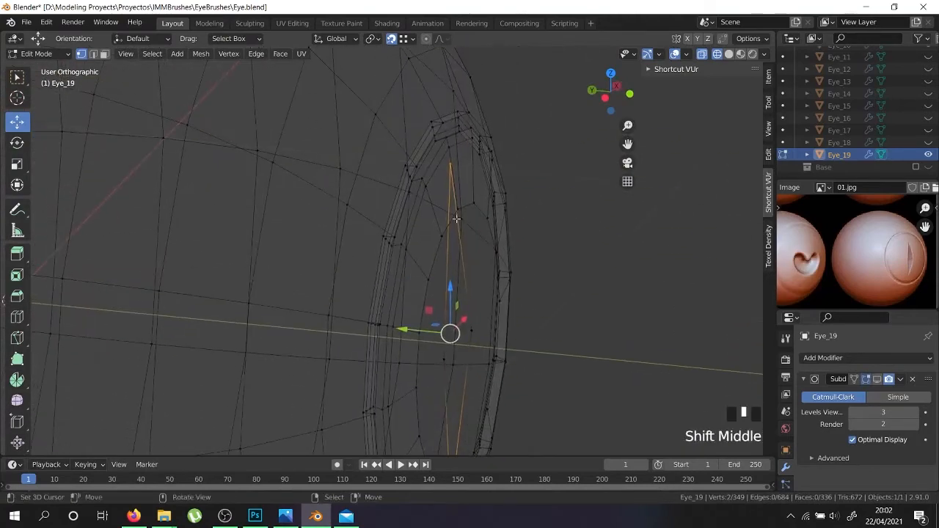
pyautogui.scroll(2, 449, 151)
pyautogui.press('g')
pyautogui.press('y')
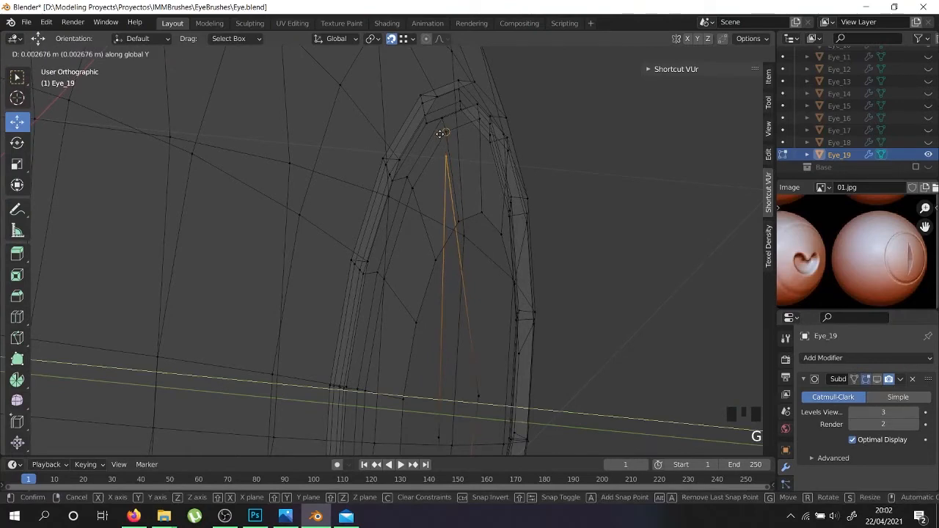
pyautogui.click(442, 130)
# - Delete the vertex loop around the pupil opening so only the iris rim surrounds the slit
pyautogui.scroll(-4, 496, 261)
pyautogui.moveTo(497, 262); pyautogui.dragTo(458, 392, button='middle')
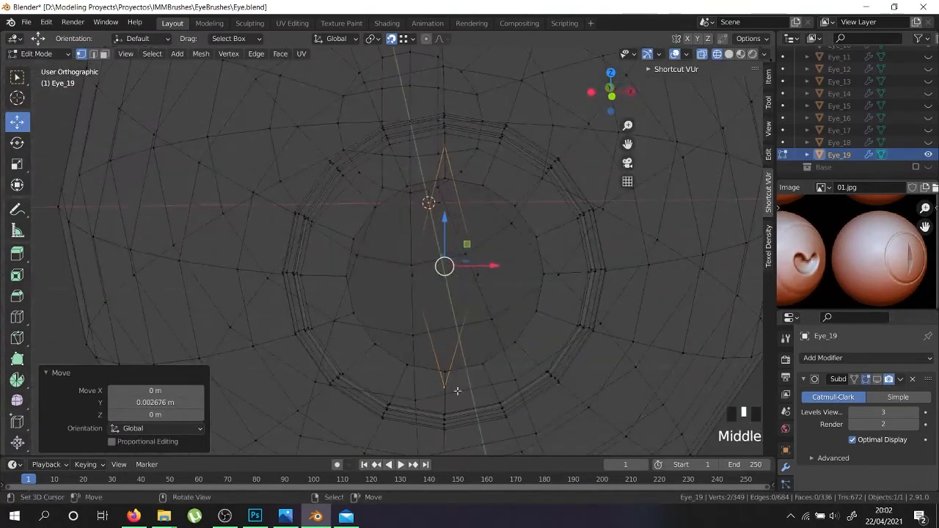
pyautogui.rightClick(461, 367)
pyautogui.keyDown('alt'); pyautogui.keyDown('shift'); pyautogui.rightClick(474, 361); pyautogui.keyUp('shift'); pyautogui.keyUp('alt')
pyautogui.press('x')
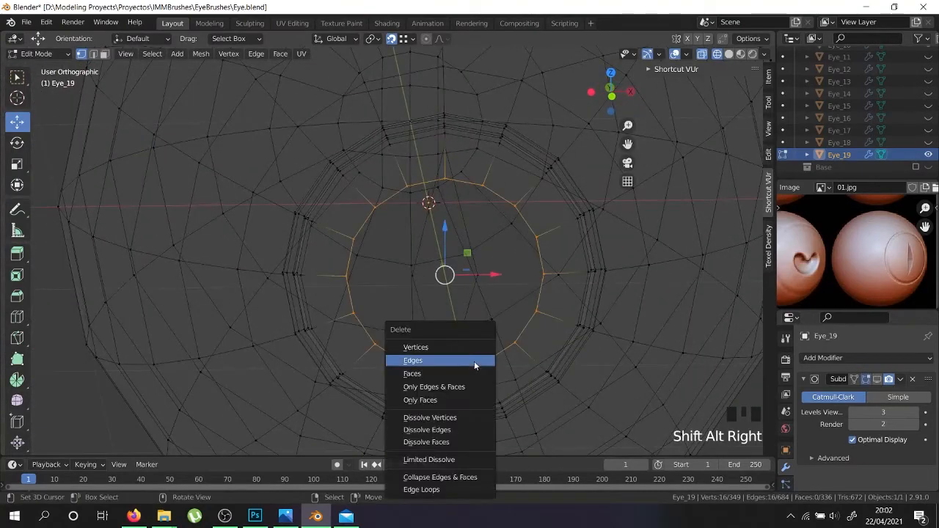
pyautogui.click(439, 344)
# - Turn off snapping and hide the vertex loop on the sphere just behind the iris rim
pyautogui.press('z')
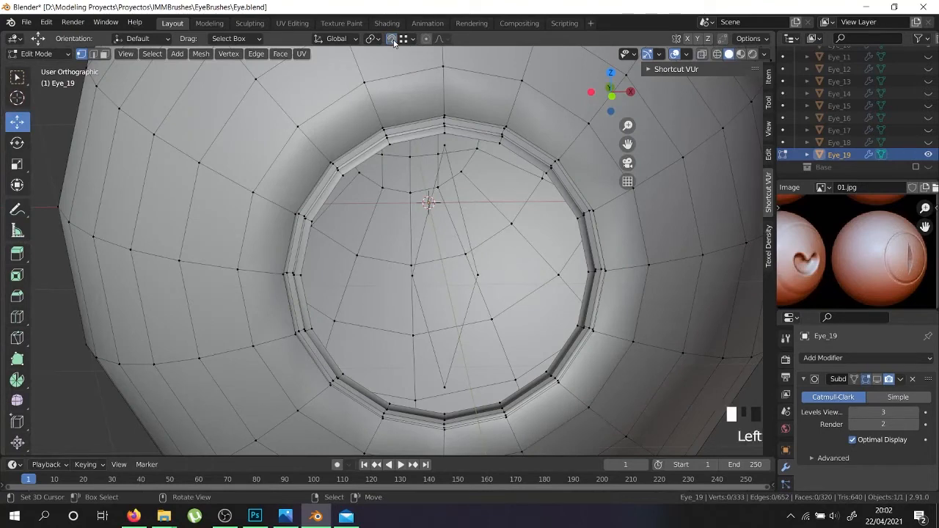
pyautogui.press('z')
pyautogui.press('z')
pyautogui.scroll(-3, 457, 360)
pyautogui.moveTo(457, 360); pyautogui.dragTo(369, 357, button='middle')
pyautogui.scroll(-3, 368, 356)
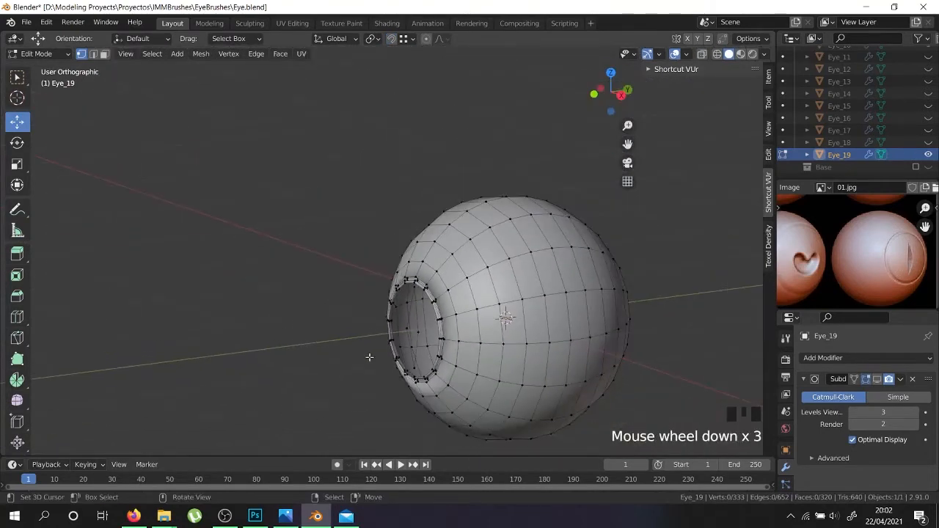
pyautogui.press('KP_3')
pyautogui.rightClick(430, 329)
pyautogui.keyDown('alt'); pyautogui.keyDown('shift'); pyautogui.rightClick(430, 330); pyautogui.keyUp('shift'); pyautogui.keyUp('alt')
pyautogui.press('h')
# - Hide the linked rear part of the sphere, leaving only the iris rim and slit outline in front view
pyautogui.rightClick(490, 284)
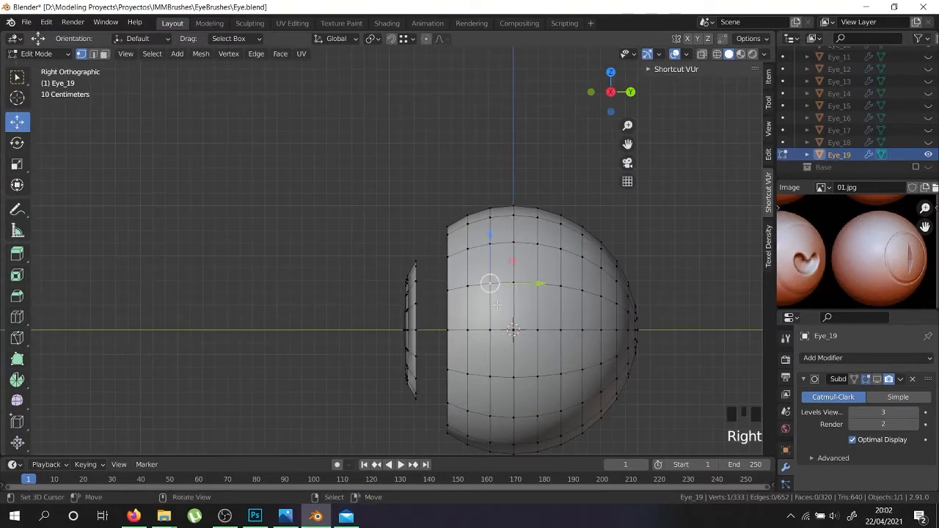
pyautogui.press('l')
pyautogui.press('h')
pyautogui.moveTo(470, 308); pyautogui.dragTo(464, 330, button='middle')
pyautogui.press('KP_1')
pyautogui.scroll(7, 433, 348)
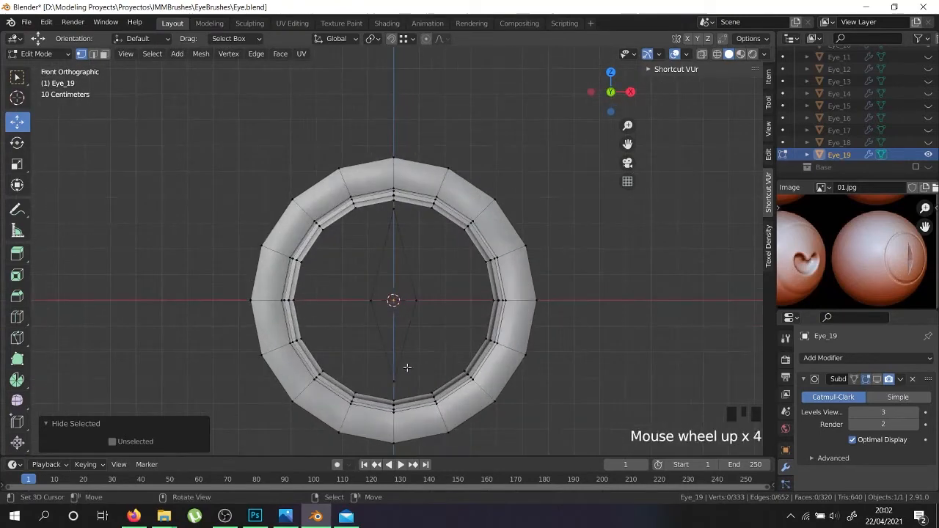
# - Connect the slit's lower tip to the iris rim's lowest vertex with an edge, and fill the adjoining face toward the side vertex
pyautogui.rightClick(402, 398)
pyautogui.scroll(1, 402, 399)
pyautogui.keyDown('shift'); pyautogui.rightClick(430, 390); pyautogui.keyUp('shift')
pyautogui.press('f')
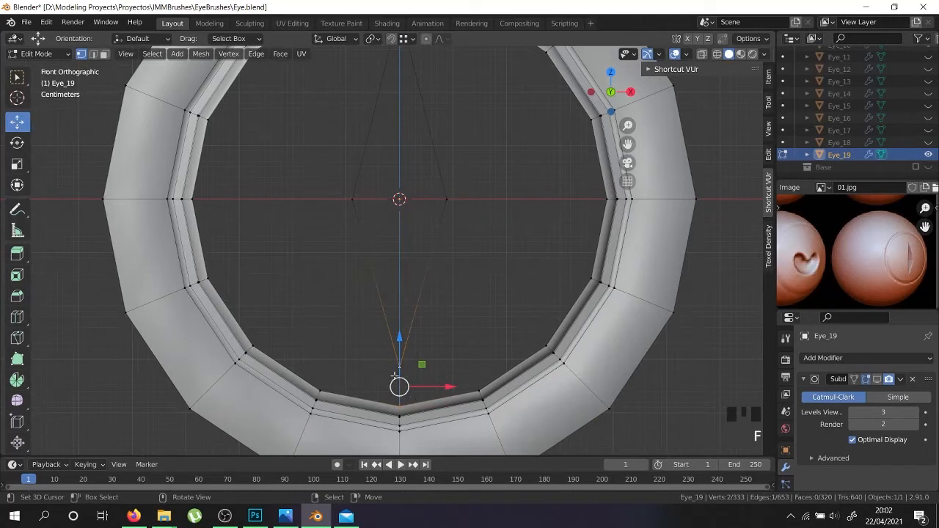
pyautogui.press('f')
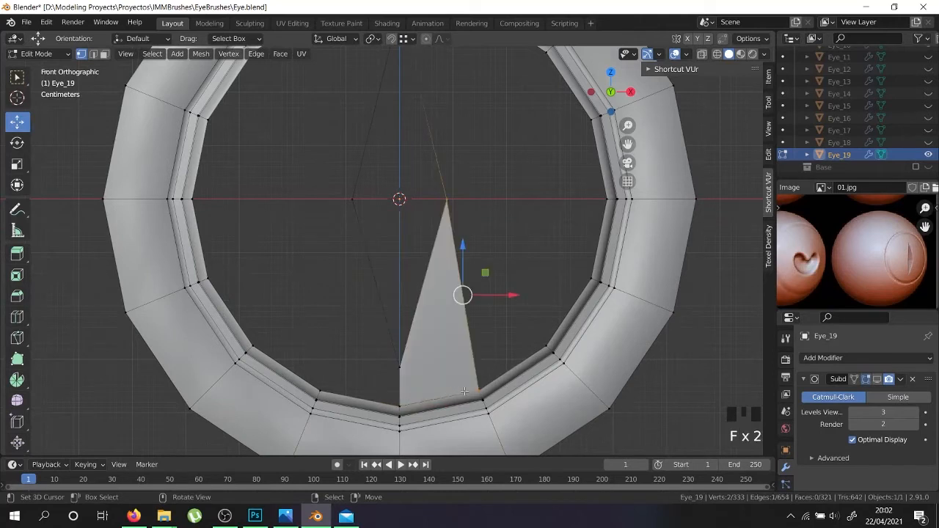
# - Undo the last face fill and add three evenly spaced vertices along the slit outline's lower-right edge
pyautogui.hotkey('ctrl', 'z')
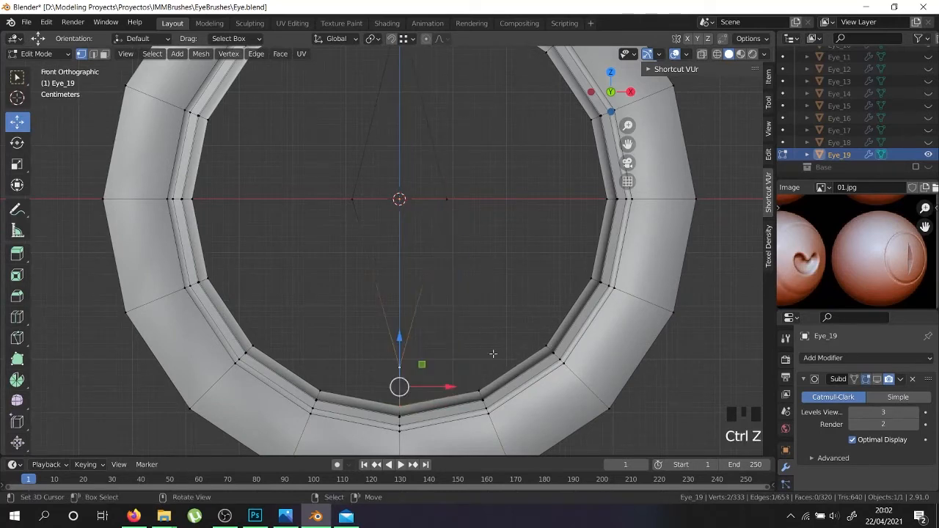
pyautogui.hotkey('ctrl', 'r')
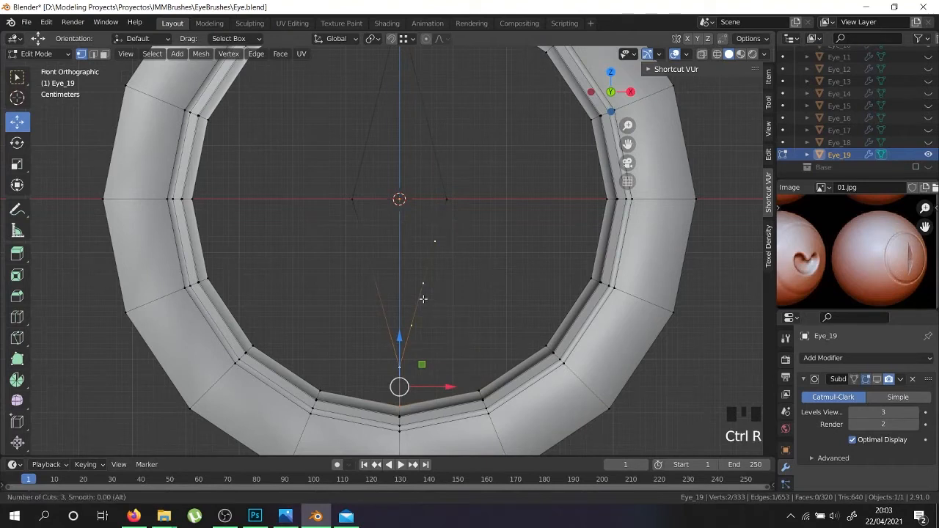
pyautogui.rightClick(446, 325)
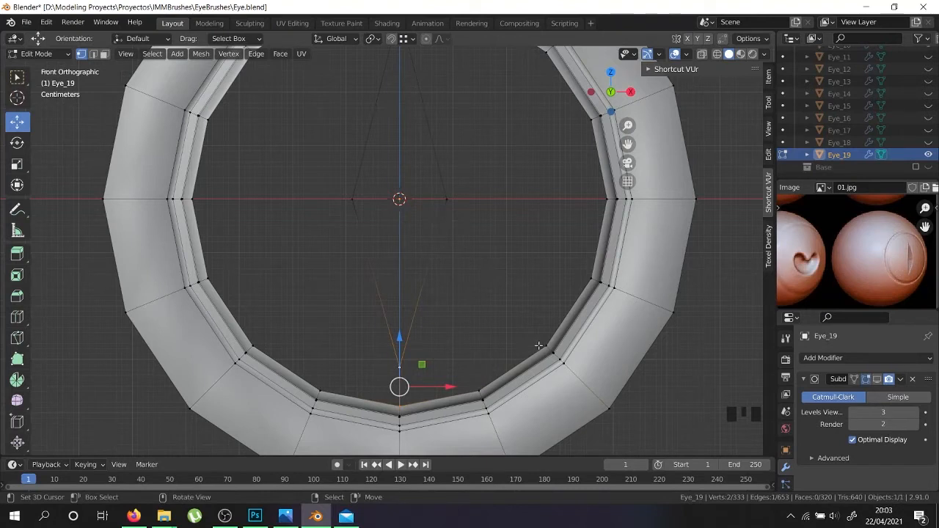
pyautogui.hotkey('ctrl', 'r')
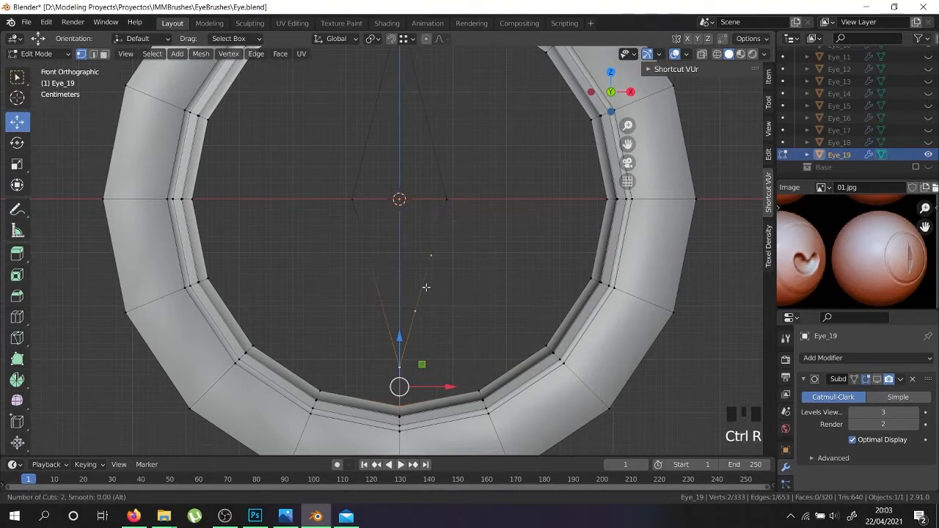
pyautogui.click(425, 286)
pyautogui.click(424, 285)
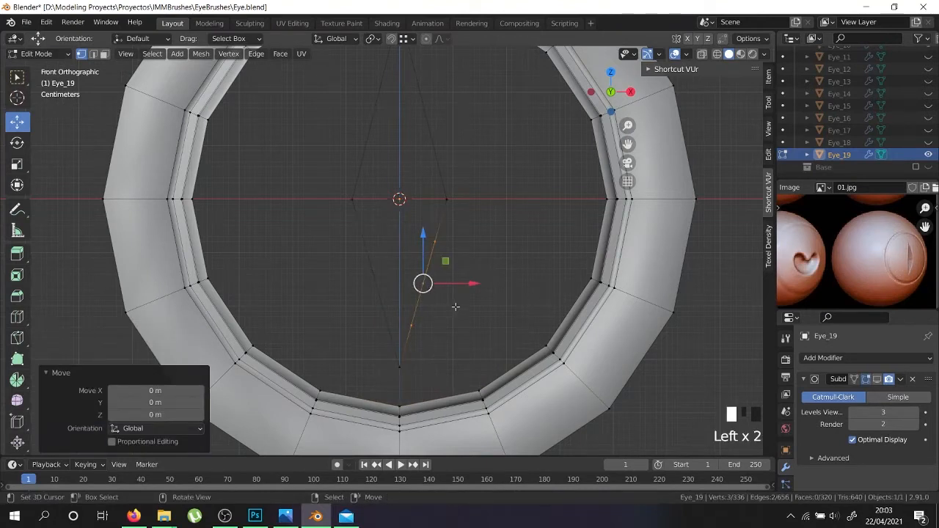
# - Fill four faces between the slit's lower-right edge and the iris rim, from the lower tip to the side vertex
pyautogui.rightClick(402, 370)
pyautogui.keyDown('shift'); pyautogui.rightClick(402, 408); pyautogui.keyUp('shift')
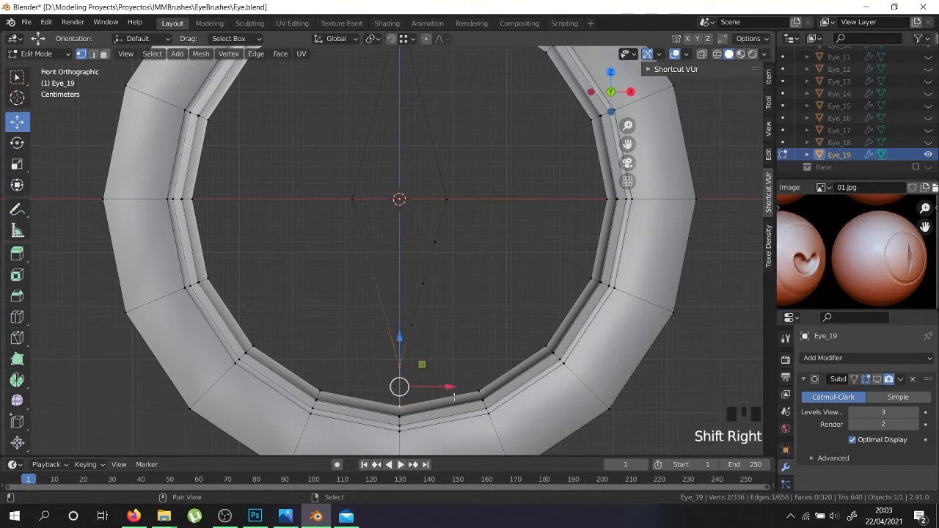
pyautogui.press('f')
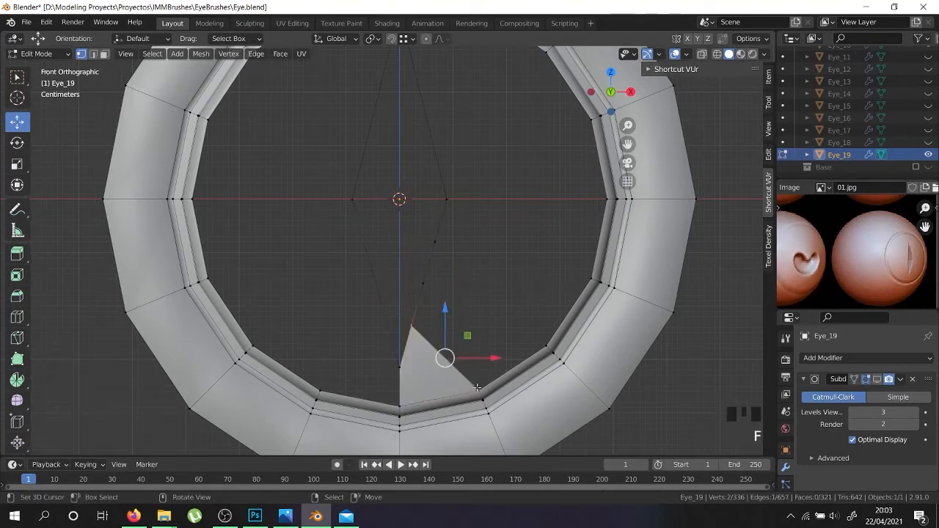
pyautogui.press('f')
pyautogui.press('f')
pyautogui.press('f')
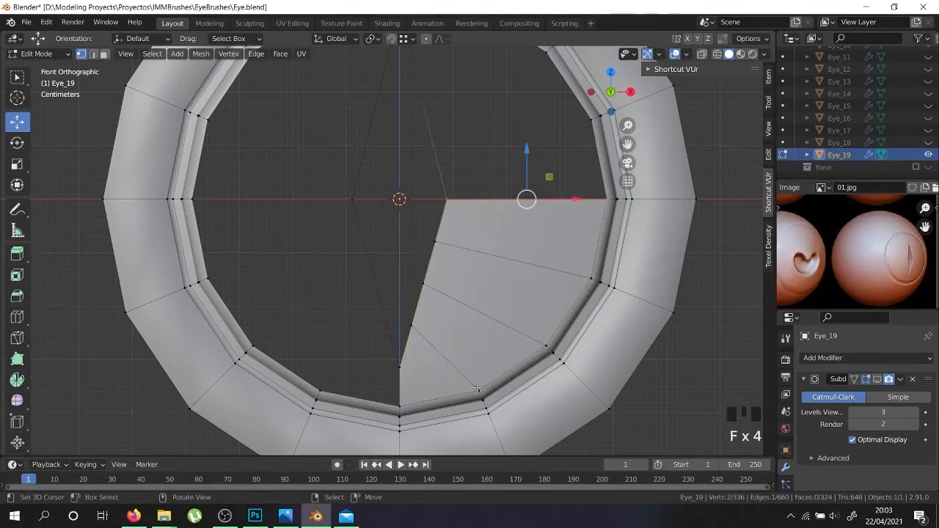
# - Subdivide the slit outline's upper-right edge with three evenly spaced cuts
pyautogui.scroll(-2, 476, 383)
pyautogui.keyDown('shift'); pyautogui.moveTo(464, 213); pyautogui.dragTo(424, 348, button='middle'); pyautogui.keyUp('shift')
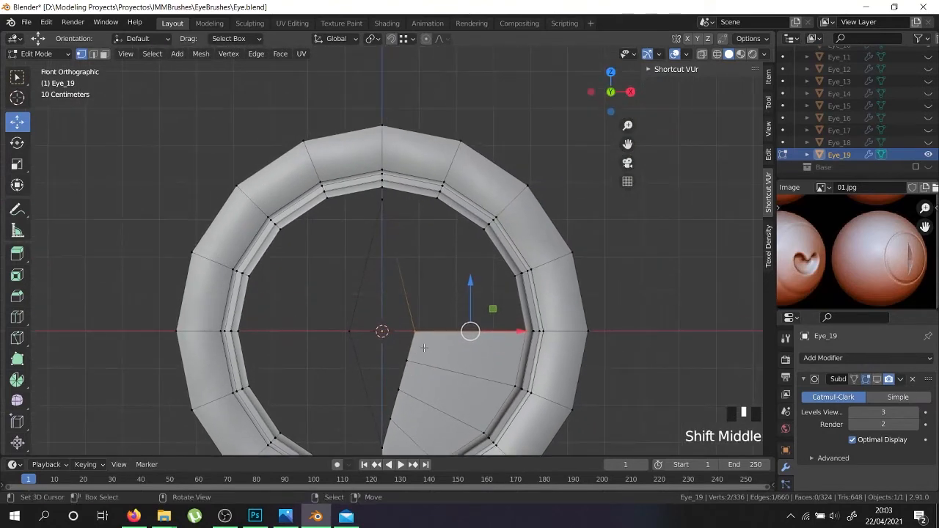
pyautogui.scroll(2, 408, 291)
pyautogui.hotkey('ctrl', 'r')
pyautogui.scroll(1, 416, 294)
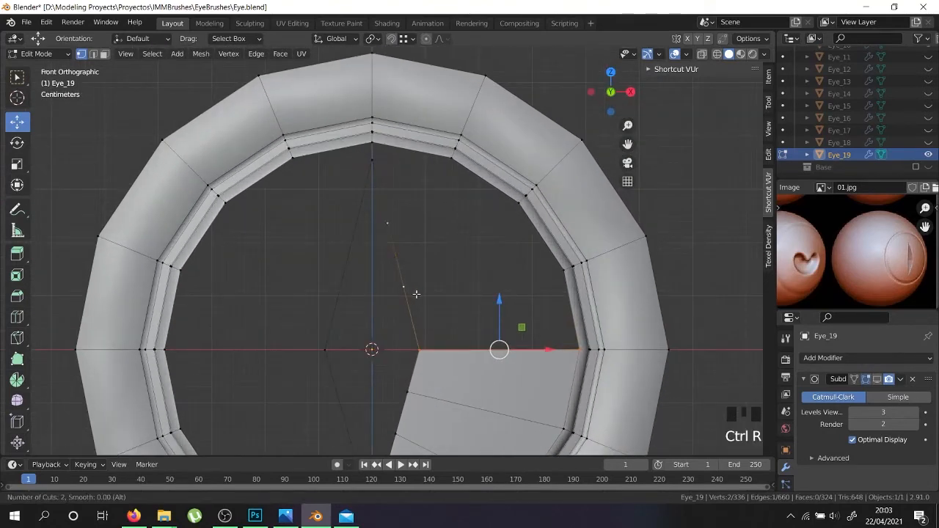
pyautogui.click(416, 294)
# - Fill the faces between the slit's upper-right edge and the iris rim, working from the side vertex toward the upper tip
pyautogui.rightClick(424, 350)
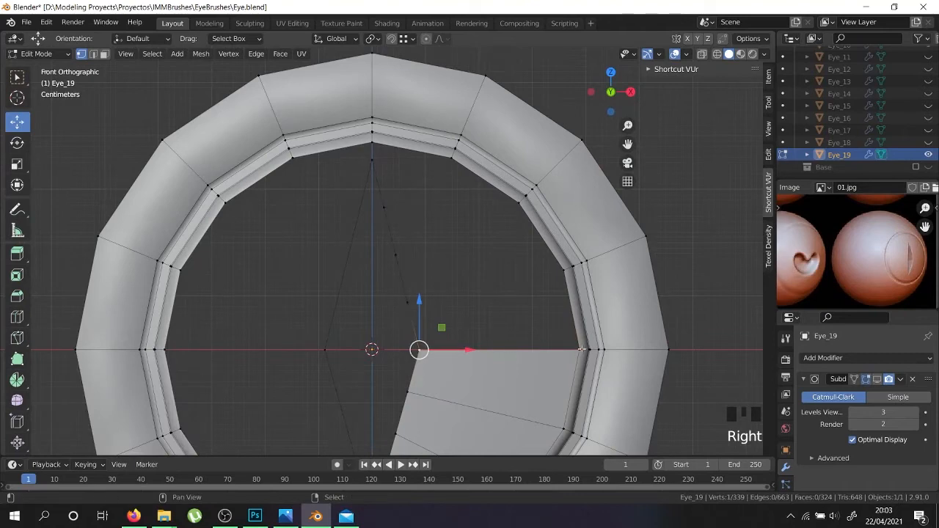
pyautogui.keyDown('shift'); pyautogui.rightClick(565, 359); pyautogui.keyUp('shift')
pyautogui.press('f')
pyautogui.press('f')
pyautogui.press('f')
pyautogui.press('f')
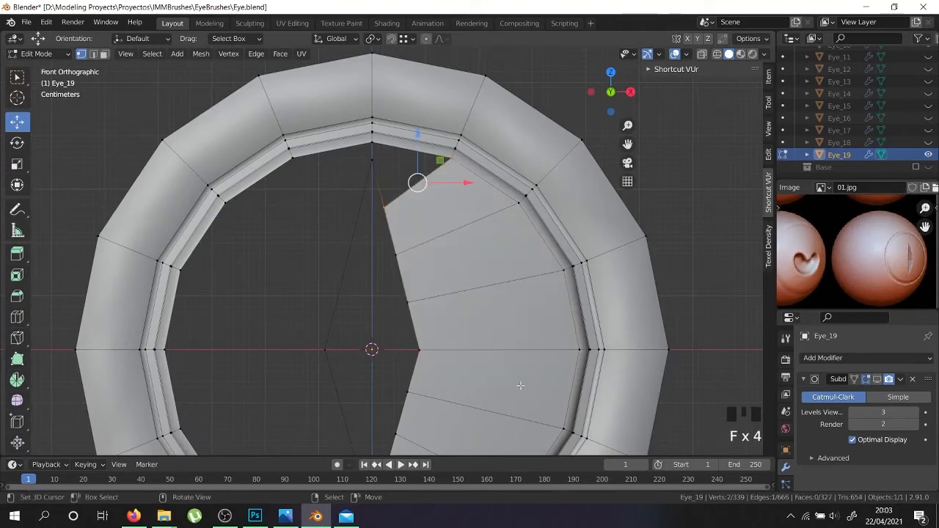
# - Inspect the filled half in Object Mode, and reveal Eye_19's hidden geometry in front view
pyautogui.scroll(-4, 520, 374)
pyautogui.press('Tab')
pyautogui.scroll(-3, 514, 399)
pyautogui.moveTo(514, 399); pyautogui.dragTo(492, 319, button='middle')
pyautogui.scroll(-3, 465, 403)
pyautogui.press('KP_1')
pyautogui.press('Tab')
pyautogui.hotkey('alt', 'h')
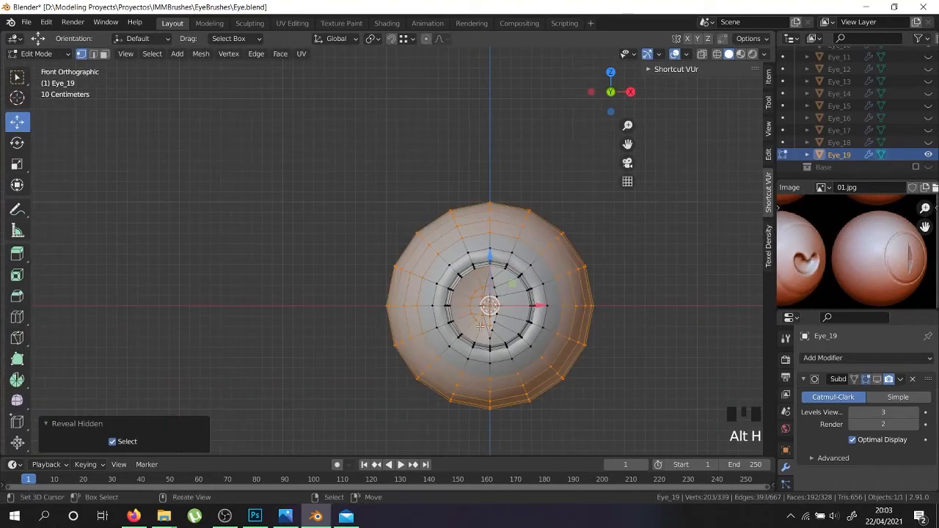
# - Delete the faces of the eye's left half in wireframe, along with the leftover slit vertex left of the centre line
pyautogui.hotkey('alt', 'a')
pyautogui.press('z')
pyautogui.moveTo(327, 138); pyautogui.dragTo(490, 477)
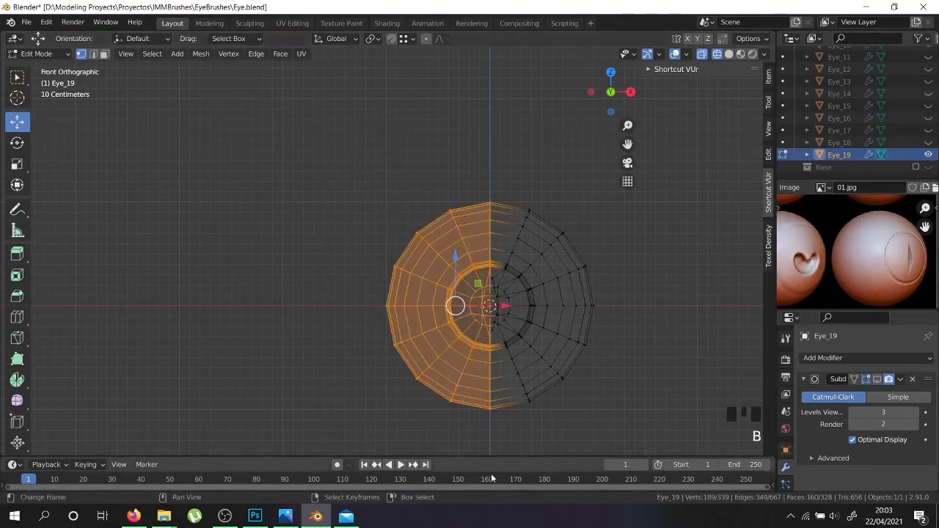
pyautogui.scroll(3, 487, 327)
pyautogui.press('x')
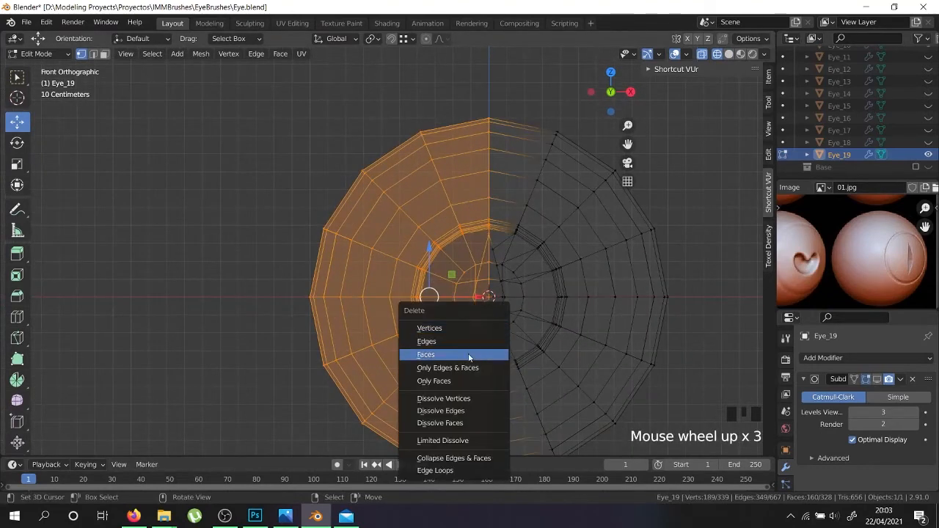
pyautogui.click(486, 355)
pyautogui.rightClick(476, 296)
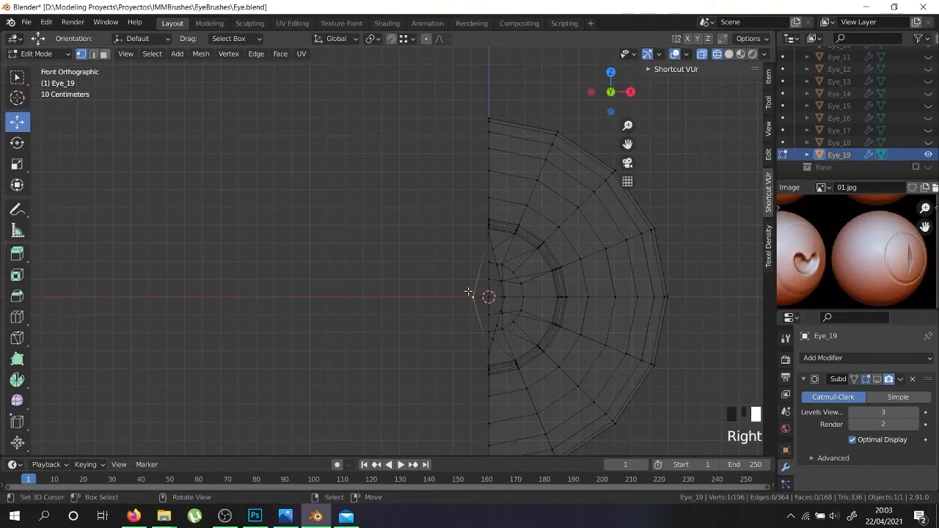
pyautogui.press('x')
pyautogui.click(444, 265)
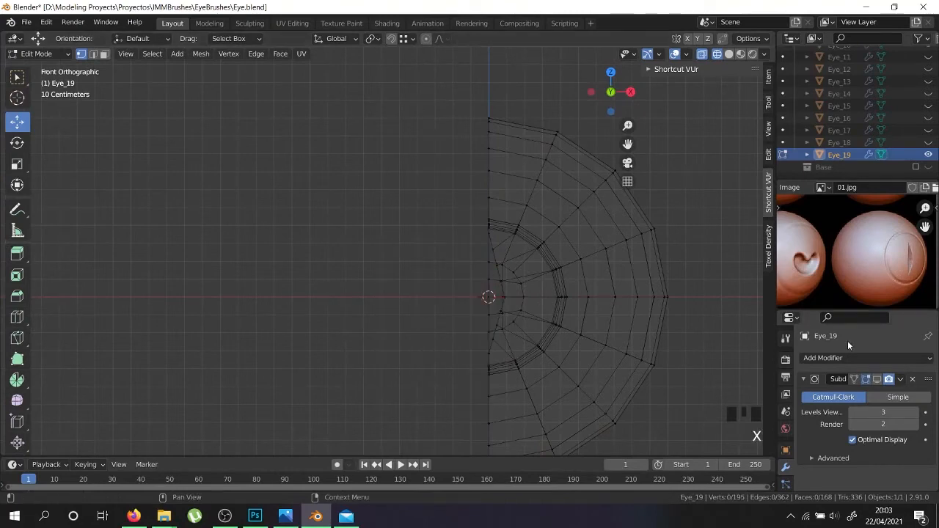
# - Add a Mirror modifier to Eye_19 to rebuild the missing half across X, and return to solid shading
pyautogui.click(845, 357)
pyautogui.click(690, 211)
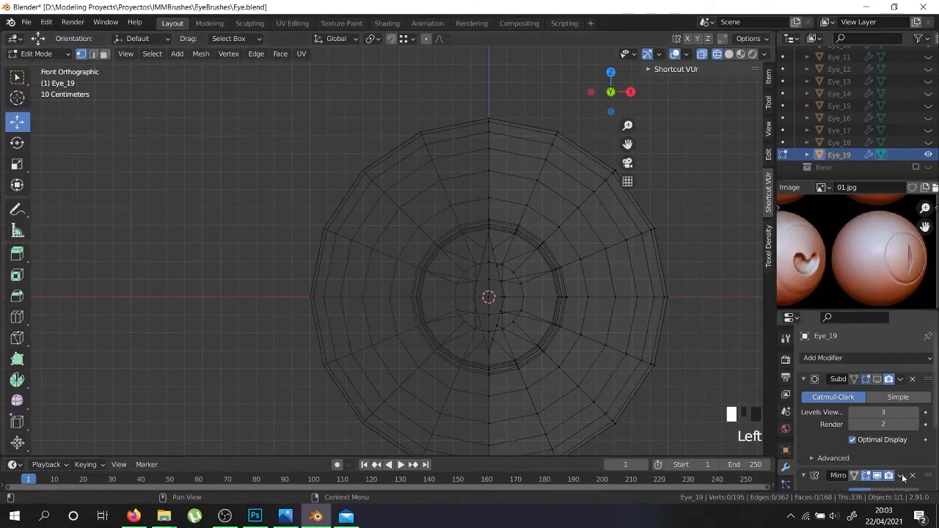
pyautogui.hotkey('shift', 'z')
pyautogui.moveTo(558, 344)
pyautogui.mouseDown(button='middle')
pyautogui.moveTo(496, 361)
pyautogui.moveTo(506, 344)
pyautogui.mouseUp(button='middle')
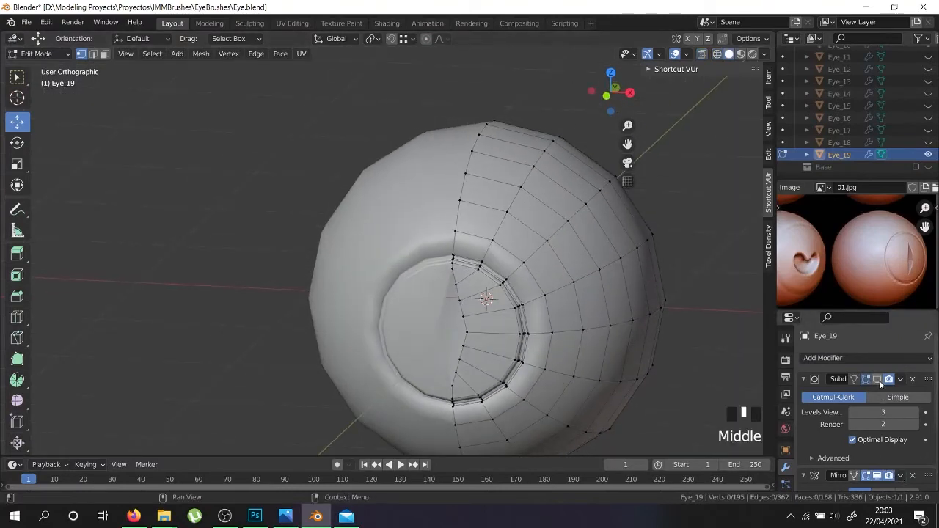
# - Show the Subdivision modifier in the viewport and place the Mirror modifier, with Clipping on, first in the stack
pyautogui.click(814, 380)
pyautogui.scroll(-2, 880, 462)
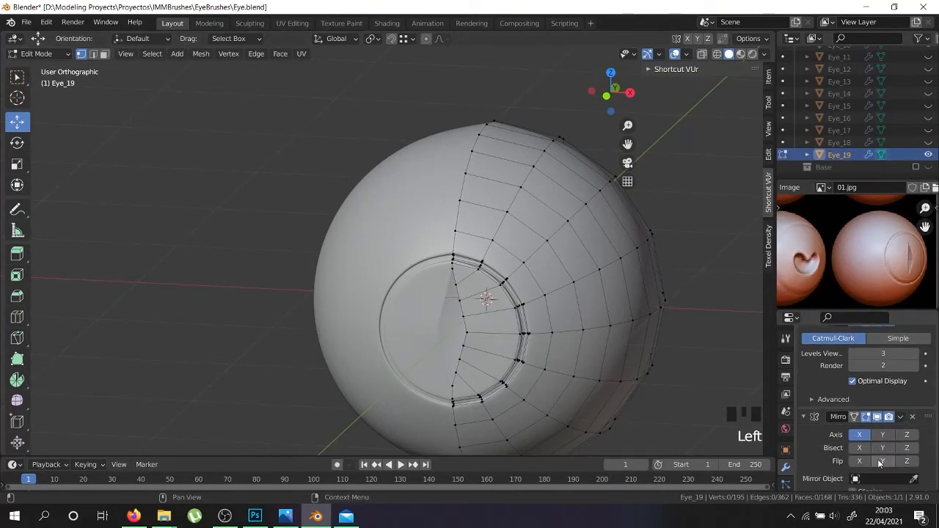
pyautogui.scroll(-1, 877, 478)
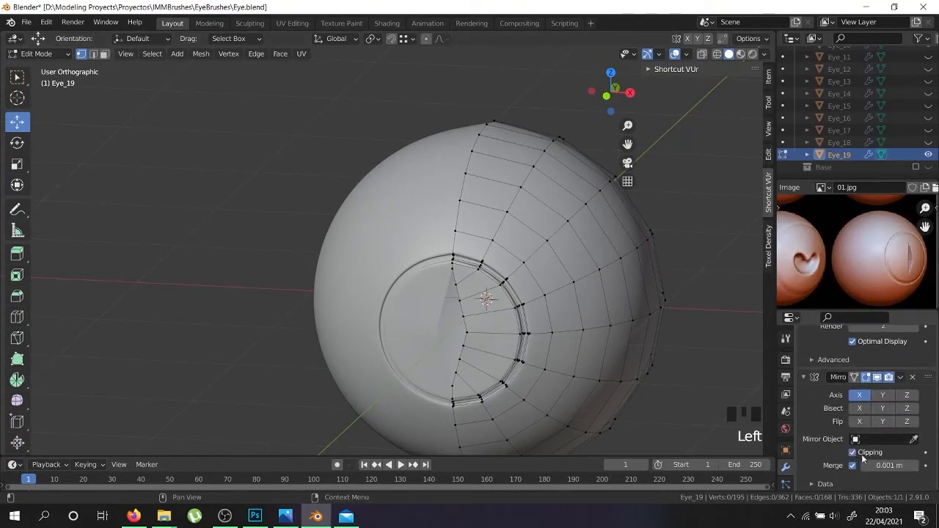
pyautogui.scroll(1, 864, 458)
pyautogui.click(899, 416)
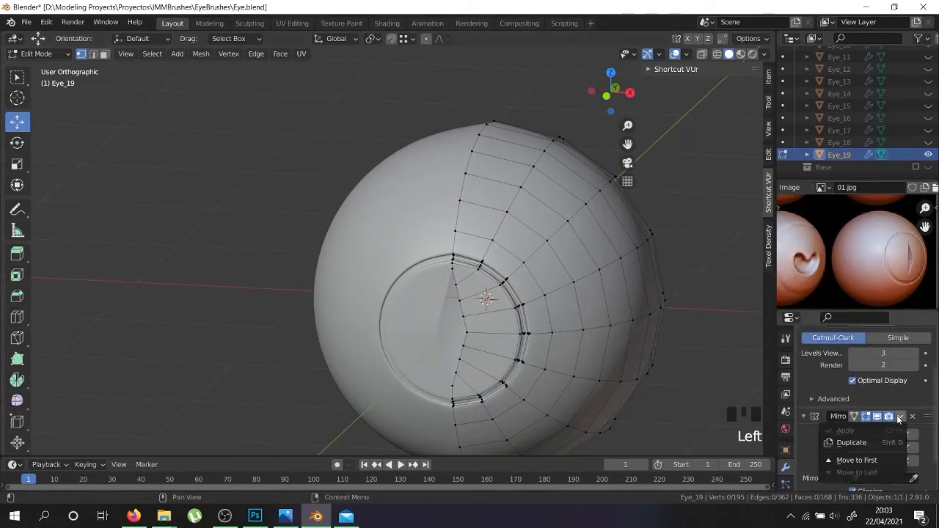
pyautogui.click(856, 460)
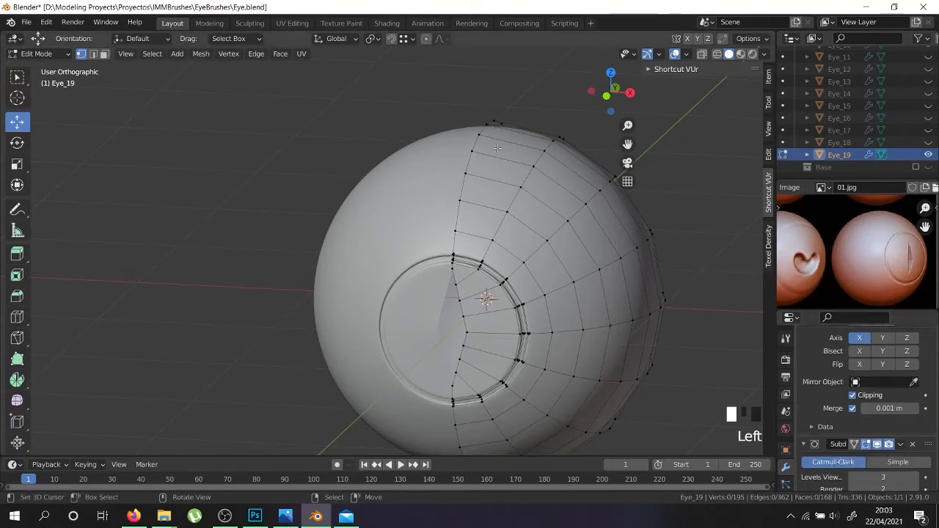
# - Add one centred edge loop around the slit, midway between the pupil outline and the iris rim
pyautogui.moveTo(490, 337); pyautogui.dragTo(440, 360, button='middle')
pyautogui.press('Tab')
pyautogui.press('Tab')
pyautogui.scroll(3, 411, 375)
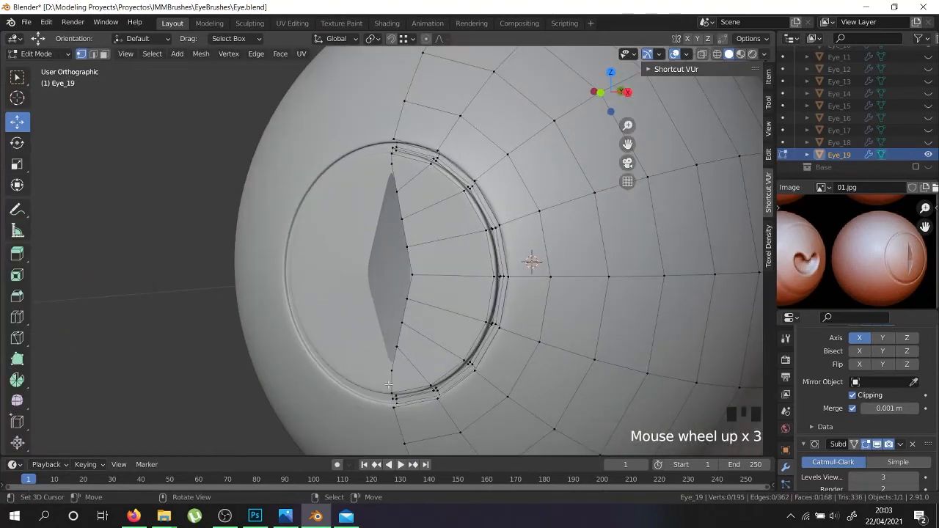
pyautogui.moveTo(406, 266); pyautogui.dragTo(356, 331, button='middle')
pyautogui.scroll(2, 332, 320)
pyautogui.hotkey('ctrl', 'r')
pyautogui.click(347, 308)
pyautogui.rightClick(352, 311)
pyautogui.moveTo(333, 291); pyautogui.dragTo(494, 327, button='middle')
# - Apply the Mirror modifier in Object Mode and return to editing the full mesh
pyautogui.press('Tab')
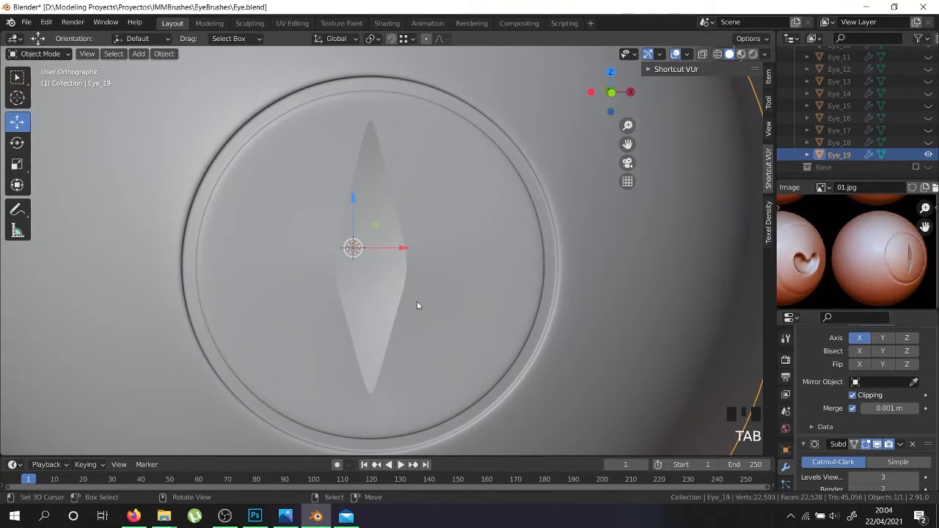
pyautogui.scroll(3, 851, 381)
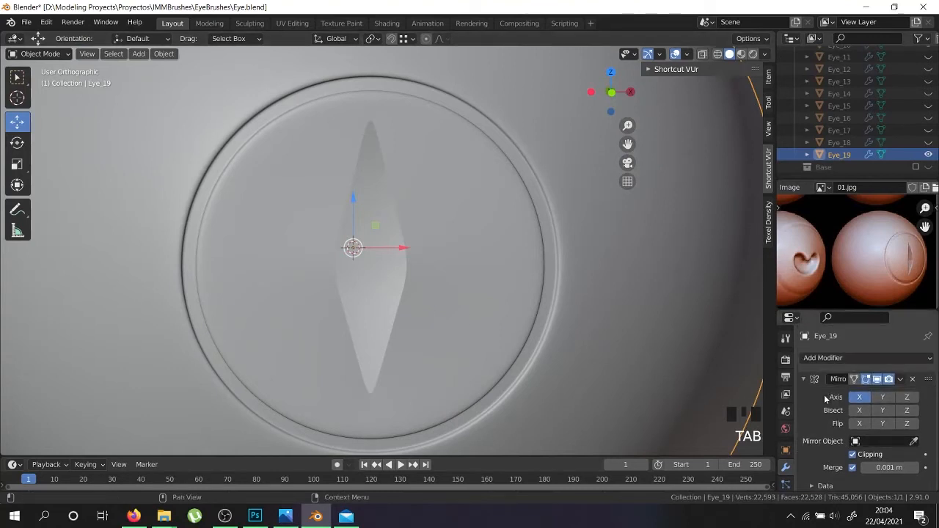
pyautogui.click(901, 380)
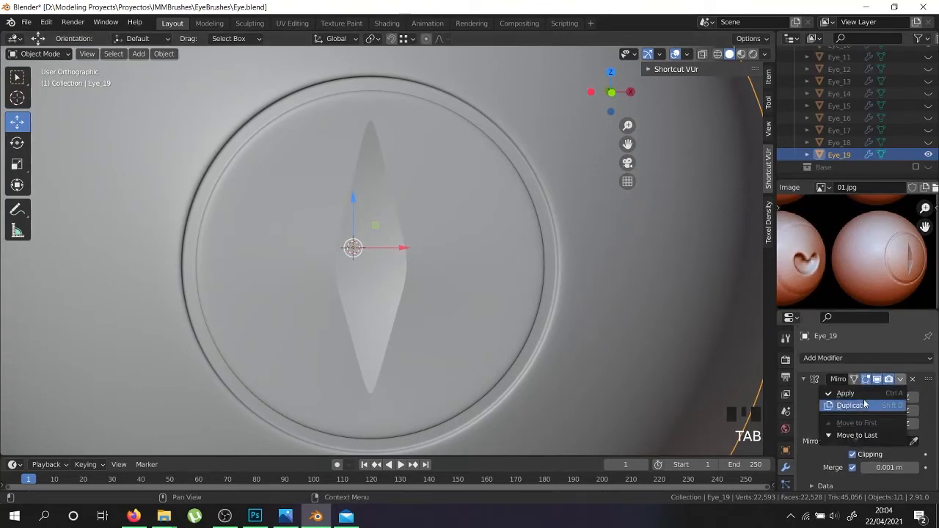
pyautogui.click(866, 392)
pyautogui.press('Tab')
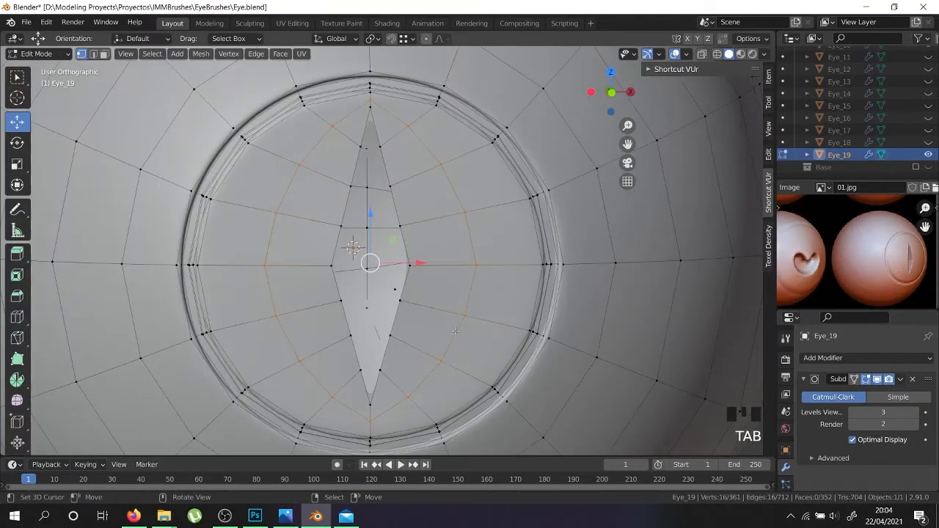
# - Reshape the edge loop around the slit into a regular circle with LoopTools Circle in front view
pyautogui.press('KP_1')
pyautogui.rightClick(455, 330)
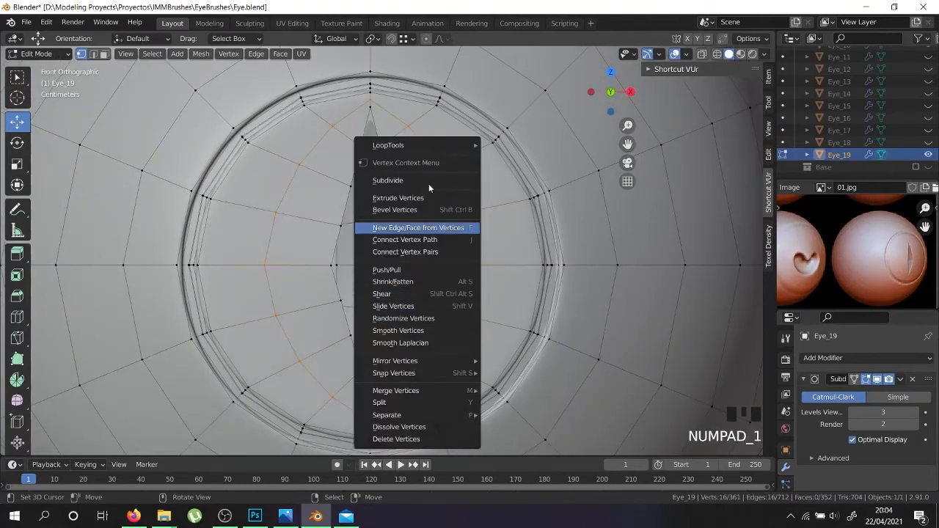
pyautogui.moveTo(433, 146)
pyautogui.click(521, 156)
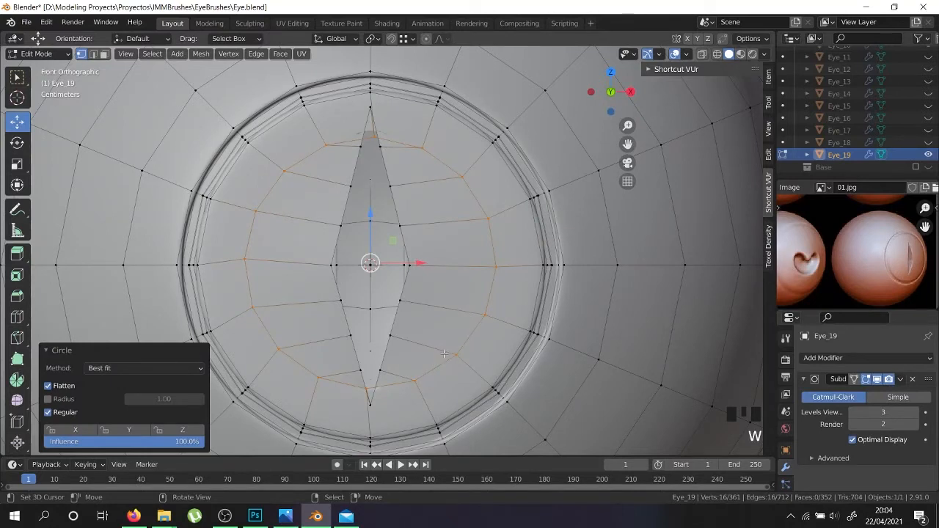
# - Edge-slide the loop onto the iris rim with factor -1, and slide it back toward the slit with factor about 0.473
pyautogui.press('g')
pyautogui.press('g')
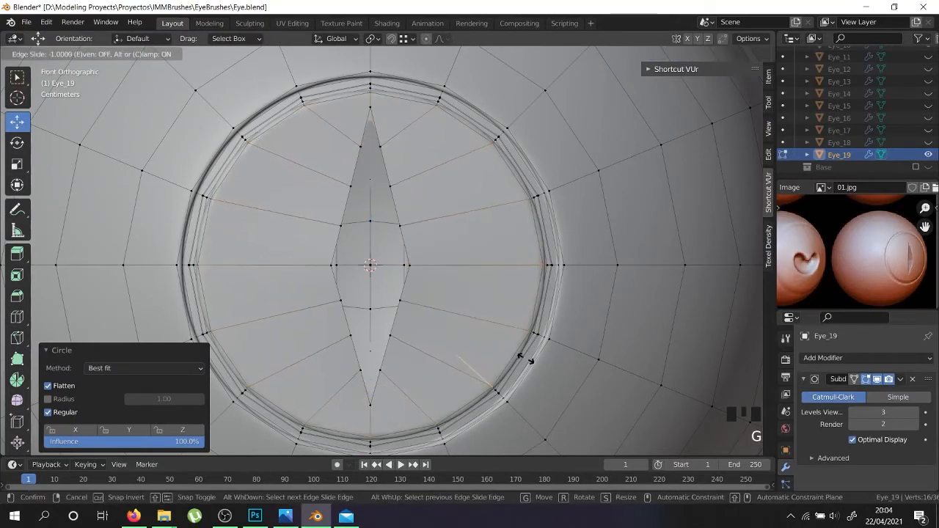
pyautogui.click(587, 359)
pyautogui.press('g')
pyautogui.press('g')
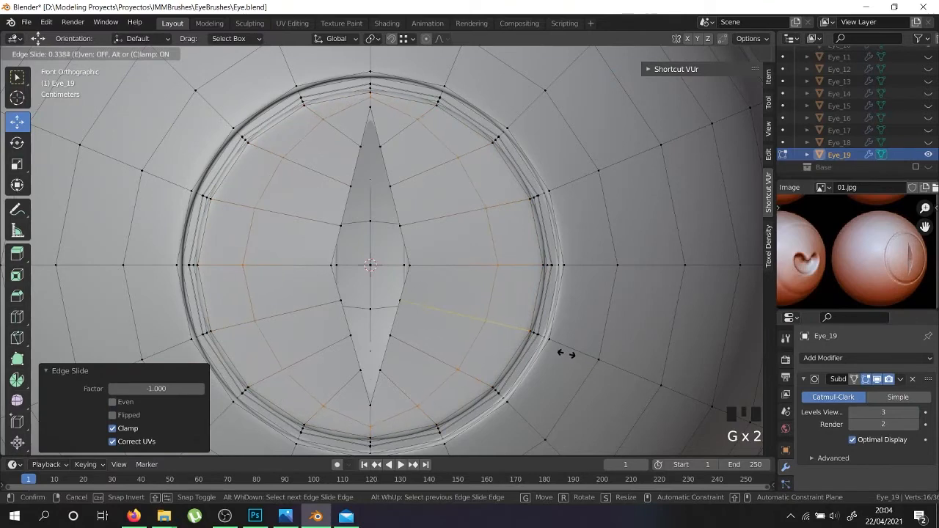
pyautogui.click(557, 351)
# - Move the loop slightly outward along the Y axis, by about -0.007 m, and inspect the iris in Object Mode
pyautogui.moveTo(557, 350); pyautogui.dragTo(432, 267, button='middle')
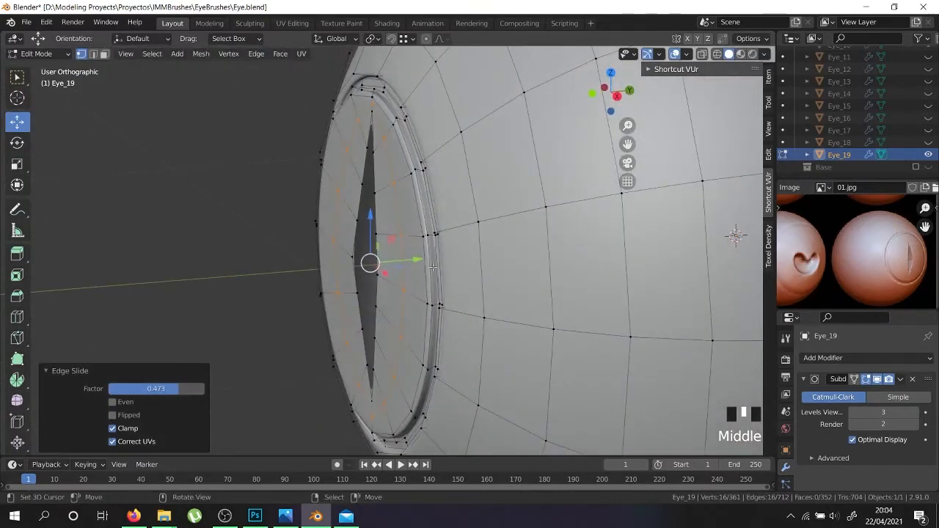
pyautogui.moveTo(422, 257); pyautogui.dragTo(419, 256)
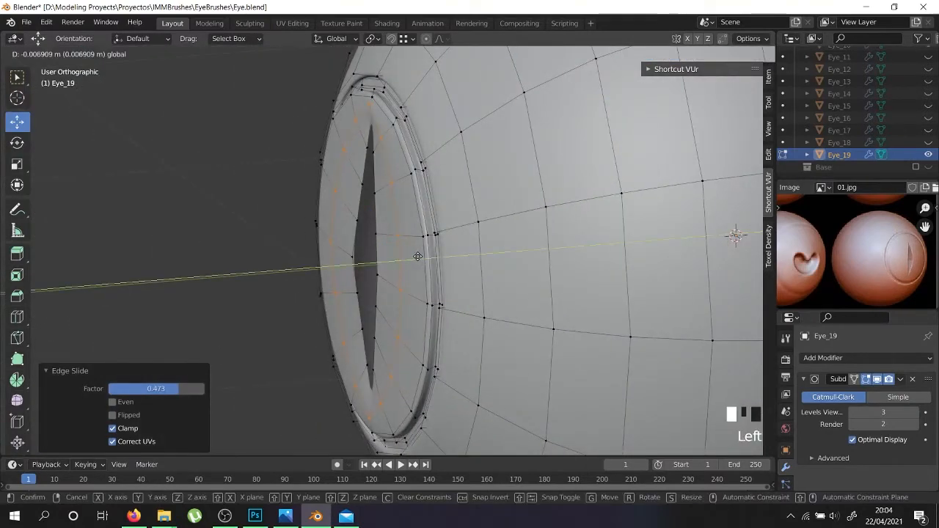
pyautogui.press('Tab')
pyautogui.moveTo(395, 262); pyautogui.dragTo(421, 273, button='middle')
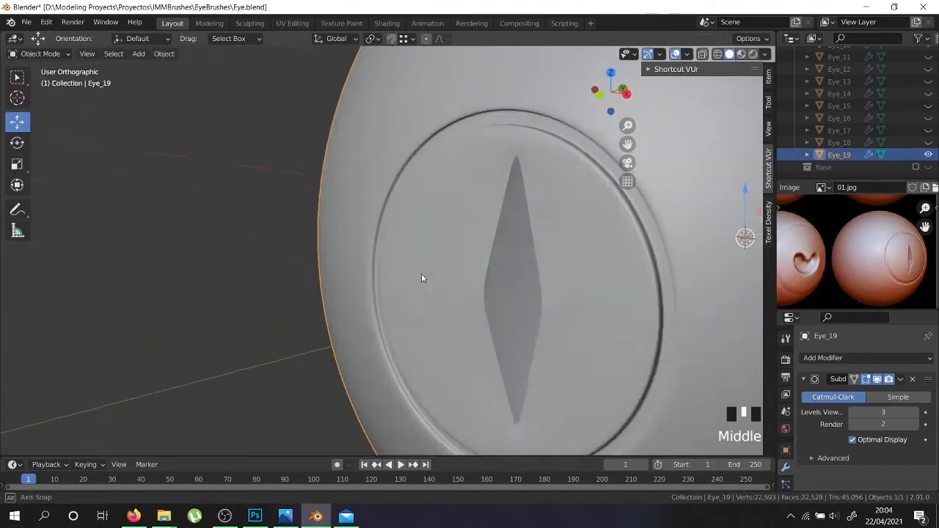
# - Select the edge loop outlining the slit pupil and apply Smooth Vertices once with a smoothing of 0.5, and inspect the rounded slit
pyautogui.scroll(-3, 433, 276)
pyautogui.press('Tab')
pyautogui.scroll(3, 485, 308)
pyautogui.rightClick(499, 333)
pyautogui.keyDown('alt'); pyautogui.keyDown('shift'); pyautogui.rightClick(502, 335); pyautogui.keyUp('shift'); pyautogui.keyUp('alt')
pyautogui.scroll(-3, 502, 335)
pyautogui.moveTo(502, 335); pyautogui.dragTo(530, 329, button='middle')
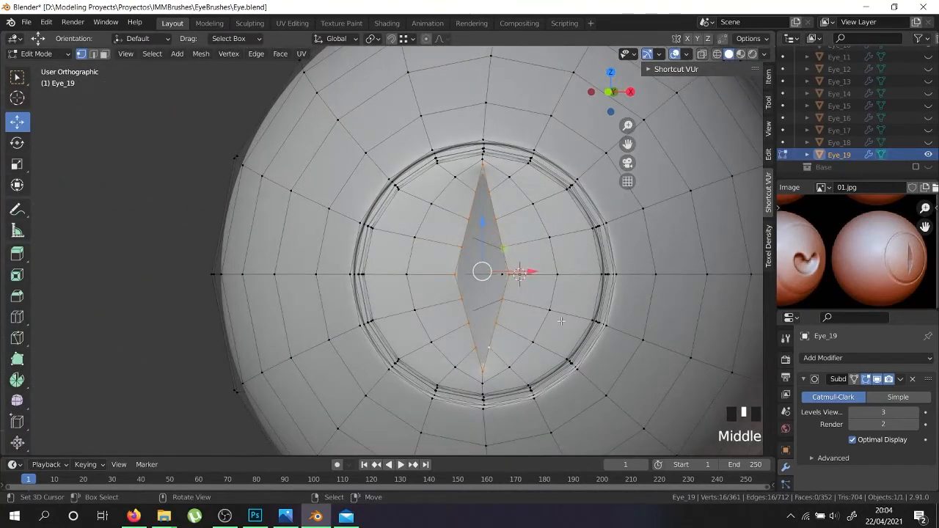
pyautogui.press('KP_1')
pyautogui.press('Tab')
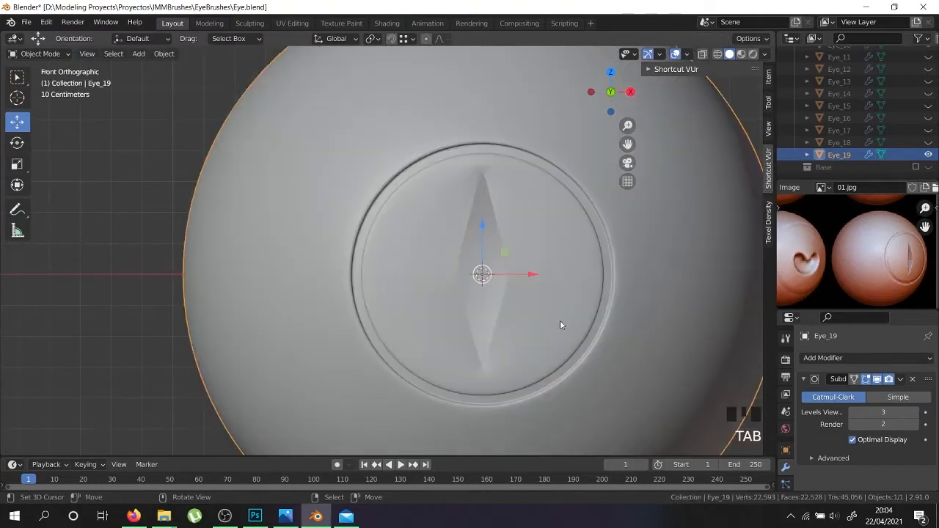
pyautogui.press('Tab')
pyautogui.scroll(2, 507, 321)
pyautogui.rightClick(509, 303)
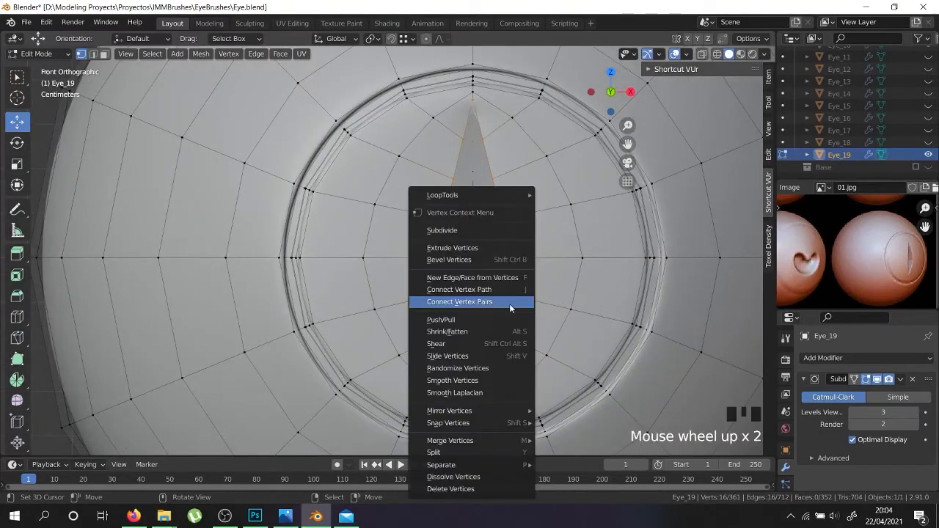
pyautogui.click(475, 380)
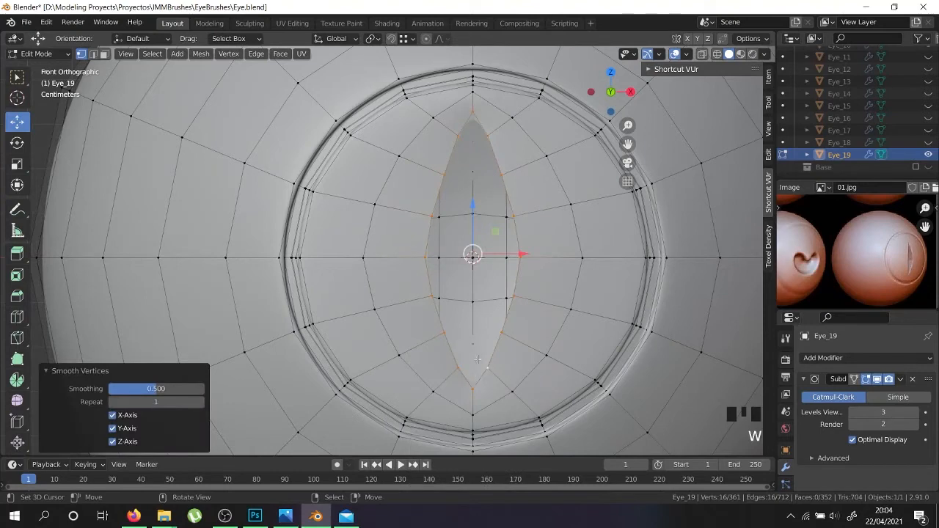
pyautogui.press('Tab')
pyautogui.moveTo(526, 270); pyautogui.dragTo(510, 273, button='middle')
pyautogui.press('Tab')
pyautogui.press('Tab')
pyautogui.scroll(-1, 478, 306)
pyautogui.scroll(-5, 477, 306)
pyautogui.moveTo(536, 318); pyautogui.dragTo(623, 348, button='middle')
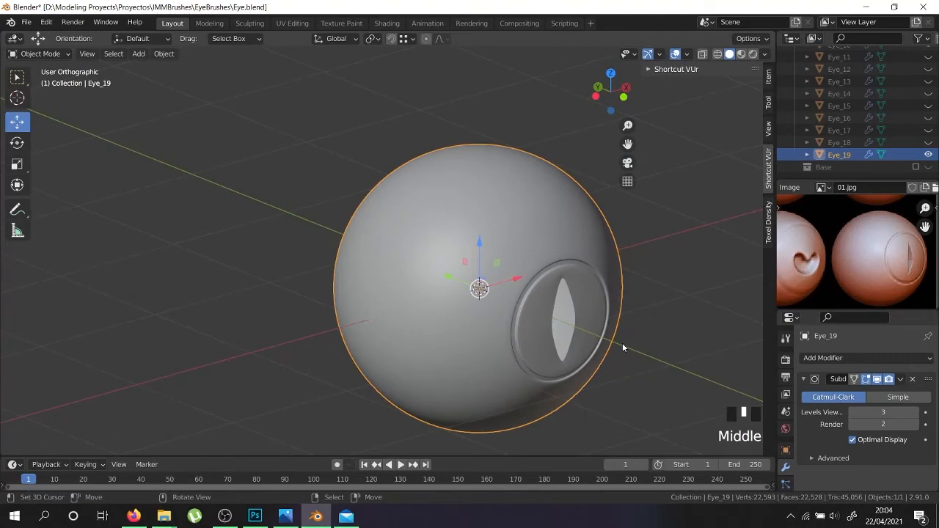
# - Extrude the slit's edge loop into the eye, moving it about 0.156 m along the Y axis
pyautogui.press('Tab')
pyautogui.scroll(6, 622, 345)
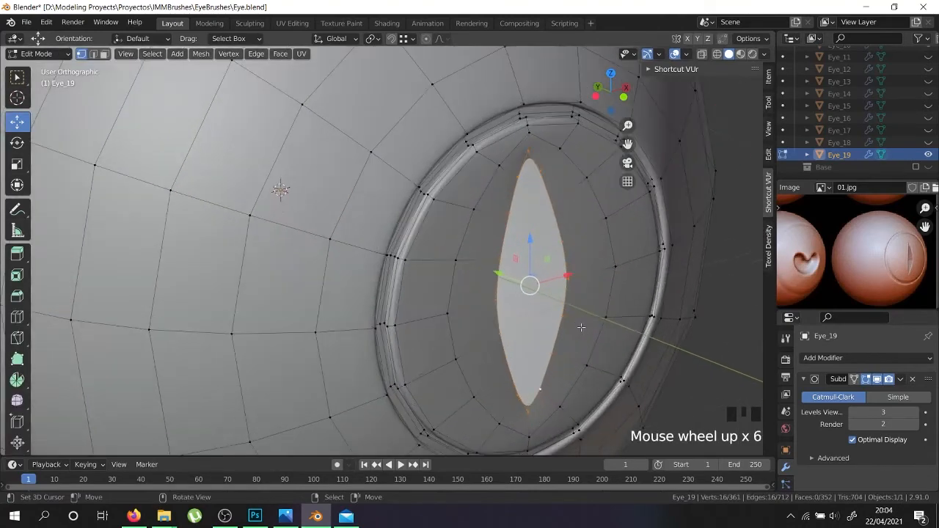
pyautogui.moveTo(581, 327); pyautogui.dragTo(581, 359, button='middle')
pyautogui.press('e')
pyautogui.moveTo(470, 294); pyautogui.dragTo(407, 296)
pyautogui.moveTo(407, 295); pyautogui.dragTo(449, 343, button='middle')
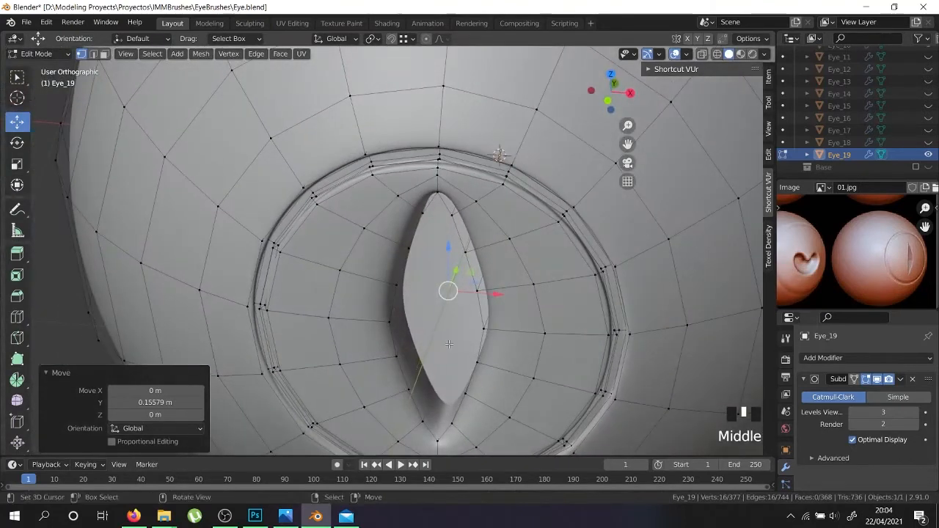
# - In wireframe, select the four vertices at the lower end of the slit's recessed edge loop and fill them with a face
pyautogui.scroll(4, 433, 384)
pyautogui.hotkey('alt', 'z')
pyautogui.rightClick(436, 399)
pyautogui.moveTo(436, 398); pyautogui.dragTo(467, 383, button='middle')
pyautogui.keyDown('shift'); pyautogui.rightClick(492, 398); pyautogui.keyUp('shift')
pyautogui.keyDown('shift'); pyautogui.rightClick(513, 359); pyautogui.keyUp('shift')
pyautogui.moveTo(514, 359); pyautogui.dragTo(460, 342, button='middle')
pyautogui.keyDown('shift'); pyautogui.rightClick(423, 328); pyautogui.keyUp('shift')
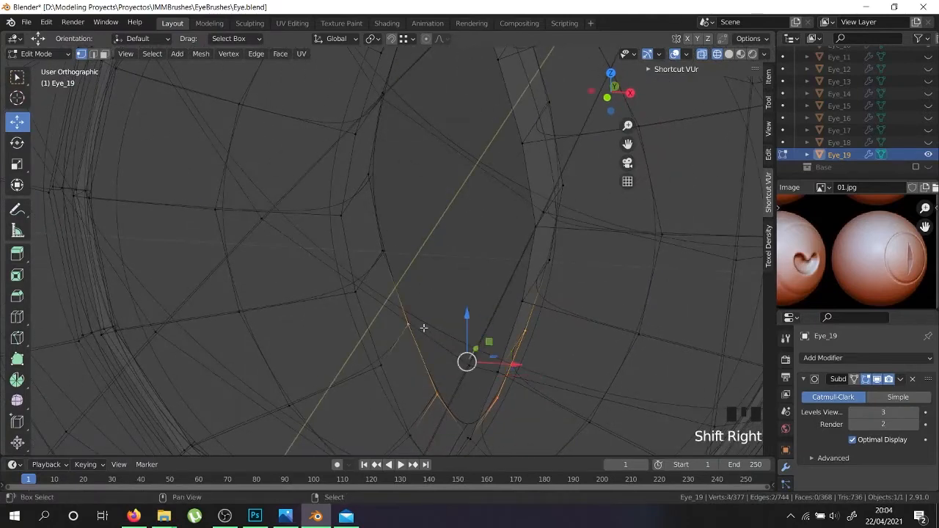
pyautogui.press('f')
# - Fill the rest of the recessed slit opening with a row of faces up to its upper end
pyautogui.rightClick(407, 325)
pyautogui.moveTo(407, 325); pyautogui.dragTo(486, 272, button='middle')
pyautogui.keyDown('shift'); pyautogui.rightClick(511, 306); pyautogui.keyUp('shift')
pyautogui.scroll(-2, 512, 305)
pyautogui.press('f')
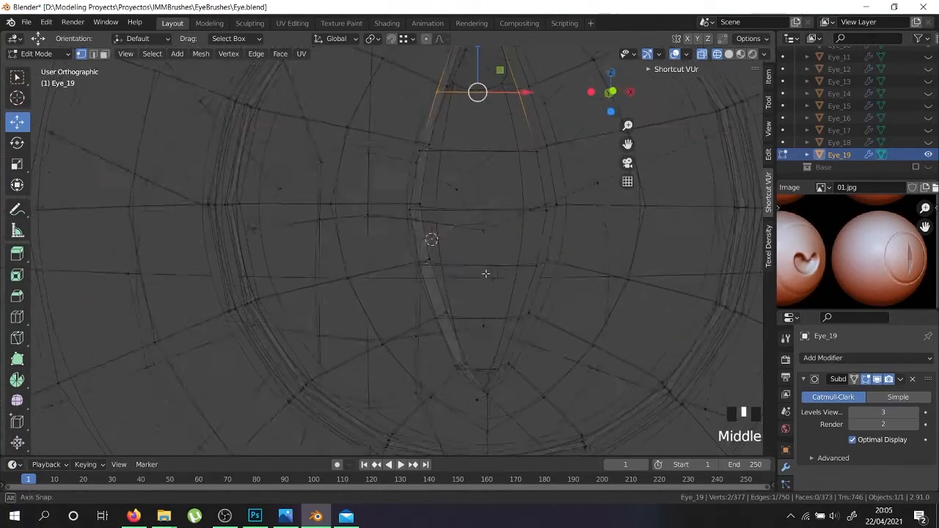
pyautogui.scroll(-2, 483, 257)
pyautogui.press('f')
# - Add a centred vertical loop cut through the slit's floor faces and snap its upper end vertex onto the slit's upper tip
pyautogui.hotkey('ctrl', 'r')
pyautogui.click(481, 114)
pyautogui.rightClick(481, 114)
pyautogui.scroll(4, 480, 113)
pyautogui.rightClick(478, 106)
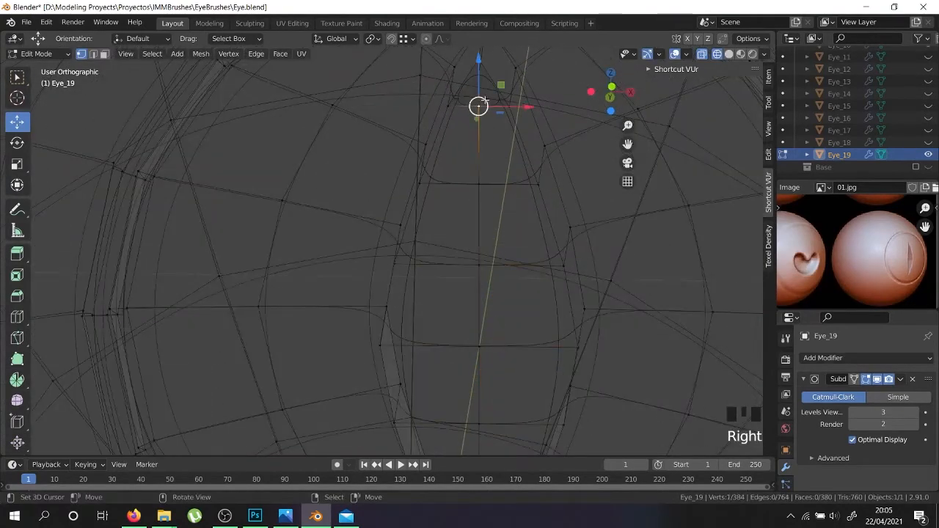
pyautogui.keyDown('shift'); pyautogui.moveTo(477, 110); pyautogui.dragTo(478, 209, button='middle'); pyautogui.keyUp('shift')
pyautogui.scroll(2, 478, 209)
pyautogui.press('g')
pyautogui.click(480, 155)
# - Snap the lower end vertex of the centre cut onto the lower tip of the recessed slit
pyautogui.scroll(-5, 481, 157)
pyautogui.keyDown('shift'); pyautogui.moveTo(509, 266); pyautogui.dragTo(510, 195, button='middle'); pyautogui.keyUp('shift')
pyautogui.moveTo(510, 195); pyautogui.dragTo(509, 107, button='middle')
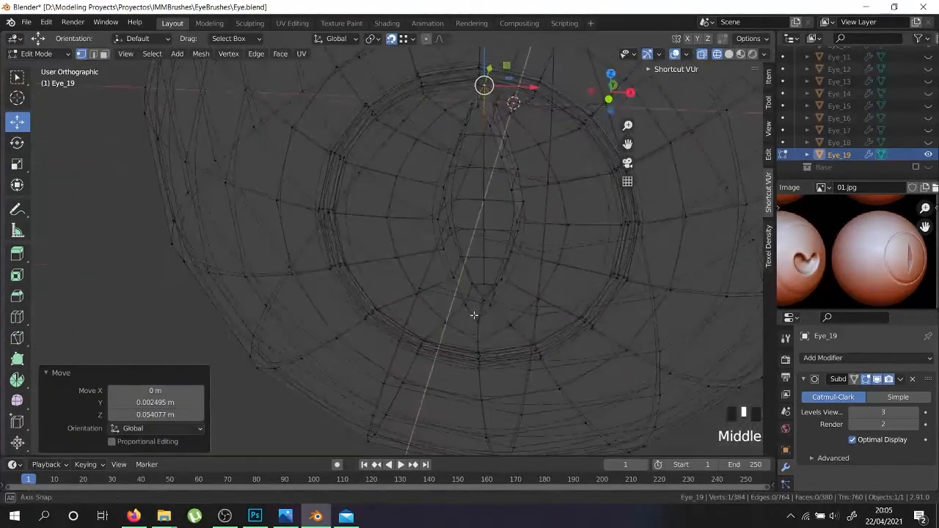
pyautogui.scroll(4, 486, 283)
pyautogui.rightClick(480, 283)
pyautogui.press('g')
pyautogui.click(479, 307)
pyautogui.scroll(-3, 480, 307)
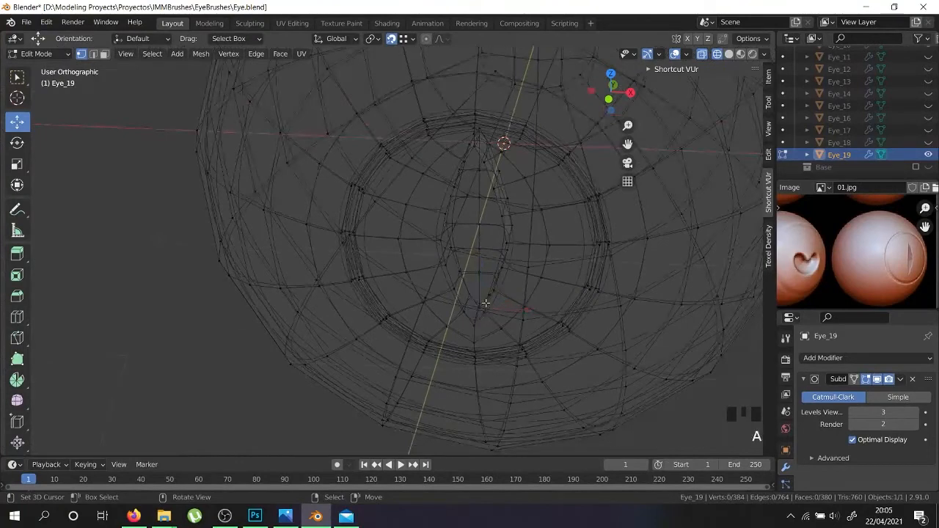
# - Select the whole mesh, merge its vertices by distance at 0.0001 m, and return to solid shading
pyautogui.press('a')
pyautogui.press('a')
pyautogui.press('a')
pyautogui.rightClick(486, 302)
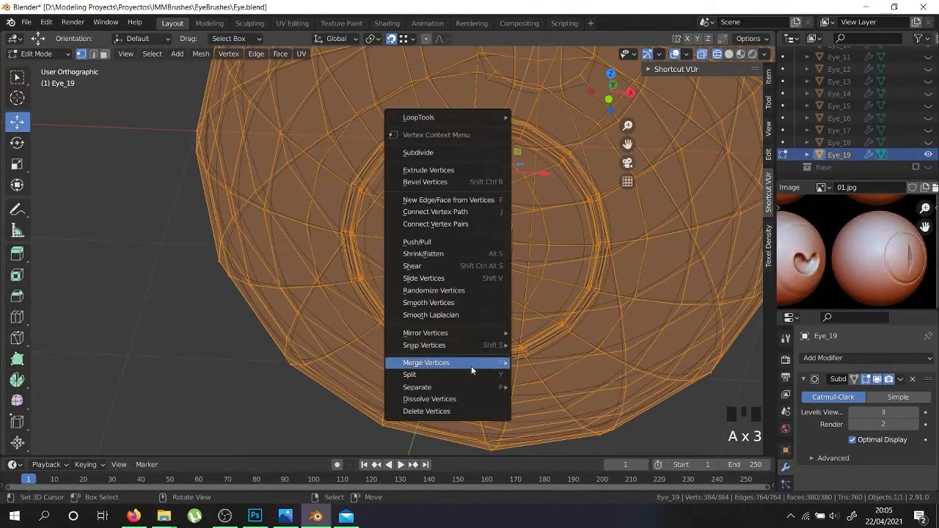
pyautogui.moveTo(471, 365)
pyautogui.click(547, 407)
pyautogui.moveTo(482, 323); pyautogui.dragTo(457, 345, button='middle')
pyautogui.press('z')
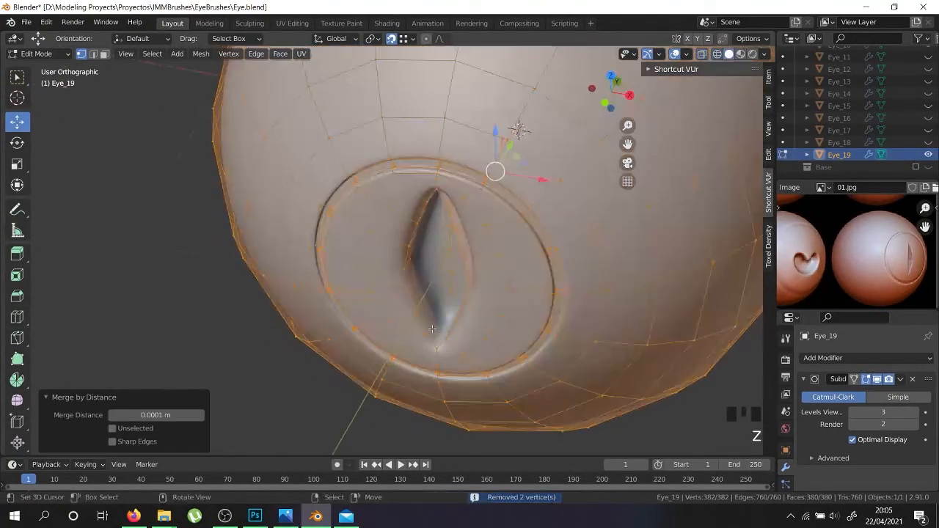
# - Add a centred loop cut around the slit's side wall and bevel it into two loops with a width of about 0.06 m
pyautogui.scroll(4, 429, 327)
pyautogui.hotkey('ctrl', 'r')
pyautogui.click(432, 329)
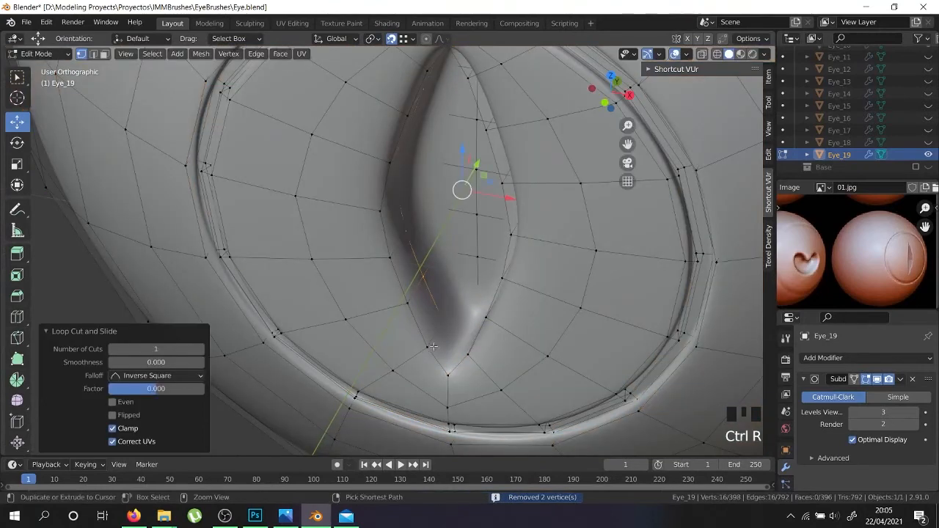
pyautogui.hotkey('ctrl', 'b')
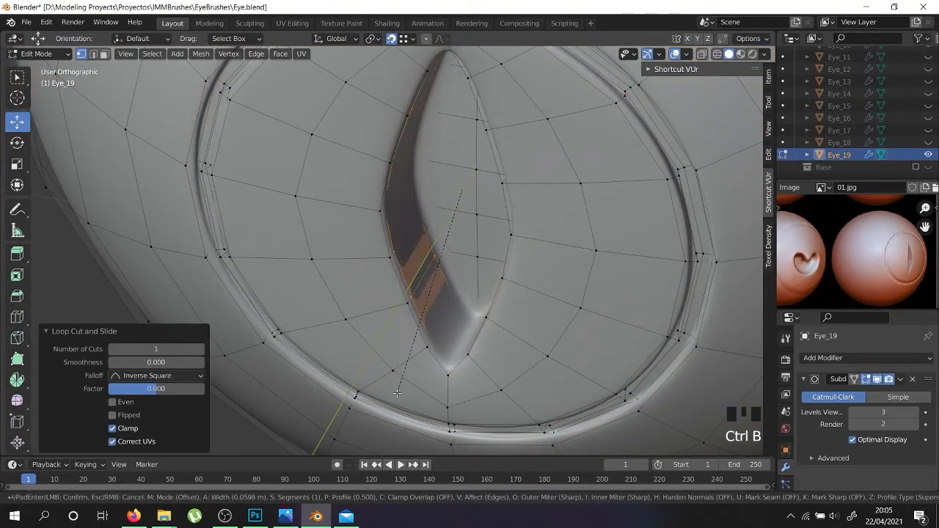
pyautogui.click(397, 393)
pyautogui.scroll(-2, 418, 375)
pyautogui.press('Tab')
pyautogui.press('Tab')
pyautogui.scroll(2, 500, 287)
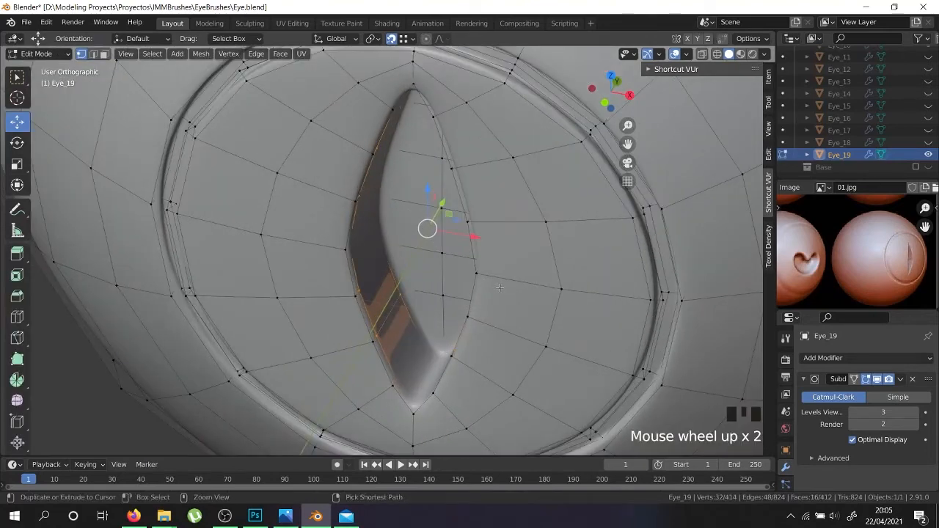
# - Add a loop cut around the slit on the iris surface and, with snapping off, edge-slide it close to the slit's rim
pyautogui.hotkey('ctrl', 'r')
pyautogui.click(473, 280)
pyautogui.rightClick(484, 281)
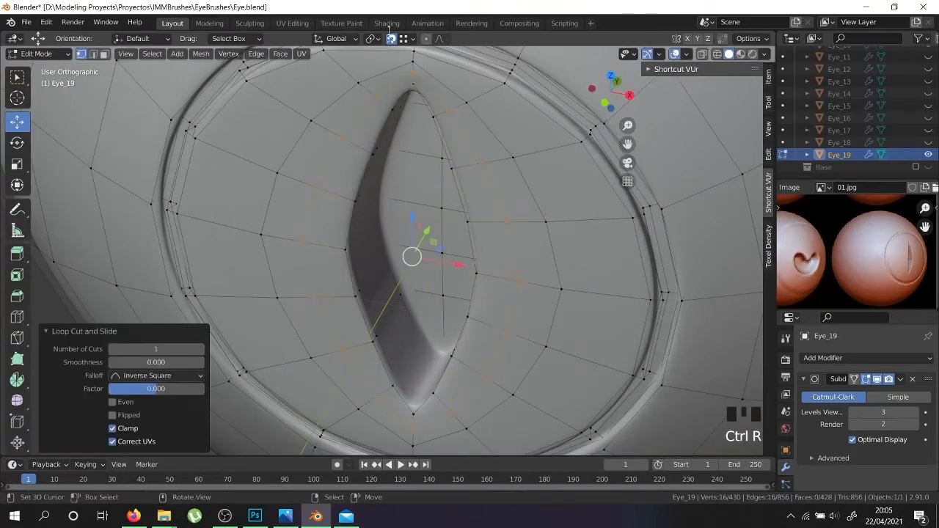
pyautogui.press('g')
pyautogui.press('g')
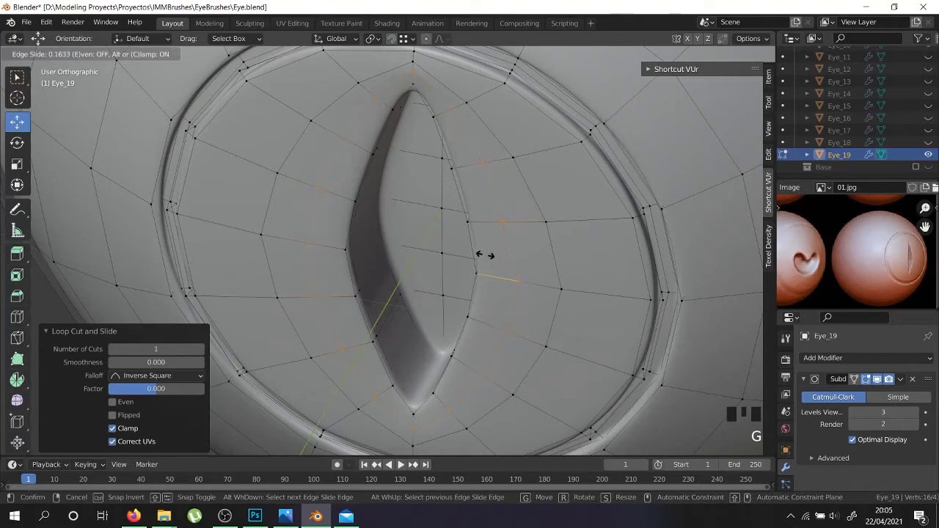
pyautogui.click(464, 251)
pyautogui.scroll(-1, 463, 251)
pyautogui.press('Tab')
pyautogui.scroll(-4, 469, 246)
pyautogui.moveTo(486, 233); pyautogui.dragTo(484, 285, button='middle')
pyautogui.scroll(-3, 484, 322)
pyautogui.moveTo(484, 322); pyautogui.dragTo(443, 325, button='middle')
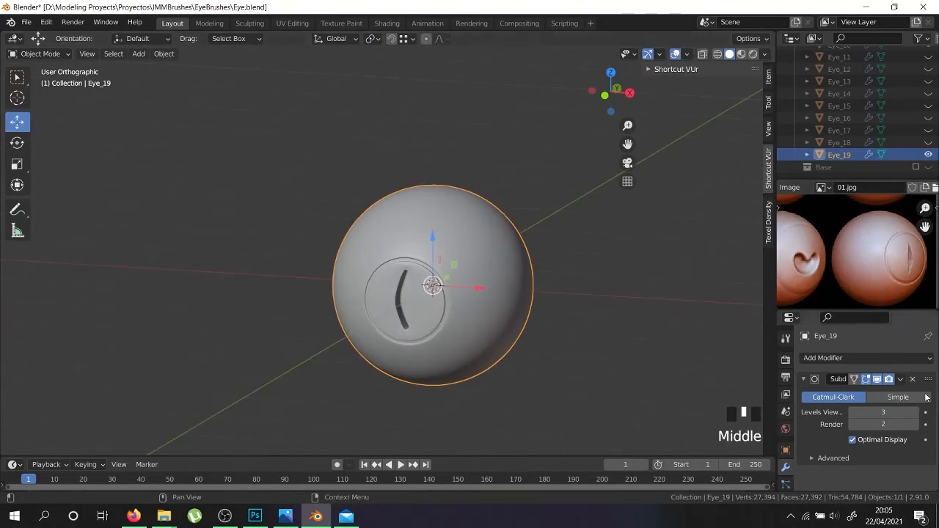
# - Compare the eye with the Subdivision modifier's viewport display off and on, checking the slit's shape
pyautogui.click(877, 379)
pyautogui.moveTo(470, 293)
pyautogui.mouseDown(button='middle')
pyautogui.moveTo(548, 262)
pyautogui.moveTo(536, 302)
pyautogui.moveTo(465, 325)
pyautogui.moveTo(457, 308)
pyautogui.moveTo(306, 343)
pyautogui.moveTo(476, 308)
pyautogui.mouseUp(button='middle')
pyautogui.scroll(5, 440, 324)
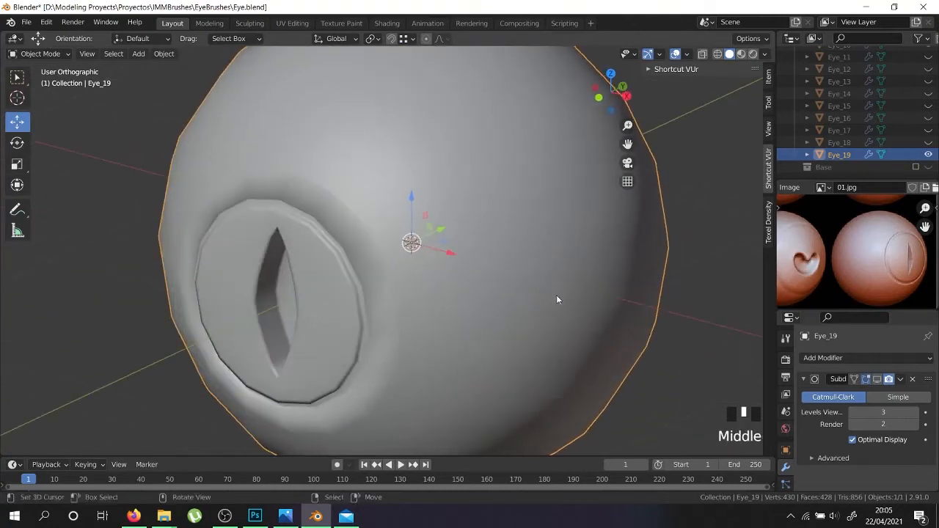
pyautogui.click(878, 380)
pyautogui.scroll(-4, 401, 270)
pyautogui.moveTo(401, 271); pyautogui.dragTo(494, 261, button='middle')
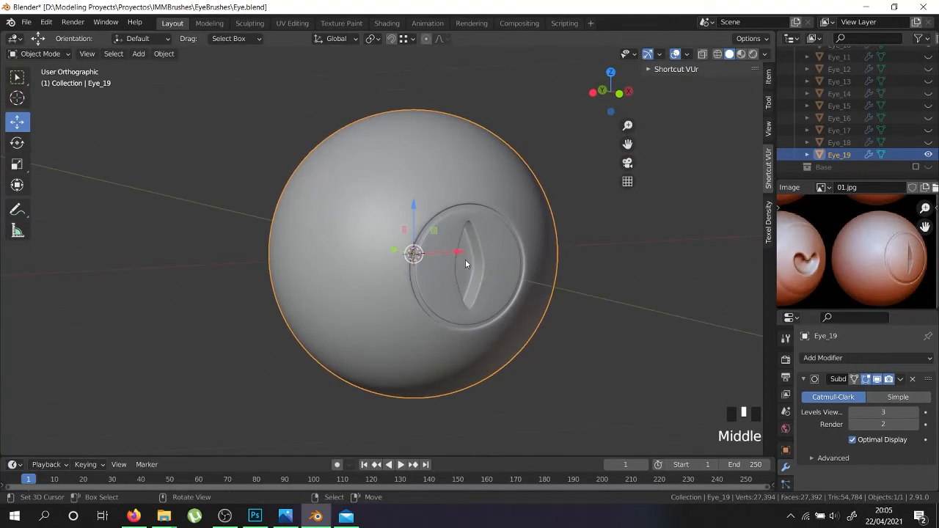
pyautogui.scroll(-2, 532, 275)
pyautogui.scroll(2, 524, 272)
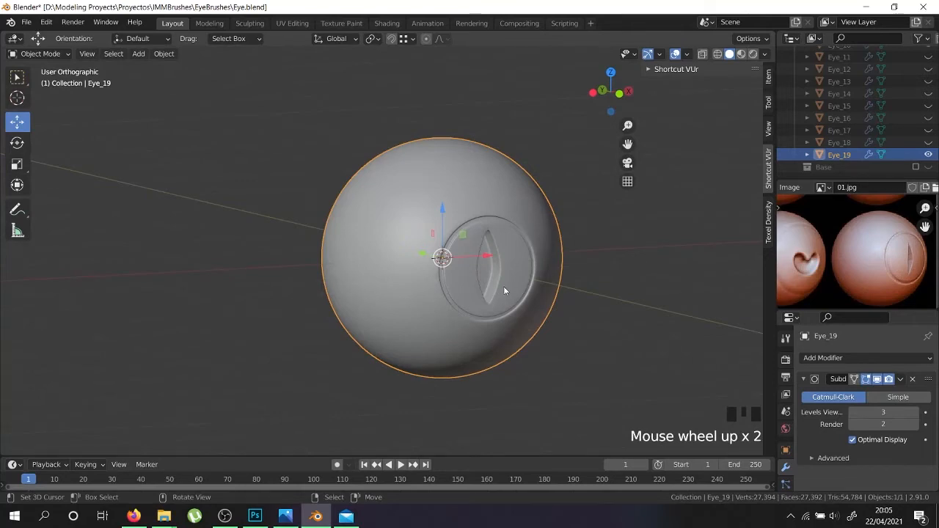
# - Try to bevel the horizontal edge loop across the middle of the eye with two segments and a small width
pyautogui.press('Tab')
pyautogui.moveTo(499, 291); pyautogui.dragTo(470, 281, button='middle')
pyautogui.scroll(5, 510, 275)
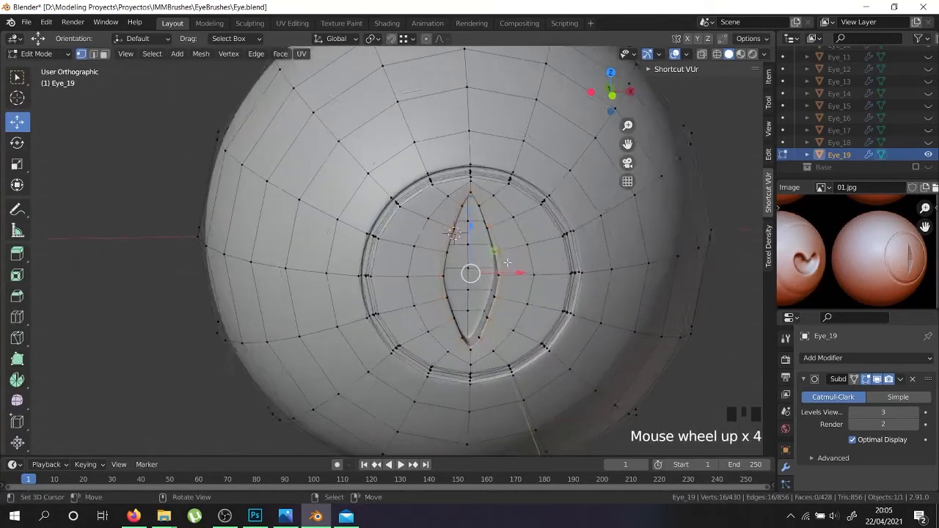
pyautogui.rightClick(510, 275)
pyautogui.keyDown('alt'); pyautogui.keyDown('shift'); pyautogui.rightClick(514, 276); pyautogui.keyUp('shift'); pyautogui.keyUp('alt')
pyautogui.scroll(3, 514, 277)
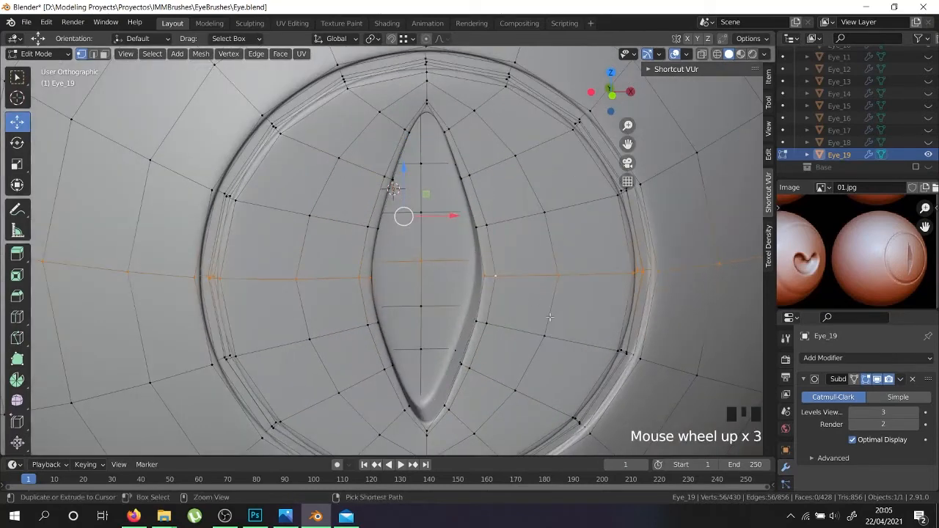
pyautogui.hotkey('ctrl', 'b')
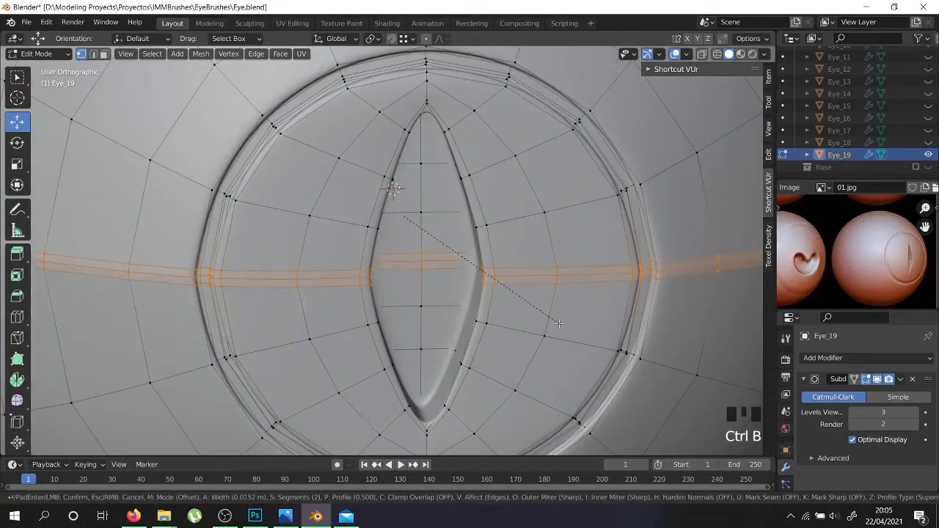
pyautogui.click(550, 319)
pyautogui.press('Tab')
pyautogui.scroll(-5, 541, 315)
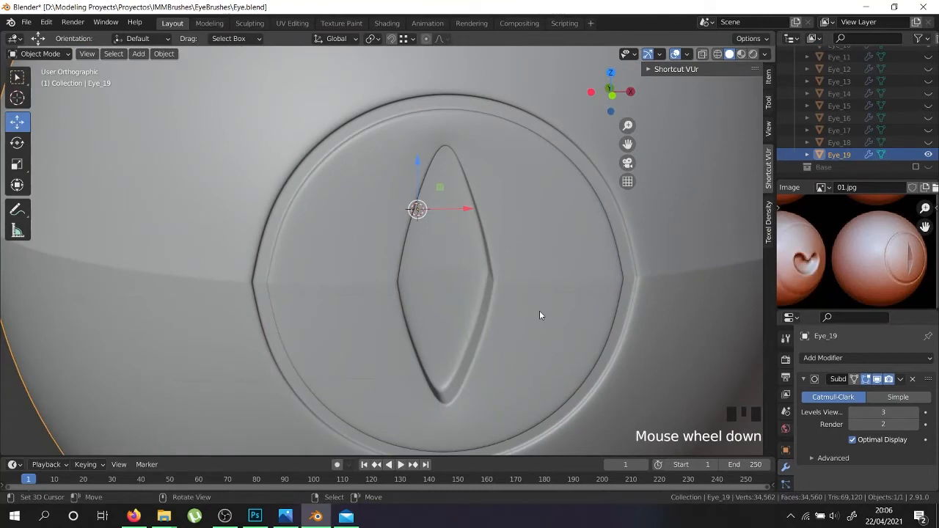
pyautogui.moveTo(558, 295); pyautogui.dragTo(526, 279, button='middle')
# - Undo the bevel on the horizontal edge loop and inspect the eye in Object Mode
pyautogui.press('Tab')
pyautogui.hotkey('ctrl', 'z')
pyautogui.hotkey('ctrl', 'z')
pyautogui.hotkey('ctrl', 'z')
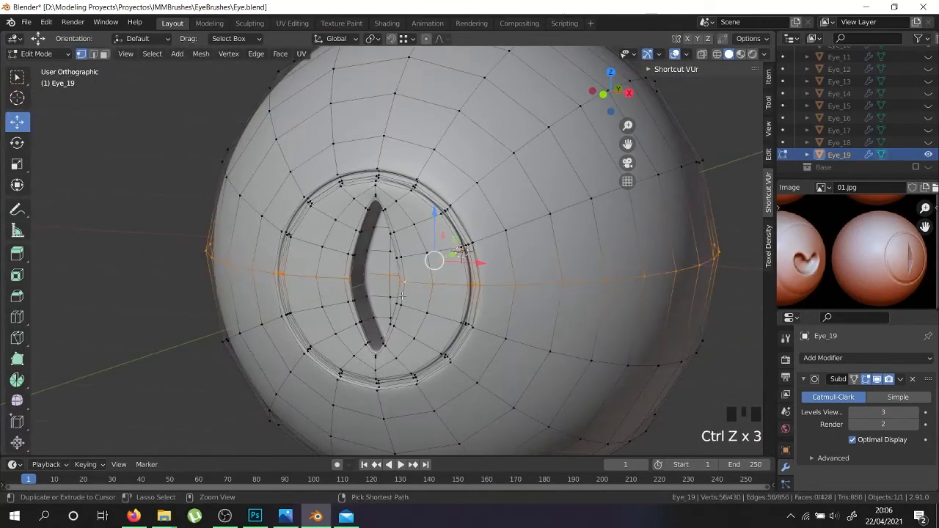
pyautogui.press('Tab')
pyautogui.scroll(-3, 382, 267)
pyautogui.moveTo(402, 261); pyautogui.dragTo(459, 270, button='middle')
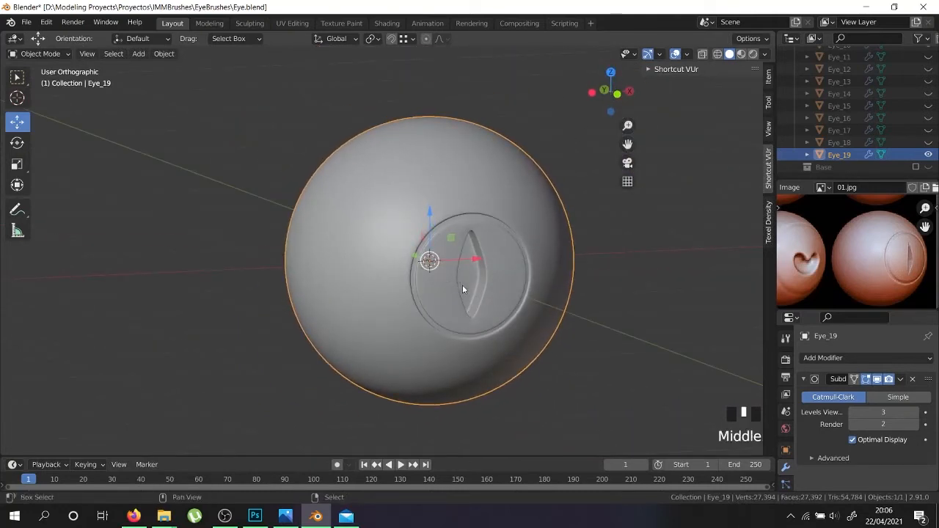
# - Duplicate Eye_19 in place and hide the original
pyautogui.hotkey('shift', 'd')
pyautogui.rightClick(742, 210)
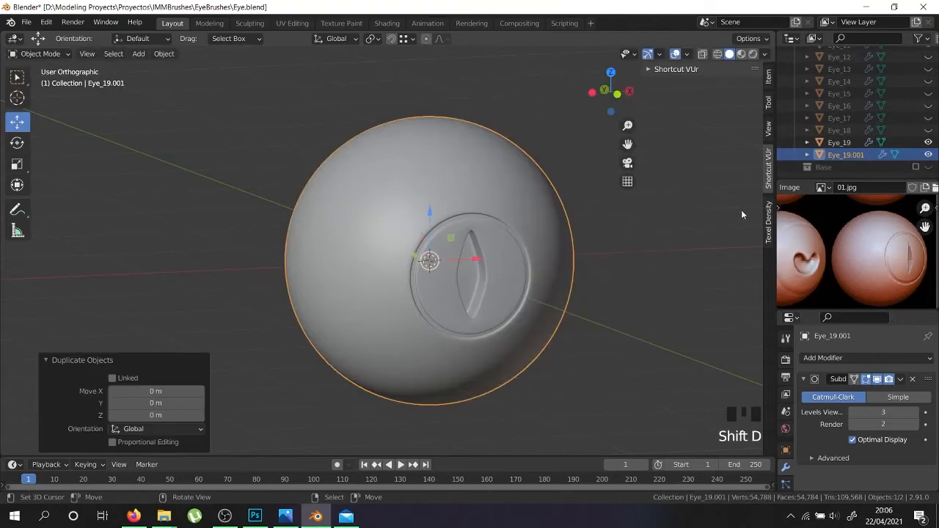
pyautogui.click(928, 142)
# - In the duplicate, select the edge loop along the slit's rim and delete it as an edge loop
pyautogui.press('Tab')
pyautogui.scroll(7, 478, 311)
pyautogui.rightClick(478, 311)
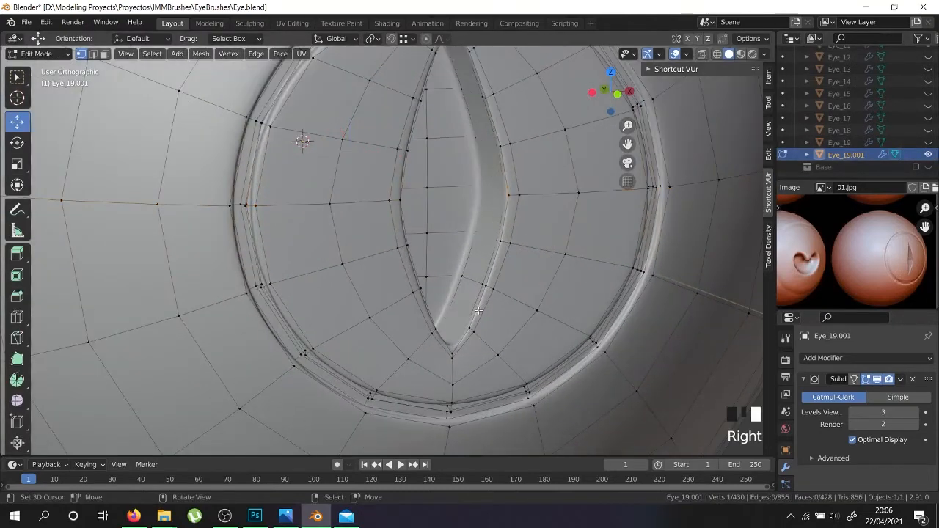
pyautogui.keyDown('alt'); pyautogui.keyDown('shift'); pyautogui.rightClick(503, 232); pyautogui.keyUp('shift'); pyautogui.keyUp('alt')
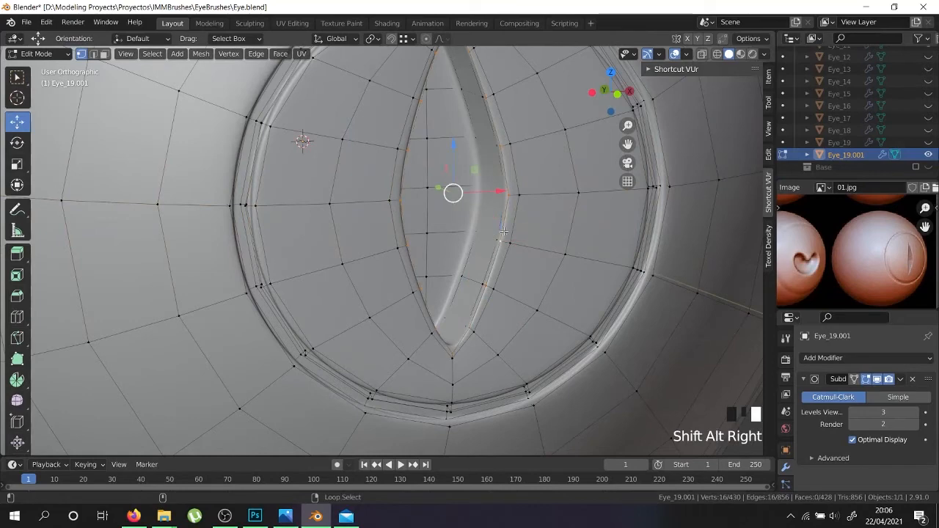
pyautogui.moveTo(495, 283); pyautogui.dragTo(455, 316, button='middle')
pyautogui.scroll(3, 455, 316)
pyautogui.press('x')
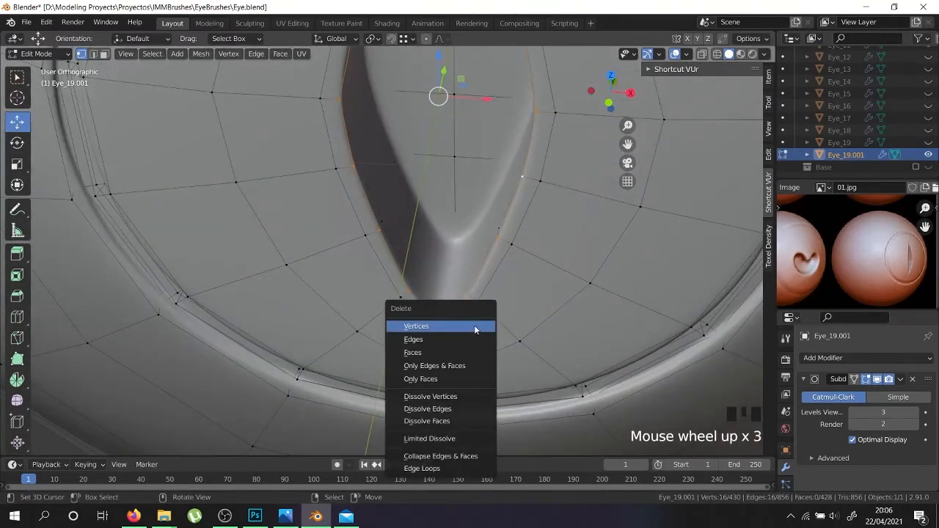
pyautogui.click(446, 468)
# - Select the two vertices at the upper and lower tips of the slit's outer edge loop
pyautogui.keyDown('shift'); pyautogui.moveTo(482, 296); pyautogui.dragTo(484, 249, button='middle'); pyautogui.keyUp('shift')
pyautogui.rightClick(477, 242)
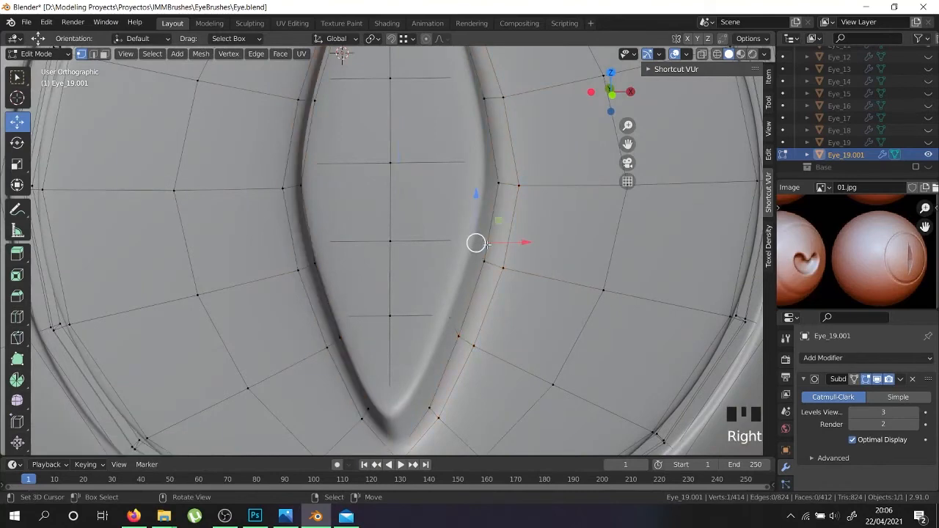
pyautogui.scroll(-3, 473, 279)
pyautogui.scroll(5, 448, 330)
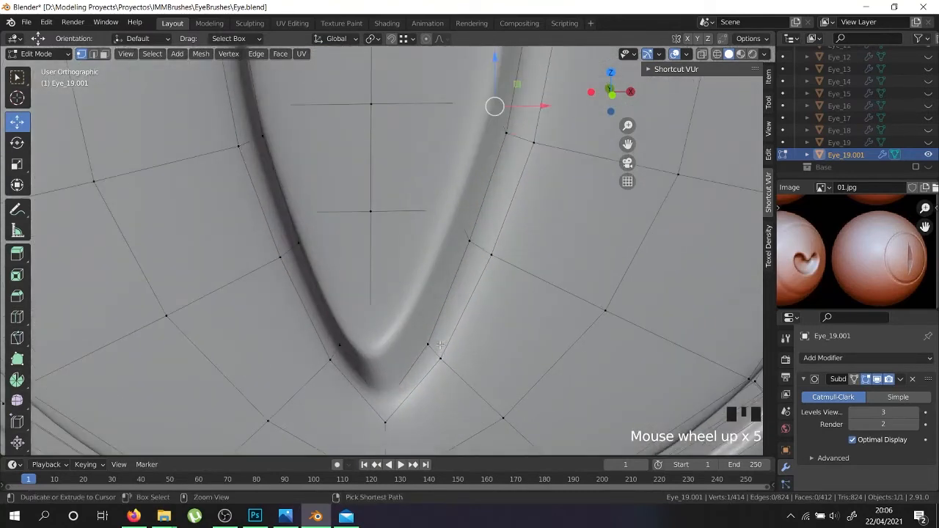
pyautogui.hotkey('ctrl', 'r')
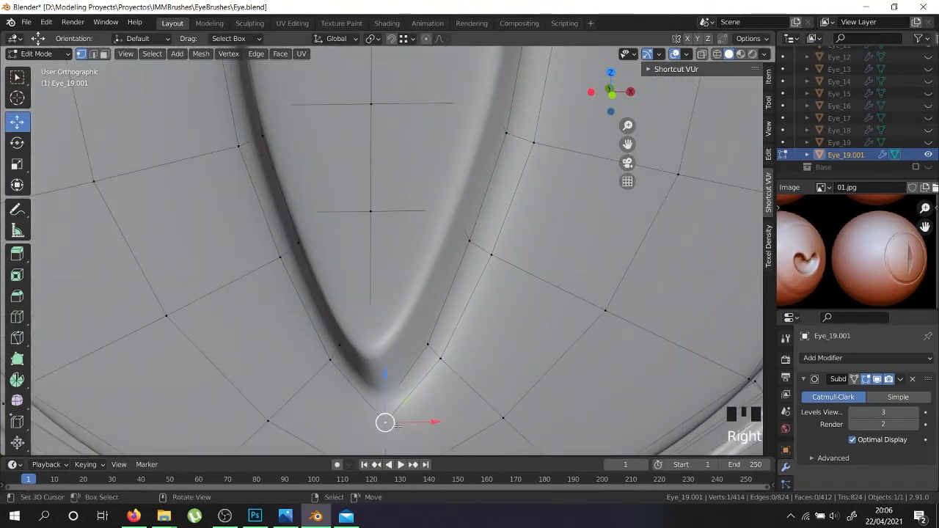
pyautogui.scroll(-6, 397, 426)
pyautogui.keyDown('ctrl'); pyautogui.rightClick(391, 151); pyautogui.keyUp('ctrl')
pyautogui.moveTo(402, 218); pyautogui.dragTo(389, 182, button='middle')
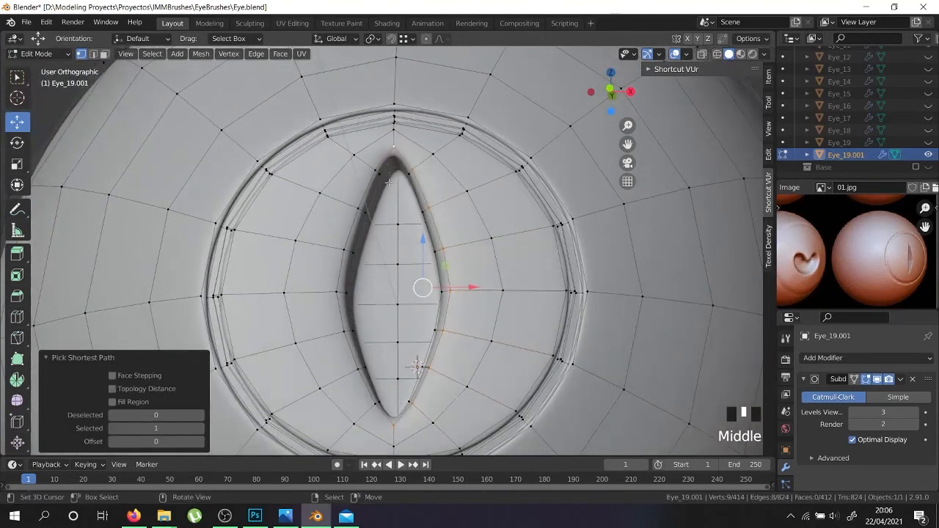
pyautogui.rightClick(394, 145)
pyautogui.scroll(3, 393, 431)
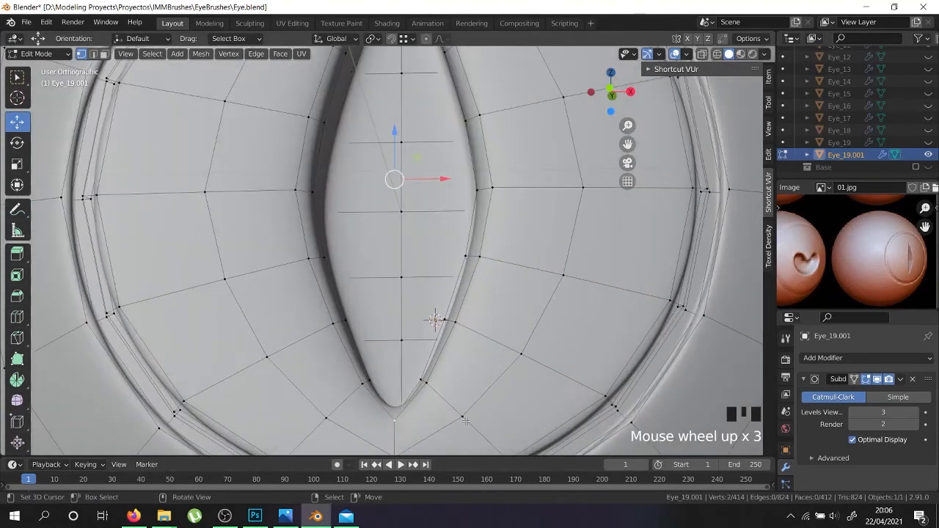
# - Stretch the two slit tip vertices apart along Z in two passes, scaling by about 1.019 and about 1.017
pyautogui.press('s')
pyautogui.press('z')
pyautogui.click(480, 419)
pyautogui.moveTo(470, 422); pyautogui.dragTo(433, 423, button='middle')
pyautogui.press('s')
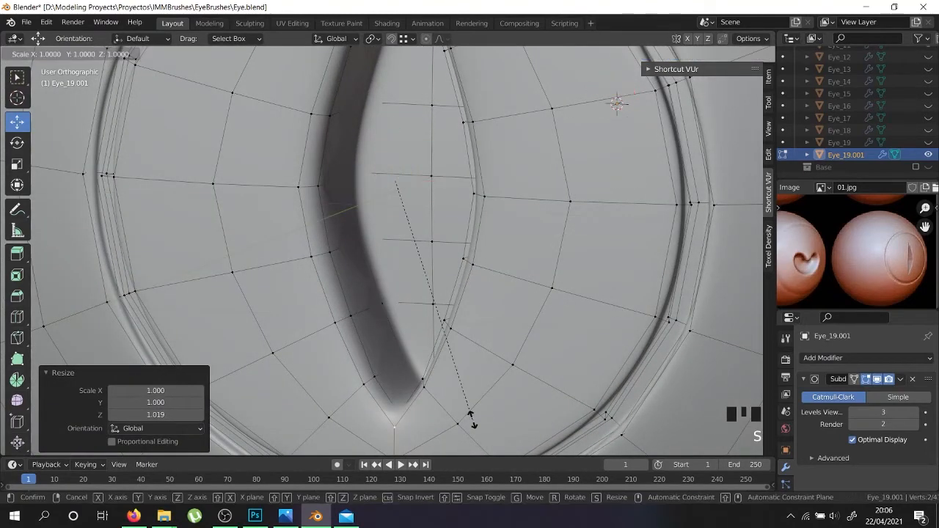
pyautogui.press('z')
pyautogui.click(476, 422)
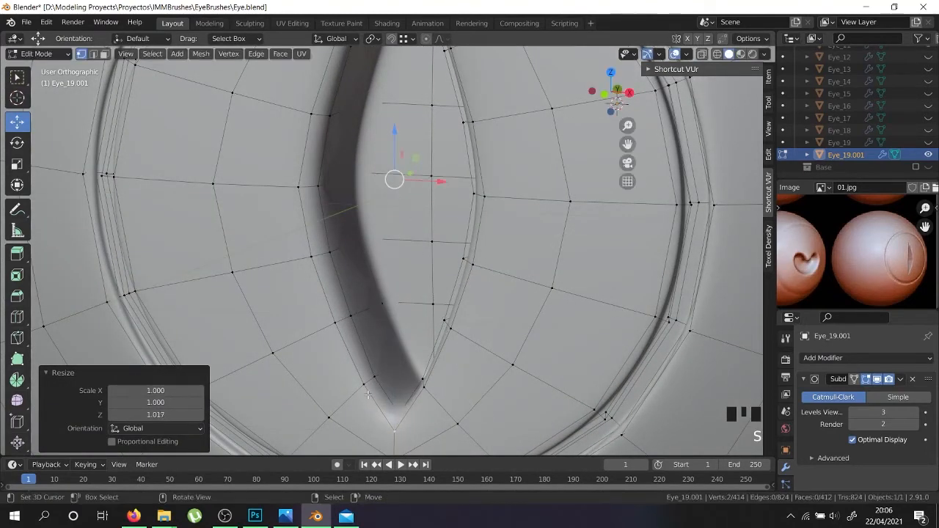
# - Add one centred loop cut through the narrow ring of faces around the slit's rim
pyautogui.scroll(2, 369, 389)
pyautogui.hotkey('ctrl', 'r')
pyautogui.click(367, 377)
pyautogui.rightClick(368, 377)
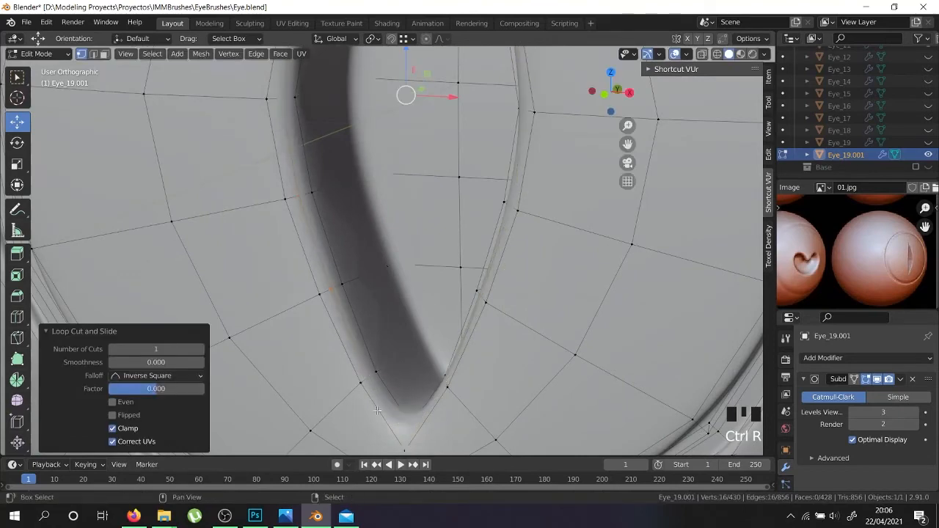
# - Try to bevel the new rim loop with two segments at a width of about 0.0075 m and inspect the slit
pyautogui.keyDown('shift'); pyautogui.moveTo(368, 376); pyautogui.dragTo(411, 370, button='middle'); pyautogui.keyUp('shift')
pyautogui.scroll(2, 407, 368)
pyautogui.hotkey('ctrl', 'b')
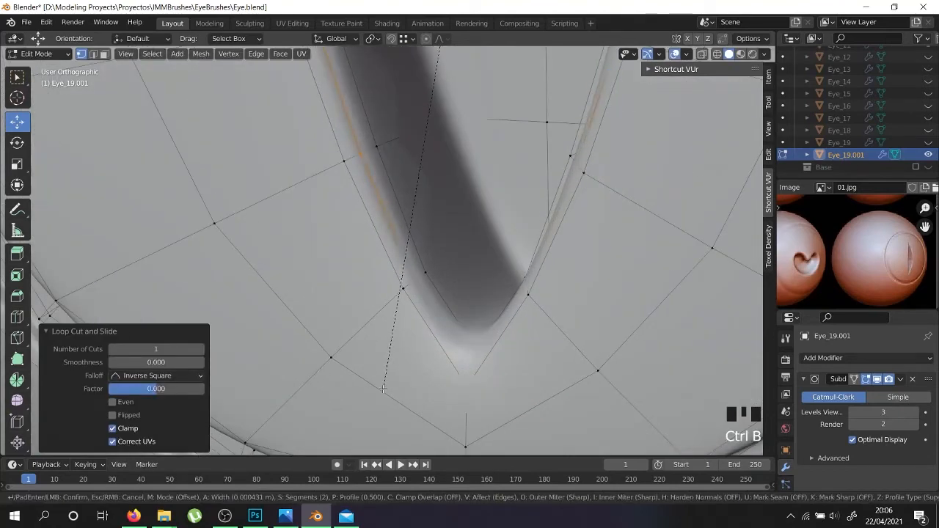
pyautogui.click(396, 389)
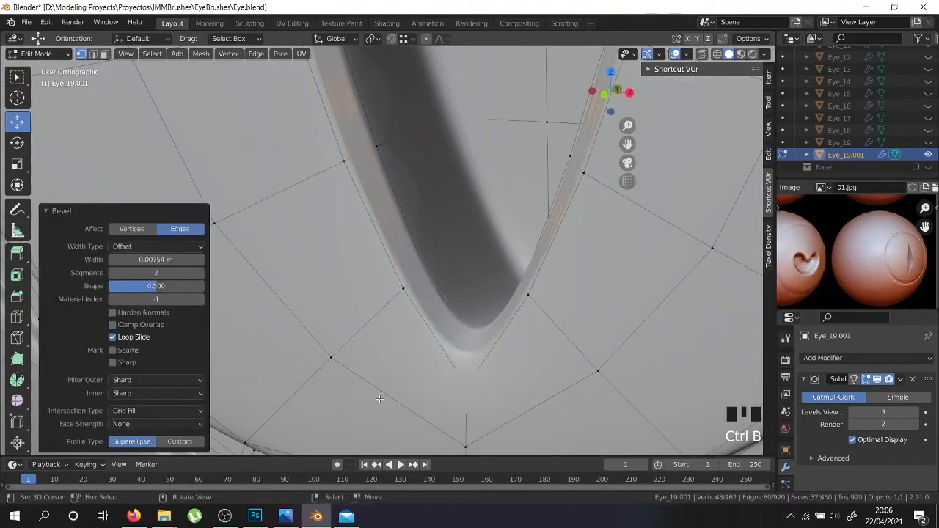
pyautogui.press('Tab')
pyautogui.scroll(-6, 397, 389)
pyautogui.moveTo(396, 388); pyautogui.dragTo(398, 310, button='middle')
pyautogui.scroll(-2, 381, 328)
pyautogui.press('Tab')
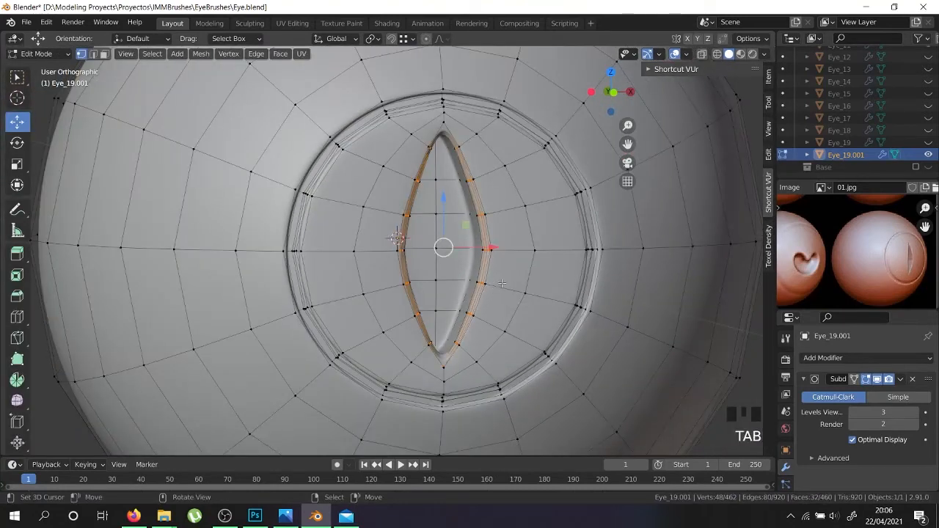
# - Undo the two-segment bevel so only the single rim loop is left selected
pyautogui.scroll(5, 473, 293)
pyautogui.hotkey('ctrl', '2')
pyautogui.hotkey('ctrl', 'z')
pyautogui.hotkey('ctrl', 'z')
pyautogui.hotkey('ctrl', 'z')
pyautogui.scroll(2, 476, 286)
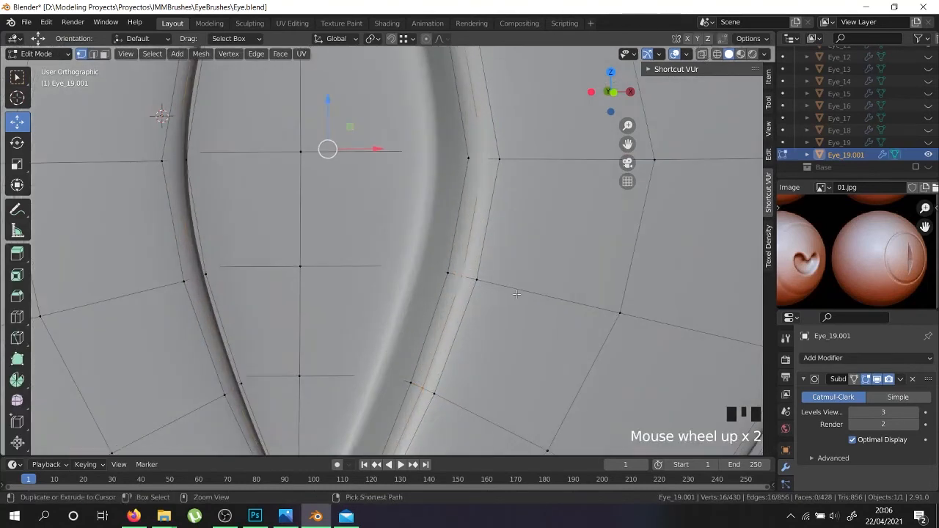
# - Bevel the slit's rim loop with one segment at a width of about 0.0095 m
pyautogui.hotkey('ctrl', 'b')
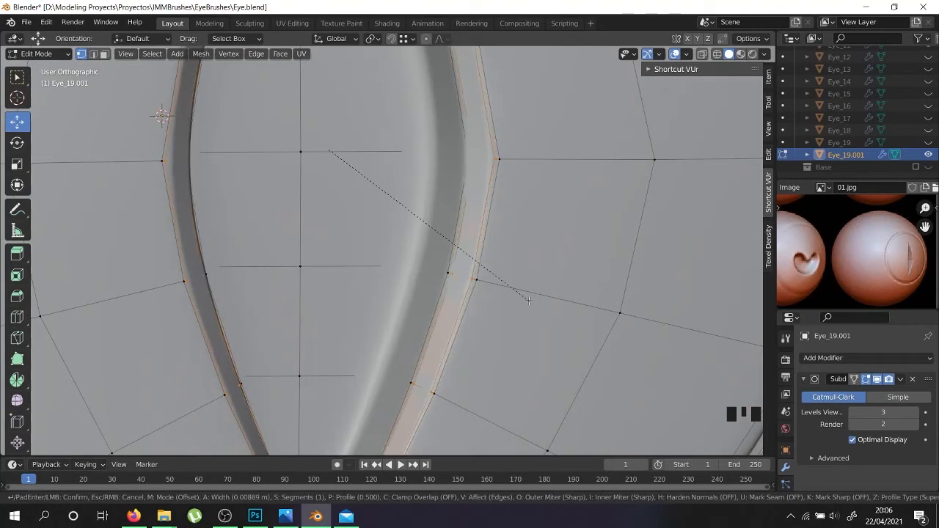
pyautogui.click(529, 300)
pyautogui.scroll(-4, 527, 302)
pyautogui.scroll(1, 527, 302)
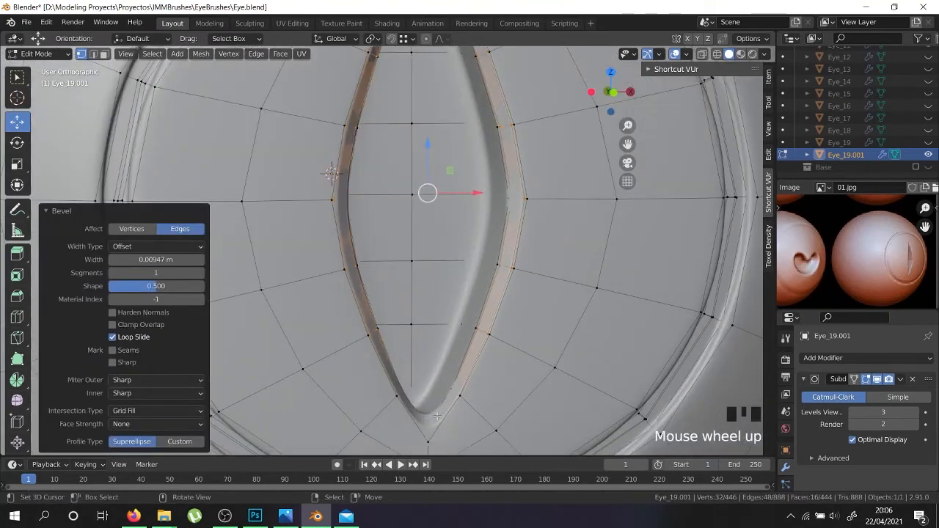
# - Examine the bevelled rim at the slit's lower tip in wireframe and the smoothed eye in Object Mode
pyautogui.press('Tab')
pyautogui.press('Tab')
pyautogui.scroll(4, 429, 437)
pyautogui.hotkey('shift', 'z')
pyautogui.scroll(3, 423, 436)
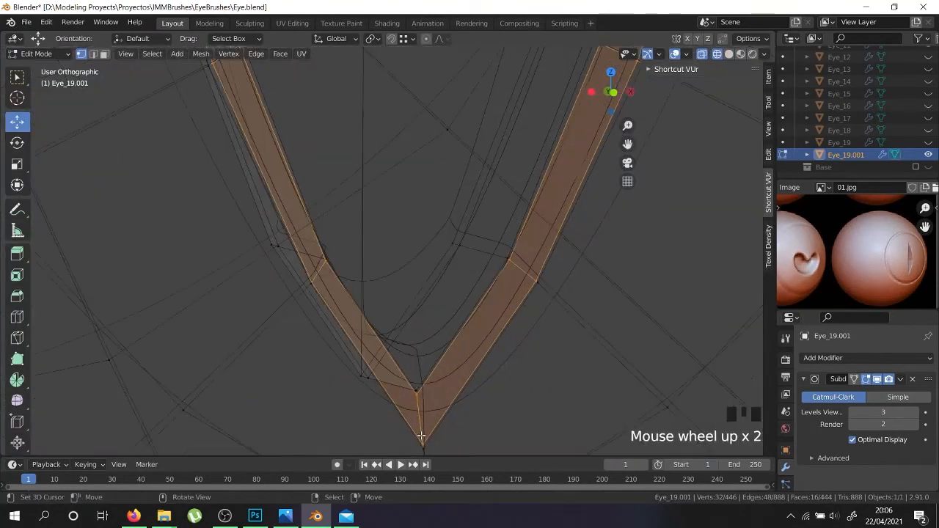
pyautogui.scroll(-6, 421, 435)
pyautogui.hotkey('shift', 'z')
pyautogui.scroll(-4, 444, 396)
pyautogui.press('Tab')
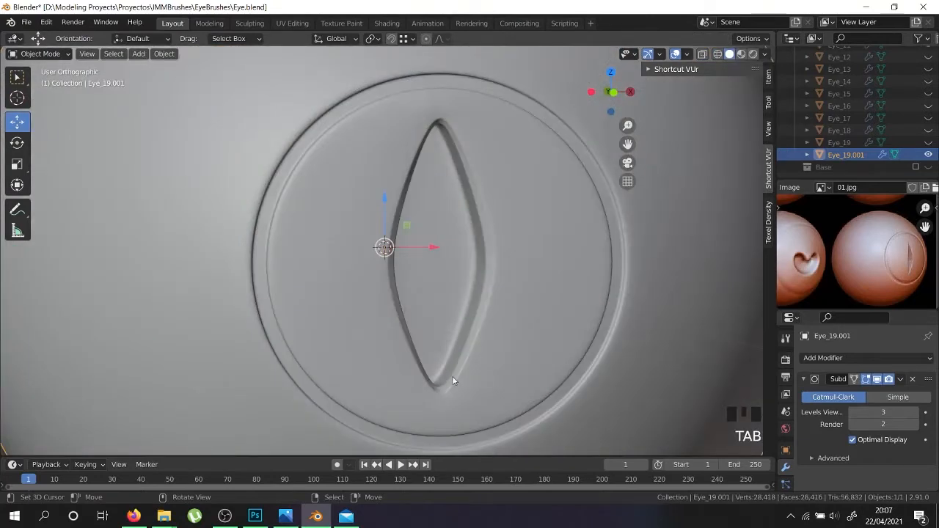
pyautogui.scroll(-5, 452, 377)
pyautogui.moveTo(451, 382); pyautogui.dragTo(408, 344, button='middle')
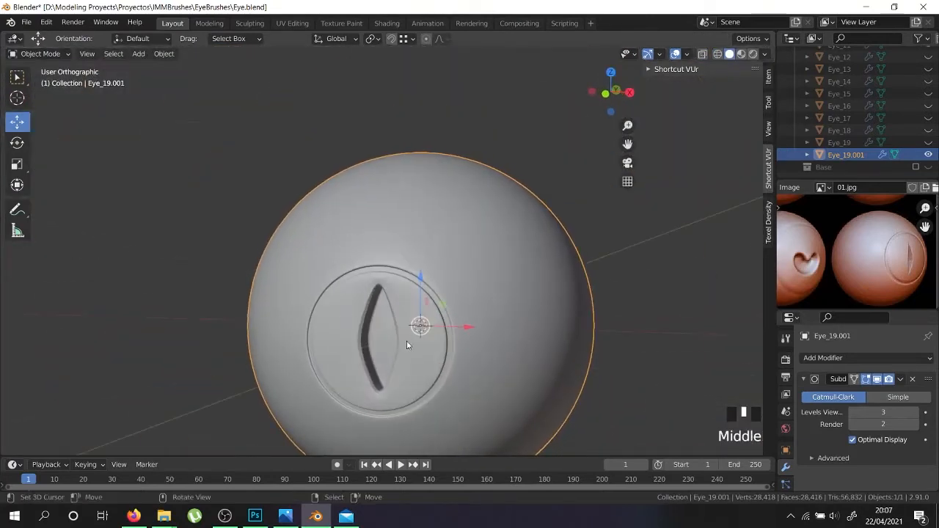
# - Select the face loop along the slit's inner wall and grow the selection to the adjacent faces
pyautogui.press('Tab')
pyautogui.scroll(5, 390, 376)
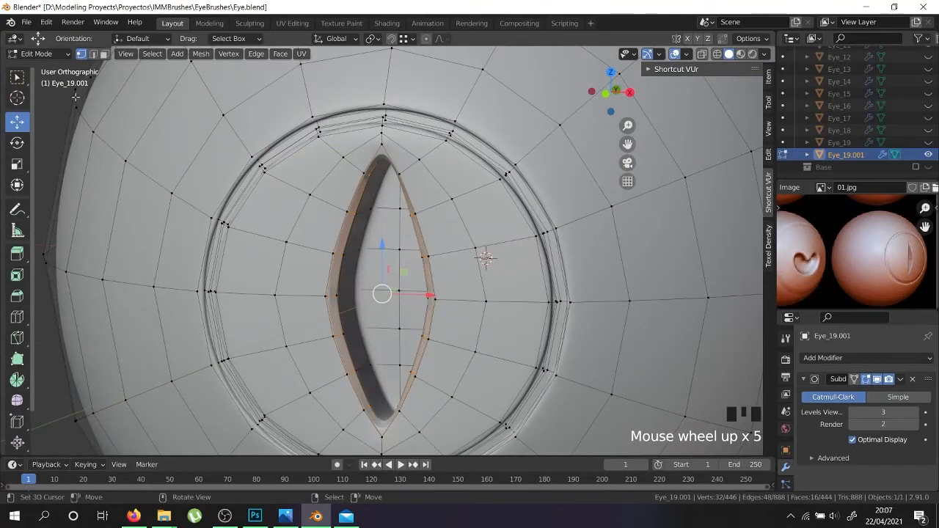
pyautogui.rightClick(349, 336)
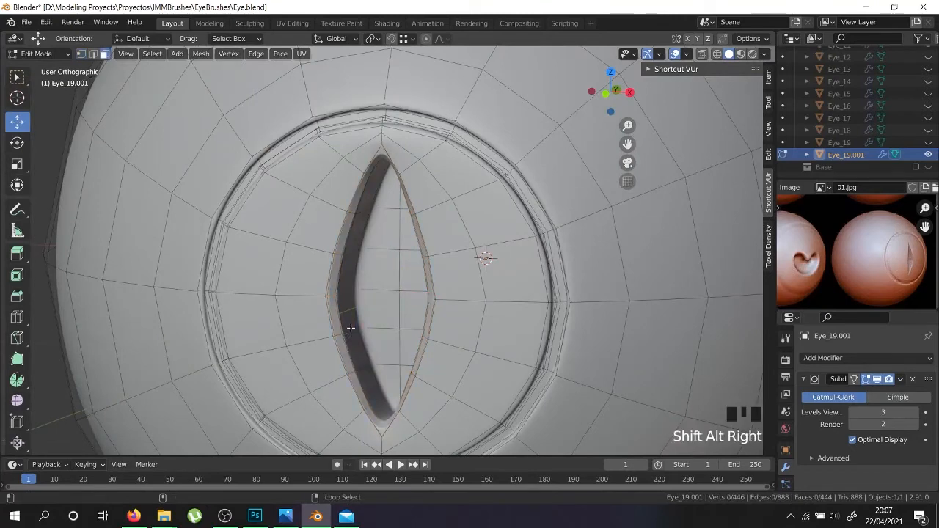
pyautogui.keyDown('alt'); pyautogui.keyDown('shift'); pyautogui.rightClick(351, 328); pyautogui.keyUp('shift'); pyautogui.keyUp('alt')
pyautogui.keyDown('alt'); pyautogui.keyDown('shift'); pyautogui.rightClick(351, 328); pyautogui.keyUp('shift'); pyautogui.keyUp('alt')
pyautogui.hotkey('shift', 'z')
pyautogui.moveTo(350, 381); pyautogui.dragTo(327, 440, button='middle')
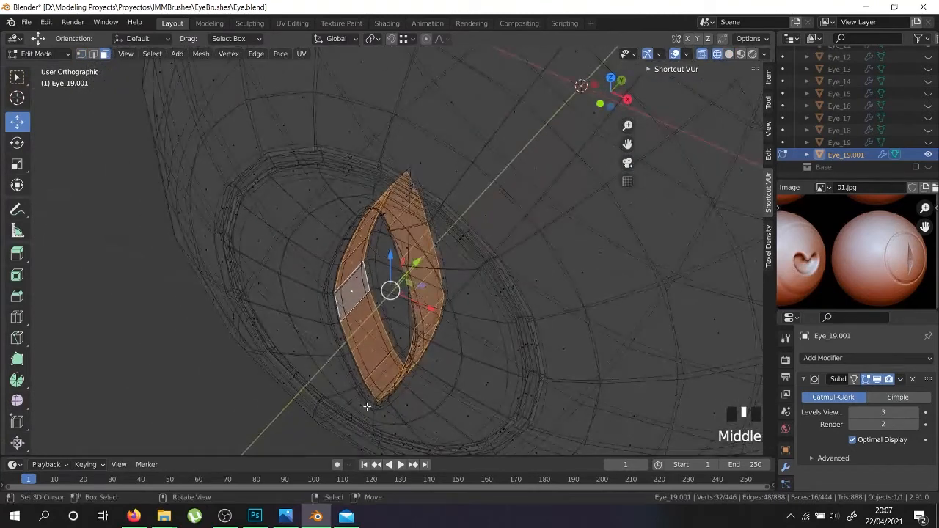
pyautogui.scroll(5, 367, 406)
pyautogui.press('ctrl+KP_Add')
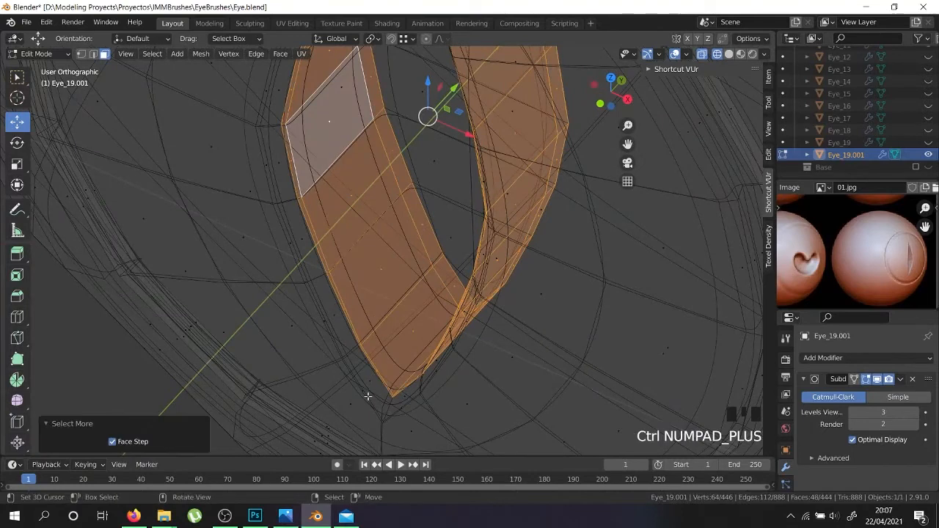
# - Try to scale the slit's selected inner faces uniformly to about 0.84 from the front view
pyautogui.scroll(-4, 367, 396)
pyautogui.press('KP_1')
pyautogui.hotkey('shift', 'z')
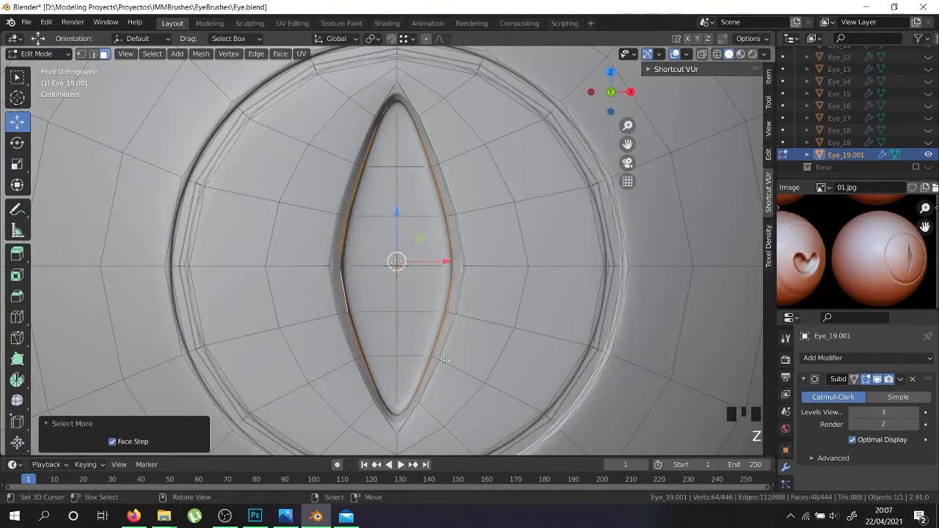
pyautogui.press('s')
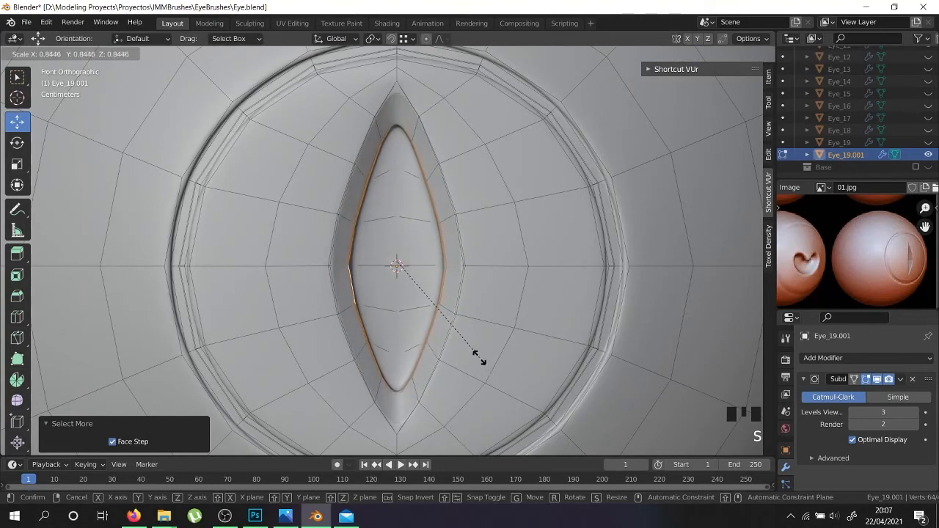
pyautogui.click(477, 358)
pyautogui.press('Tab')
pyautogui.moveTo(477, 358); pyautogui.dragTo(578, 251, button='middle')
# - Undo the uniform scaling of the slit's inner faces in Edit Mode
pyautogui.press('Tab')
pyautogui.hotkey('ctrl', 'z')
pyautogui.hotkey('ctrl', 'z')
pyautogui.hotkey('ctrl', 'z')
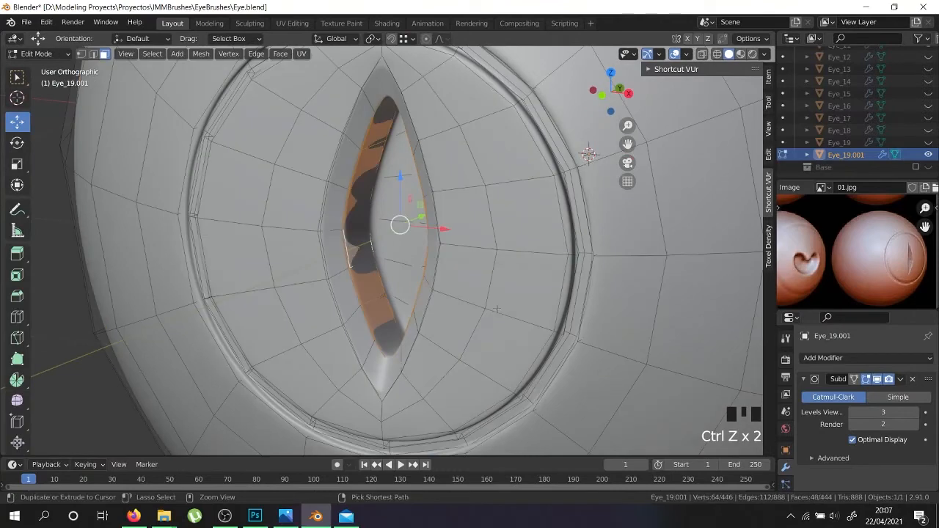
# - Scale the slit's selected inner faces inward on X and Z only, excluding Y, and check the smoothed shape
pyautogui.press('s')
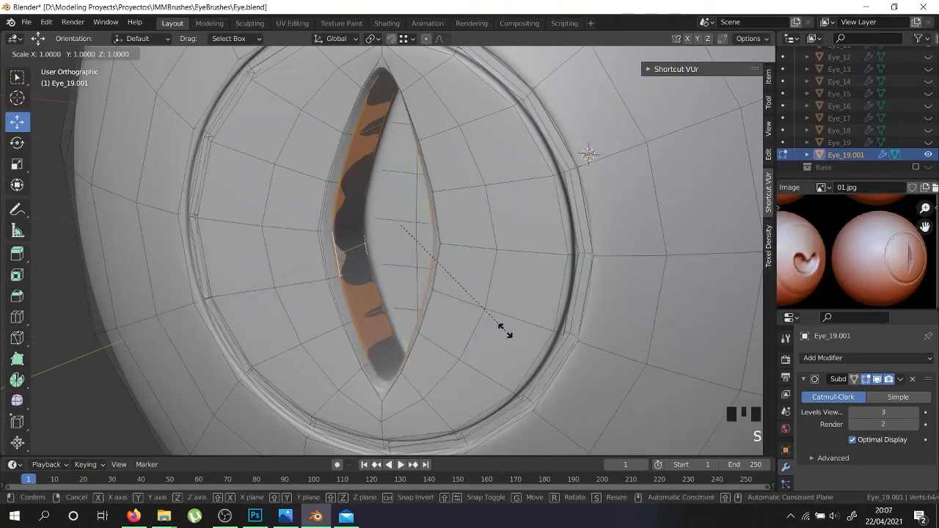
pyautogui.hotkey('shift', 'y')
pyautogui.click(488, 315)
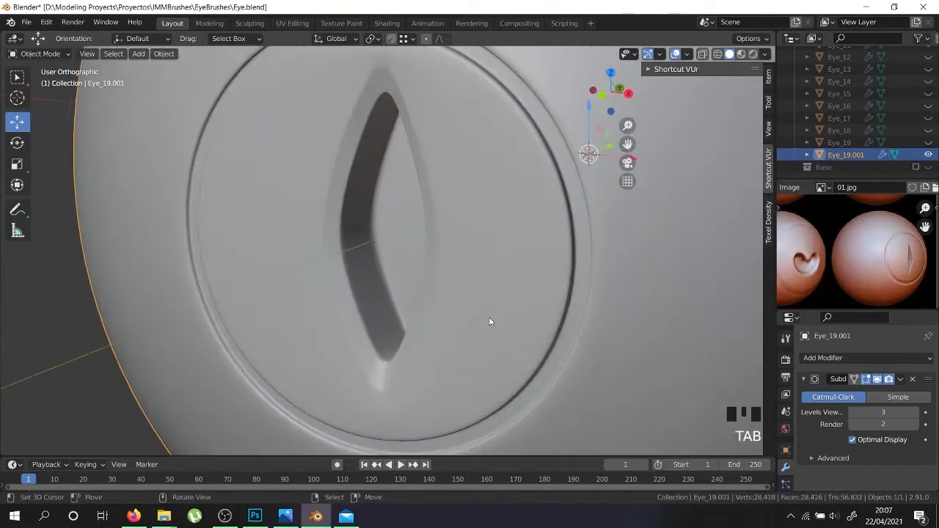
pyautogui.press('Tab')
pyautogui.scroll(-4, 463, 315)
pyautogui.moveTo(463, 315); pyautogui.dragTo(557, 355, button='middle')
pyautogui.scroll(3, 558, 355)
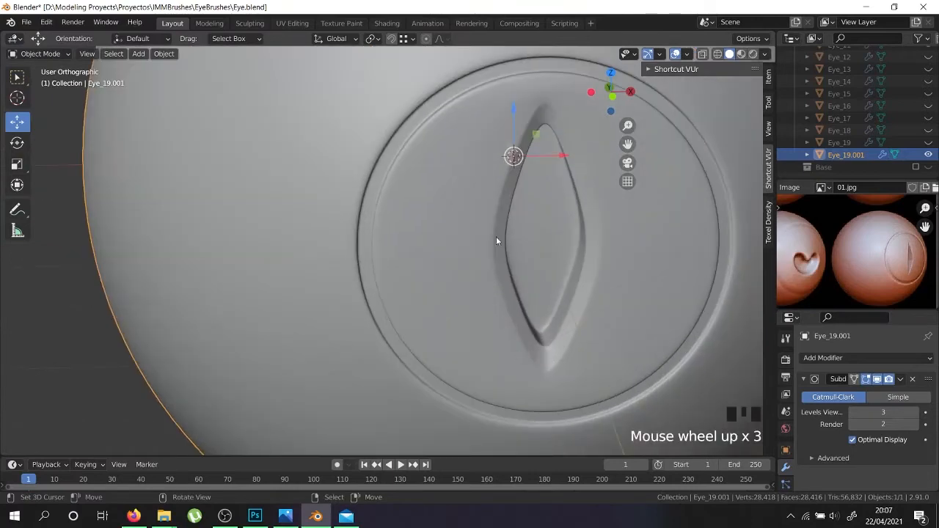
# - Select the edge loop around the slit's outer rim and slide it outward by a factor of about -0.11
pyautogui.press('Tab')
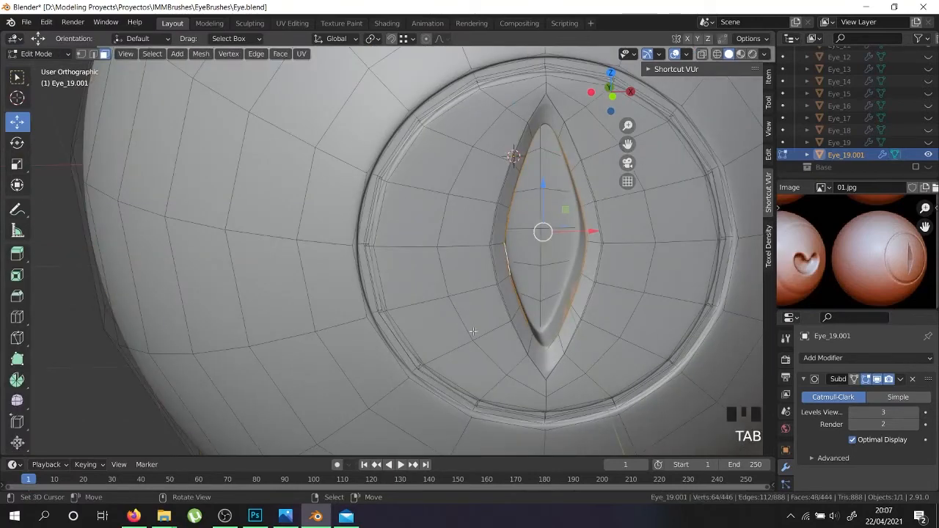
pyautogui.rightClick(489, 261)
pyautogui.click(96, 56)
pyautogui.scroll(4, 500, 243)
pyautogui.rightClick(477, 260)
pyautogui.keyDown('alt'); pyautogui.keyDown('shift'); pyautogui.rightClick(473, 256); pyautogui.keyUp('shift'); pyautogui.keyUp('alt')
pyautogui.keyDown('alt'); pyautogui.keyDown('shift'); pyautogui.rightClick(473, 256); pyautogui.keyUp('shift'); pyautogui.keyUp('alt')
pyautogui.keyDown('alt'); pyautogui.keyDown('shift'); pyautogui.rightClick(473, 256); pyautogui.keyUp('shift'); pyautogui.keyUp('alt')
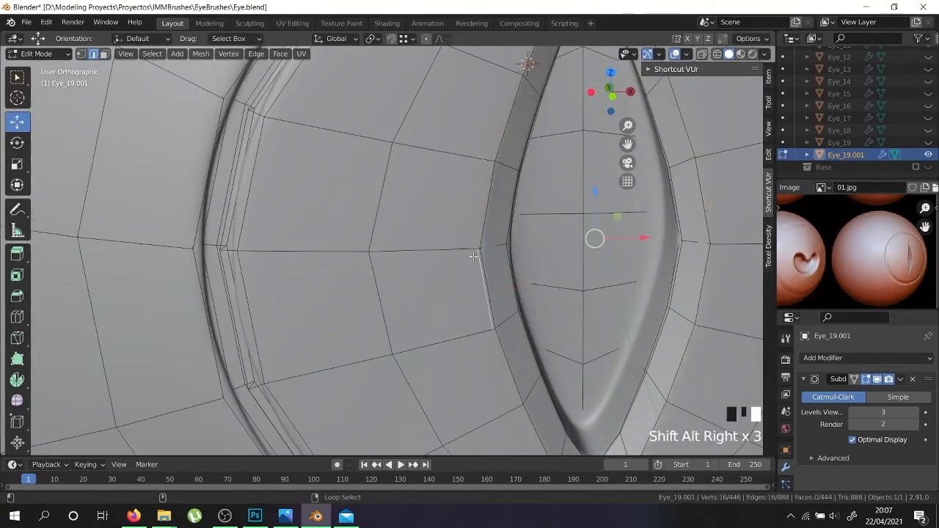
pyautogui.press('g')
pyautogui.press('g')
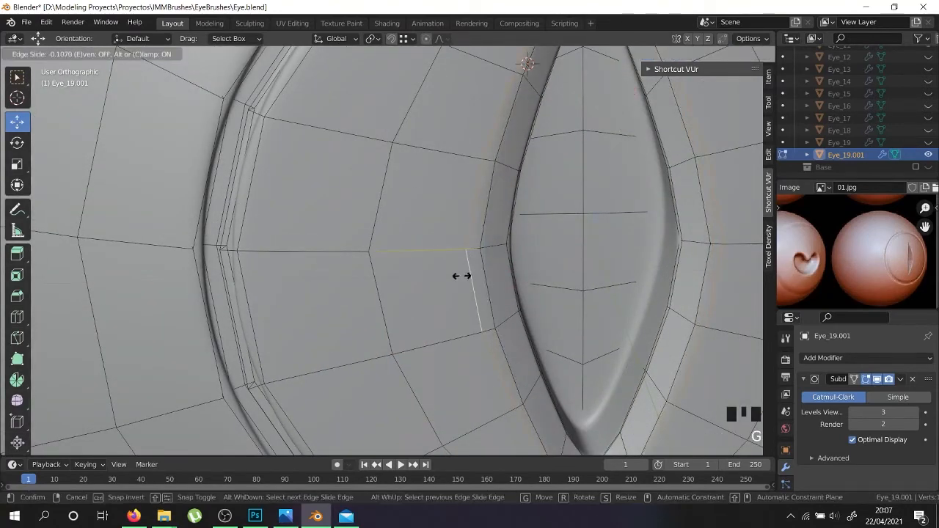
pyautogui.click(462, 273)
# - Examine the smoothed slit pupil from several angles in Object Mode and compare it with the full reference sheet
pyautogui.scroll(-4, 463, 273)
pyautogui.press('Tab')
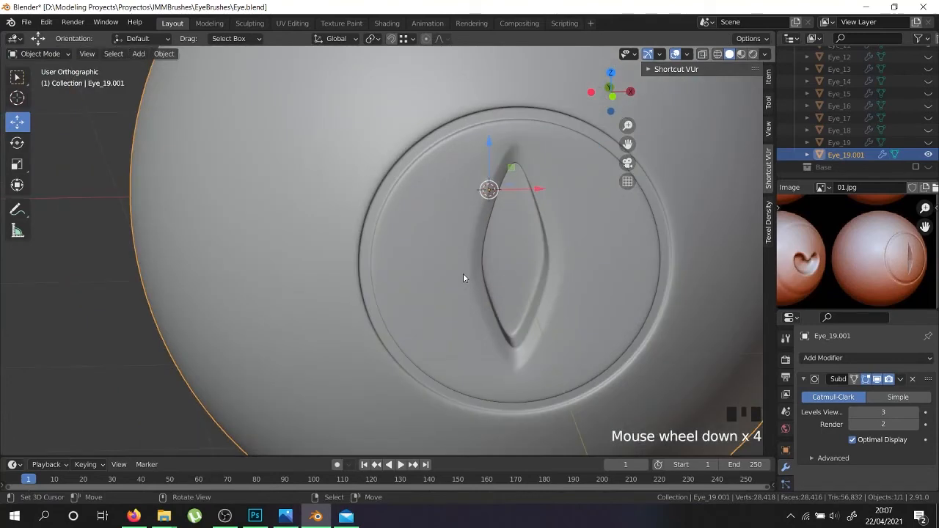
pyautogui.moveTo(541, 341); pyautogui.dragTo(565, 277, button='middle')
pyautogui.scroll(-4, 524, 253)
pyautogui.keyDown('shift'); pyautogui.moveTo(524, 252); pyautogui.dragTo(419, 355, button='middle'); pyautogui.keyUp('shift')
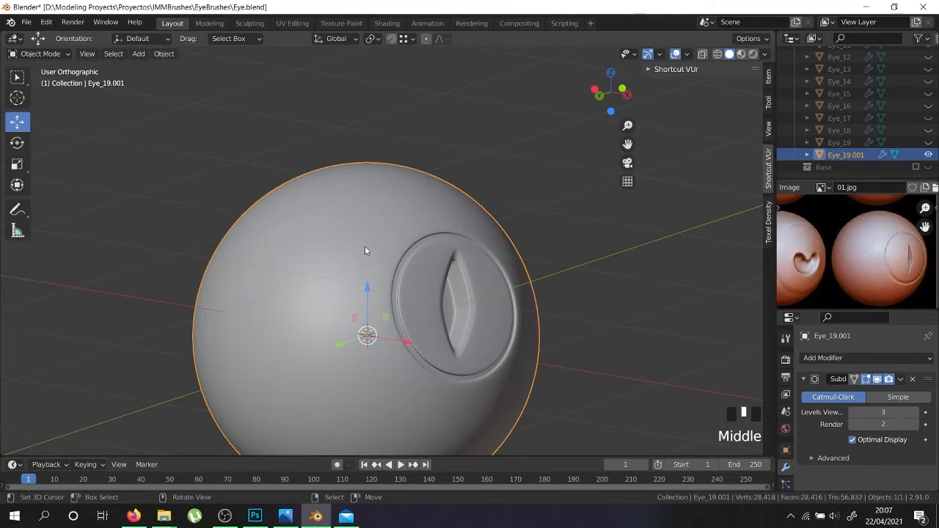
pyautogui.moveTo(422, 314); pyautogui.dragTo(413, 384, button='middle')
pyautogui.moveTo(372, 374); pyautogui.dragTo(428, 348, button='middle')
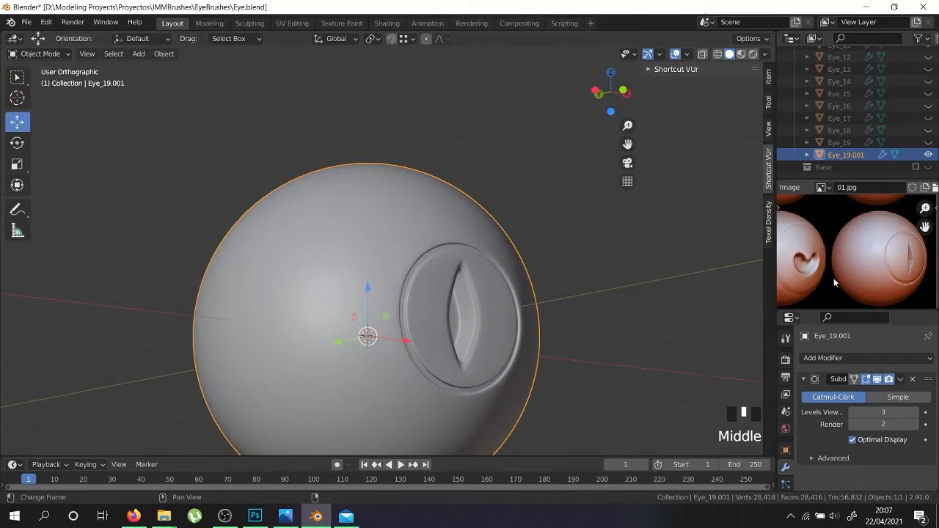
pyautogui.scroll(-6, 837, 264)
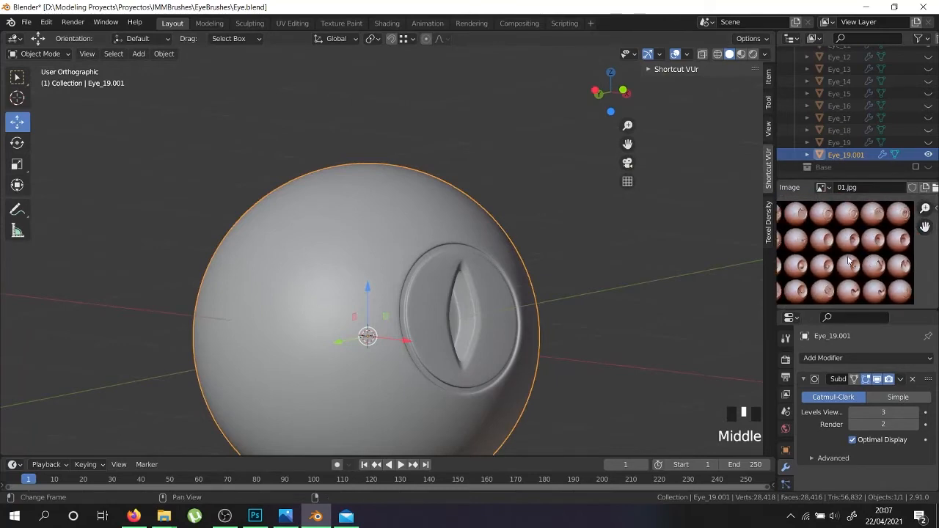
# - Select all the floor faces inside the slit pupil, duplicate them in place and separate the copy into its own object
pyautogui.press('Tab')
pyautogui.moveTo(469, 353); pyautogui.dragTo(444, 387, button='middle')
pyautogui.scroll(7, 444, 387)
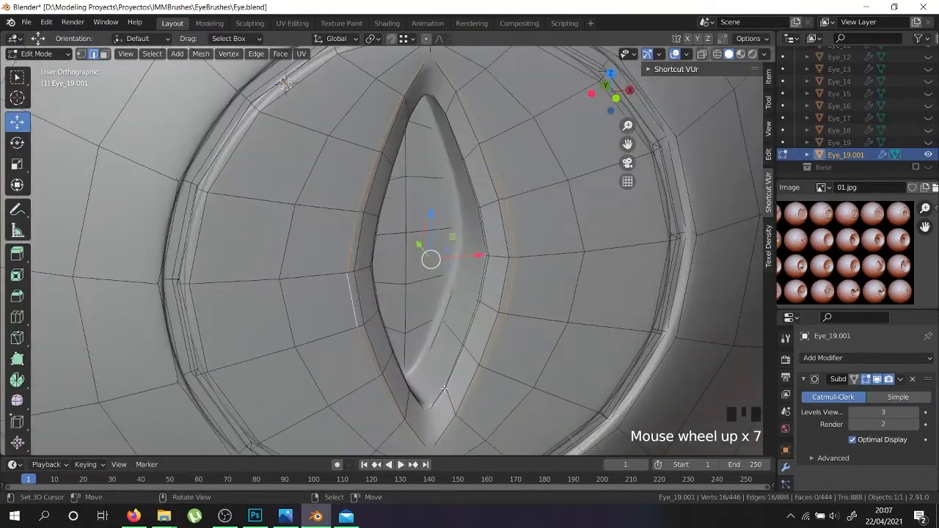
pyautogui.scroll(-2, 459, 359)
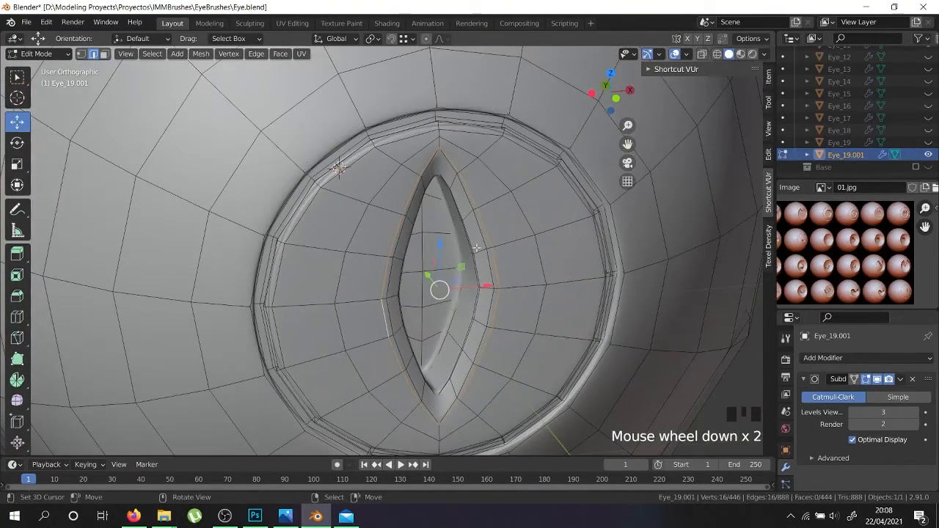
pyautogui.rightClick(434, 331)
pyautogui.press('3')
pyautogui.click(435, 331)
pyautogui.keyDown('alt'); pyautogui.moveTo(434, 331); pyautogui.dragTo(402, 179, button='middle'); pyautogui.keyUp('alt')
pyautogui.scroll(2, 401, 180)
pyautogui.rightClick(435, 218)
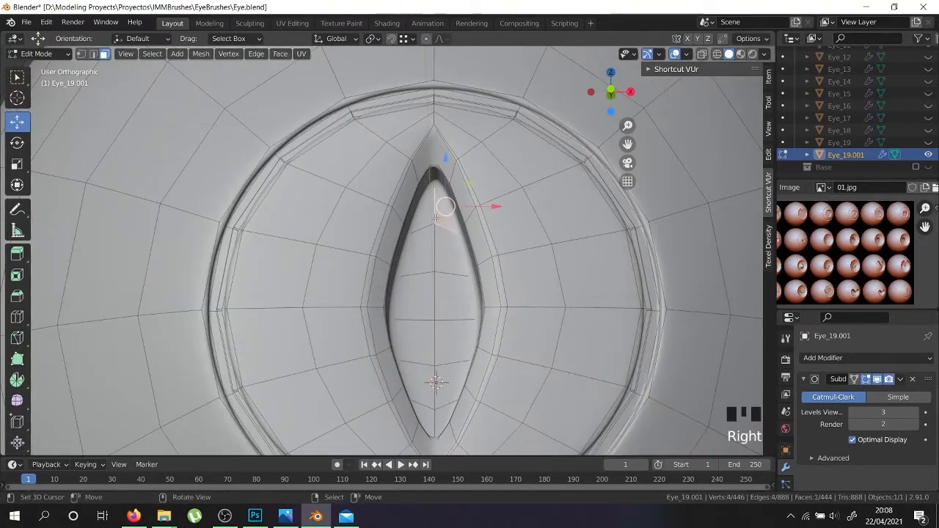
pyautogui.keyDown('shift'); pyautogui.rightClick(431, 224); pyautogui.keyUp('shift')
pyautogui.keyDown('shift'); pyautogui.rightClick(434, 253); pyautogui.keyUp('shift')
pyautogui.keyDown('shift'); pyautogui.rightClick(437, 279); pyautogui.keyUp('shift')
pyautogui.keyDown('shift'); pyautogui.rightClick(425, 304); pyautogui.keyUp('shift')
pyautogui.keyDown('shift'); pyautogui.rightClick(420, 334); pyautogui.keyUp('shift')
pyautogui.keyDown('shift'); pyautogui.rightClick(415, 354); pyautogui.keyUp('shift')
pyautogui.keyDown('shift'); pyautogui.rightClick(423, 396); pyautogui.keyUp('shift')
pyautogui.keyDown('shift'); pyautogui.rightClick(449, 390); pyautogui.keyUp('shift')
pyautogui.moveTo(449, 391); pyautogui.dragTo(446, 426, button='middle')
pyautogui.keyDown('shift'); pyautogui.rightClick(445, 422); pyautogui.keyUp('shift')
pyautogui.keyDown('shift'); pyautogui.rightClick(428, 416); pyautogui.keyUp('shift')
pyautogui.scroll(-6, 443, 413)
pyautogui.hotkey('shift', 'd')
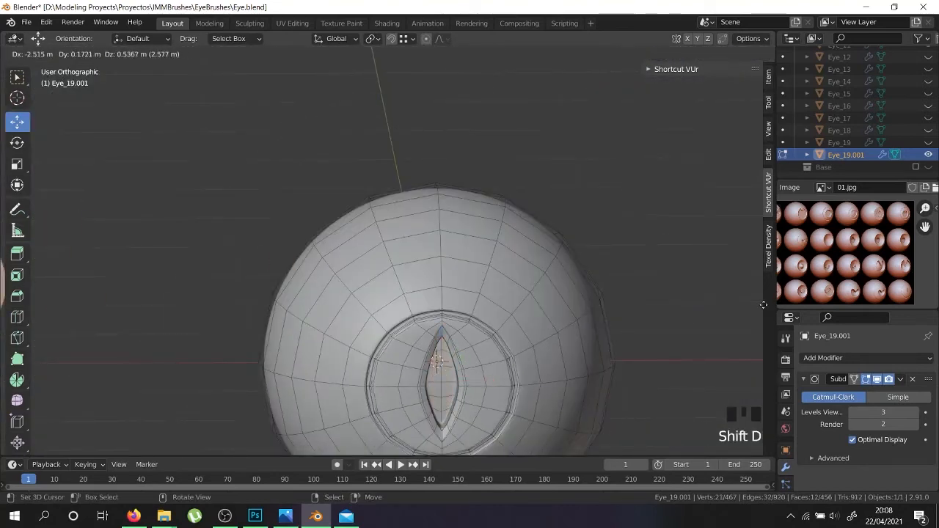
pyautogui.rightClick(114, 299)
pyautogui.press('p')
pyautogui.click(116, 298)
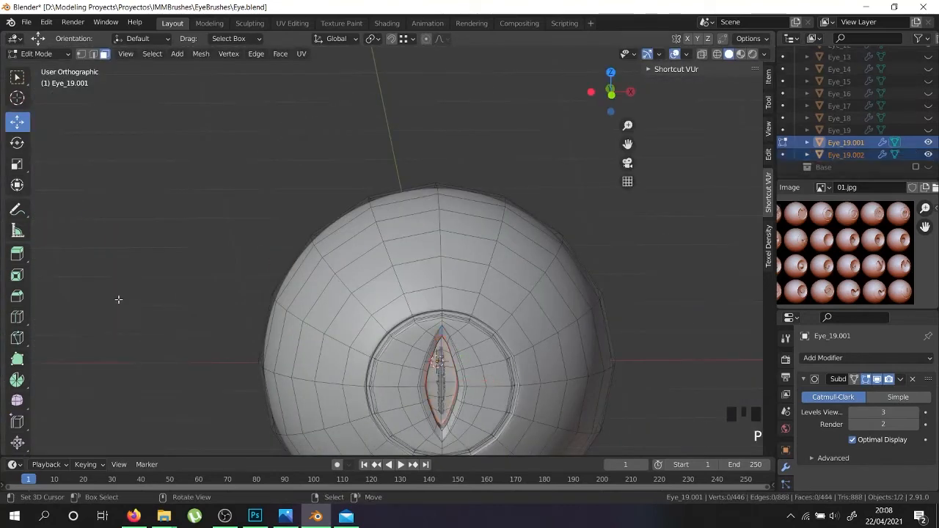
# - Move the separated slit-shaped mesh to the Base collection
pyautogui.press('Tab')
pyautogui.rightClick(439, 377)
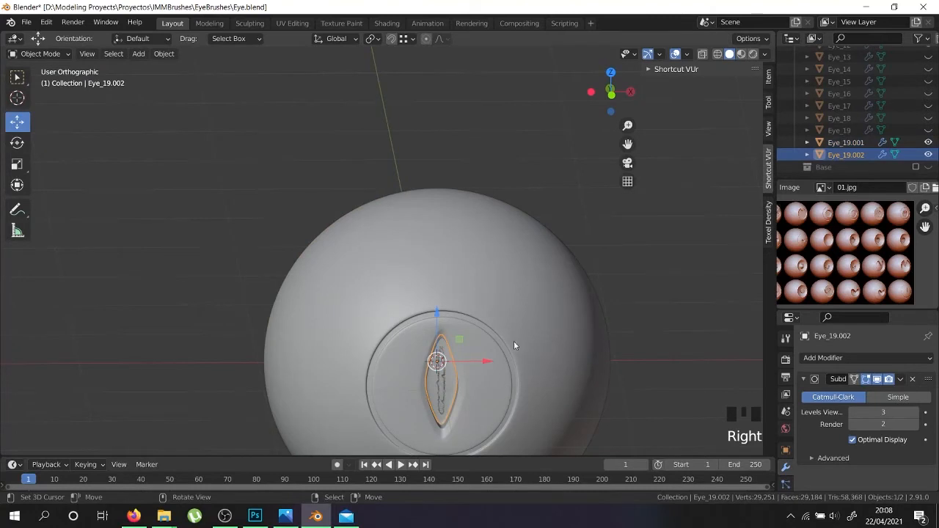
pyautogui.press('m')
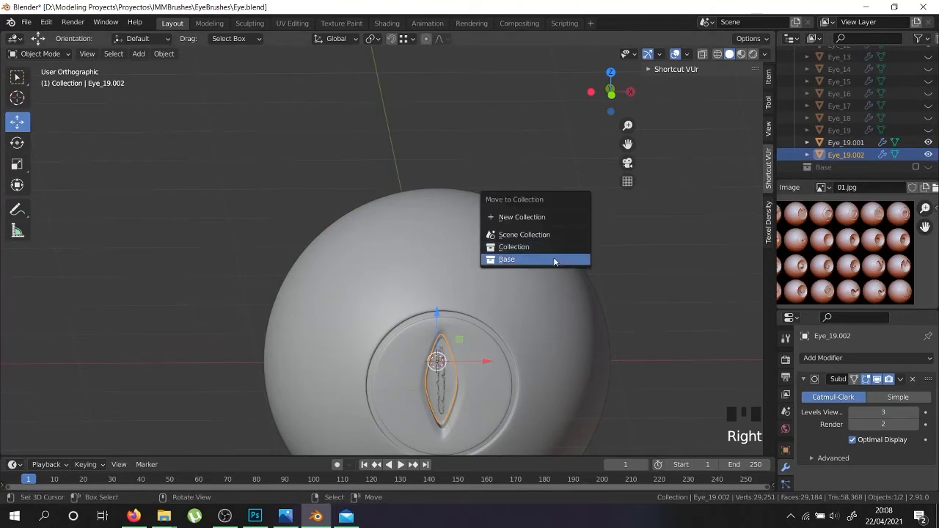
pyautogui.click(553, 259)
# - Rename the Eye_19.001 eyeball as Eye_20 and hide it
pyautogui.click(845, 156)
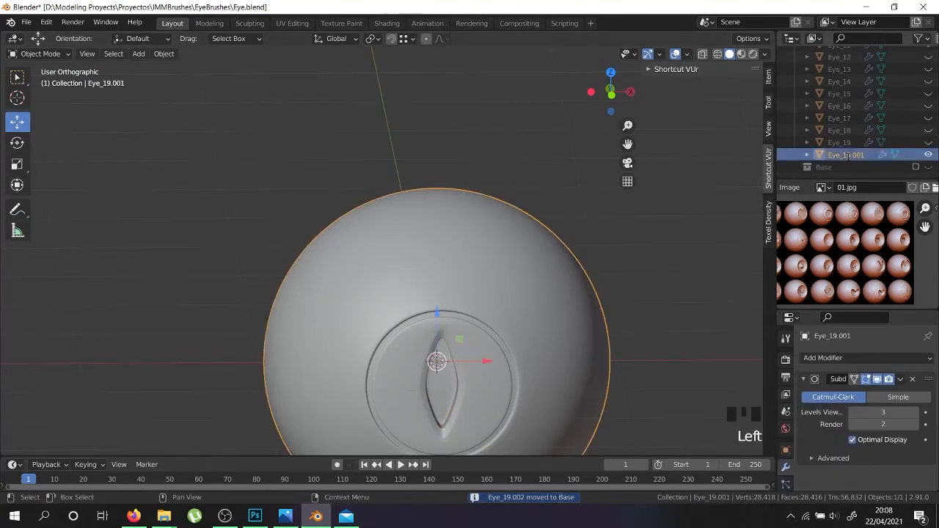
pyautogui.doubleClick(848, 156)
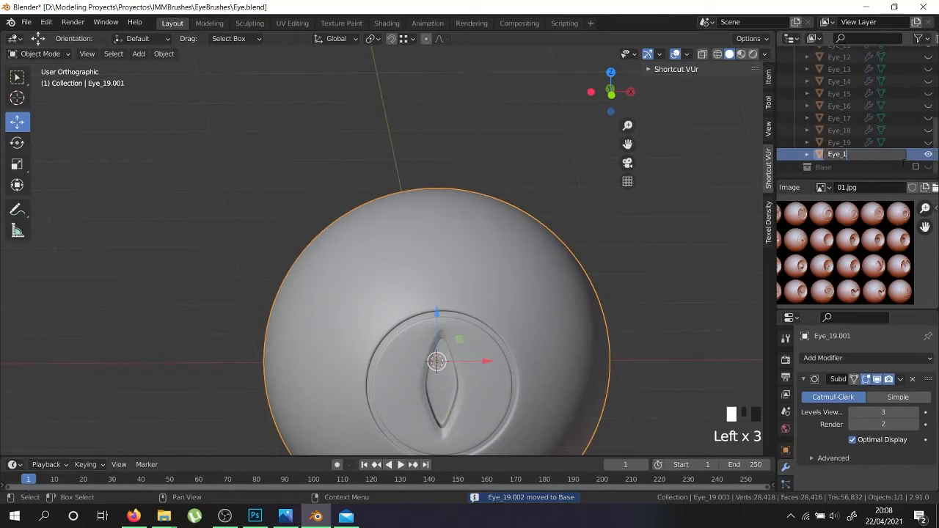
pyautogui.write('20')
pyautogui.press('Return')
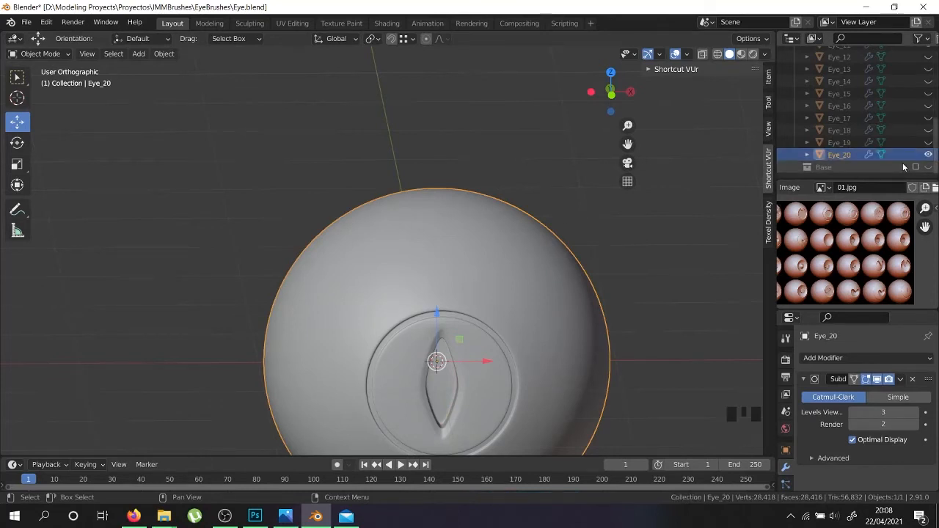
pyautogui.click(927, 155)
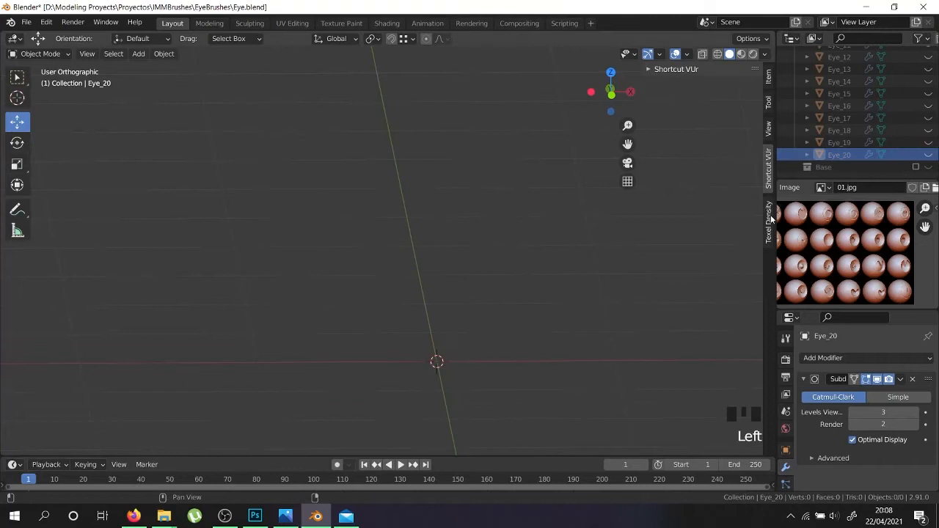
# - Preview the earlier eye variants one at a time to look for a suitable base for the next eye
pyautogui.scroll(4, 917, 128)
pyautogui.scroll(3, 917, 127)
pyautogui.click(929, 77)
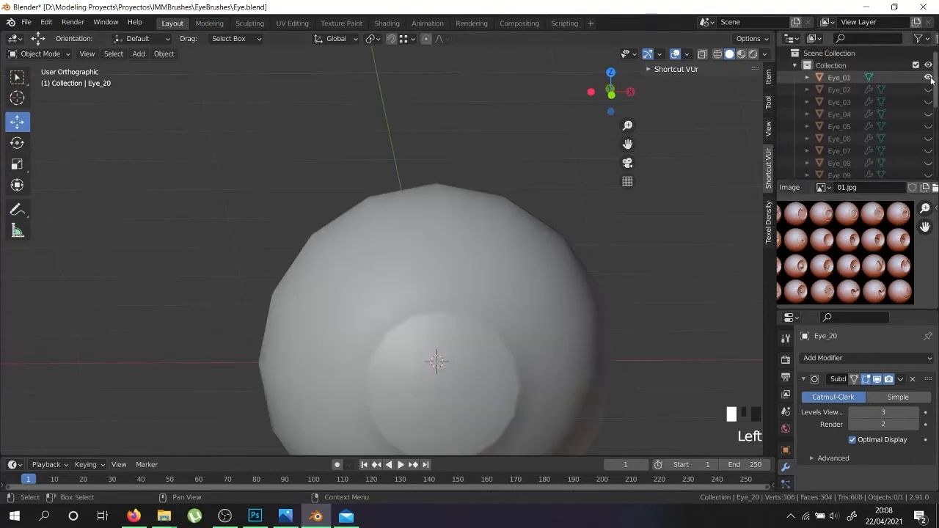
pyautogui.click(928, 77)
pyautogui.click(928, 89)
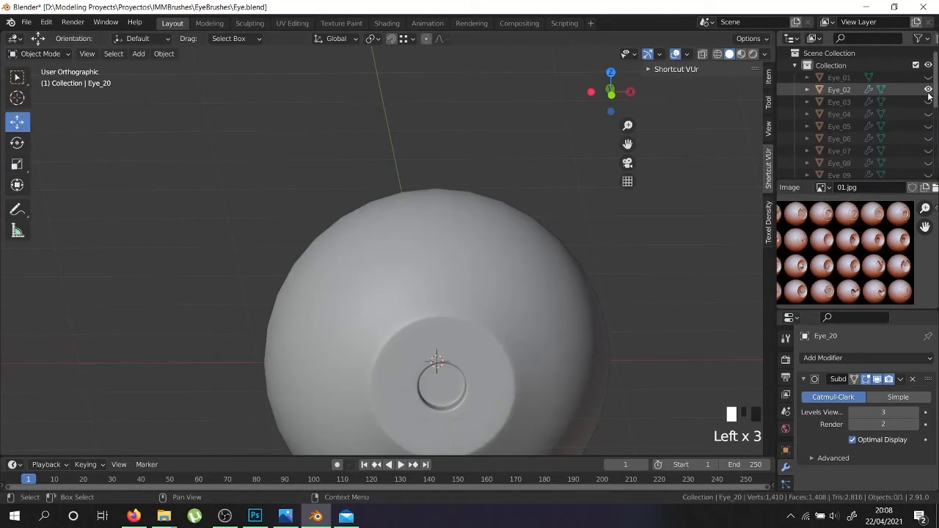
pyautogui.moveTo(514, 407); pyautogui.dragTo(506, 234, button='middle')
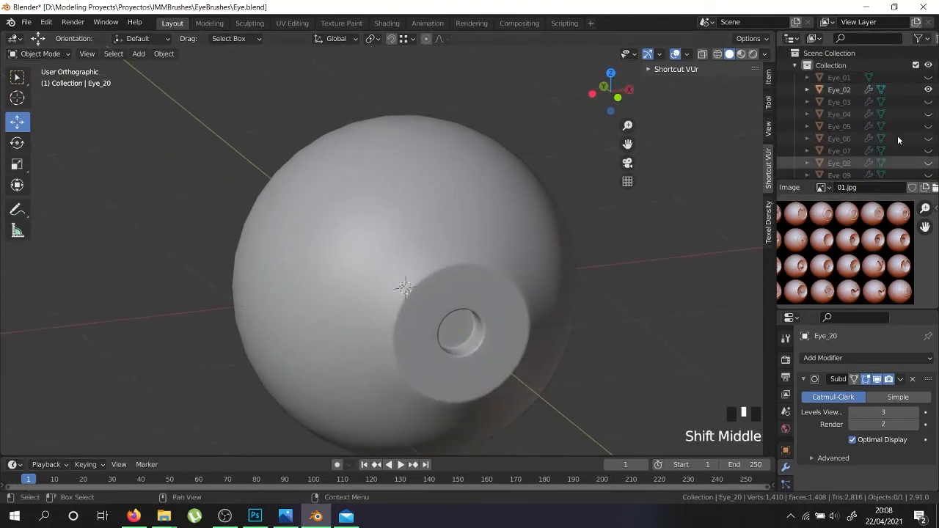
pyautogui.click(928, 89)
pyautogui.click(927, 125)
pyautogui.click(927, 125)
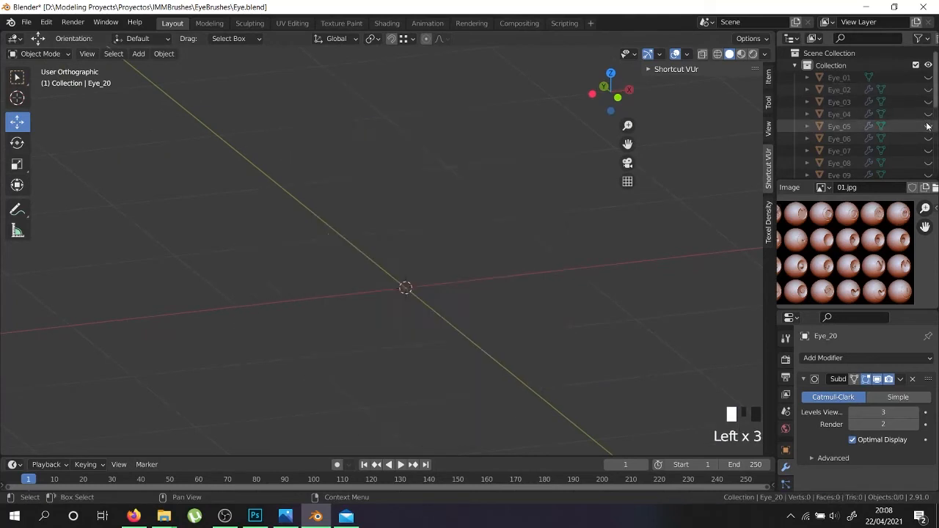
pyautogui.scroll(-1, 928, 156)
pyautogui.click(928, 156)
pyautogui.click(928, 156)
pyautogui.scroll(-1, 928, 157)
# - Show Eye_11, duplicate it in place and hide the original
pyautogui.click(927, 162)
pyautogui.moveTo(601, 345); pyautogui.dragTo(382, 368, button='middle')
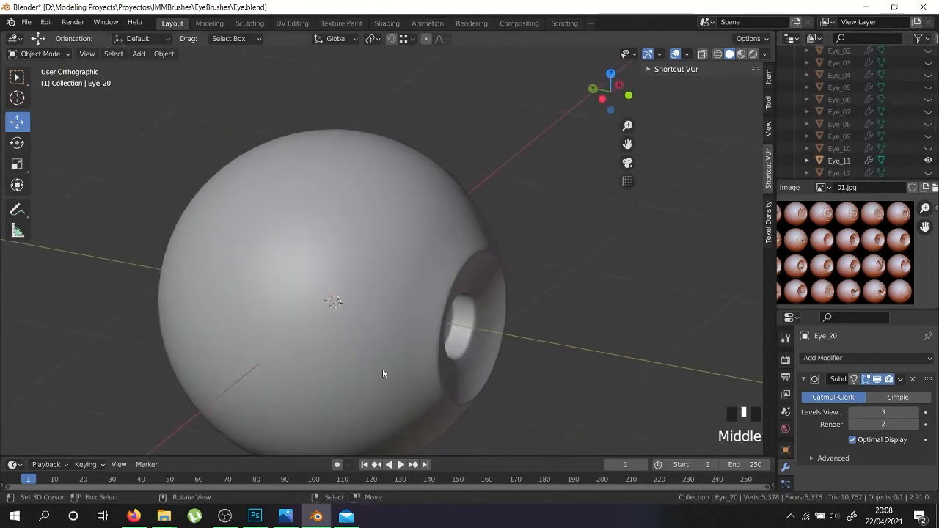
pyautogui.click(411, 275)
pyautogui.scroll(-2, 413, 279)
pyautogui.moveTo(413, 282); pyautogui.dragTo(370, 305, button='middle')
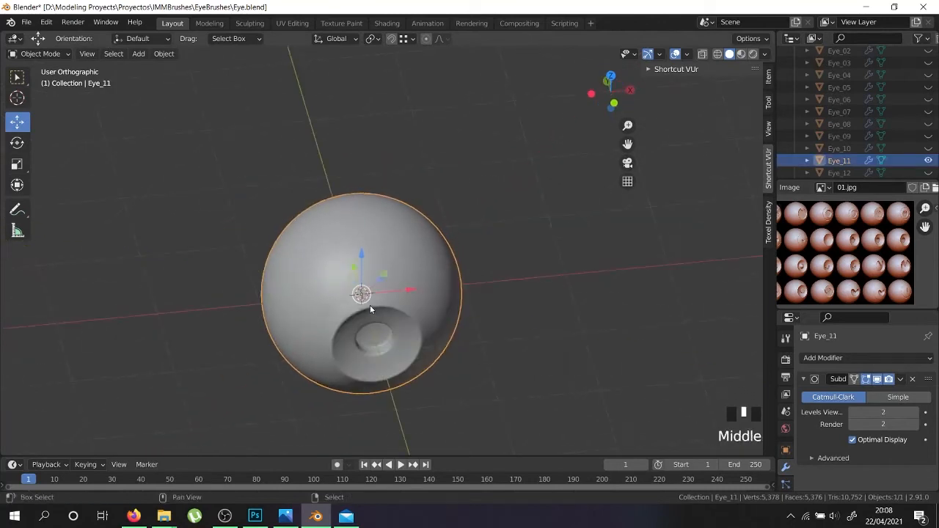
pyautogui.hotkey('shift', 'd')
pyautogui.rightClick(623, 247)
pyautogui.scroll(-2, 895, 138)
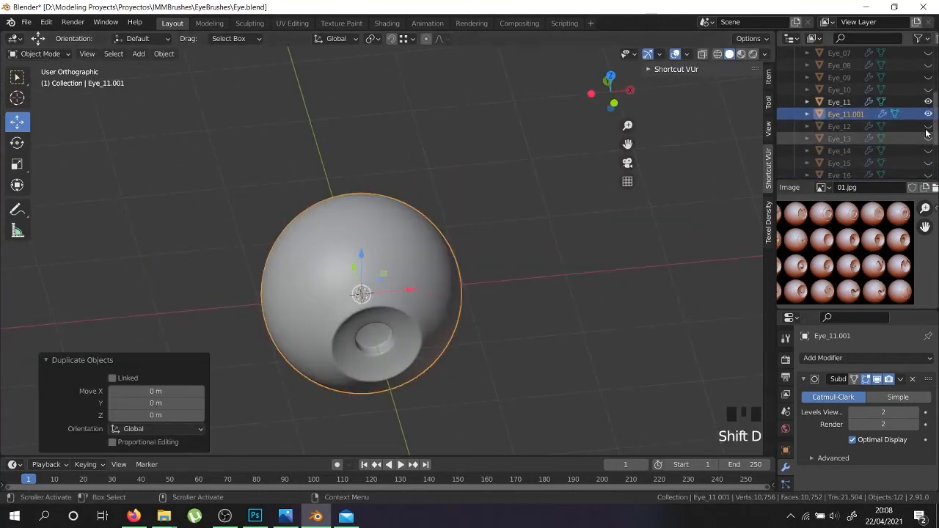
pyautogui.click(928, 102)
# - Rename the Eye_11 duplicate as Eye_21
pyautogui.doubleClick(845, 113)
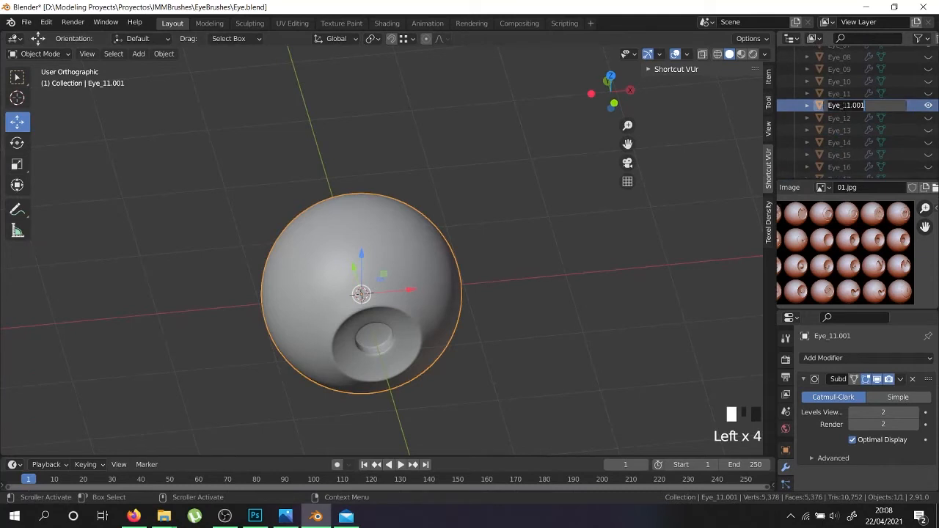
pyautogui.write('Eye_21')
pyautogui.press('Return')
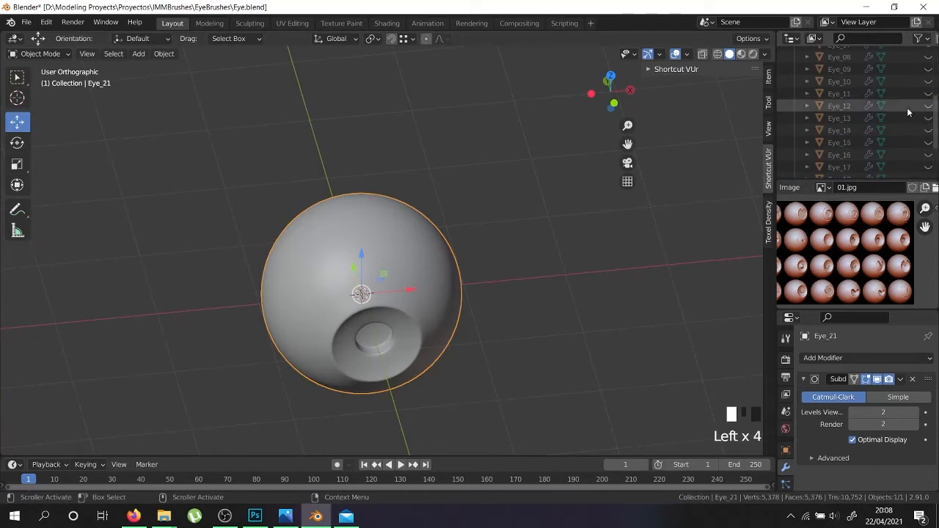
pyautogui.scroll(-2, 898, 111)
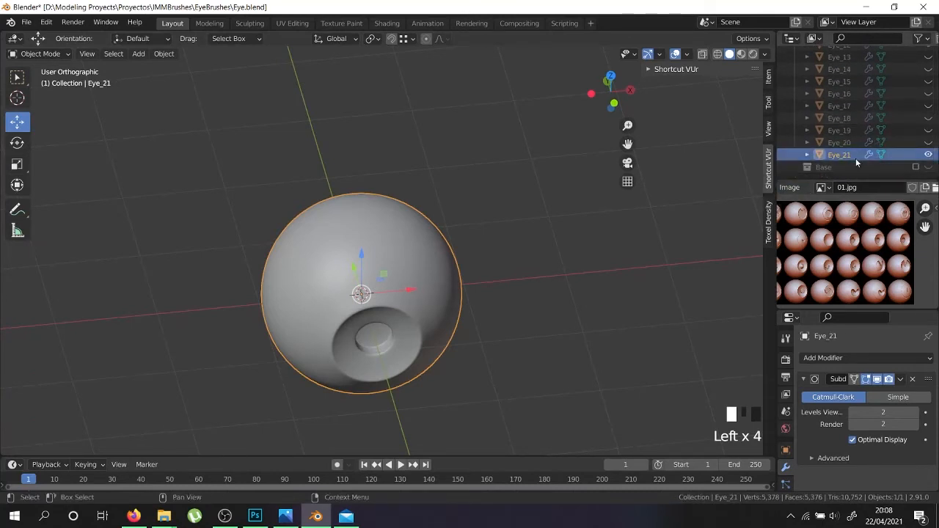
# - Enable the Base collection and duplicate its slit-shaped mesh in place
pyautogui.click(915, 169)
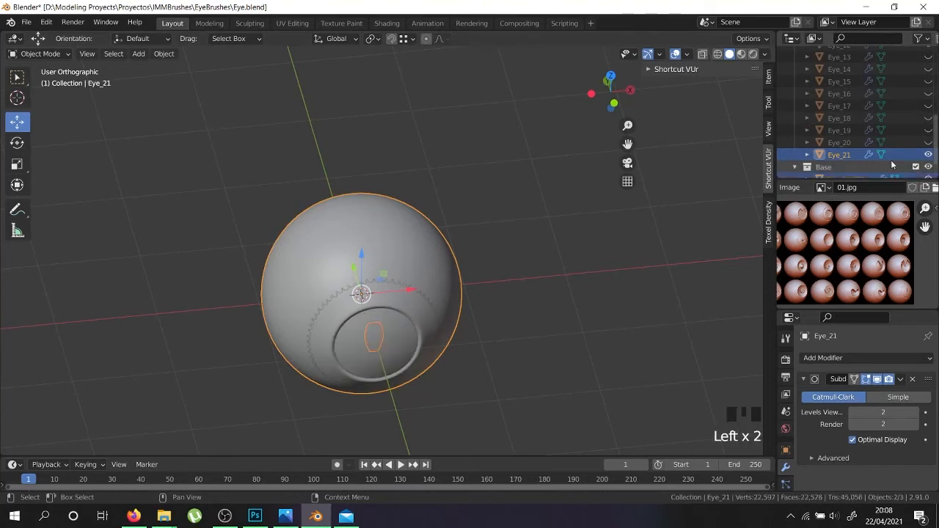
pyautogui.rightClick(374, 344)
pyautogui.rightClick(375, 342)
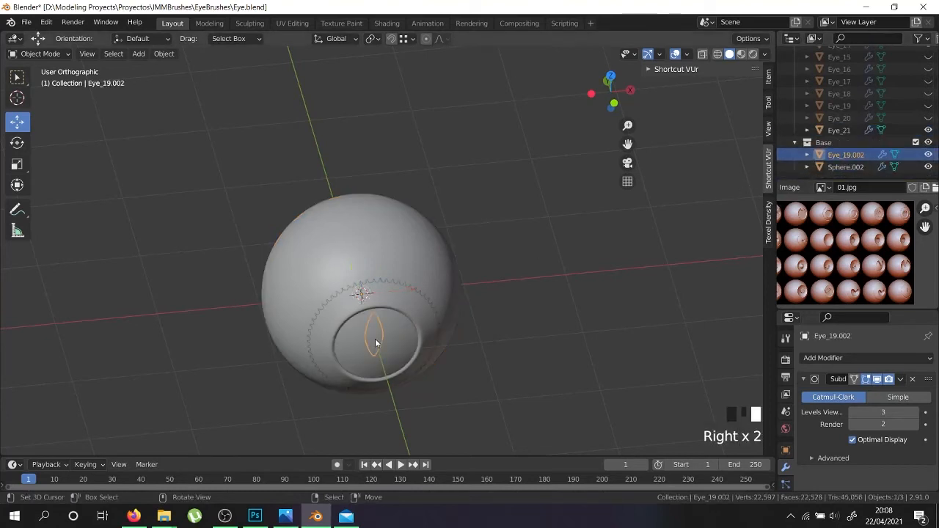
pyautogui.hotkey('shift', 'd')
pyautogui.rightClick(616, 276)
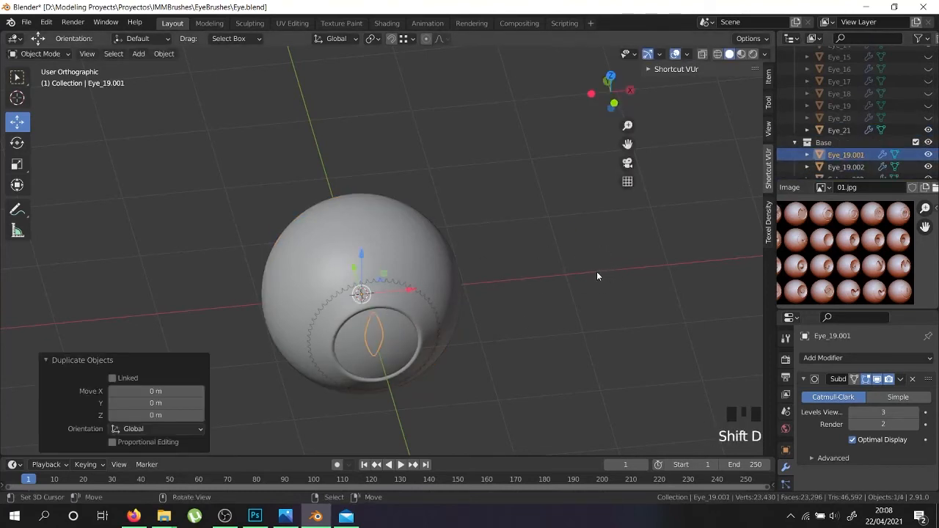
# - Move the duplicated slit mesh to the main Collection and exclude the Base collection from the view layer
pyautogui.scroll(-1, 902, 150)
pyautogui.scroll(-2, 778, 149)
pyautogui.press('m')
pyautogui.click(608, 166)
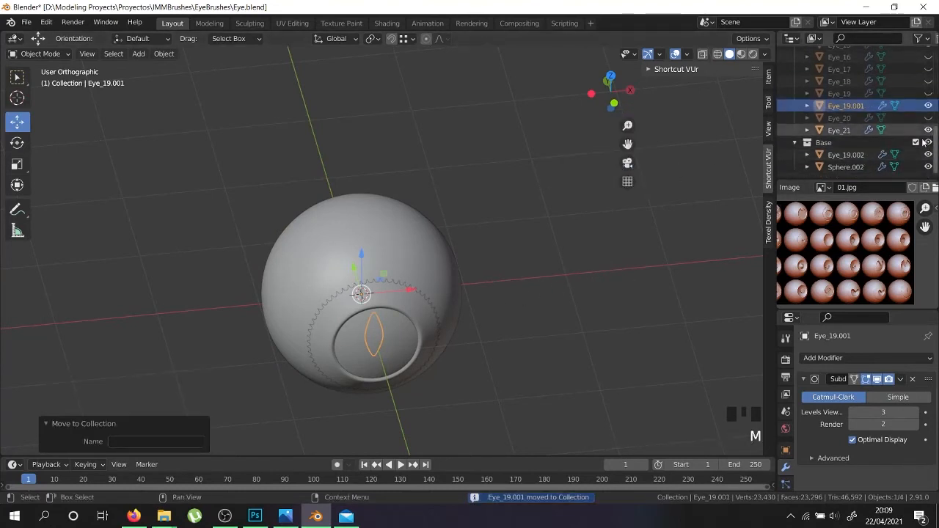
pyautogui.click(914, 143)
pyautogui.scroll(4, 371, 328)
pyautogui.rightClick(370, 340)
pyautogui.rightClick(381, 341)
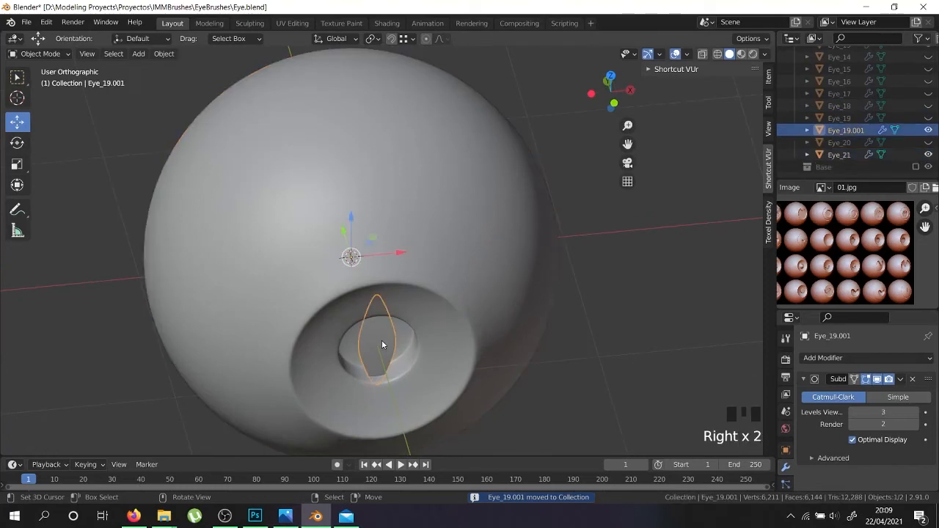
pyautogui.press('KP_1')
pyautogui.scroll(2, 428, 342)
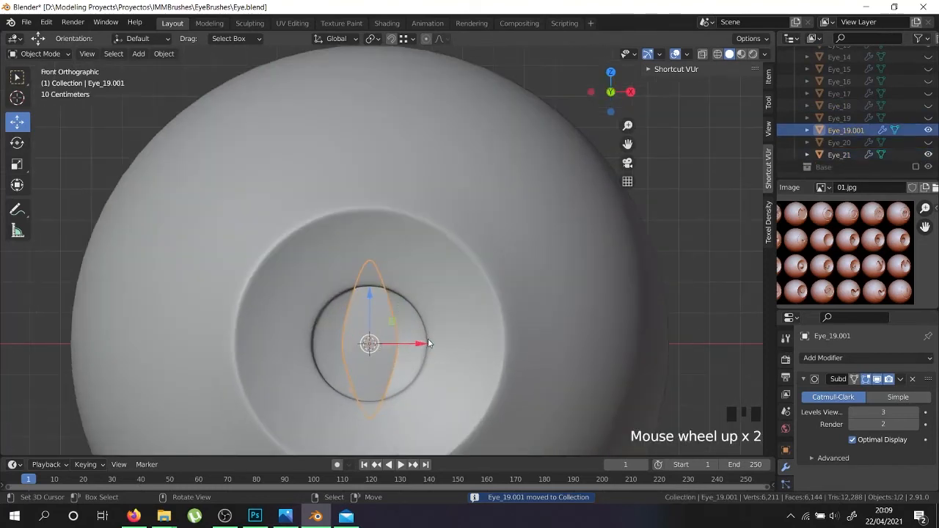
# - Select the face loop on Eye_21's inner pupil wall, grow the selection to the adjacent rings and scale it by 1.526
pyautogui.rightClick(428, 338)
pyautogui.press('Tab')
pyautogui.moveTo(427, 338); pyautogui.dragTo(449, 361, button='middle')
pyautogui.rightClick(438, 356)
pyautogui.press('z')
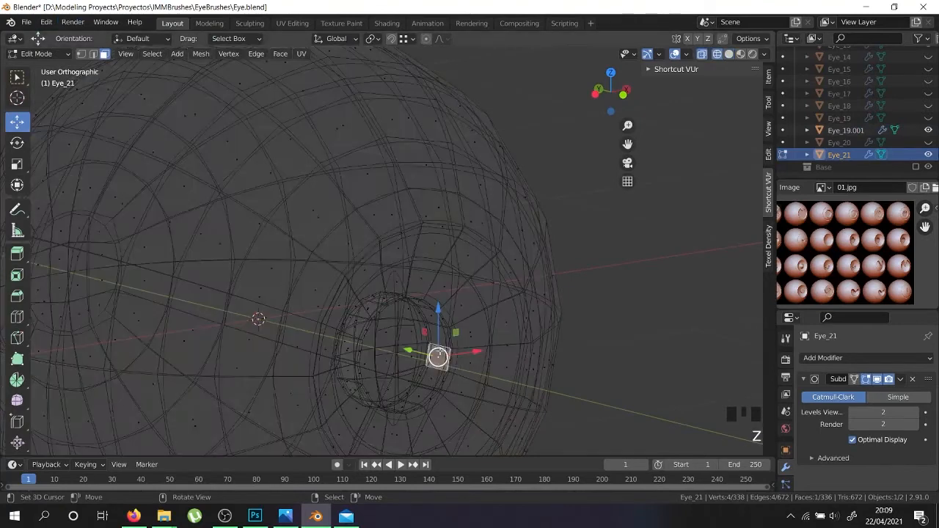
pyautogui.keyDown('alt'); pyautogui.keyDown('shift'); pyautogui.rightClick(438, 357); pyautogui.keyUp('shift'); pyautogui.keyUp('alt')
pyautogui.keyDown('alt'); pyautogui.keyDown('shift'); pyautogui.rightClick(438, 357); pyautogui.keyUp('shift'); pyautogui.keyUp('alt')
pyautogui.keyDown('alt'); pyautogui.keyDown('shift'); pyautogui.rightClick(438, 357); pyautogui.keyUp('shift'); pyautogui.keyUp('alt')
pyautogui.press('z')
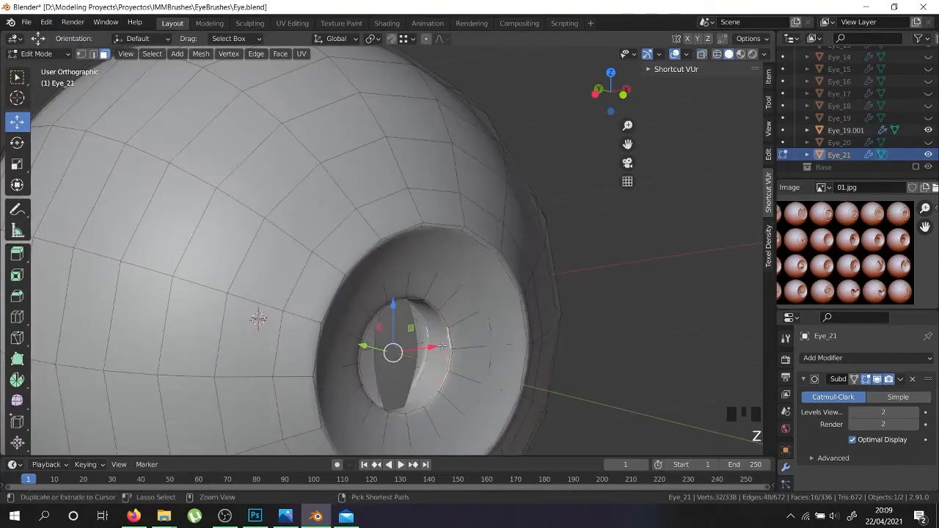
pyautogui.press('ctrl+KP_3')
pyautogui.press('ctrl+KP_Add')
pyautogui.moveTo(442, 346); pyautogui.dragTo(485, 303, button='middle')
pyautogui.scroll(4, 455, 304)
pyautogui.press('z')
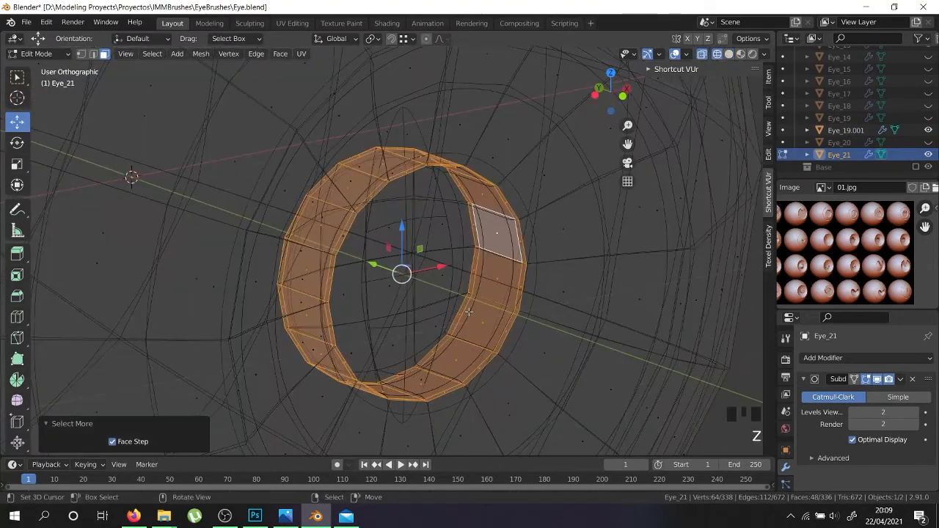
pyautogui.scroll(-9, 467, 311)
pyautogui.press('KP_1')
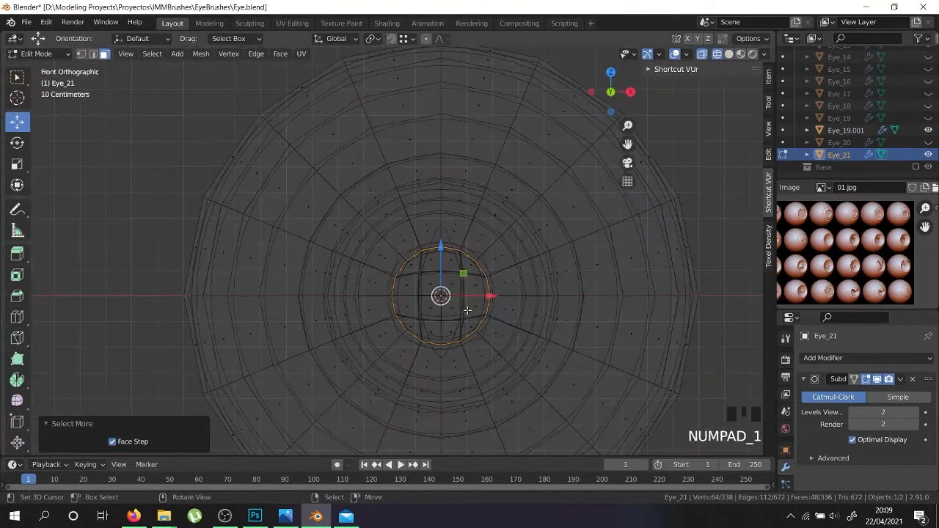
pyautogui.press('z')
pyautogui.press('s')
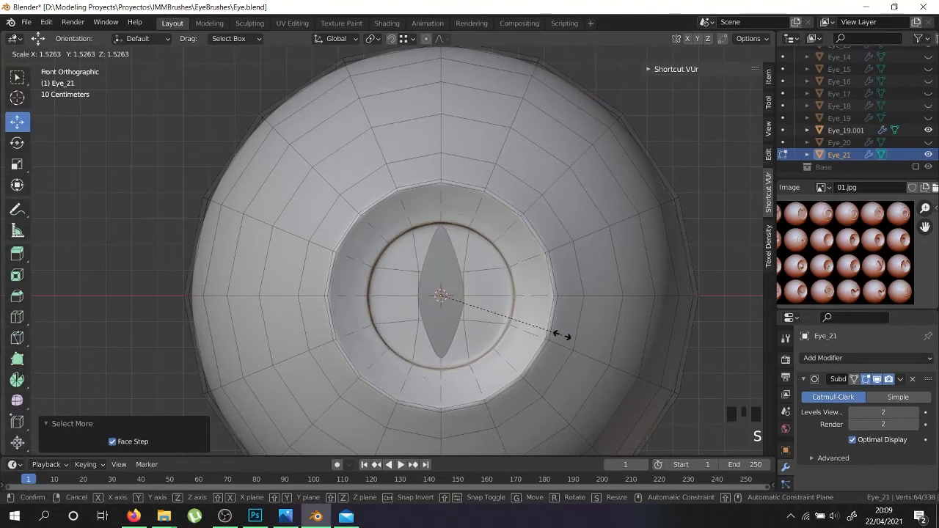
pyautogui.click(561, 335)
# - Try deleting the selected wall faces around Eye_21's round pupil
pyautogui.moveTo(562, 335); pyautogui.dragTo(462, 316, button='middle')
pyautogui.scroll(2, 484, 337)
pyautogui.press('x')
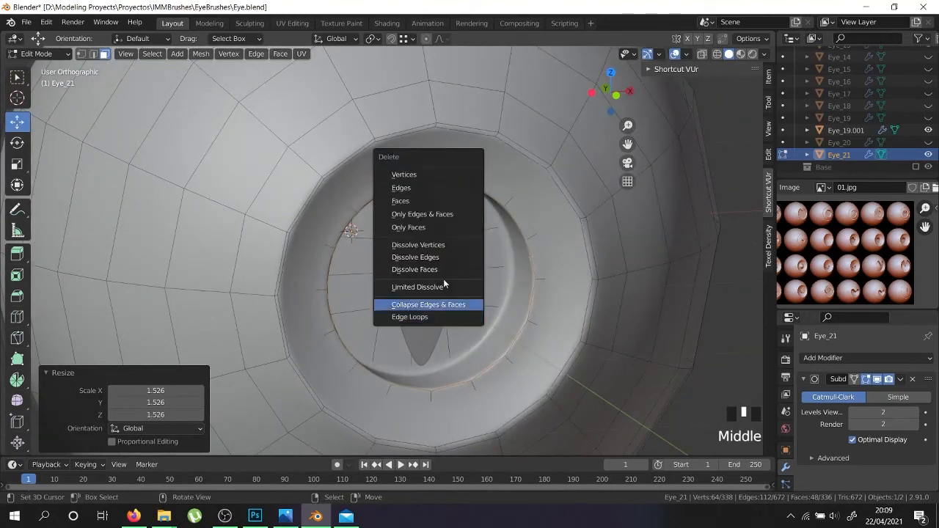
pyautogui.click(434, 200)
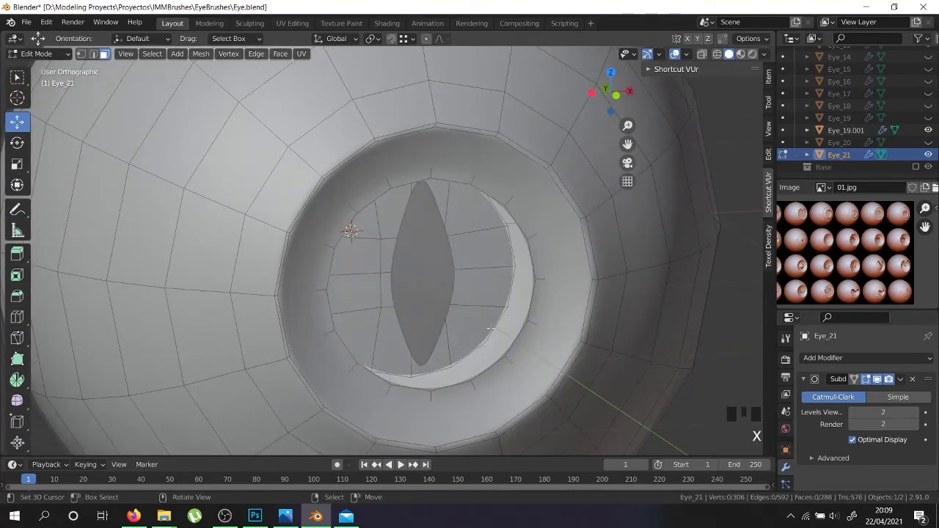
pyautogui.moveTo(448, 327)
pyautogui.mouseDown(button='middle')
pyautogui.moveTo(417, 331)
pyautogui.moveTo(440, 323)
pyautogui.moveTo(455, 334)
pyautogui.moveTo(447, 343)
pyautogui.mouseUp(button='middle')
pyautogui.hotkey('ctrl', 'z')
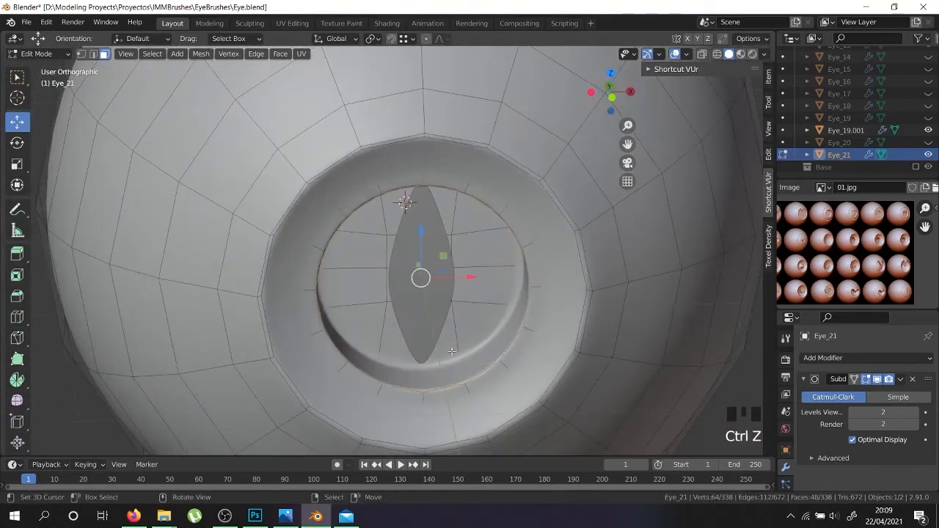
# - Delete the selected wall faces around Eye_21's round pupil and the disconnected pupil floor faces behind the slit
pyautogui.press('x')
pyautogui.click(487, 320)
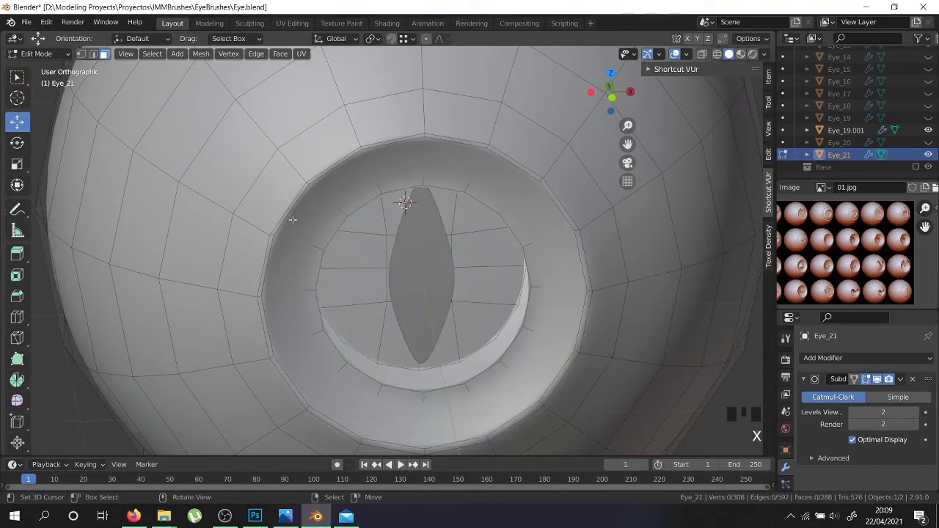
pyautogui.rightClick(488, 283)
pyautogui.press('l')
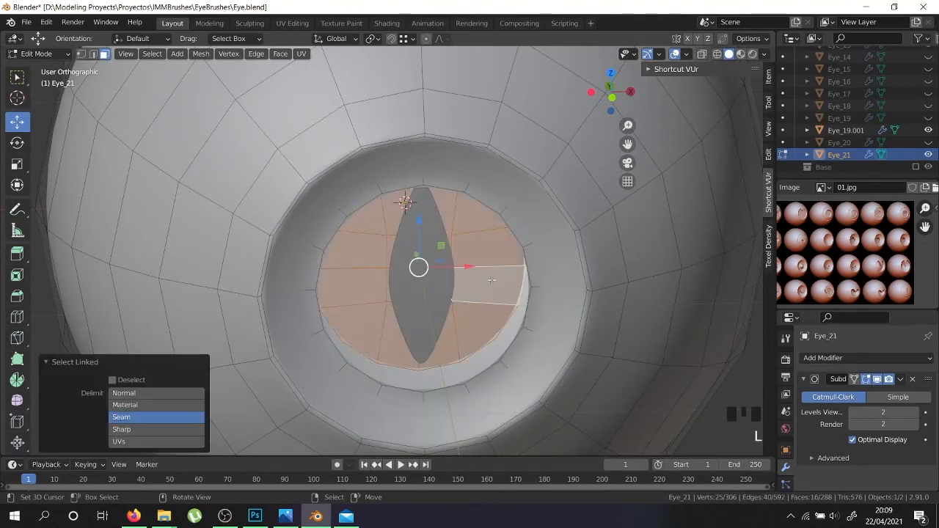
pyautogui.press('x')
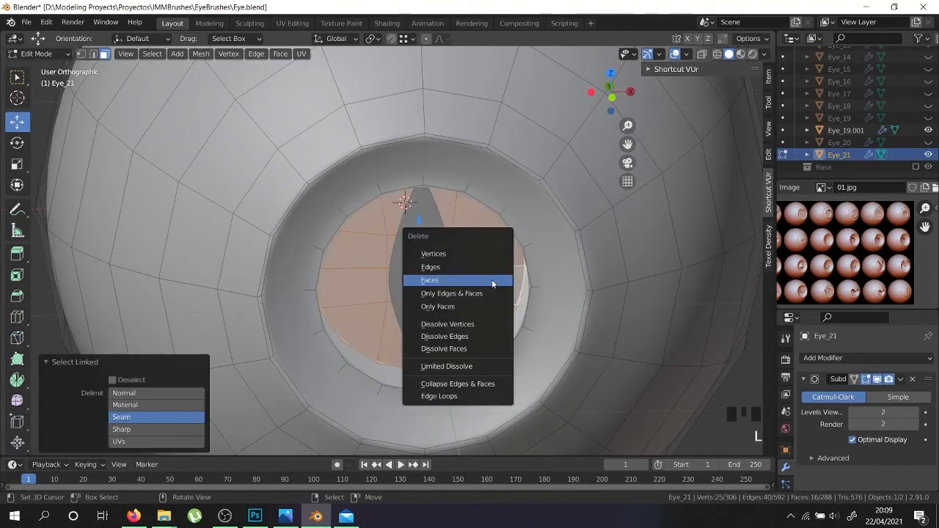
pyautogui.click(443, 280)
pyautogui.press('Tab')
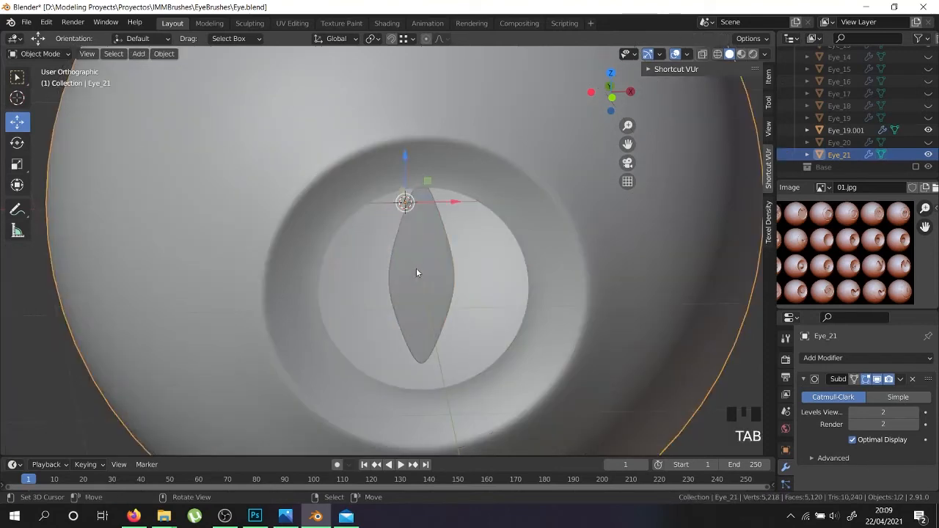
# - Move the entire slit-shaped mesh along the Y axis toward the plane of the eye's round opening
pyautogui.rightClick(415, 268)
pyautogui.press('Tab')
pyautogui.moveTo(415, 268); pyautogui.dragTo(449, 253, button='middle')
pyautogui.rightClick(410, 281)
pyautogui.press('l')
pyautogui.moveTo(377, 269); pyautogui.dragTo(418, 281)
pyautogui.moveTo(541, 293); pyautogui.dragTo(415, 297, button='middle')
pyautogui.press('Tab')
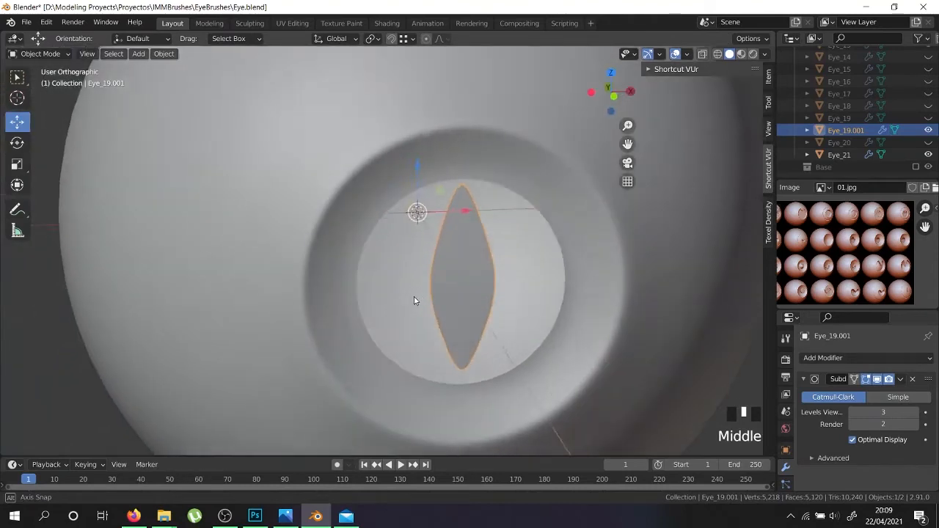
# - Join the slit mesh into Eye_21 and open the combined mesh for editing
pyautogui.press('Tab')
pyautogui.press('Tab')
pyautogui.keyDown('shift'); pyautogui.rightClick(533, 185); pyautogui.keyUp('shift')
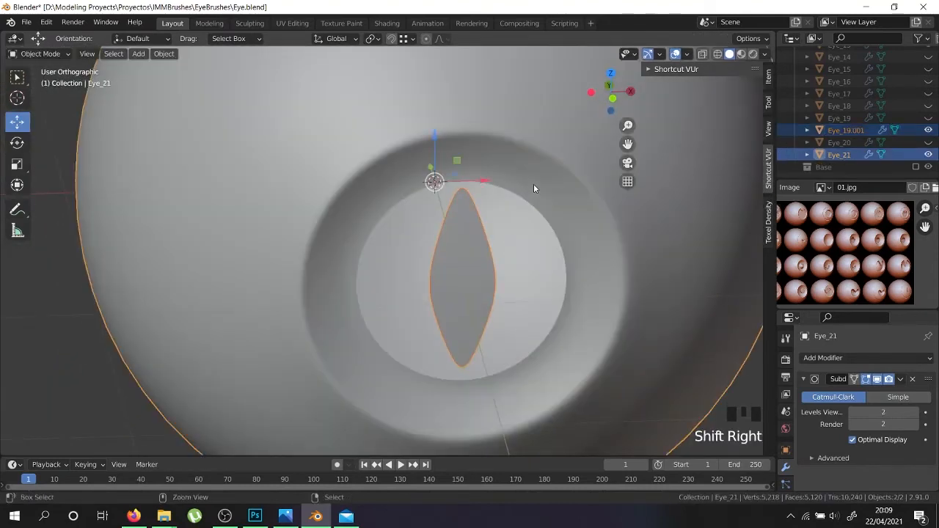
pyautogui.hotkey('ctrl', 'j')
pyautogui.press('Tab')
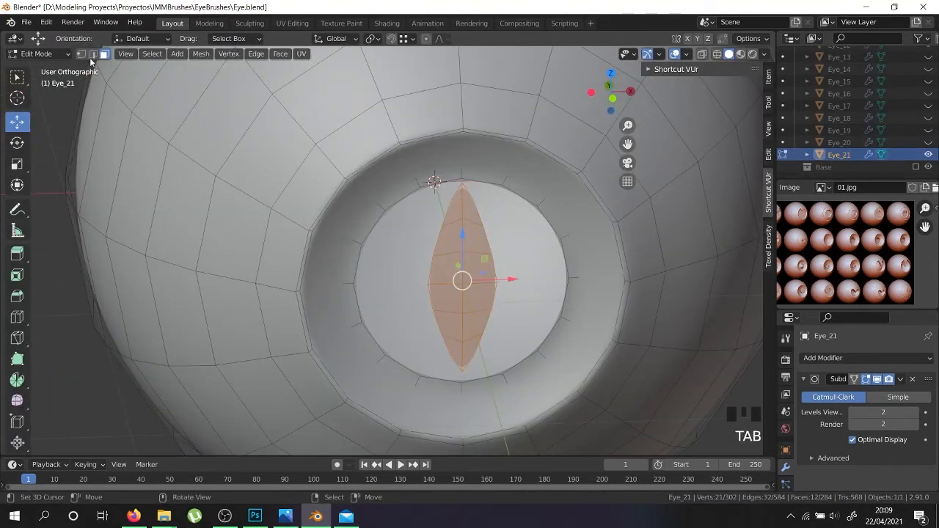
# - Select the boundary vertices of the round opening together with the slit's outline, including both tips
pyautogui.rightClick(420, 185)
pyautogui.keyDown('alt'); pyautogui.keyDown('shift'); pyautogui.rightClick(478, 203); pyautogui.keyUp('shift'); pyautogui.keyUp('alt')
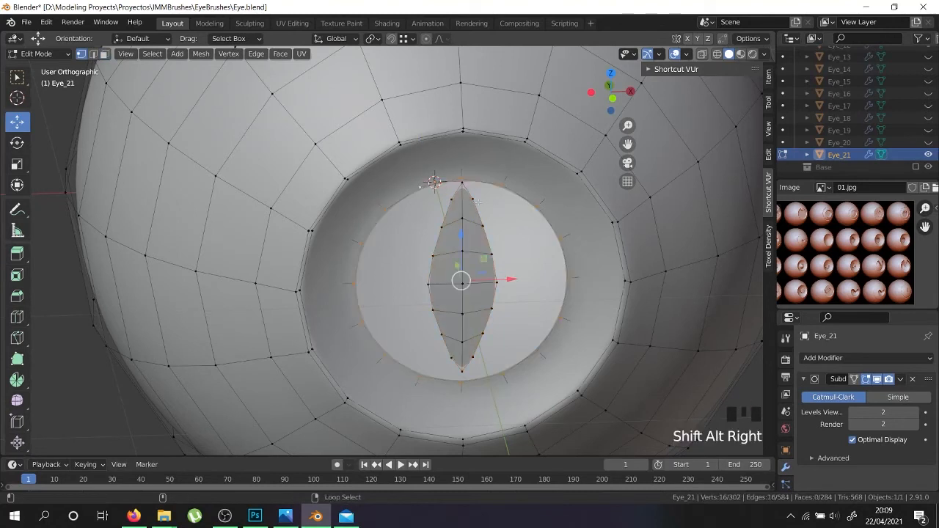
pyautogui.keyDown('alt'); pyautogui.keyDown('shift'); pyautogui.rightClick(435, 317); pyautogui.keyUp('shift'); pyautogui.keyUp('alt')
pyautogui.keyDown('shift'); pyautogui.rightClick(465, 366); pyautogui.keyUp('shift')
pyautogui.keyDown('shift'); pyautogui.rightClick(462, 182); pyautogui.keyUp('shift')
pyautogui.hotkey('ctrl', 'z')
pyautogui.keyDown('shift'); pyautogui.rightClick(462, 184); pyautogui.keyUp('shift')
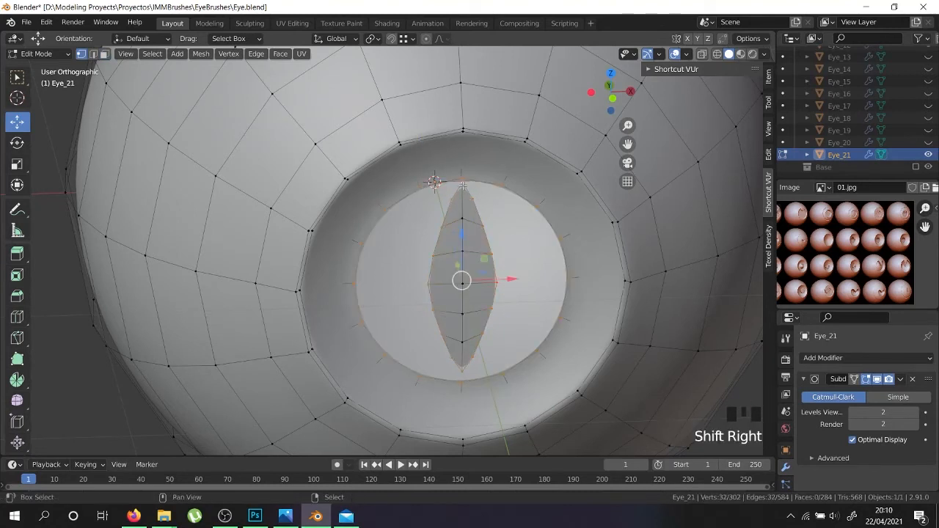
# - Select all linked slit geometry in the front view and move it -0.000915 m along X
pyautogui.press('KP_1')
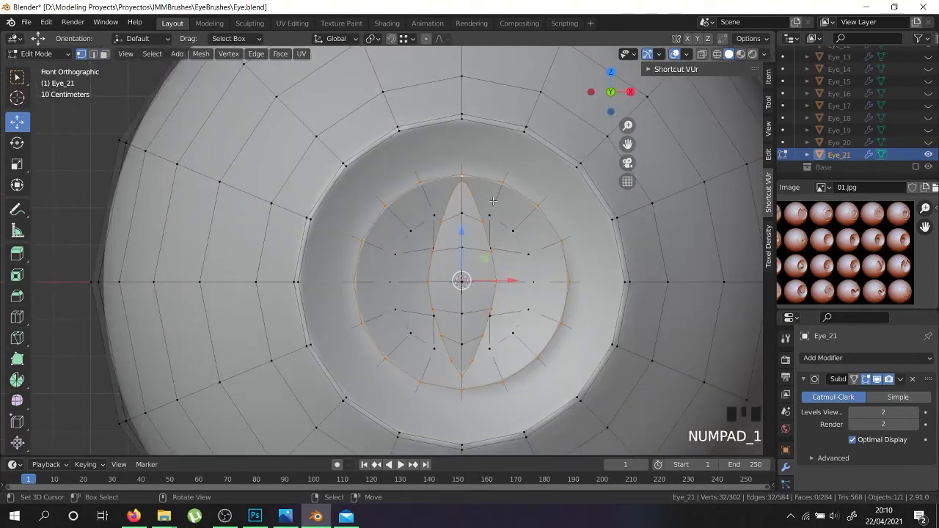
pyautogui.scroll(9, 493, 200)
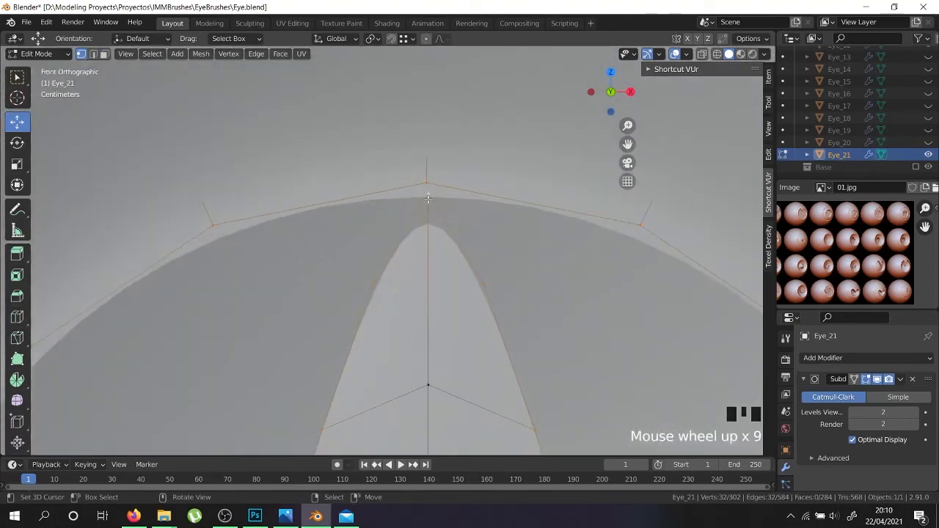
pyautogui.rightClick(427, 199)
pyautogui.hotkey('ctrl', 'l')
pyautogui.scroll(-7, 454, 254)
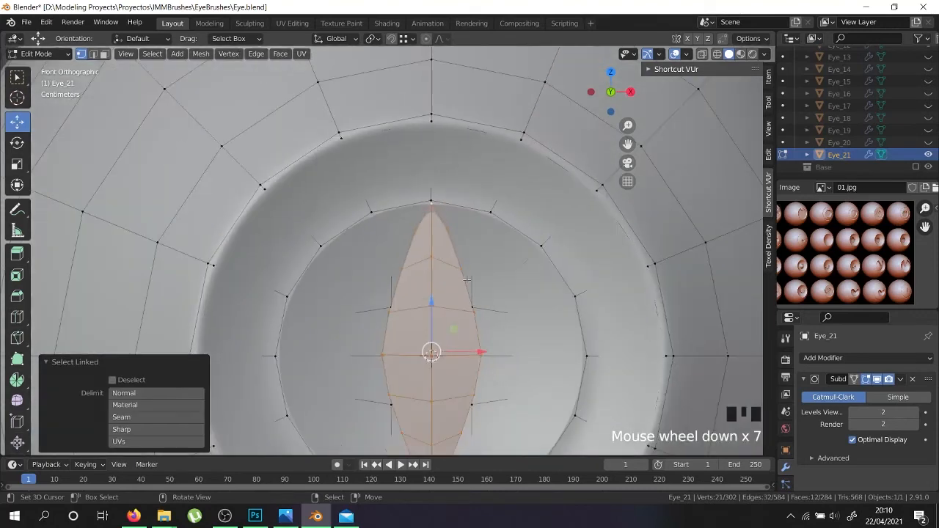
pyautogui.moveTo(479, 352); pyautogui.dragTo(477, 355)
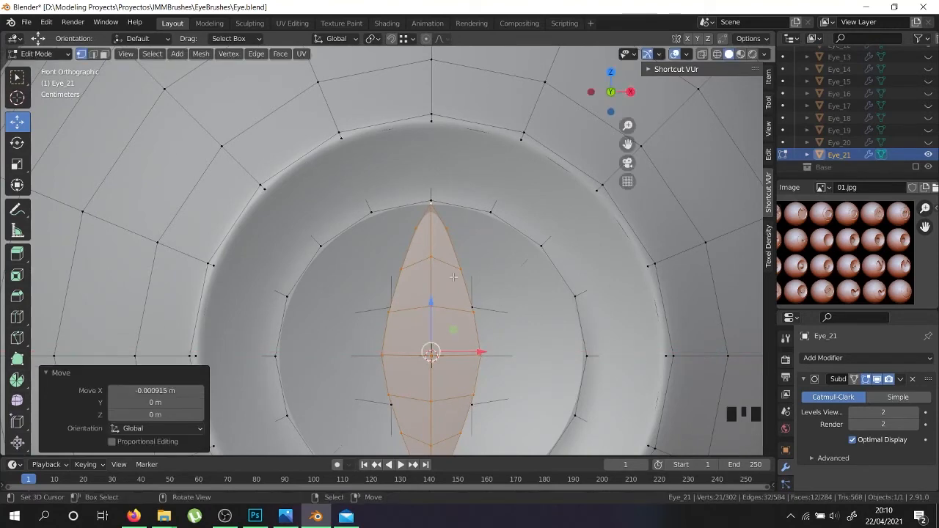
# - Select the boundary loops of the round opening and the slit and connect them with Bridge Edge Loops
pyautogui.scroll(3, 437, 224)
pyautogui.rightClick(426, 186)
pyautogui.keyDown('alt'); pyautogui.keyDown('shift'); pyautogui.rightClick(433, 193); pyautogui.keyUp('shift'); pyautogui.keyUp('alt')
pyautogui.keyDown('alt'); pyautogui.keyDown('shift'); pyautogui.rightClick(433, 192); pyautogui.keyUp('shift'); pyautogui.keyUp('alt')
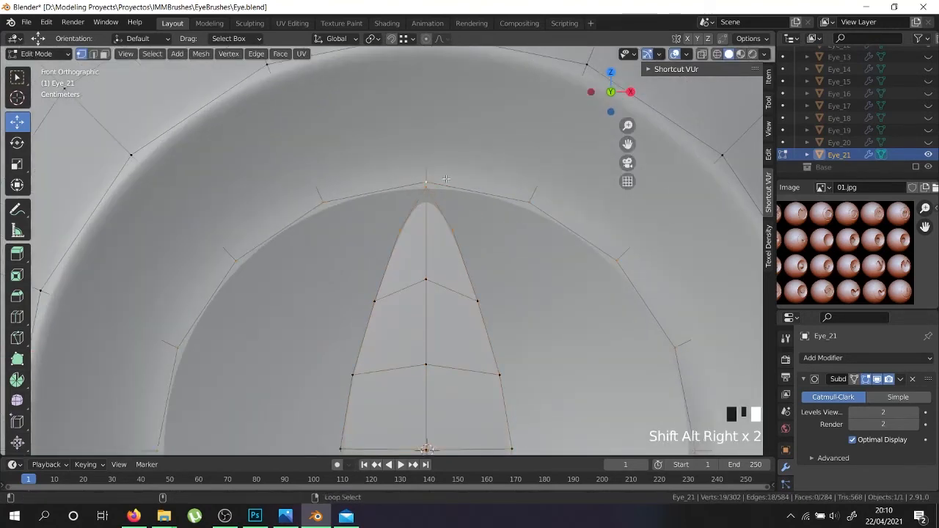
pyautogui.scroll(-4, 462, 315)
pyautogui.scroll(3, 497, 280)
pyautogui.keyDown('alt'); pyautogui.keyDown('shift'); pyautogui.rightClick(505, 260); pyautogui.keyUp('shift'); pyautogui.keyUp('alt')
pyautogui.hotkey('ctrl', 'z')
pyautogui.keyDown('alt'); pyautogui.keyDown('shift'); pyautogui.rightClick(413, 286); pyautogui.keyUp('shift'); pyautogui.keyUp('alt')
pyautogui.keyDown('alt'); pyautogui.keyDown('shift'); pyautogui.rightClick(429, 260); pyautogui.keyUp('shift'); pyautogui.keyUp('alt')
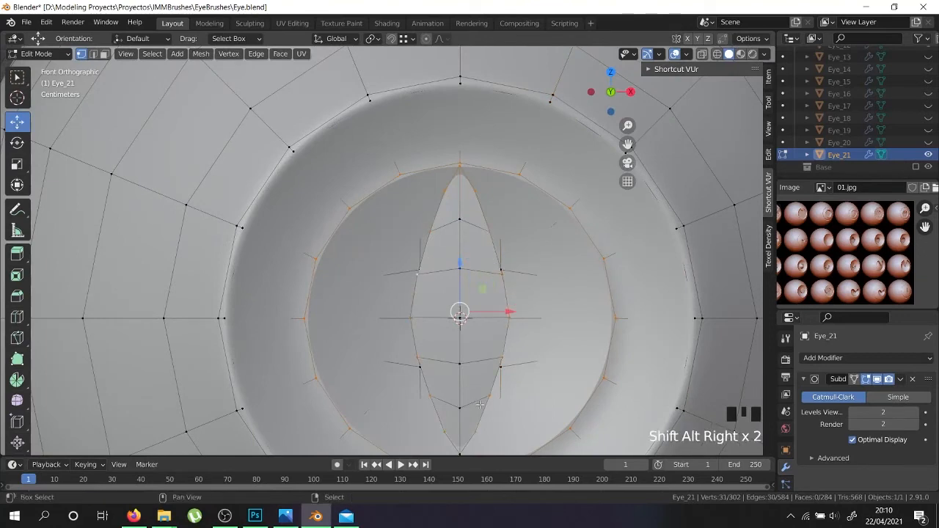
pyautogui.keyDown('shift'); pyautogui.moveTo(479, 404); pyautogui.dragTo(476, 334, button='middle'); pyautogui.keyUp('shift')
pyautogui.keyDown('shift'); pyautogui.rightClick(477, 319); pyautogui.keyUp('shift')
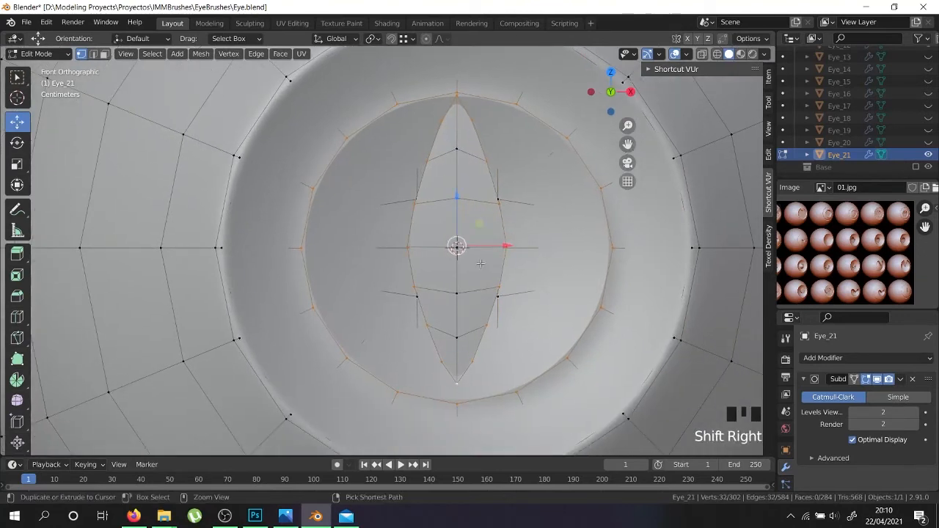
pyautogui.hotkey('ctrl', 'e')
pyautogui.click(458, 217)
# - Examine the bridged surface between the round opening and the slit with and without the edit wireframe
pyautogui.moveTo(459, 216); pyautogui.dragTo(193, 237, button='middle')
pyautogui.scroll(-4, 377, 230)
pyautogui.press('Tab')
pyautogui.moveTo(539, 262); pyautogui.dragTo(460, 309, button='middle')
pyautogui.press('Tab')
pyautogui.scroll(2, 459, 309)
pyautogui.scroll(2, 459, 309)
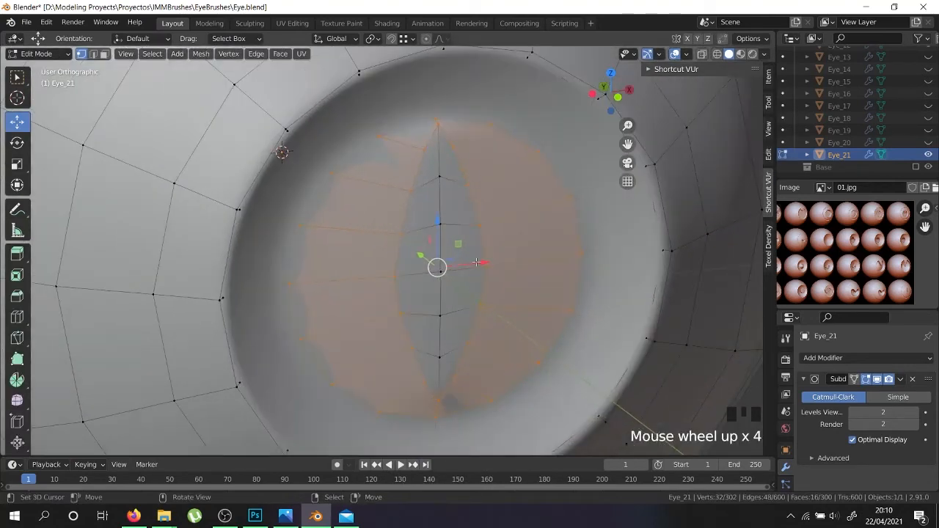
pyautogui.moveTo(522, 246); pyautogui.dragTo(461, 293, button='middle')
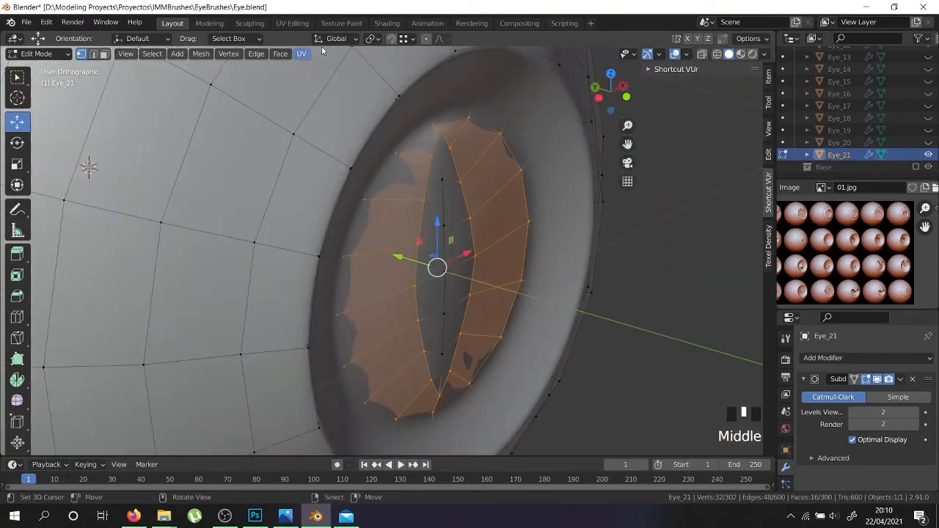
# - Select all the faces inside the slit and push them slightly into the eye along Y
pyautogui.click(105, 54)
pyautogui.moveTo(417, 196); pyautogui.dragTo(429, 186, button='middle')
pyautogui.rightClick(432, 160)
pyautogui.keyDown('ctrl'); pyautogui.rightClick(442, 168); pyautogui.keyUp('ctrl')
pyautogui.keyDown('ctrl'); pyautogui.rightClick(445, 193); pyautogui.keyUp('ctrl')
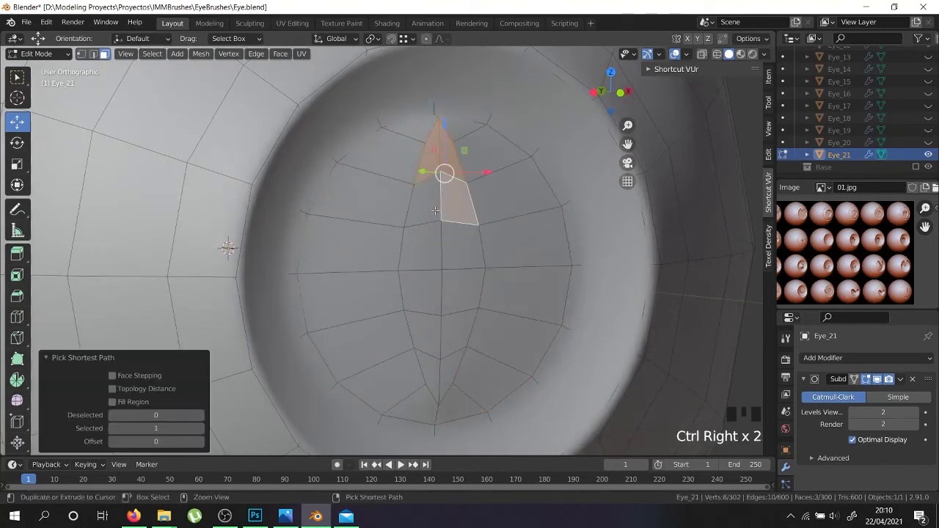
pyautogui.keyDown('ctrl'); pyautogui.rightClick(433, 220); pyautogui.keyUp('ctrl')
pyautogui.keyDown('ctrl'); pyautogui.rightClick(426, 254); pyautogui.keyUp('ctrl')
pyautogui.keyDown('ctrl'); pyautogui.rightClick(440, 303); pyautogui.keyUp('ctrl')
pyautogui.keyDown('ctrl'); pyautogui.rightClick(442, 323); pyautogui.keyUp('ctrl')
pyautogui.keyDown('ctrl'); pyautogui.rightClick(438, 345); pyautogui.keyUp('ctrl')
pyautogui.keyDown('ctrl'); pyautogui.rightClick(444, 378); pyautogui.keyUp('ctrl')
pyautogui.keyDown('ctrl'); pyautogui.rightClick(456, 253); pyautogui.keyUp('ctrl')
pyautogui.moveTo(457, 259); pyautogui.dragTo(481, 304, button='middle')
pyautogui.moveTo(404, 254); pyautogui.dragTo(387, 252)
# - Extrude the selected slit faces and move them deeper into the eye along Y
pyautogui.scroll(-2, 579, 259)
pyautogui.press('Tab')
pyautogui.moveTo(579, 260); pyautogui.dragTo(484, 292, button='middle')
pyautogui.press('Tab')
pyautogui.press('e')
pyautogui.rightClick(486, 293)
pyautogui.moveTo(389, 250); pyautogui.dragTo(339, 250)
# - Delete the round edge loop surrounding the slit where the bridged faces meet the iris recess
pyautogui.scroll(-3, 417, 249)
pyautogui.press('Tab')
pyautogui.moveTo(462, 310); pyautogui.dragTo(320, 245, button='middle')
pyautogui.scroll(5, 320, 245)
pyautogui.press('Tab')
pyautogui.rightClick(300, 317)
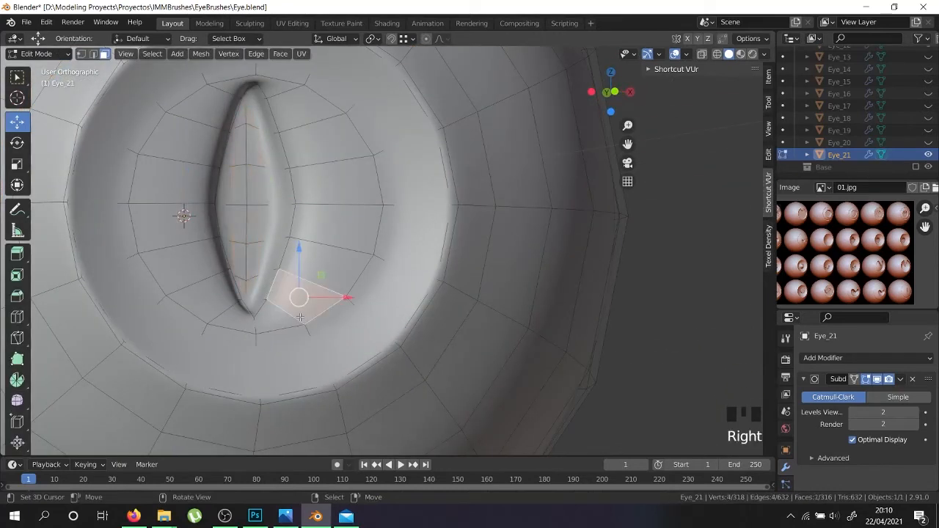
pyautogui.click(93, 54)
pyautogui.keyDown('alt'); pyautogui.keyDown('shift'); pyautogui.rightClick(355, 274); pyautogui.keyUp('shift'); pyautogui.keyUp('alt')
pyautogui.moveTo(355, 274); pyautogui.dragTo(393, 373, button='middle')
pyautogui.press('x')
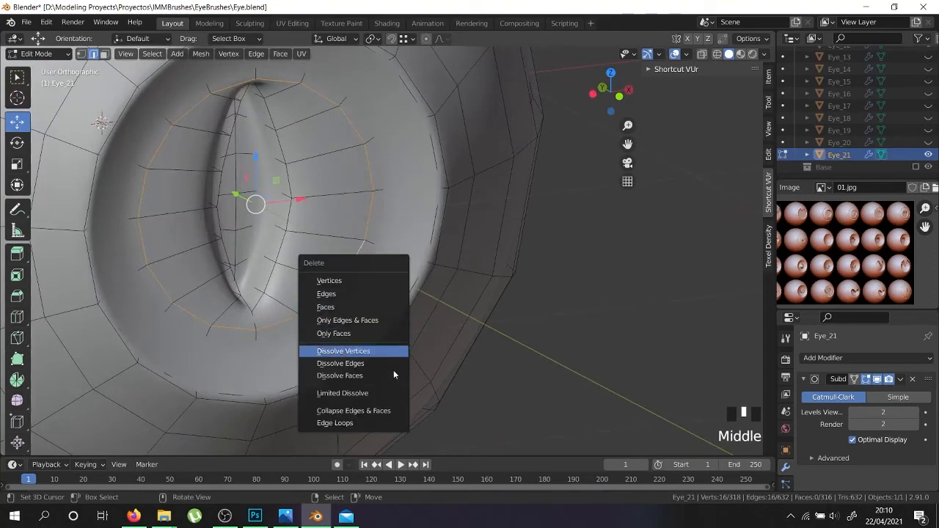
pyautogui.click(375, 417)
# - Add a centred loop cut around the slit's inner wall and bevel it into two supporting loops
pyautogui.hotkey('alt', 'z')
pyautogui.hotkey('alt', 'z')
pyautogui.press('Tab')
pyautogui.moveTo(350, 277); pyautogui.dragTo(372, 307, button='middle')
pyautogui.scroll(-3, 455, 272)
pyautogui.press('Tab')
pyautogui.scroll(4, 357, 221)
pyautogui.hotkey('ctrl', 'r')
pyautogui.click(283, 220)
pyautogui.rightClick(282, 220)
pyautogui.hotkey('ctrl', 'b')
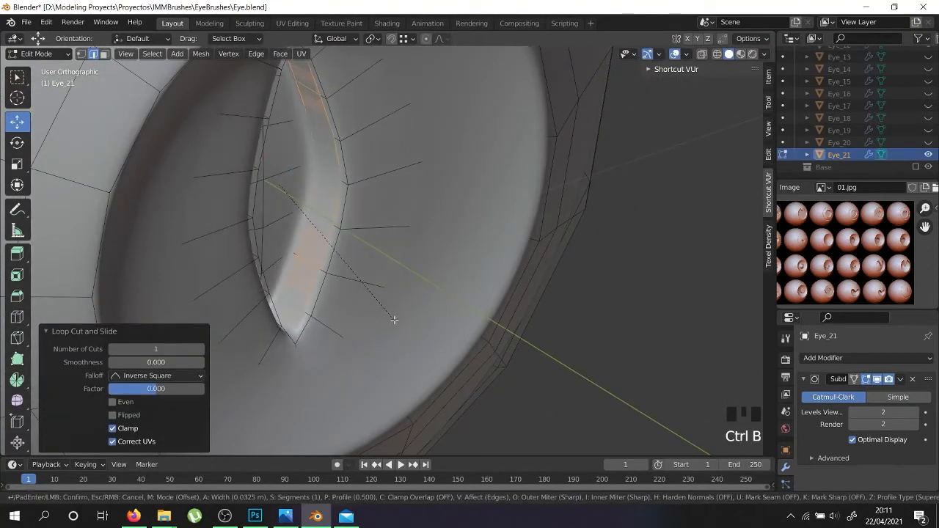
pyautogui.click(394, 320)
pyautogui.scroll(-4, 390, 309)
pyautogui.press('Tab')
# - Duplicate Eye_21 in place, hide the original and rename the copy Eye_22
pyautogui.moveTo(388, 307); pyautogui.dragTo(433, 289, button='middle')
pyautogui.moveTo(347, 325); pyautogui.dragTo(398, 264, button='middle')
pyautogui.scroll(-3, 340, 231)
pyautogui.moveTo(339, 230); pyautogui.dragTo(406, 252, button='middle')
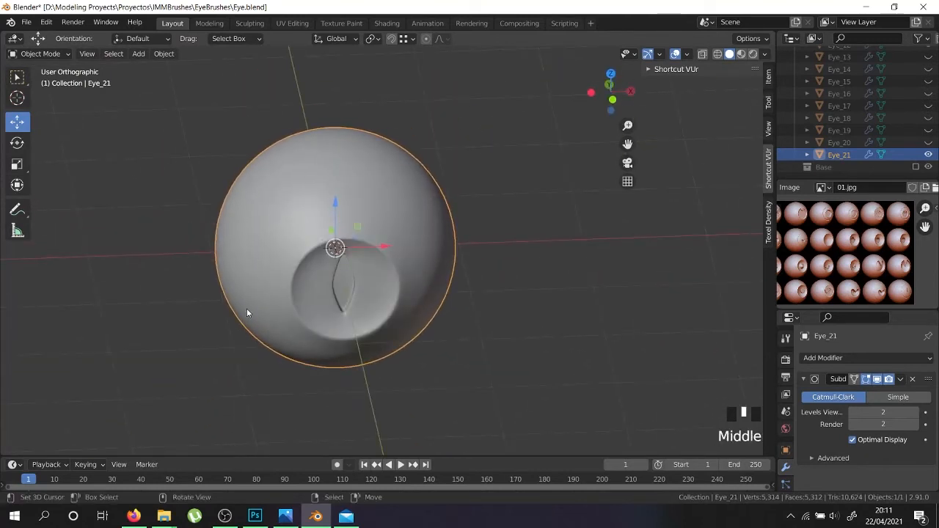
pyautogui.hotkey('shift', 'd')
pyautogui.press('Escape')
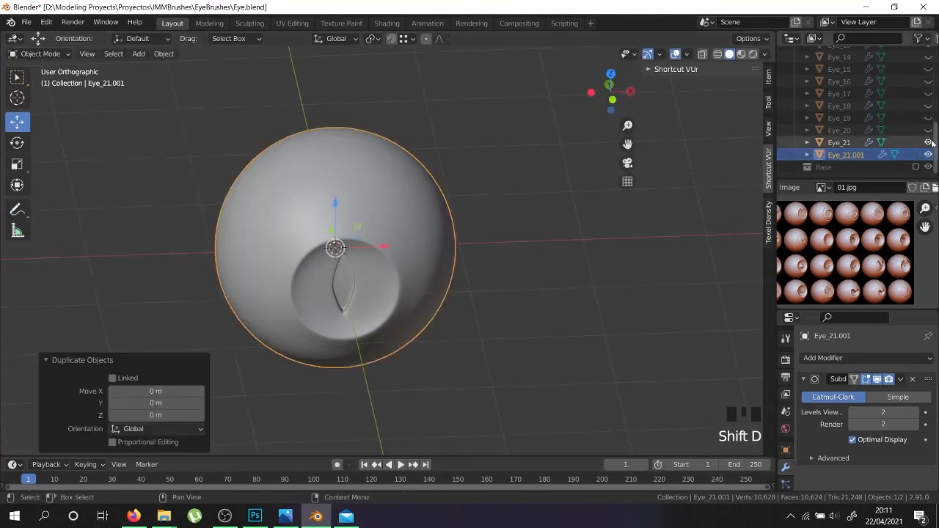
pyautogui.click(928, 142)
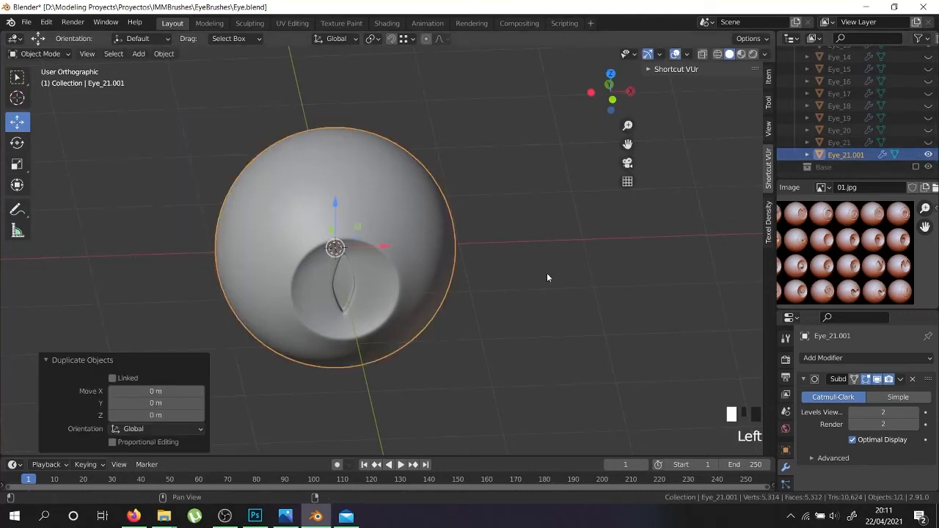
pyautogui.doubleClick(846, 154)
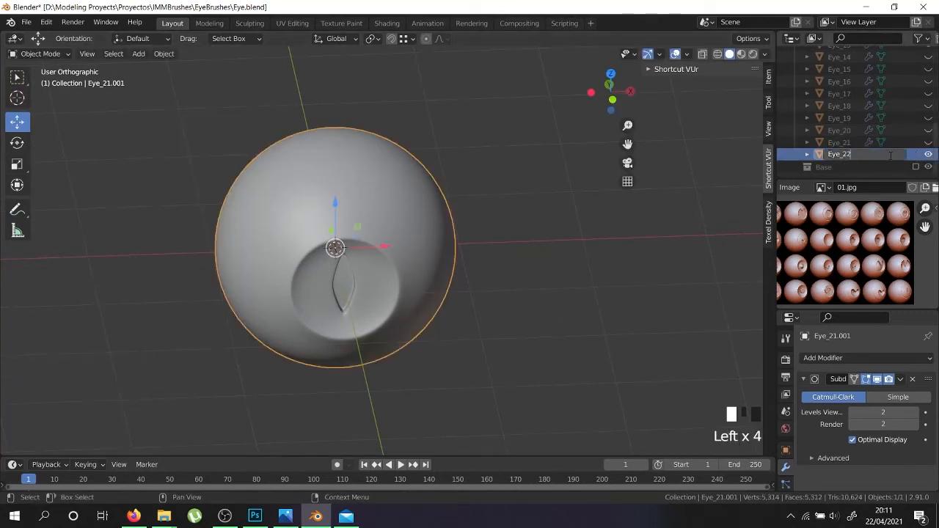
# - Select the edge loop on the rim of Eye_22's slit and scale it by 1.206 in the front view
pyautogui.press('Tab')
pyautogui.scroll(10, 356, 301)
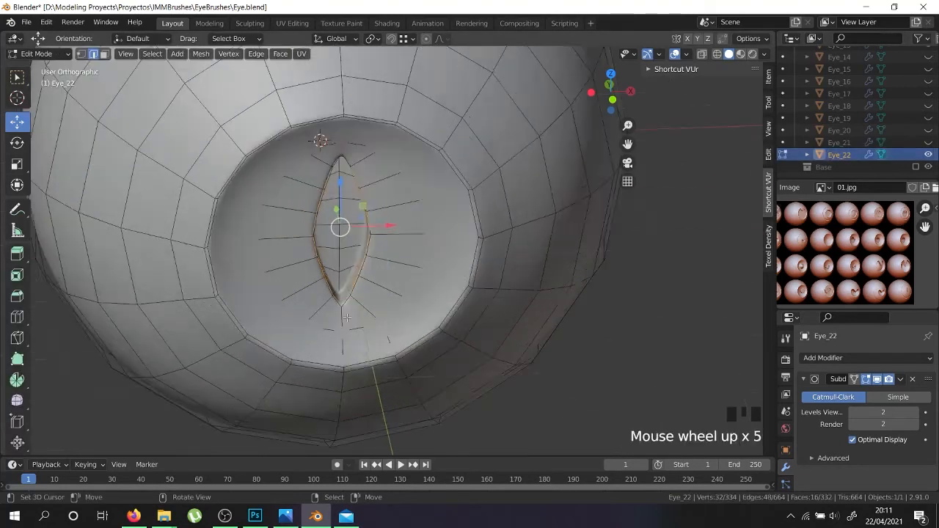
pyautogui.keyDown('shift'); pyautogui.rightClick(359, 295); pyautogui.keyUp('shift')
pyautogui.moveTo(350, 196); pyautogui.dragTo(394, 199, button='middle')
pyautogui.scroll(-3, 393, 198)
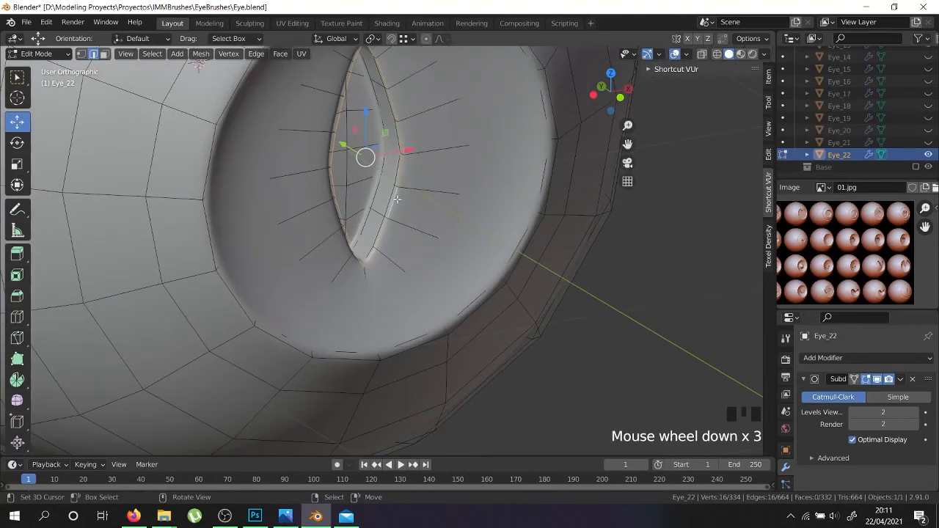
pyautogui.press('KP_1')
pyautogui.press('s')
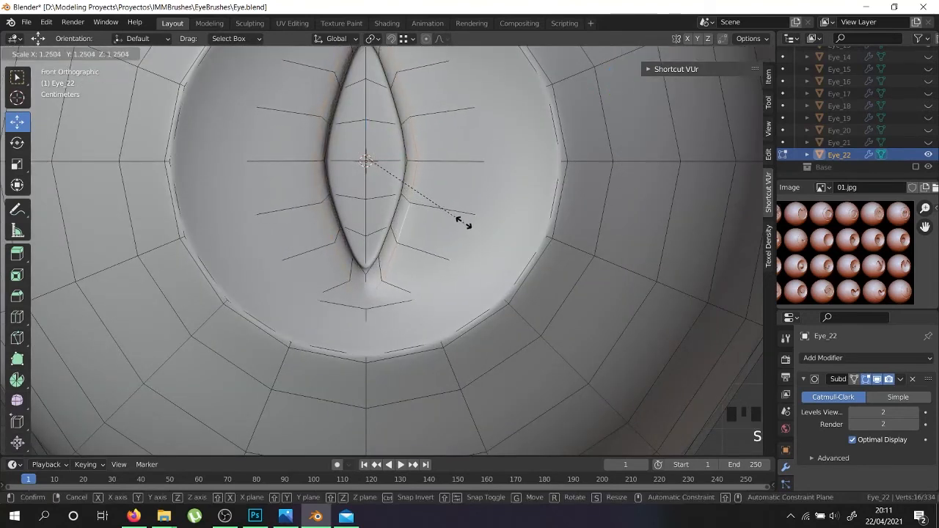
pyautogui.click(462, 218)
# - Widen the selected rim loop by 1.322 along X while checking it in wireframe shading
pyautogui.hotkey('shift', 'z')
pyautogui.moveTo(410, 221); pyautogui.dragTo(437, 270, button='middle')
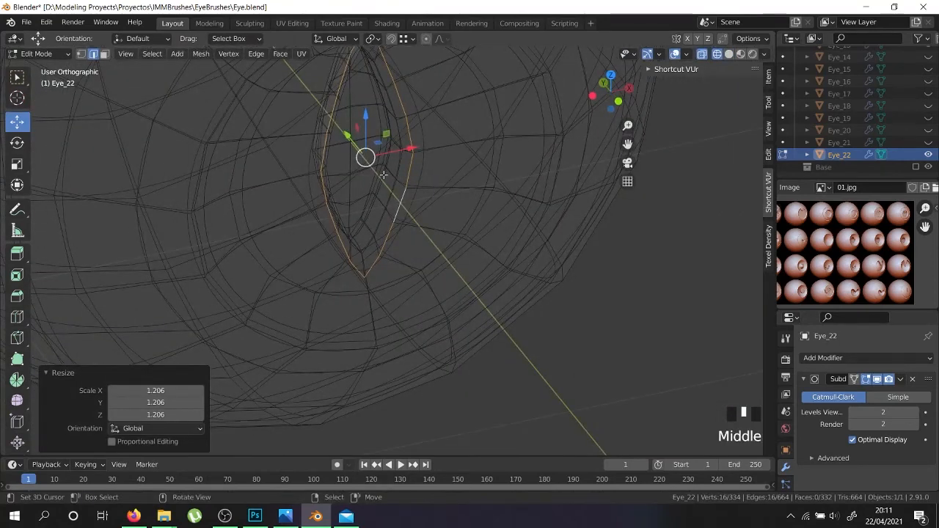
pyautogui.press('s')
pyautogui.press('x')
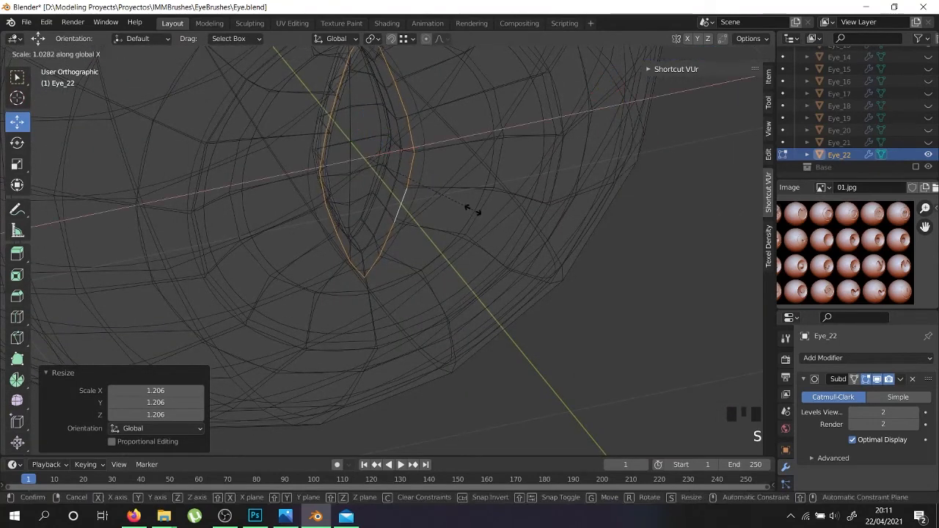
pyautogui.click(508, 211)
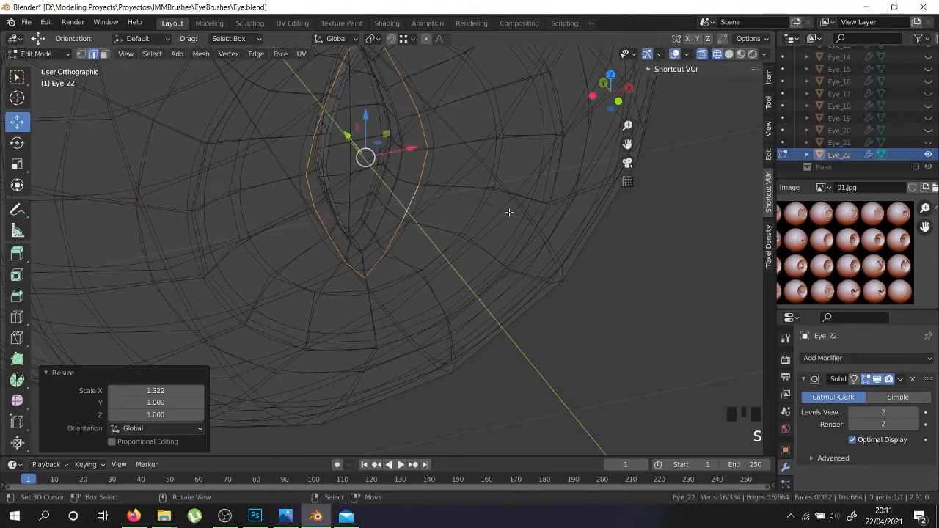
pyautogui.hotkey('shift', 'z')
# - Add a centred loop cut in the band around Eye_22's slit and bevel it with a 0.0144 m width
pyautogui.moveTo(345, 191); pyautogui.dragTo(326, 181, button='middle')
pyautogui.scroll(3, 326, 180)
pyautogui.scroll(4, 326, 181)
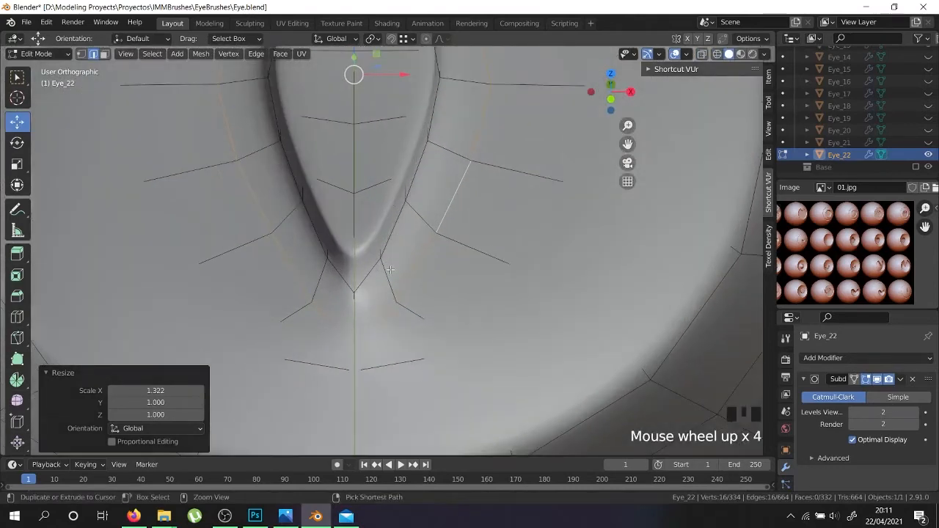
pyautogui.hotkey('ctrl', 'r')
pyautogui.click(390, 271)
pyautogui.rightClick(391, 271)
pyautogui.scroll(2, 390, 272)
pyautogui.hotkey('ctrl', 'b')
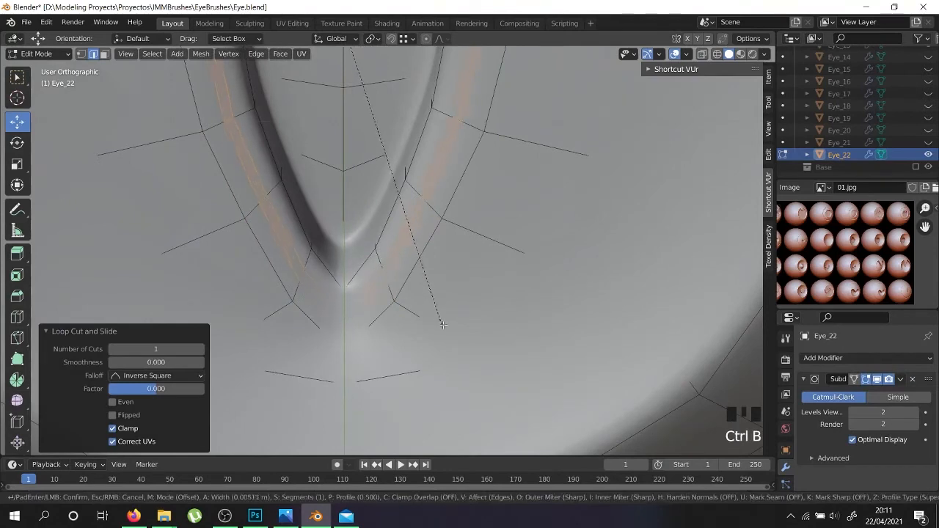
pyautogui.click(454, 331)
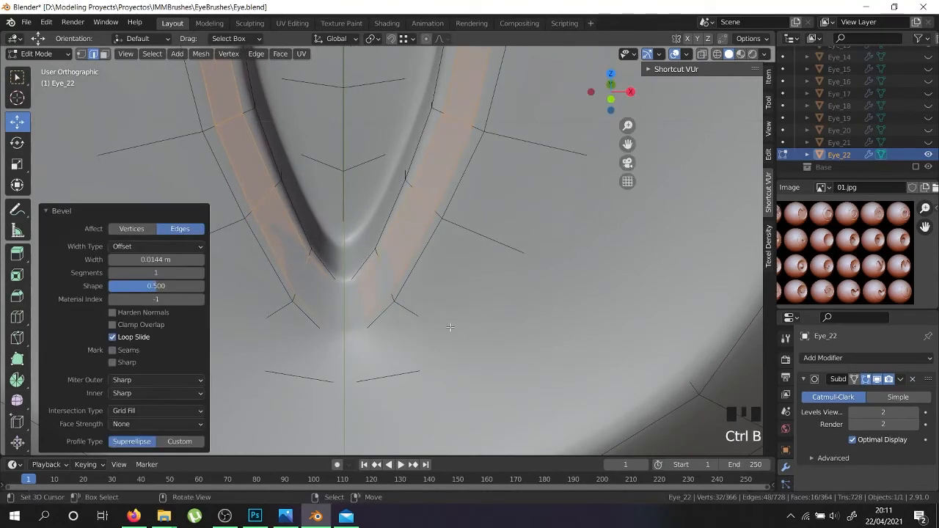
# - Add an edge loop in the recessed surface around Eye_22's slit and check the smoothed shape
pyautogui.scroll(-3, 430, 265)
pyautogui.hotkey('ctrl', 'r')
pyautogui.click(503, 218)
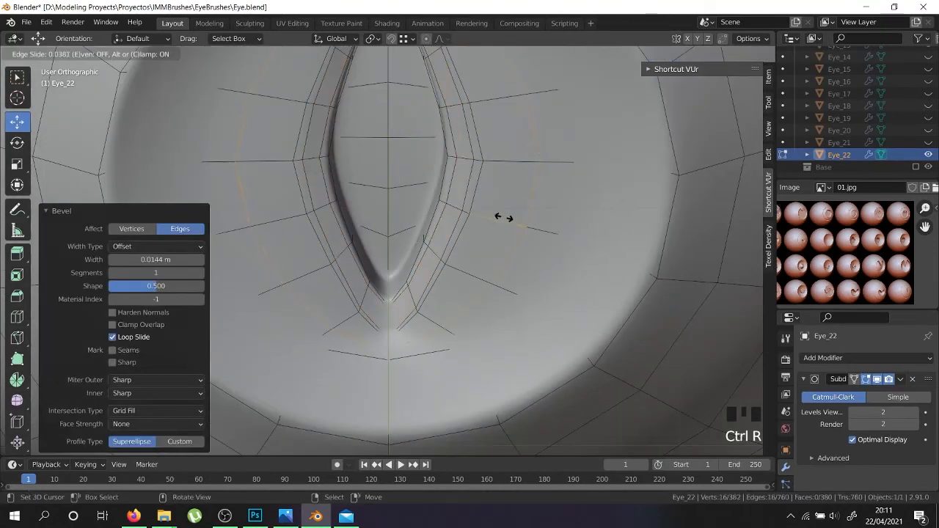
pyautogui.click(460, 195)
pyautogui.press('Tab')
pyautogui.scroll(-5, 460, 194)
pyautogui.moveTo(460, 194); pyautogui.dragTo(437, 298, button='middle')
pyautogui.scroll(3, 457, 210)
pyautogui.press('Tab')
# - Select the new edge loop around the slit and round it with LoopTools Circle in the front view
pyautogui.keyDown('shift'); pyautogui.moveTo(414, 158); pyautogui.dragTo(409, 217, button='middle'); pyautogui.keyUp('shift')
pyautogui.scroll(2, 395, 212)
pyautogui.rightClick(396, 207)
pyautogui.scroll(4, 393, 209)
pyautogui.rightClick(403, 202)
pyautogui.rightClick(403, 202)
pyautogui.click(81, 54)
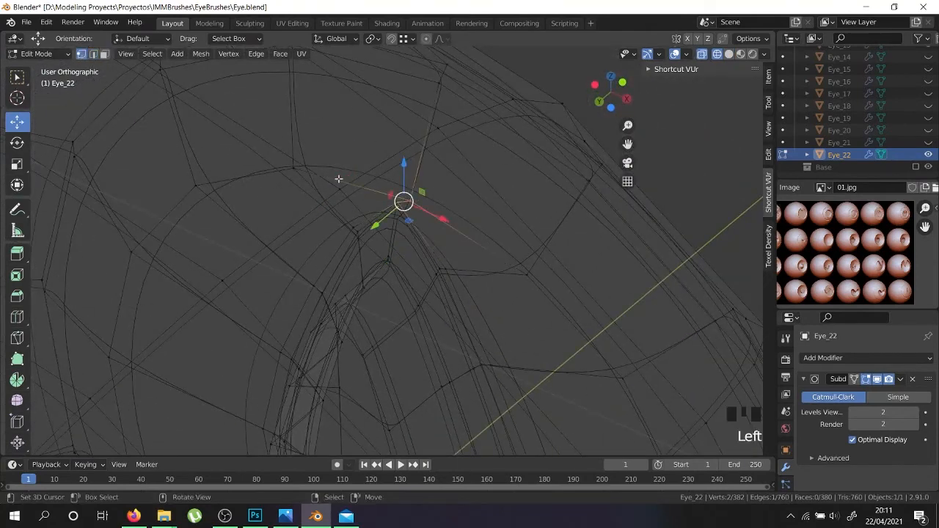
pyautogui.keyDown('alt'); pyautogui.rightClick(414, 202); pyautogui.keyUp('alt')
pyautogui.scroll(-6, 414, 202)
pyautogui.moveTo(425, 294); pyautogui.dragTo(450, 324, button='middle')
pyautogui.press('KP_1')
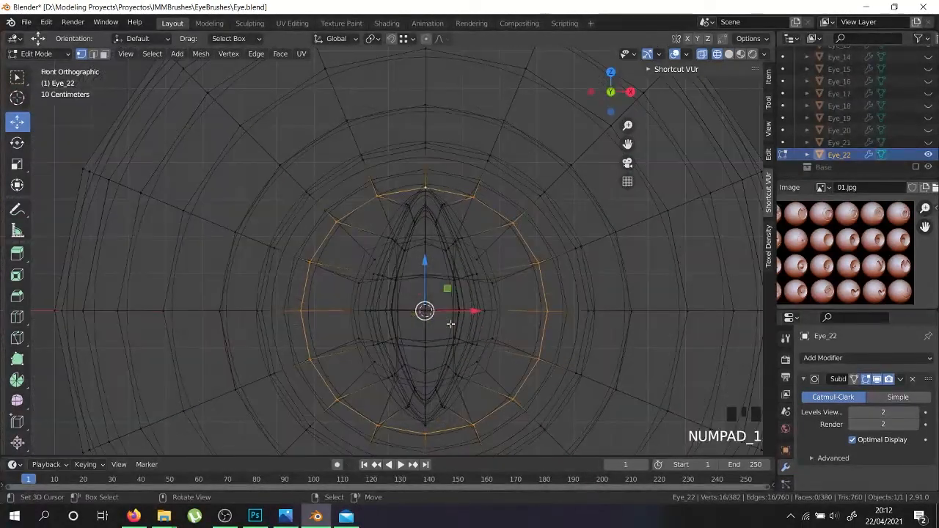
pyautogui.press('w')
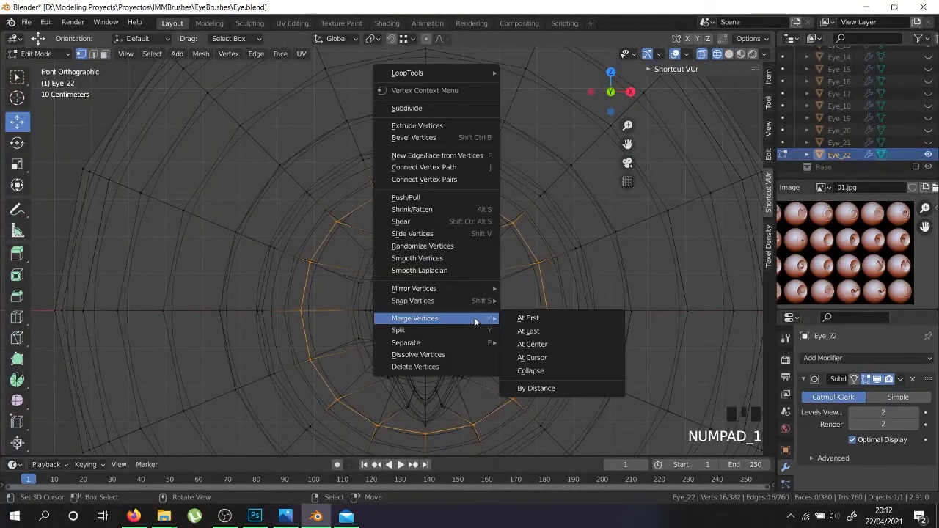
pyautogui.moveTo(455, 70)
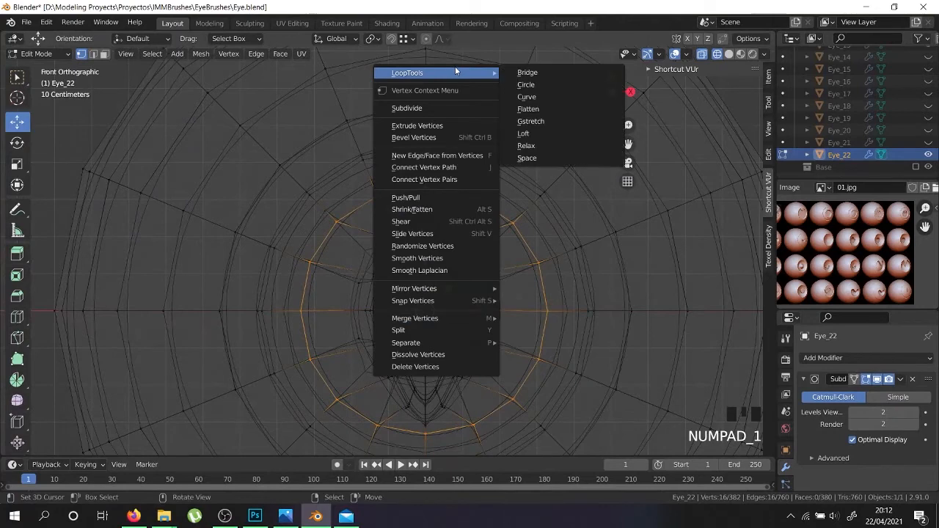
pyautogui.click(537, 85)
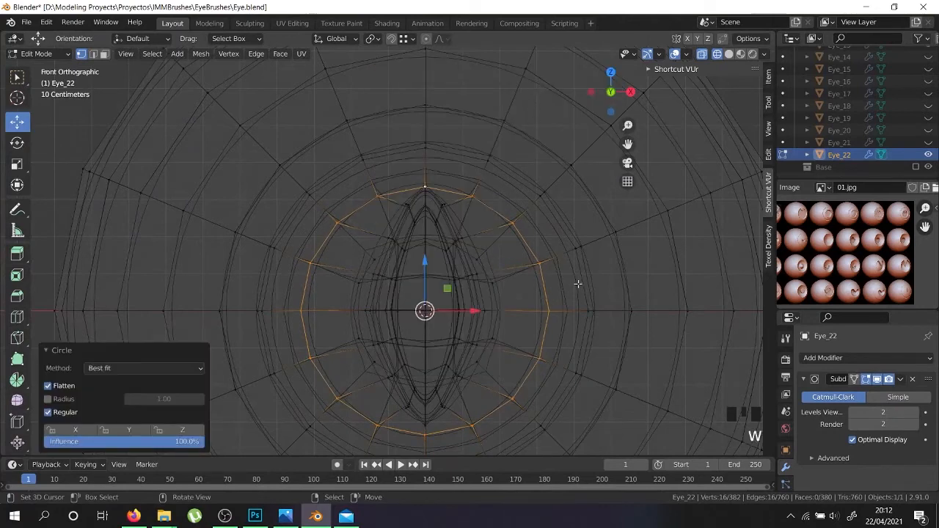
# - Scale the rounded loop around the slit by about 1.048
pyautogui.press('s')
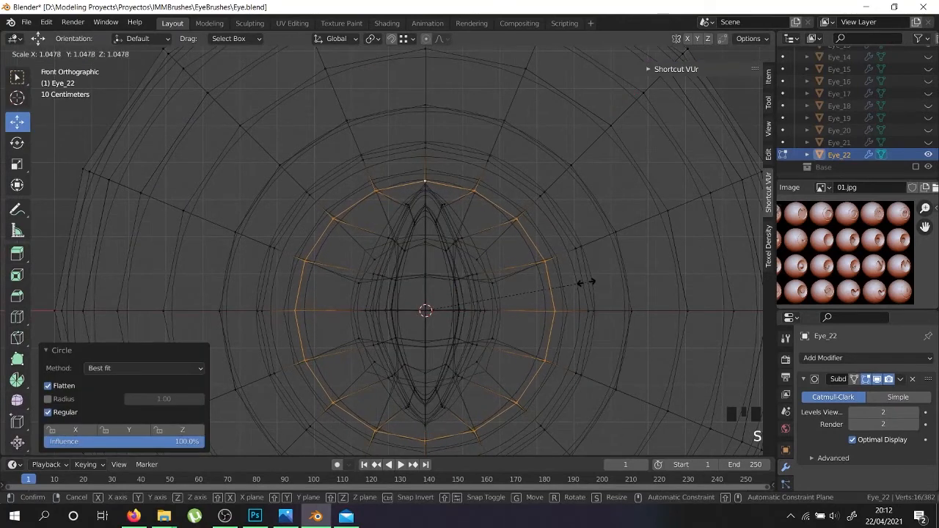
pyautogui.click(586, 282)
pyautogui.press('z')
pyautogui.scroll(-1, 456, 269)
# - Select the slit's faces together with the beveled band around them
pyautogui.rightClick(428, 193)
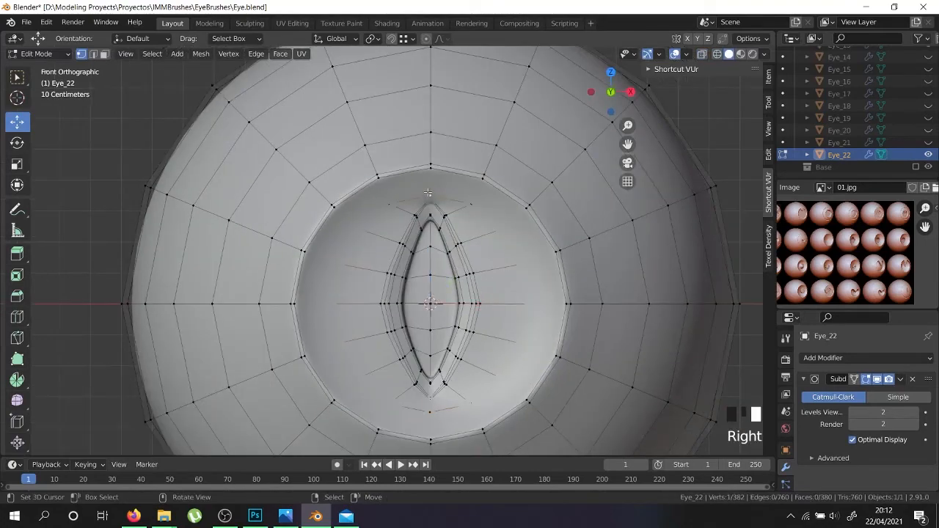
pyautogui.press('z')
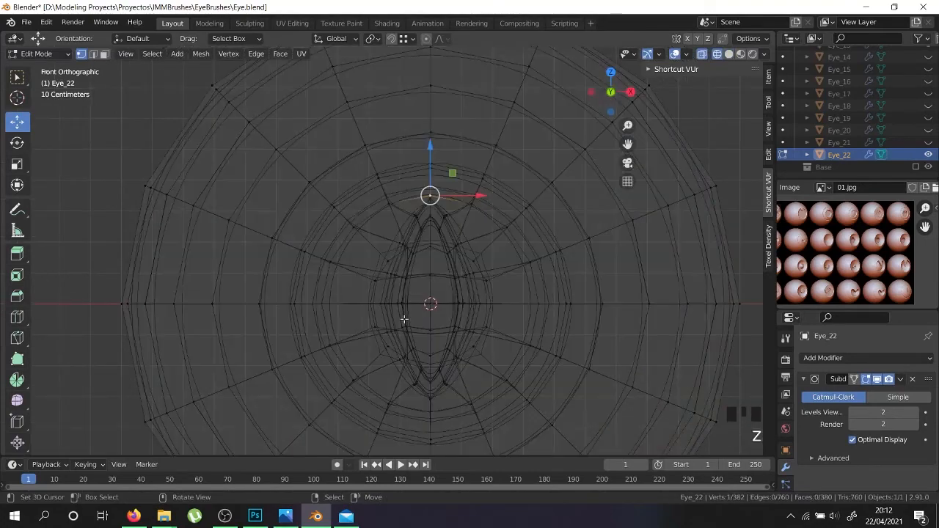
pyautogui.moveTo(395, 334); pyautogui.dragTo(456, 349, button='middle')
pyautogui.press('z')
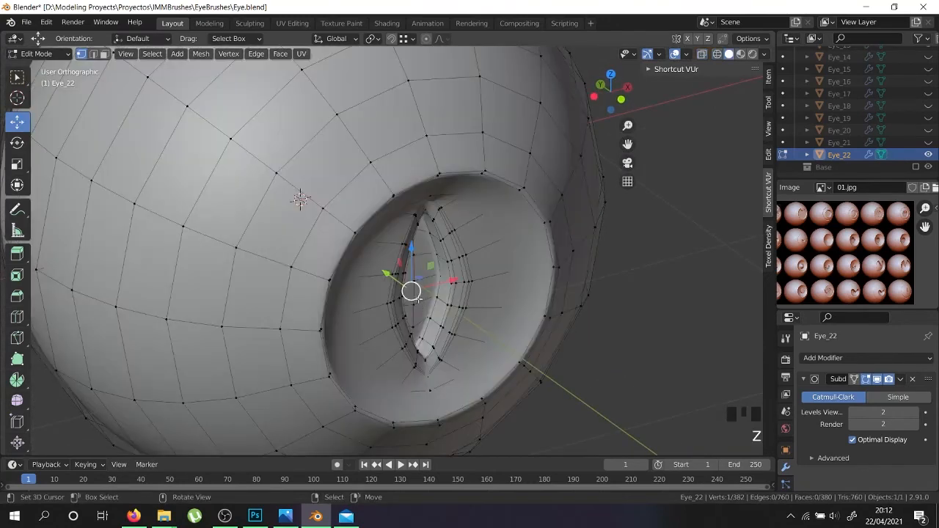
pyautogui.keyDown('alt'); pyautogui.keyDown('shift'); pyautogui.rightClick(416, 291); pyautogui.keyUp('shift'); pyautogui.keyUp('alt')
pyautogui.moveTo(411, 284); pyautogui.dragTo(390, 287, button='middle')
pyautogui.press('z')
pyautogui.press('z')
pyautogui.press('a')
pyautogui.press('c')
pyautogui.moveTo(403, 322)
pyautogui.mouseDown()
pyautogui.moveTo(400, 288)
pyautogui.moveTo(404, 327)
pyautogui.mouseUp()
pyautogui.rightClick(403, 326)
pyautogui.moveTo(439, 301)
pyautogui.mouseDown(button='middle')
pyautogui.moveTo(412, 297)
pyautogui.moveTo(410, 239)
pyautogui.mouseUp(button='middle')
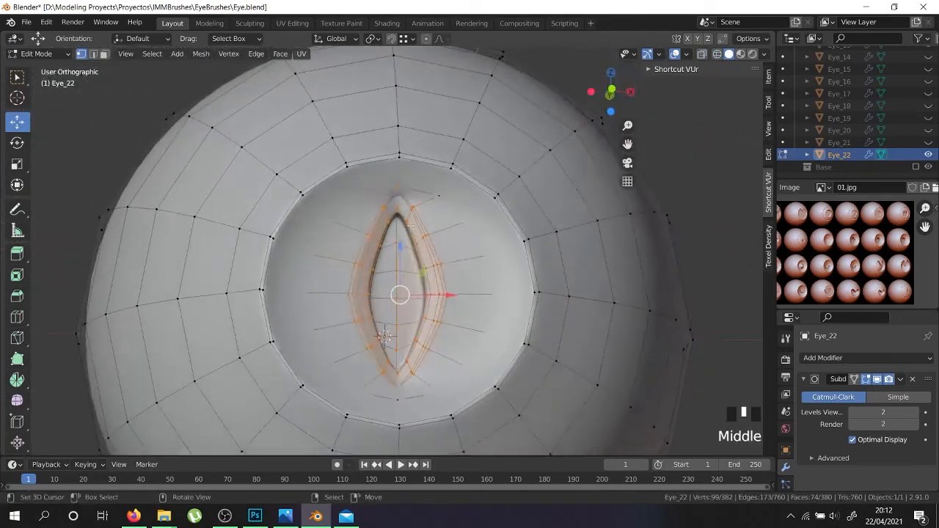
pyautogui.moveTo(400, 248)
pyautogui.mouseDown()
pyautogui.moveTo(398, 235)
pyautogui.moveTo(393, 256)
pyautogui.moveTo(401, 257)
pyautogui.mouseUp()
pyautogui.press('c')
pyautogui.rightClick(301, 152)
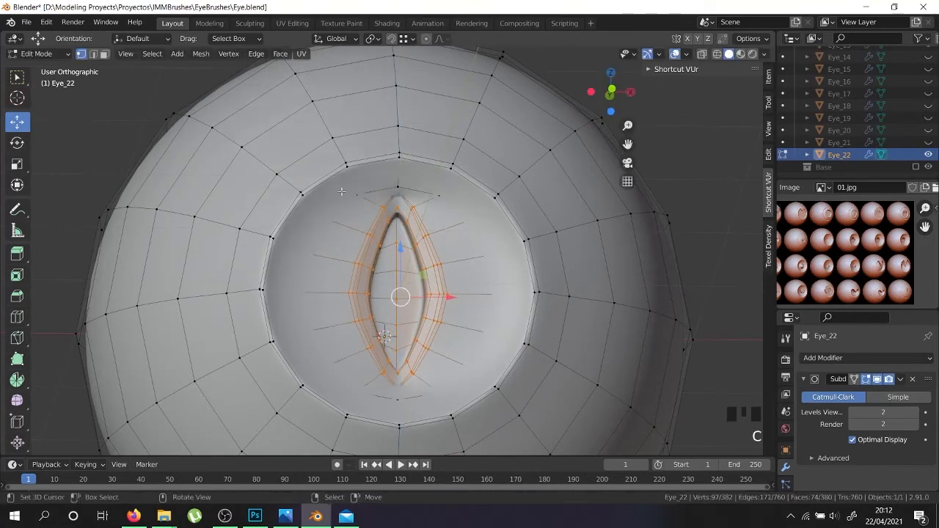
# - Try to lower the selected slit geometry by 0.023596 m along Z
pyautogui.moveTo(331, 180); pyautogui.dragTo(399, 246, button='middle')
pyautogui.scroll(2, 399, 245)
pyautogui.moveTo(393, 270); pyautogui.dragTo(398, 282)
pyautogui.press('KP_1')
pyautogui.press('KP_3')
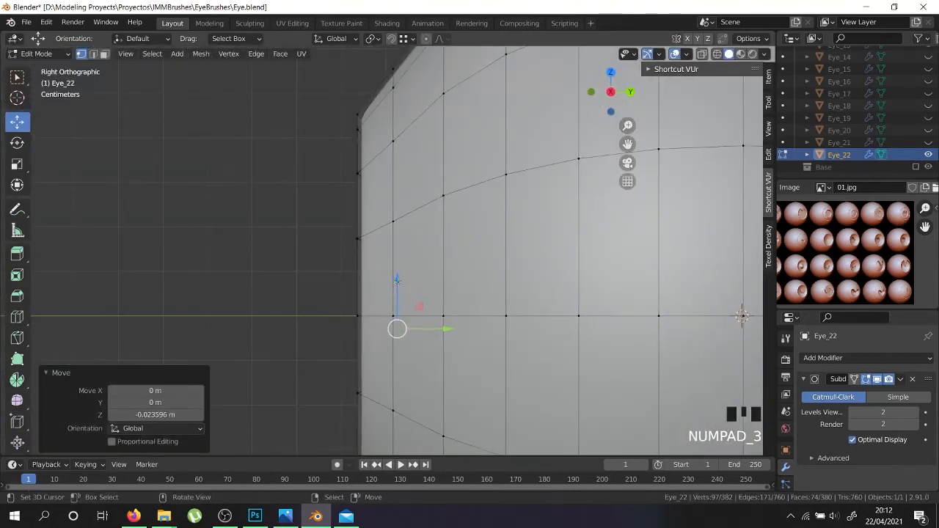
pyautogui.press('KP_1')
pyautogui.keyDown('shift'); pyautogui.moveTo(451, 330); pyautogui.dragTo(453, 201, button='middle'); pyautogui.keyUp('shift')
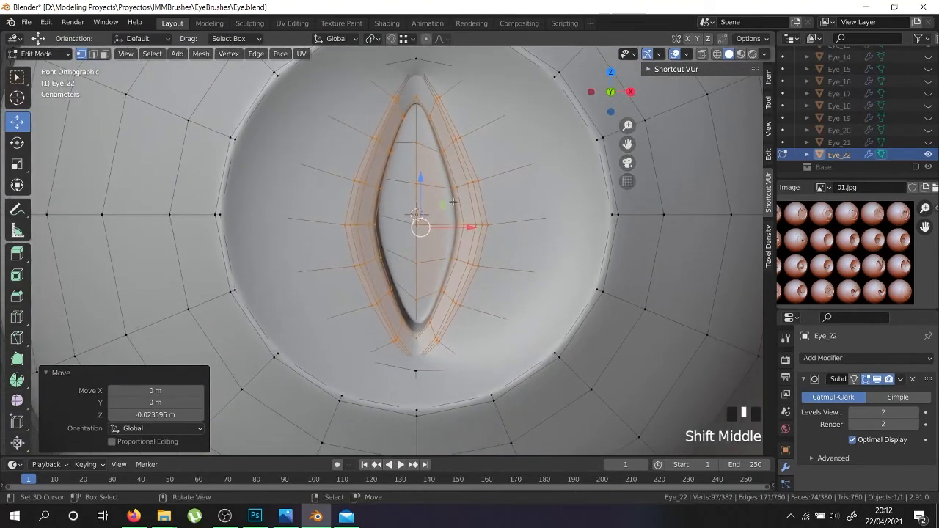
pyautogui.hotkey('shift', 'z')
pyautogui.hotkey('ctrl', 'z')
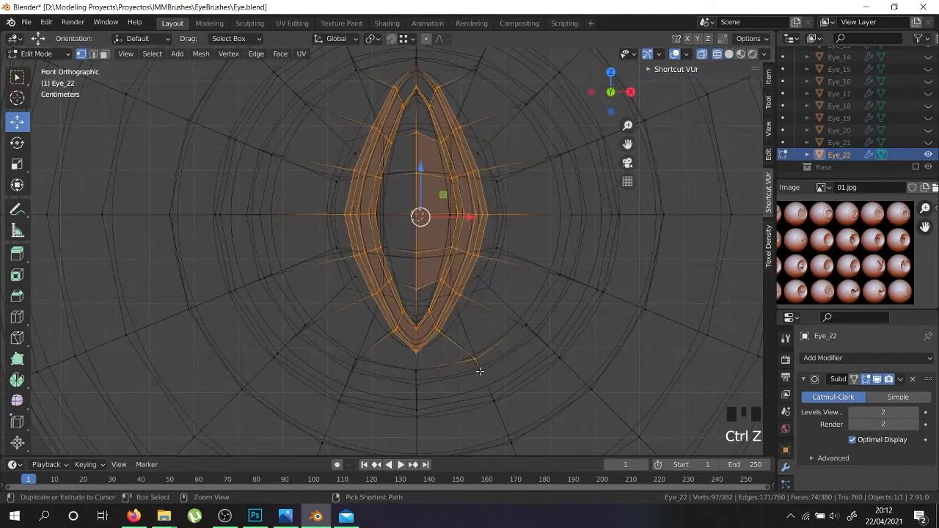
# - Add the missing vertices at the upper tip of the band to the slit selection
pyautogui.keyDown('shift'); pyautogui.moveTo(473, 323); pyautogui.dragTo(469, 395, button='middle'); pyautogui.keyUp('shift')
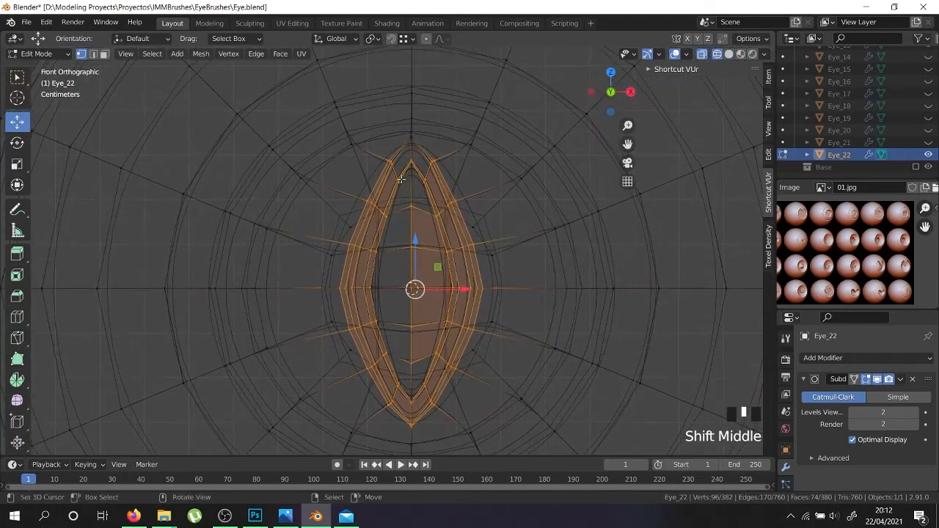
pyautogui.scroll(4, 416, 159)
pyautogui.keyDown('shift'); pyautogui.rightClick(419, 106); pyautogui.keyUp('shift')
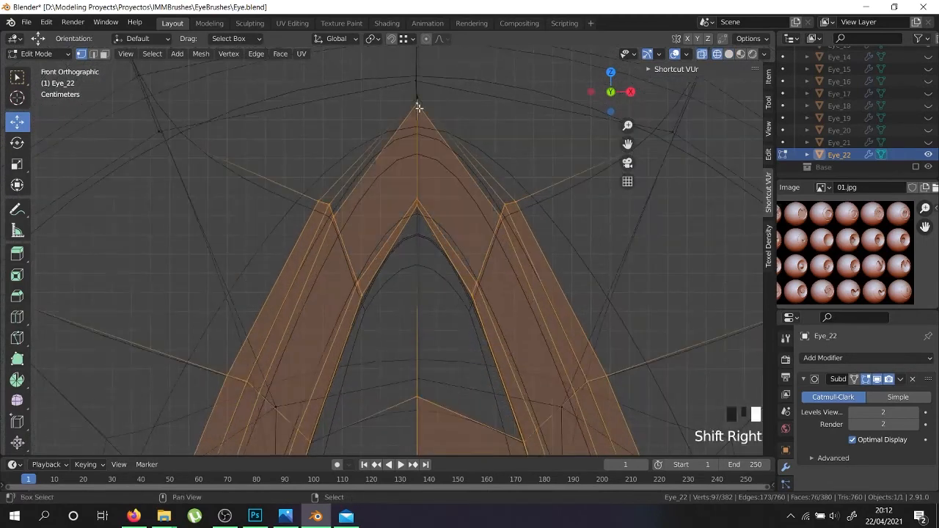
pyautogui.scroll(-6, 446, 153)
pyautogui.moveTo(450, 172); pyautogui.dragTo(440, 140, button='middle')
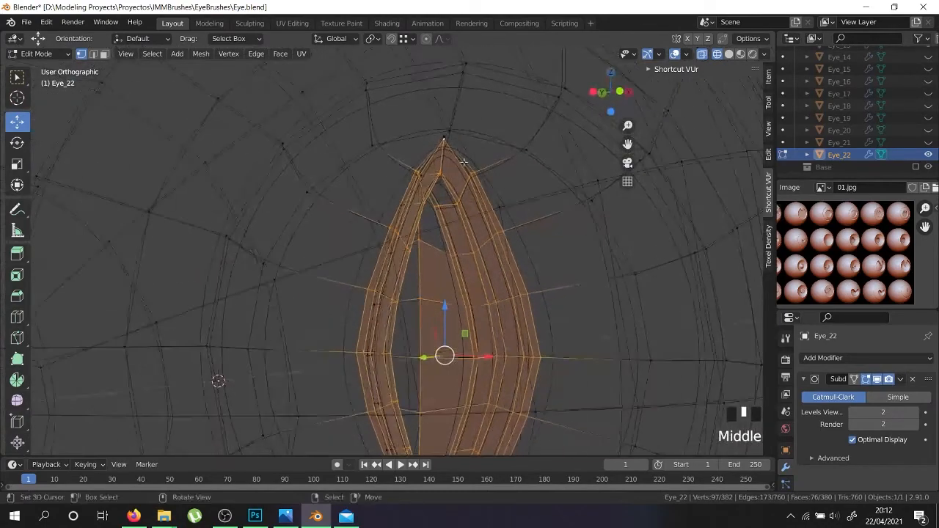
pyautogui.scroll(9, 440, 134)
pyautogui.keyDown('alt'); pyautogui.keyDown('shift'); pyautogui.rightClick(435, 136); pyautogui.keyUp('shift'); pyautogui.keyUp('alt')
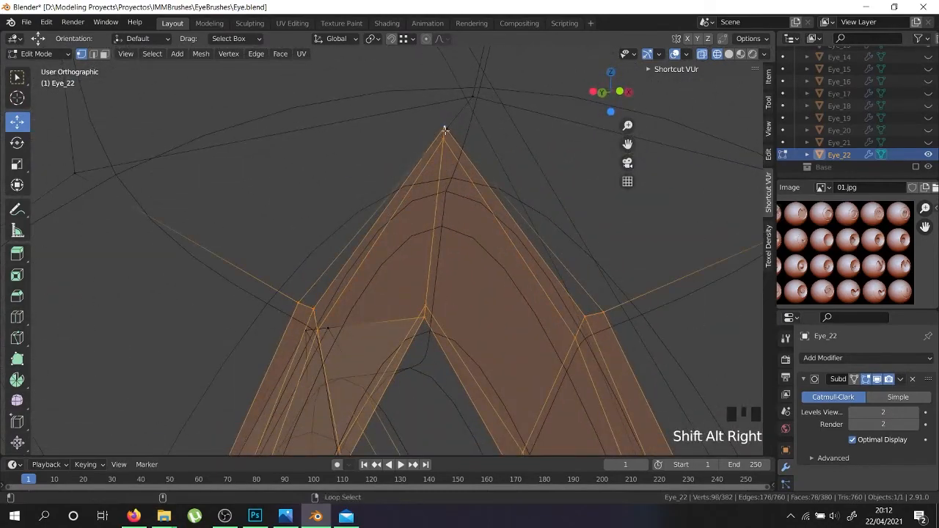
pyautogui.moveTo(456, 153); pyautogui.dragTo(478, 153, button='middle')
pyautogui.scroll(-5, 485, 153)
pyautogui.scroll(-4, 485, 154)
pyautogui.scroll(8, 486, 161)
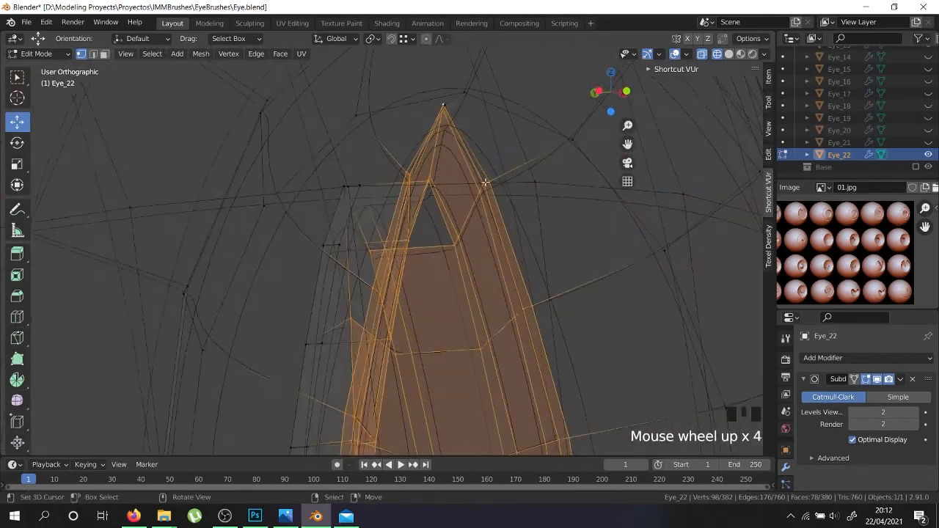
pyautogui.keyDown('shift'); pyautogui.click(496, 182); pyautogui.keyUp('shift')
# - Try to scale the selected slit by 0.8745 in the front view and check it in Object Mode
pyautogui.scroll(-2, 488, 168)
pyautogui.scroll(-8, 491, 176)
pyautogui.press('KP_1')
pyautogui.hotkey('shift', 'z')
pyautogui.keyDown('shift'); pyautogui.moveTo(543, 382); pyautogui.dragTo(528, 328, button='middle'); pyautogui.keyUp('shift')
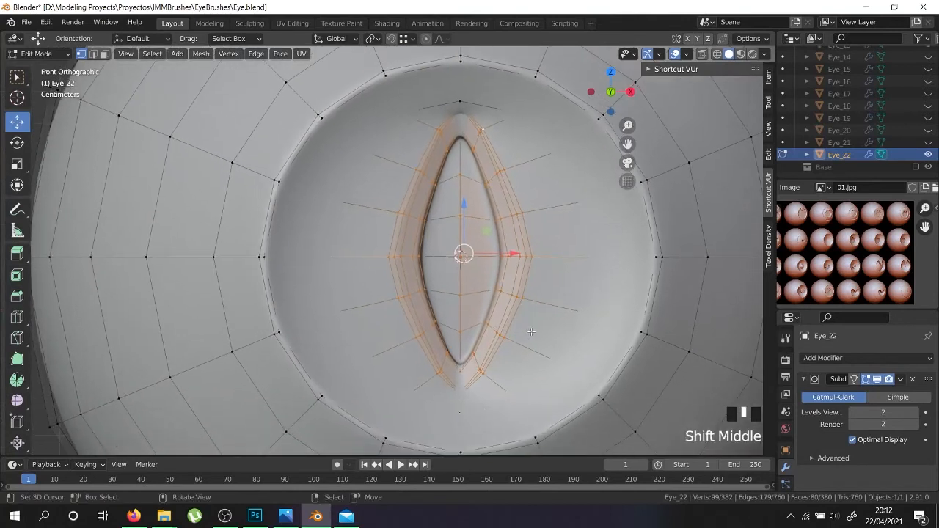
pyautogui.press('s')
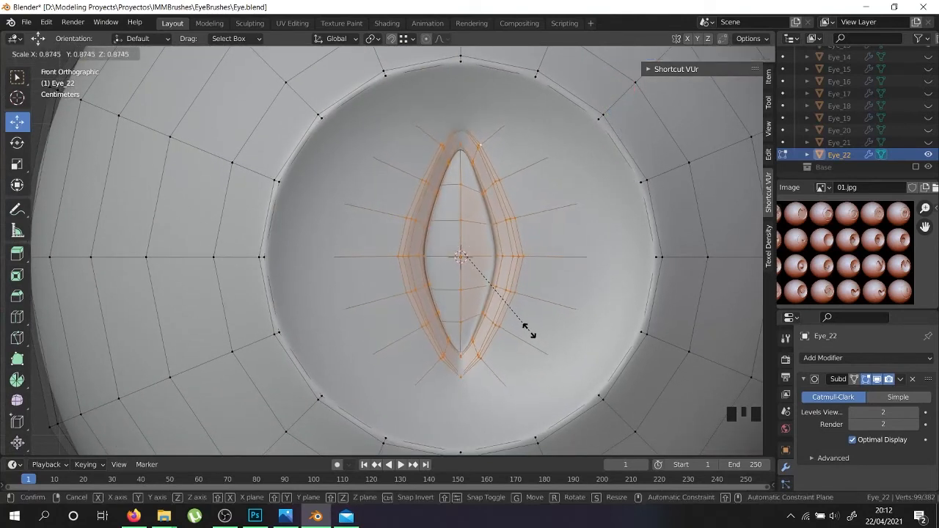
pyautogui.click(529, 331)
pyautogui.press('Tab')
pyautogui.moveTo(529, 331); pyautogui.dragTo(575, 168, button='middle')
pyautogui.press('Tab')
# - Examine the slit's upper tip with viewport subdivision off, and undo the last slit scaling
pyautogui.scroll(5, 559, 250)
pyautogui.hotkey('alt', 'z')
pyautogui.scroll(3, 559, 249)
pyautogui.click(877, 379)
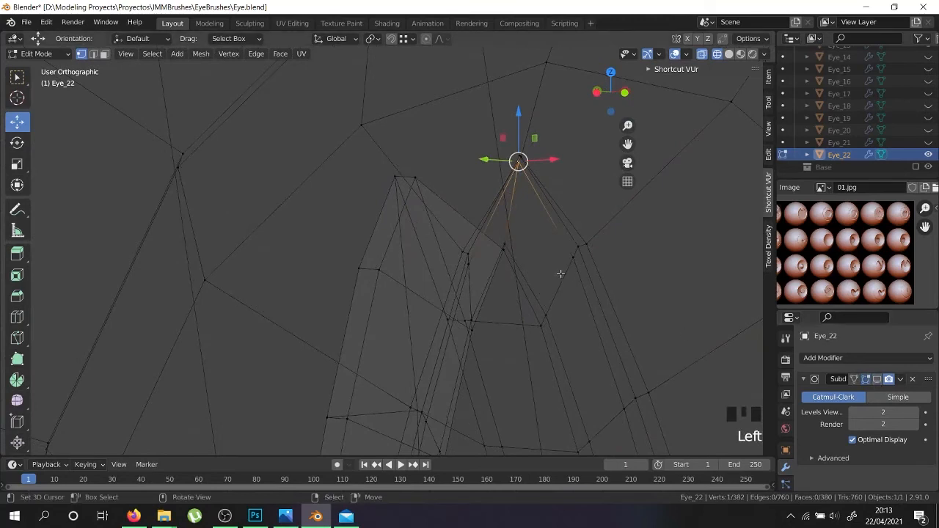
pyautogui.hotkey('shift', 'z')
pyautogui.moveTo(525, 267); pyautogui.dragTo(517, 237, button='middle')
pyautogui.hotkey('ctrl', 'z')
pyautogui.hotkey('ctrl', 'z')
pyautogui.hotkey('ctrl', 'z')
pyautogui.hotkey('ctrl', 'z')
pyautogui.scroll(-6, 515, 235)
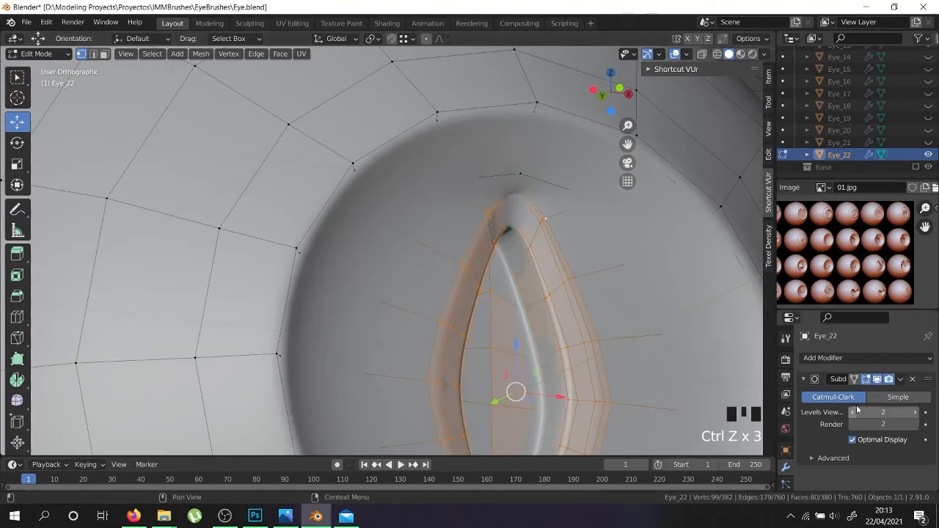
# - Turn off viewport subdivision and slide the outermost vertex at the slit's upper tip by a factor of 0.433
pyautogui.click(878, 380)
pyautogui.scroll(4, 526, 191)
pyautogui.rightClick(520, 193)
pyautogui.moveTo(531, 194); pyautogui.dragTo(506, 205, button='middle')
pyautogui.scroll(3, 513, 194)
pyautogui.press('g')
pyautogui.press('g')
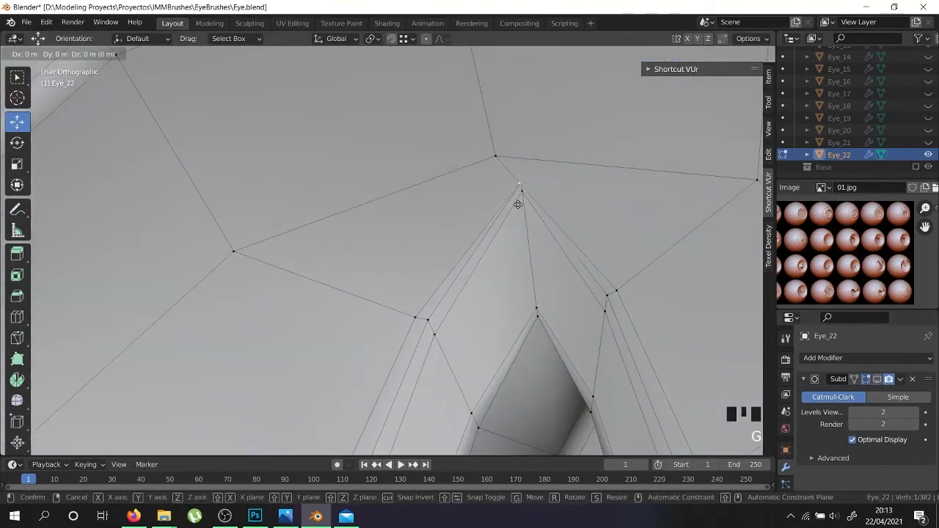
pyautogui.click(510, 190)
pyautogui.moveTo(462, 197); pyautogui.dragTo(506, 193, button='middle')
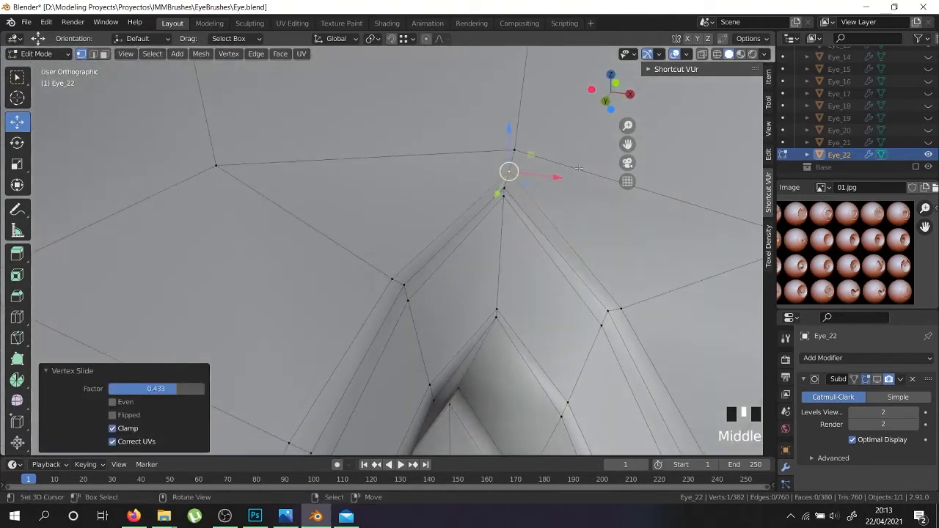
# - Slide the other two band vertices at the slit's upper tip along their edges to adjust their spacing
pyautogui.scroll(3, 507, 193)
pyautogui.rightClick(500, 198)
pyautogui.press('g')
pyautogui.press('g')
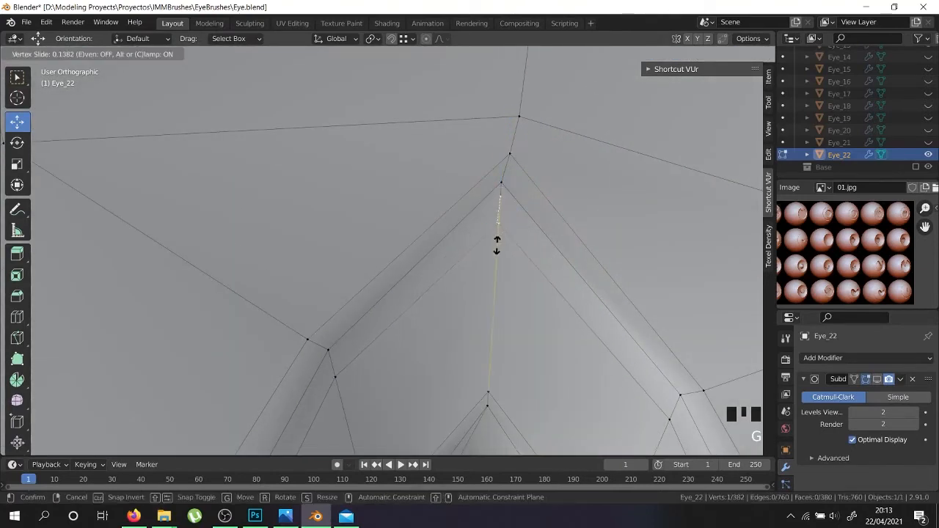
pyautogui.click(495, 261)
pyautogui.rightClick(499, 182)
pyautogui.press('g')
pyautogui.press('g')
pyautogui.click(500, 224)
pyautogui.press('g')
pyautogui.press('g')
pyautogui.click(505, 218)
# - Return to Object Mode, turn viewport subdivision back on and check the smoothed slit
pyautogui.scroll(-2, 505, 217)
pyautogui.moveTo(505, 218); pyautogui.dragTo(696, 330, button='middle')
pyautogui.scroll(-2, 441, 301)
pyautogui.press('Tab')
pyautogui.click(875, 380)
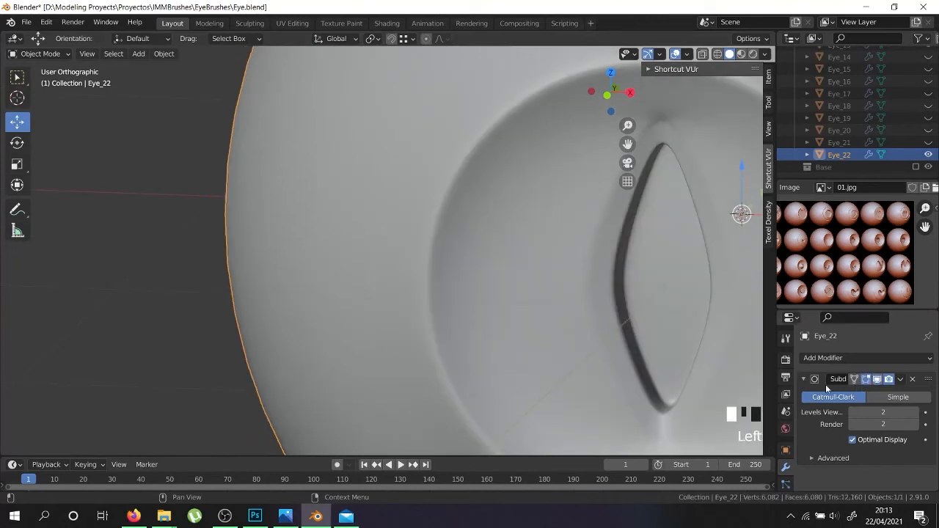
pyautogui.scroll(-3, 628, 377)
pyautogui.moveTo(627, 377); pyautogui.dragTo(449, 281, button='middle')
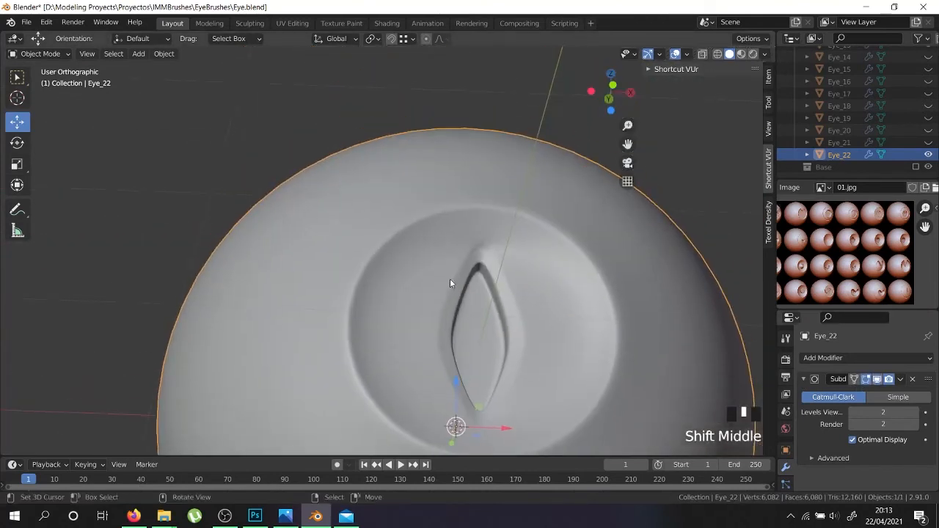
# - Select the edge loop surrounding the slit again and round it with LoopTools Circle, checking it in the front view
pyautogui.press('Tab')
pyautogui.scroll(5, 470, 249)
pyautogui.rightClick(481, 228)
pyautogui.hotkey('shift', 'z')
pyautogui.moveTo(480, 237); pyautogui.dragTo(480, 228, button='middle')
pyautogui.keyDown('alt'); pyautogui.keyDown('shift'); pyautogui.rightClick(480, 225); pyautogui.keyUp('shift'); pyautogui.keyUp('alt')
pyautogui.scroll(-7, 509, 250)
pyautogui.rightClick(509, 250)
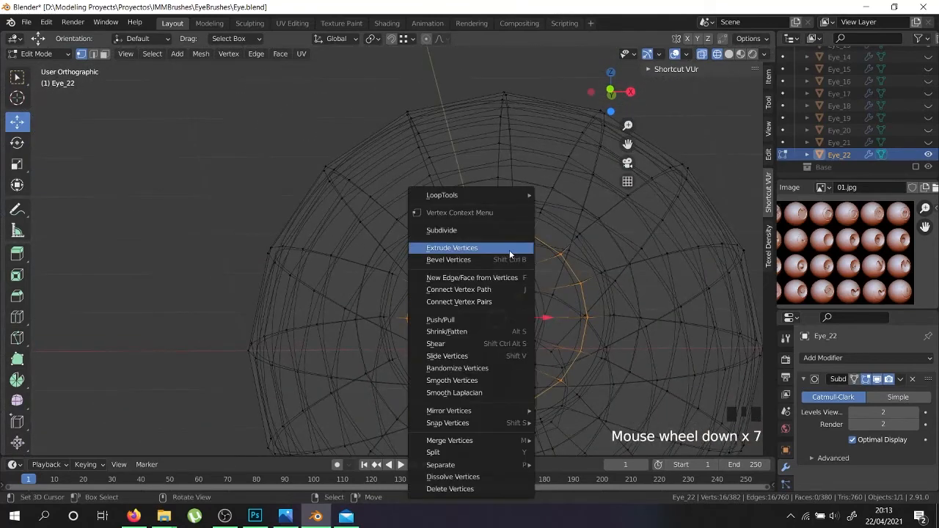
pyautogui.moveTo(476, 195)
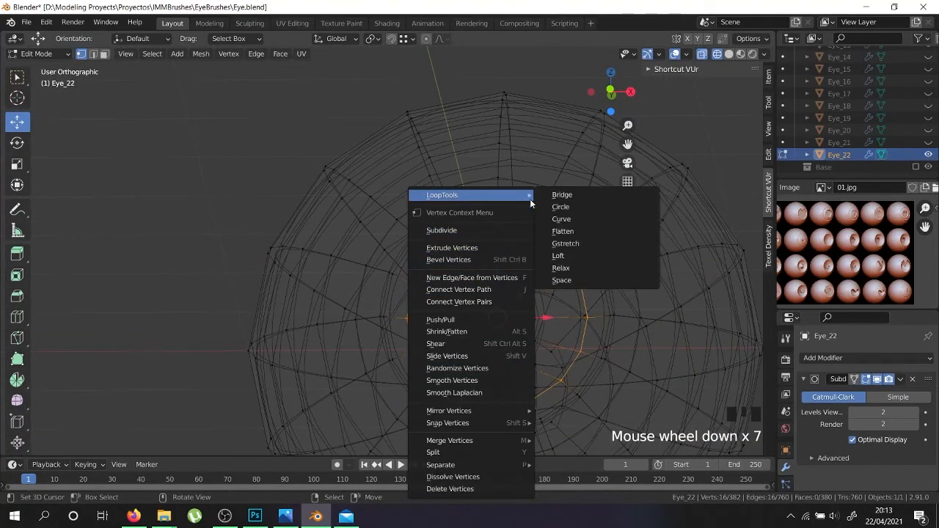
pyautogui.click(597, 209)
pyautogui.moveTo(535, 279); pyautogui.dragTo(528, 271, button='middle')
pyautogui.scroll(5, 517, 257)
pyautogui.press('KP_1')
pyautogui.scroll(-6, 507, 237)
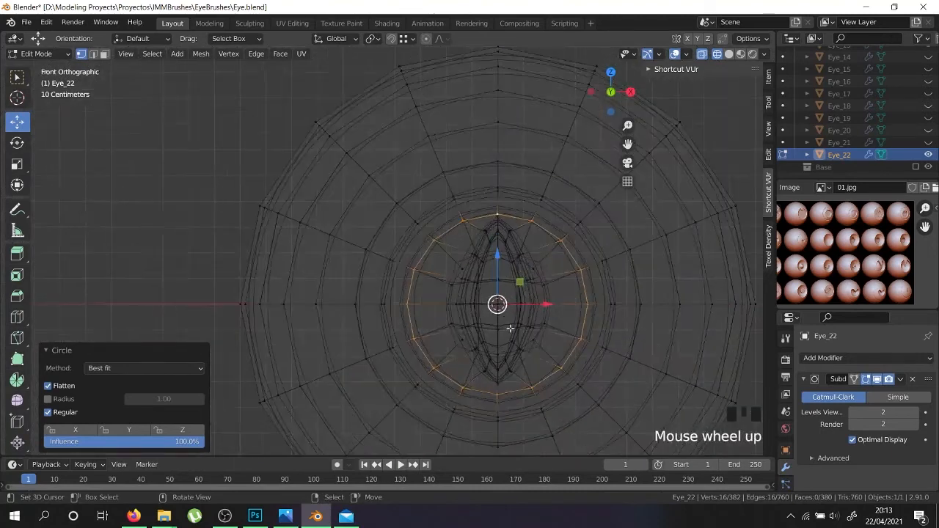
pyautogui.scroll(3, 512, 344)
pyautogui.scroll(-5, 512, 344)
# - Hide an edge loop around the eyeball's middle, and hide the linked rear part of the mesh
pyautogui.moveTo(512, 344); pyautogui.dragTo(663, 313, button='middle')
pyautogui.press('Tab')
pyautogui.press('Tab')
pyautogui.rightClick(654, 284)
pyautogui.keyDown('alt'); pyautogui.keyDown('shift'); pyautogui.rightClick(659, 280); pyautogui.keyUp('shift'); pyautogui.keyUp('alt')
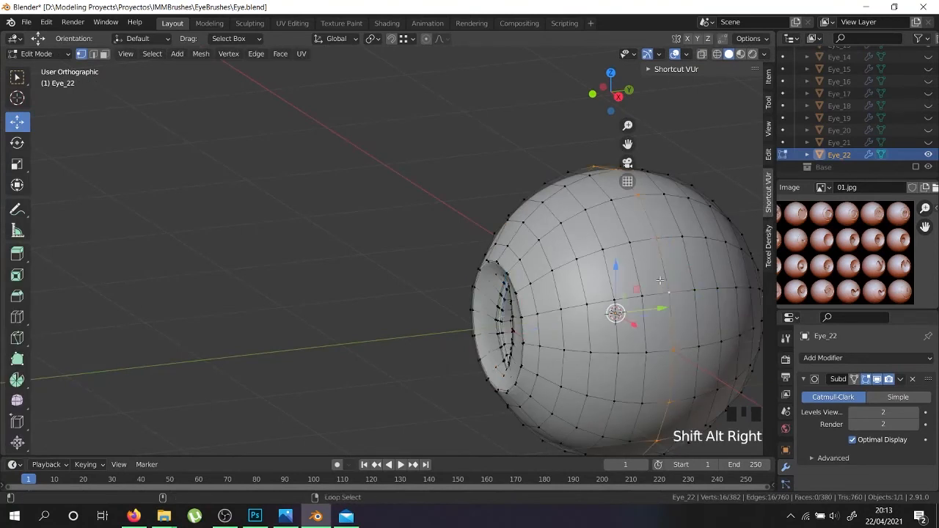
pyautogui.rightClick(700, 259)
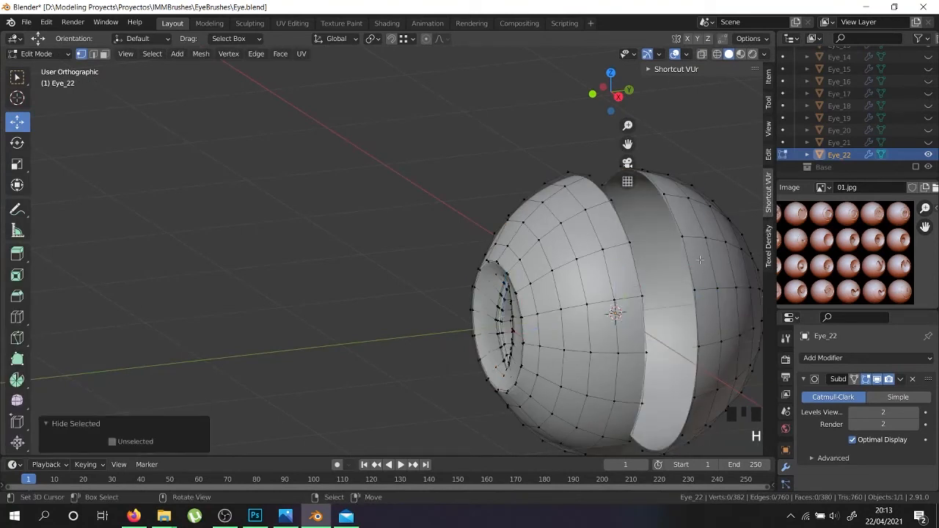
pyautogui.hotkey('ctrl', 'l')
pyautogui.press('h')
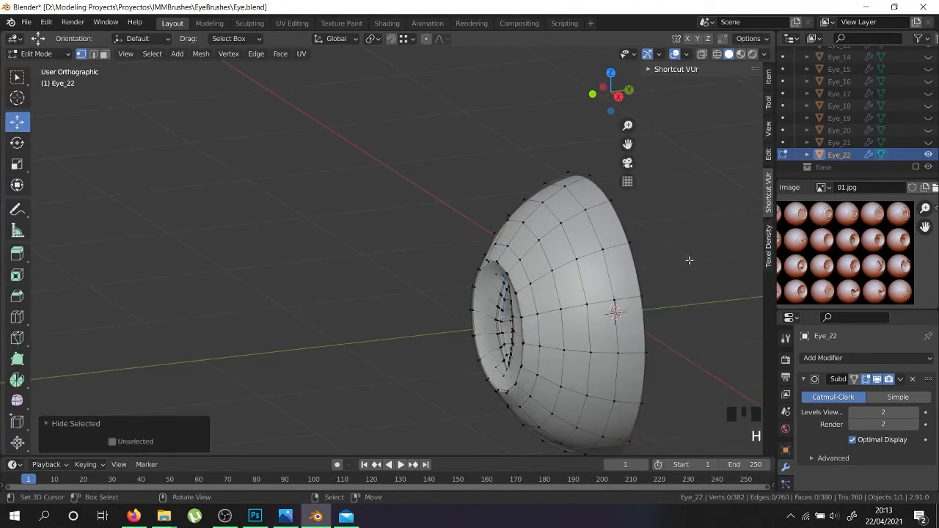
# - In the front wireframe view, select all the slit's vertices and lower them about 0.032 m along Z
pyautogui.press('KP_1')
pyautogui.scroll(3, 614, 282)
pyautogui.press('z')
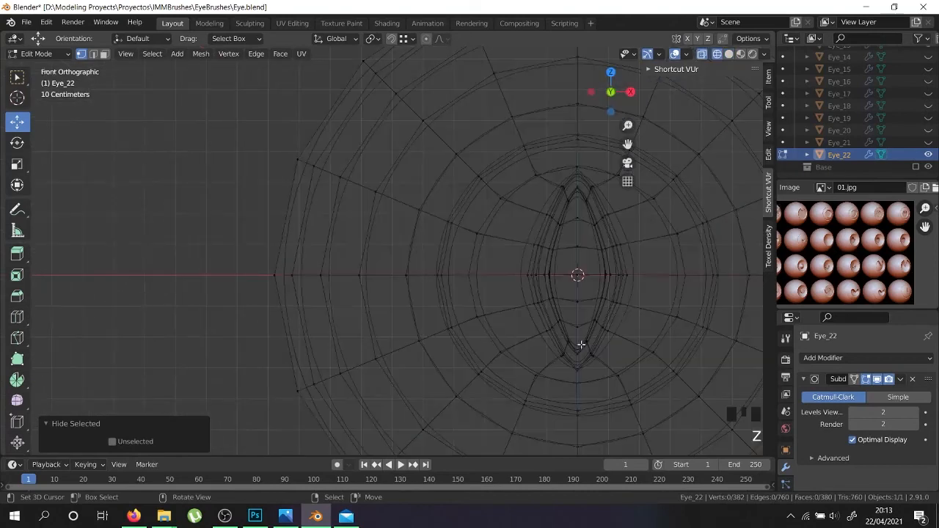
pyautogui.press('c')
pyautogui.scroll(3, 579, 318)
pyautogui.moveTo(577, 324); pyautogui.dragTo(576, 227)
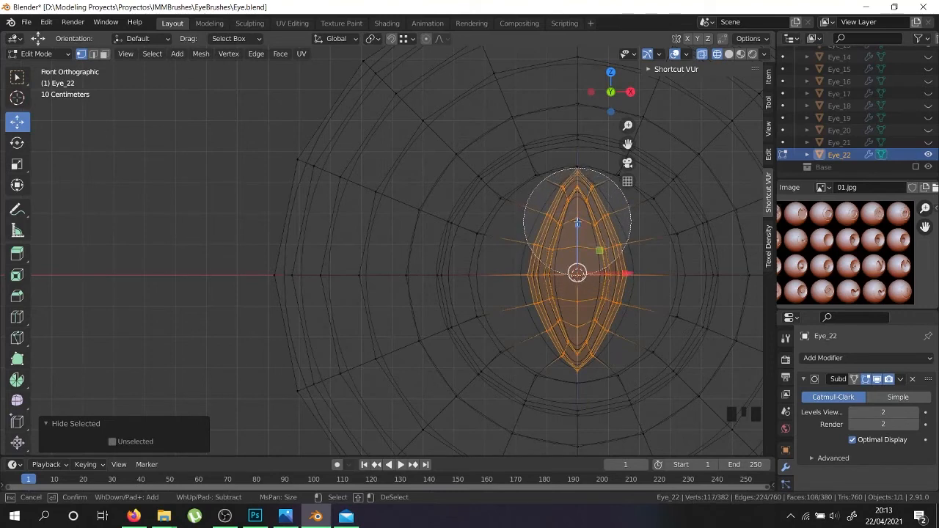
pyautogui.rightClick(577, 222)
pyautogui.scroll(10, 577, 220)
pyautogui.scroll(-7, 566, 275)
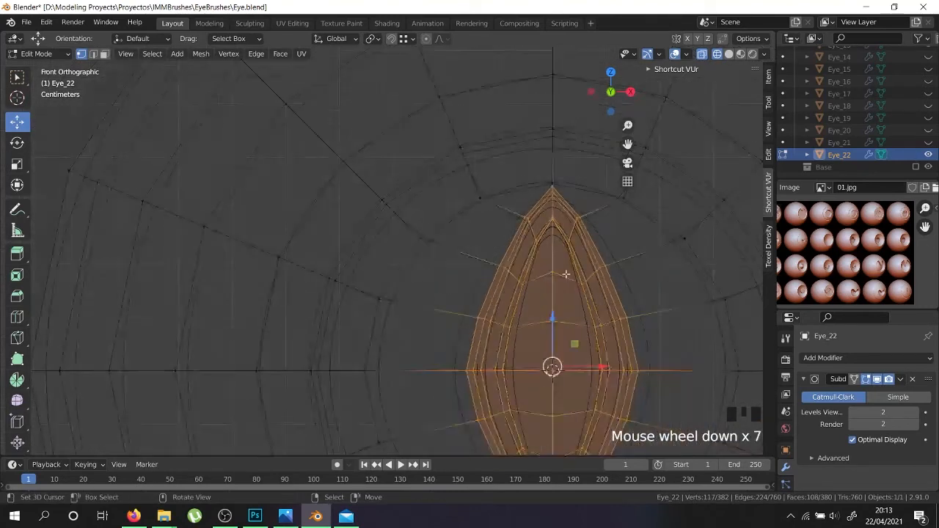
pyautogui.scroll(-2, 566, 275)
pyautogui.keyDown('shift'); pyautogui.moveTo(566, 274); pyautogui.dragTo(565, 242, button='middle'); pyautogui.keyUp('shift')
pyautogui.scroll(2, 518, 259)
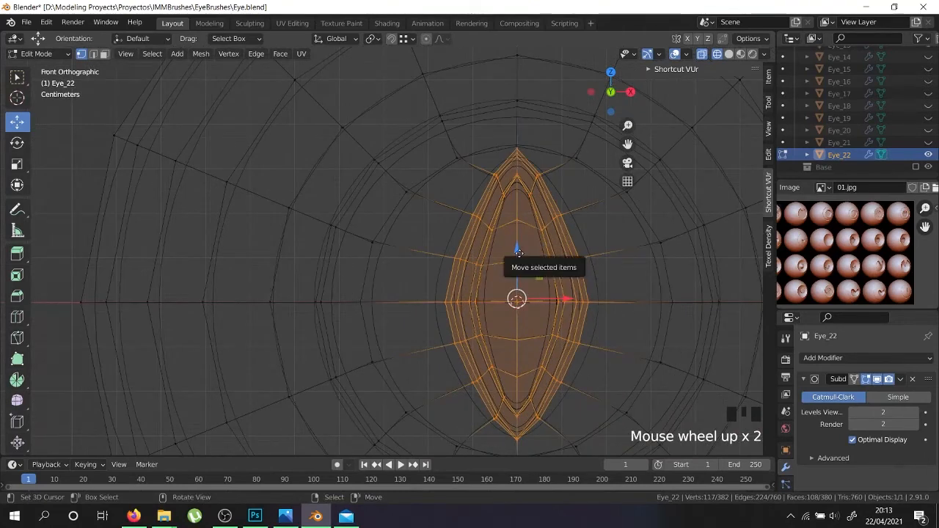
pyautogui.moveTo(519, 252); pyautogui.dragTo(520, 276)
pyautogui.scroll(5, 520, 276)
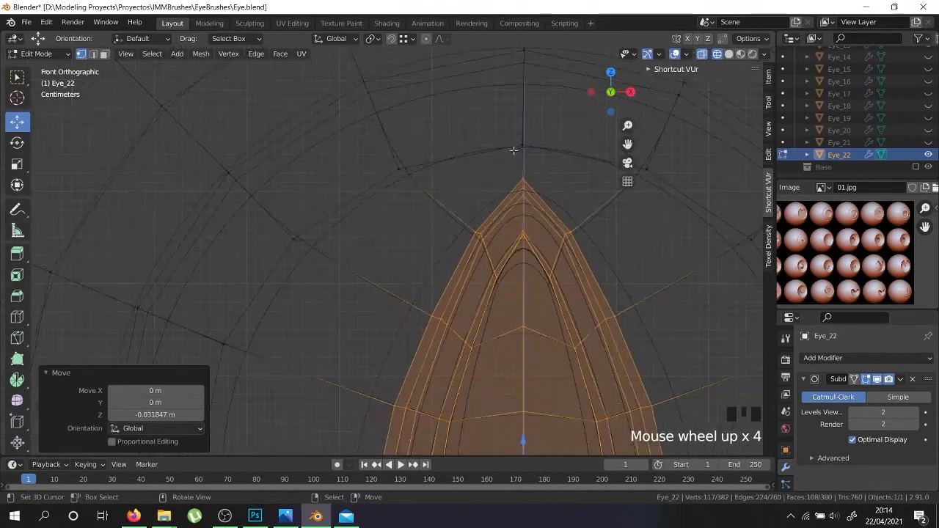
# - Nudge the selected slit about 0.0009 m along X so its tip aligns with the centre line, and check it shaded
pyautogui.scroll(8, 526, 254)
pyautogui.keyDown('shift'); pyautogui.moveTo(528, 155); pyautogui.dragTo(520, 275, button='middle'); pyautogui.keyUp('shift')
pyautogui.press('g')
pyautogui.press('x')
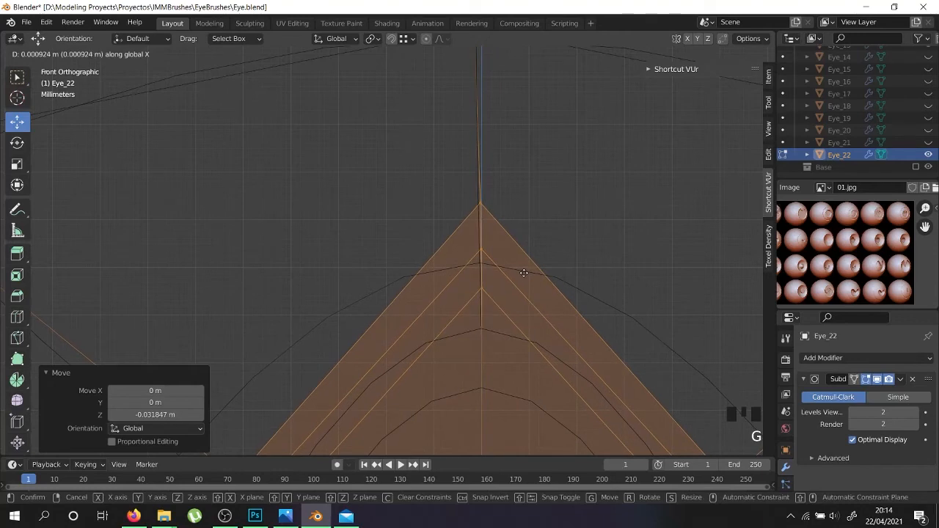
pyautogui.click(523, 273)
pyautogui.scroll(-20, 523, 272)
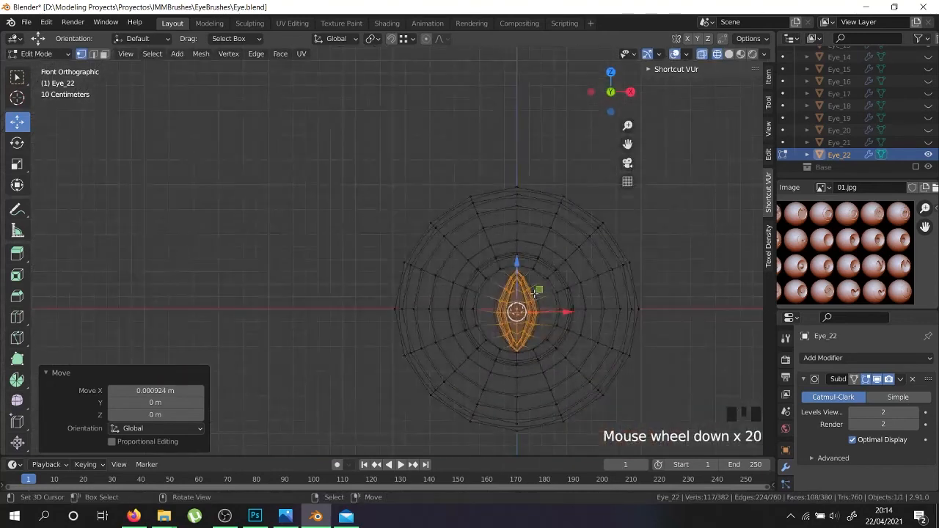
pyautogui.press('z')
pyautogui.keyDown('shift'); pyautogui.moveTo(531, 373); pyautogui.dragTo(511, 324, button='middle'); pyautogui.keyUp('shift')
pyautogui.press('Tab')
pyautogui.press('Tab')
# - Box-select the negative-X half of the visible eye mesh in wireframe and delete its faces
pyautogui.hotkey('alt', 'a')
pyautogui.press('z')
pyautogui.press('b')
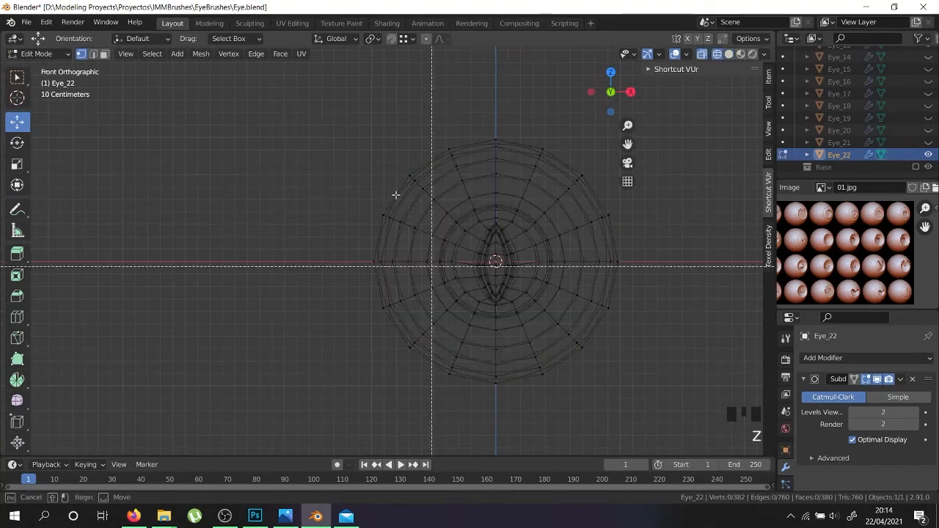
pyautogui.moveTo(331, 60); pyautogui.dragTo(498, 437)
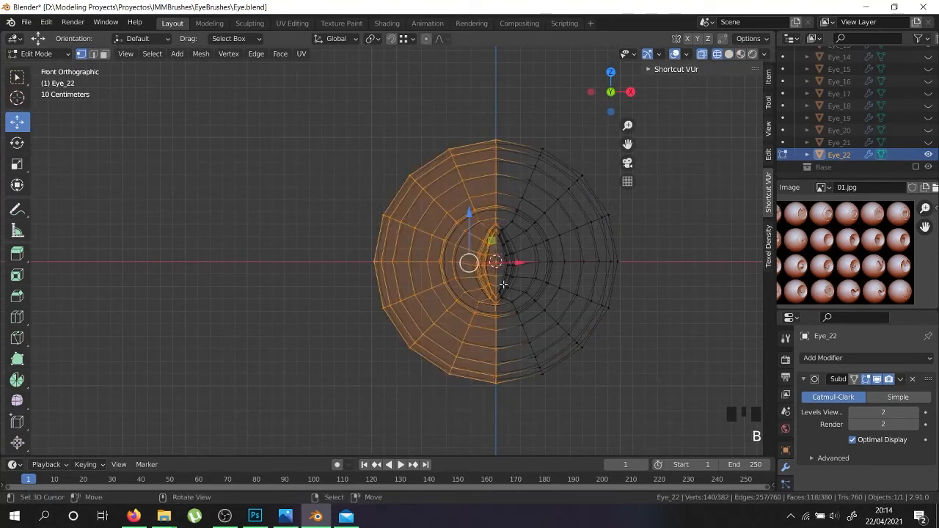
pyautogui.scroll(5, 503, 284)
pyautogui.scroll(-2, 499, 293)
pyautogui.press('x')
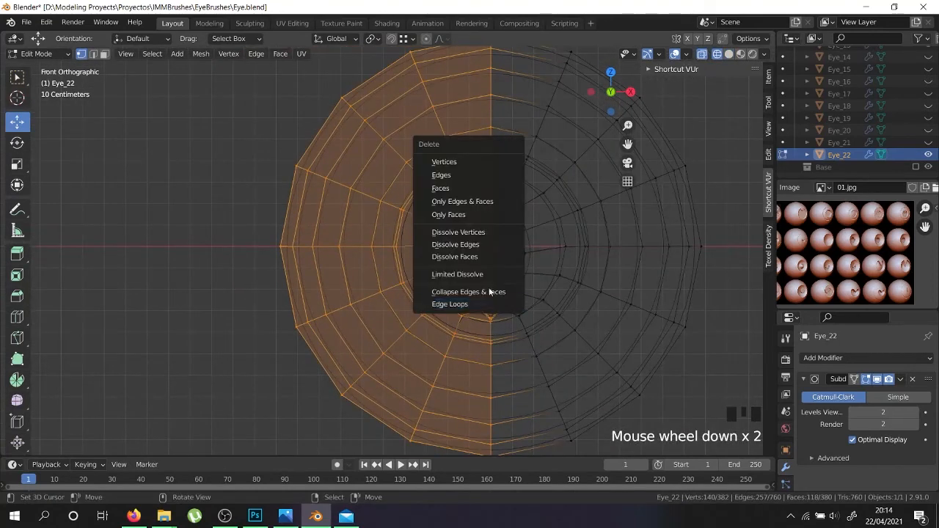
pyautogui.click(441, 189)
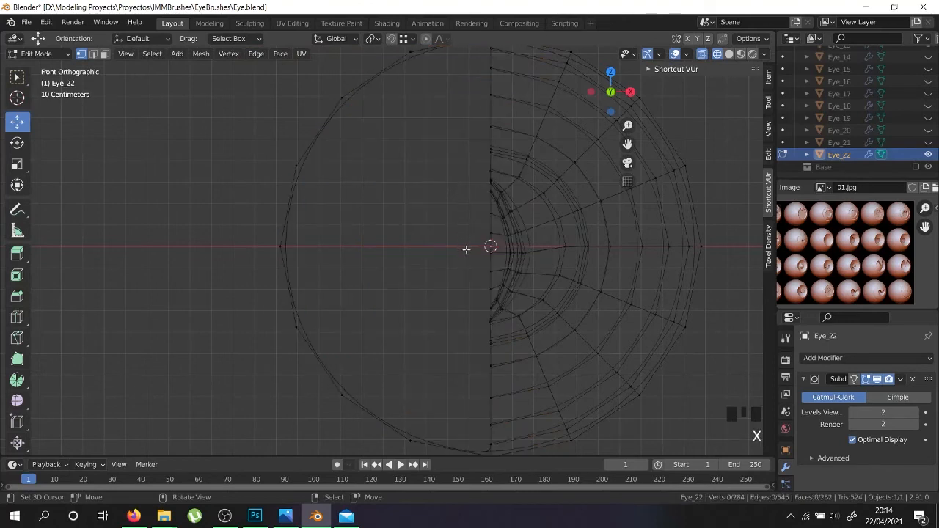
# - Reveal the hidden geometry and delete the remaining faces on the negative-X half of the eye
pyautogui.hotkey('alt', 'h')
pyautogui.scroll(-3, 466, 250)
pyautogui.press('a')
pyautogui.press('b')
pyautogui.moveTo(304, 86); pyautogui.dragTo(481, 454)
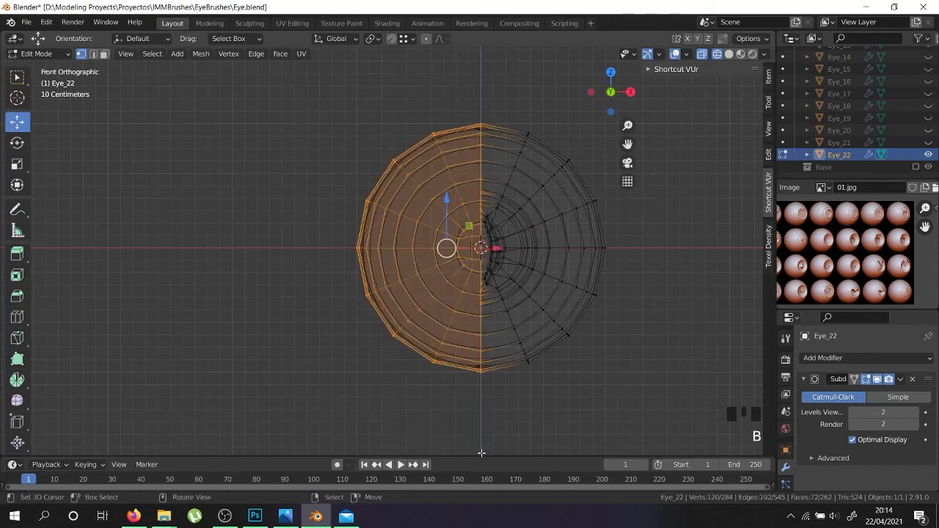
pyautogui.scroll(3, 479, 260)
pyautogui.press('x')
pyautogui.click(449, 261)
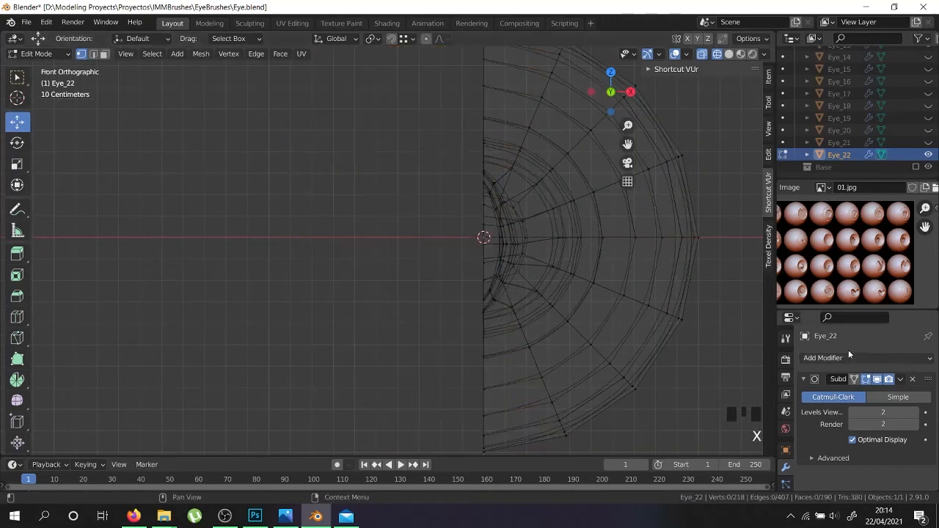
# - Add a Mirror modifier to the half eye, move it first in the modifier stack, and return to solid shading
pyautogui.click(843, 358)
pyautogui.click(682, 211)
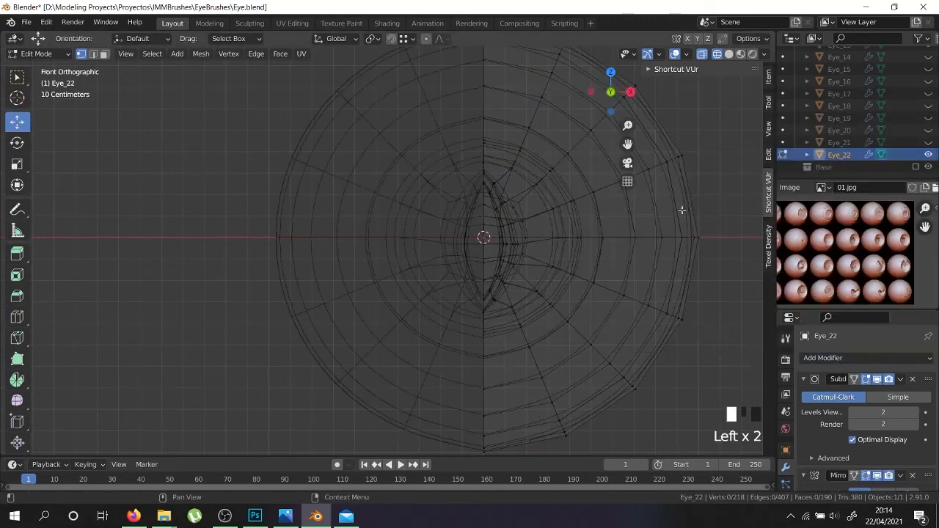
pyautogui.click(901, 476)
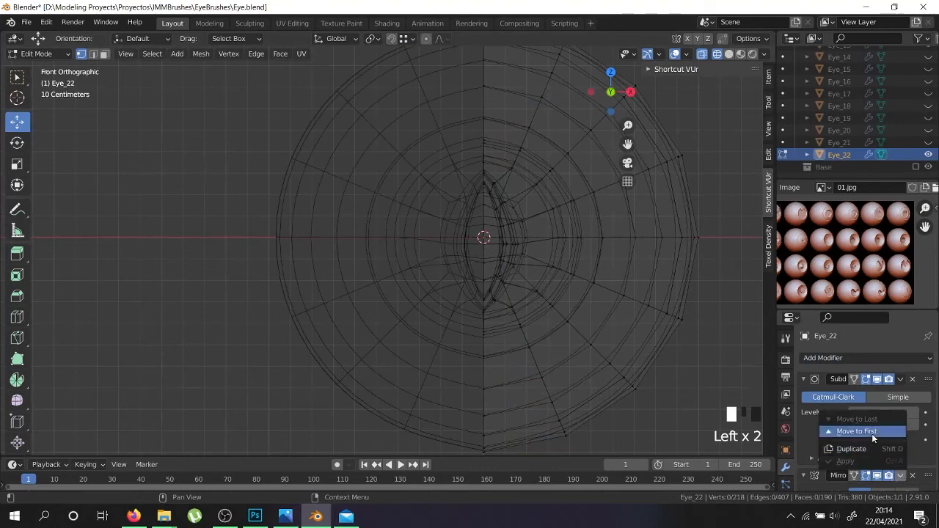
pyautogui.click(866, 436)
pyautogui.press('z')
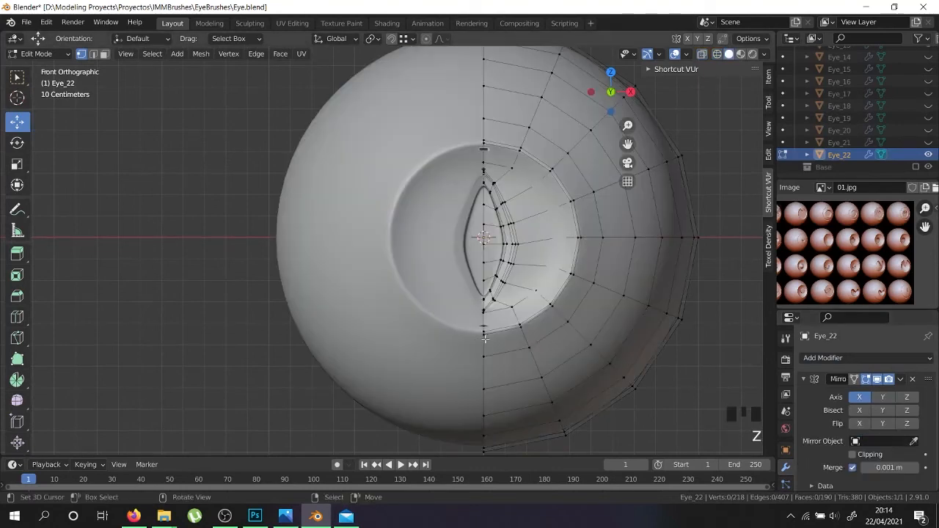
# - Turn on Clipping in the Mirror modifier and pull the centre seam loop sideways against the mirror plane
pyautogui.moveTo(538, 239); pyautogui.dragTo(487, 239)
pyautogui.rightClick(487, 239)
pyautogui.click(862, 453)
pyautogui.moveTo(534, 239); pyautogui.dragTo(509, 239)
pyautogui.click(537, 240)
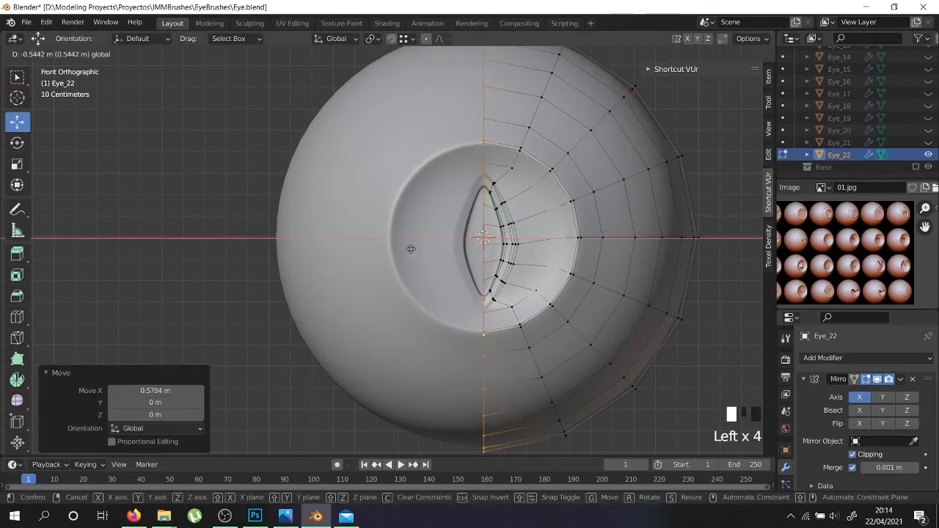
# - Return to Object Mode, inspect the mirrored slit, and apply the Mirror modifier
pyautogui.press('Tab')
pyautogui.scroll(-4, 514, 345)
pyautogui.moveTo(527, 360)
pyautogui.mouseDown(button='middle')
pyautogui.moveTo(518, 345)
pyautogui.moveTo(529, 364)
pyautogui.mouseUp(button='middle')
pyautogui.scroll(4, 529, 363)
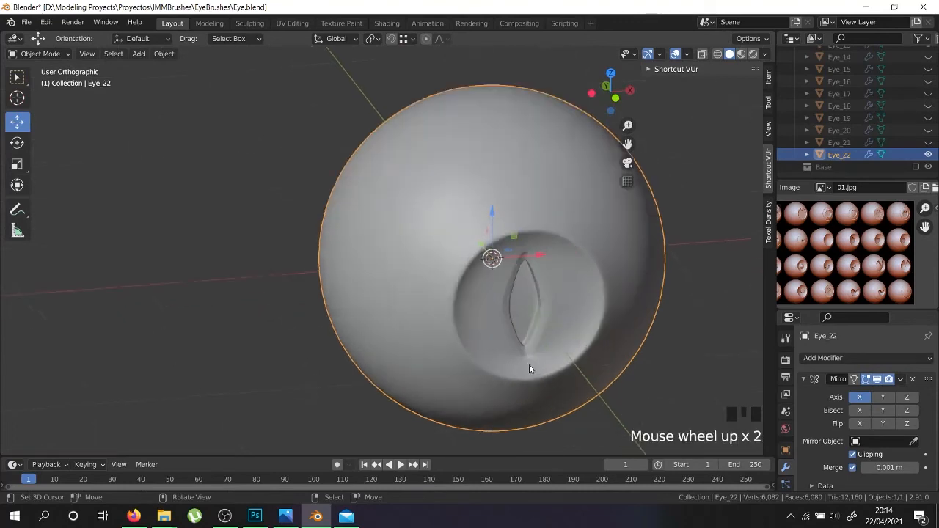
pyautogui.click(903, 379)
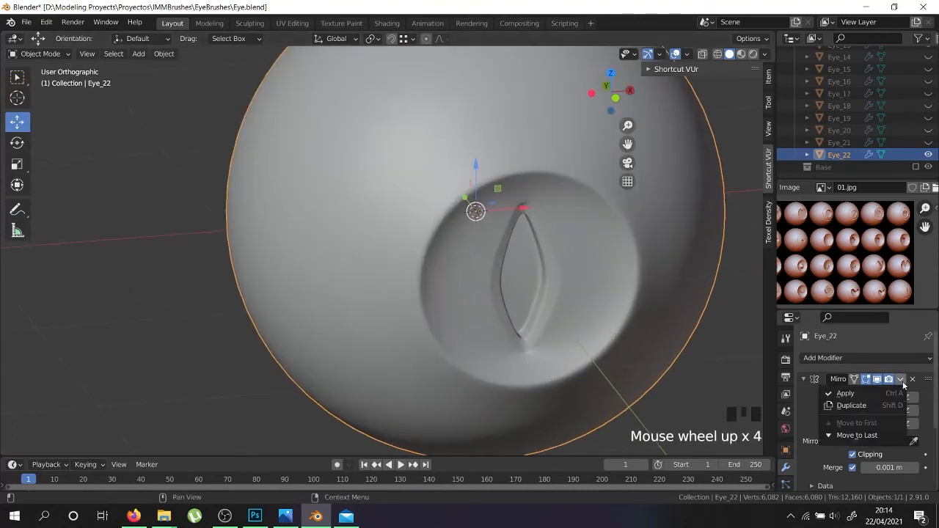
pyautogui.click(870, 393)
# - Select the three seam vertices at the slit's lower tip and adjust their height along Z
pyautogui.press('Tab')
pyautogui.scroll(4, 521, 352)
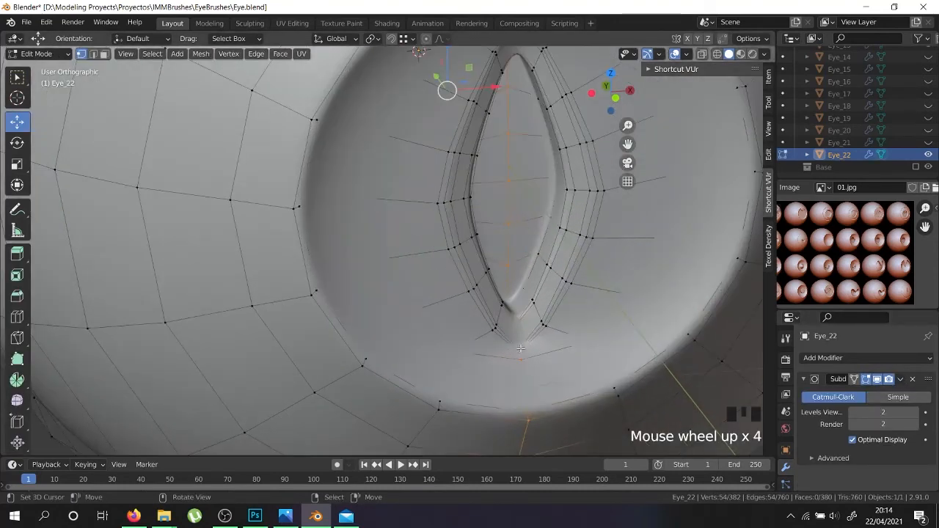
pyautogui.press('z')
pyautogui.click(521, 359)
pyautogui.moveTo(521, 359); pyautogui.dragTo(521, 359, button='middle')
pyautogui.scroll(11, 520, 359)
pyautogui.rightClick(496, 313)
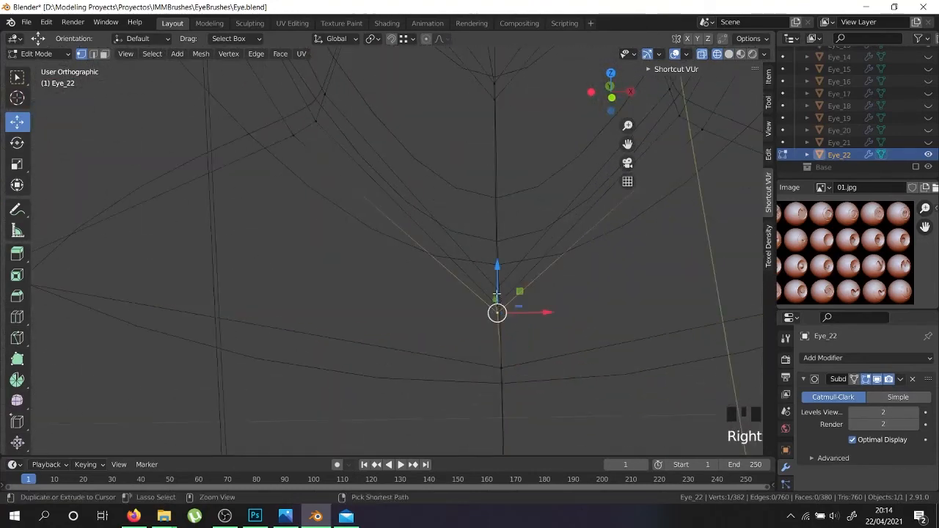
pyautogui.keyDown('ctrl'); pyautogui.rightClick(496, 309); pyautogui.keyUp('ctrl')
pyautogui.scroll(-8, 506, 307)
pyautogui.hotkey('shift', 'z')
pyautogui.moveTo(514, 326)
pyautogui.mouseDown(button='middle')
pyautogui.moveTo(537, 261)
pyautogui.moveTo(514, 400)
pyautogui.mouseUp(button='middle')
pyautogui.scroll(4, 498, 220)
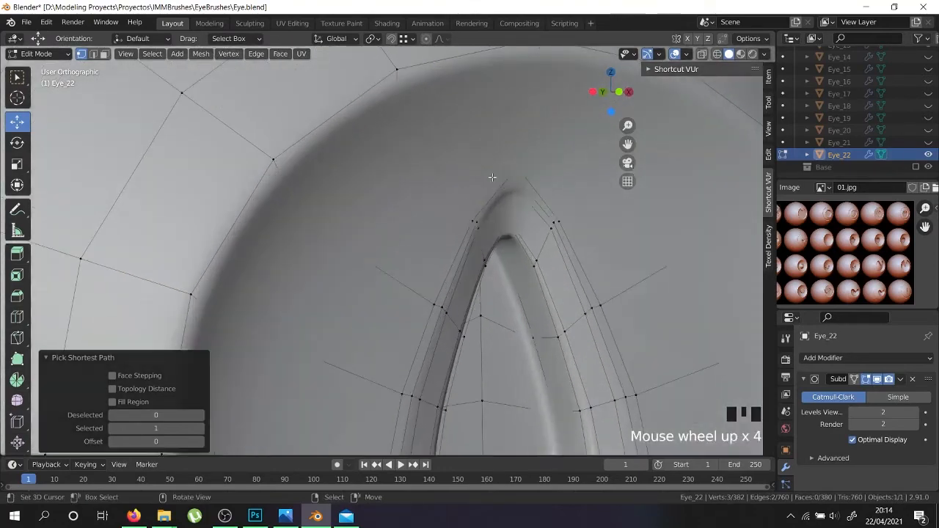
pyautogui.hotkey('shift', 'z')
pyautogui.scroll(2, 529, 235)
pyautogui.scroll(-2, 529, 235)
pyautogui.hotkey('shift', 'z')
pyautogui.scroll(4, 517, 367)
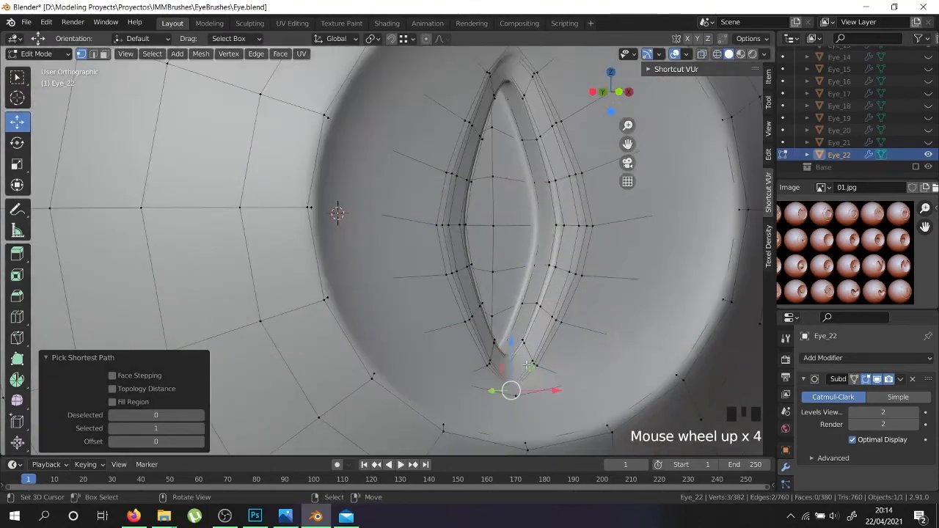
pyautogui.moveTo(514, 339); pyautogui.dragTo(514, 339)
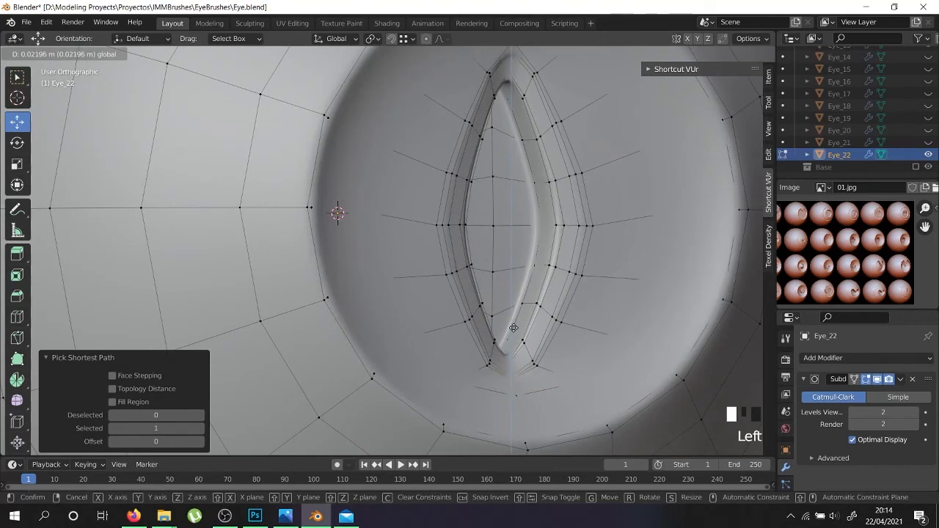
pyautogui.moveTo(512, 333); pyautogui.dragTo(518, 339)
# - Examine the smoothed slit and iris recess from several angles, comparing Object Mode with Edit Mode
pyautogui.press('Tab')
pyautogui.scroll(-5, 529, 366)
pyautogui.moveTo(534, 382); pyautogui.dragTo(484, 416, button='middle')
pyautogui.scroll(-4, 511, 380)
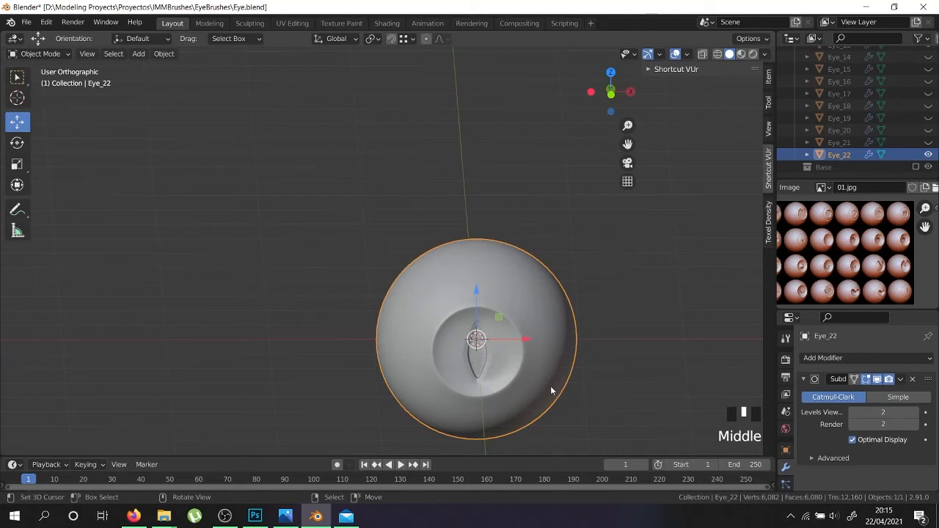
pyautogui.moveTo(484, 365); pyautogui.dragTo(525, 354, button='middle')
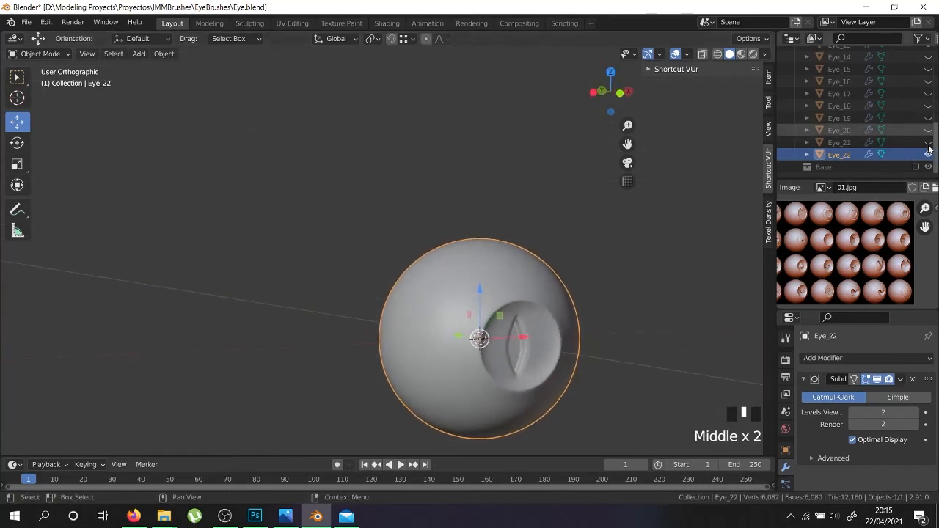
pyautogui.scroll(3, 537, 357)
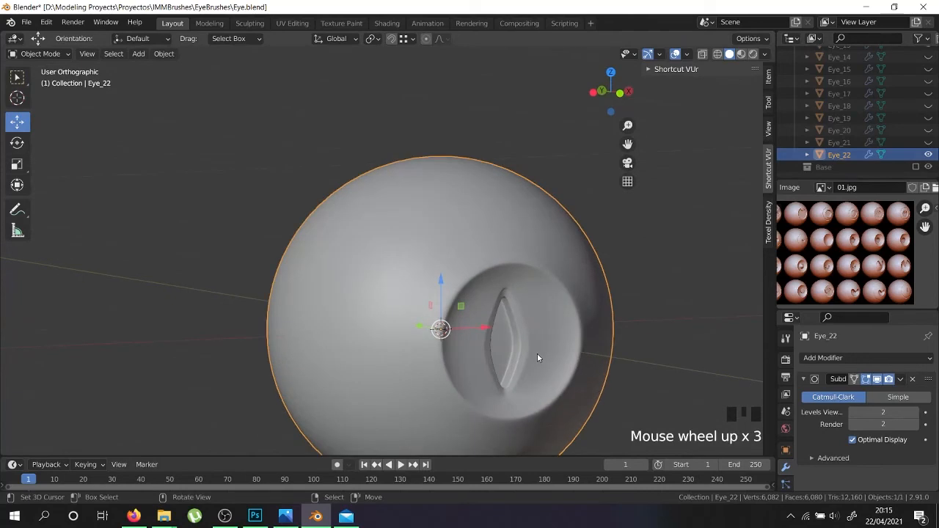
pyautogui.press('Tab')
pyautogui.moveTo(530, 357); pyautogui.dragTo(492, 369, button='middle')
pyautogui.press('Tab')
pyautogui.press('Tab')
pyautogui.press('Tab')
pyautogui.scroll(-2, 505, 355)
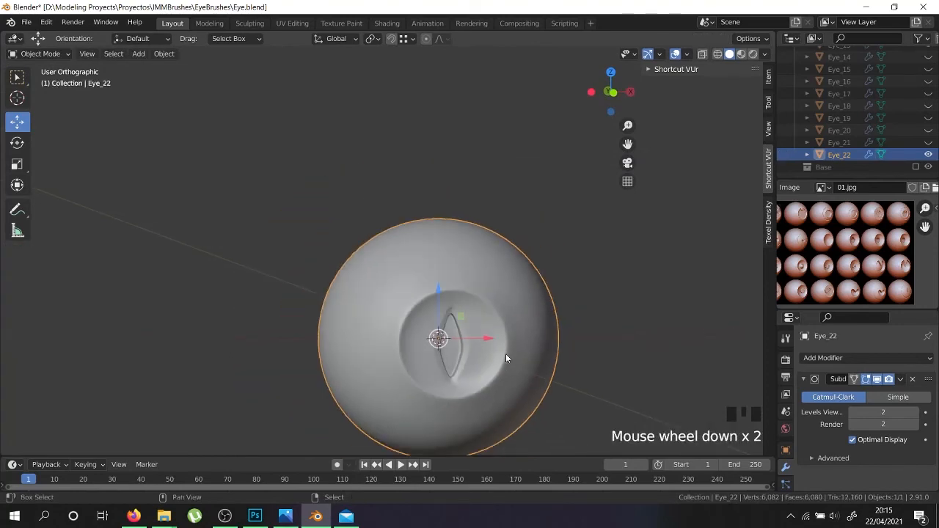
# - Duplicate Eye_22 in place, hide the original, and rename the copy Eye_23
pyautogui.hotkey('shift', 'd')
pyautogui.press('Escape')
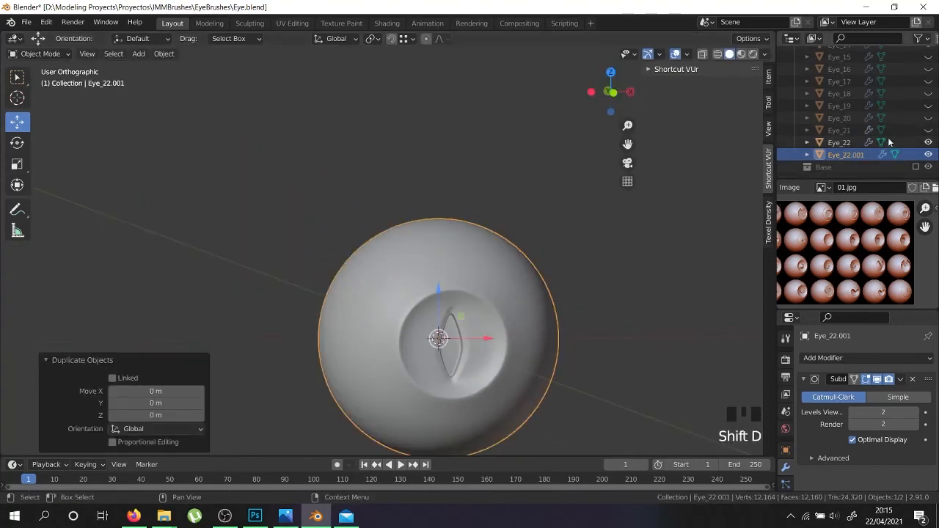
pyautogui.click(928, 143)
pyautogui.press('Tab')
pyautogui.press('Tab')
pyautogui.press('Tab')
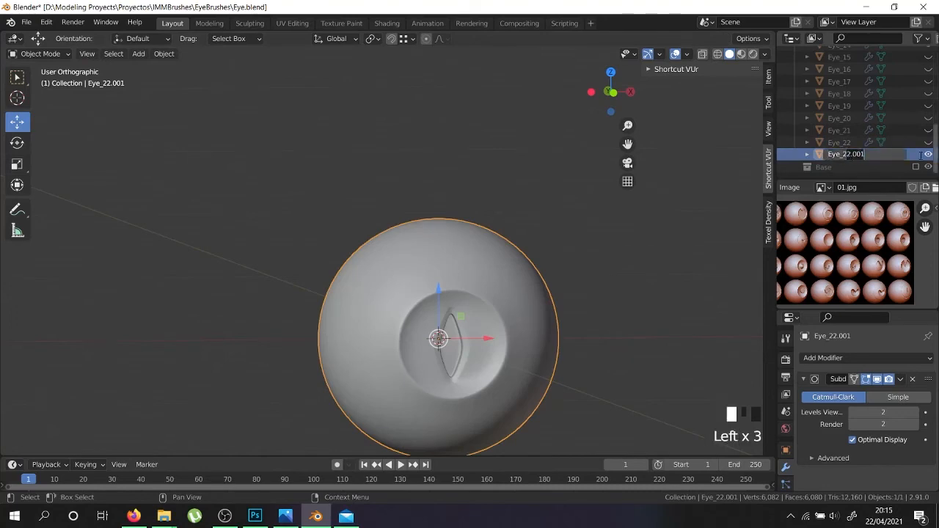
pyautogui.press('Tab')
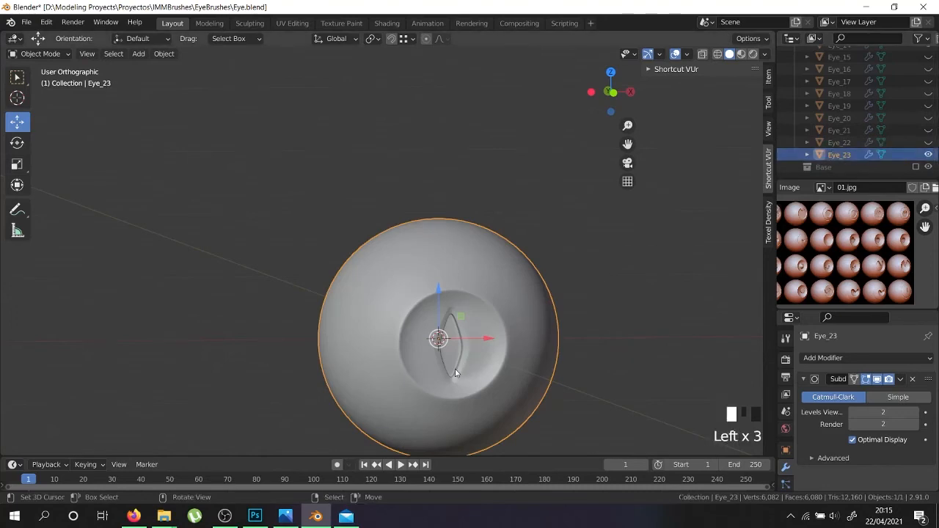
# - Select the wide face loop around Eye_23's slit plus the adjoining inner loop, and flatten them by scaling to 0 along Y
pyautogui.scroll(3, 459, 374)
pyautogui.rightClick(472, 373)
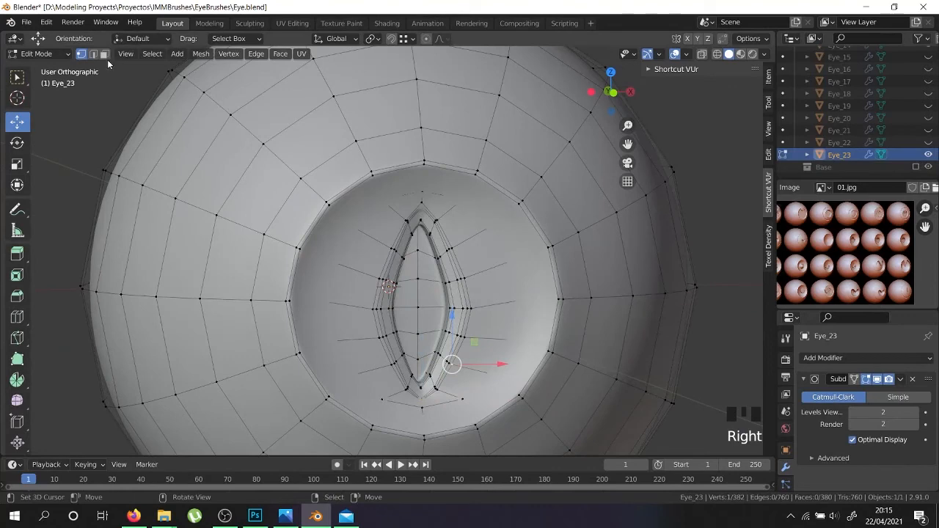
pyautogui.keyDown('alt'); pyautogui.keyDown('shift'); pyautogui.rightClick(346, 255); pyautogui.keyUp('shift'); pyautogui.keyUp('alt')
pyautogui.hotkey('alt', 'z')
pyautogui.moveTo(352, 257); pyautogui.dragTo(402, 339, button='middle')
pyautogui.scroll(2, 402, 339)
pyautogui.scroll(3, 402, 338)
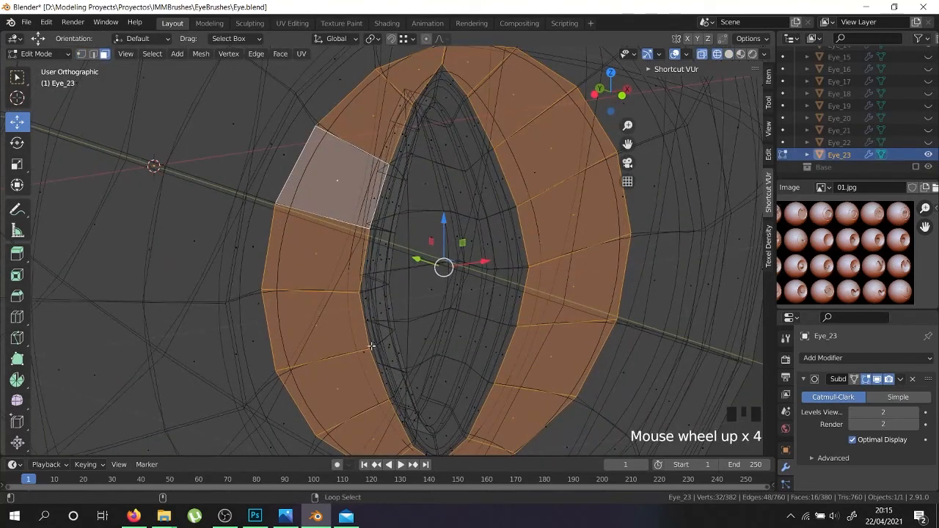
pyautogui.keyDown('alt'); pyautogui.keyDown('shift'); pyautogui.rightClick(371, 346); pyautogui.keyUp('shift'); pyautogui.keyUp('alt')
pyautogui.hotkey('alt', 'z')
pyautogui.moveTo(371, 345)
pyautogui.mouseDown(button='middle')
pyautogui.moveTo(316, 351)
pyautogui.moveTo(382, 354)
pyautogui.mouseUp(button='middle')
pyautogui.write('sy')
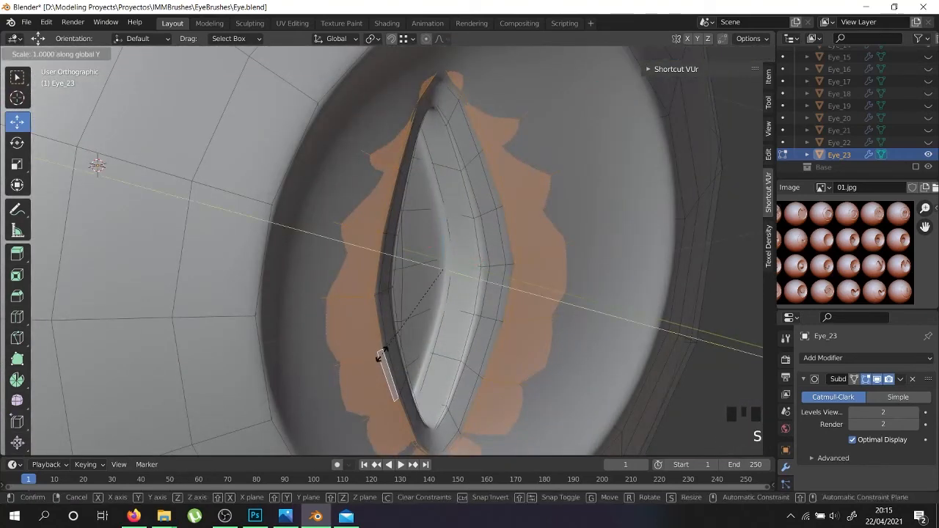
pyautogui.write('0')
pyautogui.press('Return')
pyautogui.hotkey('alt', 'z')
pyautogui.scroll(-3, 382, 355)
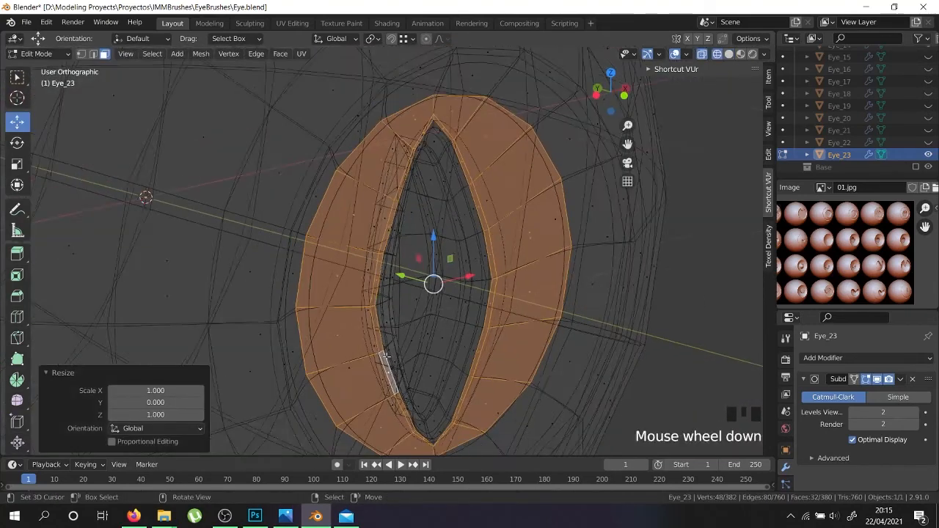
# - Scale Eye_23's flattened face loops around the slit up uniformly to about 1.1 and check the smoothed shape
pyautogui.moveTo(382, 355); pyautogui.dragTo(535, 377, button='middle')
pyautogui.press('s')
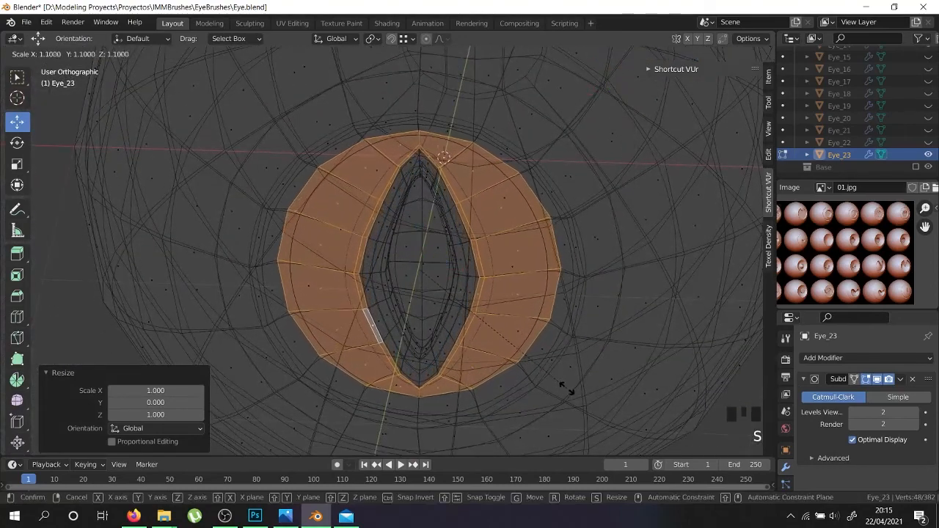
pyautogui.click(568, 393)
pyautogui.hotkey('alt', 'z')
pyautogui.moveTo(479, 330); pyautogui.dragTo(507, 289, button='middle')
pyautogui.press('Tab')
pyautogui.moveTo(396, 350); pyautogui.dragTo(314, 390, button='middle')
pyautogui.press('Tab')
# - Cut a supporting edge loop into the recess wall just outside the flattened iris faces
pyautogui.keyDown('shift'); pyautogui.moveTo(185, 383); pyautogui.dragTo(424, 238, button='middle'); pyautogui.keyUp('shift')
pyautogui.scroll(4, 355, 348)
pyautogui.hotkey('alt', 'z')
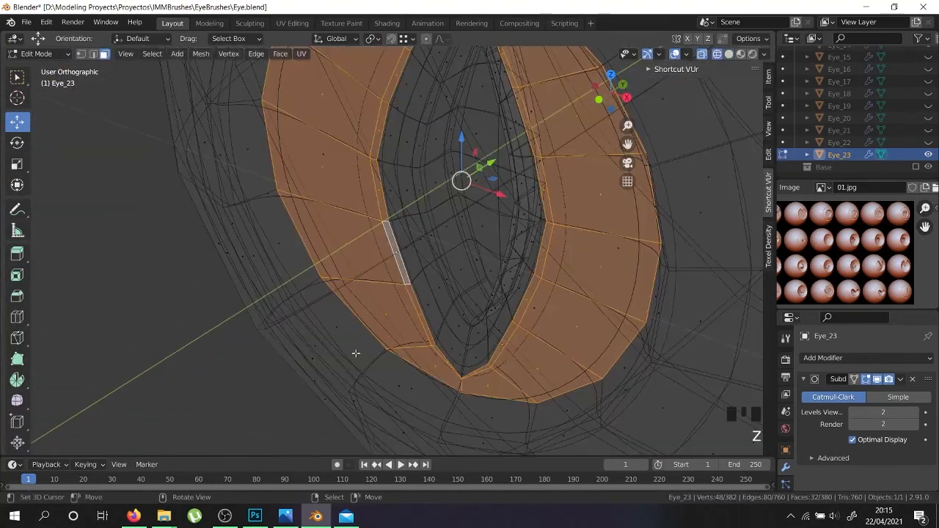
pyautogui.hotkey('alt', 'z')
pyautogui.hotkey('alt', 'z')
pyautogui.hotkey('ctrl', 'r')
pyautogui.click(364, 367)
pyautogui.click(378, 360)
pyautogui.hotkey('alt', 'z')
pyautogui.scroll(-3, 382, 353)
pyautogui.scroll(-3, 382, 354)
pyautogui.press('Tab')
pyautogui.moveTo(425, 327); pyautogui.dragTo(413, 373, button='middle')
pyautogui.press('Tab')
pyautogui.scroll(3, 487, 351)
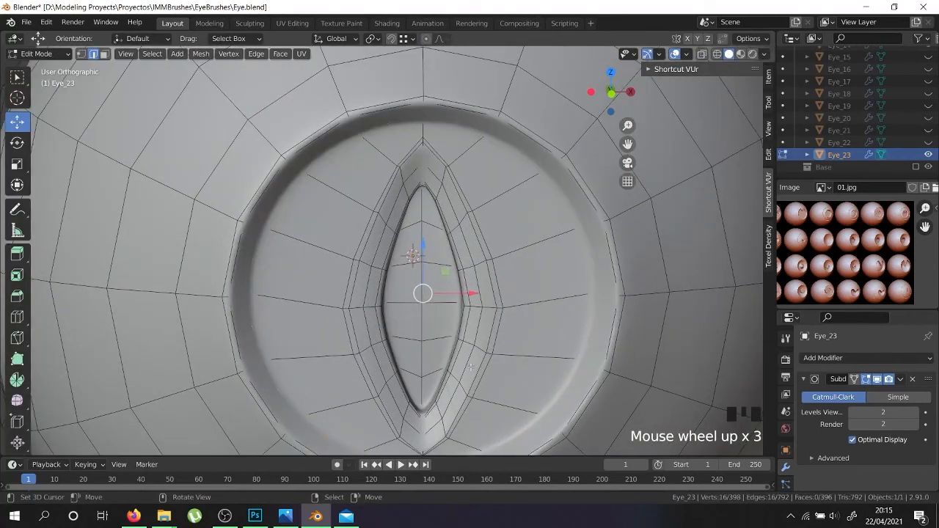
# - Delete the edge loop running midway along the sloped band around the slit, using Edge Loops, and inspect the smoothed surface
pyautogui.keyDown('alt'); pyautogui.keyDown('shift'); pyautogui.rightClick(466, 369); pyautogui.keyUp('shift'); pyautogui.keyUp('alt')
pyautogui.keyDown('alt'); pyautogui.keyDown('shift'); pyautogui.rightClick(465, 371); pyautogui.keyUp('shift'); pyautogui.keyUp('alt')
pyautogui.keyDown('alt'); pyautogui.keyDown('shift'); pyautogui.rightClick(464, 373); pyautogui.keyUp('shift'); pyautogui.keyUp('alt')
pyautogui.press('x')
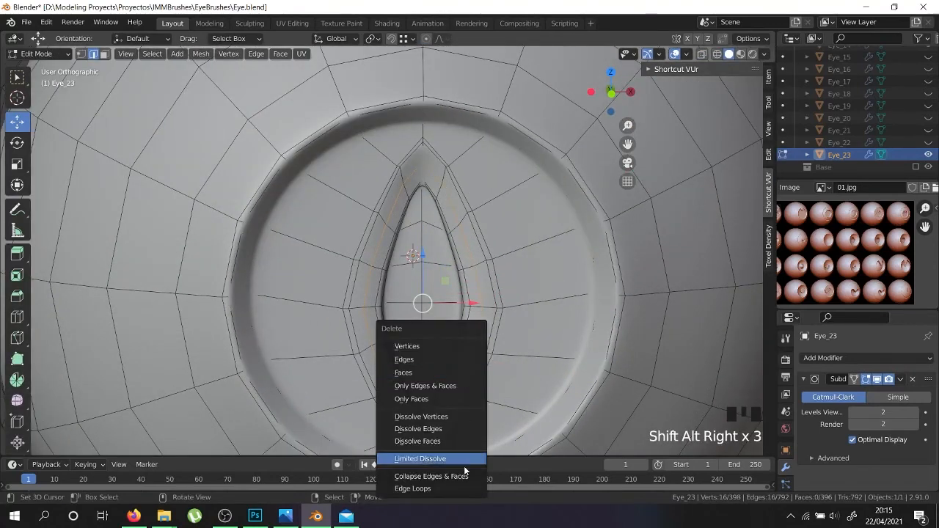
pyautogui.click(457, 490)
pyautogui.press('Tab')
pyautogui.scroll(-3, 456, 421)
pyautogui.moveTo(471, 392); pyautogui.dragTo(519, 330, button='middle')
pyautogui.press('Tab')
pyautogui.press('Tab')
pyautogui.press('Tab')
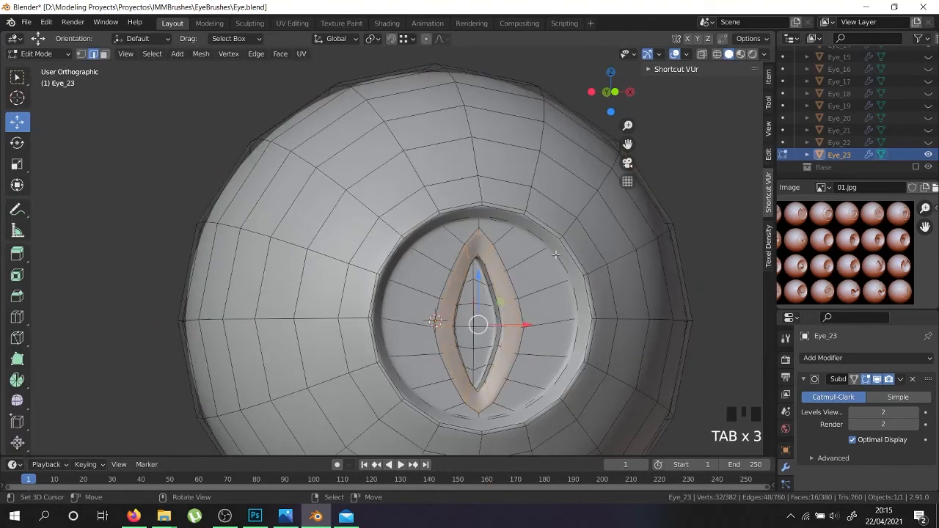
# - Select the face loop forming the slit's inner wall and delete its faces
pyautogui.scroll(3, 491, 290)
pyautogui.rightClick(494, 297)
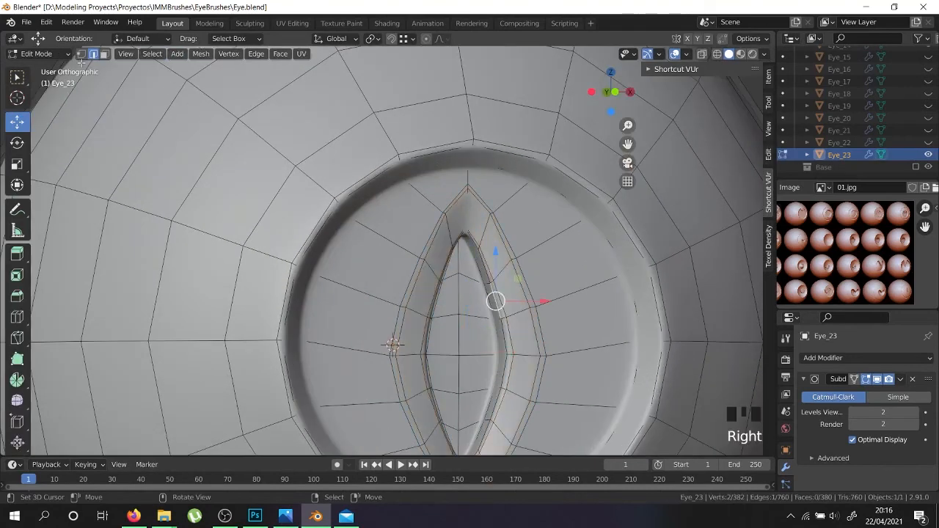
pyautogui.keyDown('shift'); pyautogui.moveTo(381, 308); pyautogui.dragTo(389, 274, button='middle'); pyautogui.keyUp('shift')
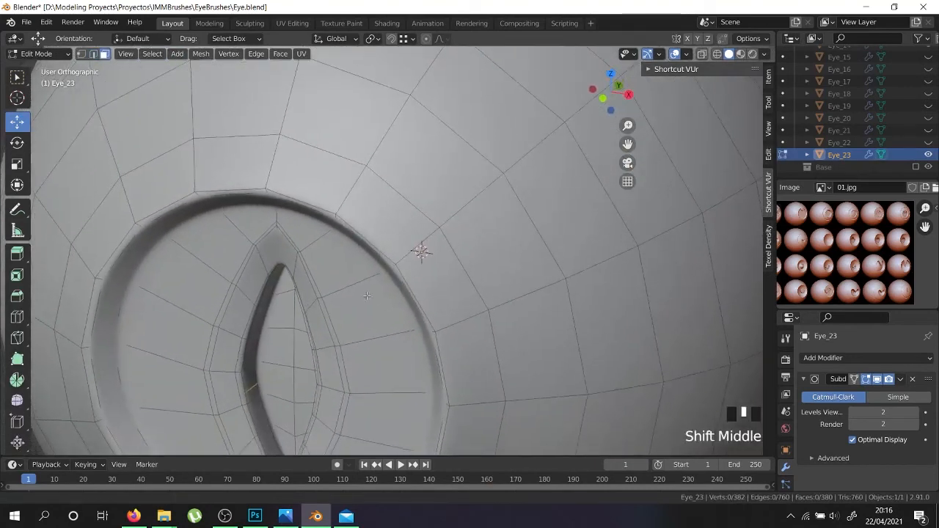
pyautogui.scroll(2, 389, 273)
pyautogui.rightClick(364, 227)
pyautogui.keyDown('alt'); pyautogui.keyDown('shift'); pyautogui.rightClick(359, 232); pyautogui.keyUp('shift'); pyautogui.keyUp('alt')
pyautogui.keyDown('alt'); pyautogui.keyDown('shift'); pyautogui.rightClick(358, 232); pyautogui.keyUp('shift'); pyautogui.keyUp('alt')
pyautogui.moveTo(359, 231); pyautogui.dragTo(483, 259, button='middle')
pyautogui.press('x')
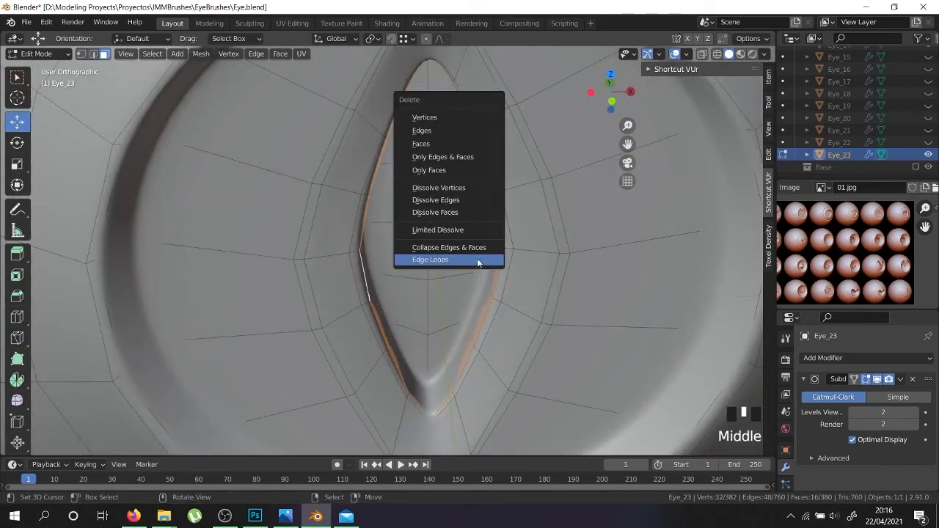
pyautogui.click(435, 144)
# - Select the open outer edge loop of the slit and extrude it a short distance inward along Y
pyautogui.moveTo(177, 95); pyautogui.dragTo(131, 62, button='middle')
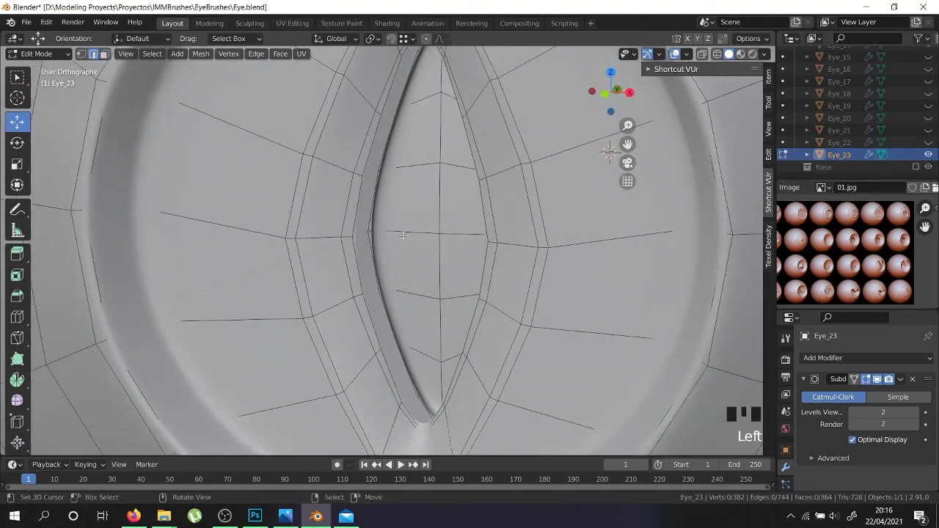
pyautogui.keyDown('alt'); pyautogui.keyDown('shift'); pyautogui.rightClick(368, 220); pyautogui.keyUp('shift'); pyautogui.keyUp('alt')
pyautogui.moveTo(367, 220); pyautogui.dragTo(400, 282, button='middle')
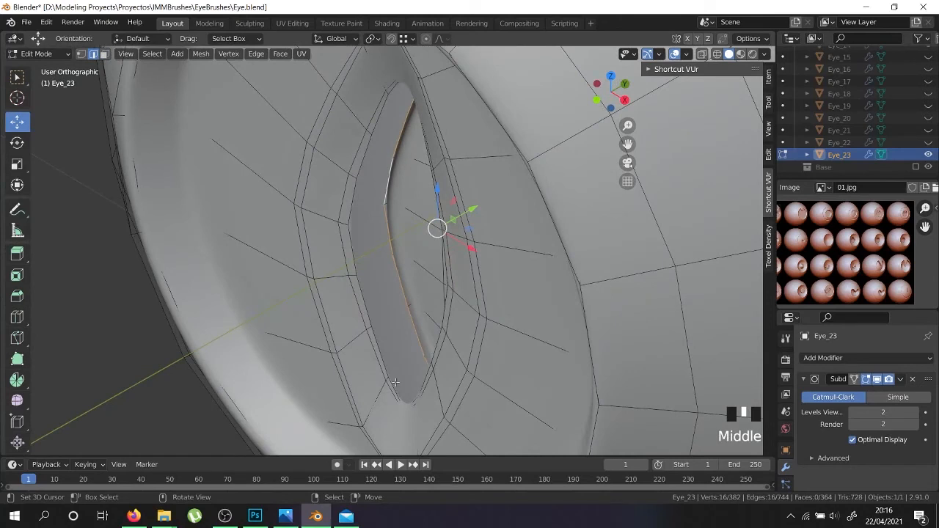
pyautogui.keyDown('alt'); pyautogui.keyDown('shift'); pyautogui.rightClick(384, 359); pyautogui.keyUp('shift'); pyautogui.keyUp('alt')
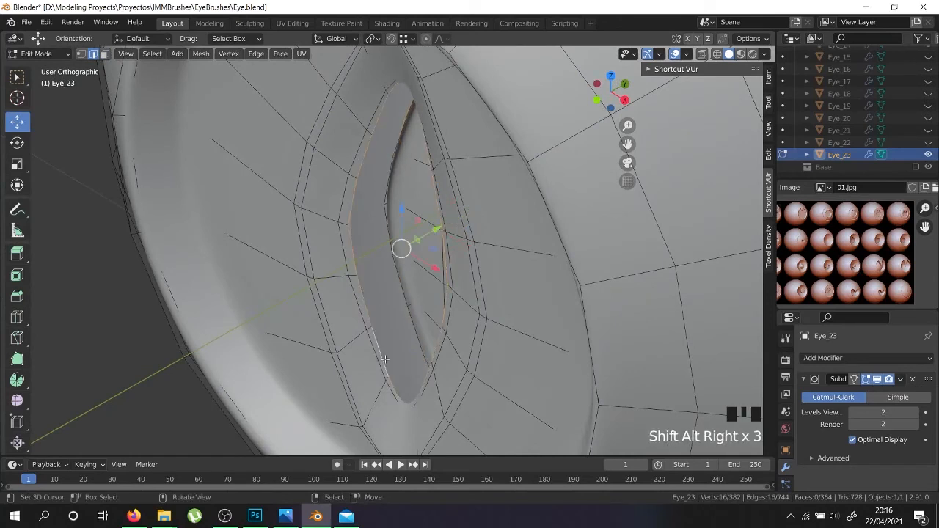
pyautogui.press('e')
pyautogui.press('s')
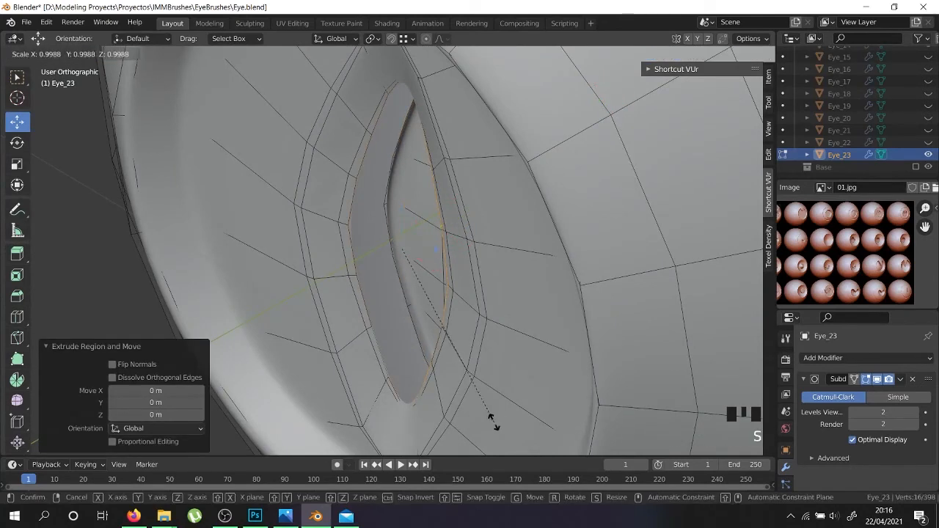
pyautogui.rightClick(479, 405)
pyautogui.moveTo(431, 231); pyautogui.dragTo(444, 226)
# - Extrude the slit's edge loop scaled inward into a narrow ledge, and extrude it once more deeper along Y
pyautogui.press('e')
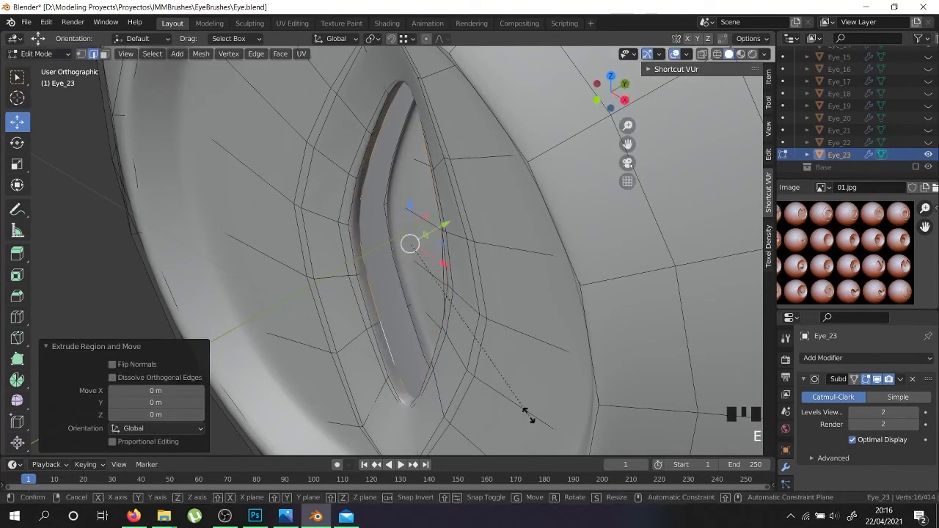
pyautogui.press('s')
pyautogui.click(502, 386)
pyautogui.moveTo(344, 323); pyautogui.dragTo(459, 305, button='middle')
pyautogui.press('e')
pyautogui.rightClick(459, 305)
pyautogui.moveTo(394, 229); pyautogui.dragTo(377, 209)
# - Delete all vertices of the detached pupil surface and turn off the subdivision modifier's viewport display
pyautogui.rightClick(396, 253)
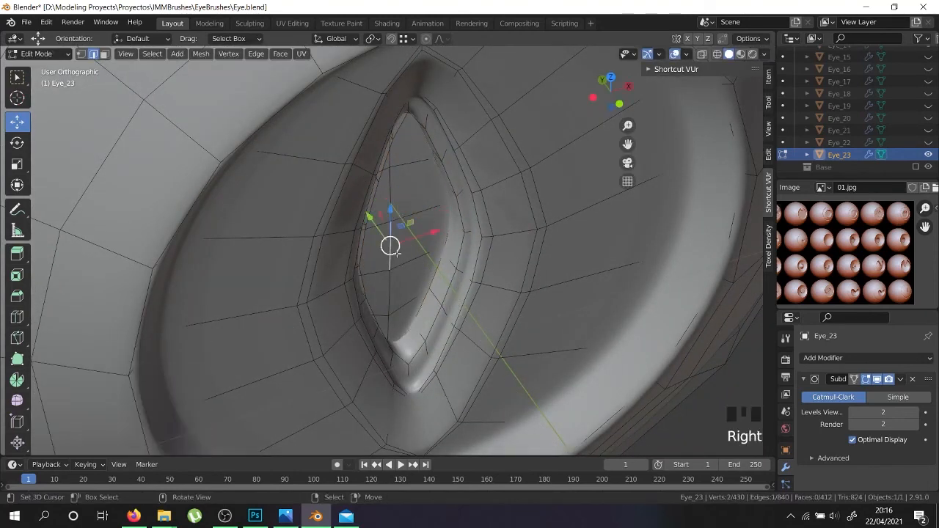
pyautogui.press('l')
pyautogui.press('x')
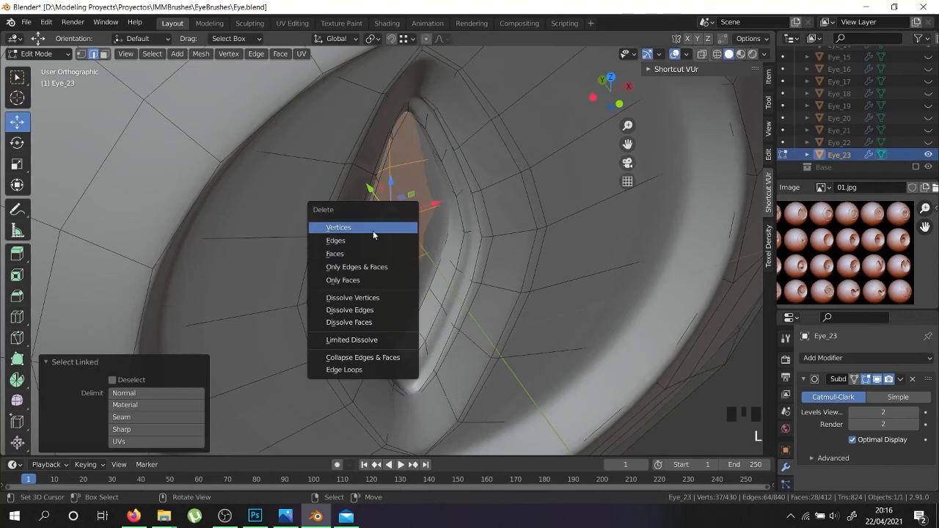
pyautogui.click(375, 234)
pyautogui.click(864, 379)
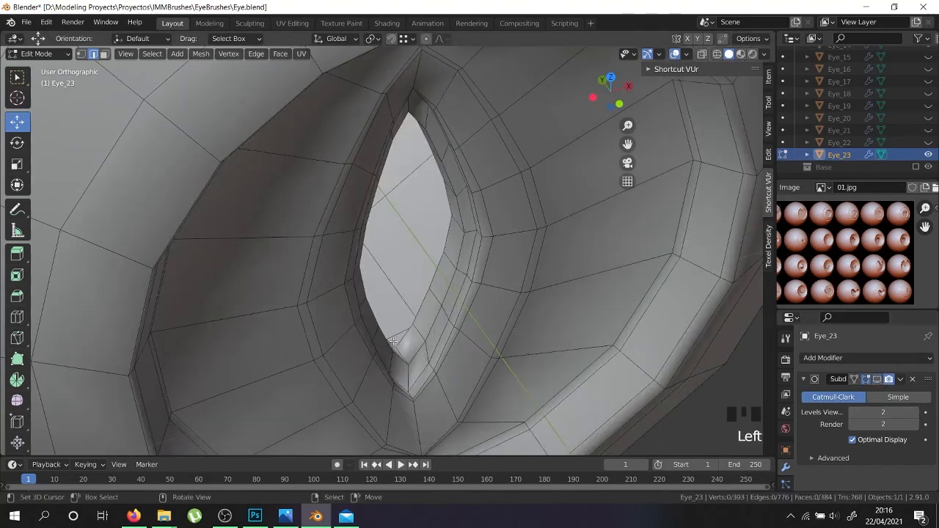
# - Fill the open floor of the slit with a strip of faces running from one end to the other
pyautogui.moveTo(407, 340); pyautogui.dragTo(435, 329, button='middle')
pyautogui.press('f')
pyautogui.press('f')
pyautogui.press('f')
pyautogui.moveTo(407, 220); pyautogui.dragTo(407, 147, button='middle')
pyautogui.press('f')
pyautogui.press('f')
pyautogui.press('f')
pyautogui.hotkey('ctrl', 'r')
pyautogui.click(396, 91)
pyautogui.click(381, 216)
pyautogui.hotkey('ctrl', 'z')
# - Cut a centred vertical edge loop through the slit's floor faces with factor 0
pyautogui.hotkey('ctrl', 'r')
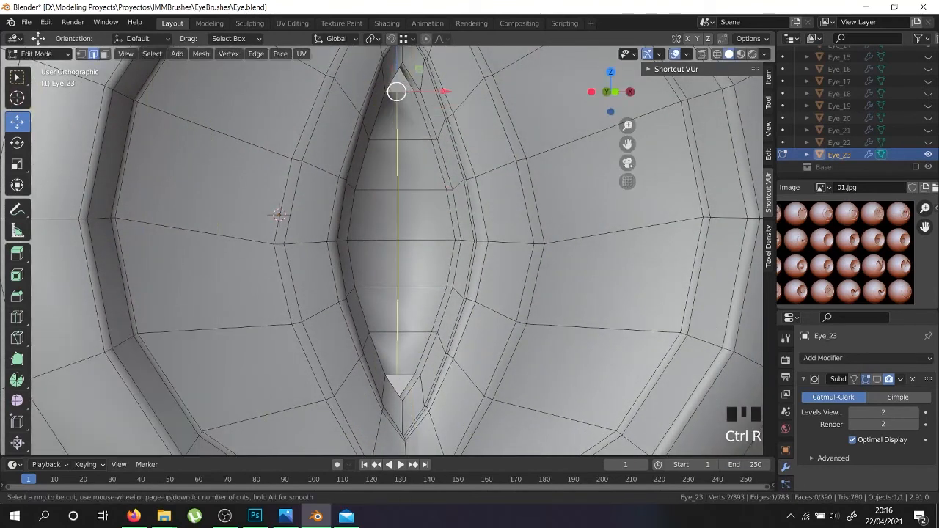
pyautogui.click(384, 313)
pyautogui.rightClick(384, 313)
# - With vertex snapping on, move the floor centreline's upper end vertex onto the tip vertex of the slit's opening
pyautogui.keyDown('shift'); pyautogui.moveTo(384, 313); pyautogui.dragTo(351, 526, button='middle'); pyautogui.keyUp('shift')
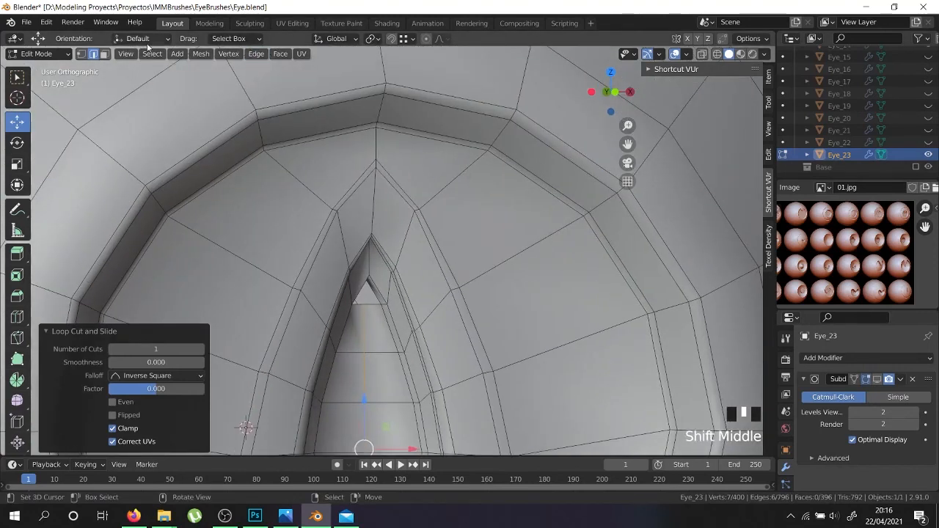
pyautogui.scroll(4, 391, 350)
pyautogui.moveTo(391, 350); pyautogui.dragTo(376, 222, button='middle')
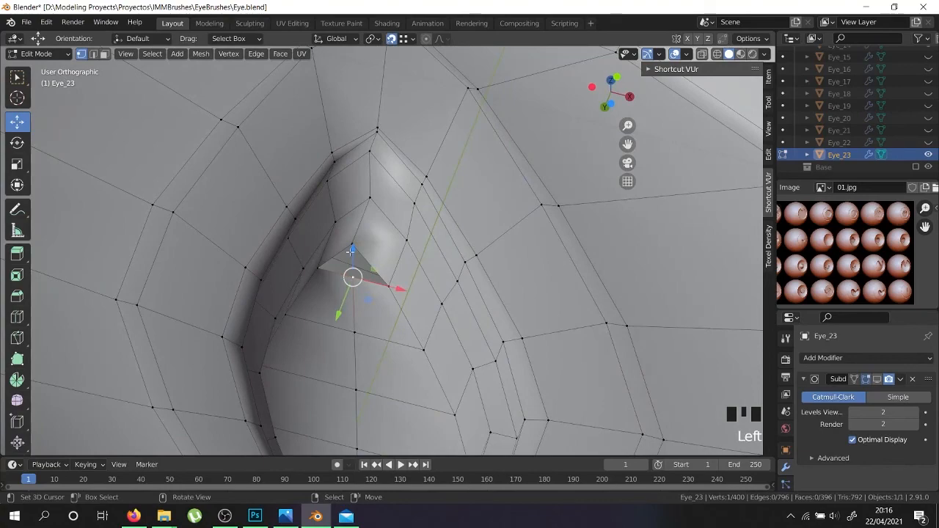
pyautogui.moveTo(352, 251); pyautogui.dragTo(352, 243)
# - Snap the floor centreline's lower end vertex onto the slit's lower tip vertex
pyautogui.scroll(-8, 352, 246)
pyautogui.moveTo(352, 246); pyautogui.dragTo(353, 370, button='middle')
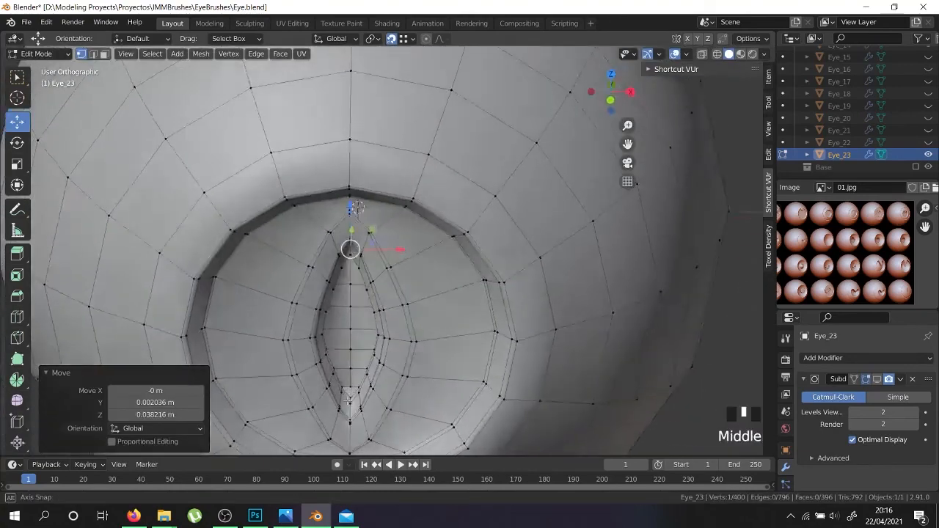
pyautogui.scroll(1, 353, 371)
pyautogui.scroll(5, 354, 370)
pyautogui.rightClick(344, 349)
pyautogui.press('g')
pyautogui.click(344, 372)
pyautogui.scroll(-7, 352, 361)
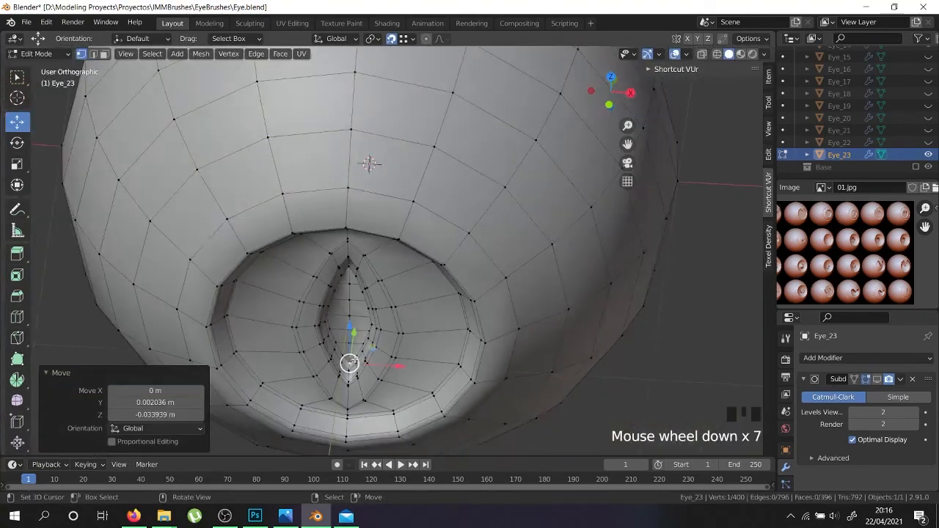
# - Select the entire mesh and merge its vertices by distance, then check the eye in Object Mode
pyautogui.press('a')
pyautogui.press('a')
pyautogui.press('a')
pyautogui.press('w')
pyautogui.moveTo(334, 443)
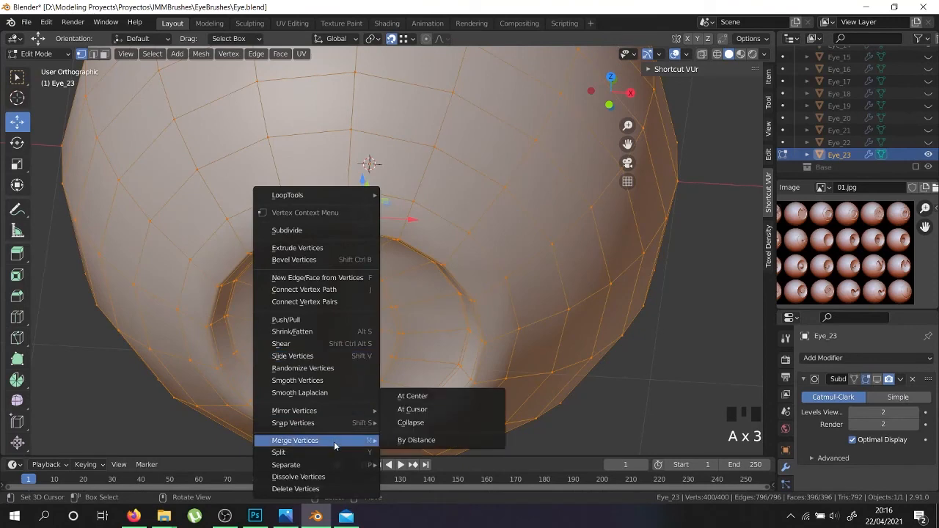
pyautogui.click(423, 440)
pyautogui.scroll(-2, 477, 337)
pyautogui.moveTo(490, 292); pyautogui.dragTo(342, 253, button='middle')
pyautogui.press('Tab')
pyautogui.press('Tab')
pyautogui.scroll(9, 320, 215)
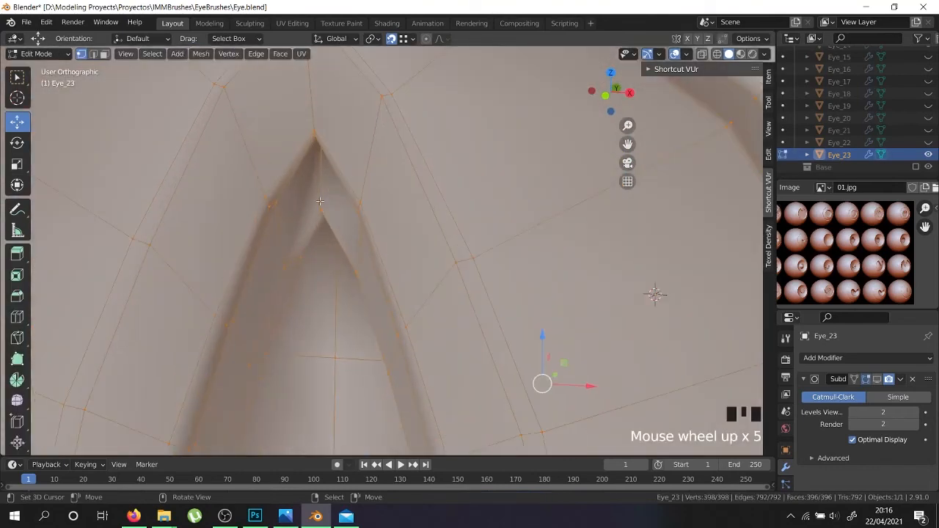
pyautogui.hotkey('ctrl', 'r')
pyautogui.click(320, 200)
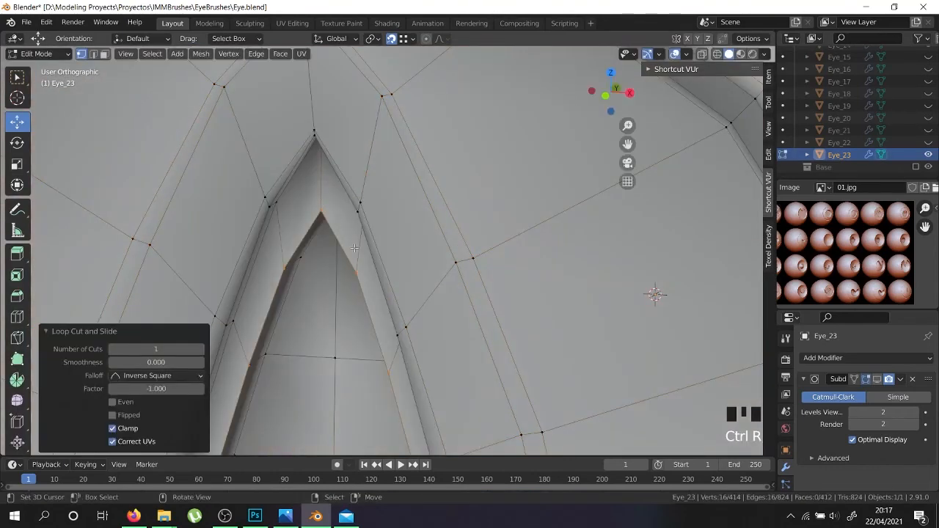
pyautogui.hotkey('ctrl', 'z')
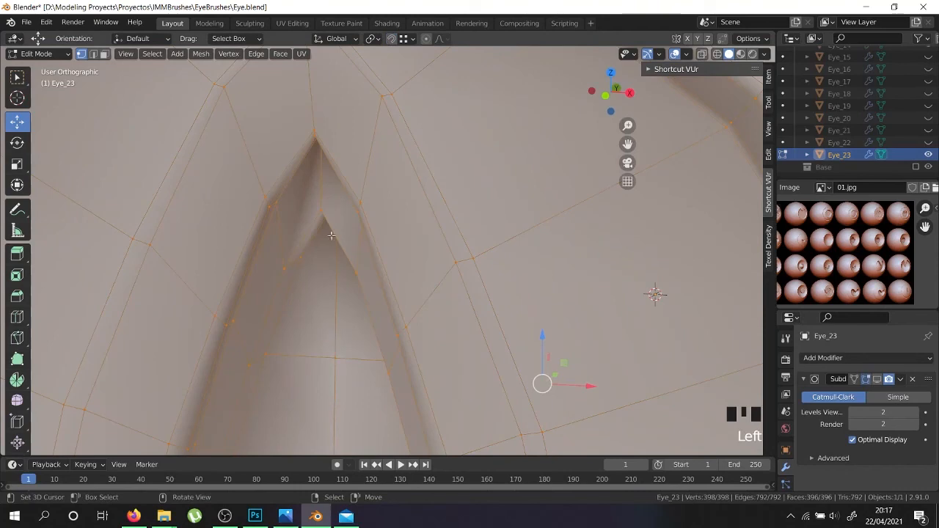
# - Cut a centred edge loop around the slit's inner ledge, bevel it 0.00664 m wide, and inspect it with subdivision displayed
pyautogui.hotkey('ctrl', 'r')
pyautogui.click(320, 200)
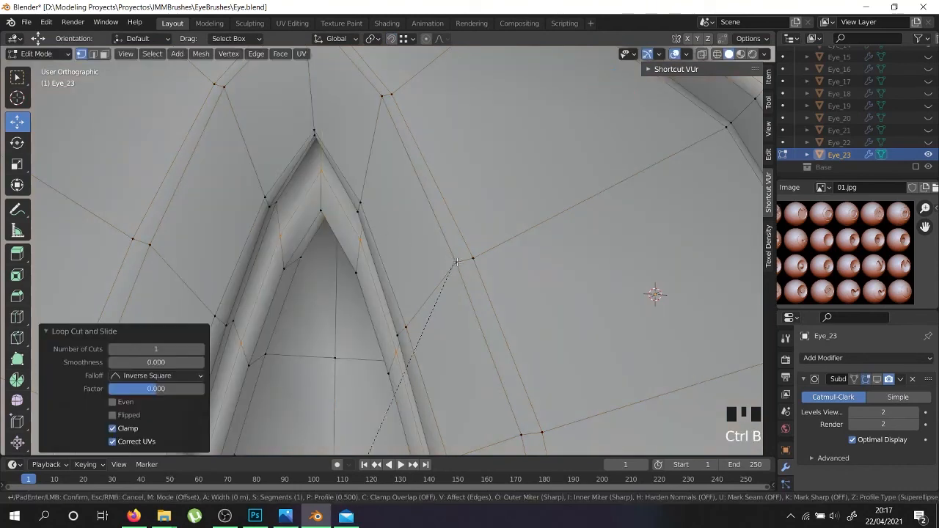
pyautogui.hotkey('ctrl', 'b')
pyautogui.click(482, 261)
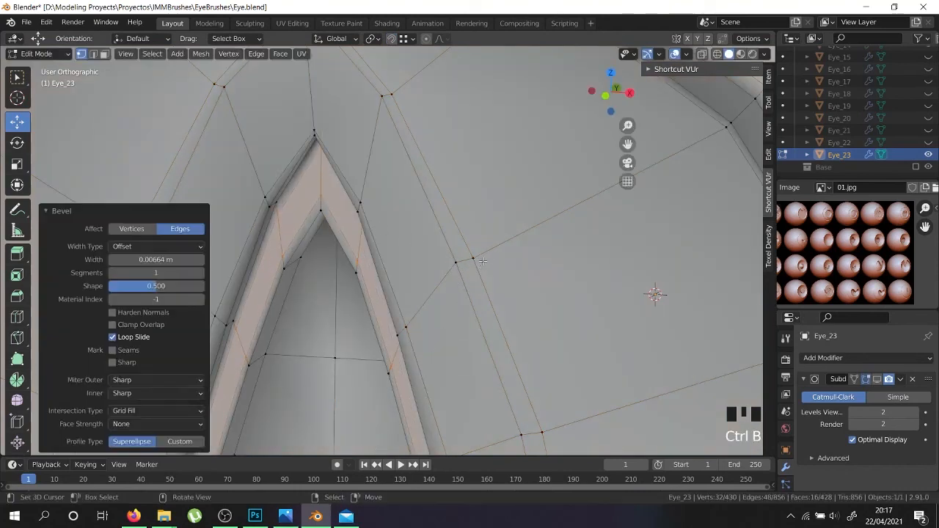
pyautogui.scroll(-3, 395, 291)
pyautogui.press('Tab')
pyautogui.moveTo(395, 291); pyautogui.dragTo(389, 242, button='middle')
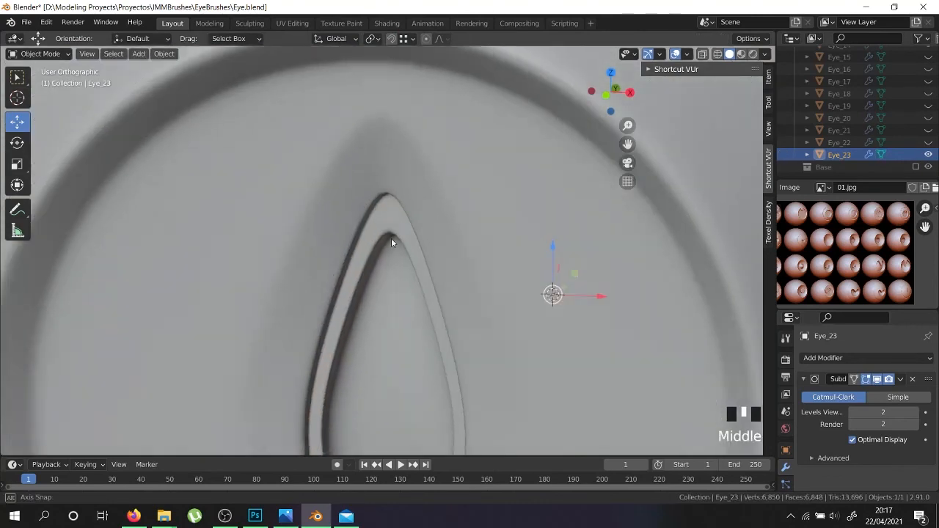
pyautogui.scroll(-5, 413, 235)
pyautogui.moveTo(478, 307); pyautogui.dragTo(419, 384, button='middle')
pyautogui.scroll(2, 411, 384)
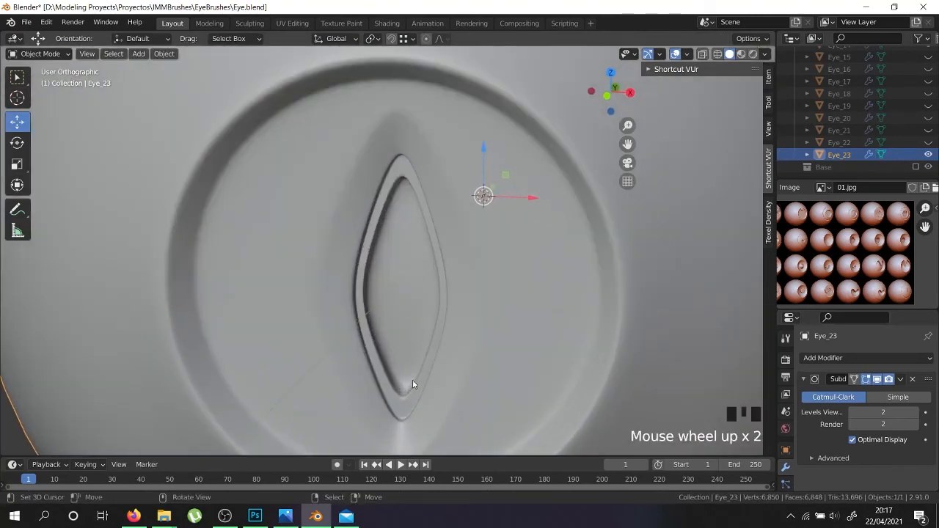
# - Select the edge loop just outside the slit's rim and slide it twice, ending with a factor of -0.328
pyautogui.press('Tab')
pyautogui.scroll(4, 409, 422)
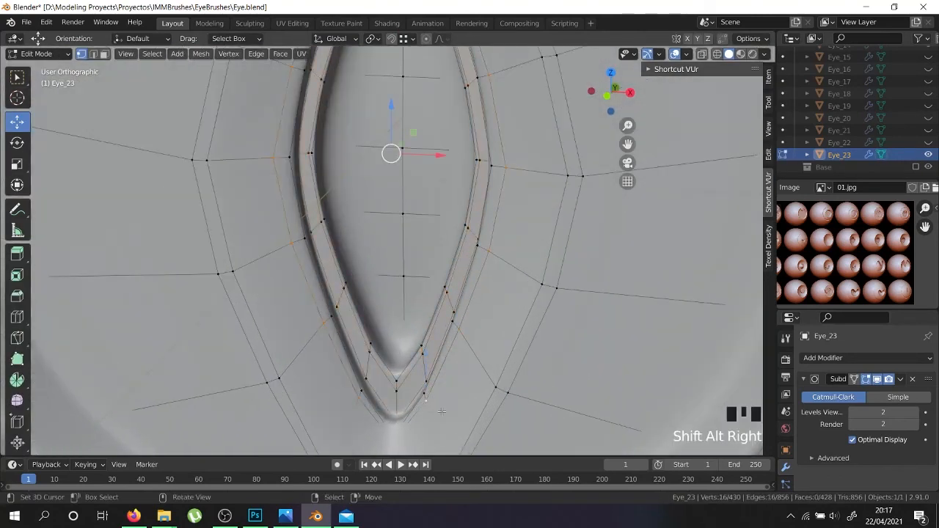
pyautogui.keyDown('shift'); pyautogui.moveTo(442, 411); pyautogui.dragTo(422, 340, button='middle'); pyautogui.keyUp('shift')
pyautogui.press('g')
pyautogui.press('g')
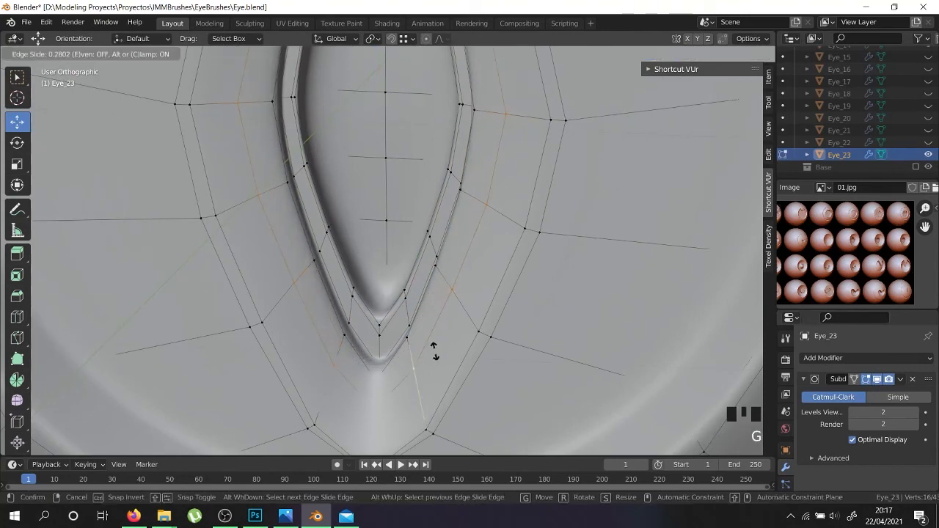
pyautogui.click(433, 351)
pyautogui.press('g')
pyautogui.press('g')
pyautogui.click(432, 337)
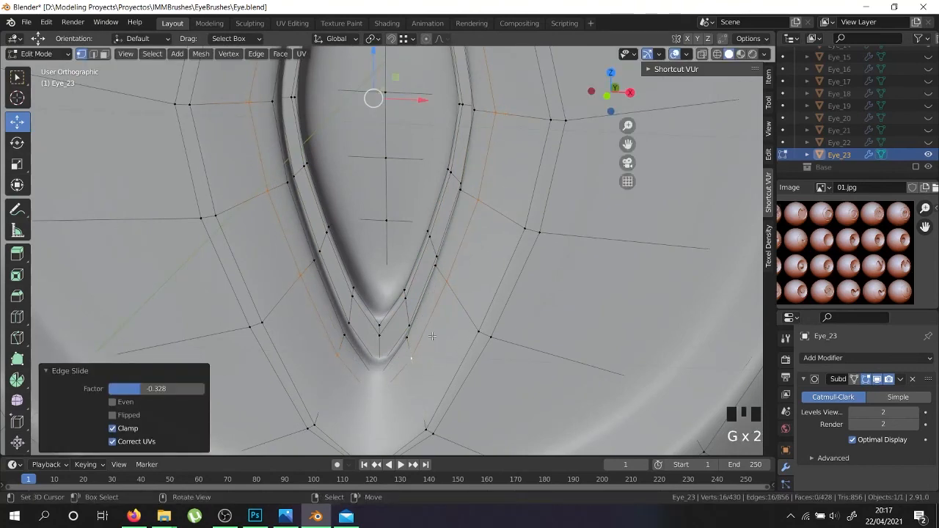
pyautogui.scroll(-2, 432, 335)
pyautogui.press('Tab')
pyautogui.scroll(-3, 438, 324)
pyautogui.press('Tab')
pyautogui.scroll(3, 464, 308)
# - Select the edge loop where the flat iris meets the raised area around the slit and slide it twice, ending at about 0.84
pyautogui.rightClick(466, 307)
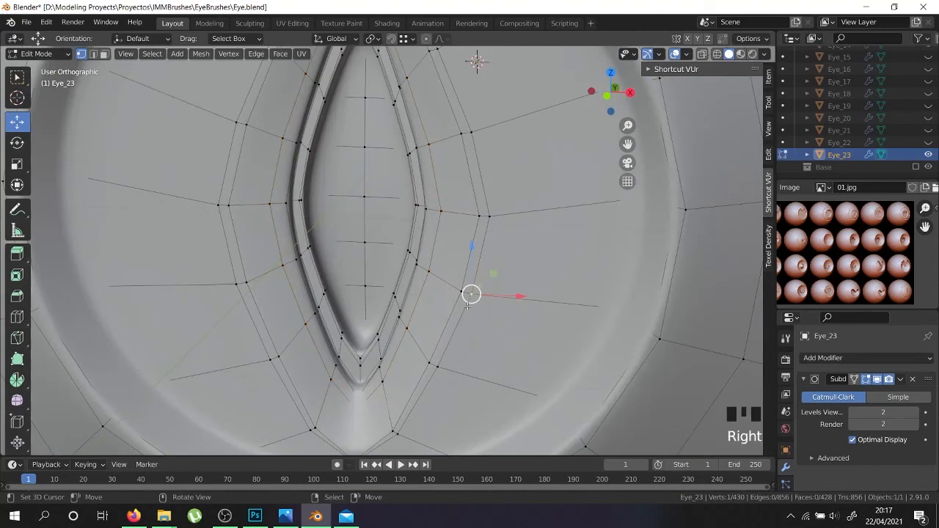
pyautogui.scroll(-3, 467, 308)
pyautogui.press('g')
pyautogui.press('g')
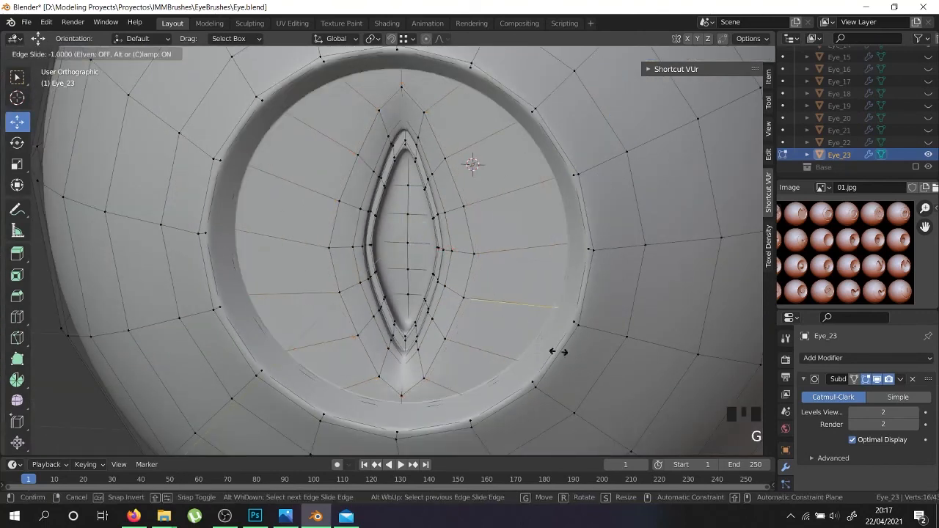
pyautogui.click(547, 346)
pyautogui.press('g')
pyautogui.press('g')
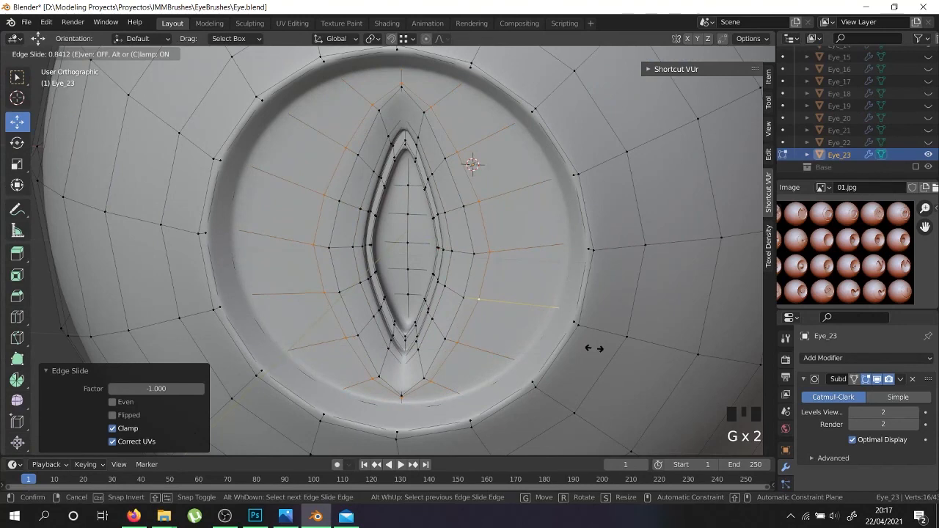
pyautogui.click(593, 348)
# - Select the neighbouring edge loop closer to the slit and slide it outward until it sits just inside the outer loop
pyautogui.rightClick(430, 356)
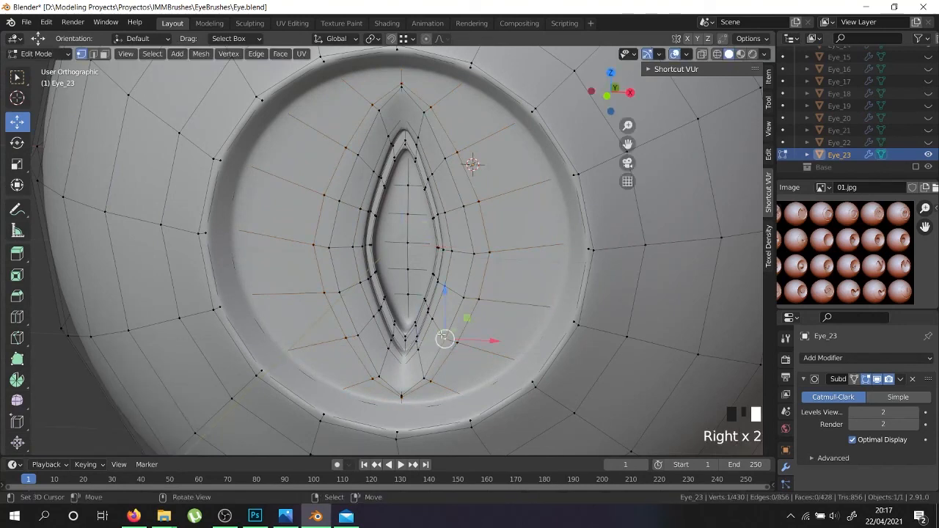
pyautogui.press('Tab')
pyautogui.moveTo(441, 333); pyautogui.dragTo(485, 274, button='middle')
pyautogui.keyDown('shift'); pyautogui.moveTo(593, 187); pyautogui.dragTo(481, 337, button='middle'); pyautogui.keyUp('shift')
pyautogui.press('Tab')
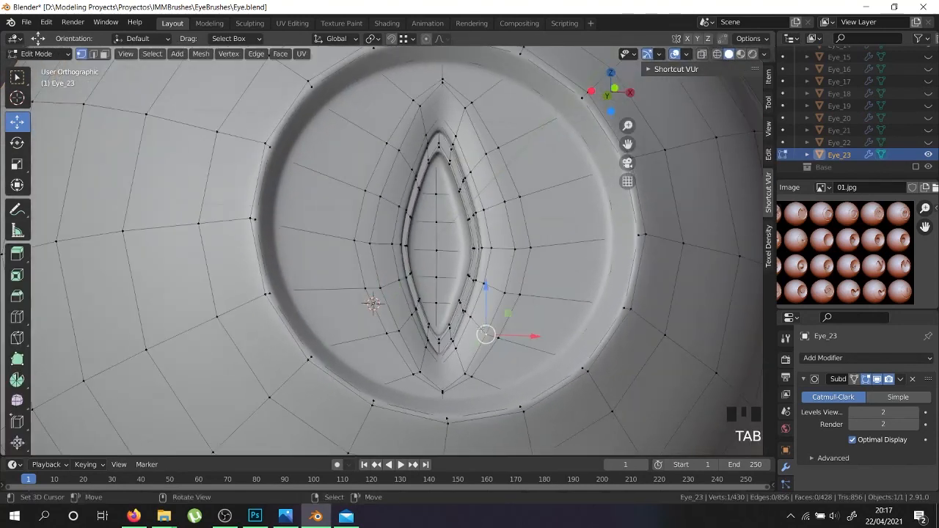
pyautogui.scroll(3, 493, 314)
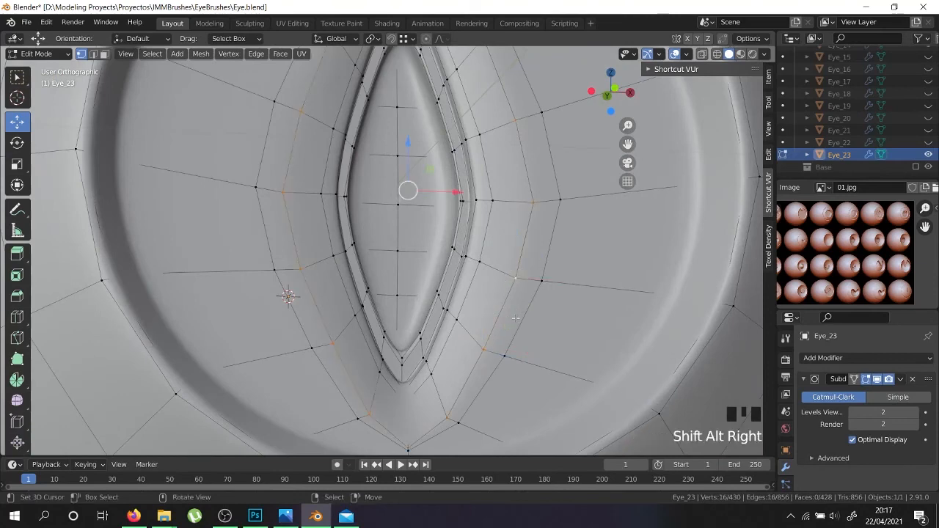
pyautogui.press('g')
pyautogui.press('g')
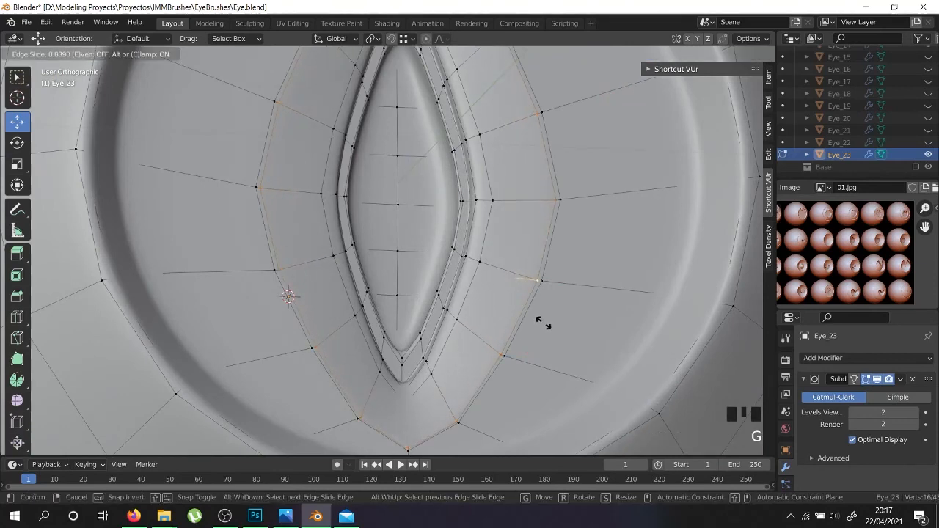
pyautogui.click(542, 324)
# - Check the eye in Object Mode, then cut one edge loop just outside the iris recess rim with a slide factor of -0.634
pyautogui.press('Tab')
pyautogui.scroll(-3, 530, 321)
pyautogui.moveTo(529, 321); pyautogui.dragTo(349, 367, button='middle')
pyautogui.scroll(-5, 458, 344)
pyautogui.press('Tab')
pyautogui.press('Tab')
pyautogui.press('Tab')
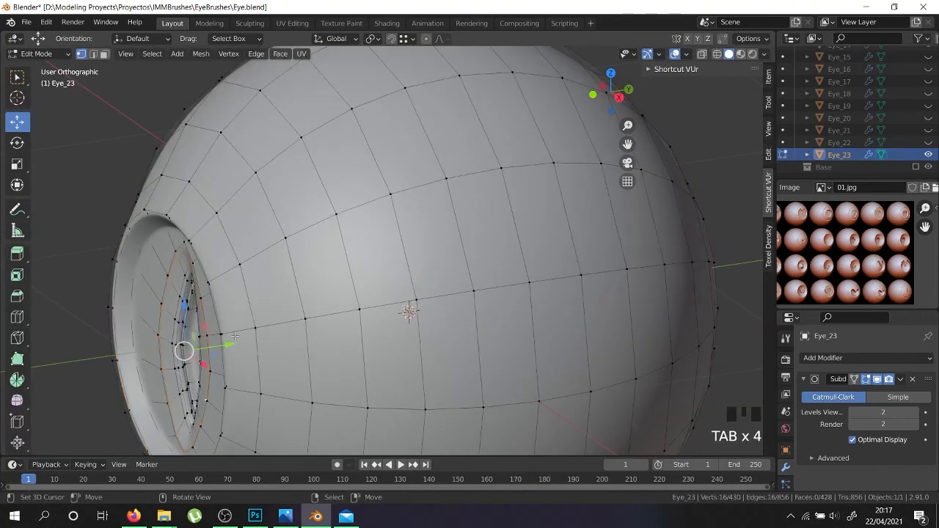
pyautogui.scroll(2, 235, 336)
pyautogui.hotkey('ctrl', 'r')
pyautogui.click(235, 335)
pyautogui.click(235, 336)
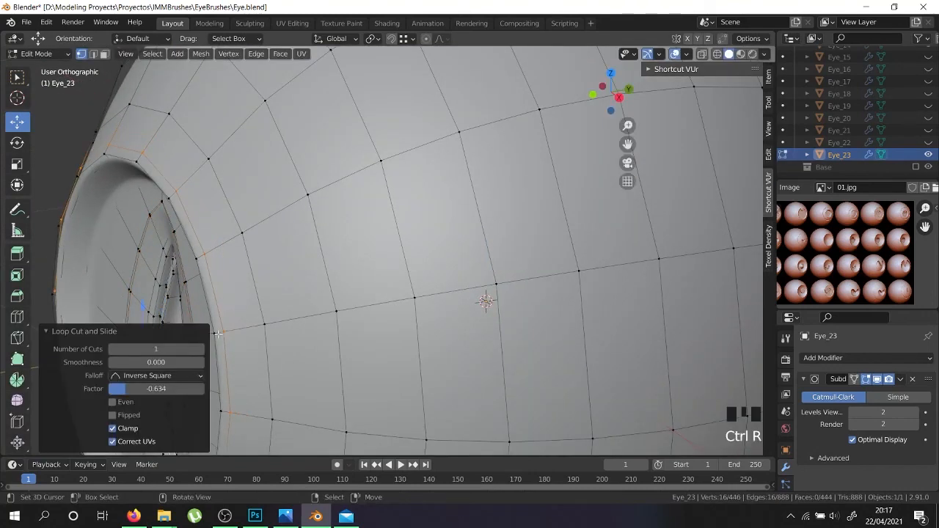
# - Inspect the finished eye from several angles in Object Mode and save Eye.blend
pyautogui.scroll(-4, 251, 324)
pyautogui.press('Tab')
pyautogui.moveTo(251, 325); pyautogui.dragTo(425, 372, button='middle')
pyautogui.scroll(4, 424, 368)
pyautogui.scroll(-7, 510, 349)
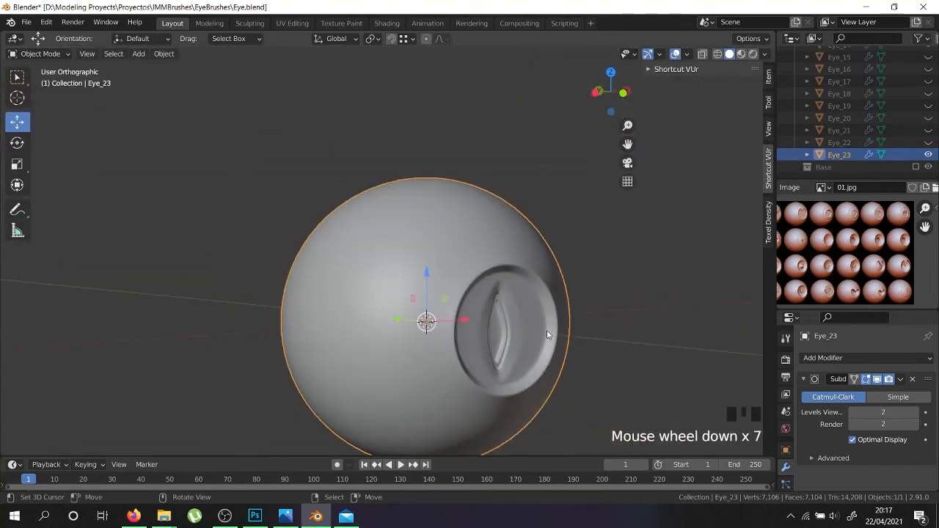
pyautogui.moveTo(625, 322); pyautogui.dragTo(427, 385, button='middle')
pyautogui.hotkey('ctrl', 's')
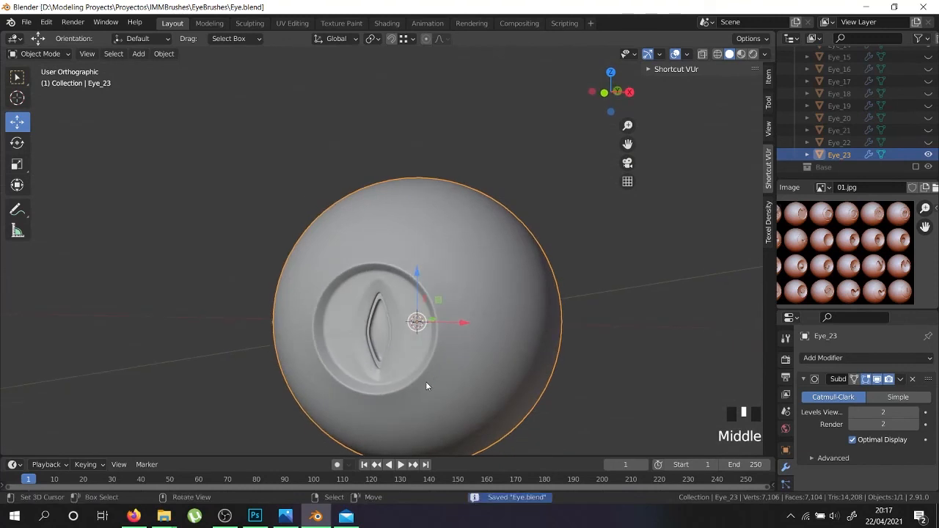
# - Hide Eye_23 in the viewport, recentre the 3D cursor and frame the whole scene
pyautogui.click(928, 154)
pyautogui.hotkey('shift', 'c')
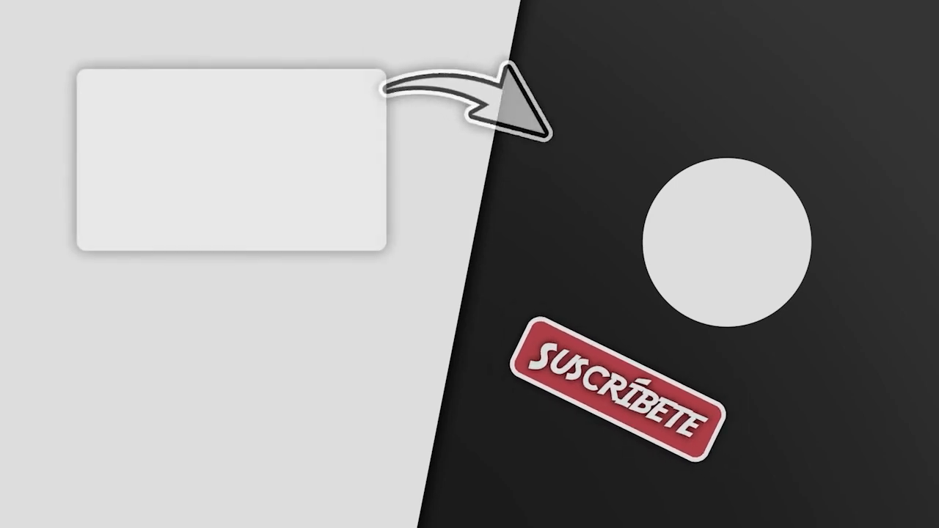